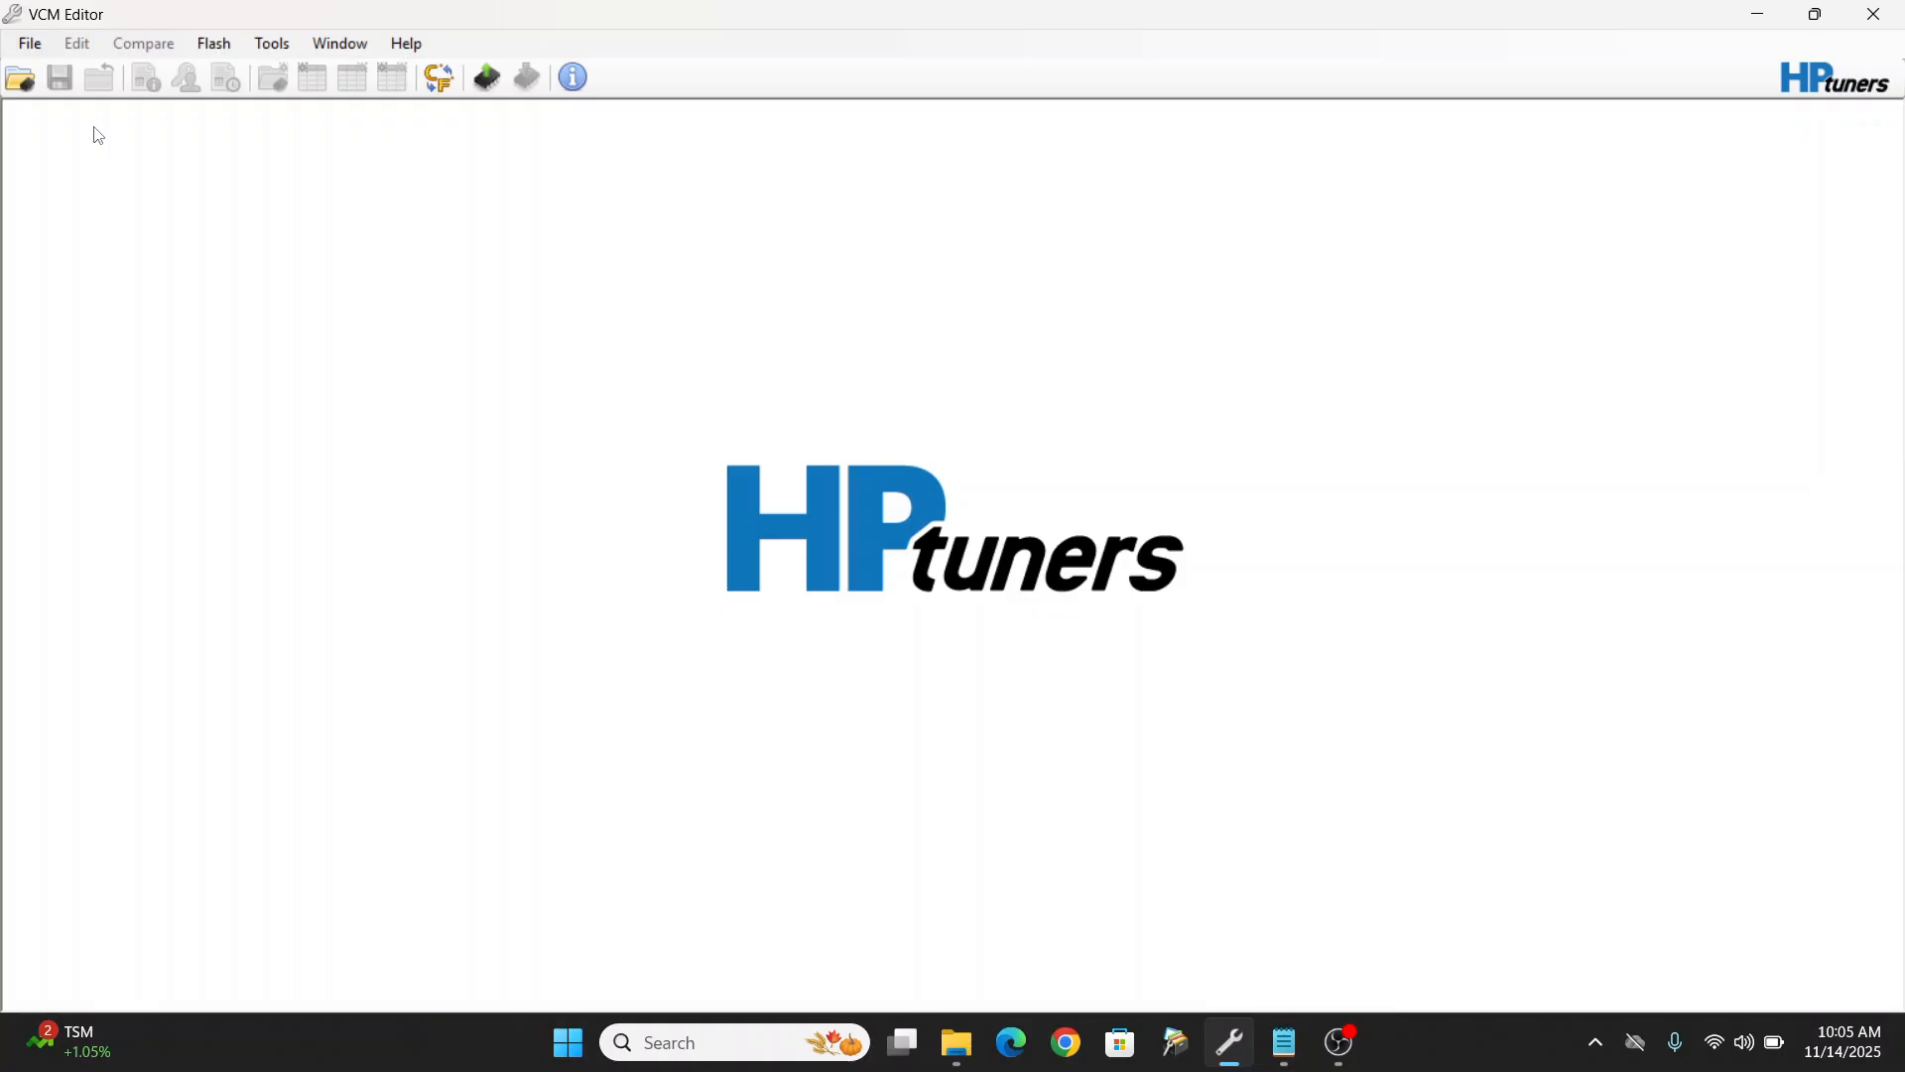
Step: Open the tune file 2008 Ford F 350 6.4L V8 Original from the Downloads folder
{"action": "left_click", "coordinate": [27, 86]}
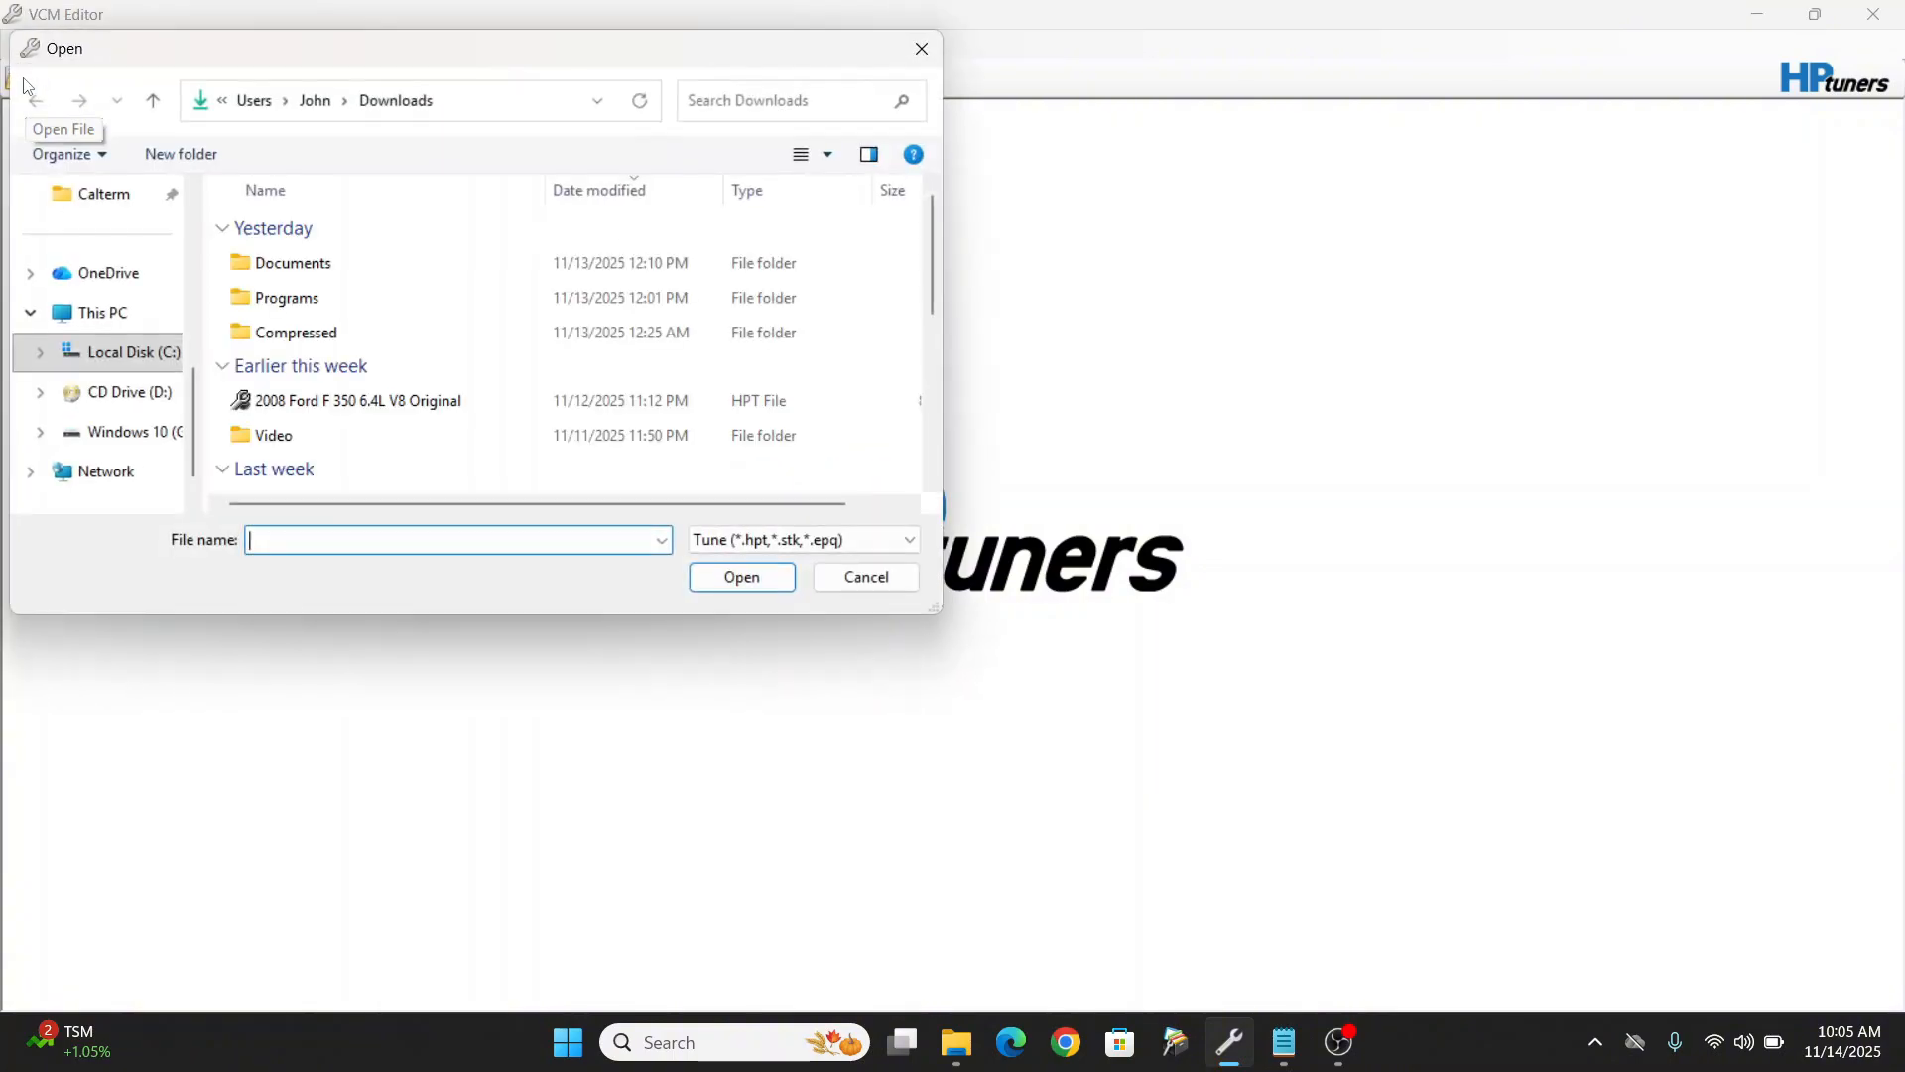
{"action": "left_click", "coordinate": [385, 401]}
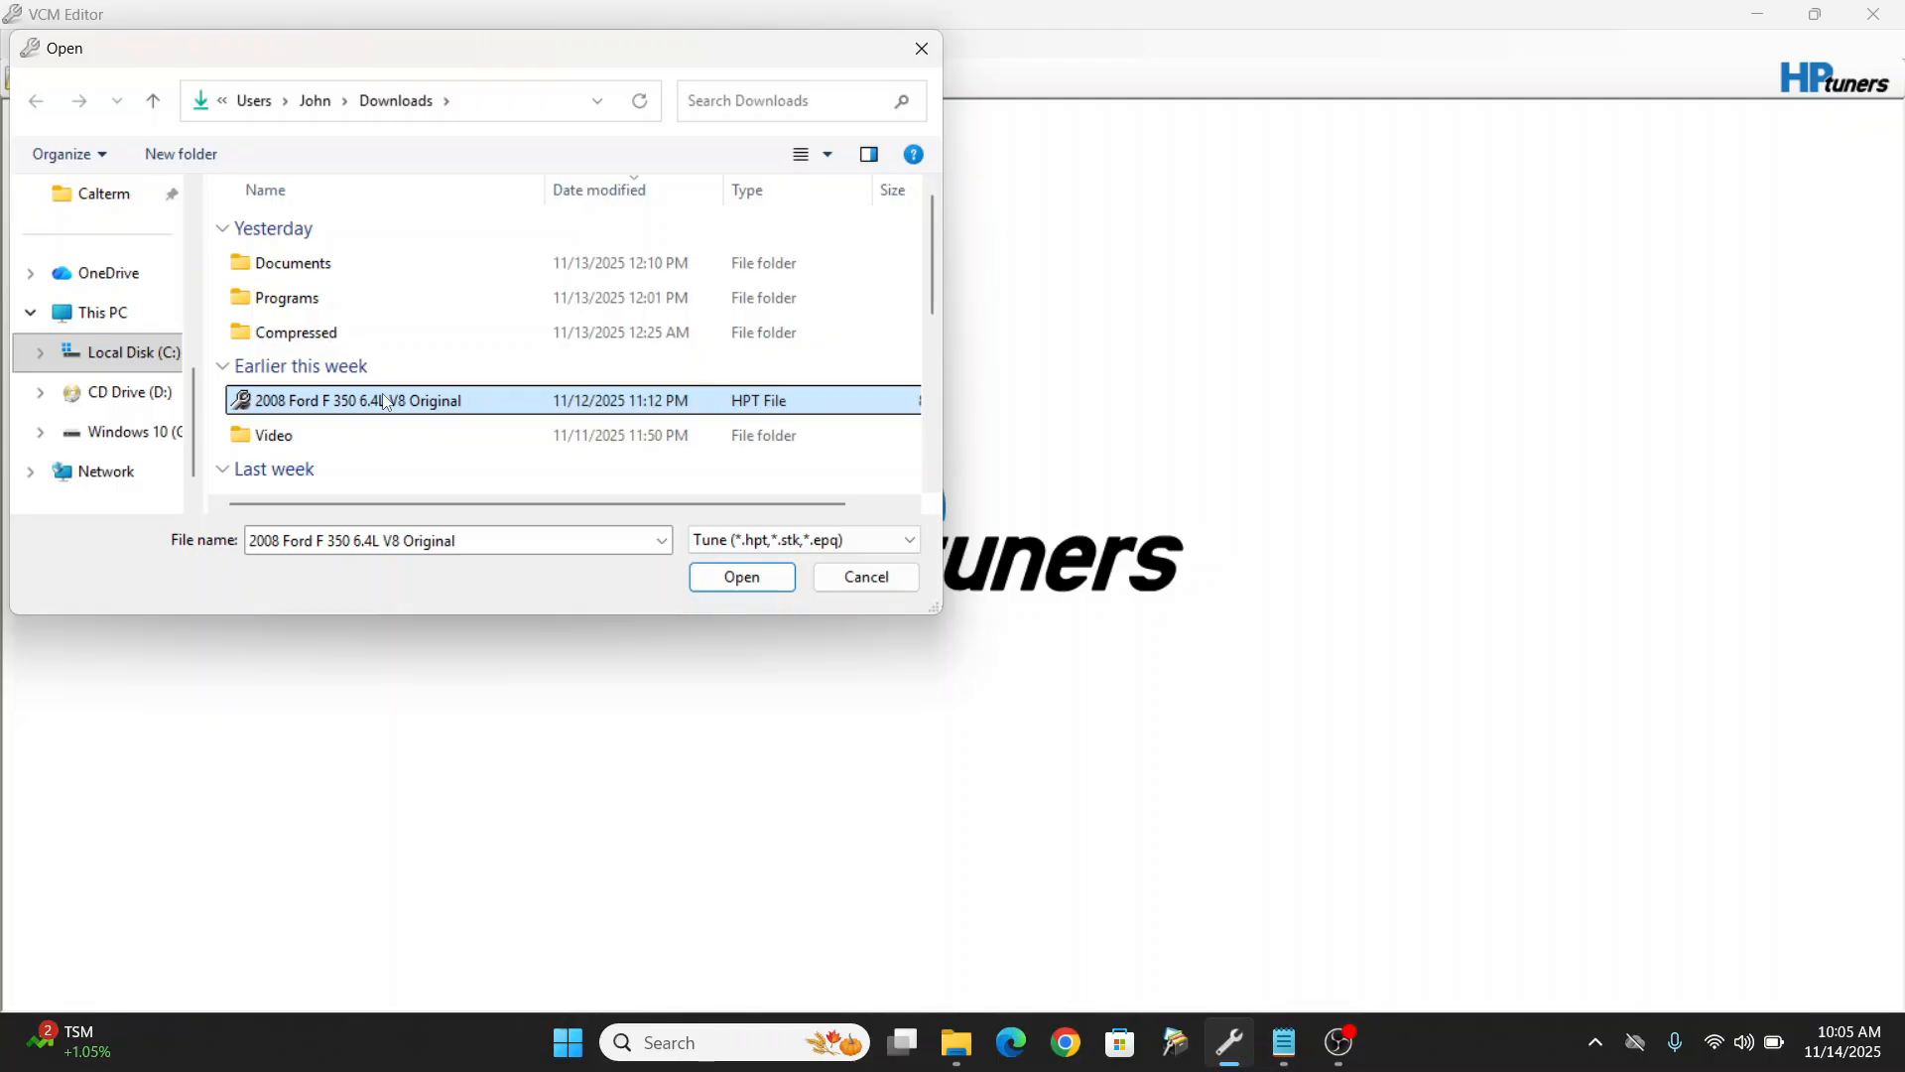
{"action": "left_click", "coordinate": [740, 580]}
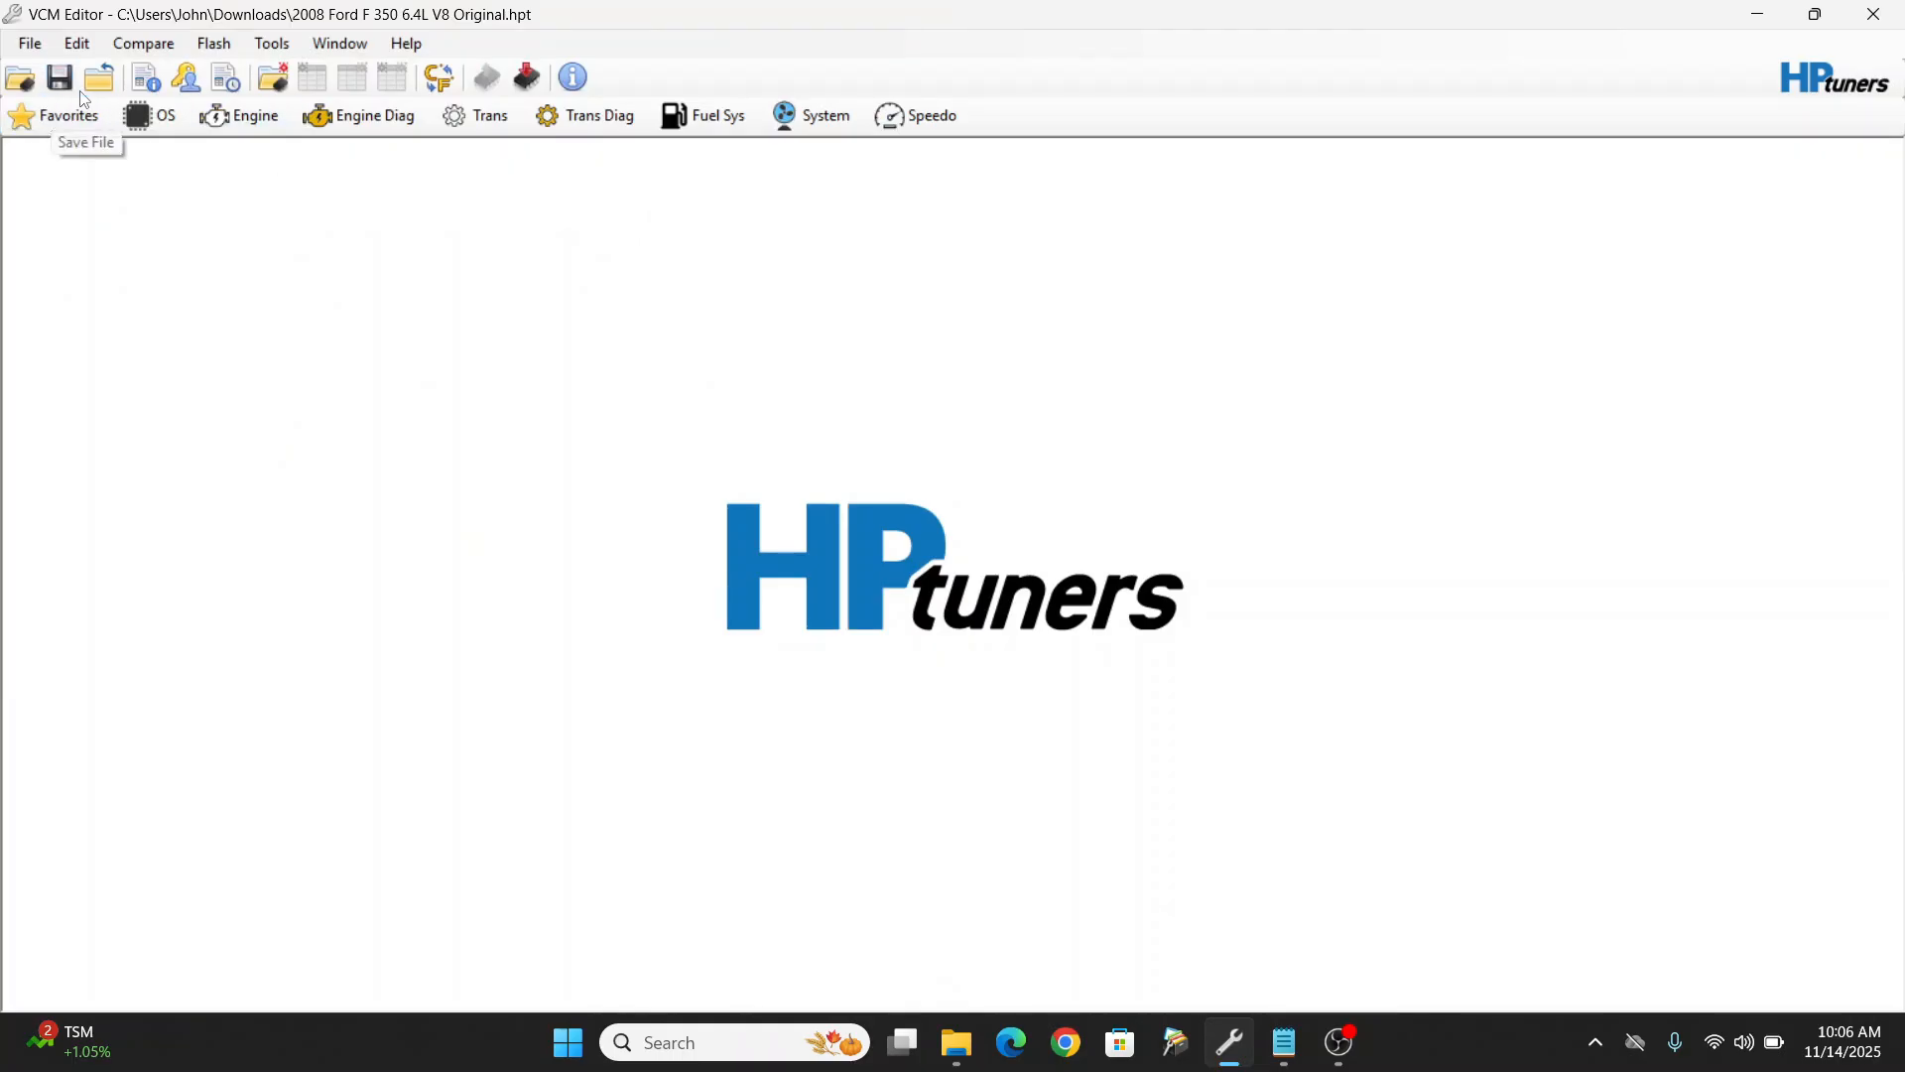
Step: Examine the tune details overview and the controllers' VIN and operating system entries, highlighting the ECM operating system number
{"action": "left_click", "coordinate": [146, 84]}
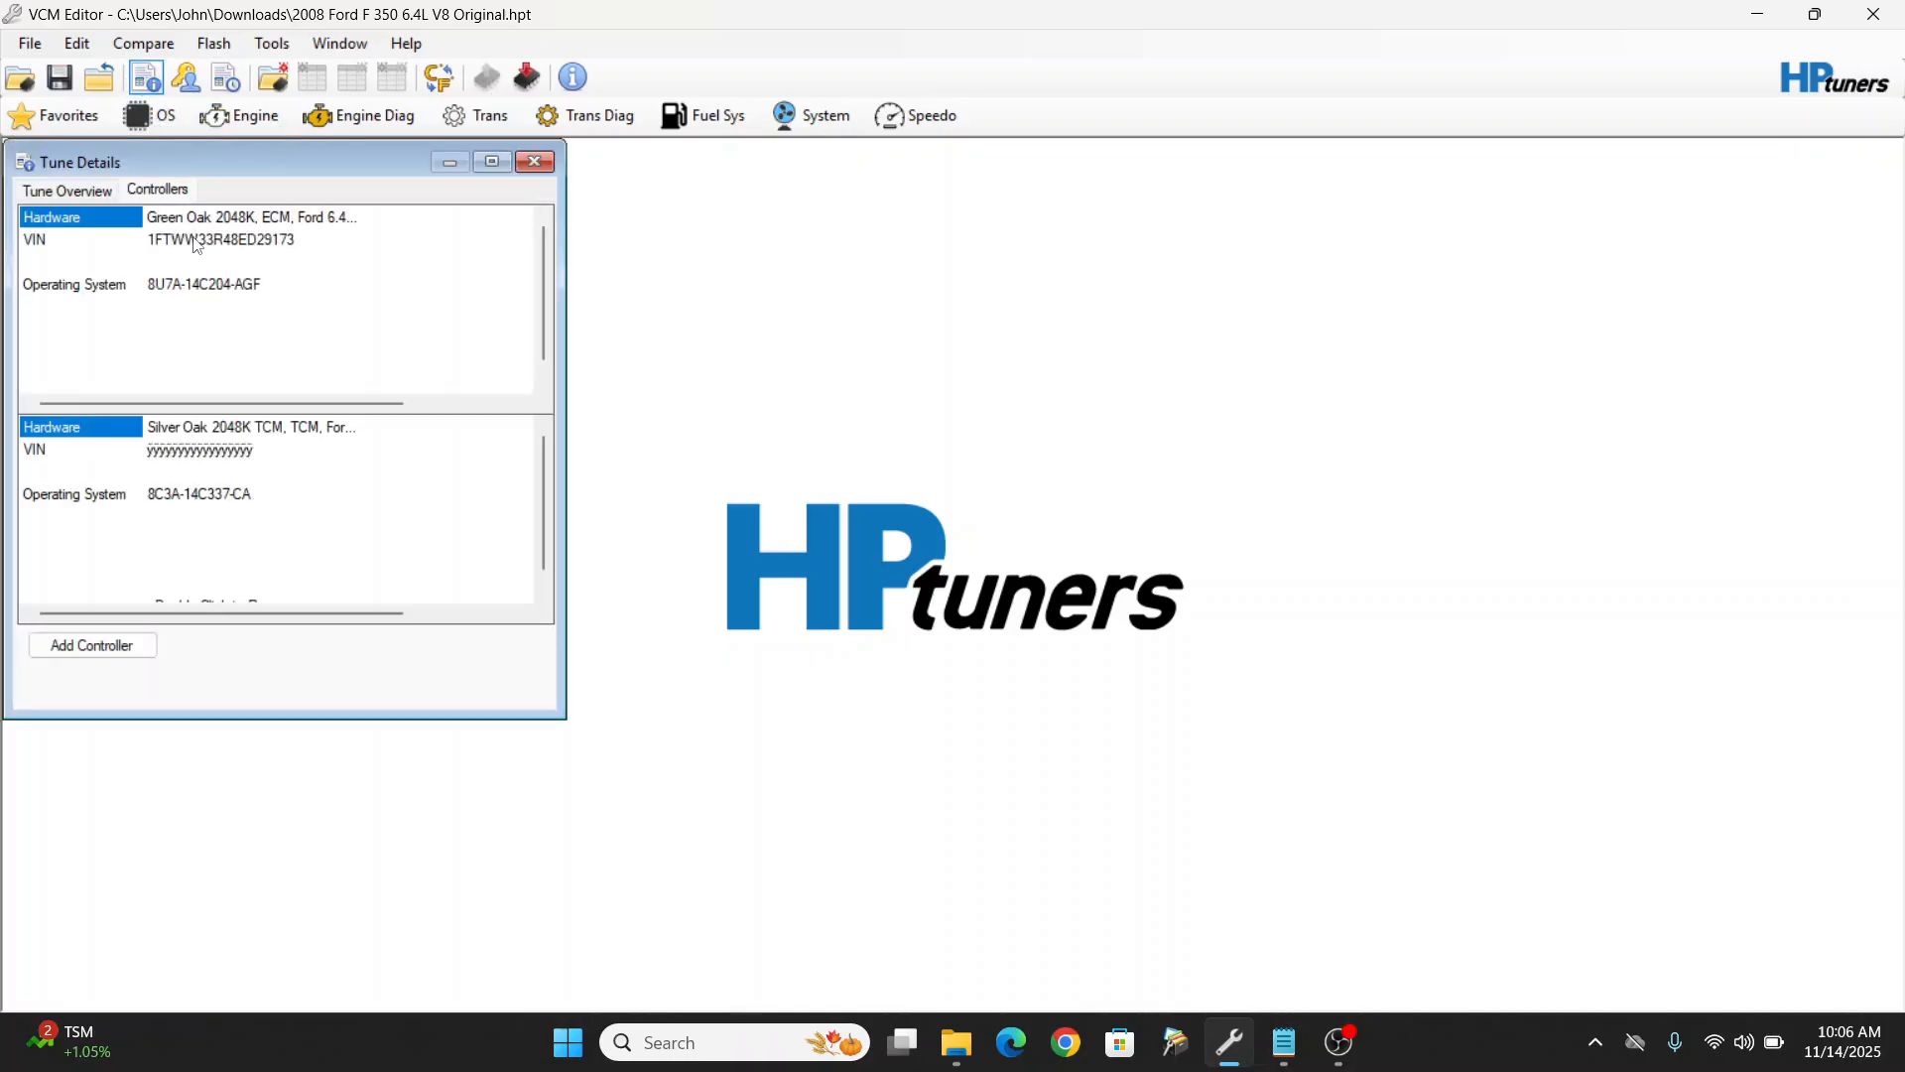
{"action": "left_click", "coordinate": [199, 283]}
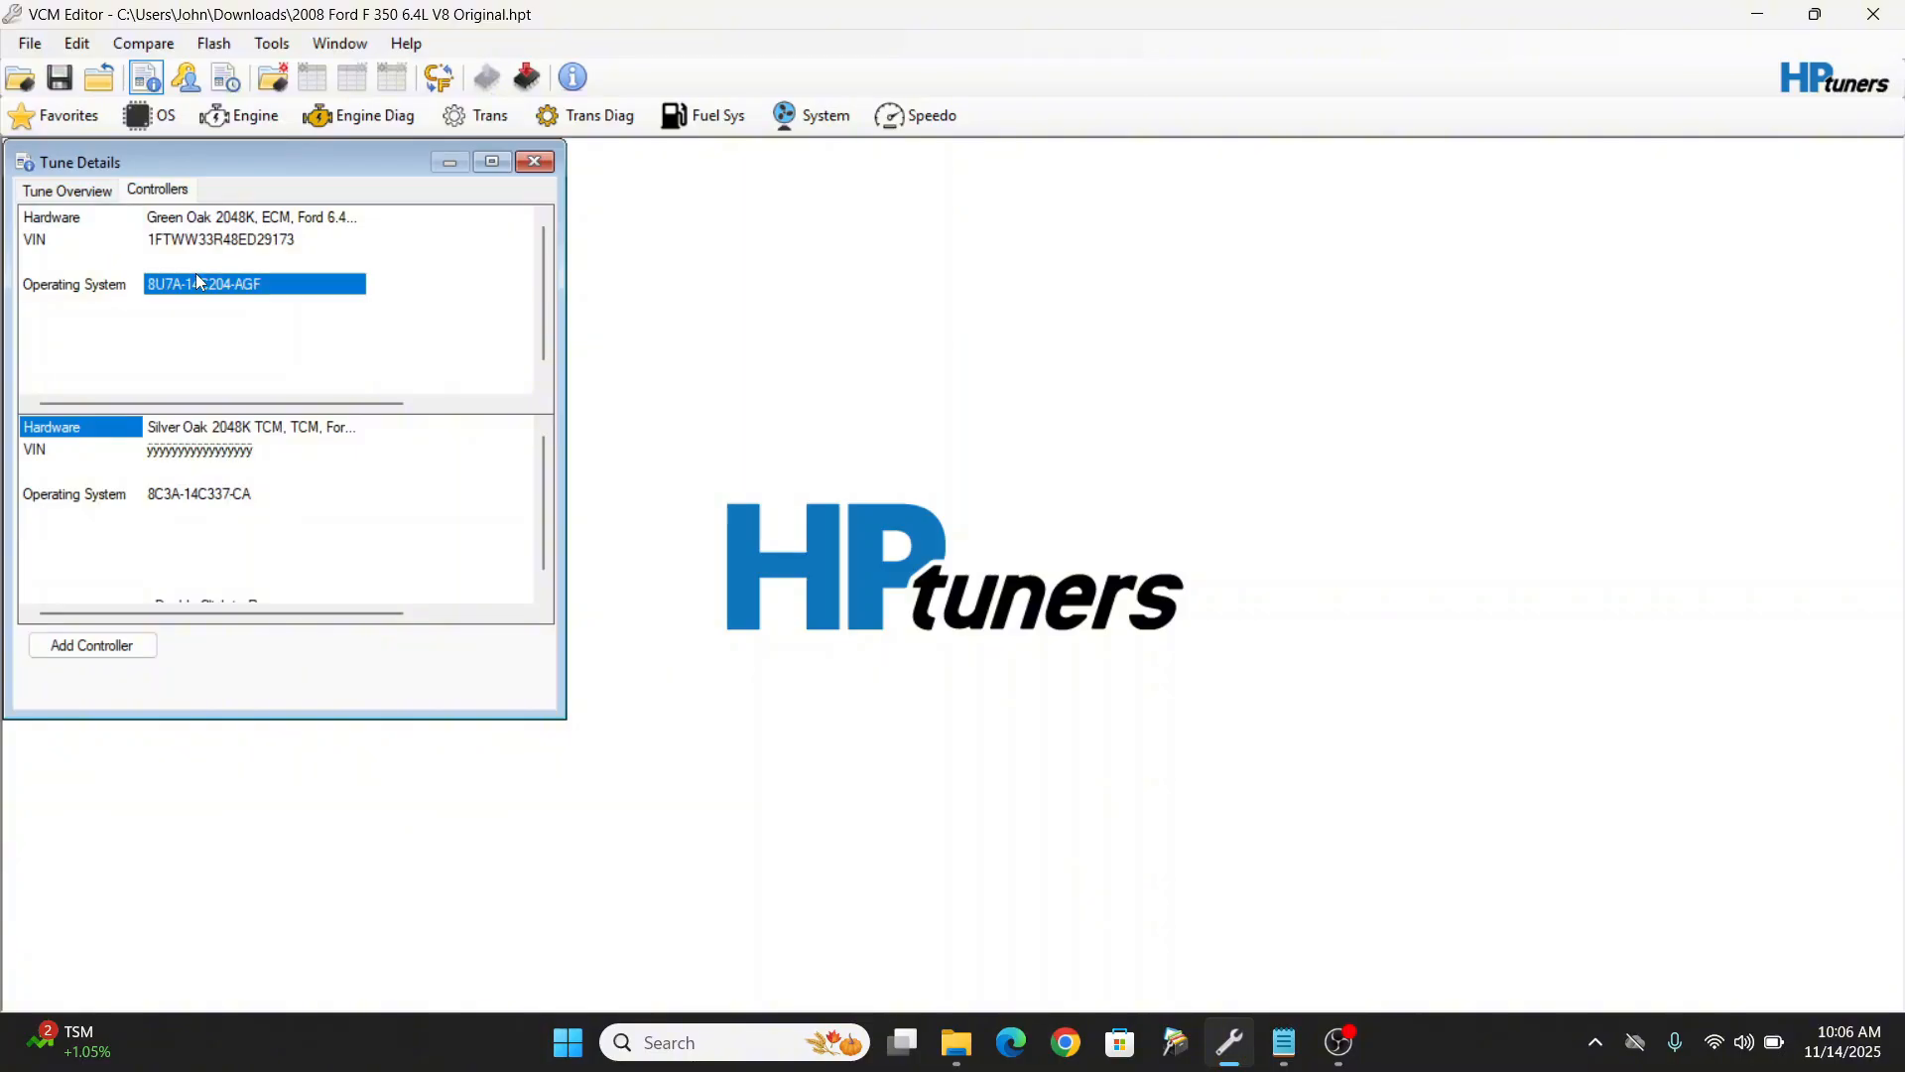
{"action": "left_click", "coordinate": [84, 196]}
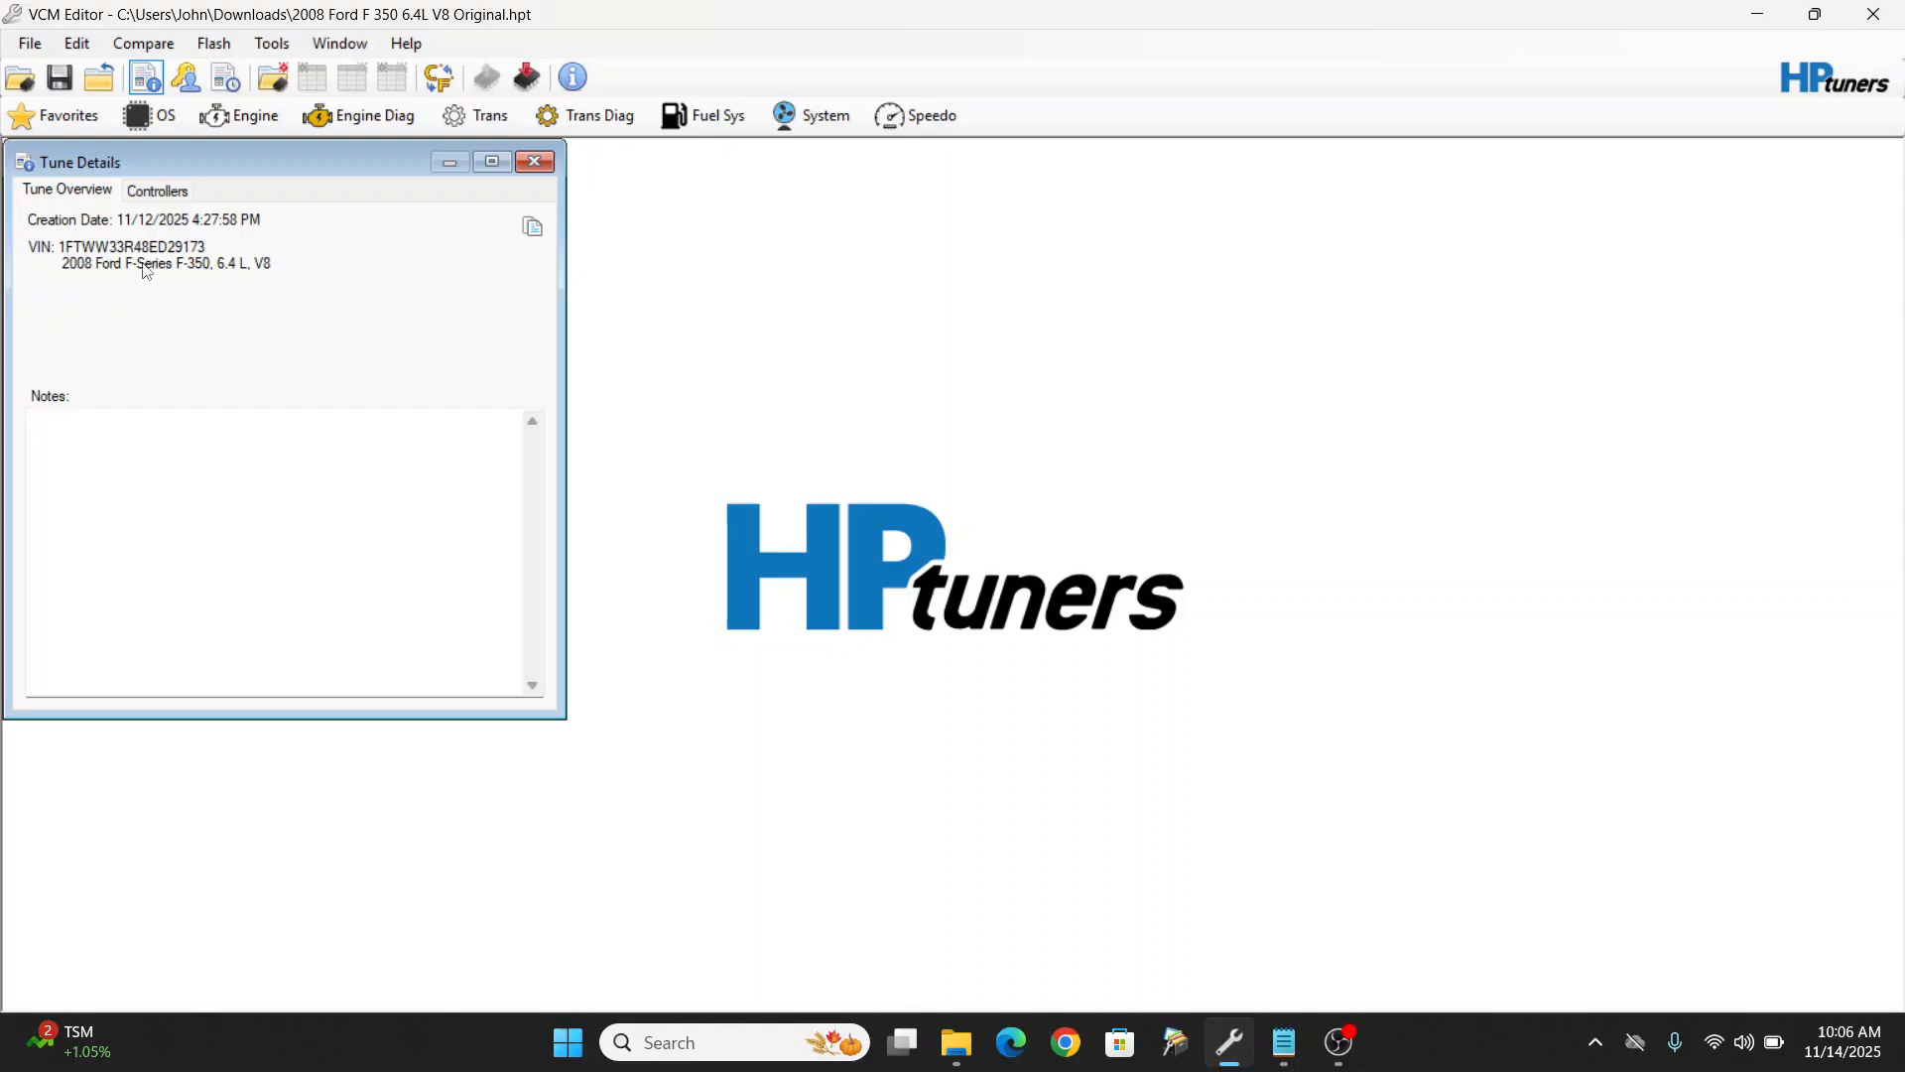
{"action": "left_click", "coordinate": [161, 193]}
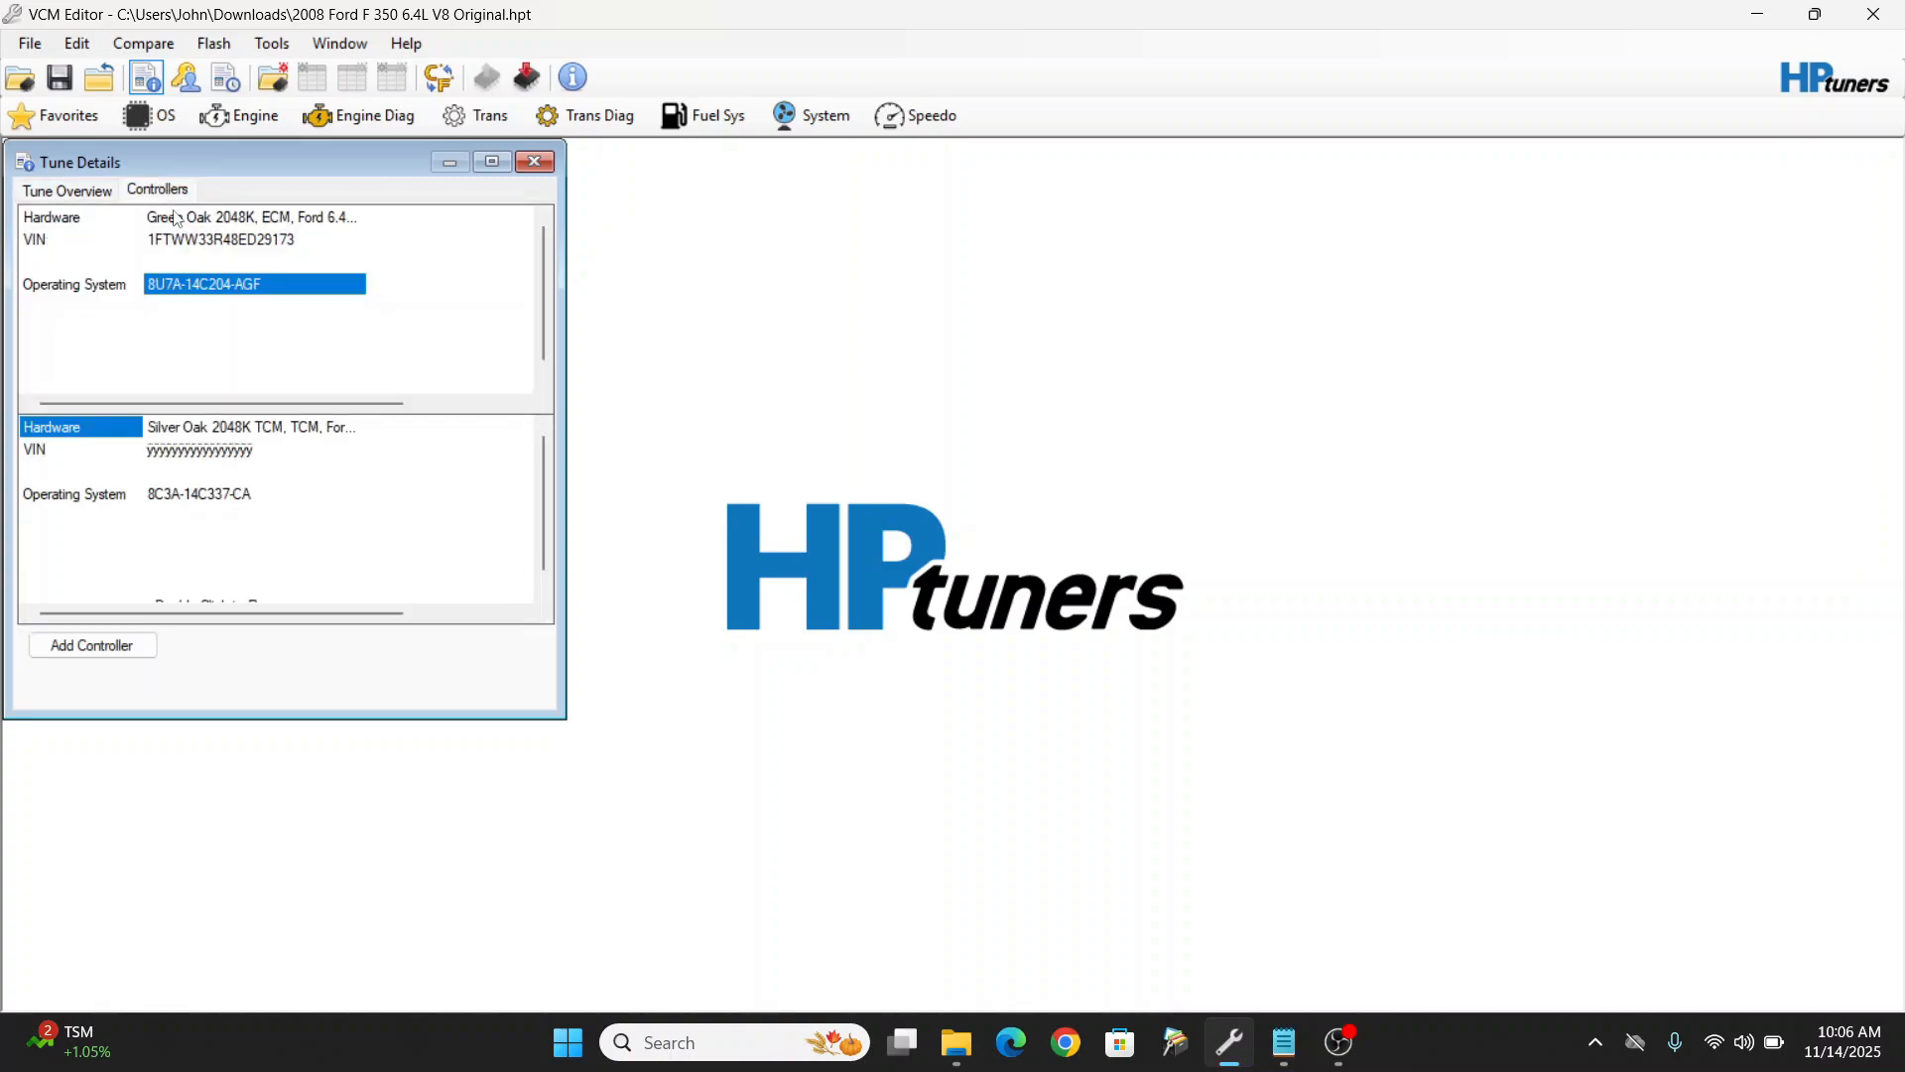
{"action": "left_click", "coordinate": [282, 243]}
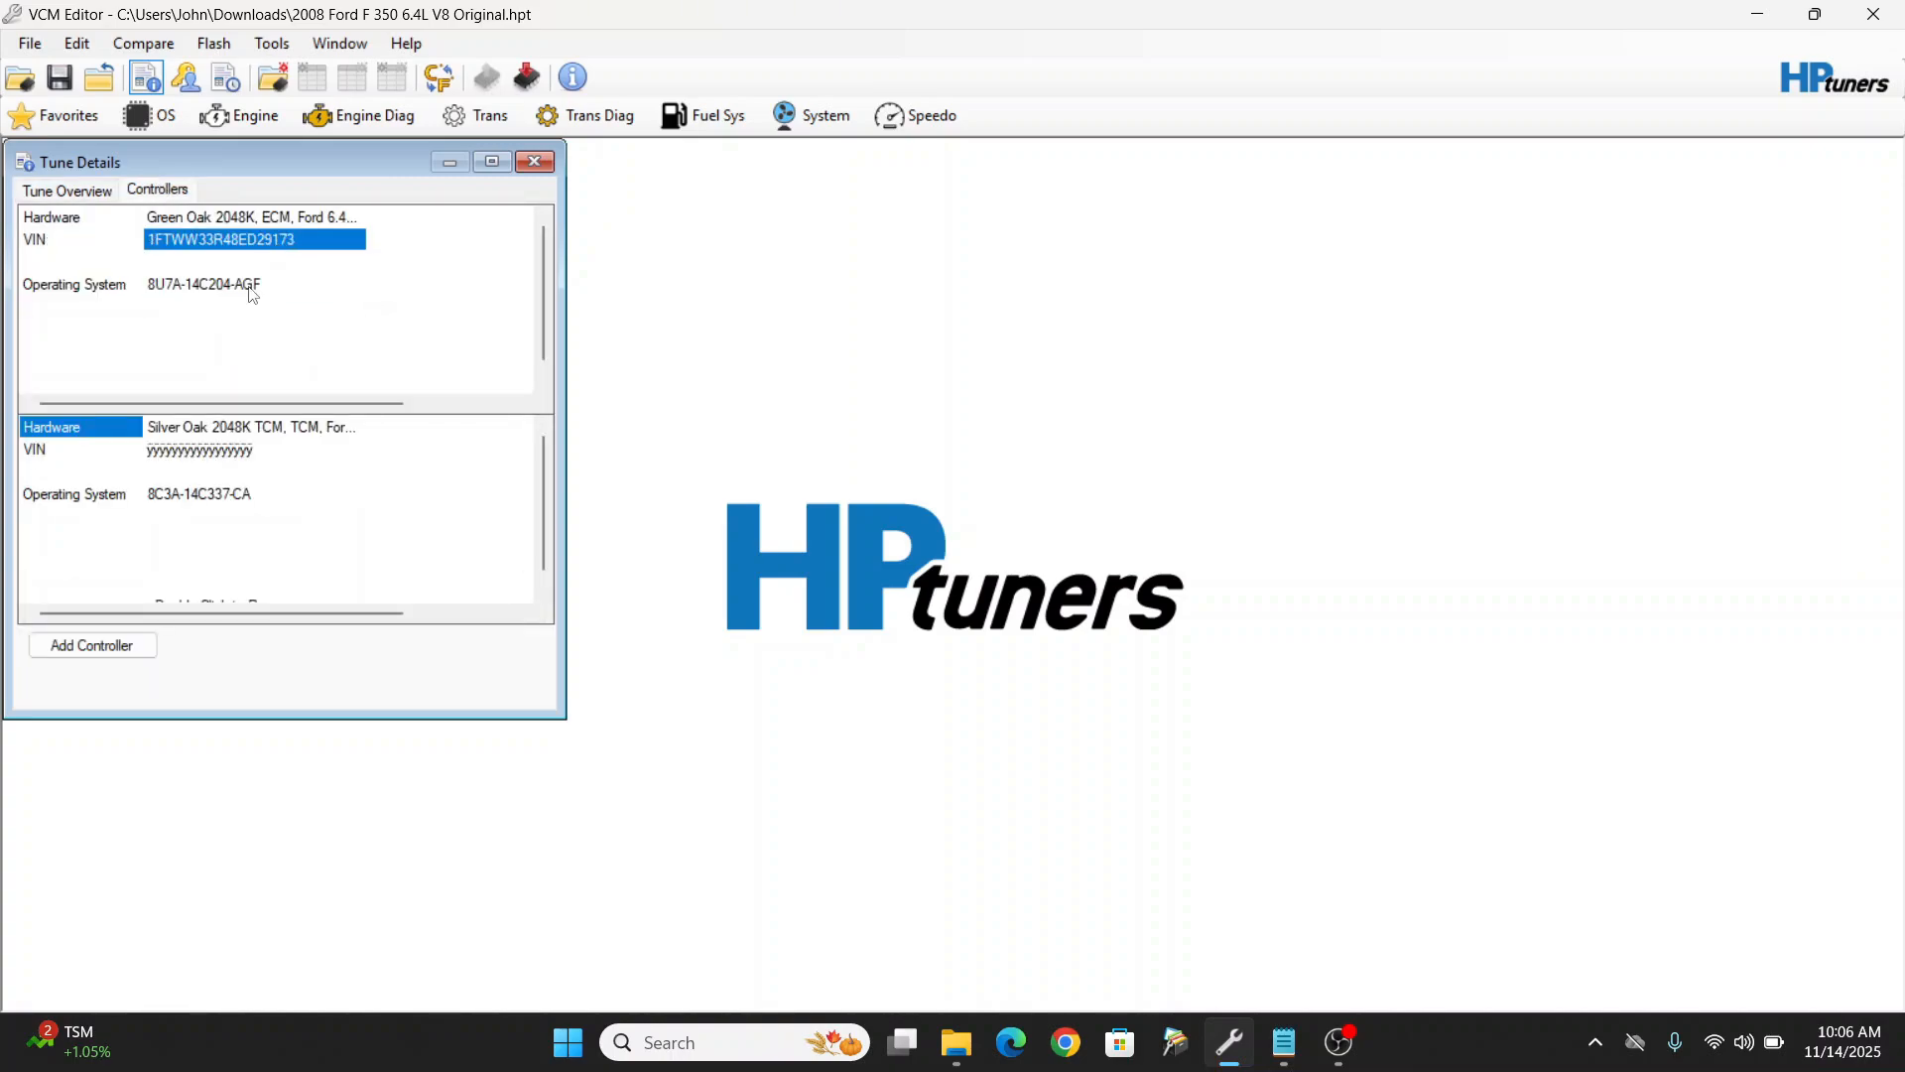
{"action": "left_click", "coordinate": [253, 287]}
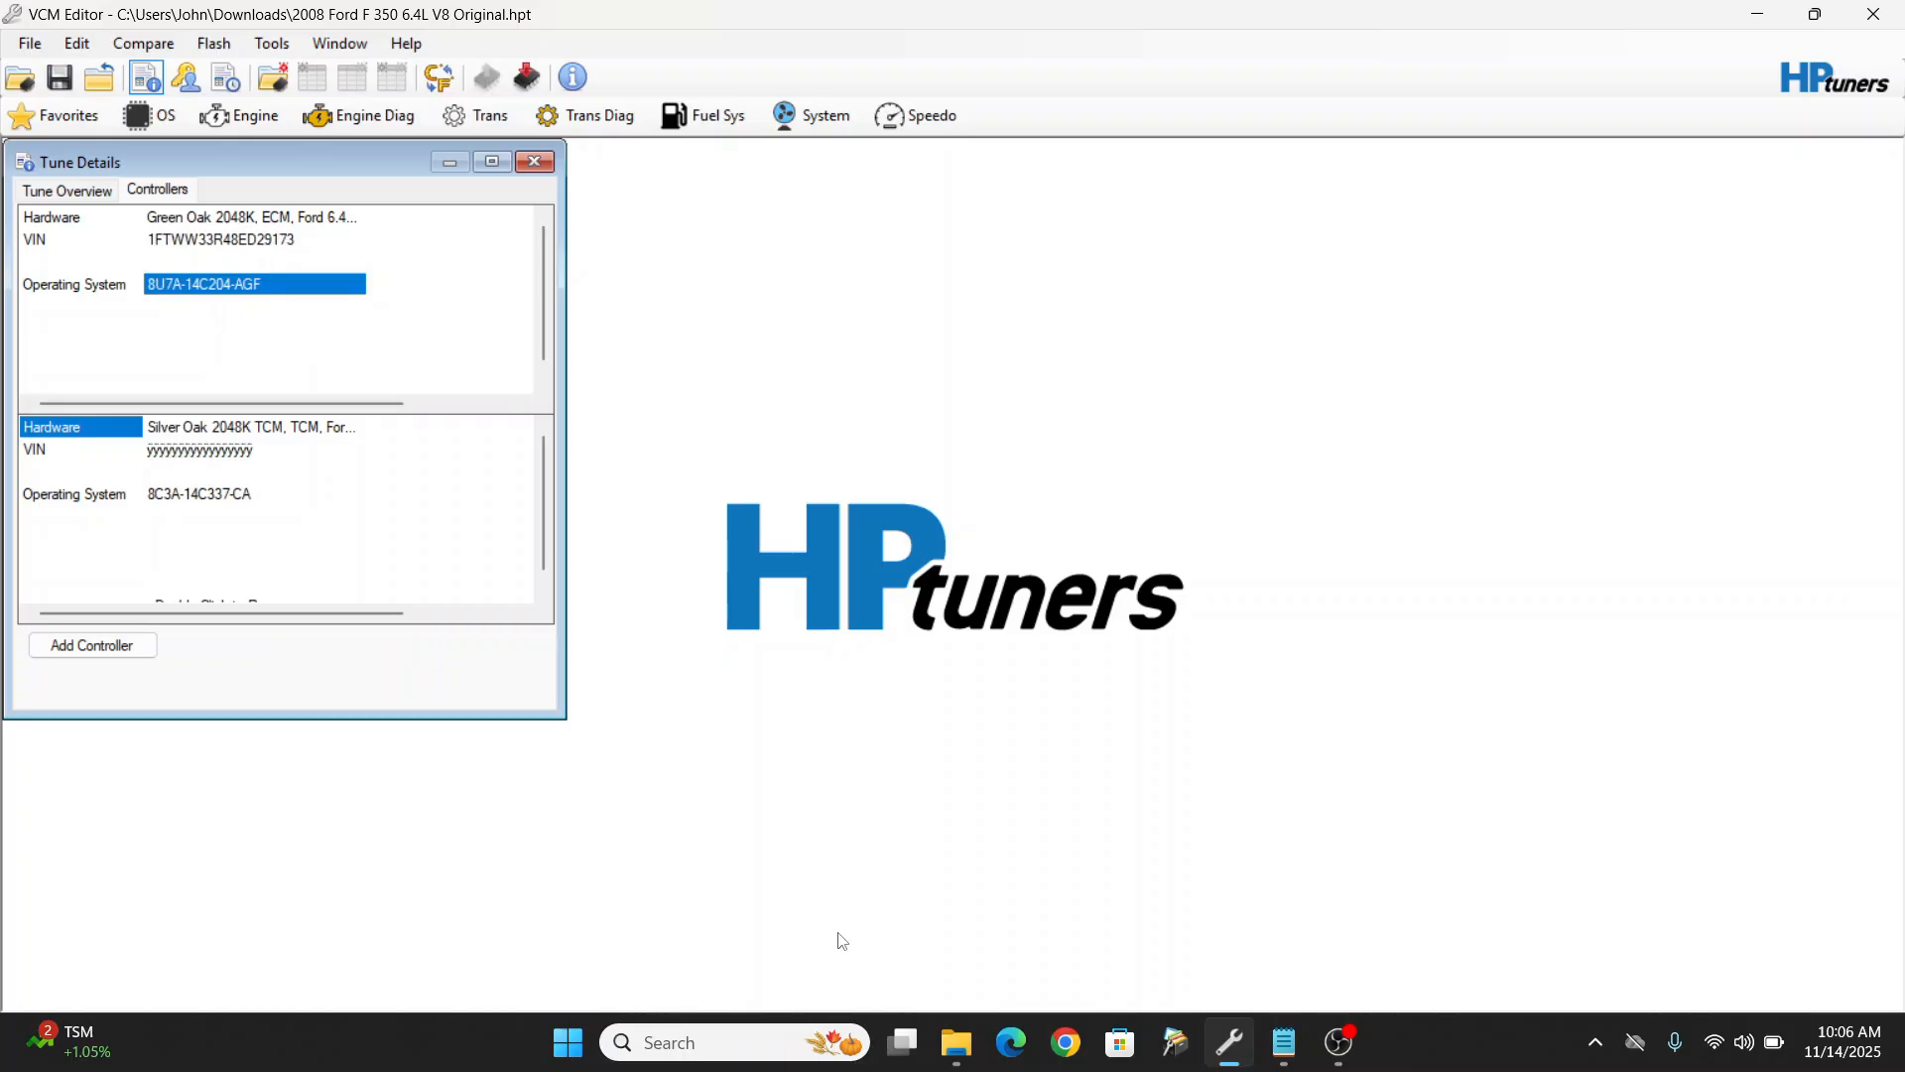
Step: Switch to File Explorer and open the HPT 6.4 DPF_EGR Removal folder within HP Tuners' HPT 6.4 DPF EGR Removal Tool
{"action": "left_click", "coordinate": [967, 1054]}
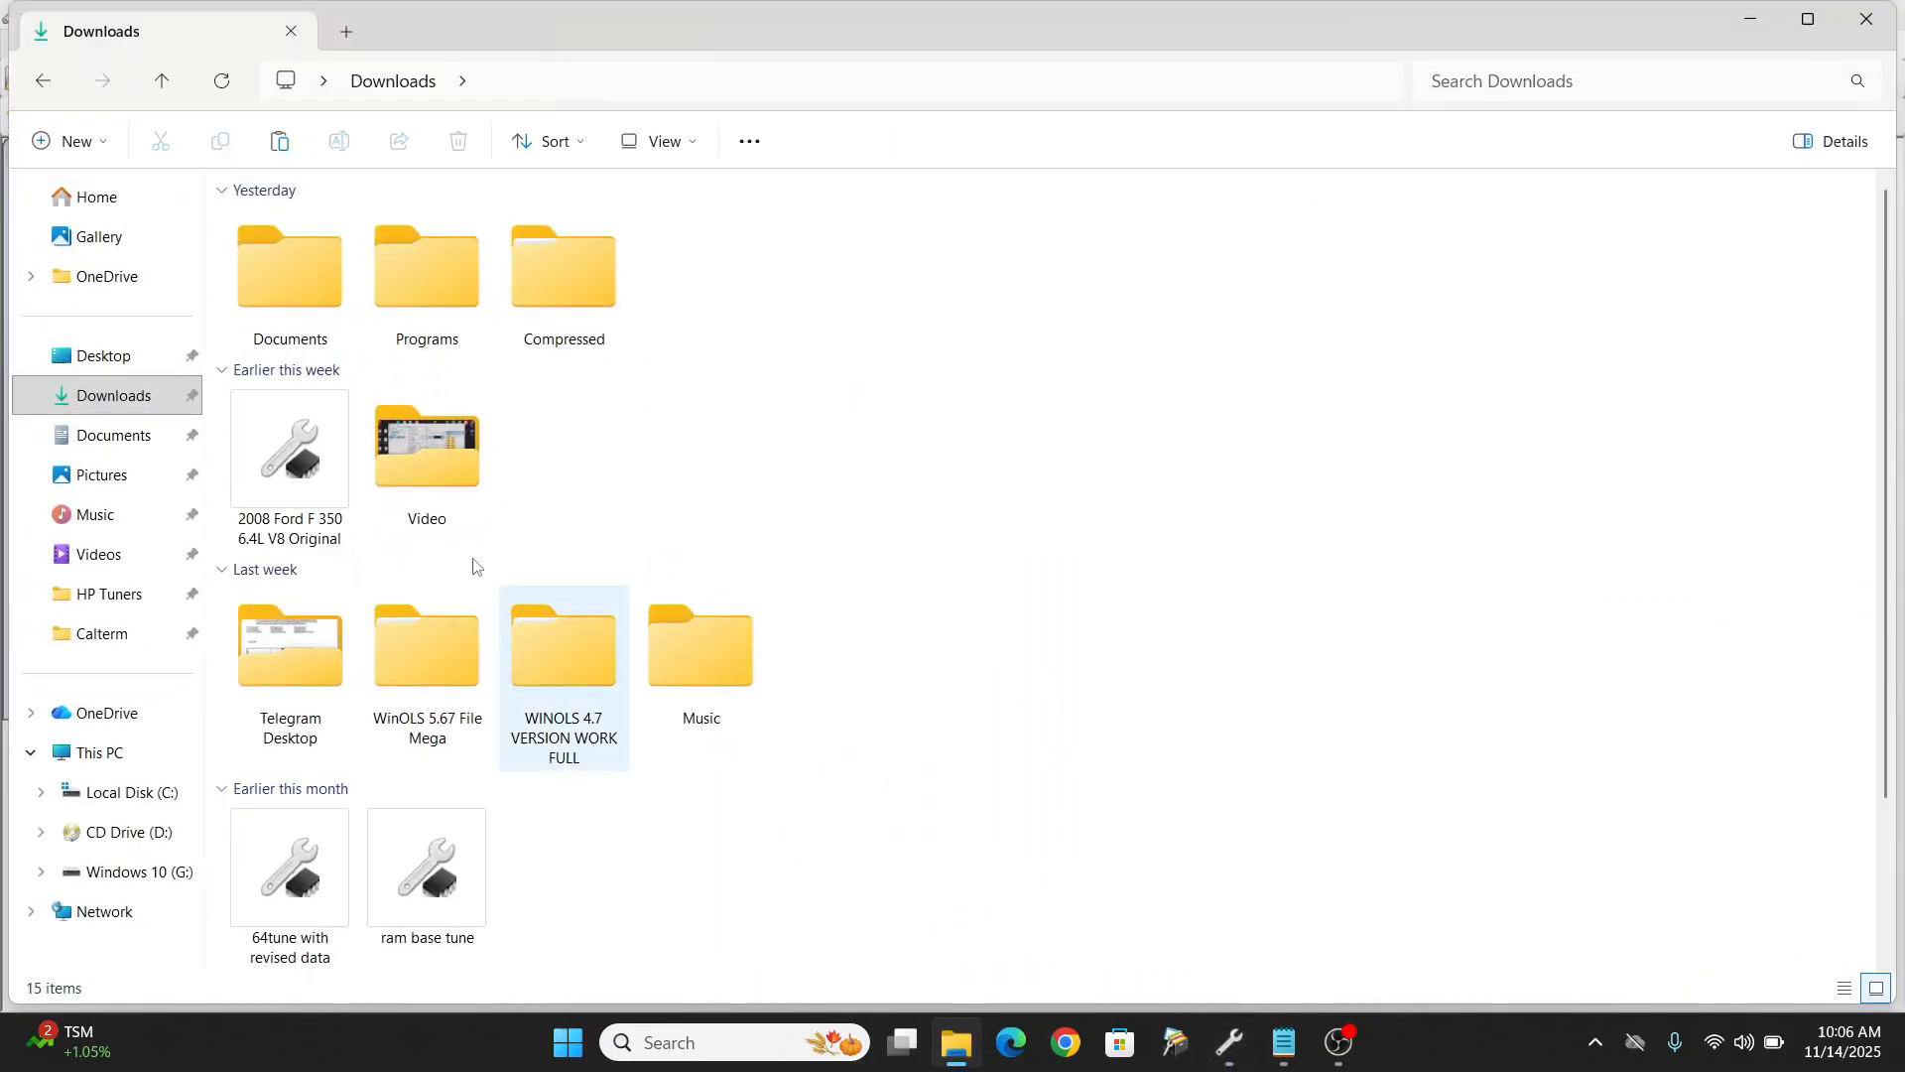
{"action": "left_click", "coordinate": [107, 613]}
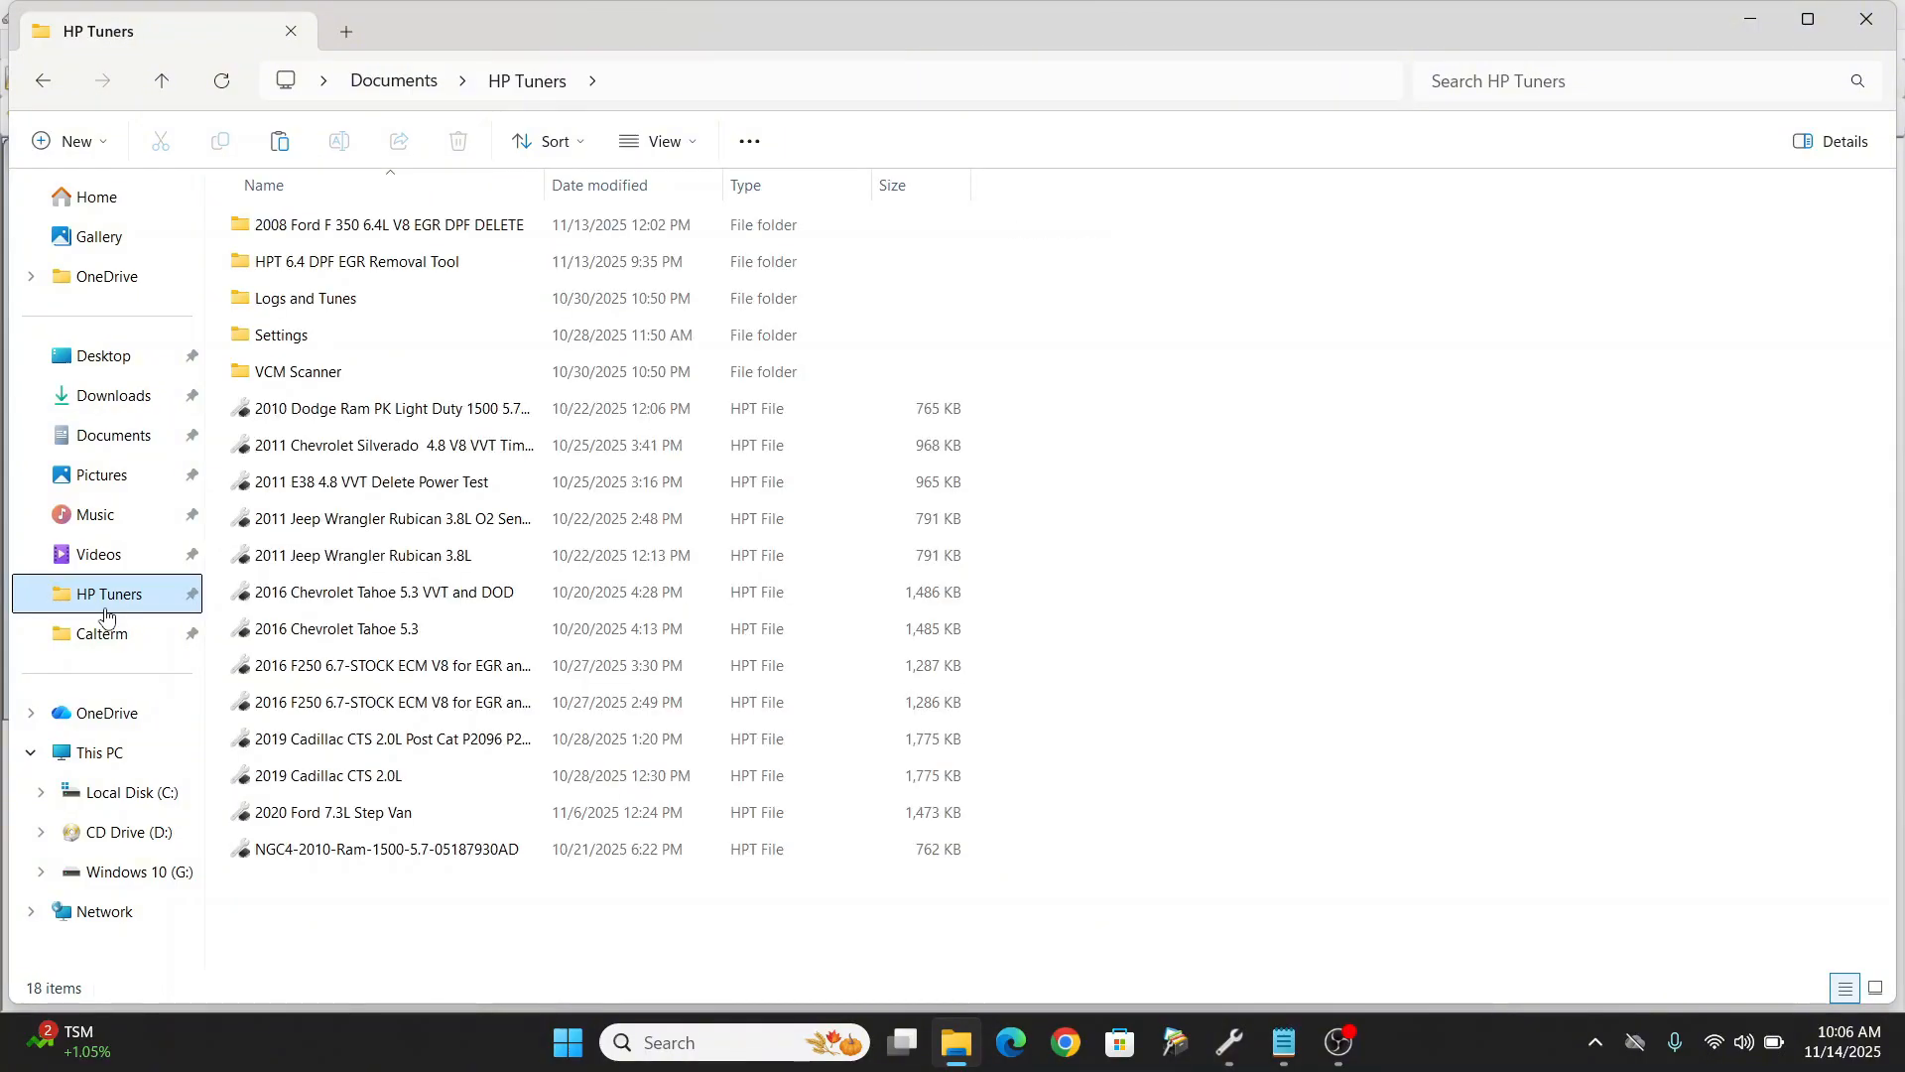
{"action": "double_click", "coordinate": [392, 266]}
{"action": "double_click", "coordinate": [354, 227]}
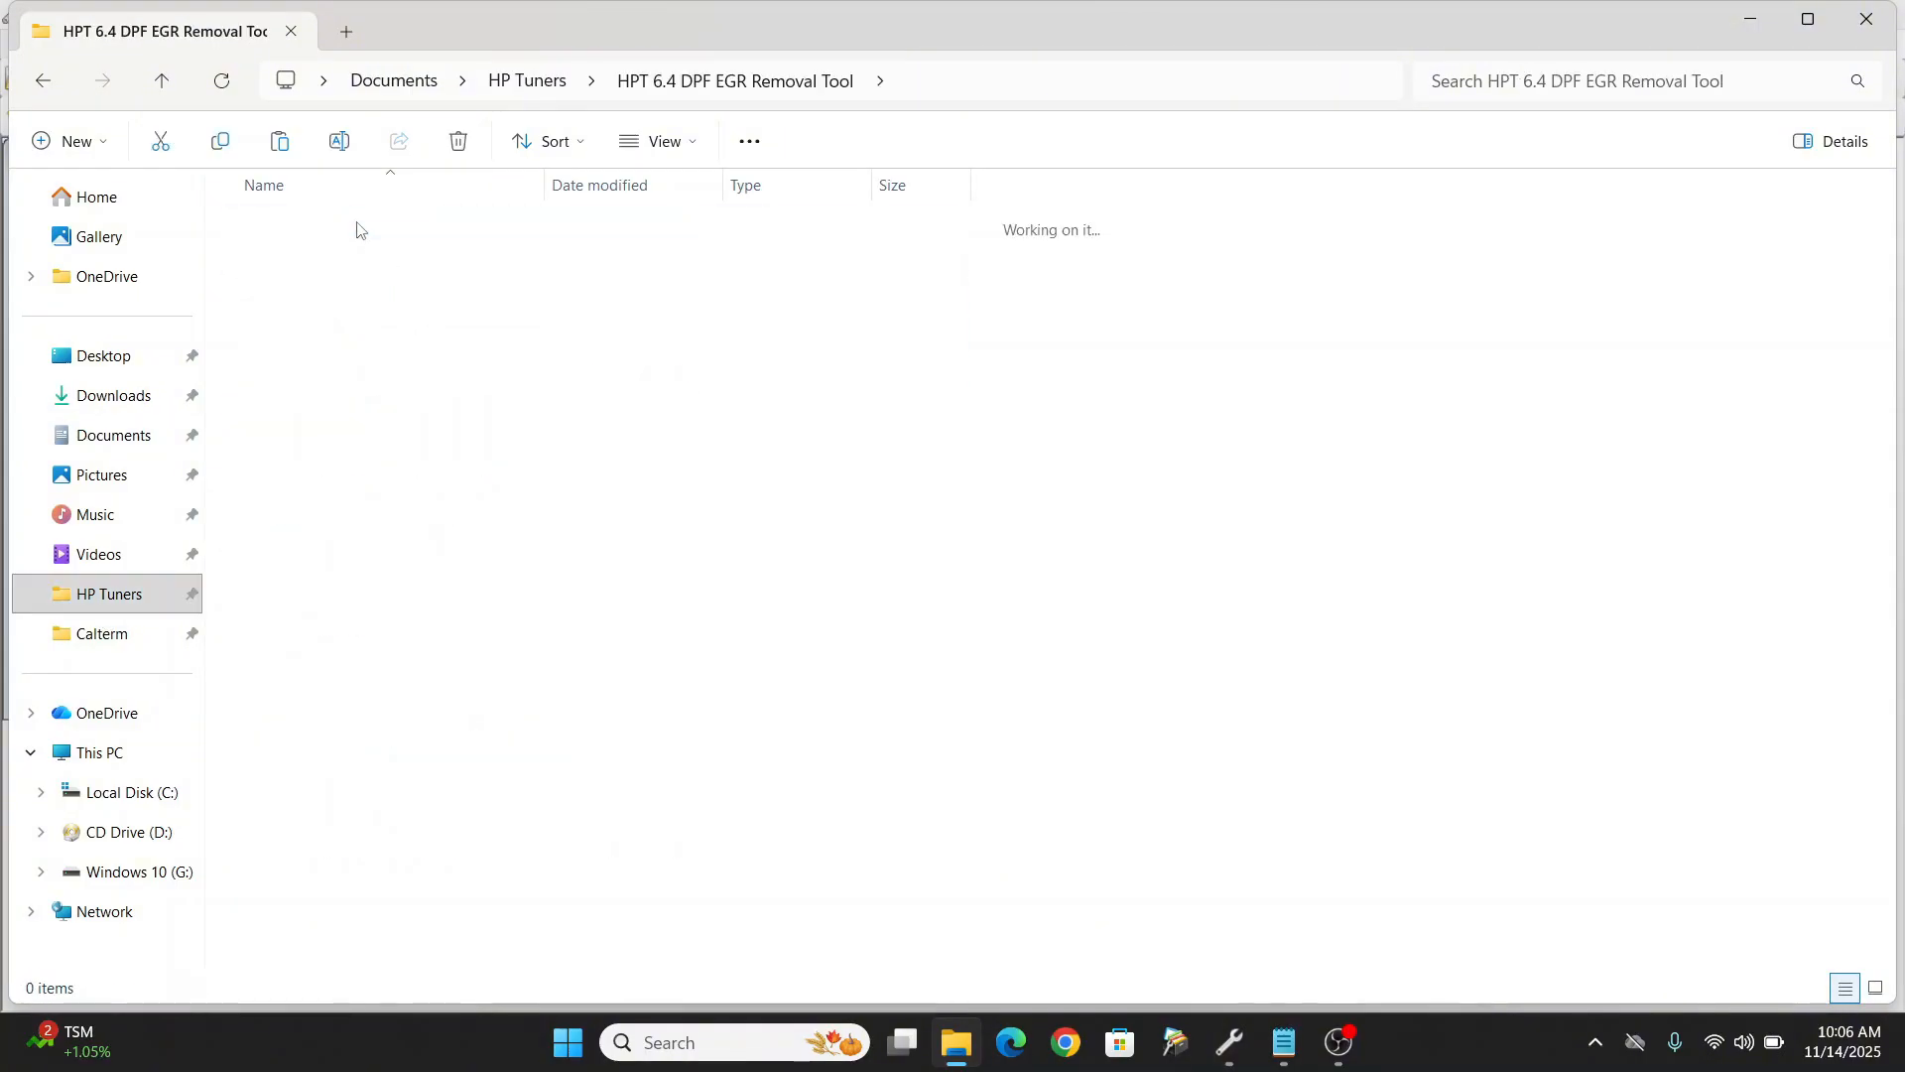
{"action": "double_click", "coordinate": [369, 260]}
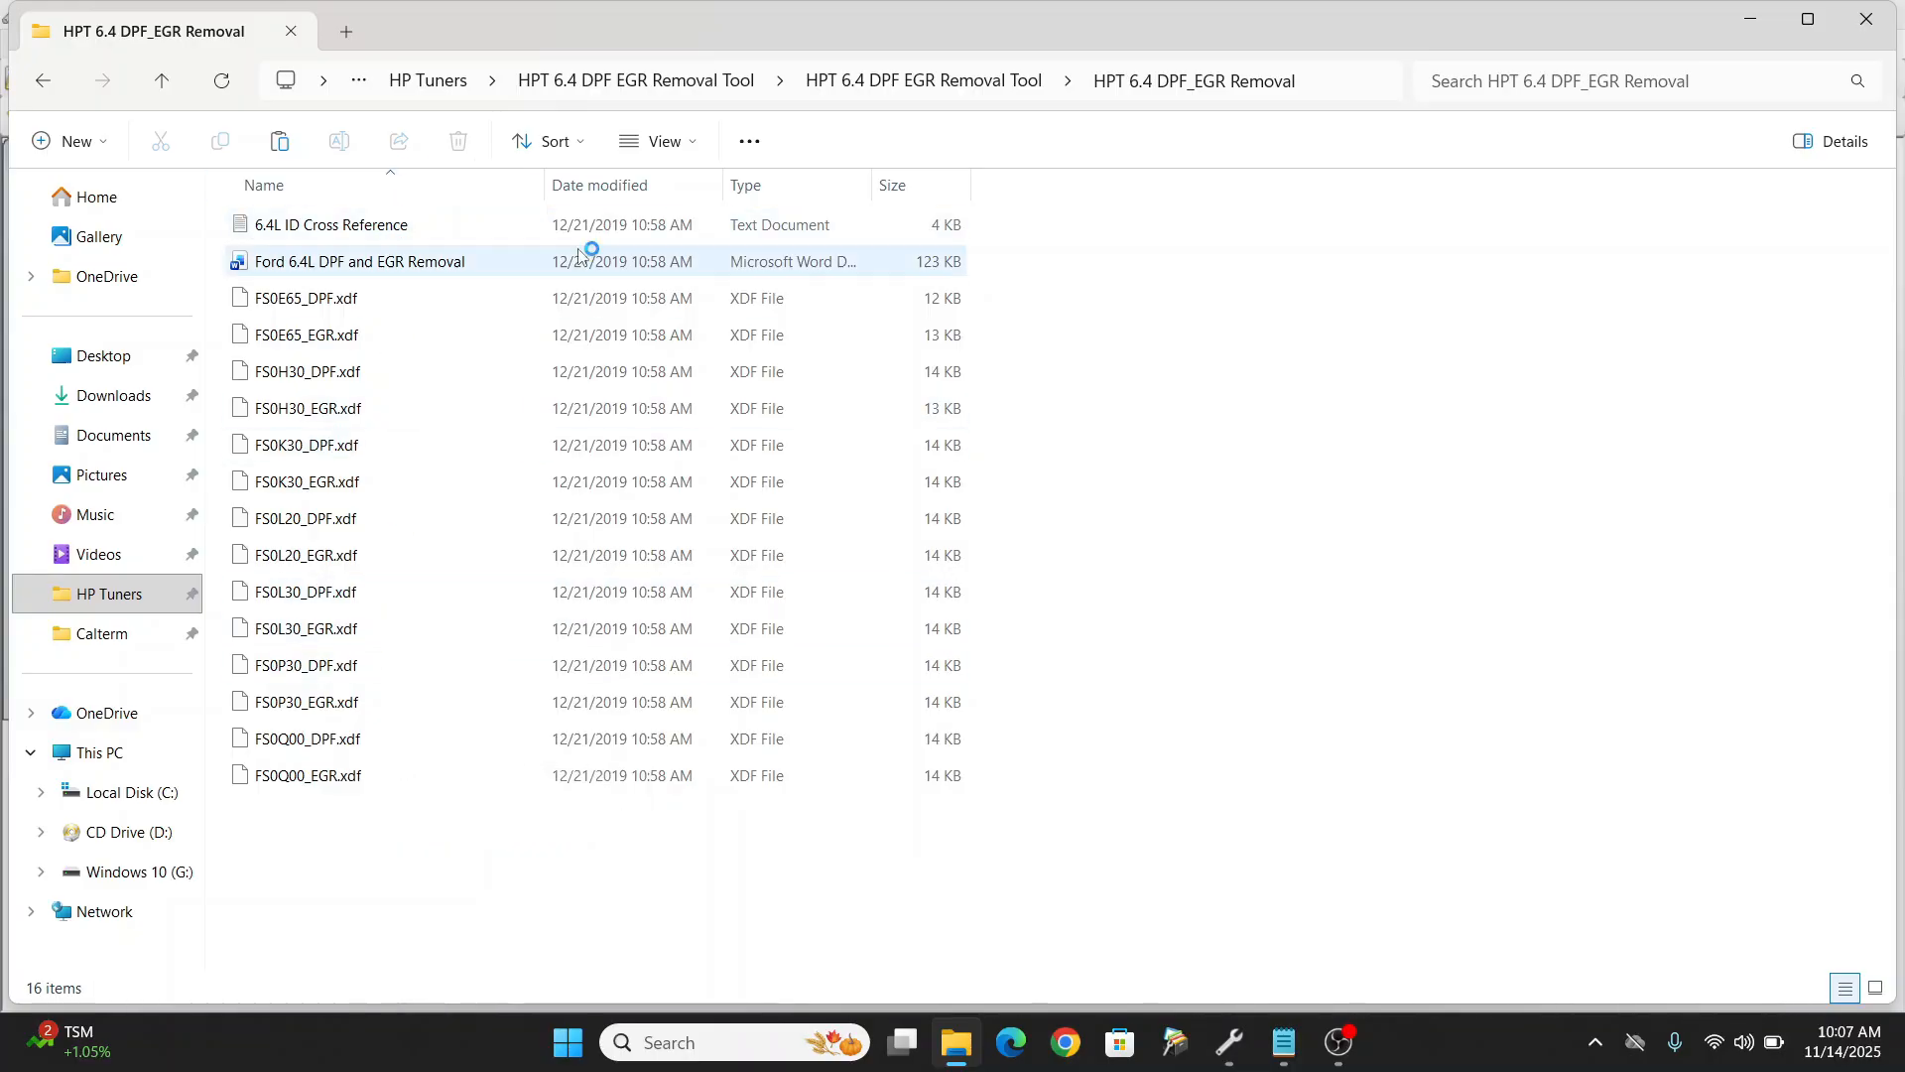
Step: Switch to Notepad and search 6.4L ID Cross Reference.txt for the tune's ECM operating system number 8U7A-14C204-AGF
{"action": "left_click", "coordinate": [1284, 1042]}
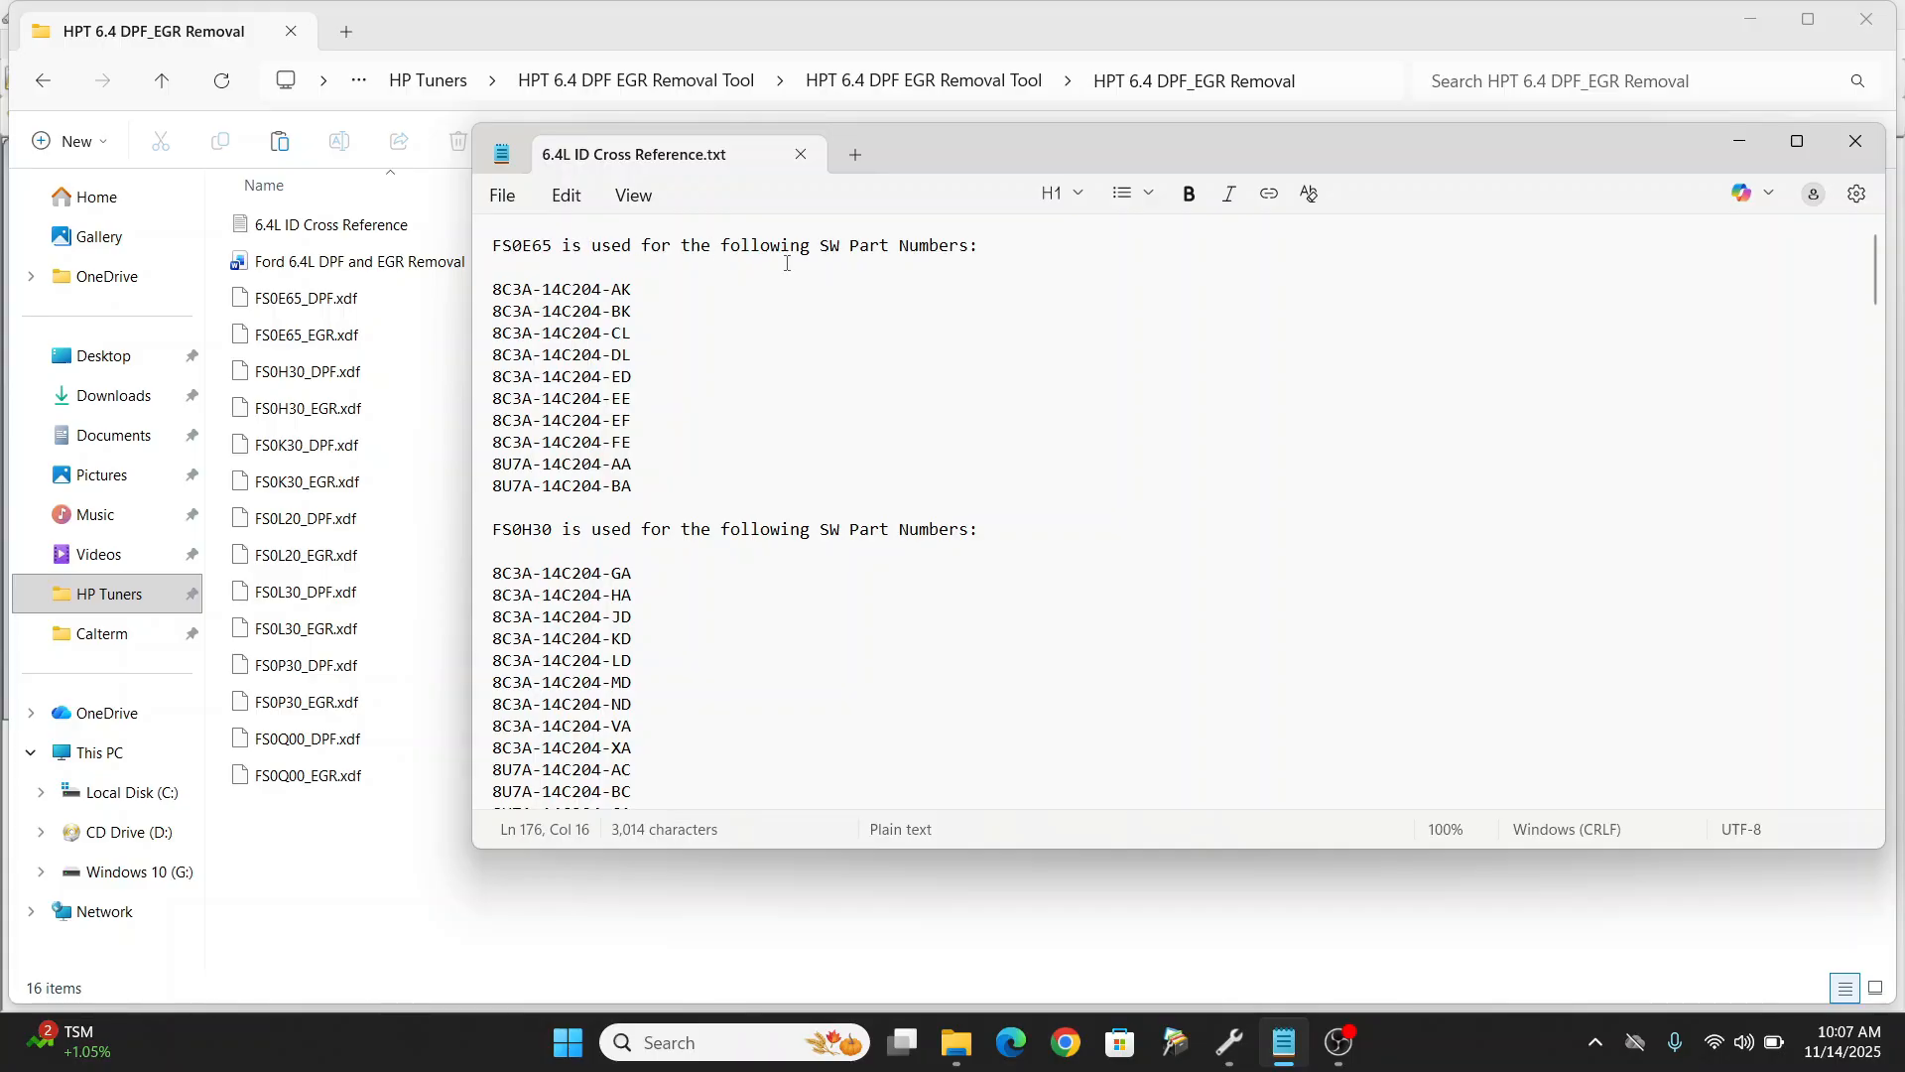
{"action": "left_click", "coordinate": [1230, 1042]}
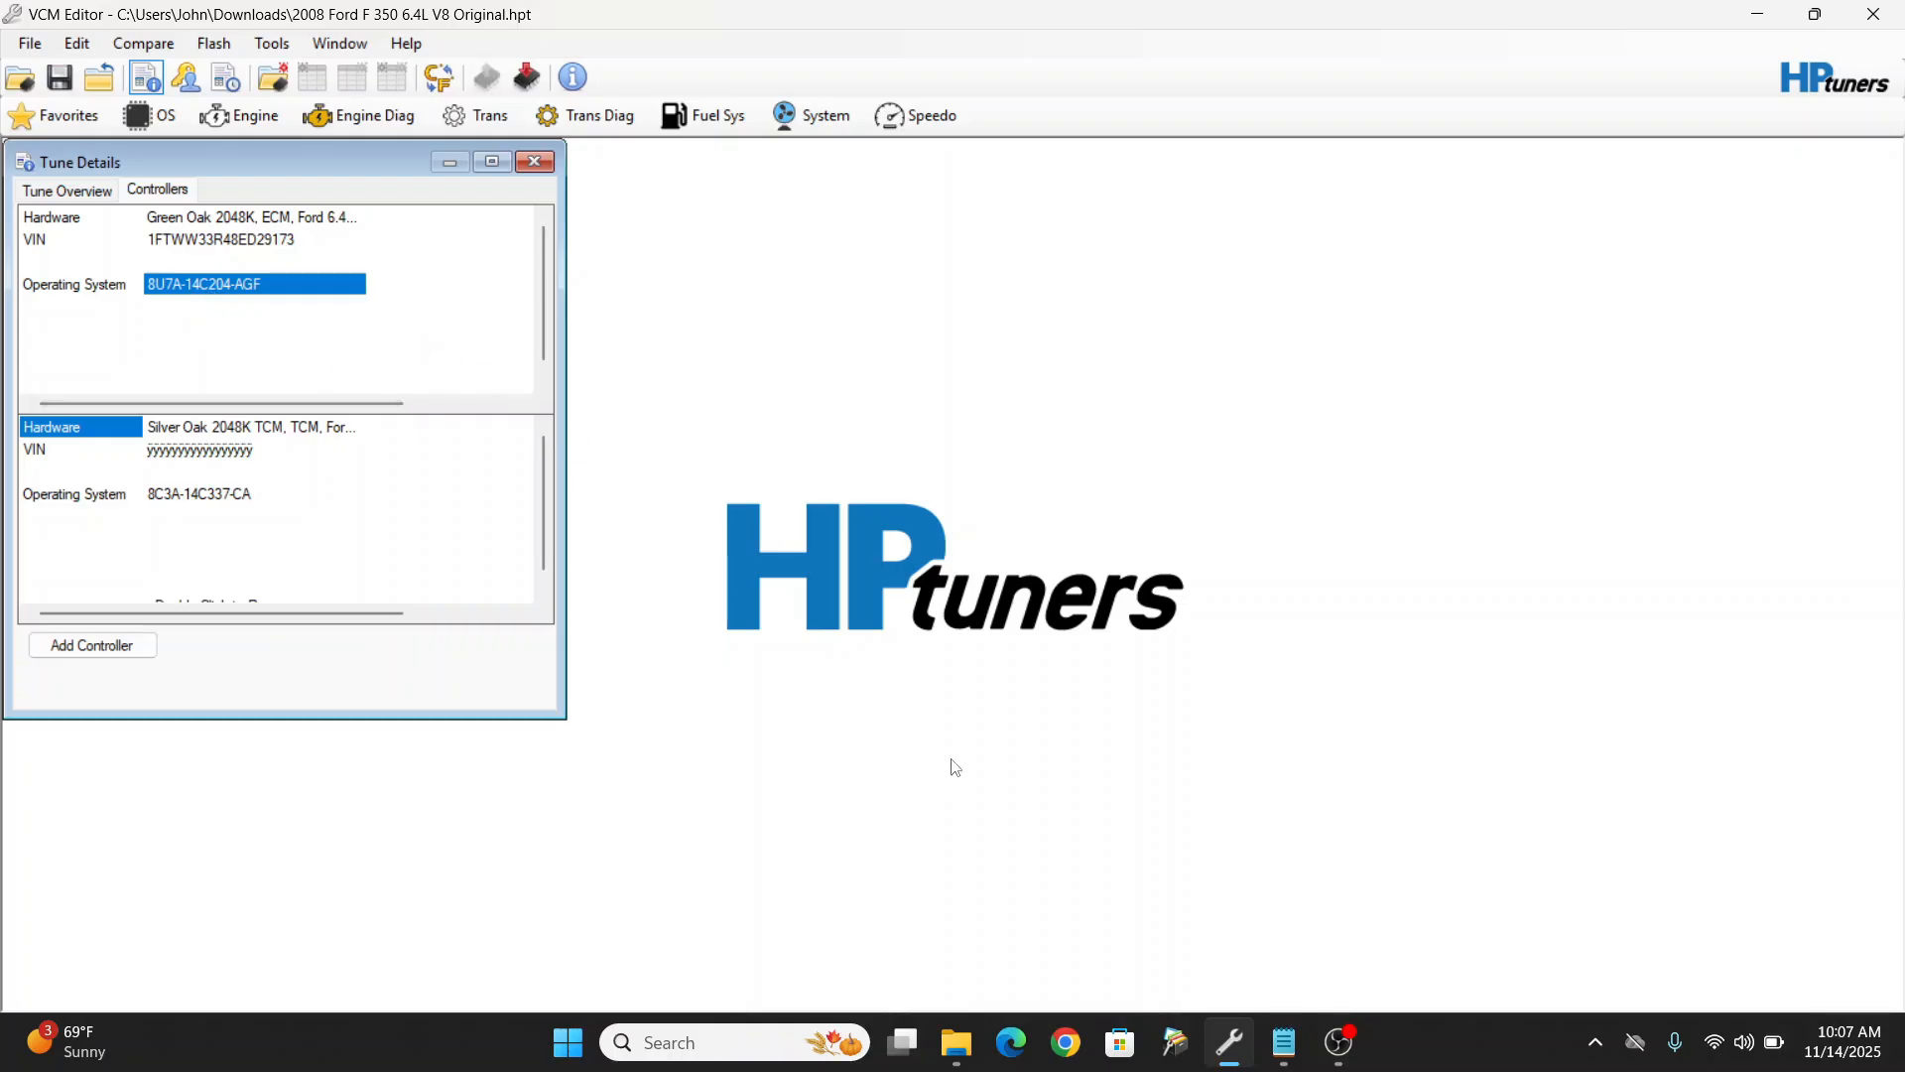
{"action": "left_click", "coordinate": [1280, 1050]}
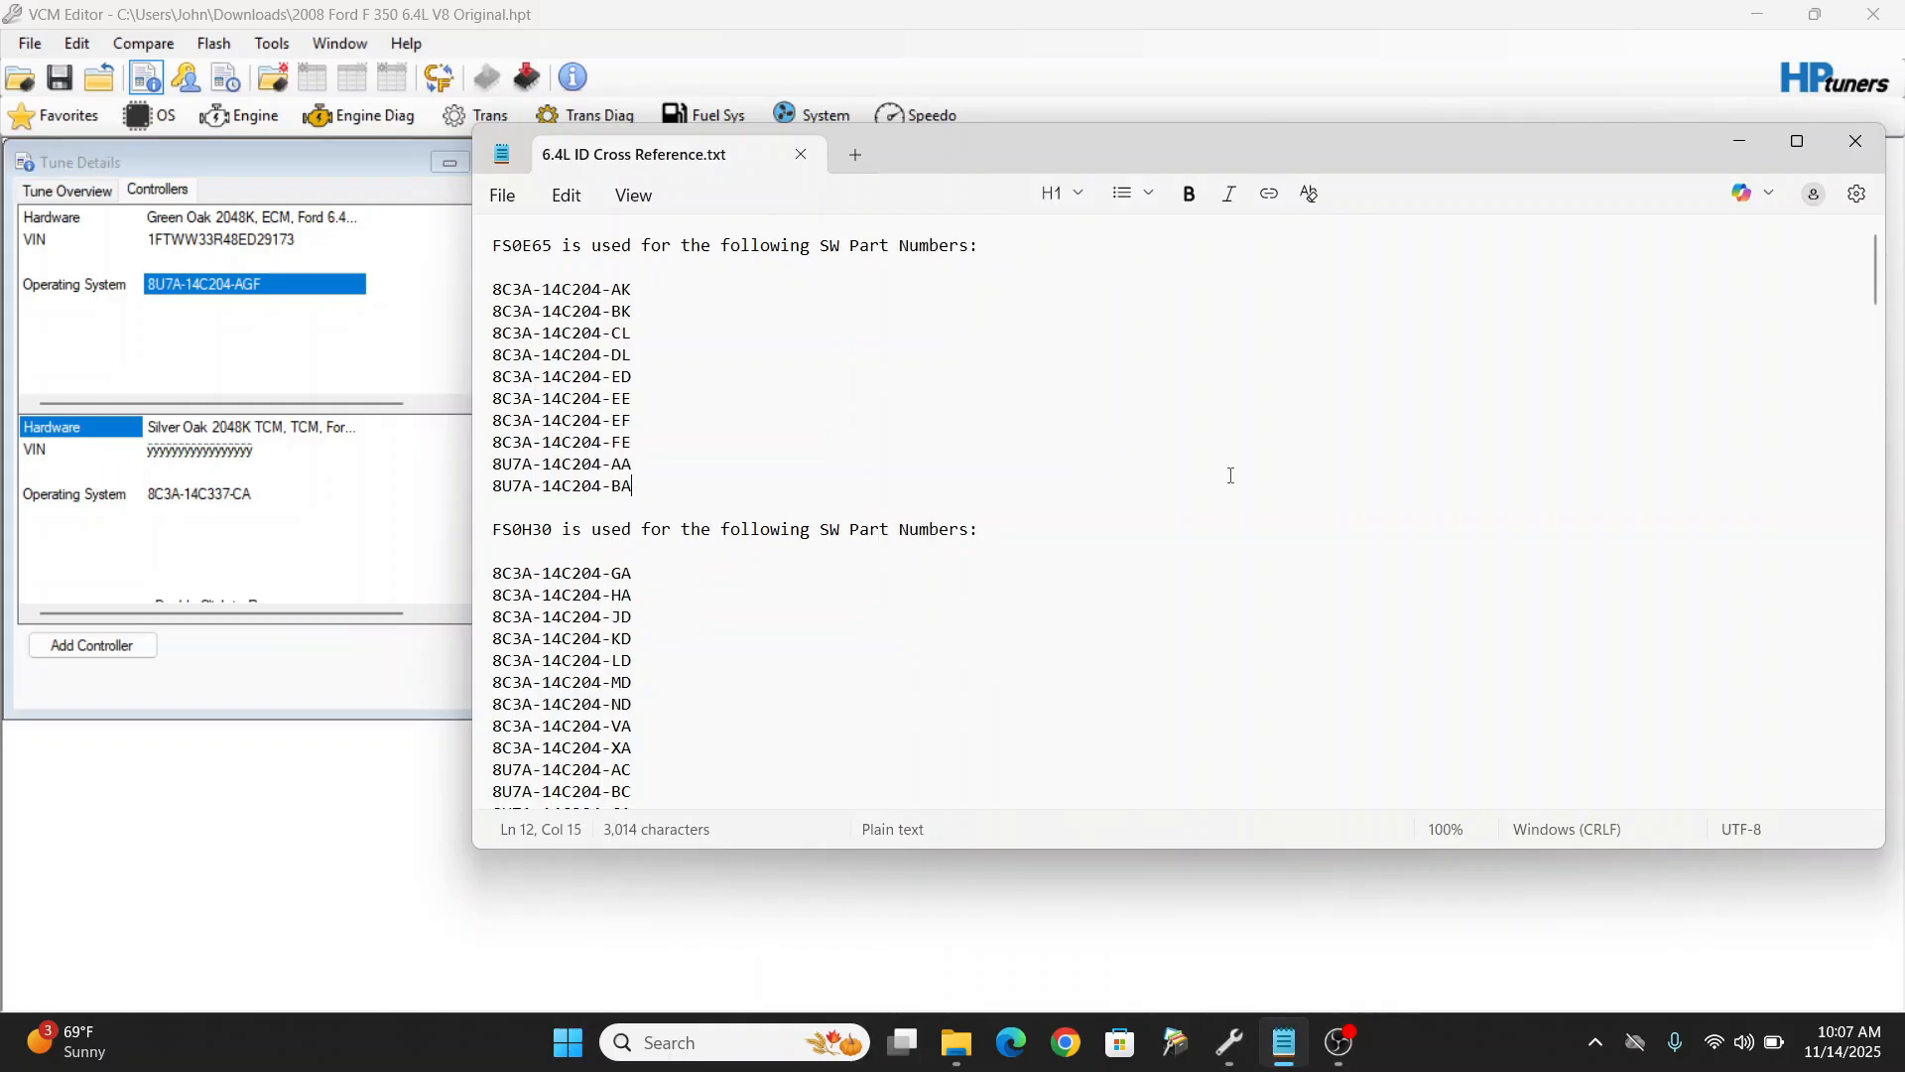
{"action": "key", "text": "ctrl+f"}
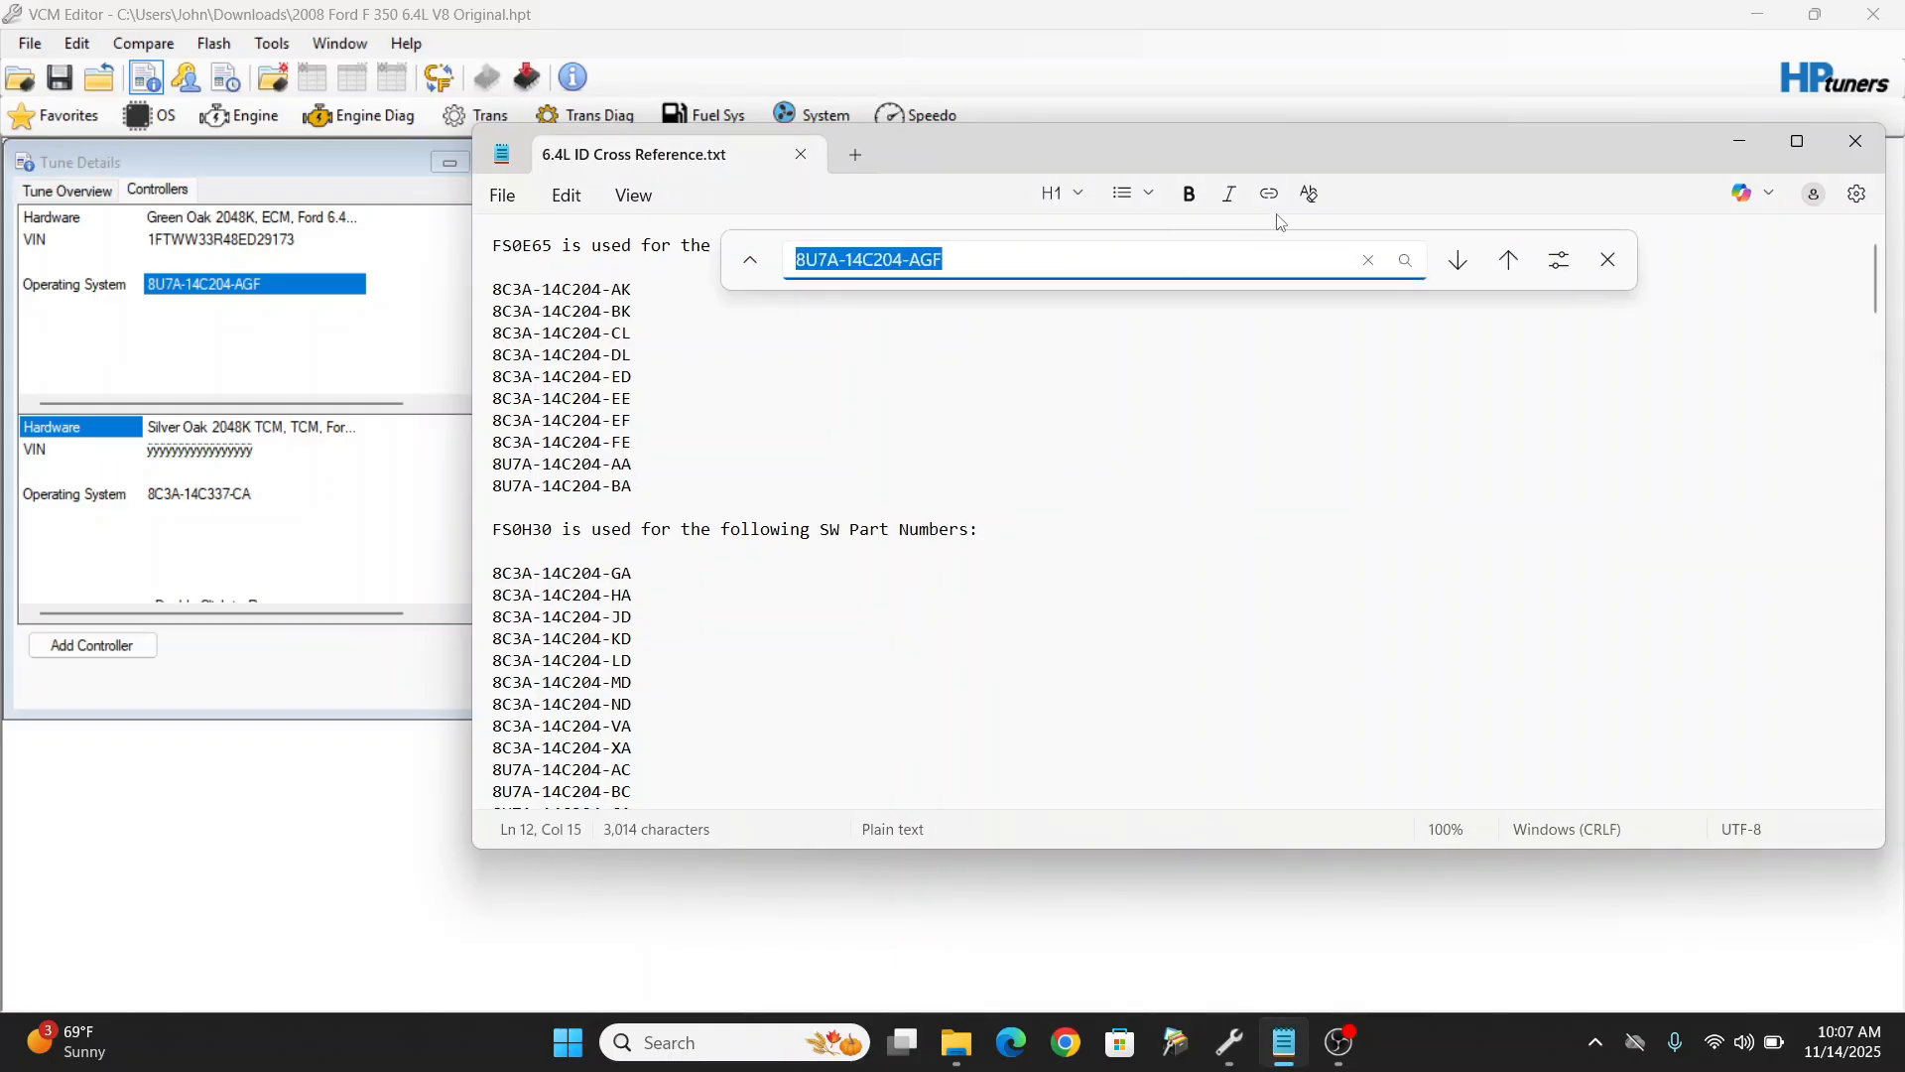
{"action": "left_click", "coordinate": [1409, 264]}
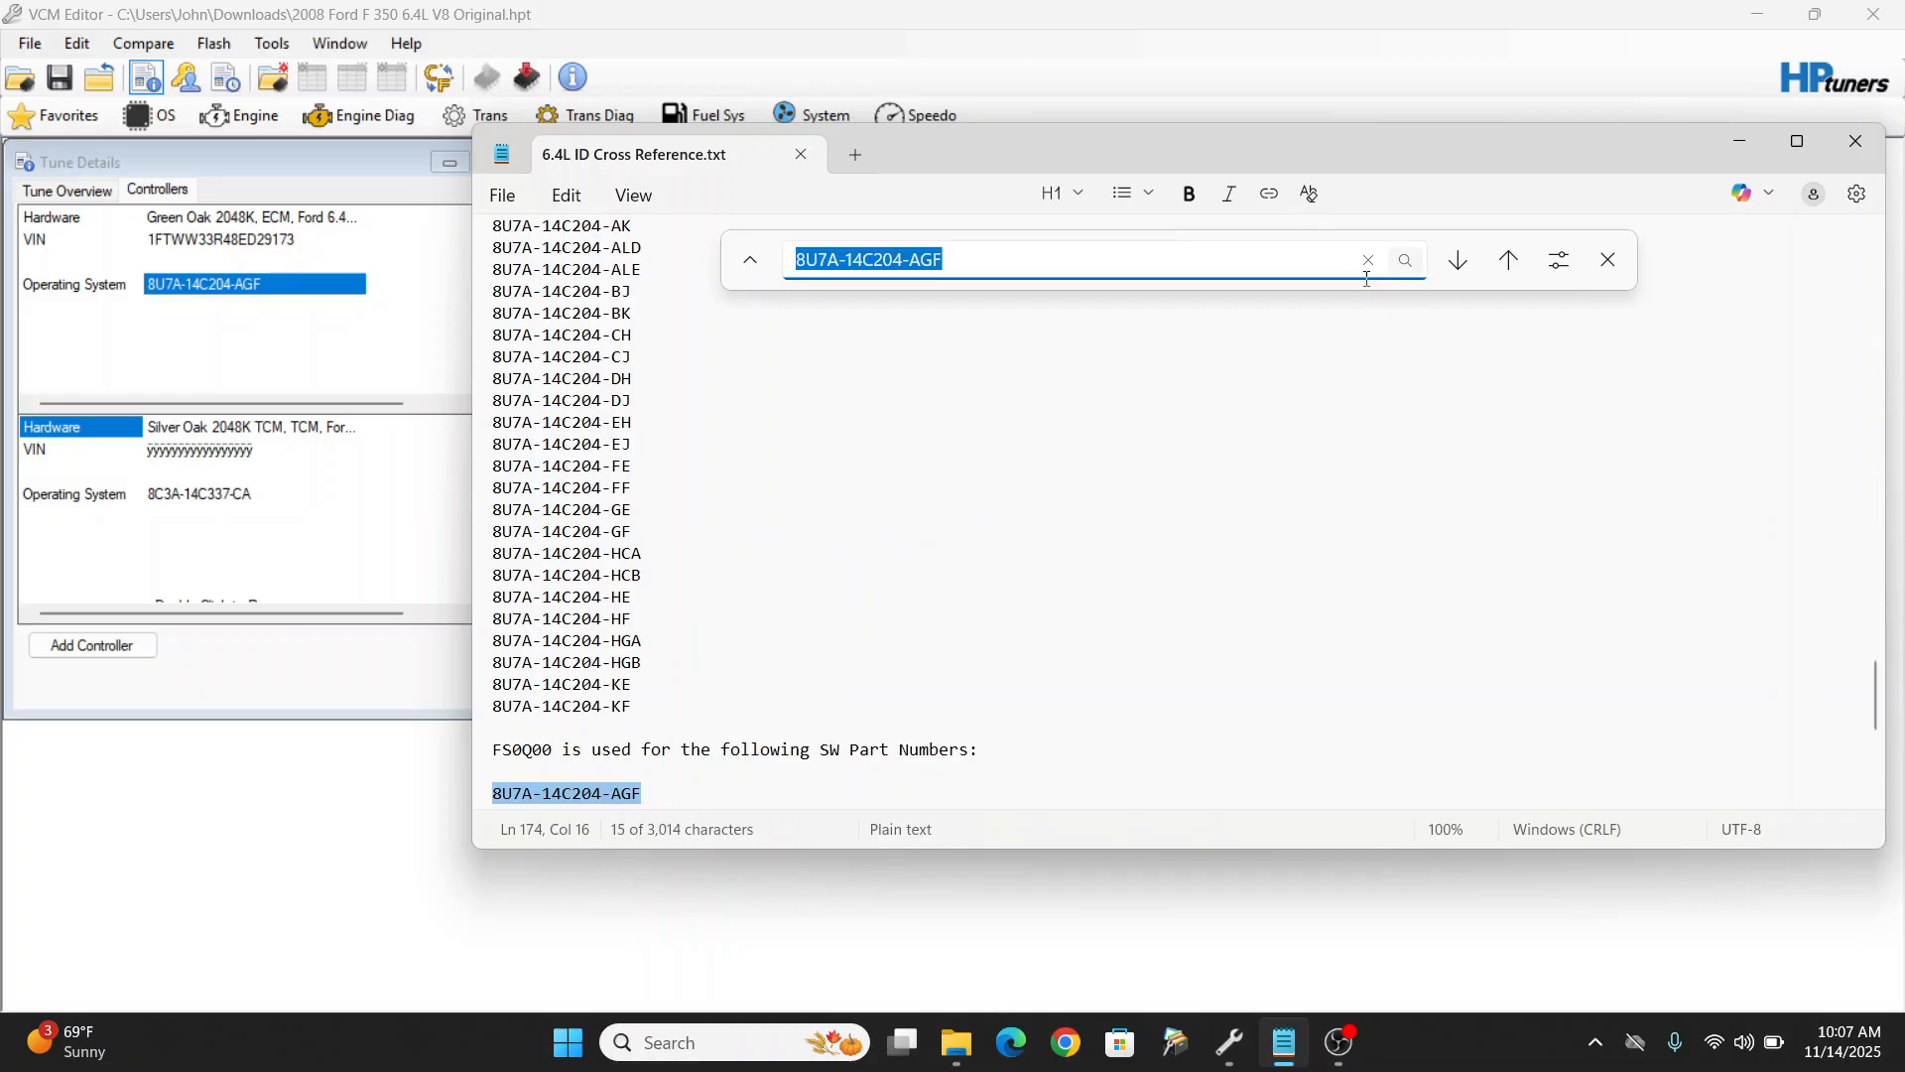
Step: Examine which definition ID heading lists part number 8U7A-14C204-AGF in the cross reference, and return to VCM Editor
{"action": "left_click", "coordinate": [1590, 405]}
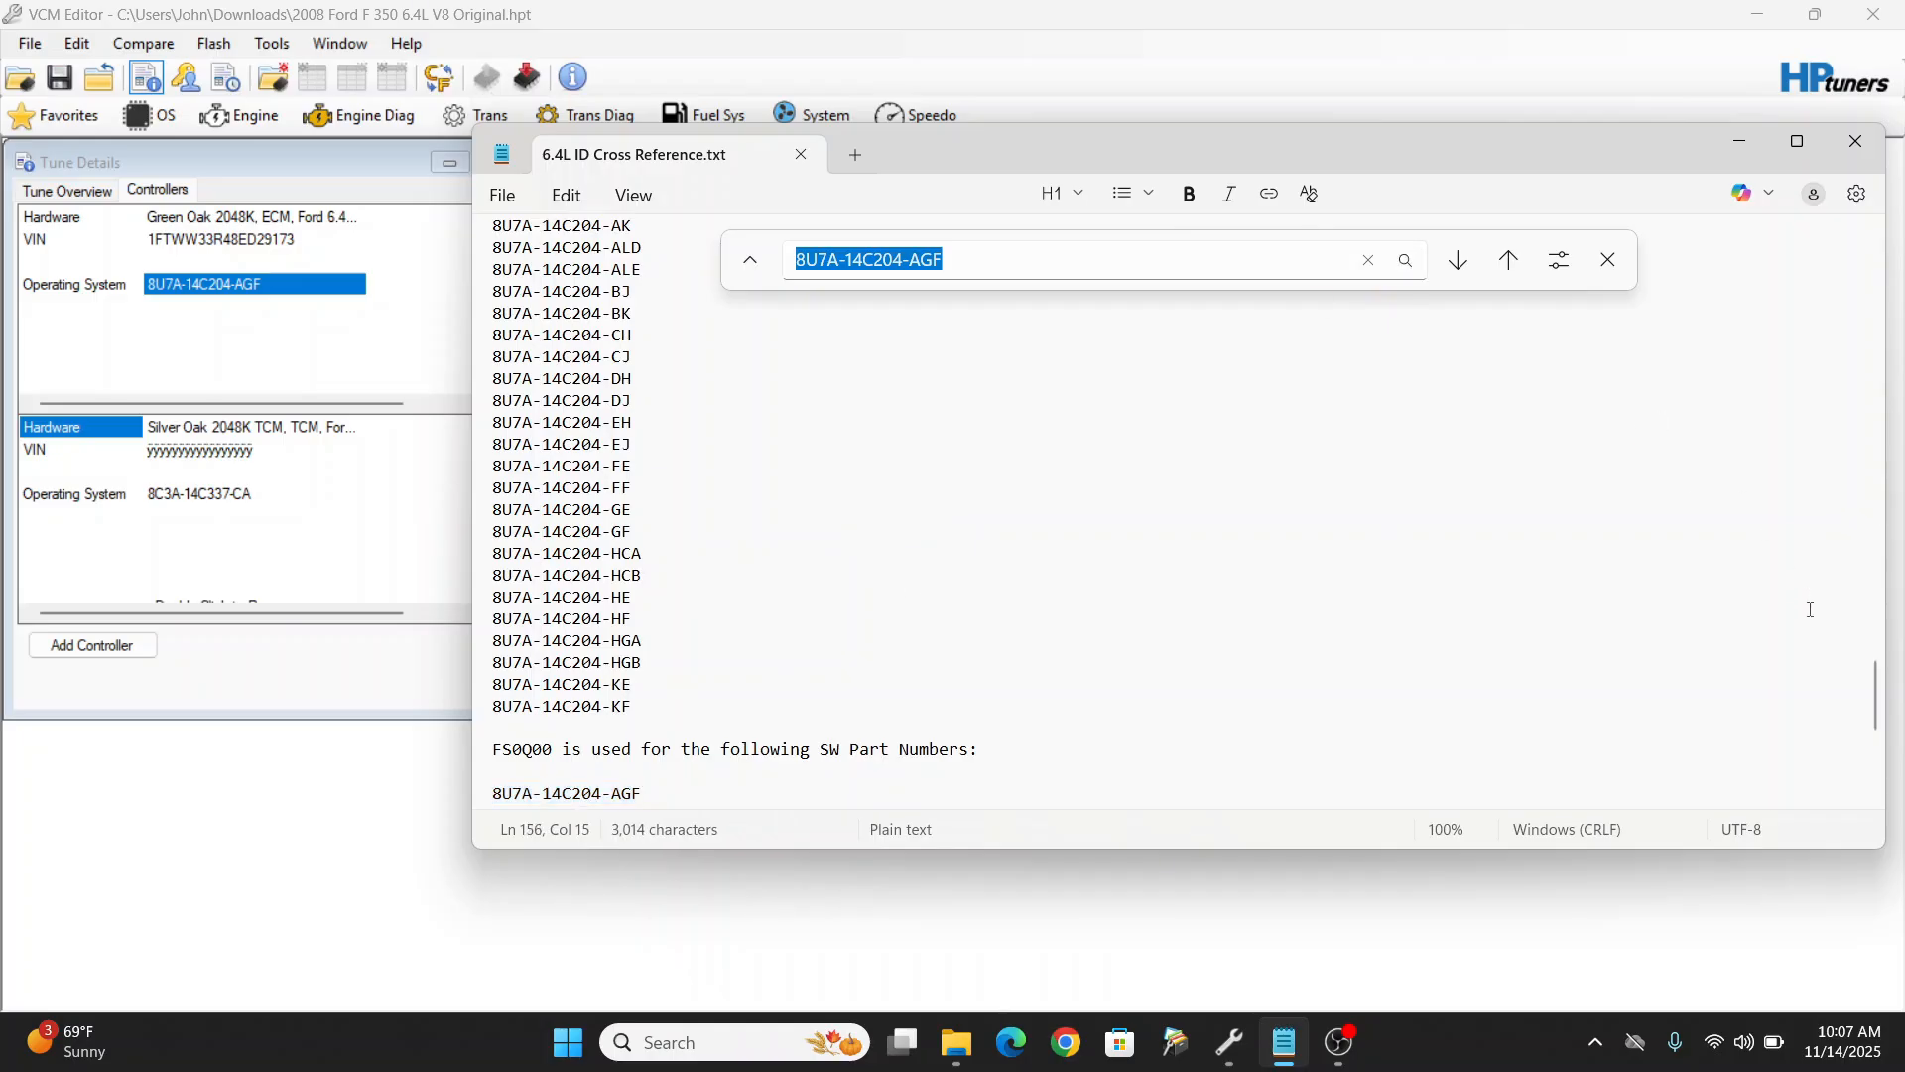
{"action": "left_click_drag", "start_coordinate": [1885, 706], "coordinate": [1885, 737]}
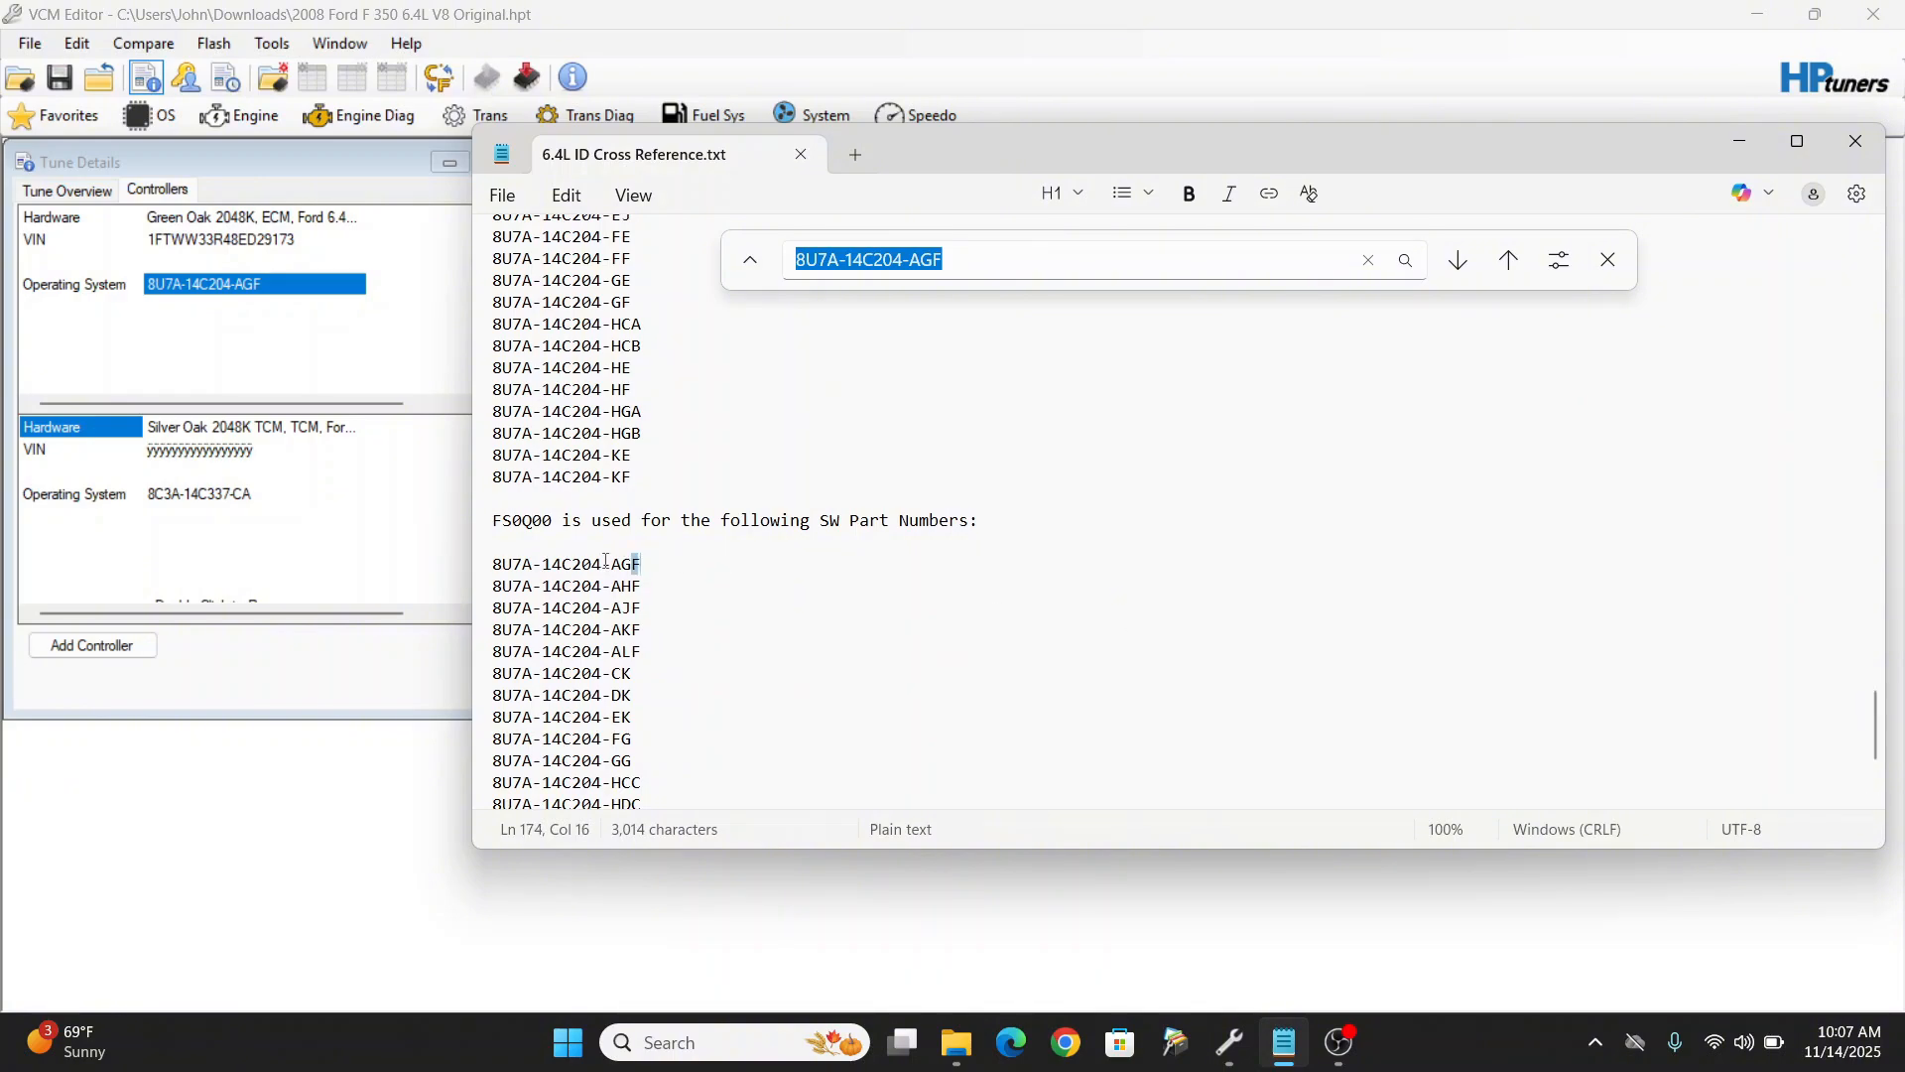
{"action": "left_click_drag", "start_coordinate": [644, 564], "coordinate": [503, 558]}
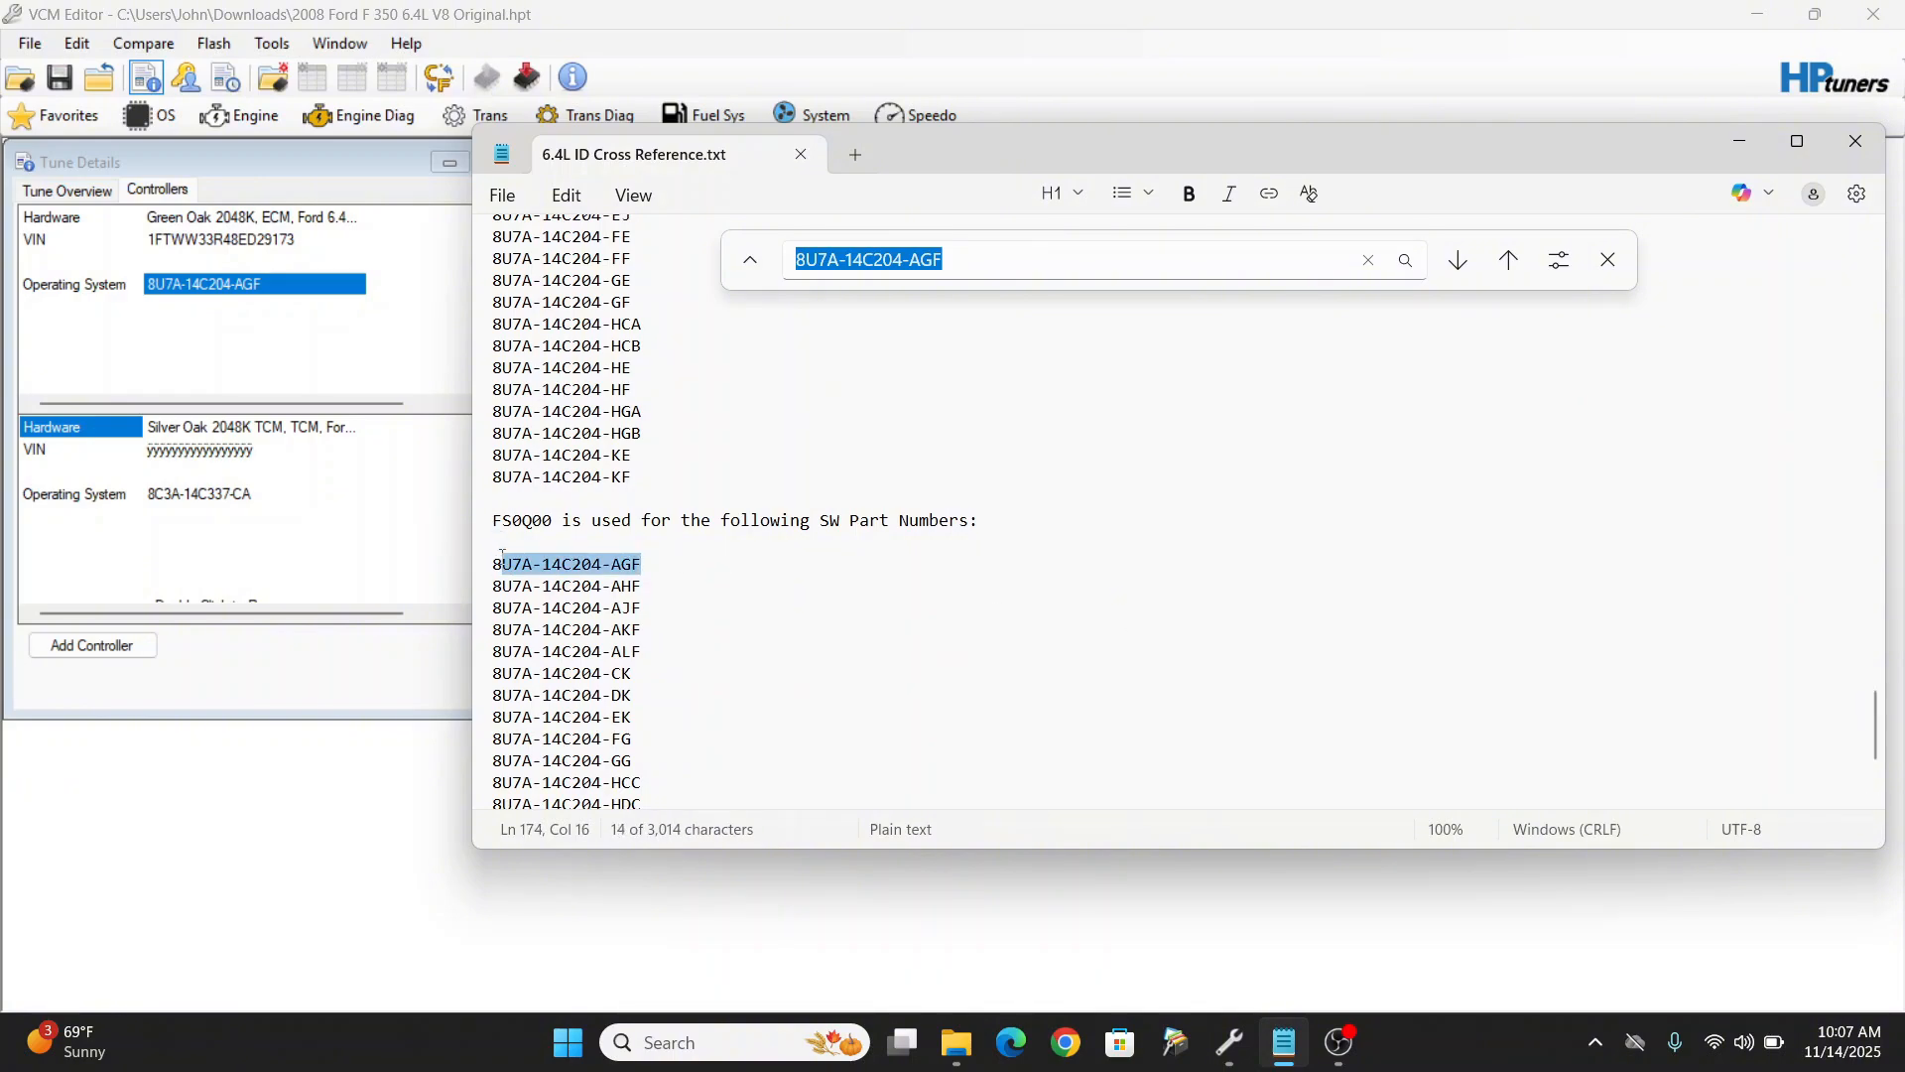
{"action": "left_click", "coordinate": [519, 531]}
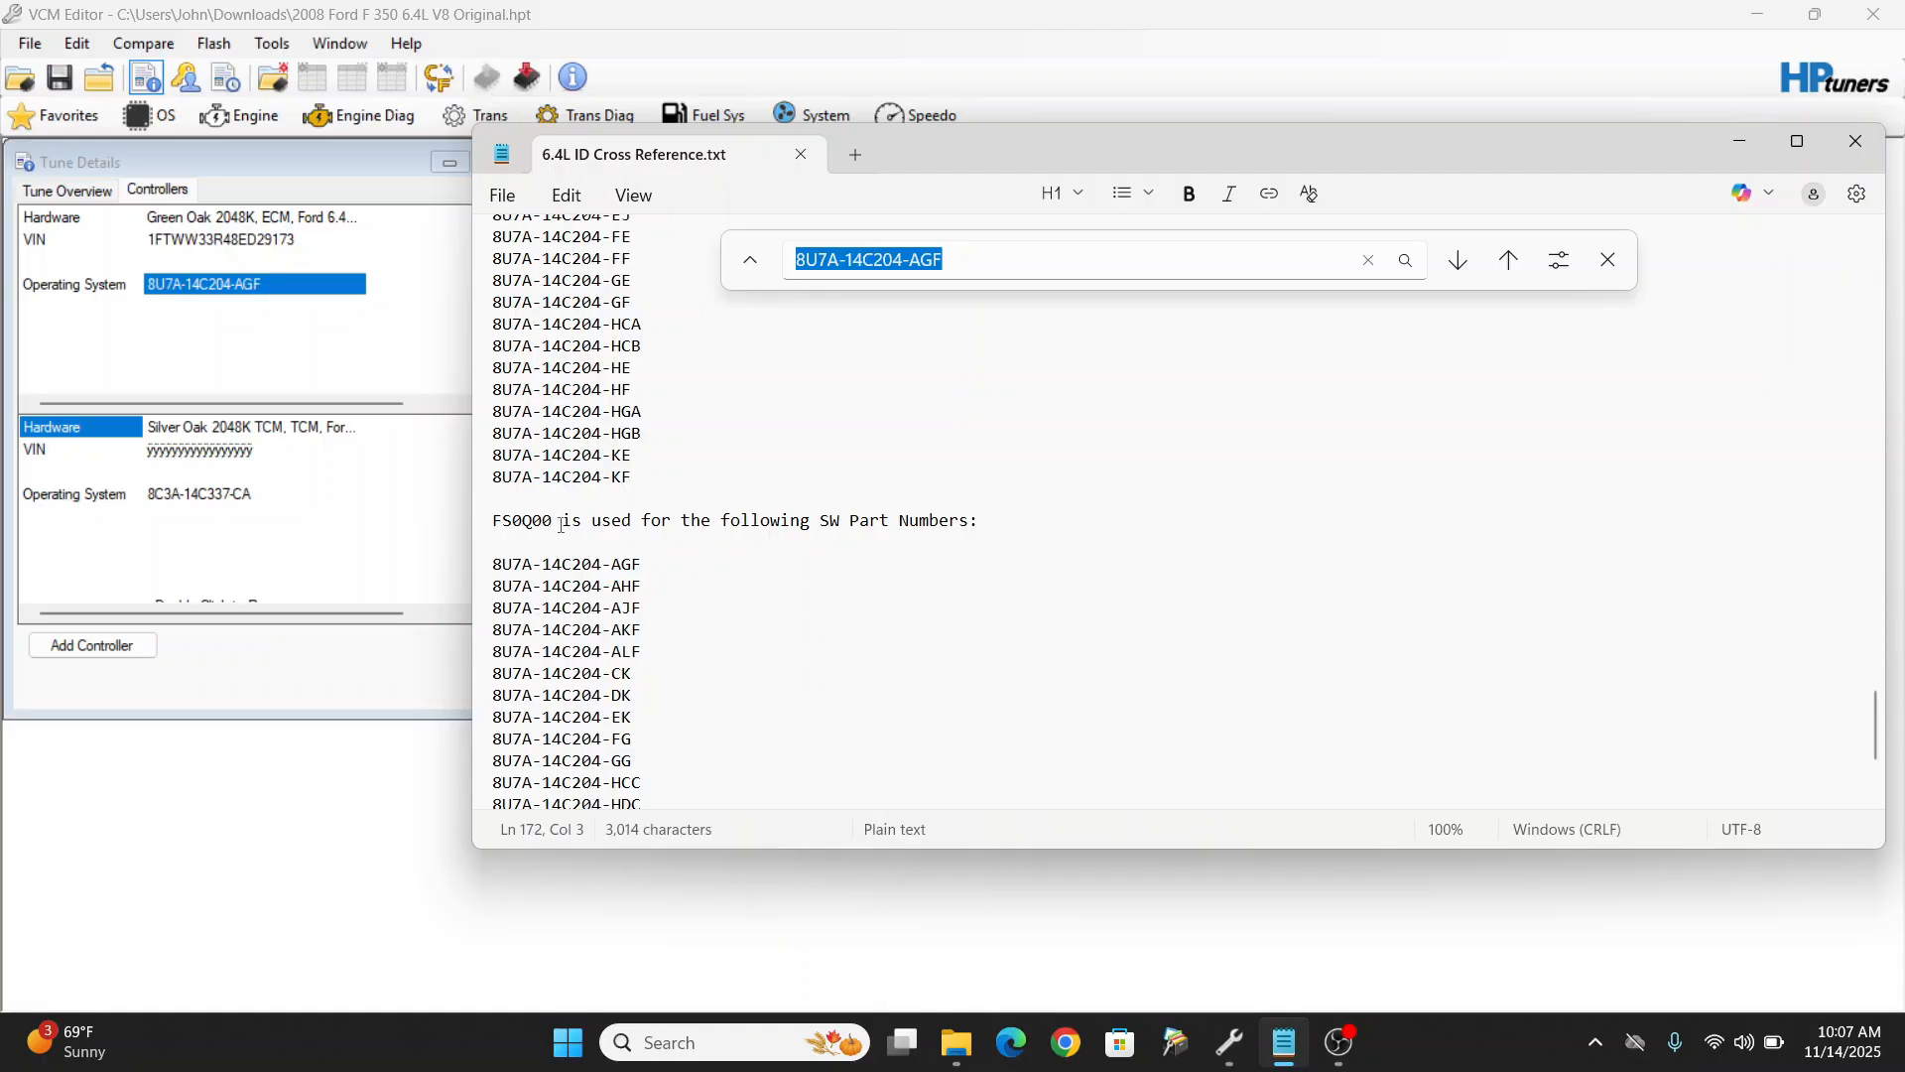
{"action": "left_click", "coordinate": [854, 329]}
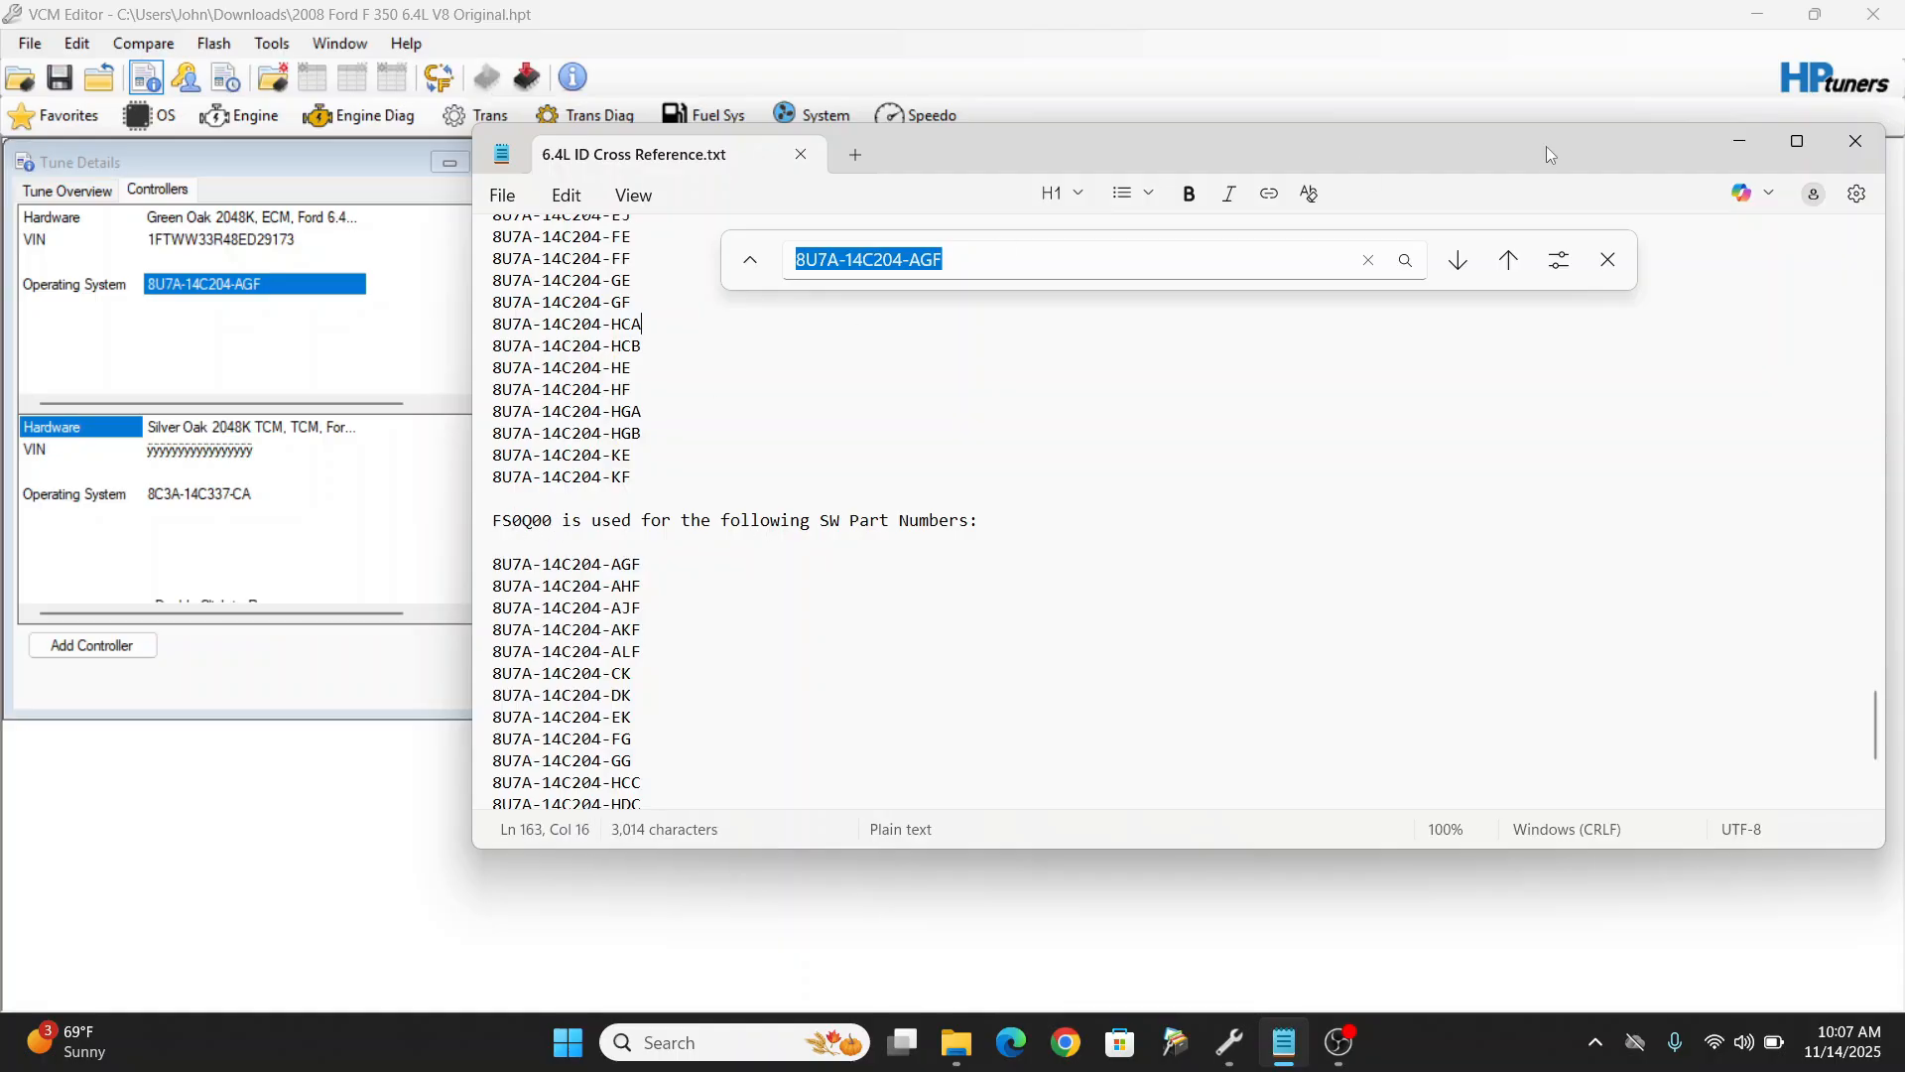
{"action": "left_click", "coordinate": [1797, 140]}
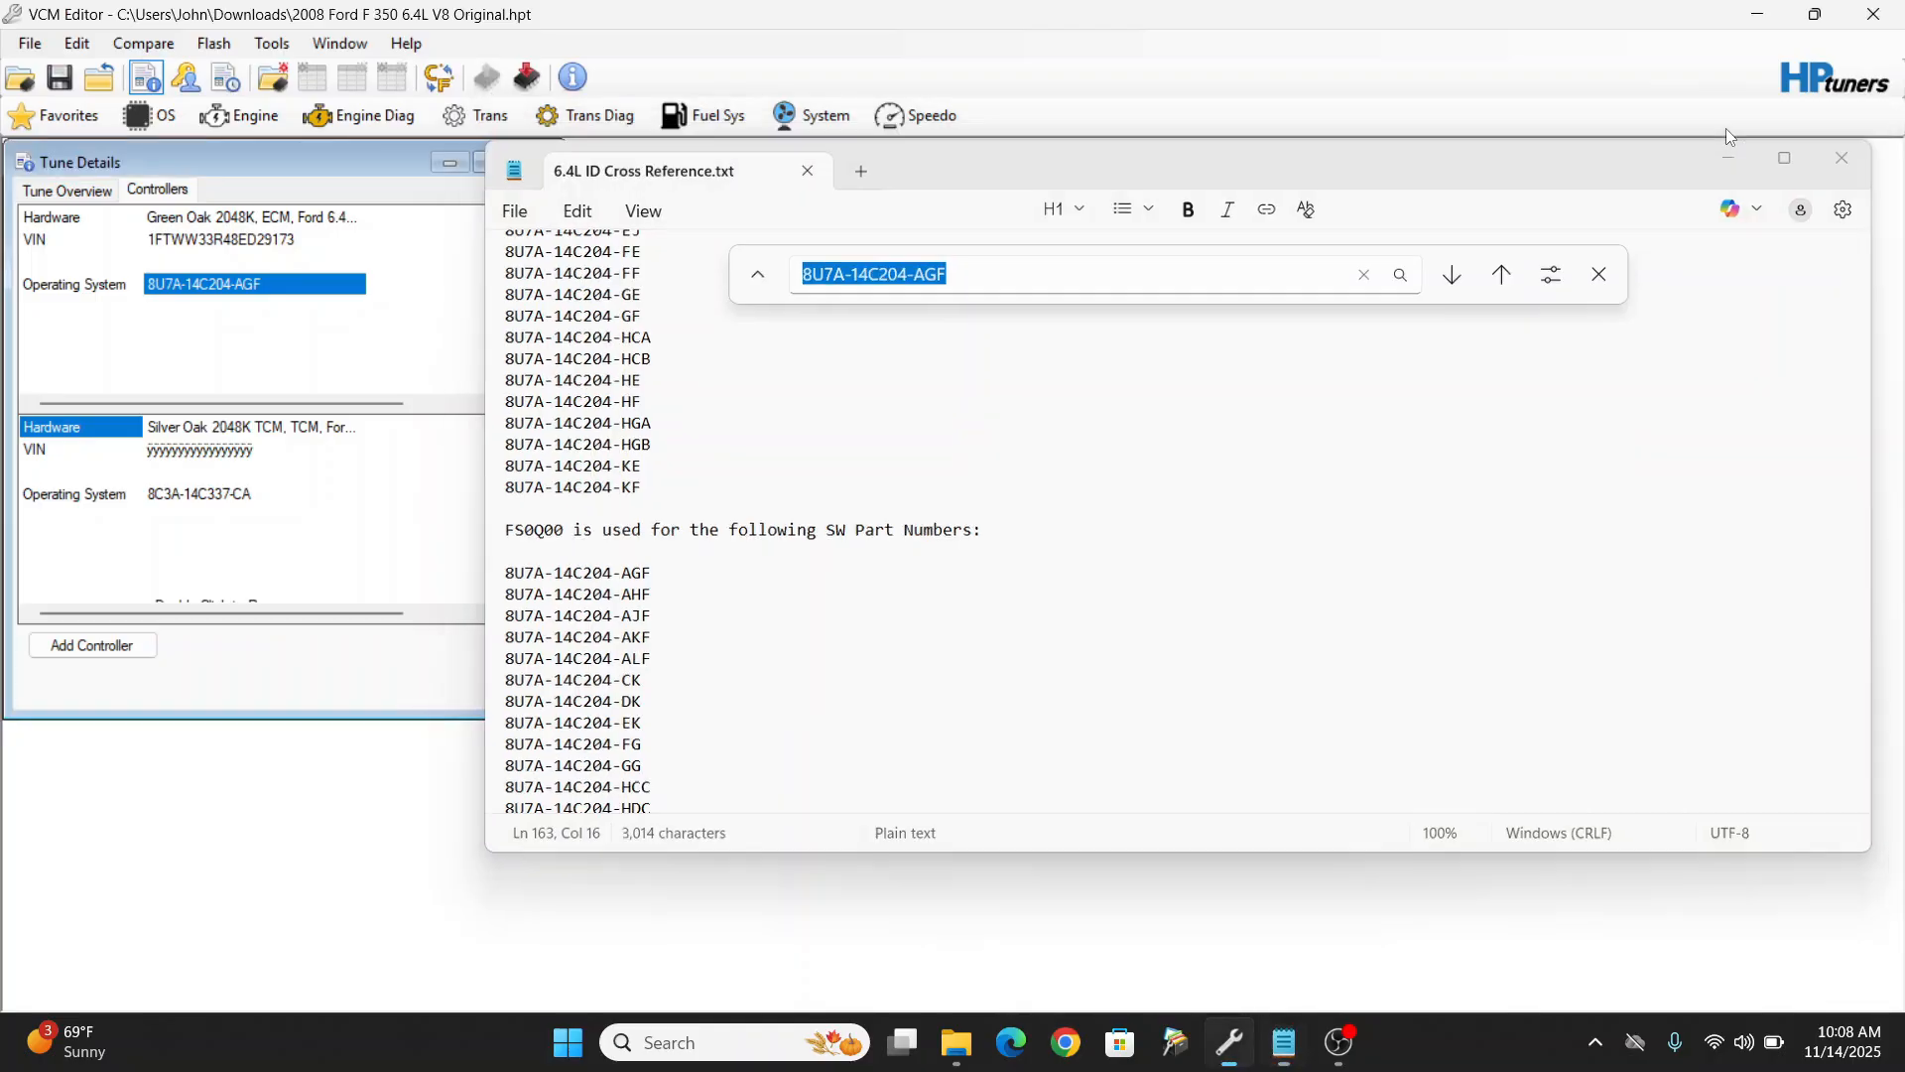
{"action": "left_click", "coordinate": [1724, 128]}
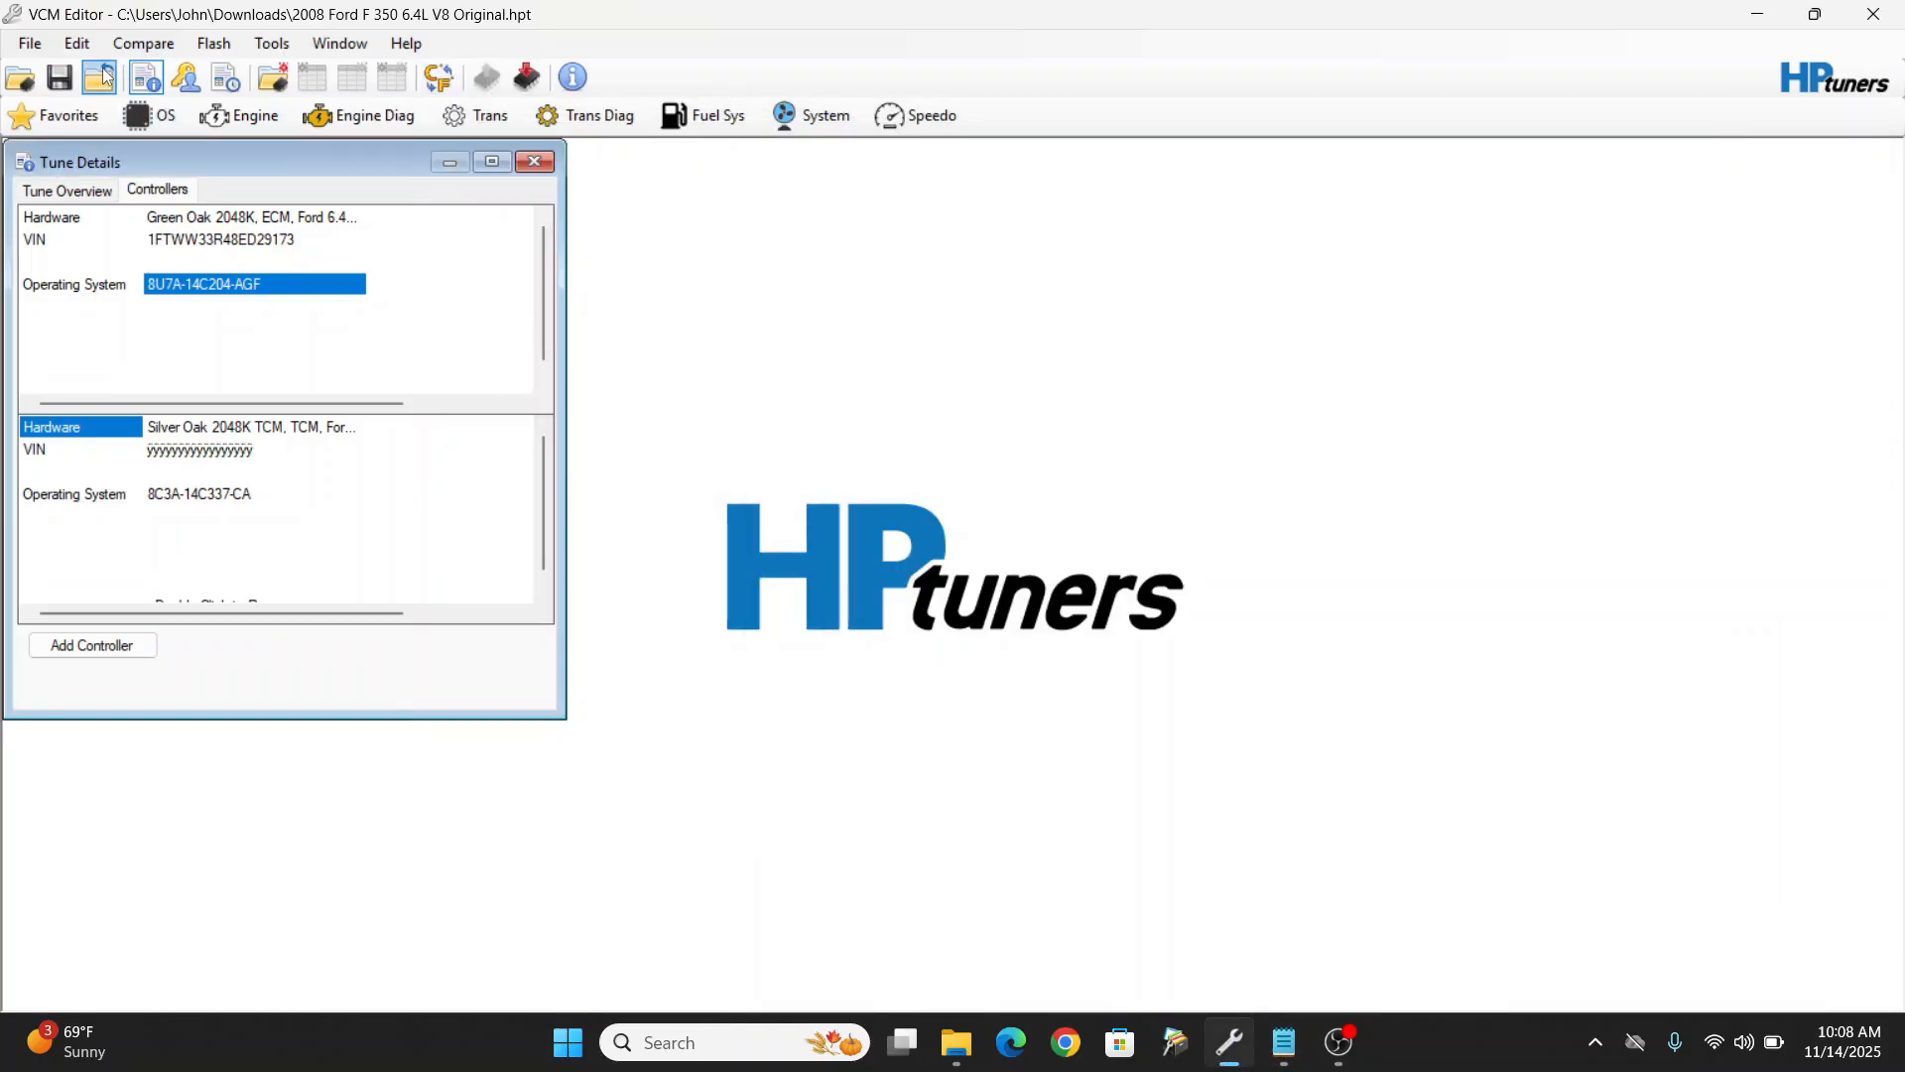
{"action": "left_click", "coordinate": [76, 44]}
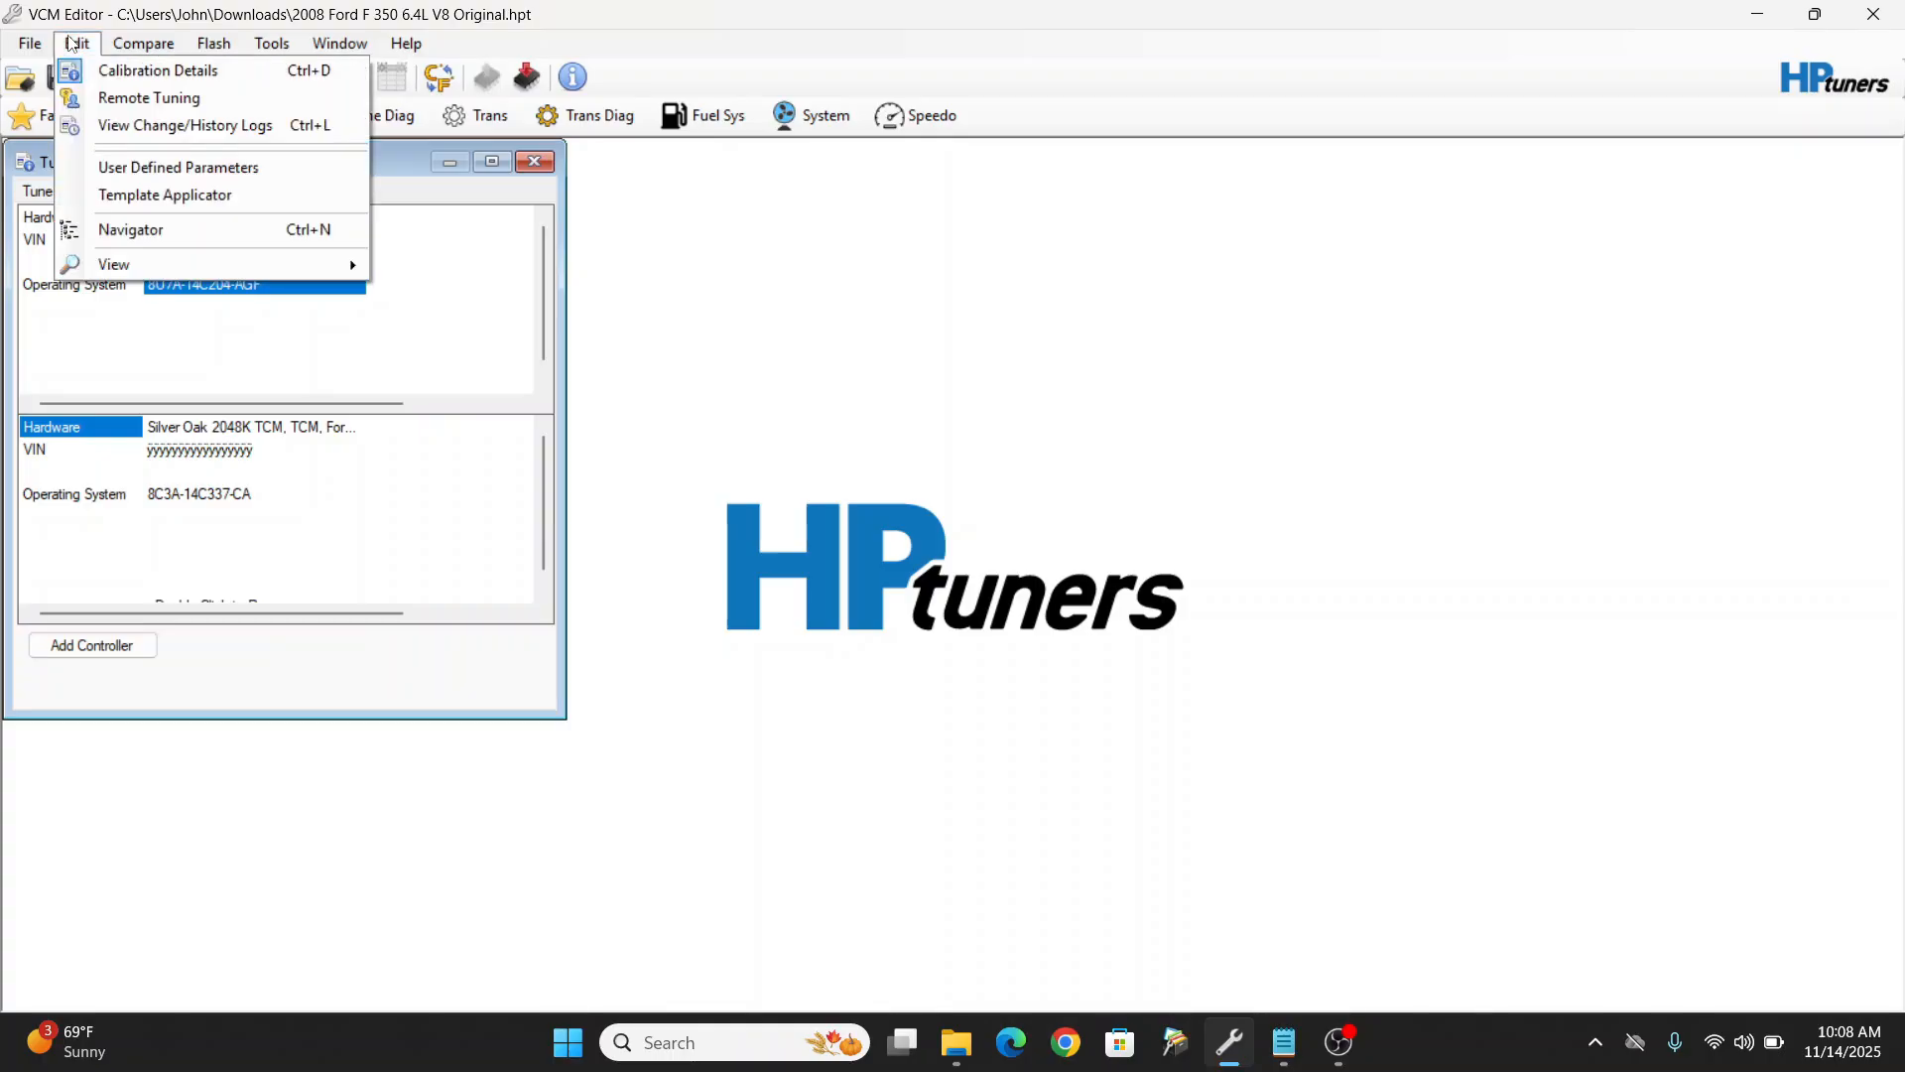
{"action": "left_click", "coordinate": [158, 168]}
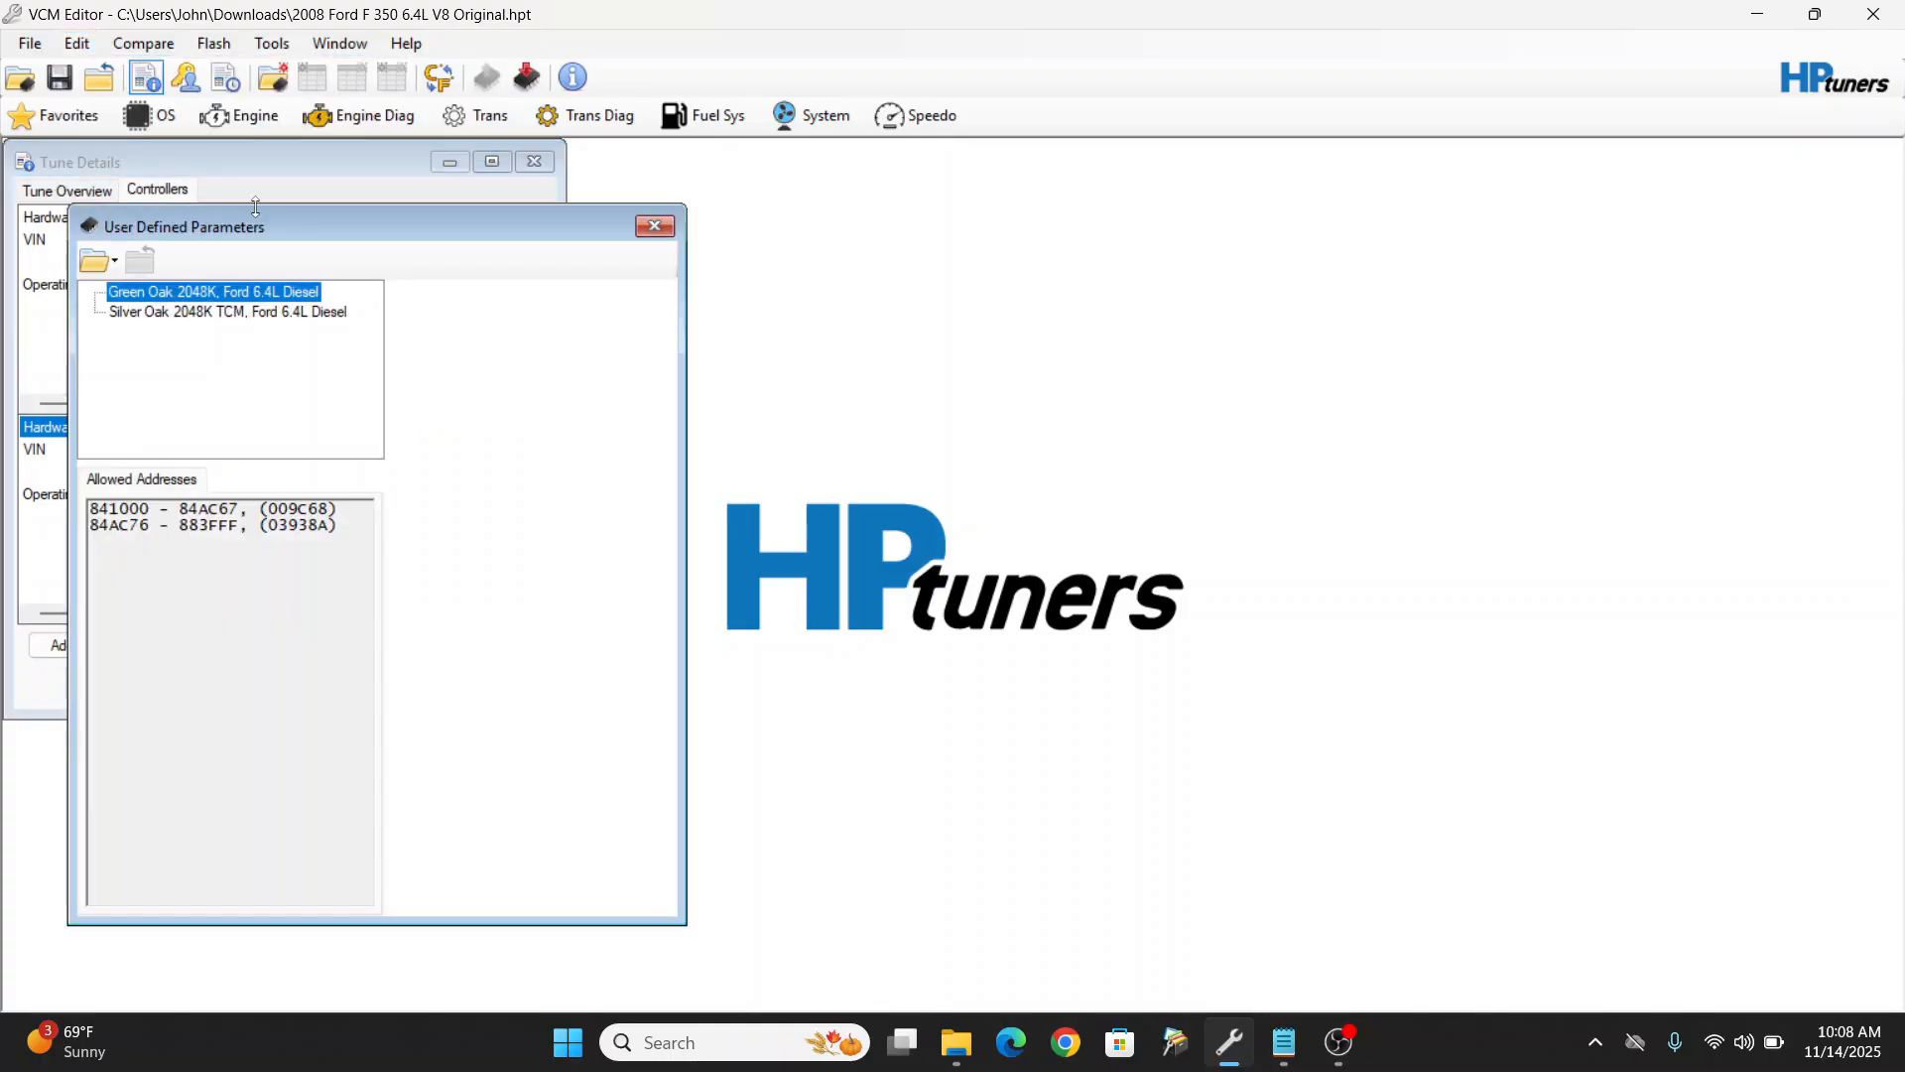
{"action": "left_click", "coordinate": [98, 265]}
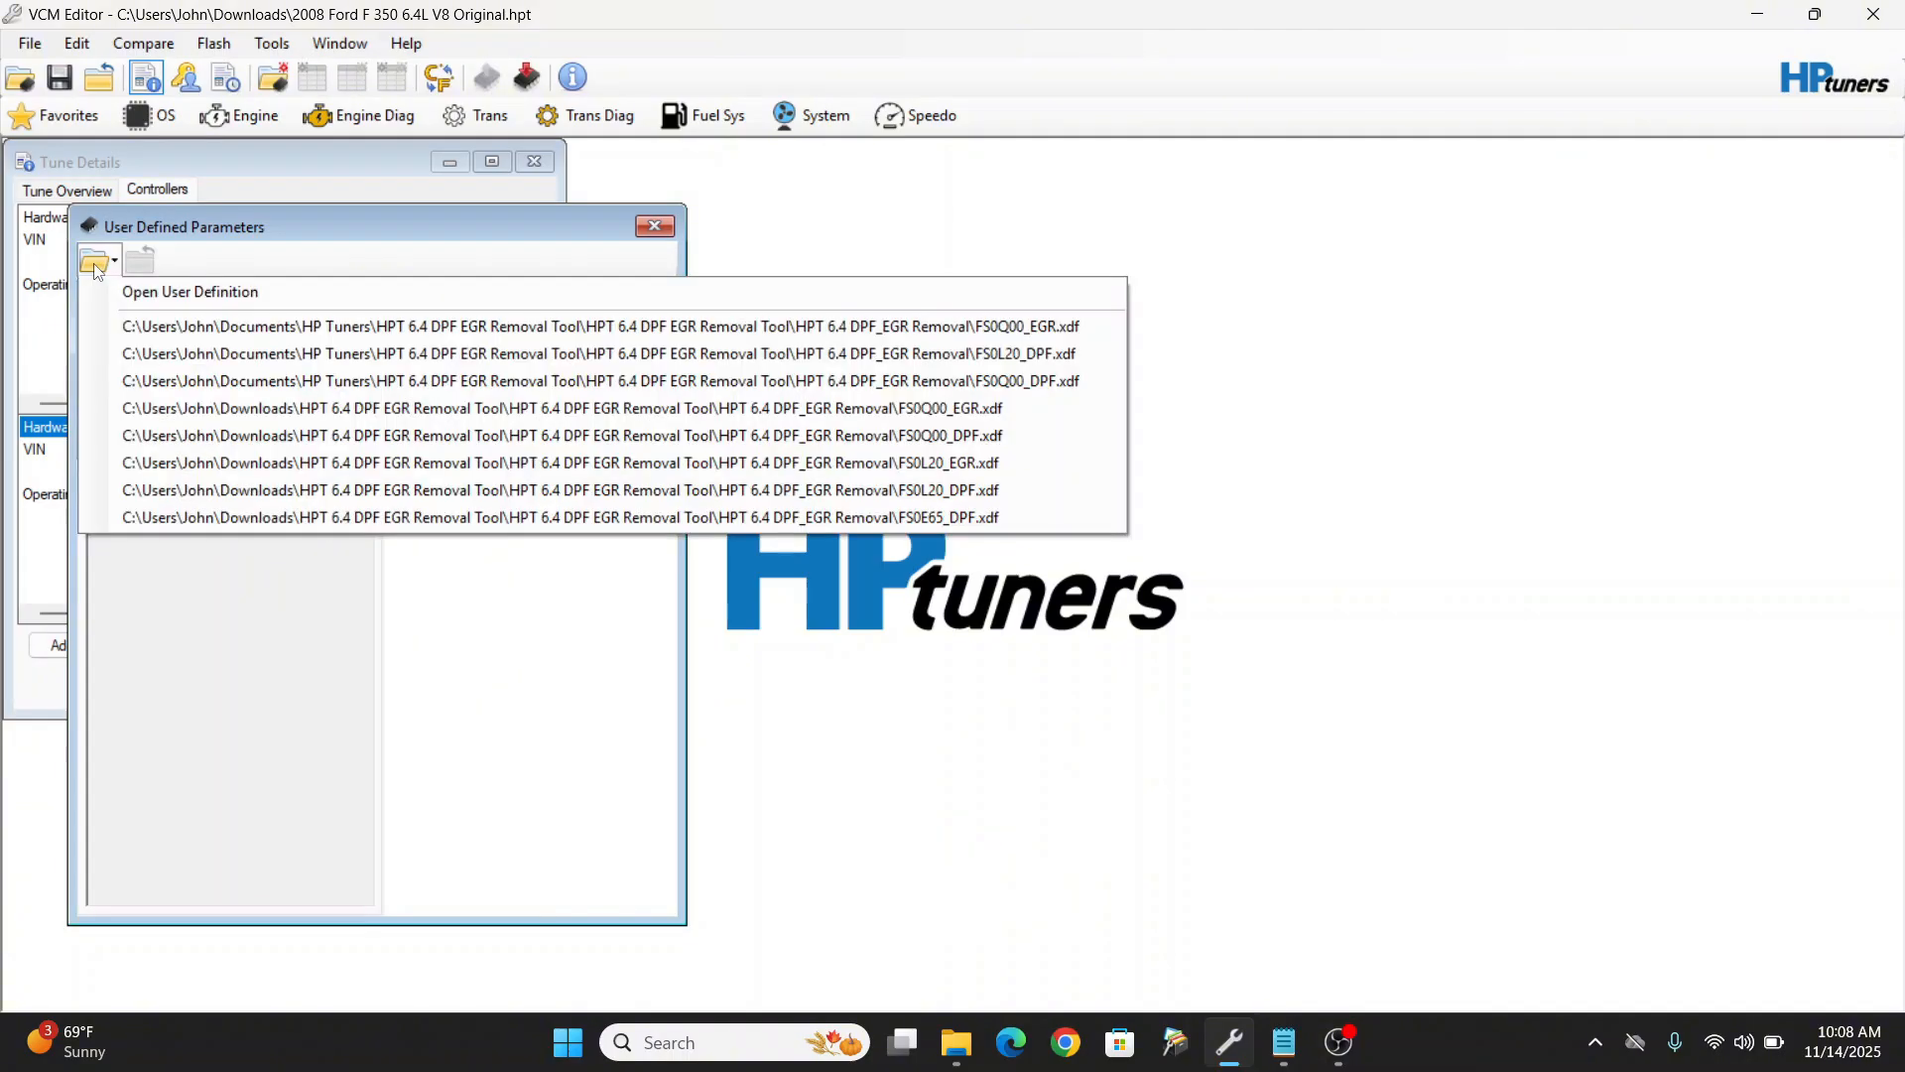
{"action": "left_click", "coordinate": [319, 237]}
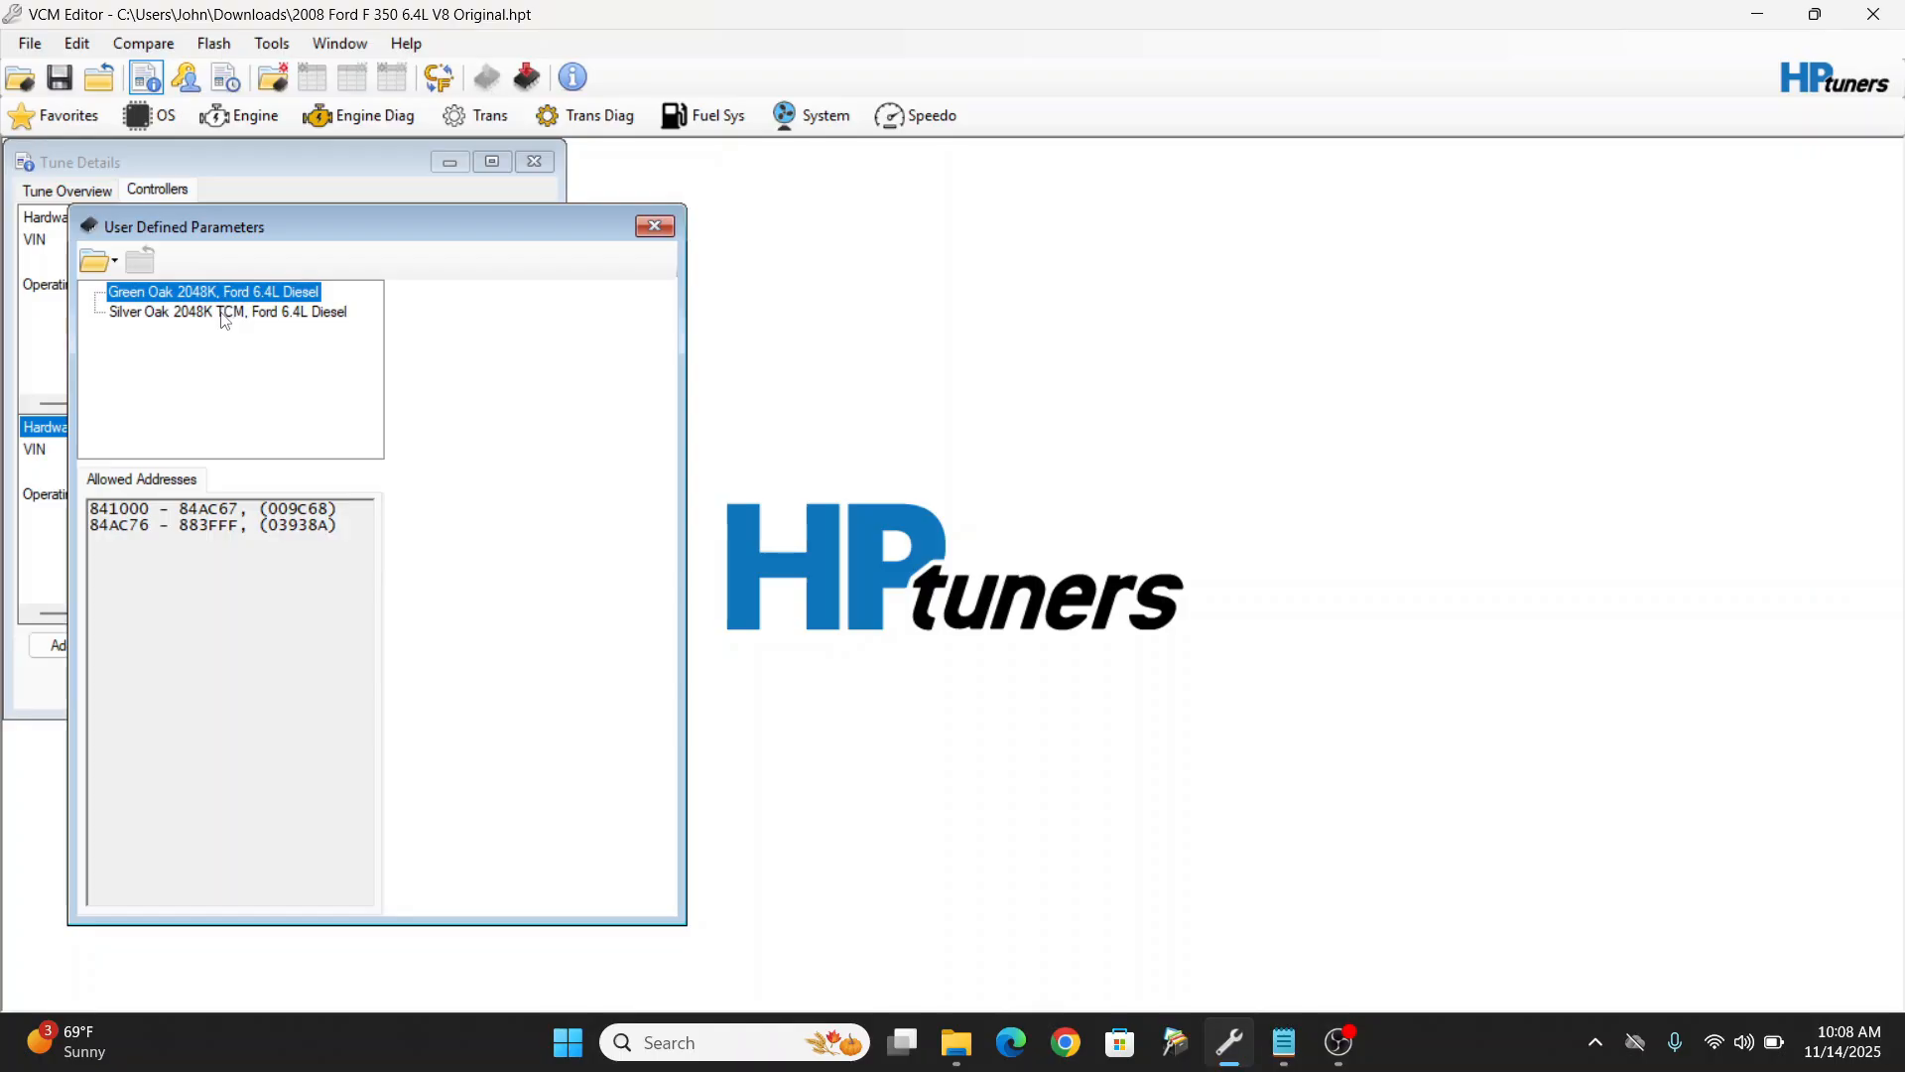
{"action": "left_click", "coordinate": [655, 231]}
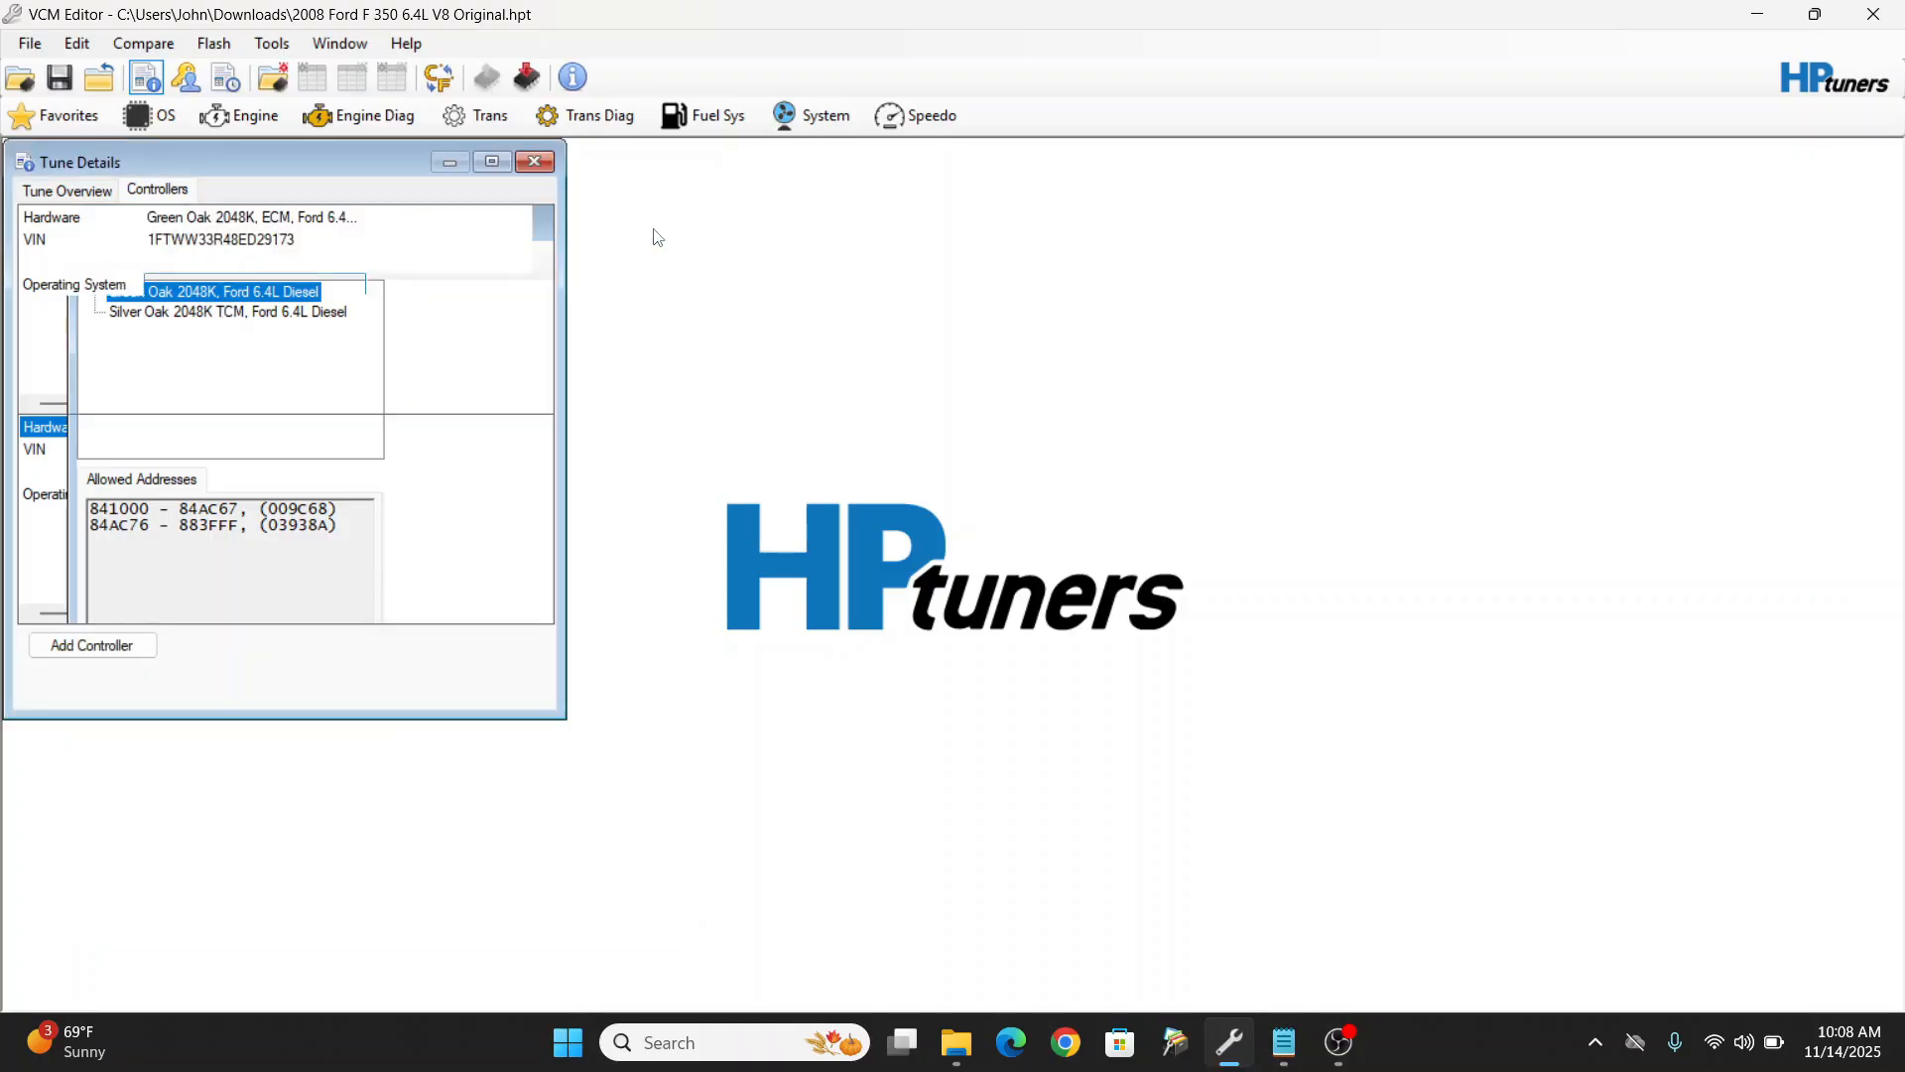
{"action": "left_click", "coordinate": [534, 89]}
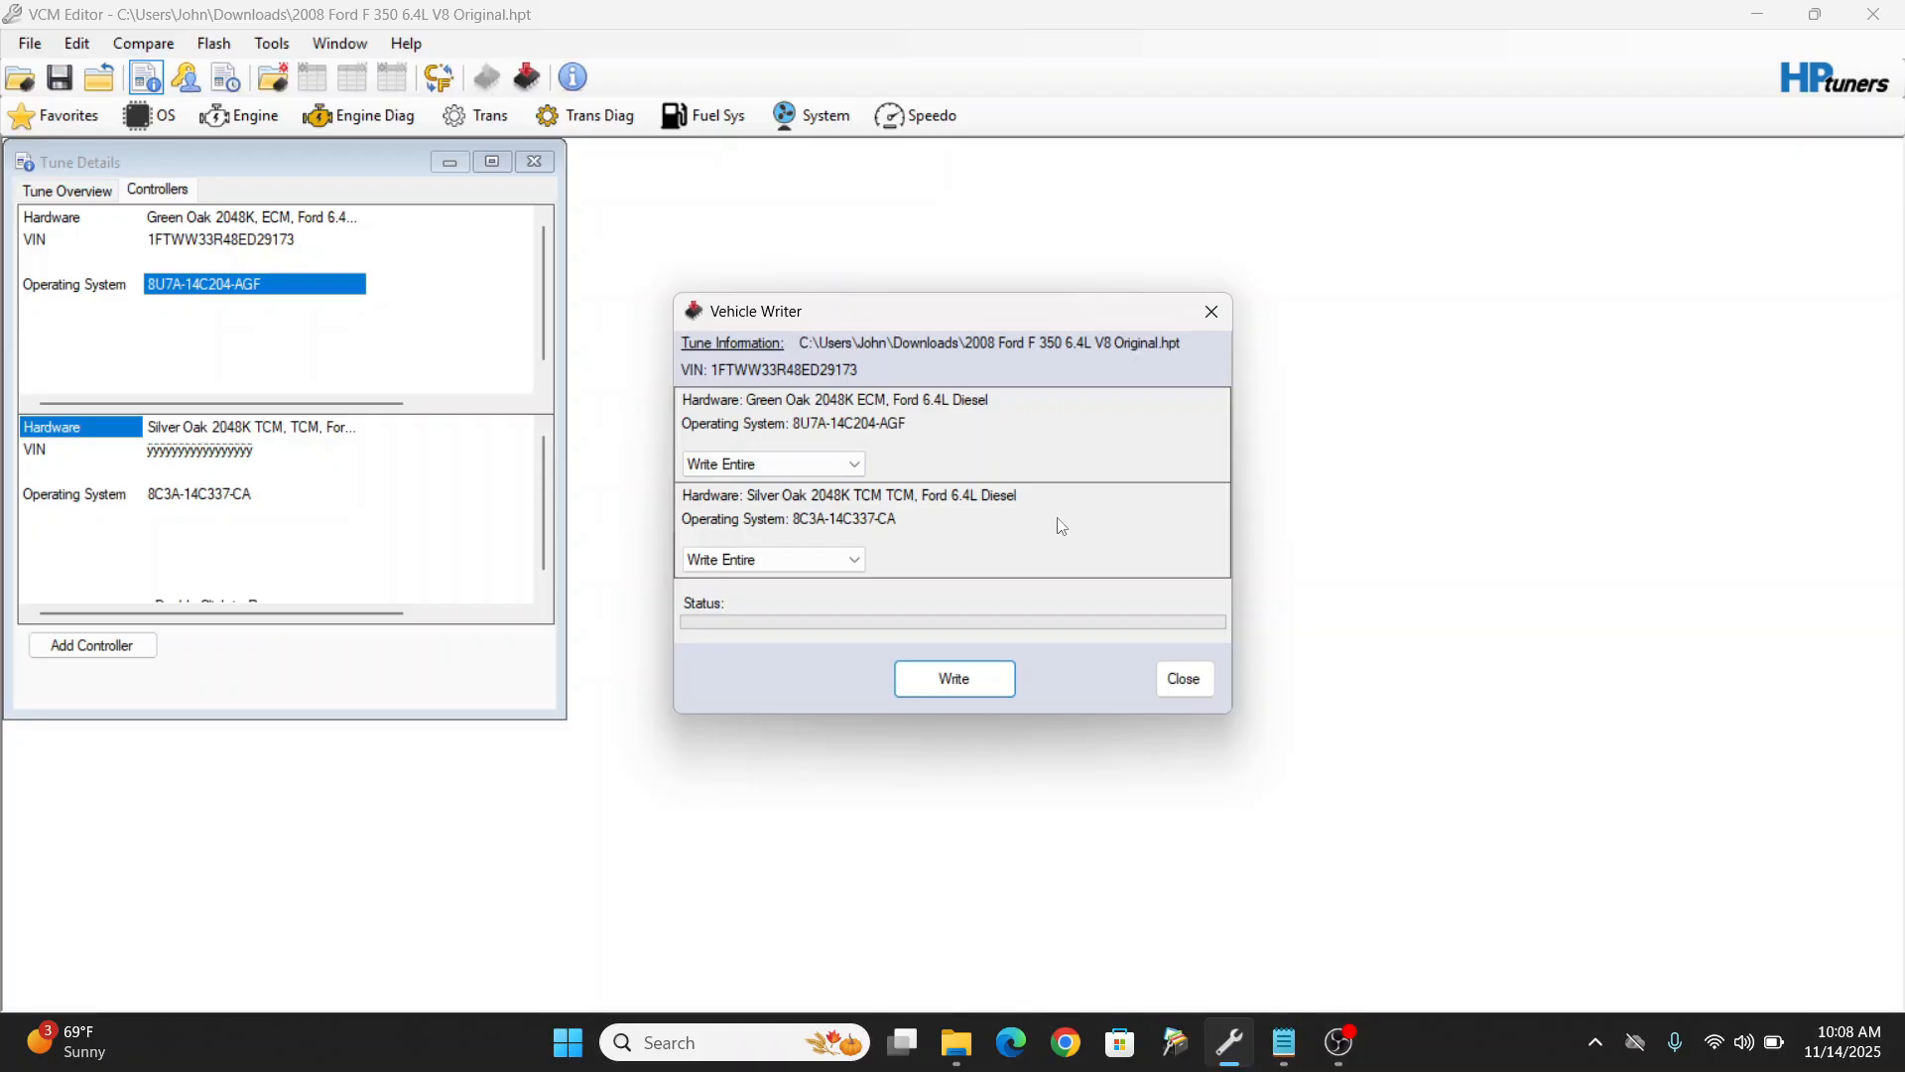
{"action": "left_click", "coordinate": [1188, 677]}
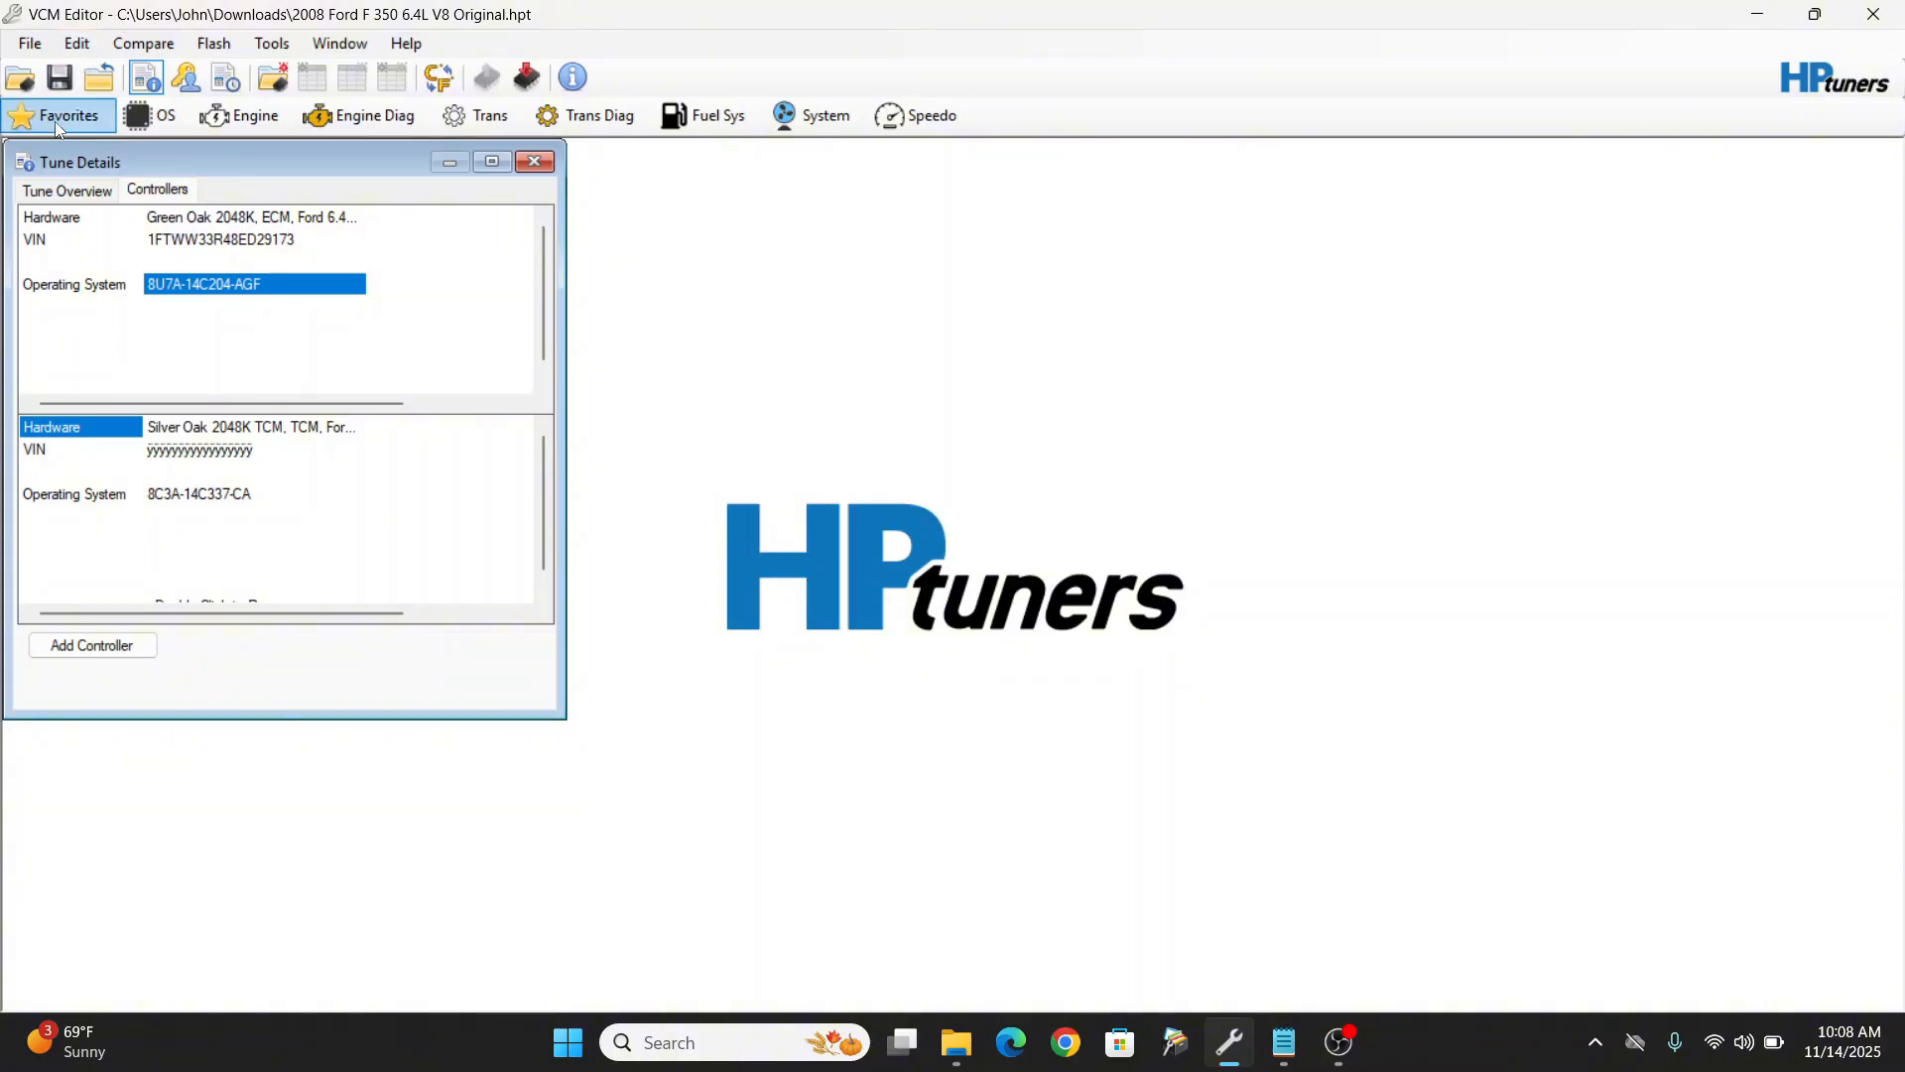
Step: Open the User Defined Parameters and browse the XDF definition files in the HPT 6.4 DPF_EGR Removal folder
{"action": "left_click", "coordinate": [77, 44]}
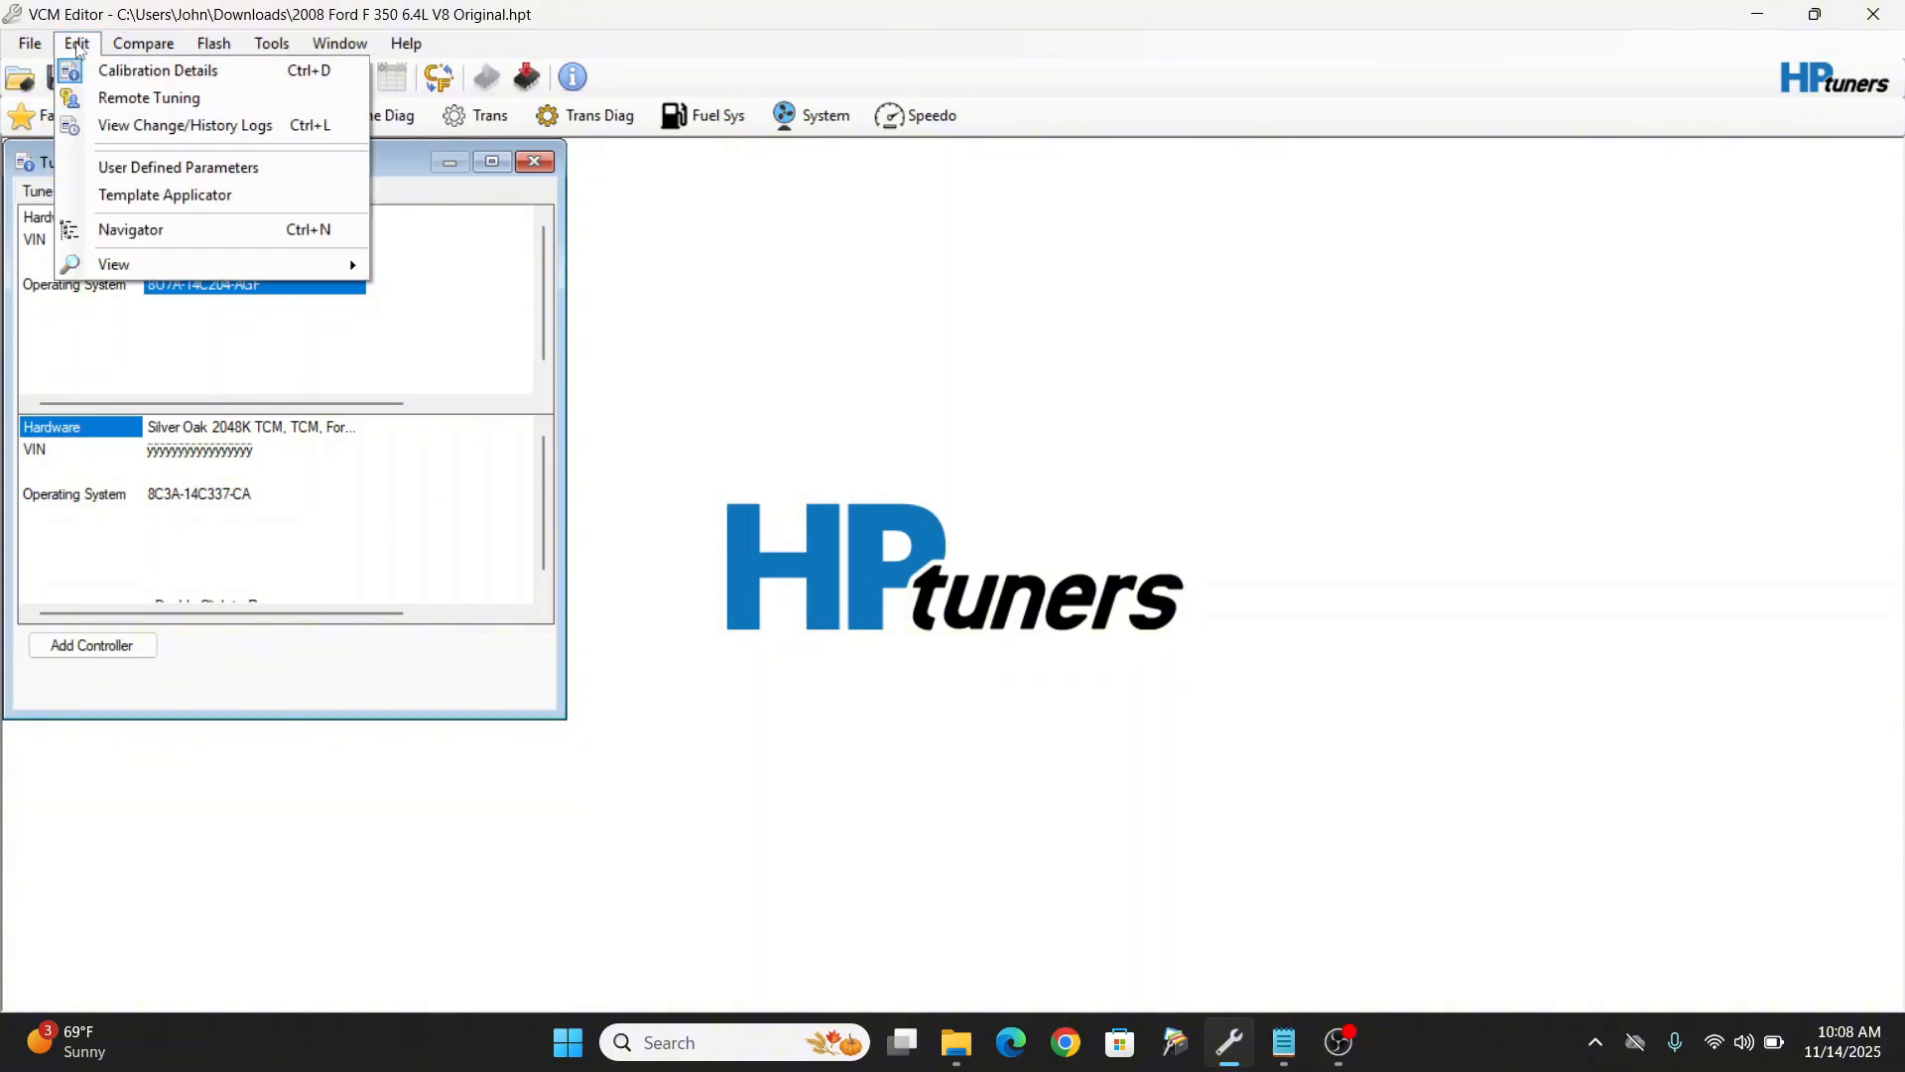
{"action": "left_click", "coordinate": [185, 169]}
{"action": "left_click", "coordinate": [99, 261]}
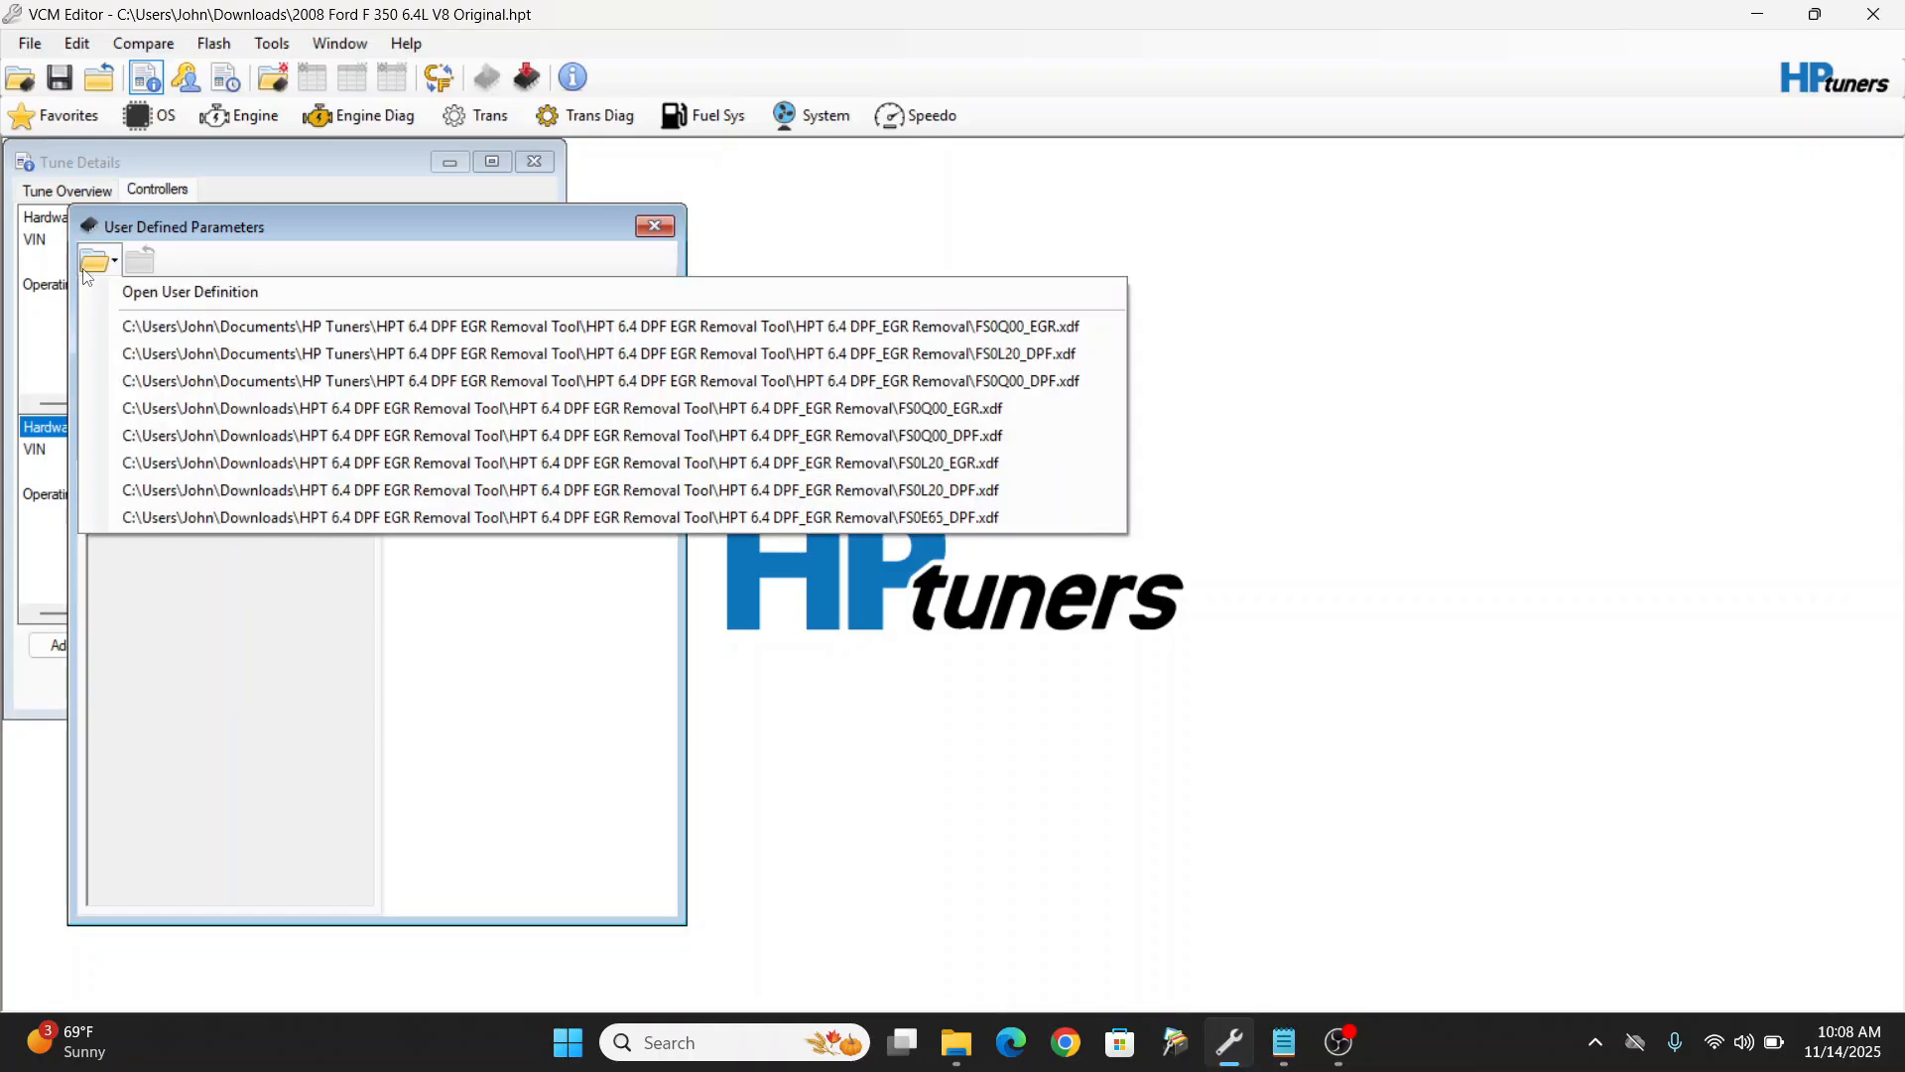
{"action": "left_click", "coordinate": [269, 298]}
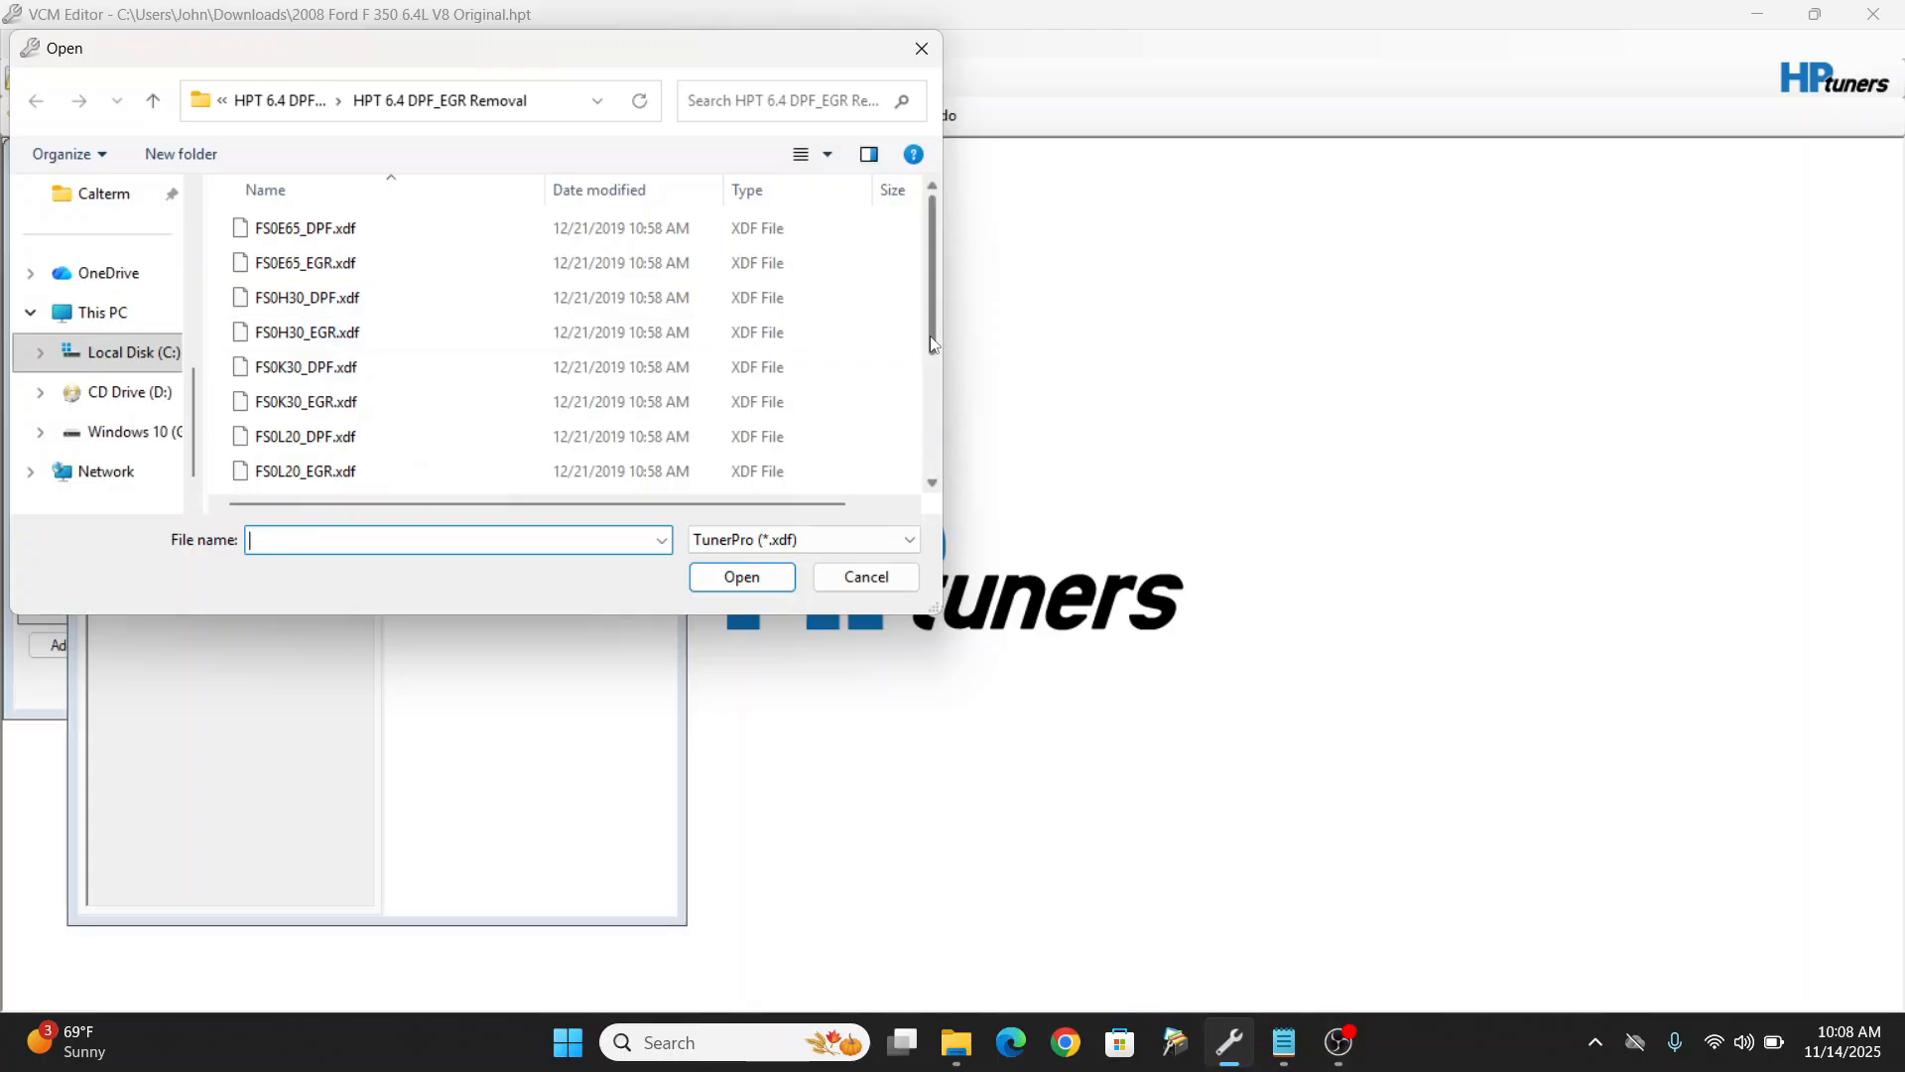
{"action": "left_click_drag", "start_coordinate": [930, 335], "coordinate": [913, 497]}
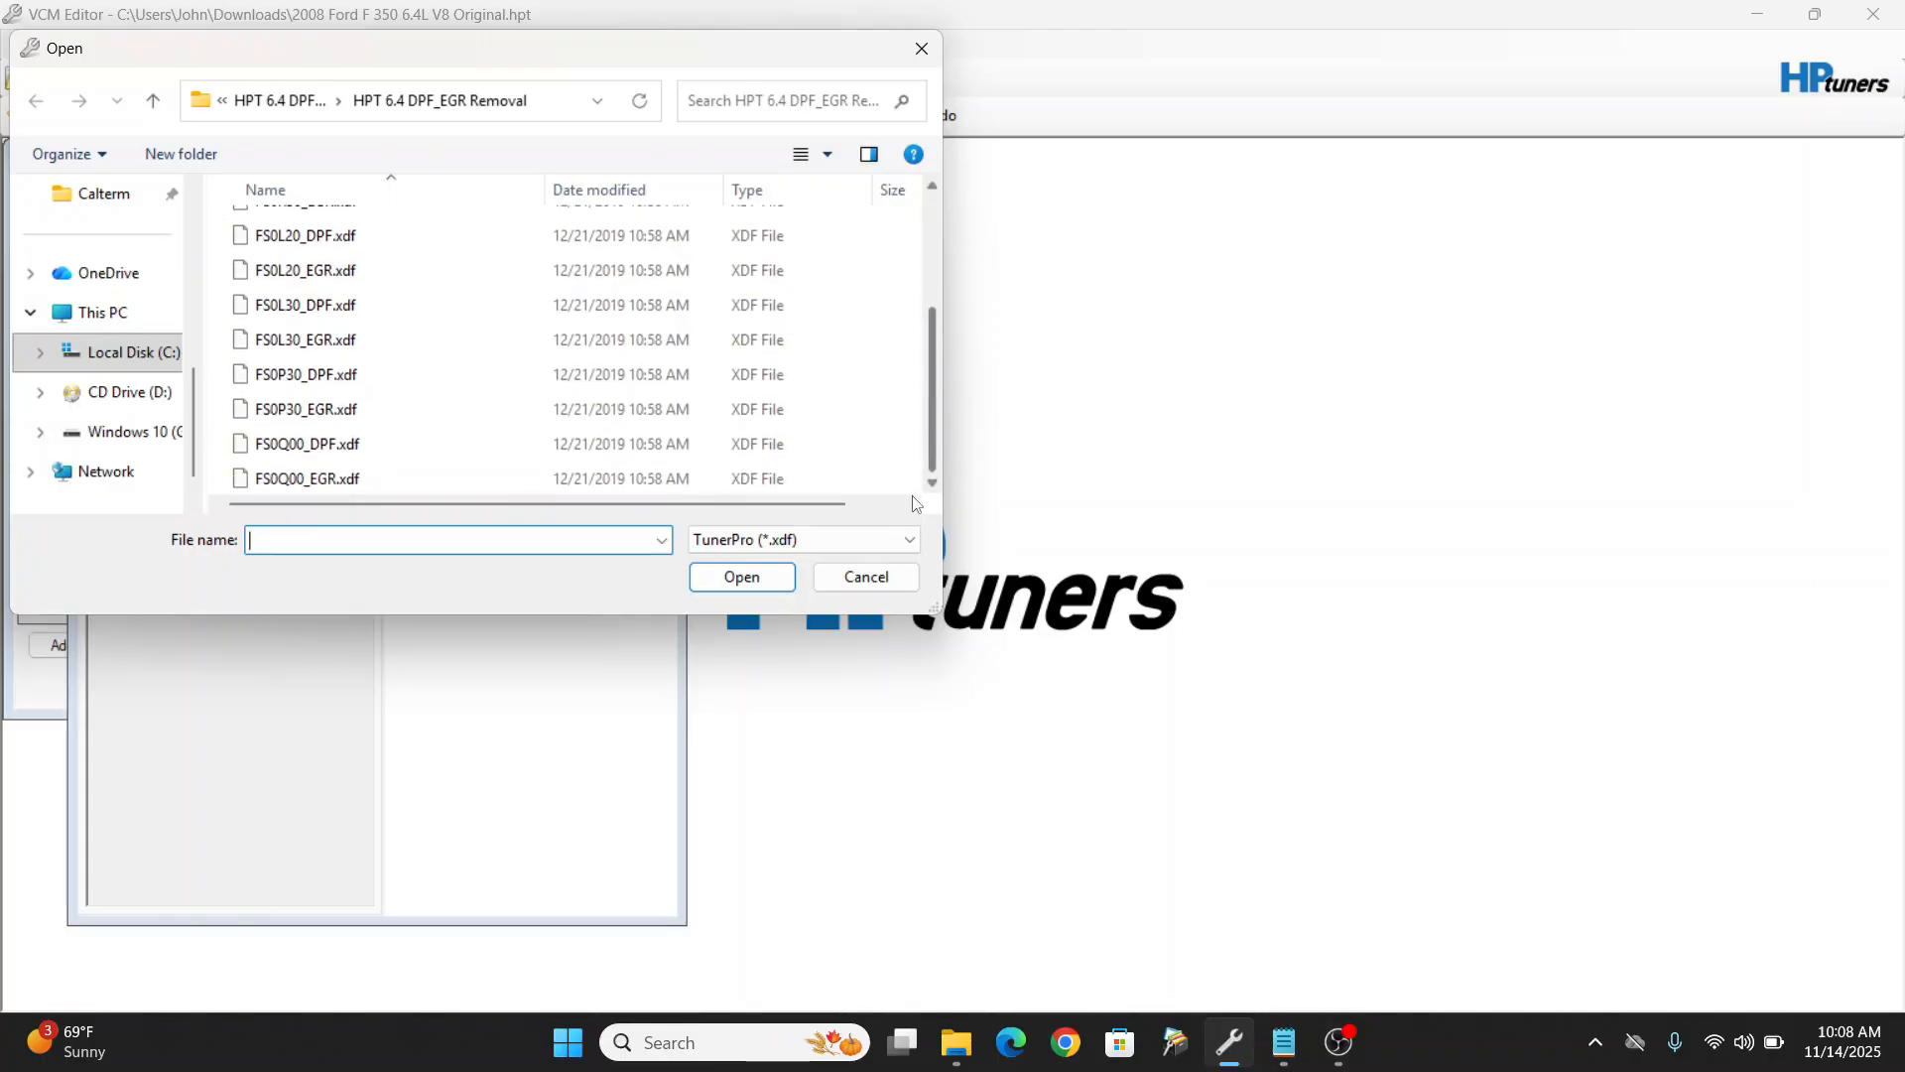
{"action": "left_click", "coordinate": [884, 587]}
Step: Load the user definition file FS0Q00_EGR.xdf from the HPT 6.4 DPF_EGR Removal folder
{"action": "left_click", "coordinate": [101, 266]}
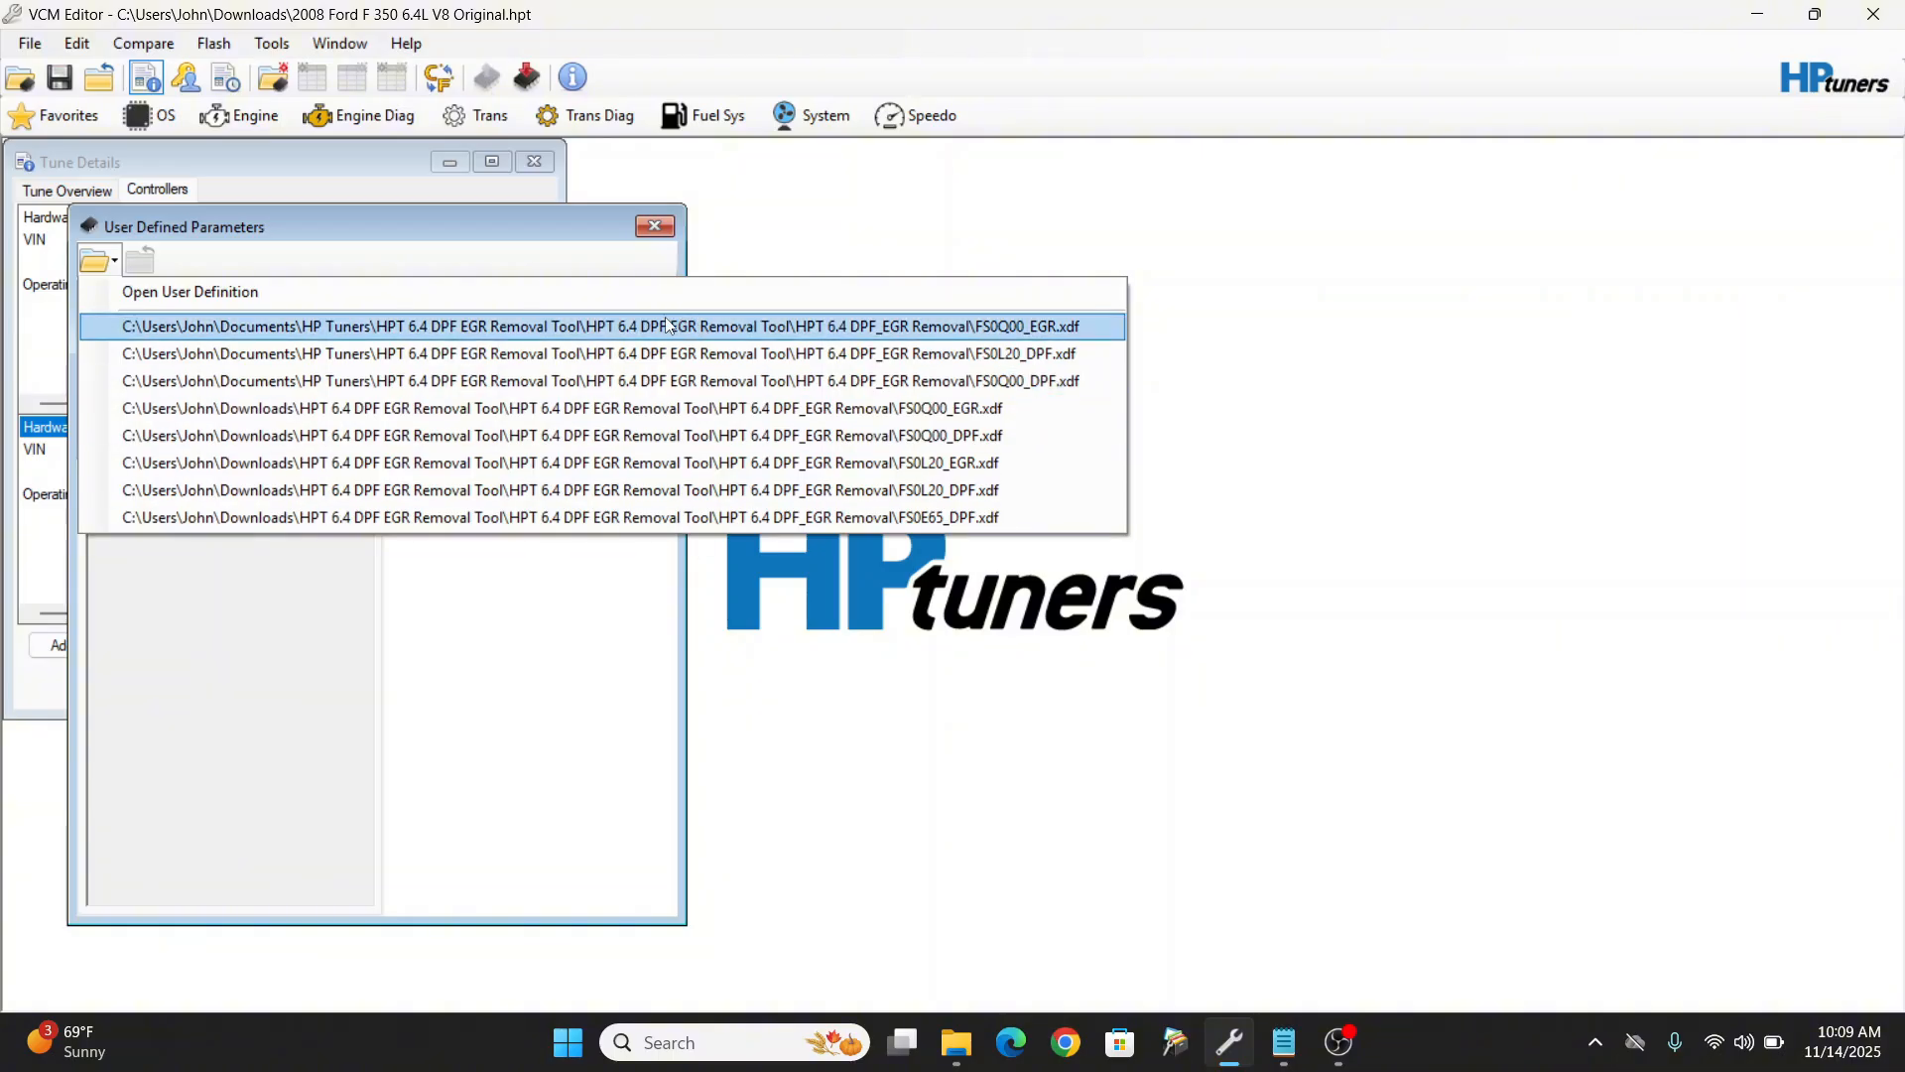
{"action": "left_click", "coordinate": [191, 298]}
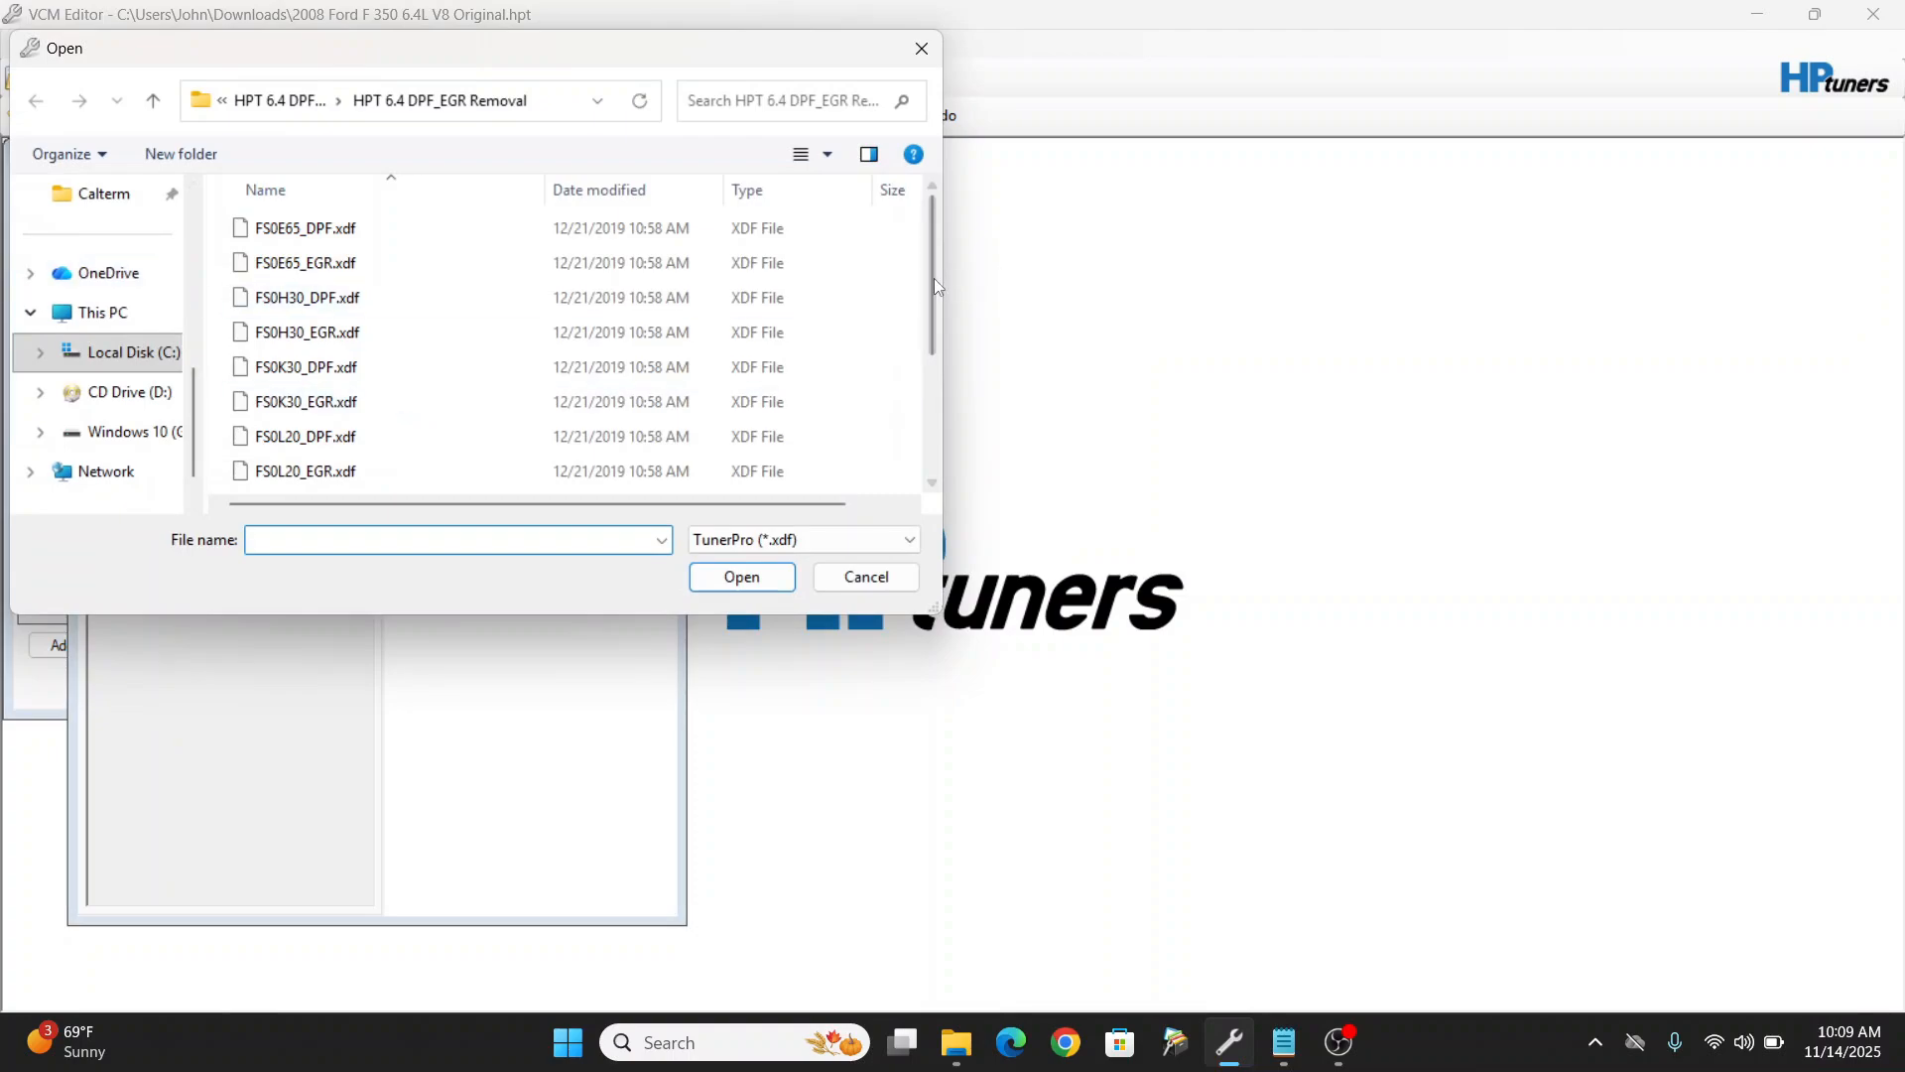
{"action": "left_click_drag", "start_coordinate": [931, 294], "coordinate": [933, 462]}
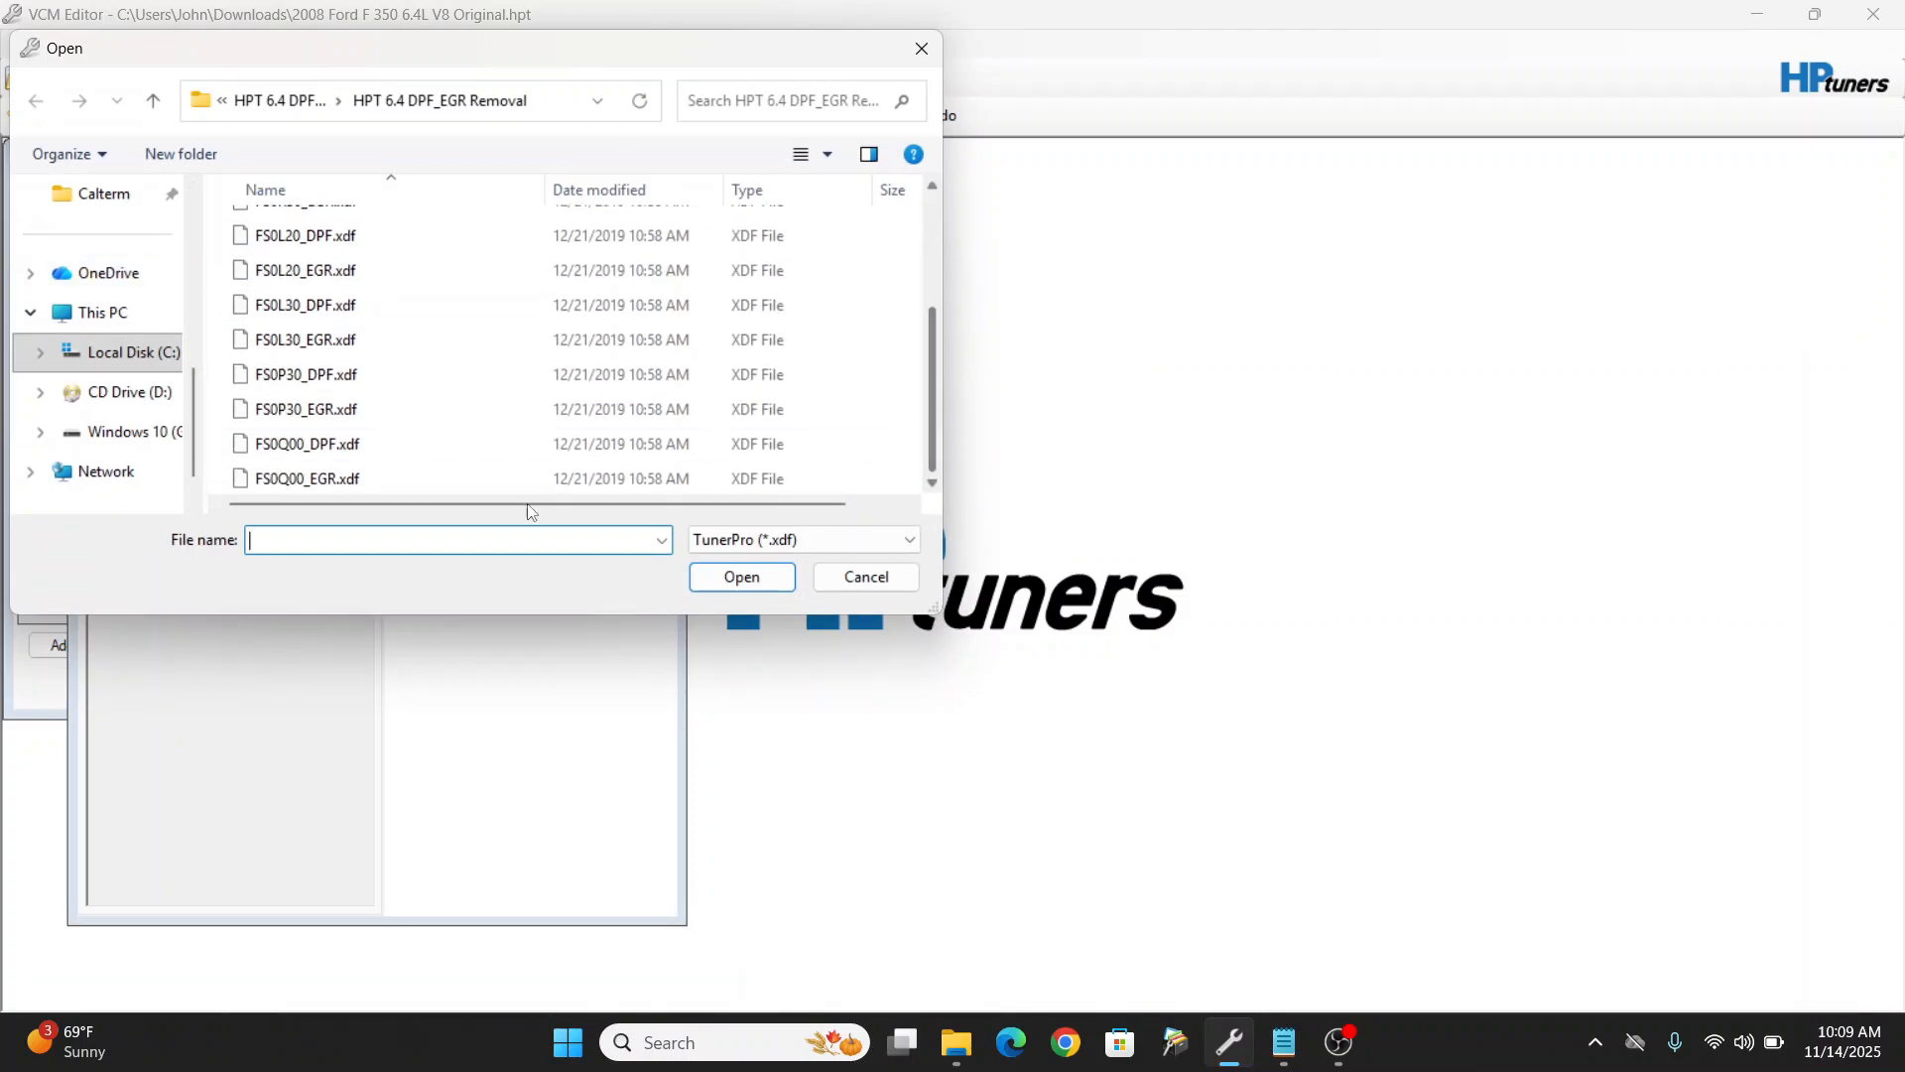
{"action": "left_click", "coordinate": [317, 479]}
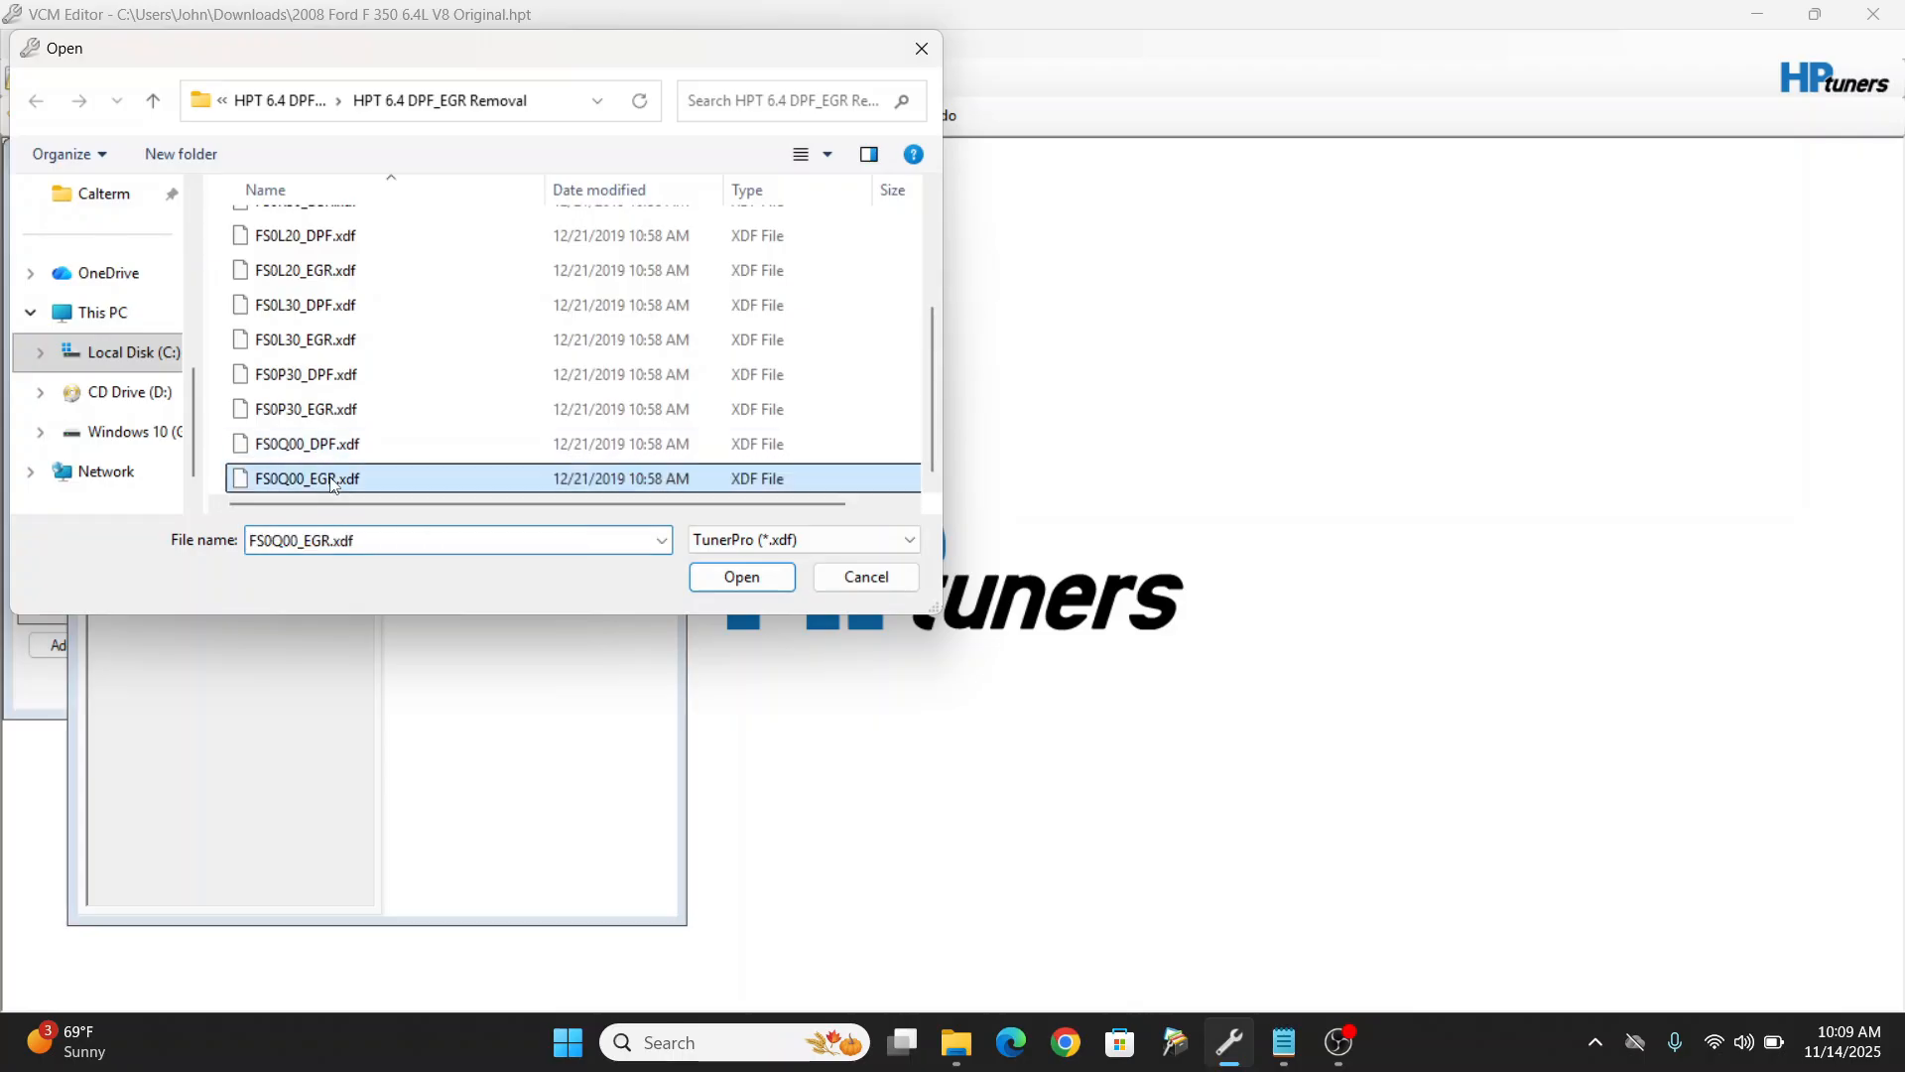
{"action": "left_click", "coordinate": [741, 582]}
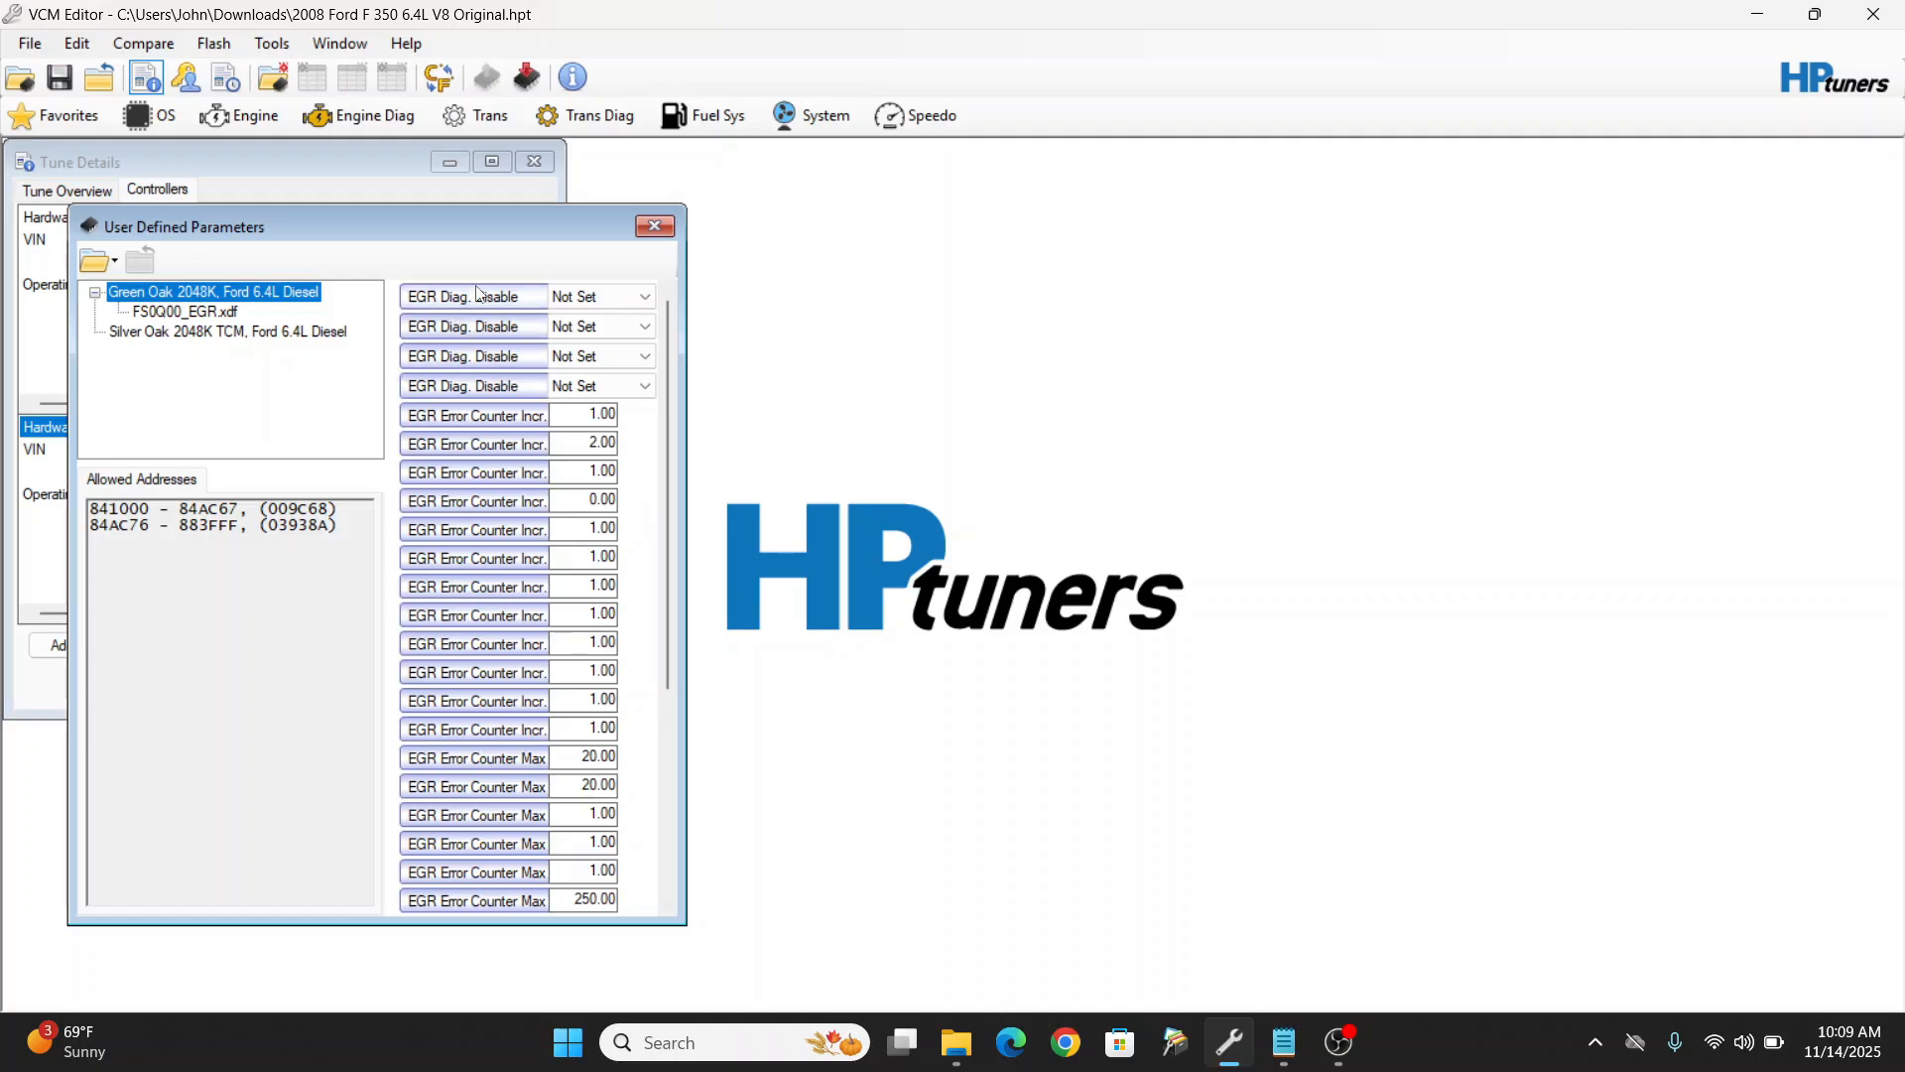
Step: Change all four EGR Diag. Disable parameters to Set
{"action": "left_click", "coordinate": [593, 306]}
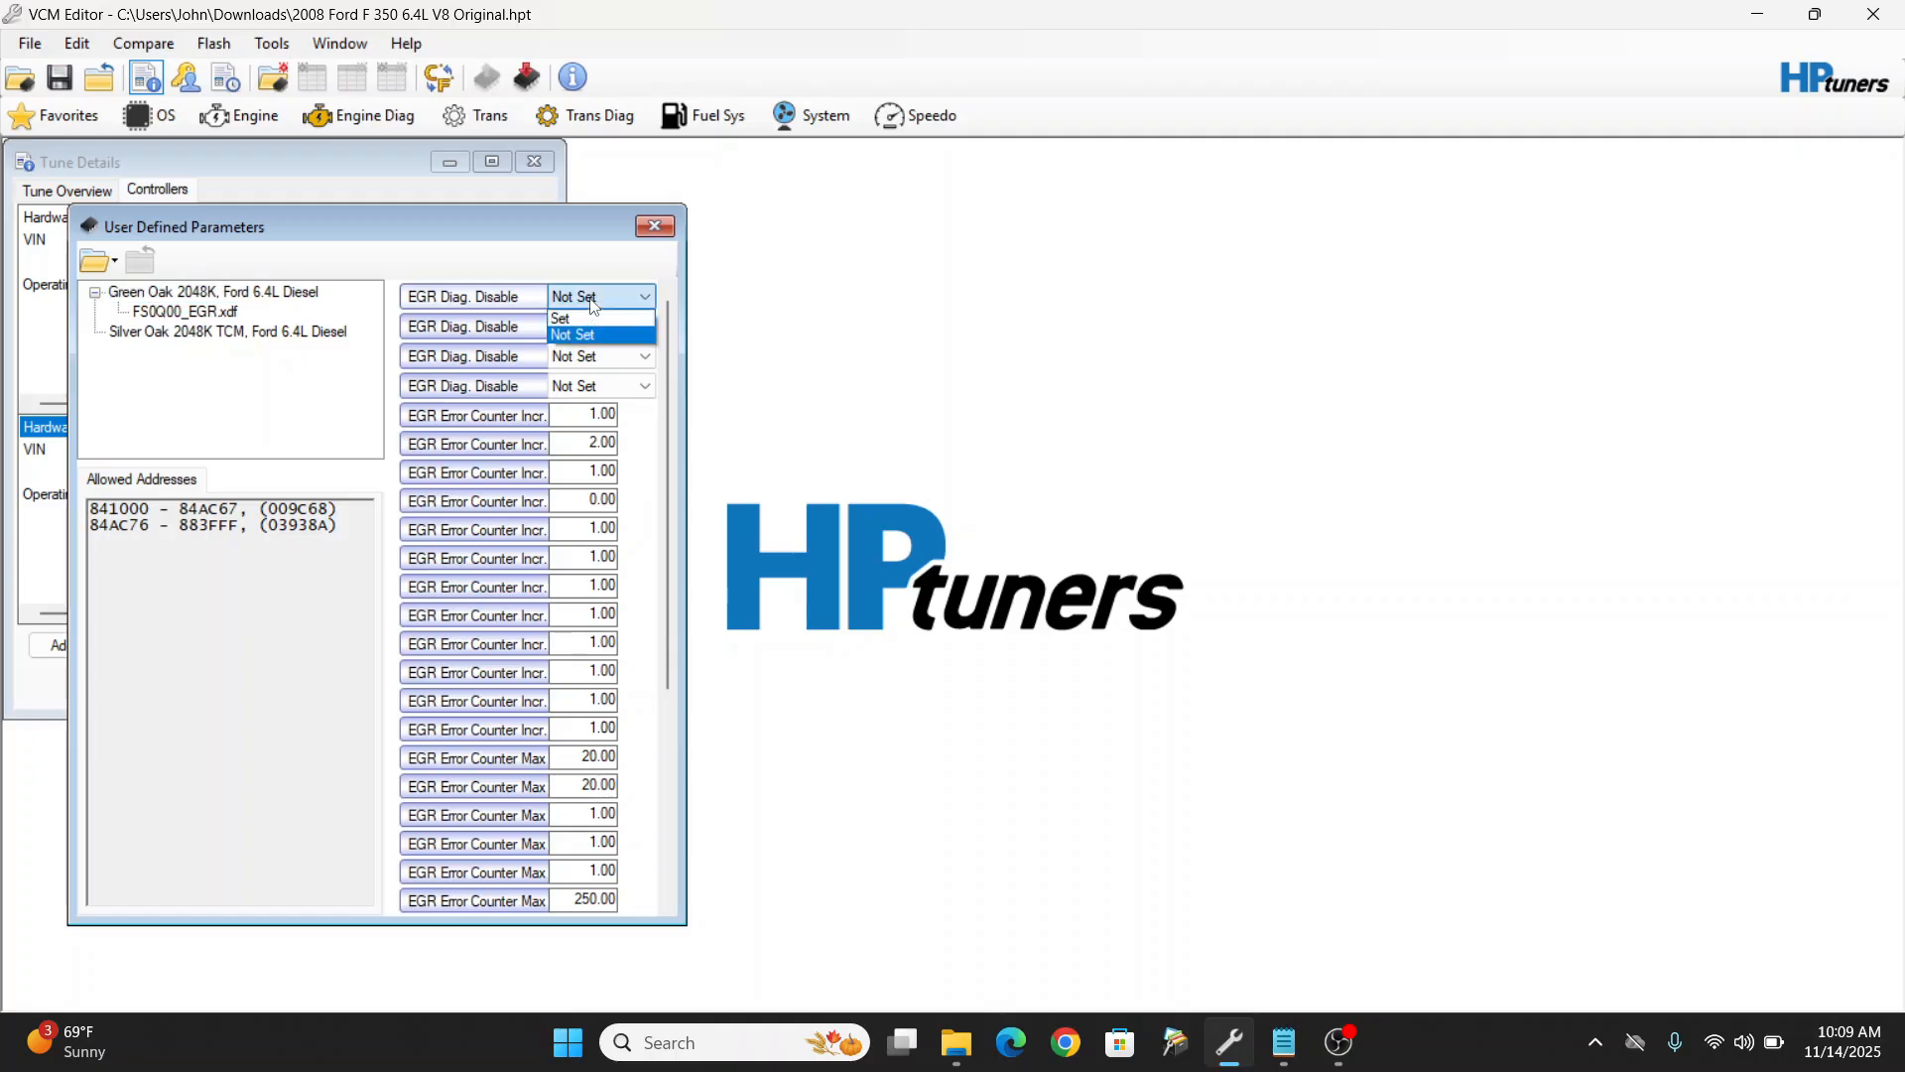
{"action": "left_click", "coordinate": [599, 323]}
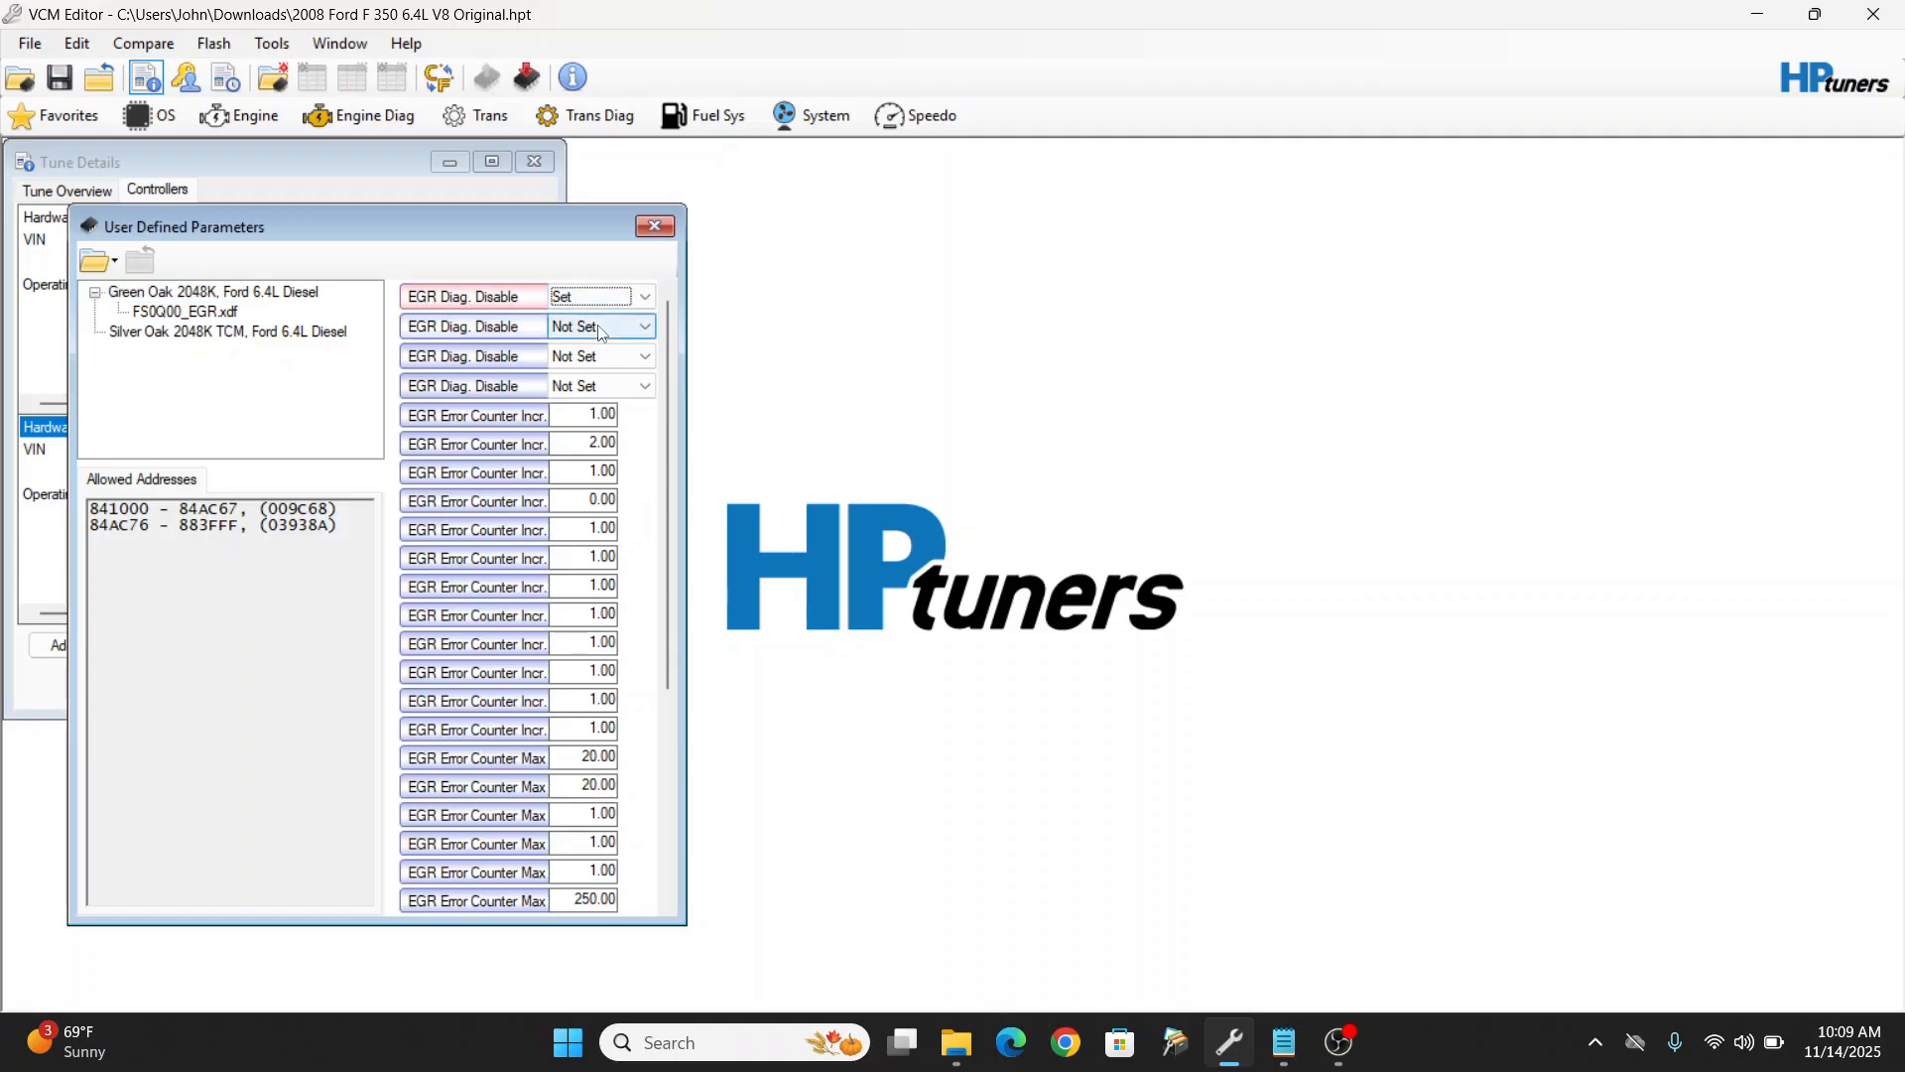
{"action": "left_click", "coordinate": [602, 335]}
{"action": "left_click", "coordinate": [601, 347]}
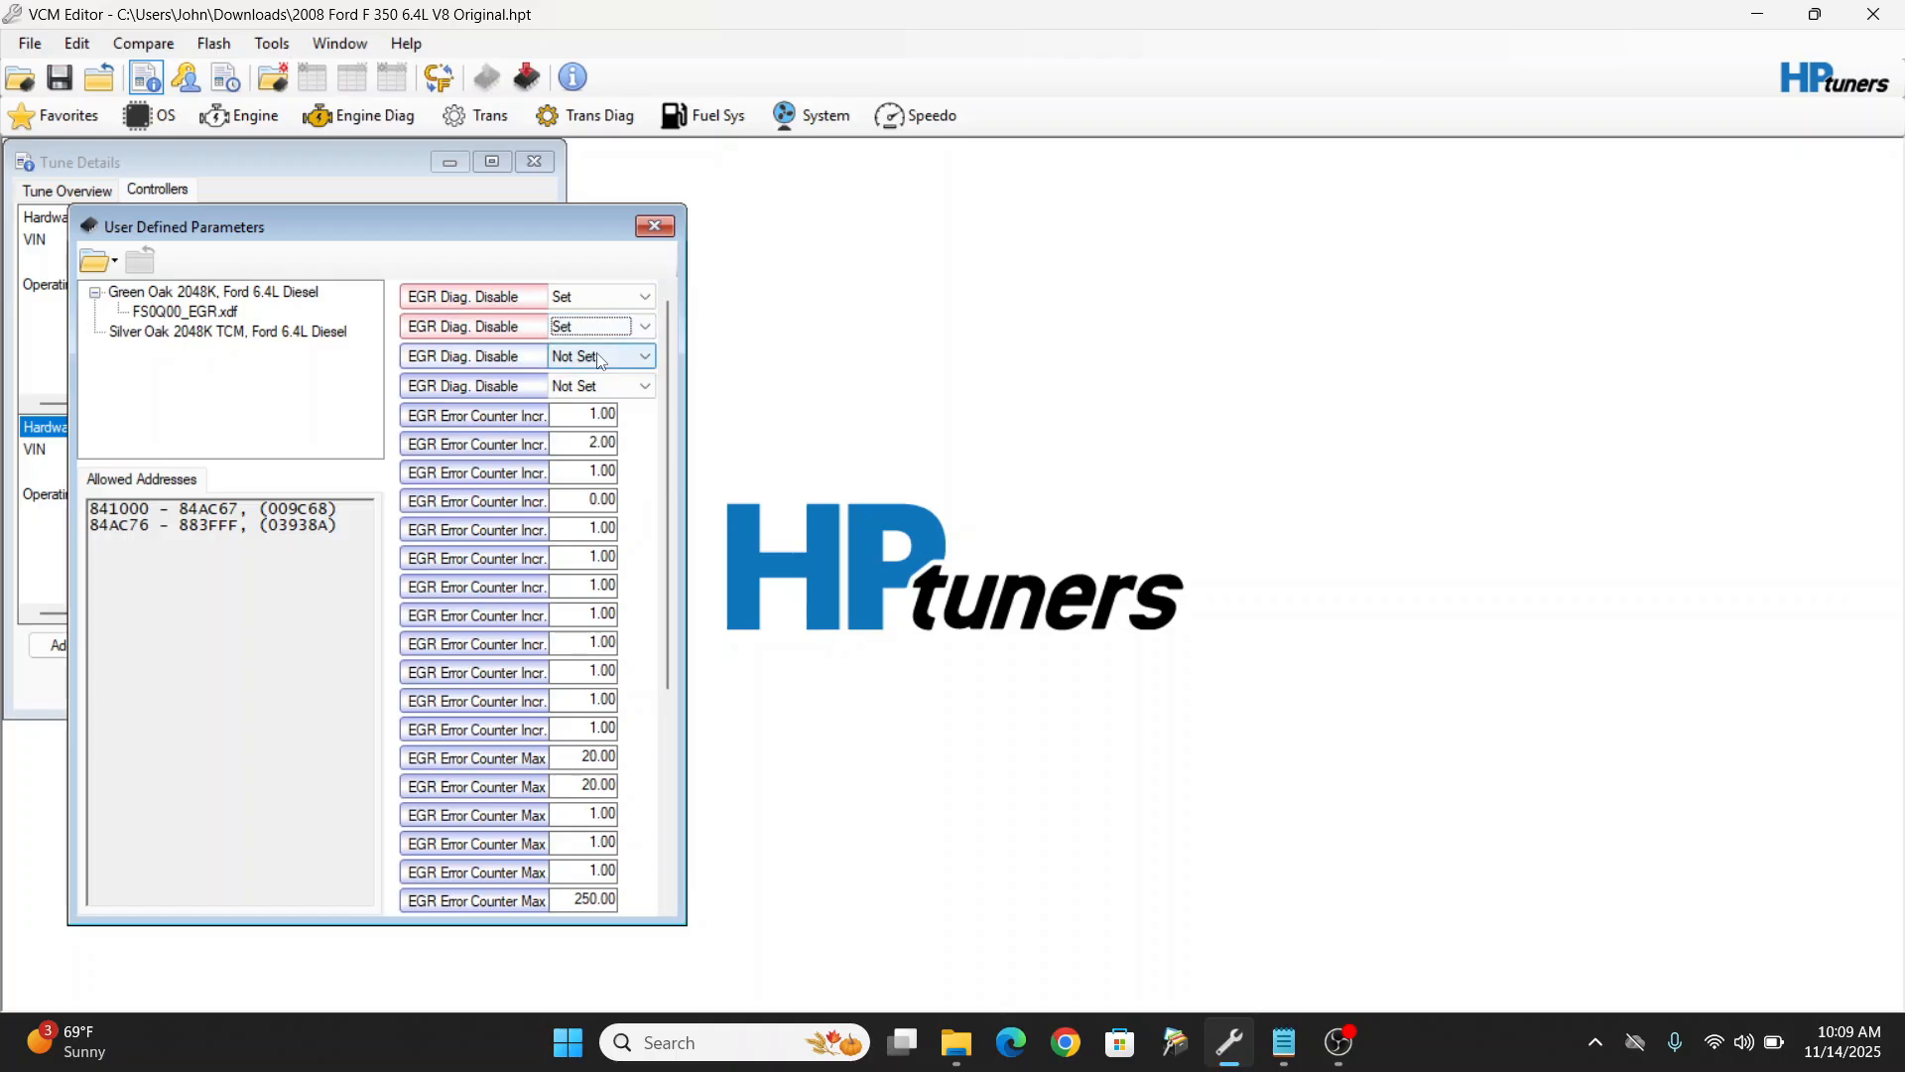
{"action": "left_click", "coordinate": [601, 361]}
{"action": "left_click", "coordinate": [603, 374]}
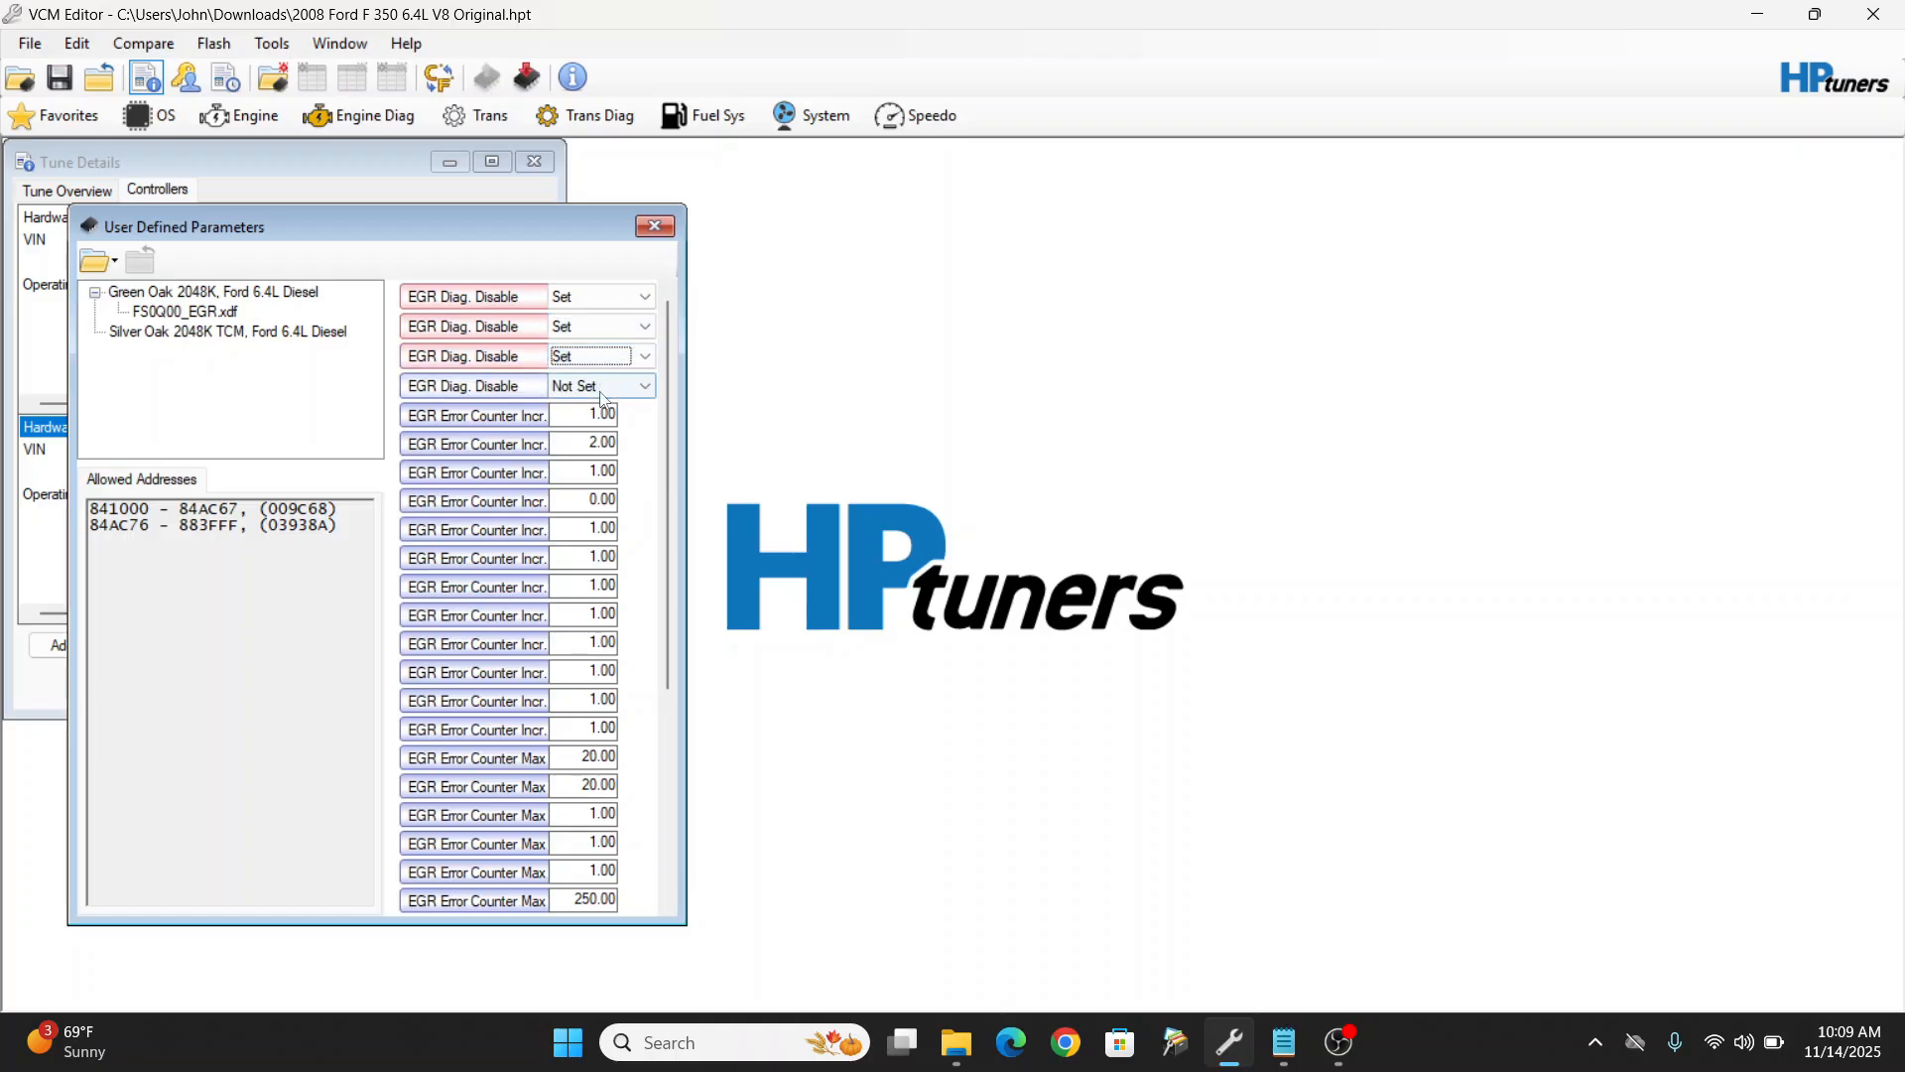
{"action": "left_click", "coordinate": [604, 396]}
{"action": "left_click", "coordinate": [600, 405]}
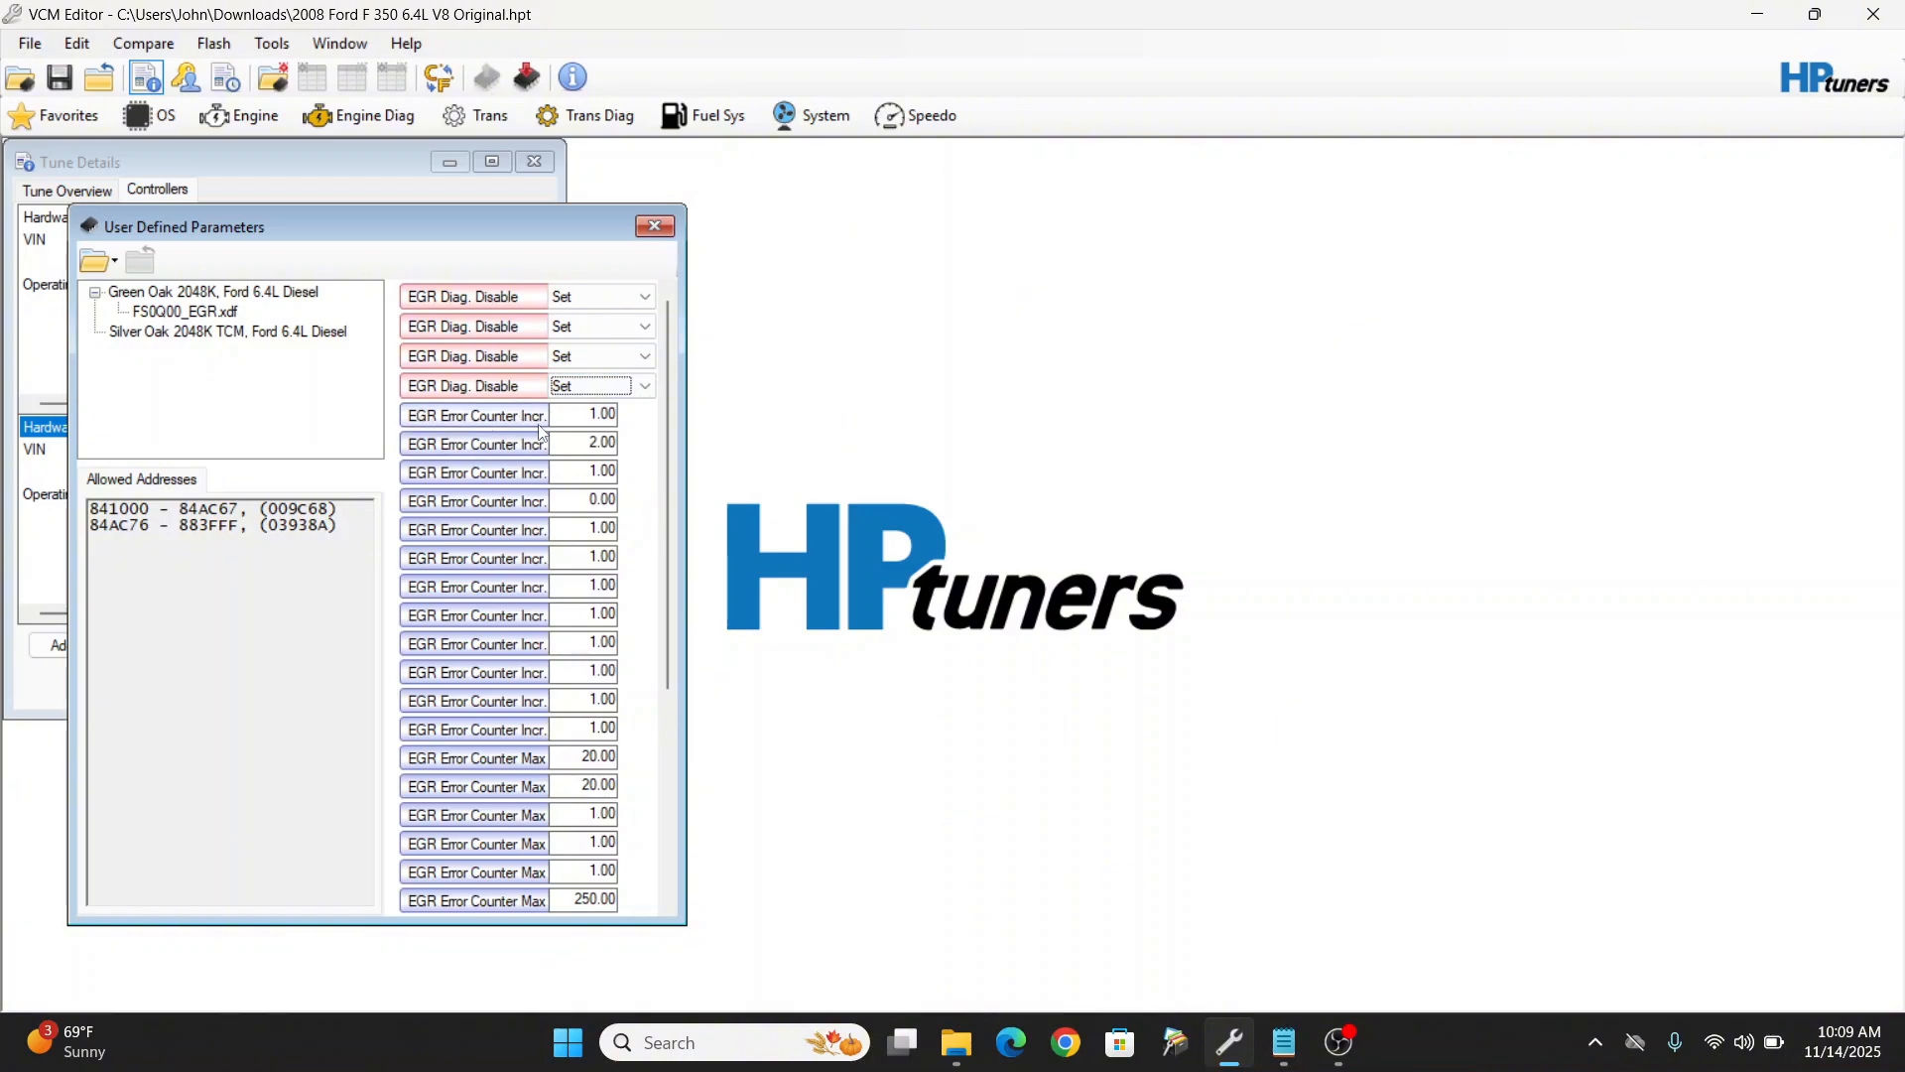
Step: Set every nonzero EGR Error Counter Incr. parameter to 0
{"action": "left_click", "coordinate": [568, 417]}
{"action": "type", "text": "0"}
{"action": "key", "text": "Tab"}
{"action": "type", "text": "0"}
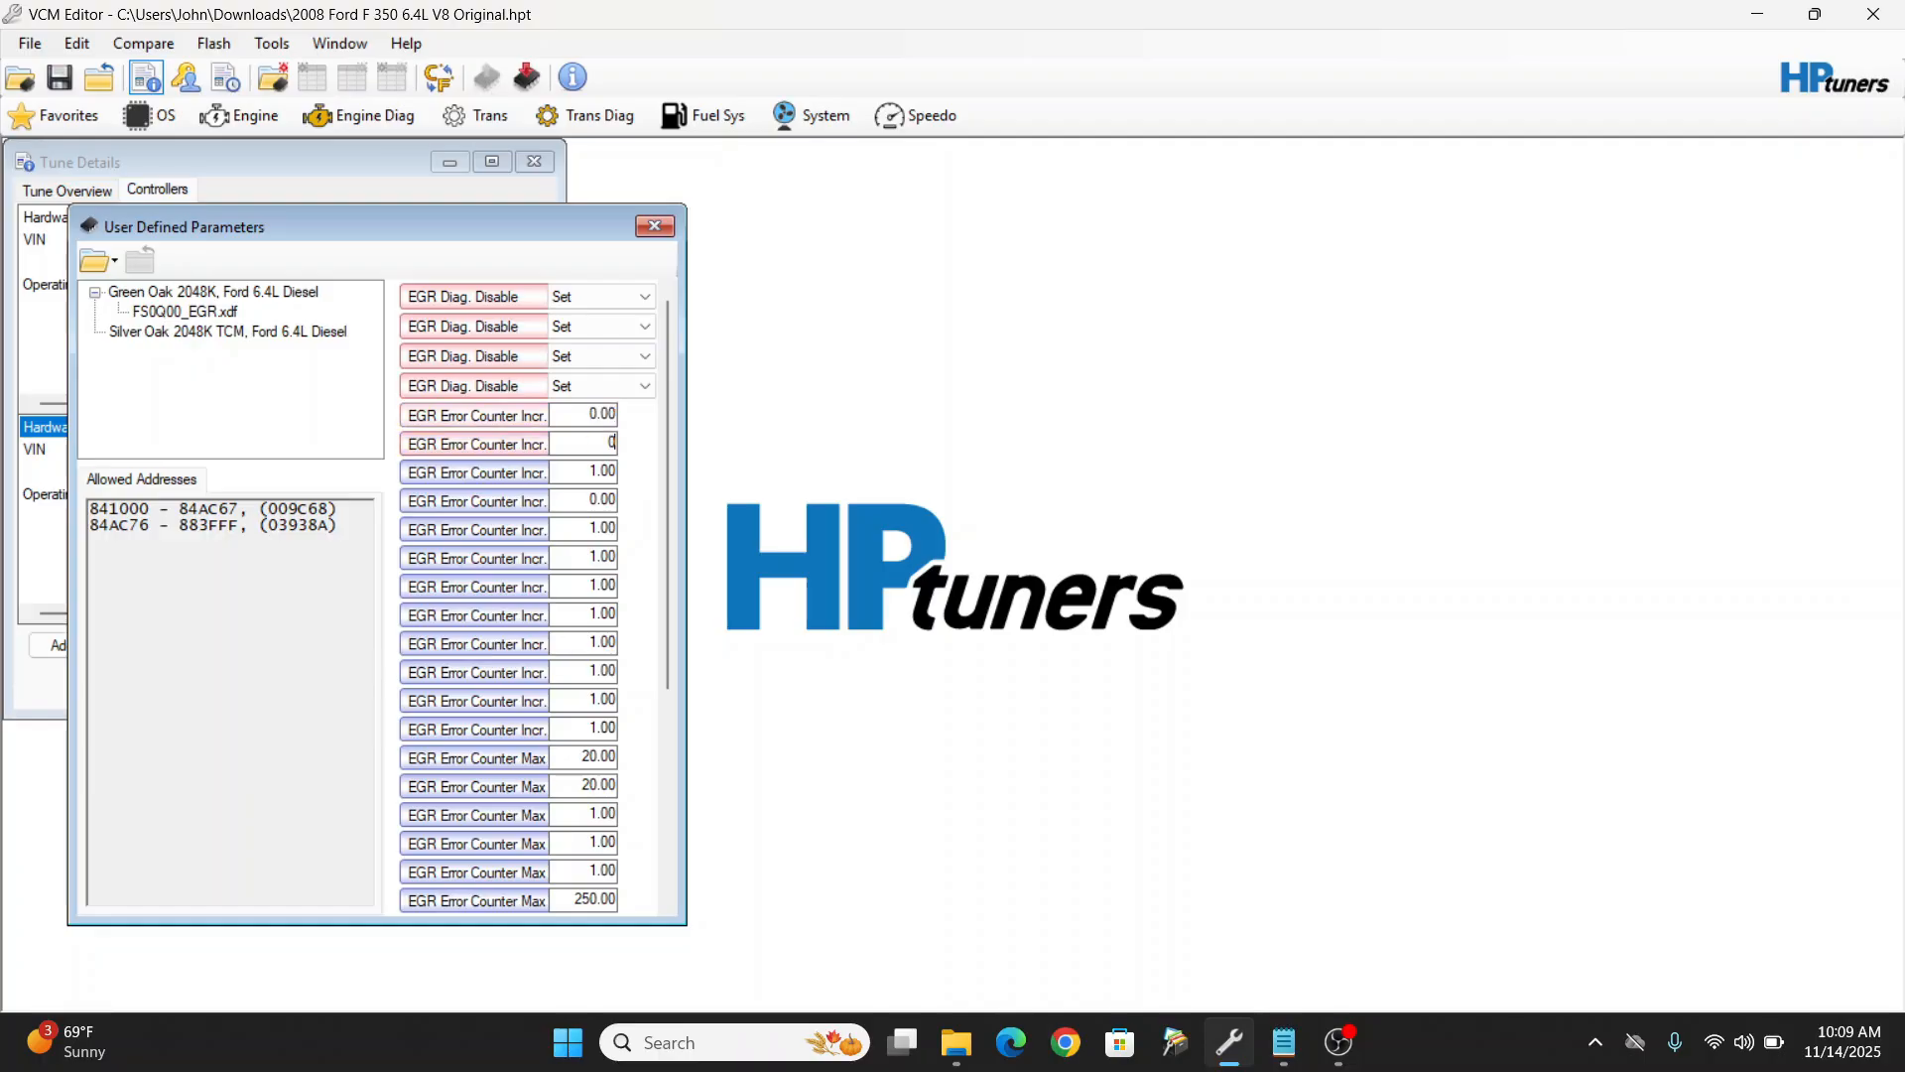
{"action": "key", "text": "Tab"}
{"action": "type", "text": "0"}
{"action": "key", "text": "Tab"}
{"action": "key", "text": "Tab"}
{"action": "type", "text": "0"}
{"action": "key", "text": "Tab"}
{"action": "type", "text": "0"}
{"action": "key", "text": "Tab"}
{"action": "type", "text": "0"}
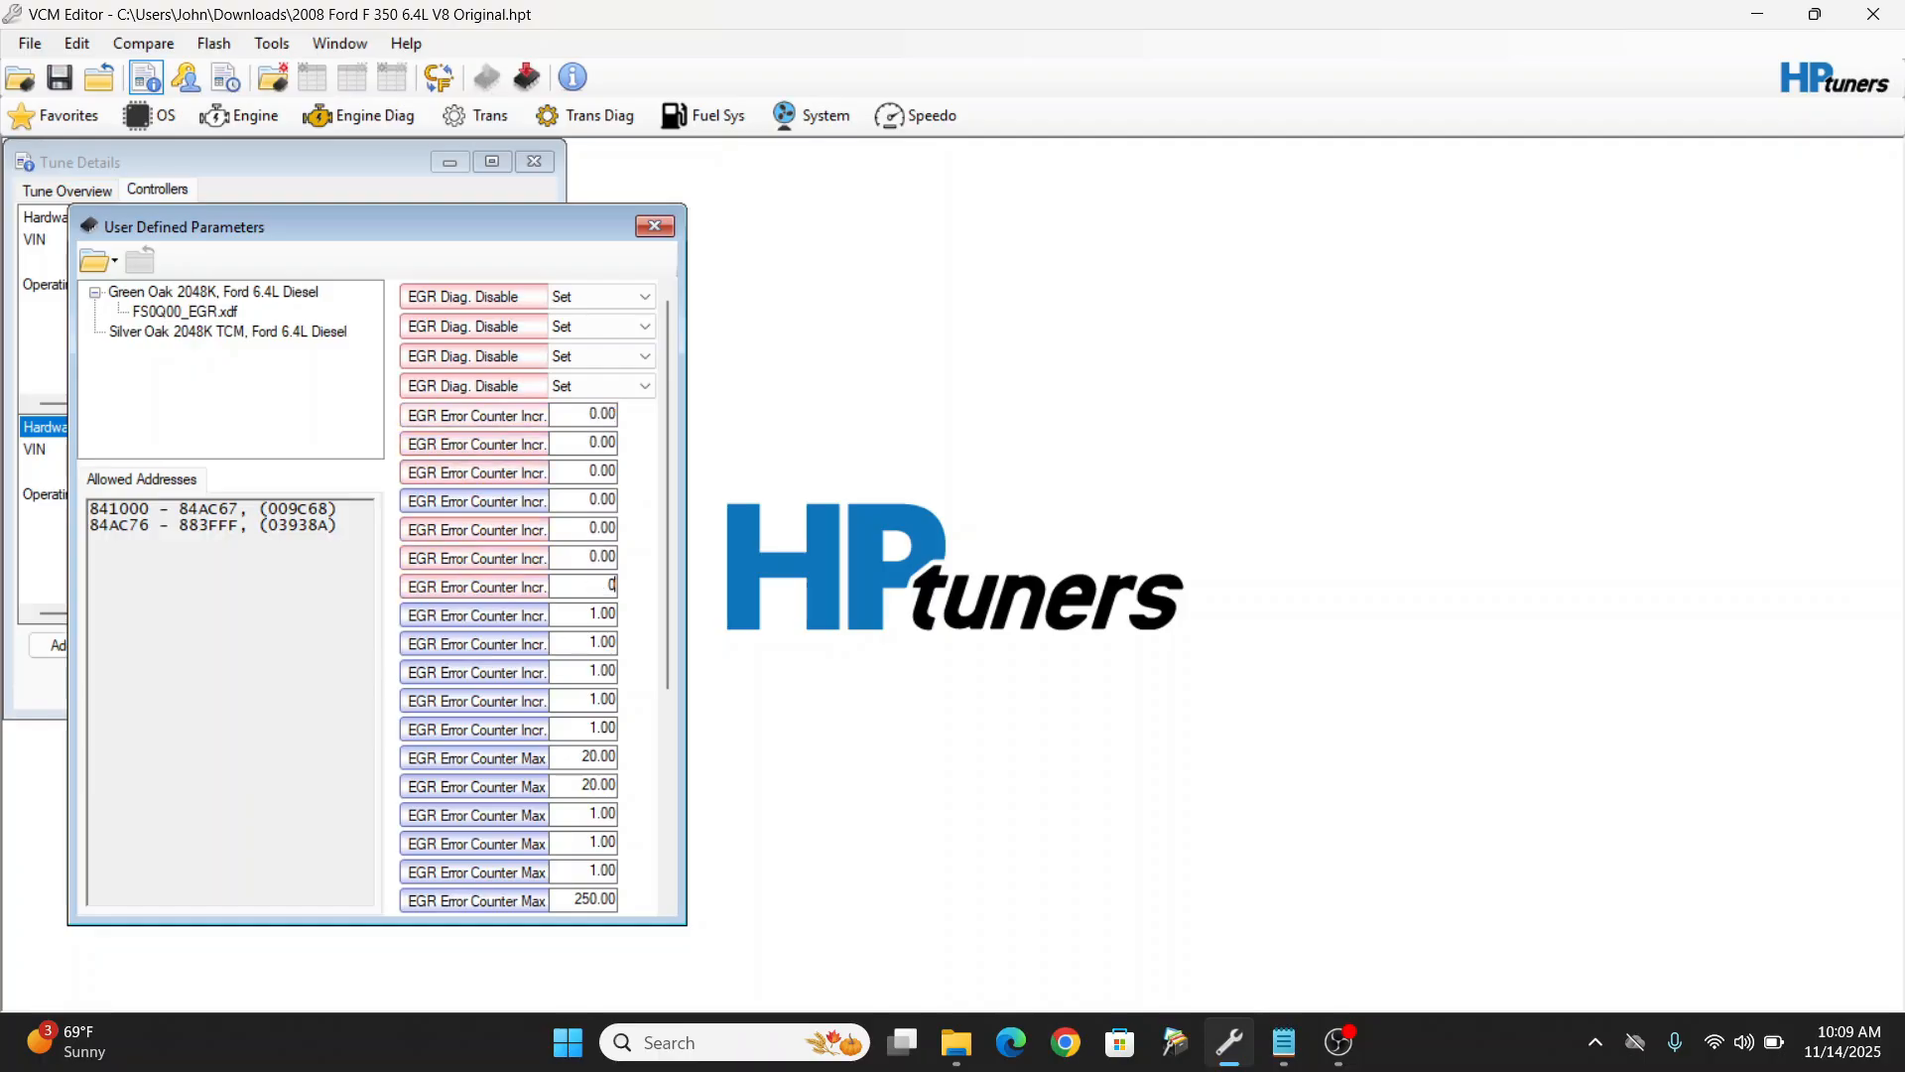
{"action": "key", "text": "Tab"}
{"action": "type", "text": "0"}
{"action": "key", "text": "Tab"}
{"action": "type", "text": "0"}
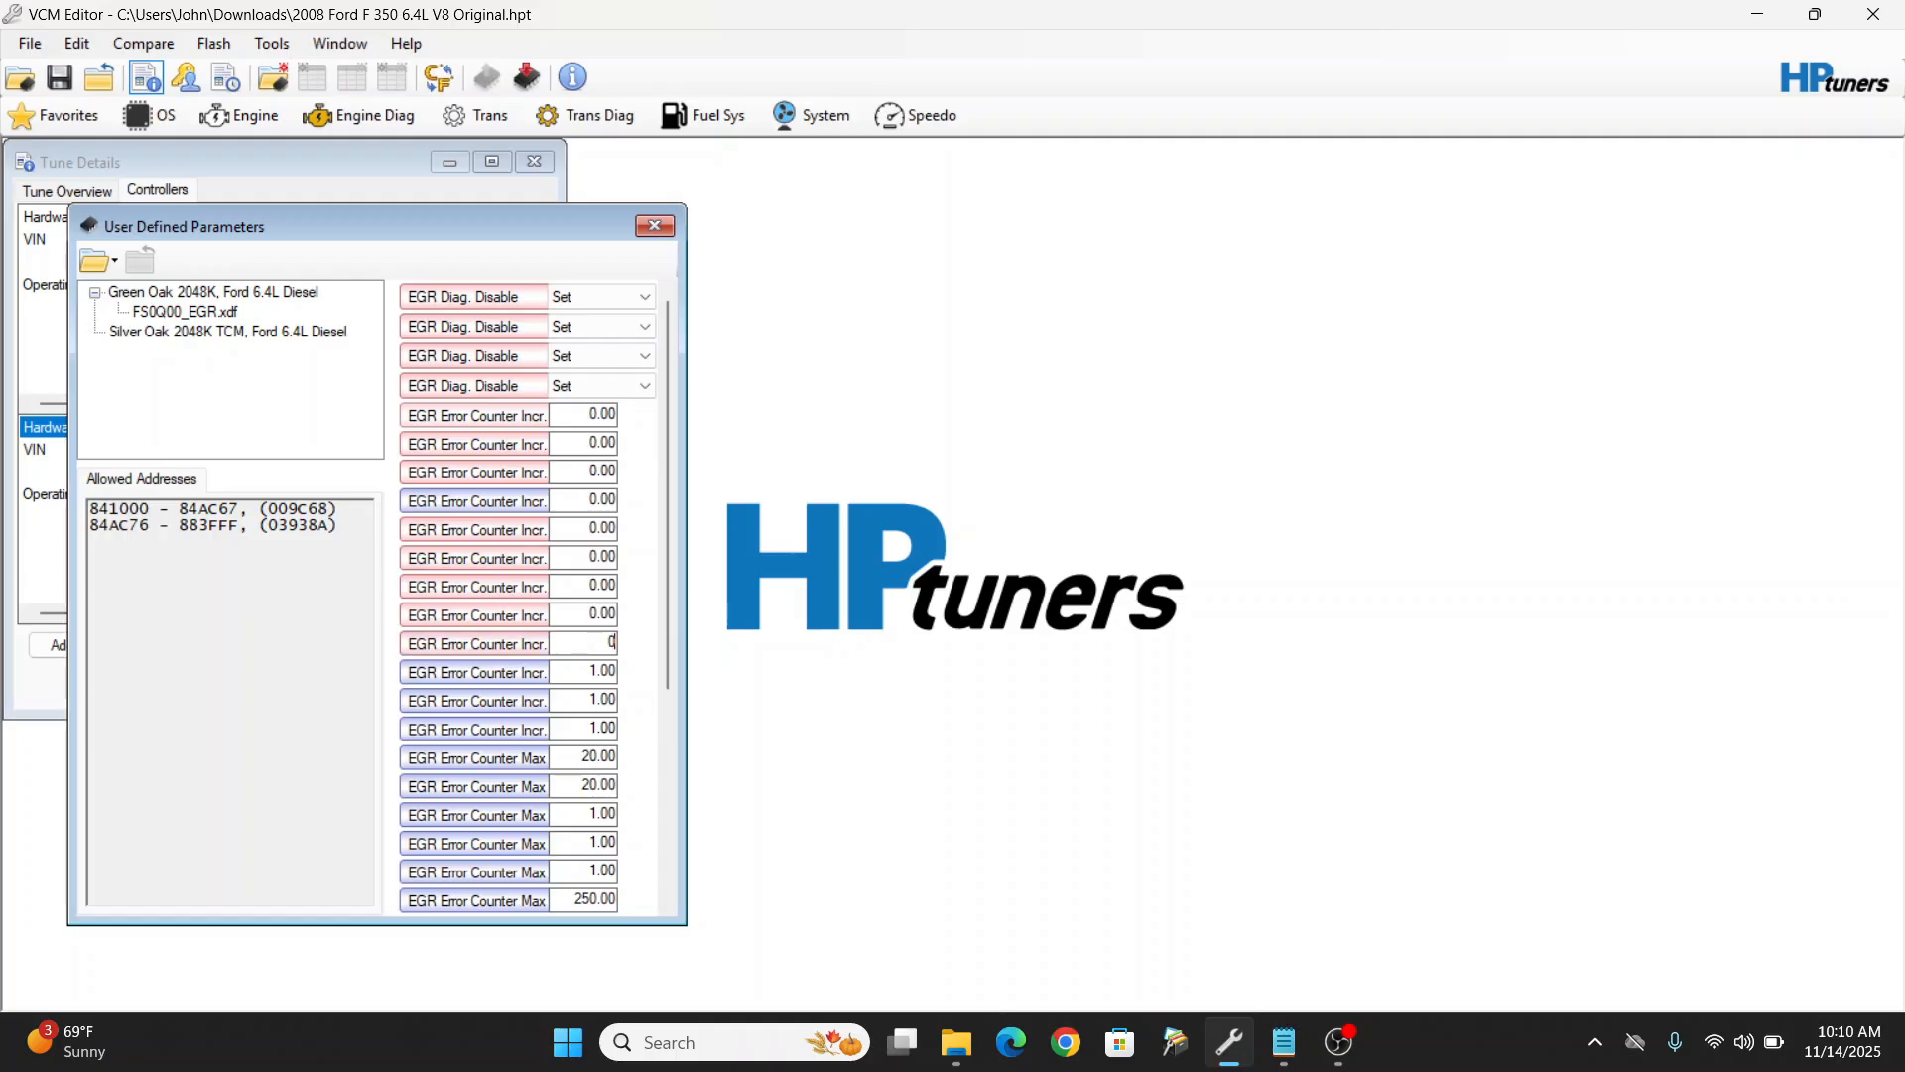
{"action": "key", "text": "Tab"}
{"action": "type", "text": "0"}
{"action": "key", "text": "Tab"}
{"action": "type", "text": "0"}
{"action": "key", "text": "Tab"}
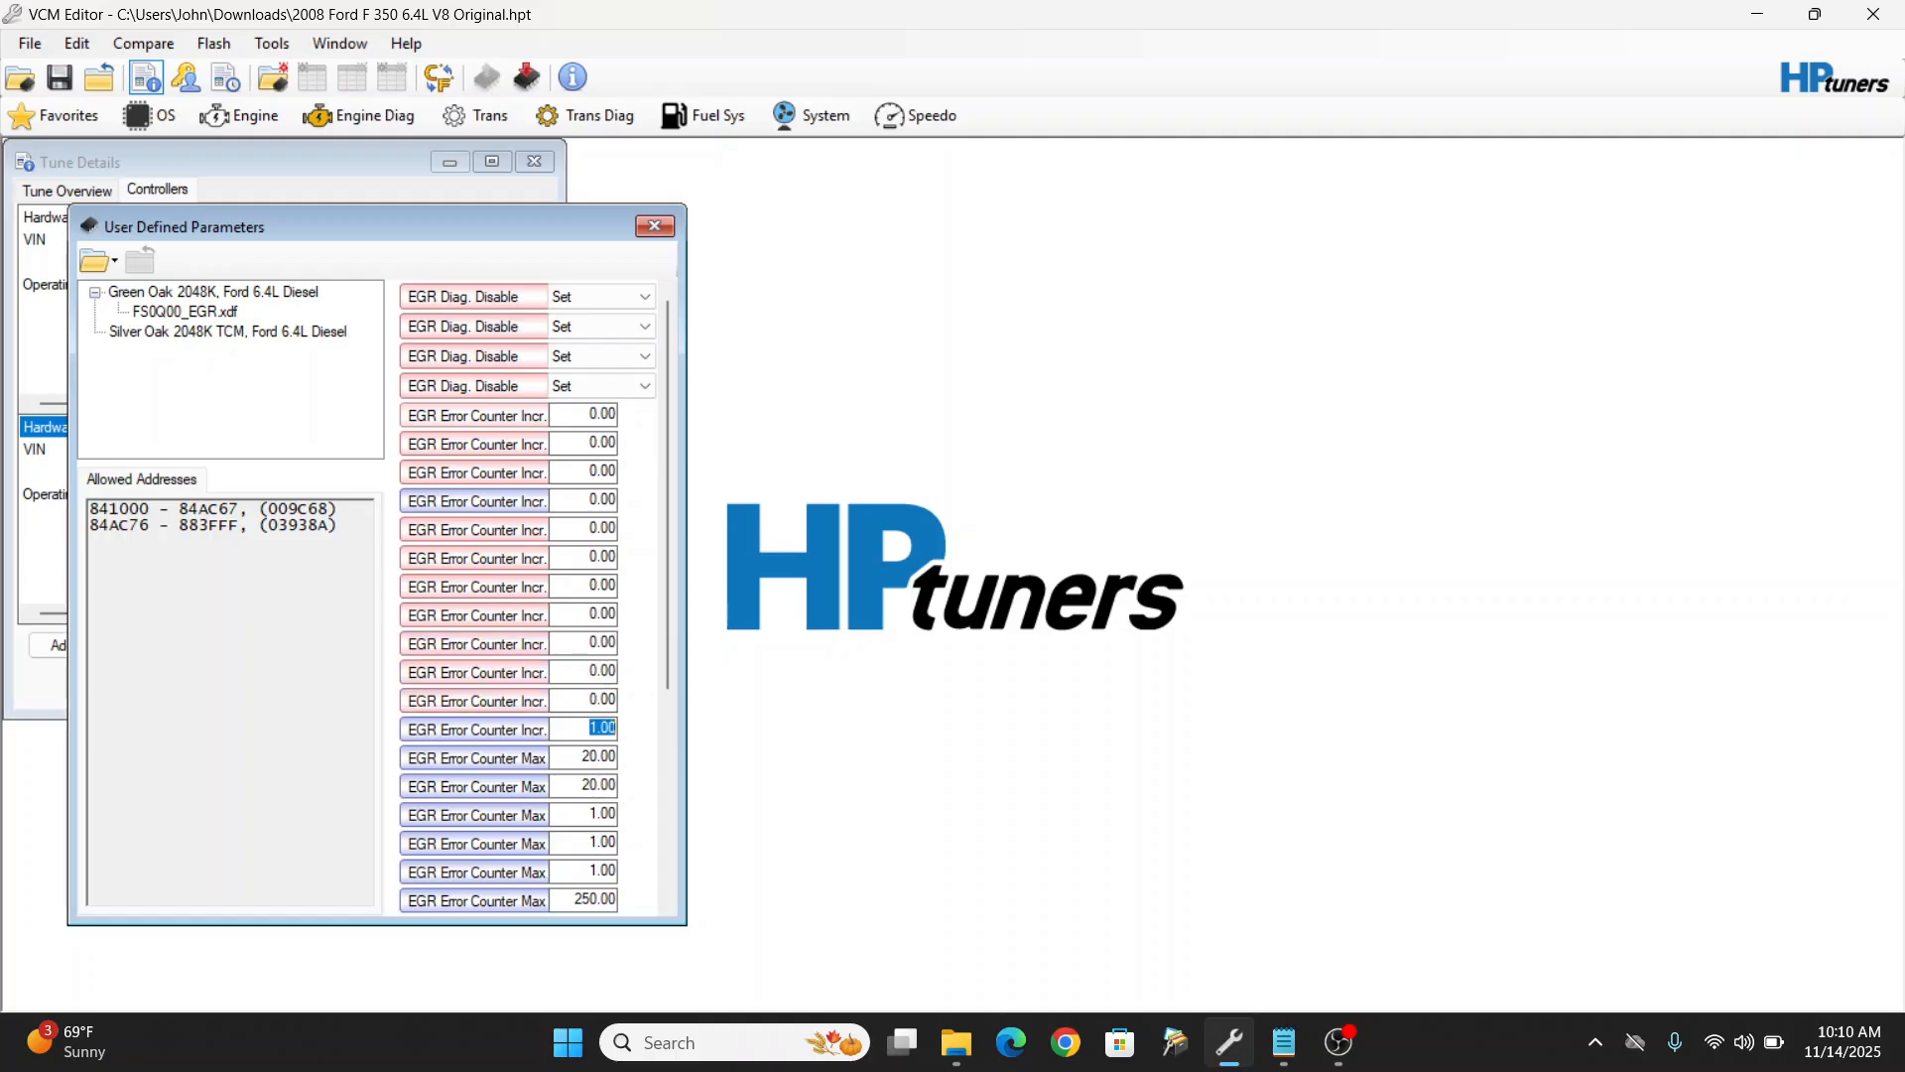
{"action": "type", "text": "0"}
{"action": "key", "text": "Tab"}
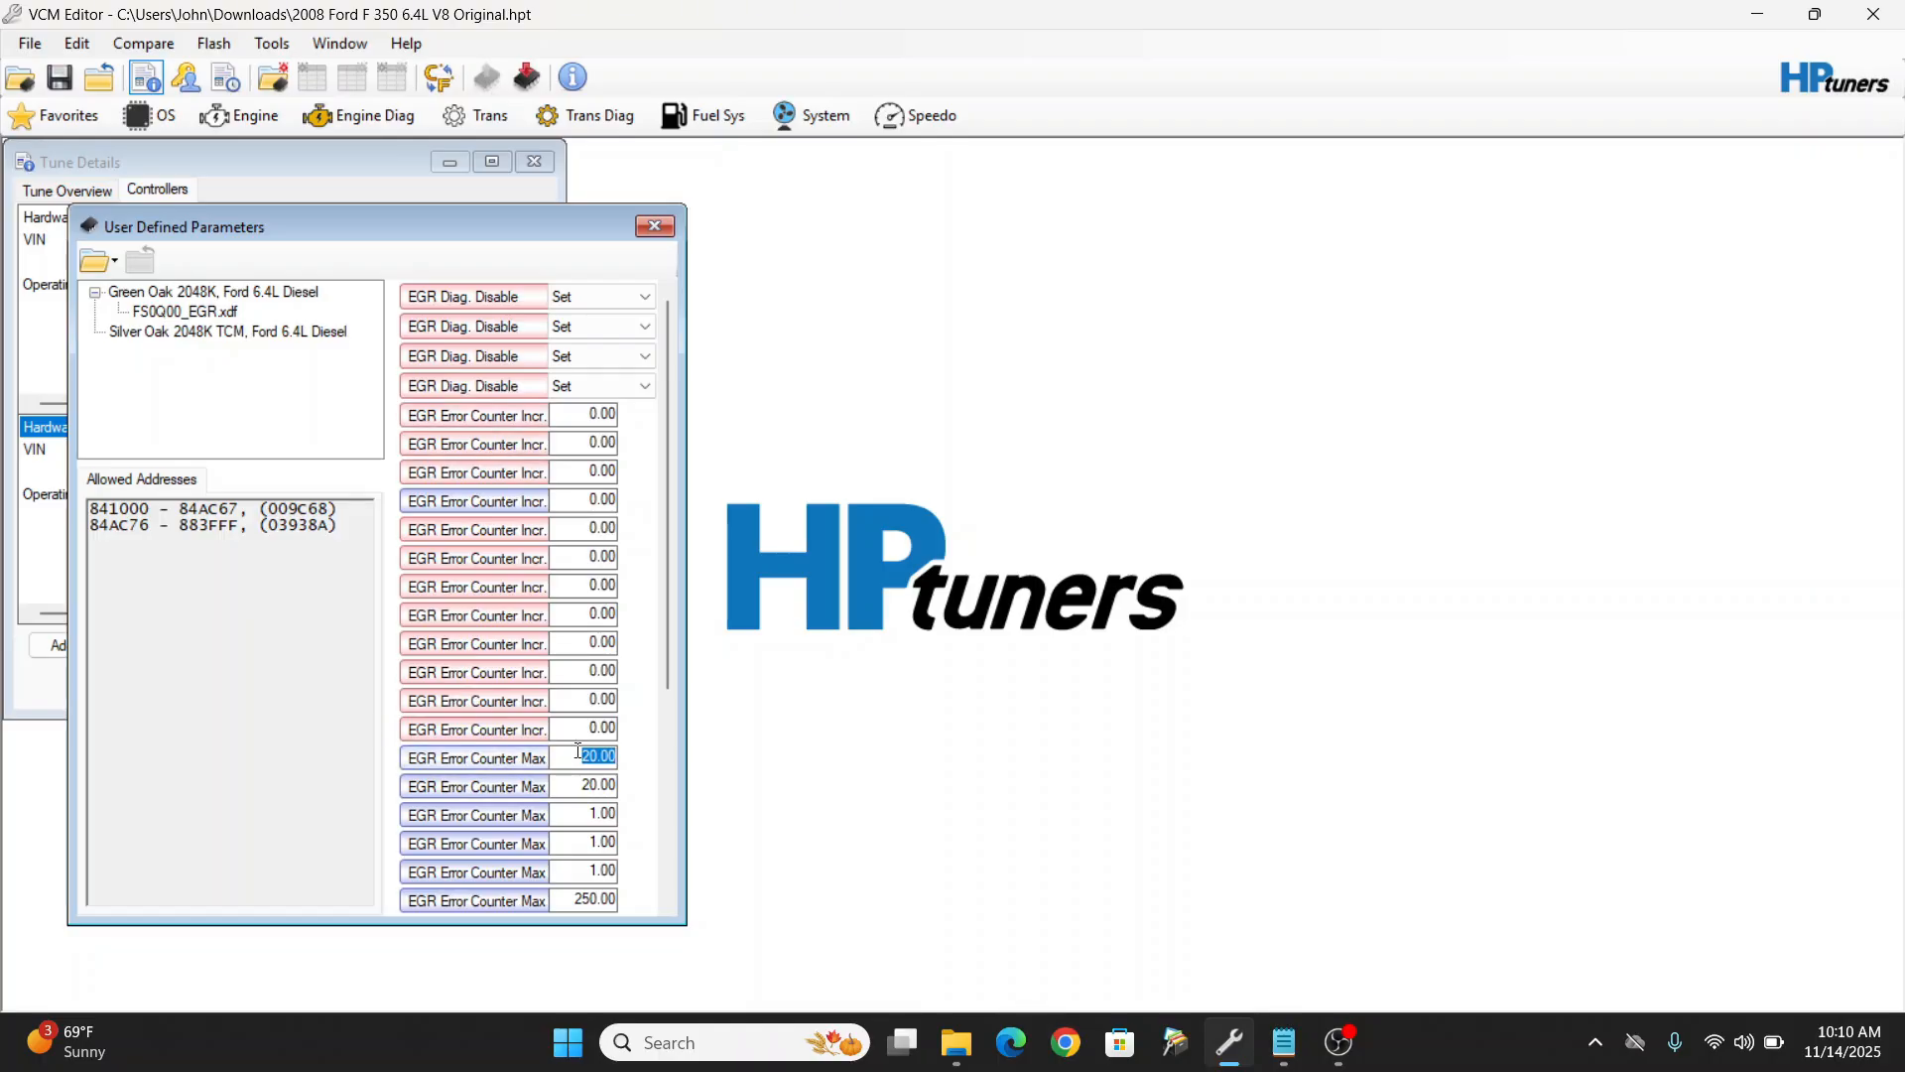
Step: Set all ten EGR Error Counter Max parameters to 255
{"action": "type", "text": "255"}
{"action": "key", "text": "Tab"}
{"action": "type", "text": "255"}
{"action": "key", "text": "Tab"}
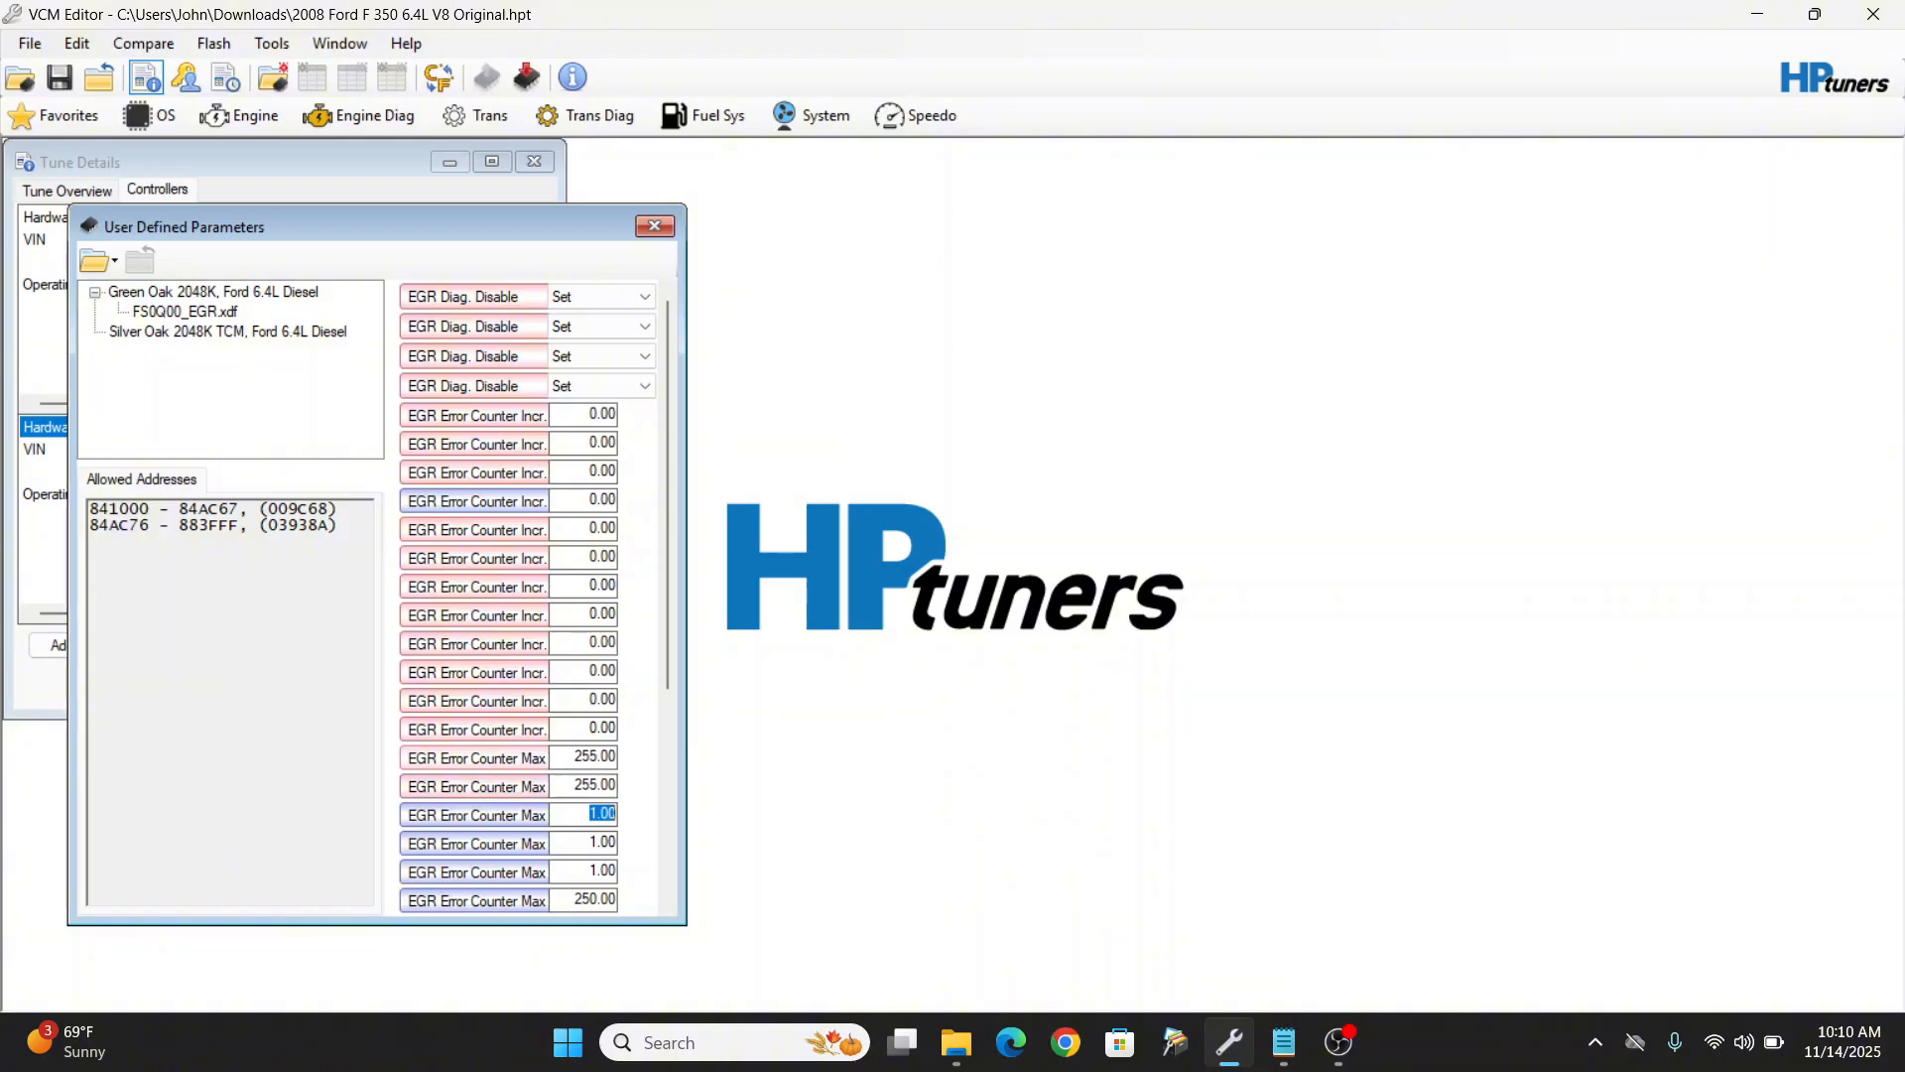
{"action": "type", "text": "255"}
{"action": "key", "text": "Tab"}
{"action": "type", "text": "255"}
{"action": "key", "text": "Tab"}
{"action": "type", "text": "25"}
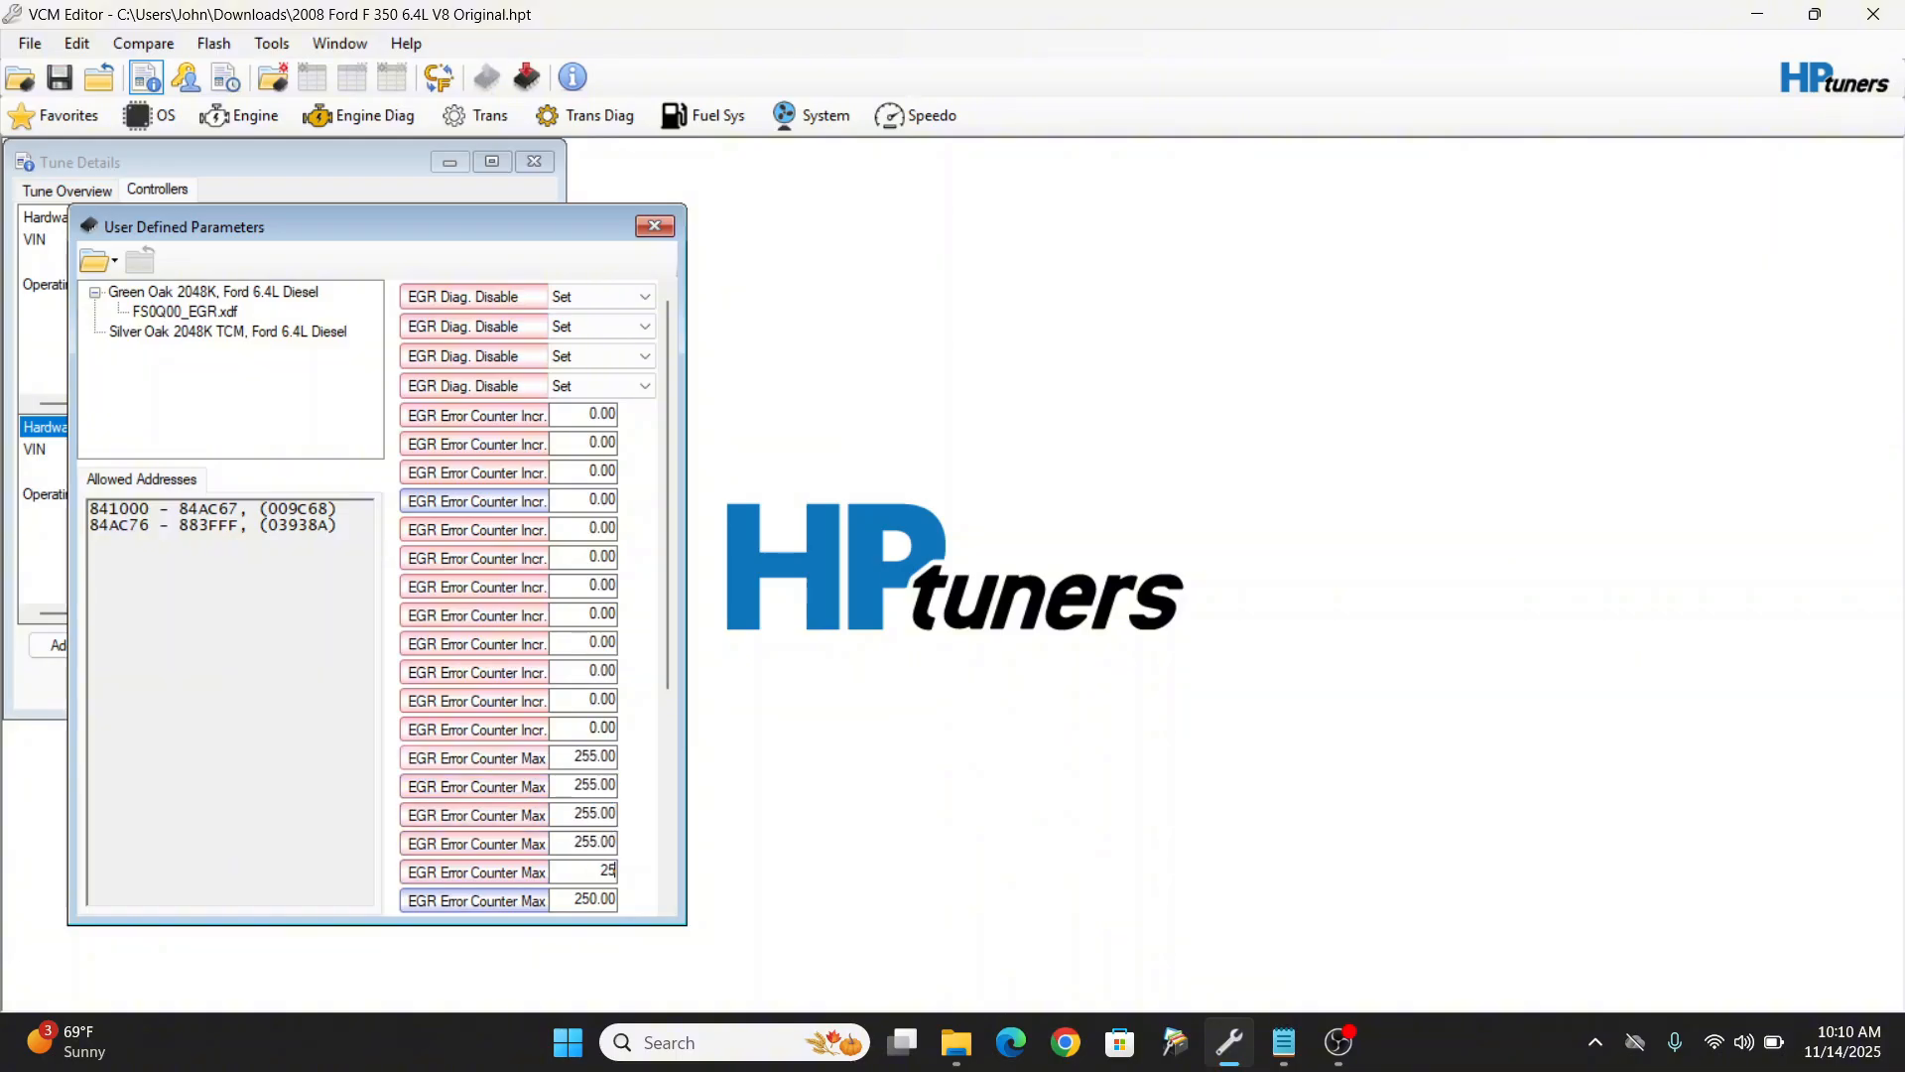
{"action": "type", "text": "5"}
{"action": "key", "text": "Tab"}
{"action": "type", "text": "255"}
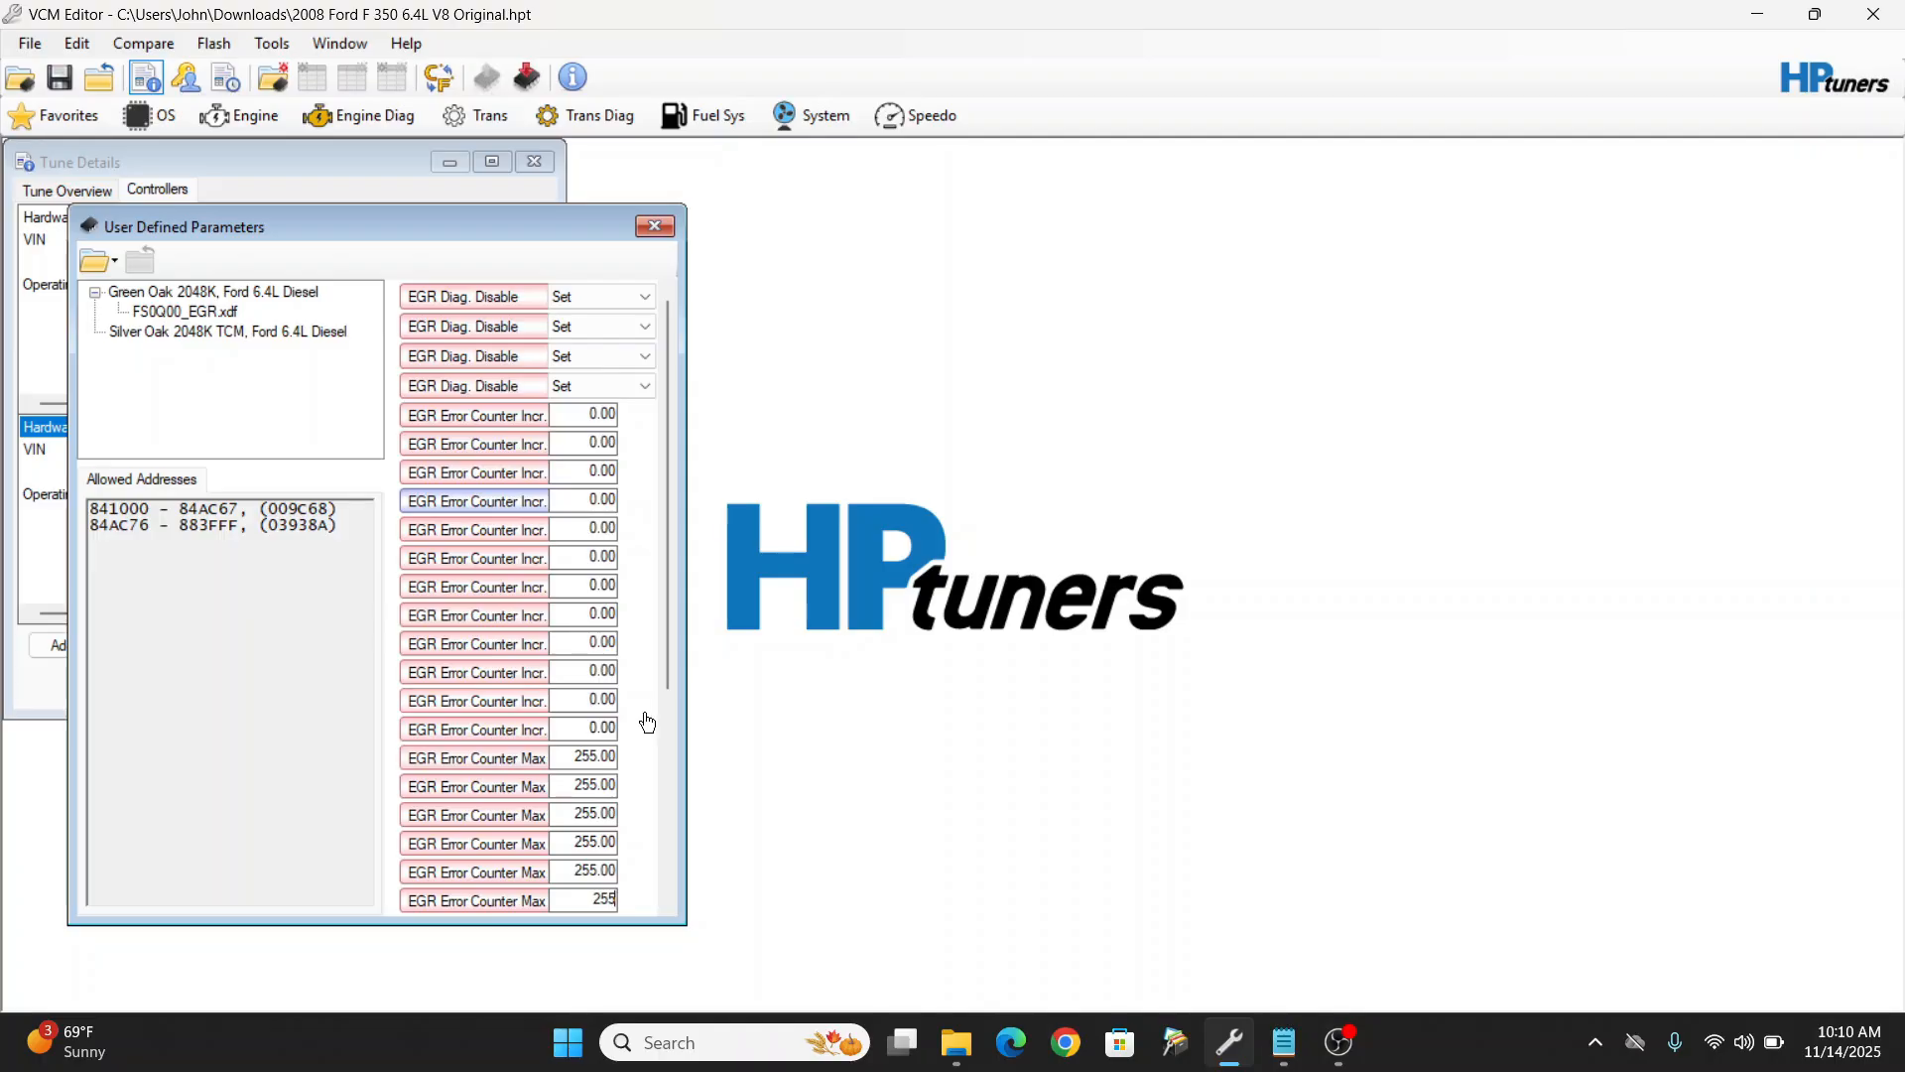
{"action": "left_click_drag", "start_coordinate": [671, 685], "coordinate": [694, 898]}
{"action": "key", "text": "Tab"}
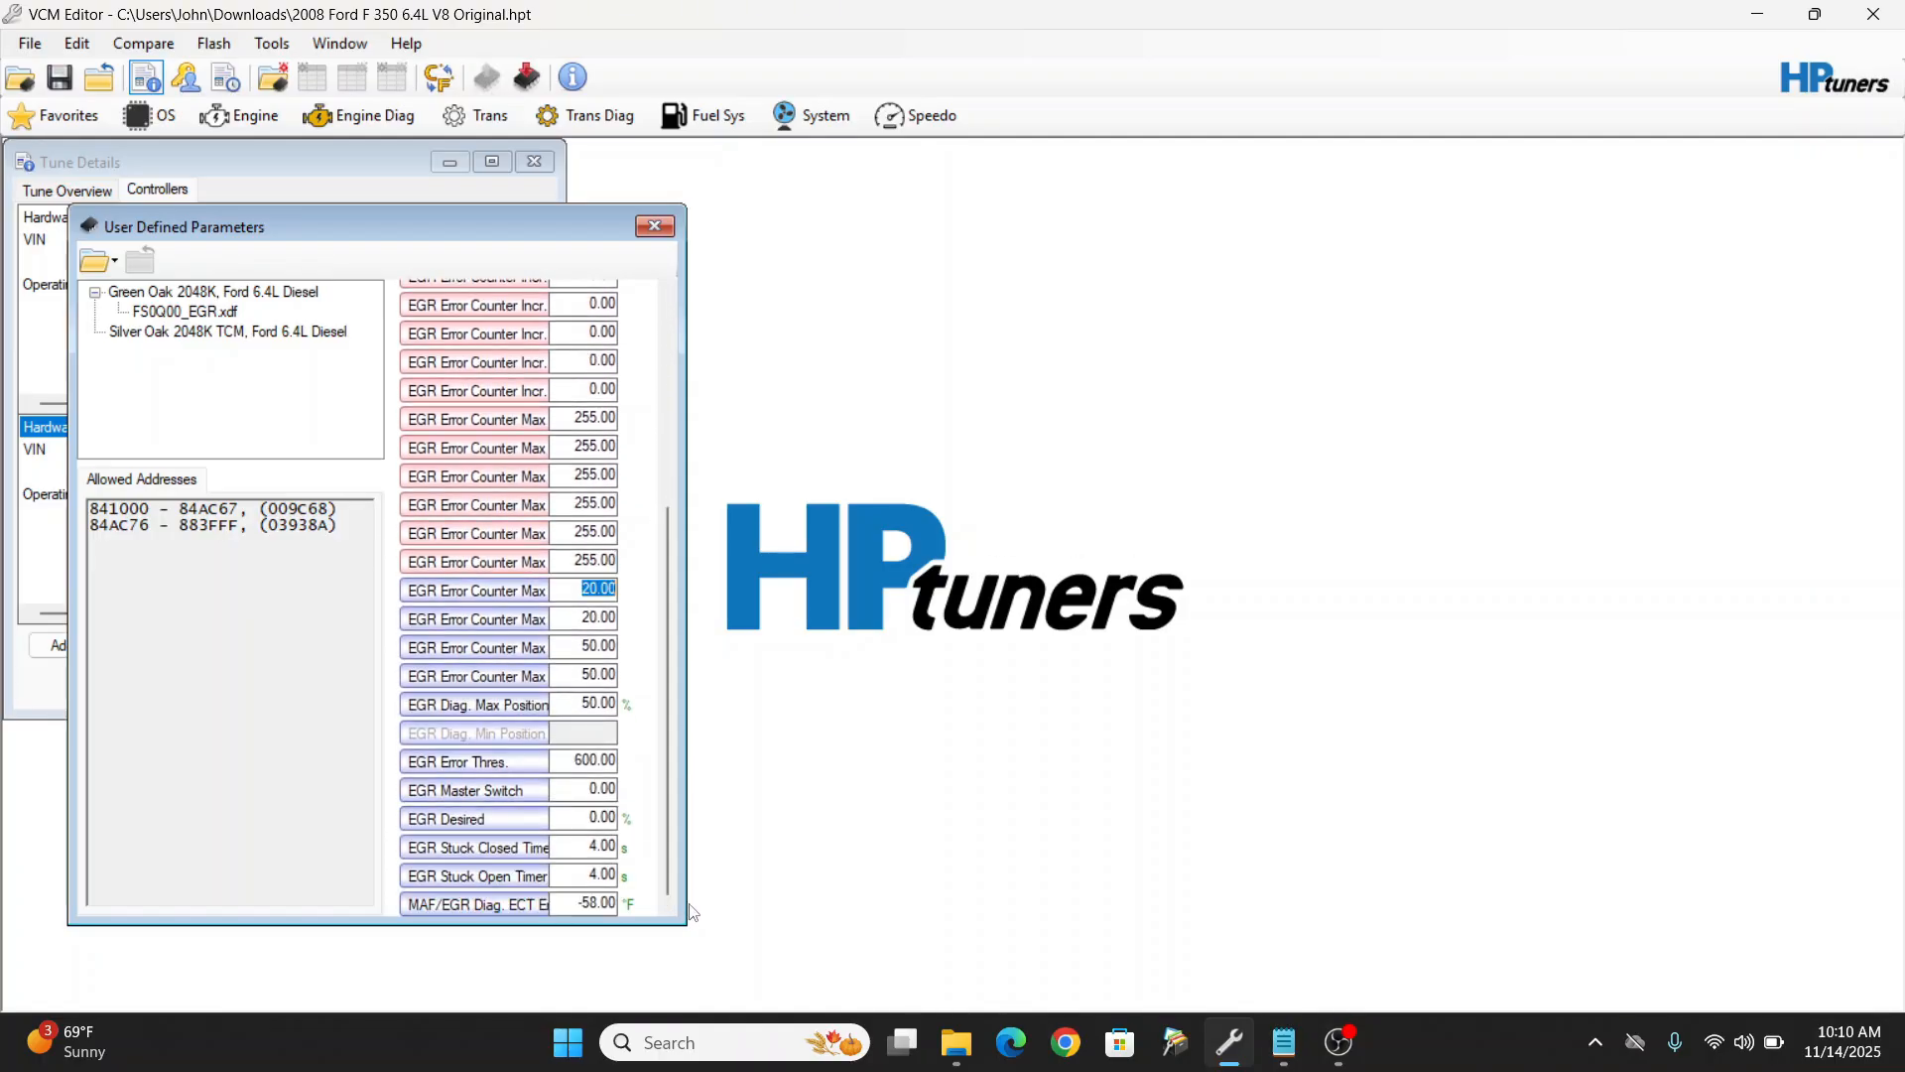
{"action": "type", "text": "255"}
{"action": "key", "text": "Tab"}
{"action": "type", "text": "255"}
{"action": "key", "text": "Tab"}
{"action": "type", "text": "255"}
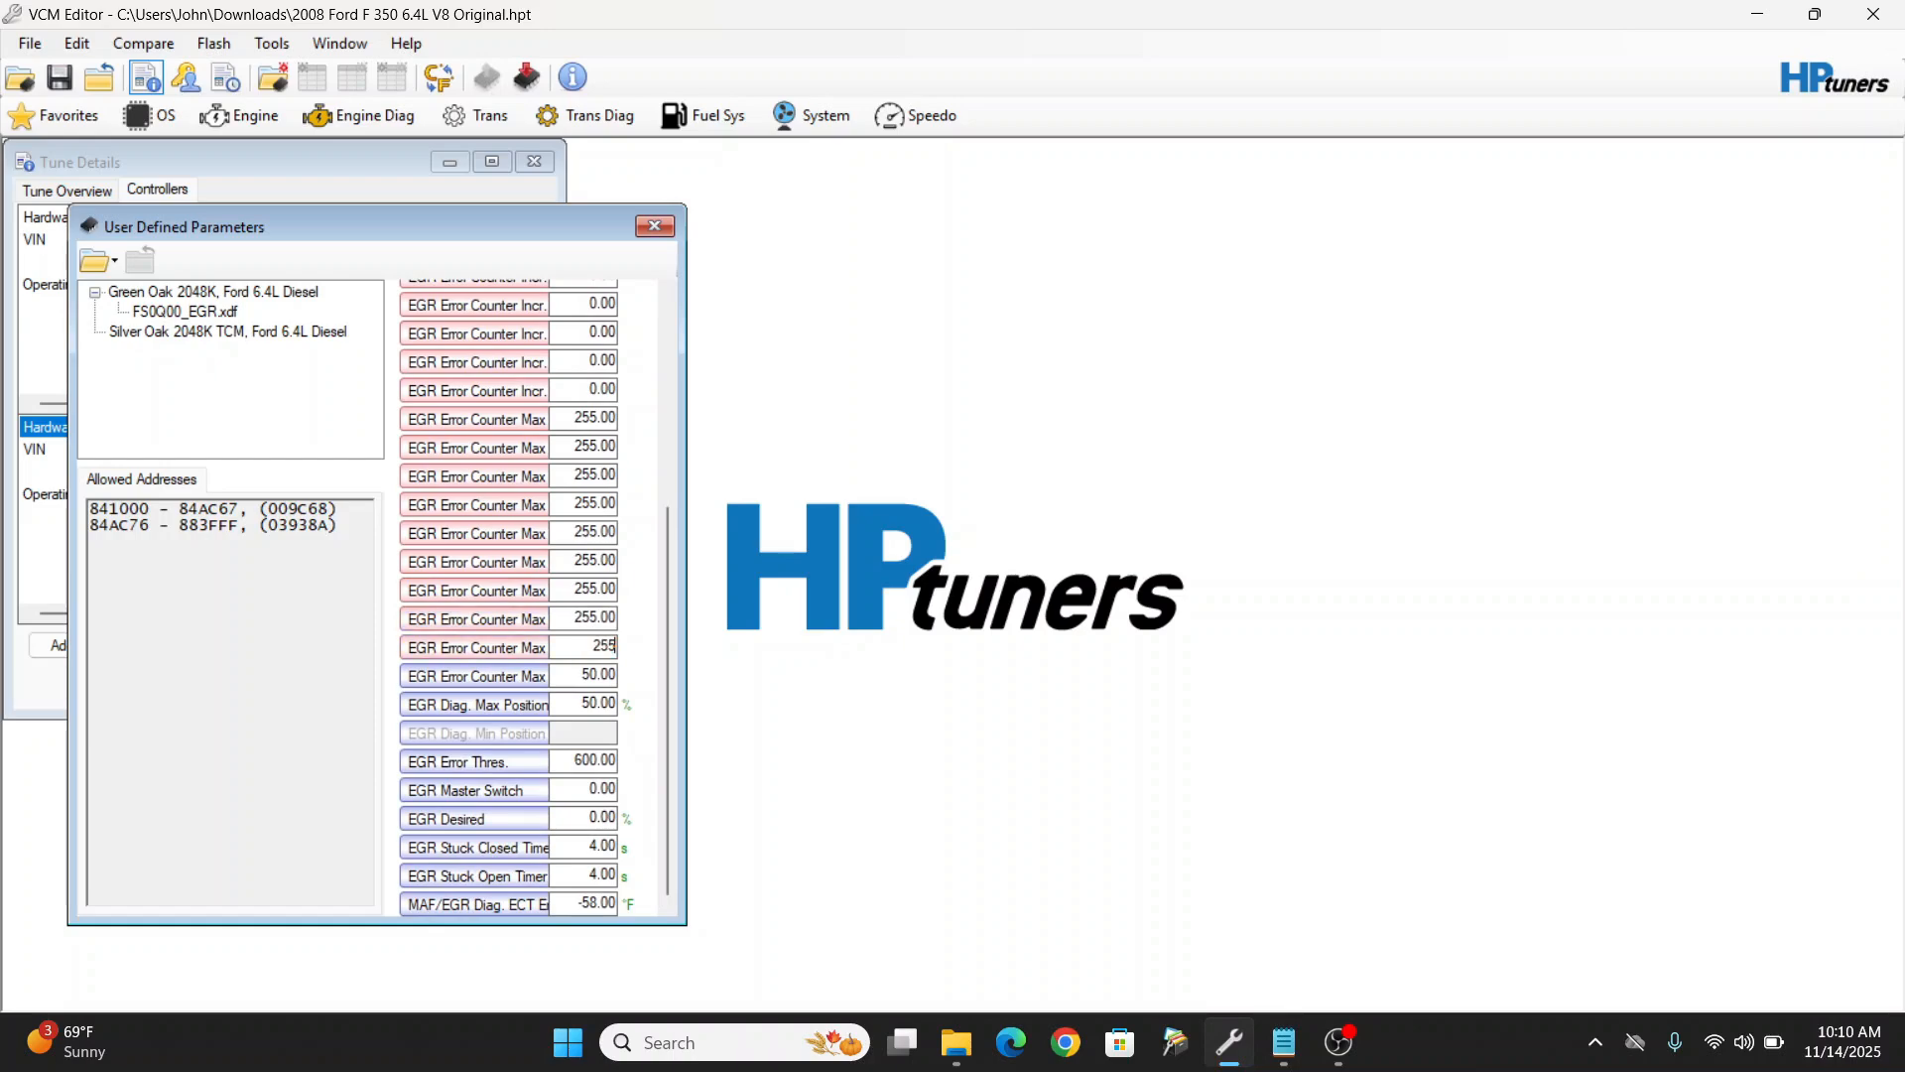
{"action": "key", "text": "Tab"}
{"action": "type", "text": "255"}
{"action": "key", "text": "Tab"}
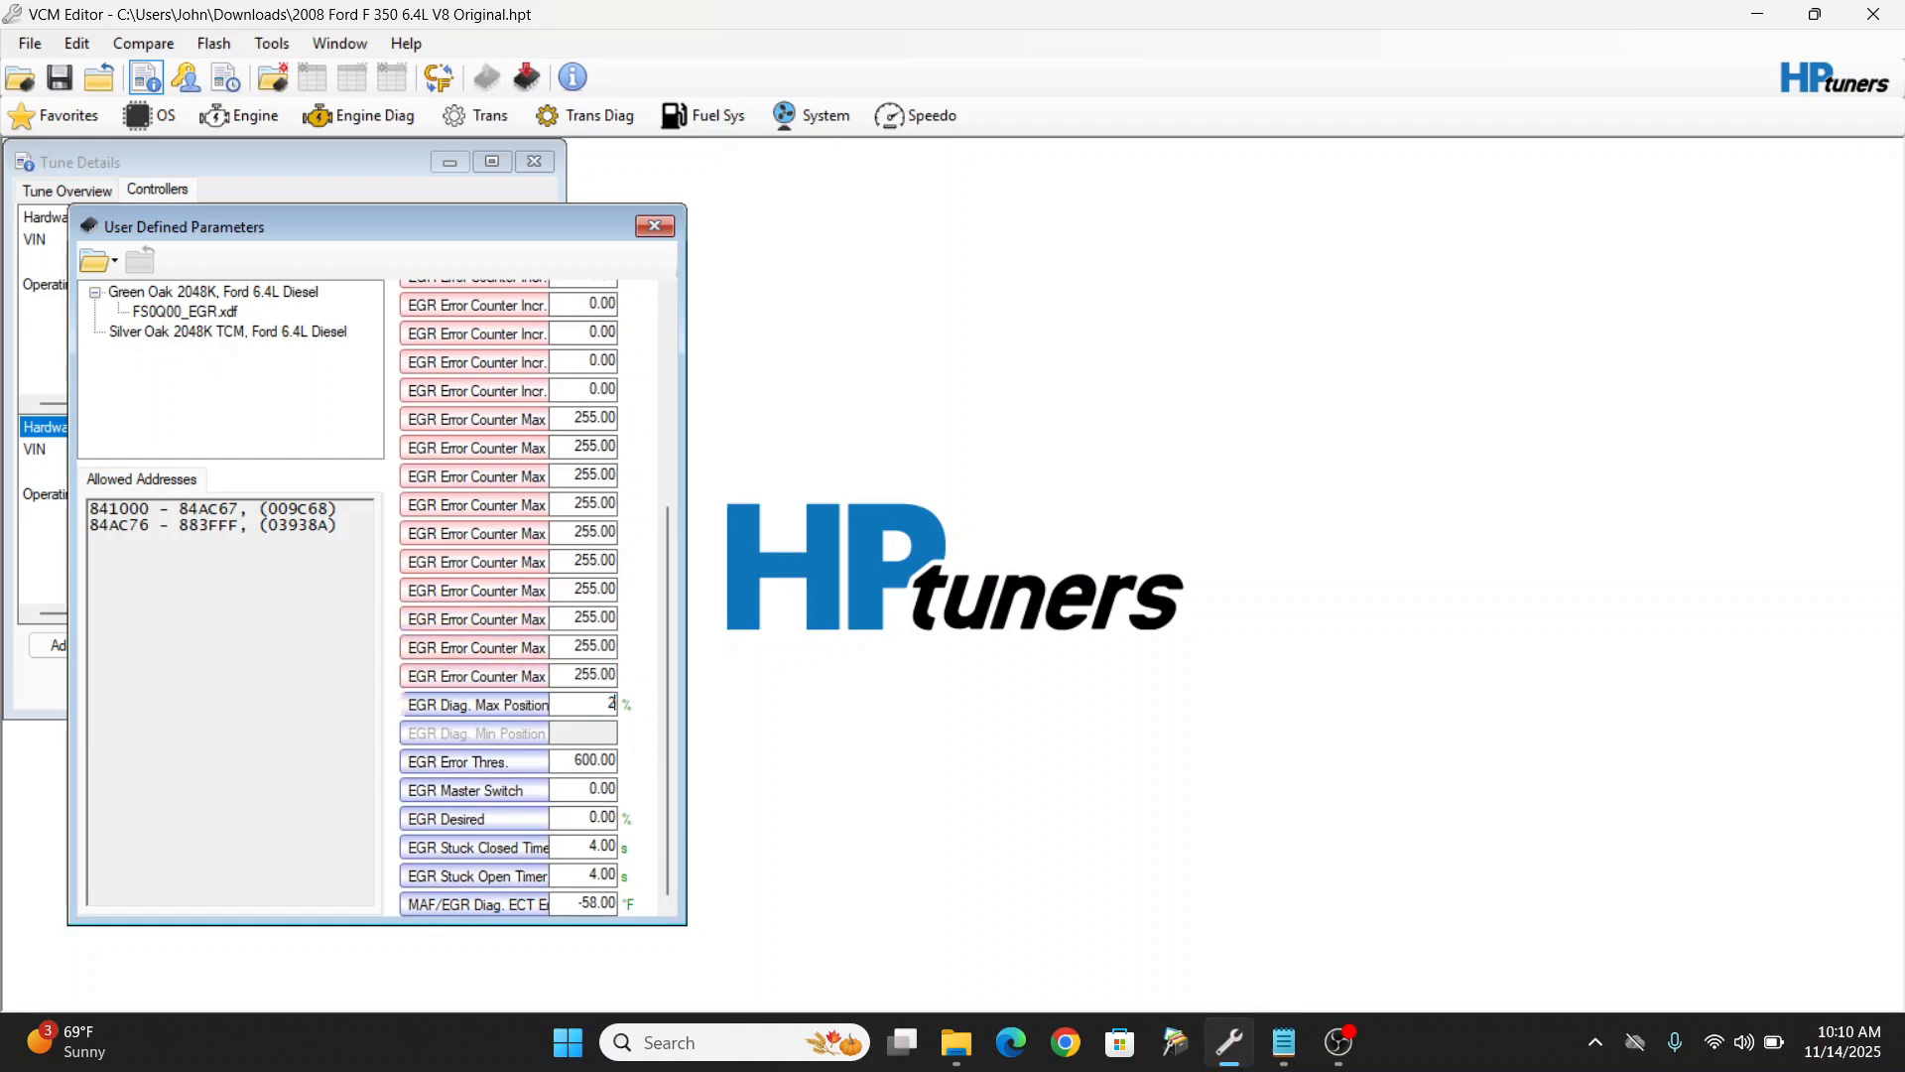
Step: Try 255 for the EGR Diag. Max Position and replace it with 0 %
{"action": "type", "text": "255"}
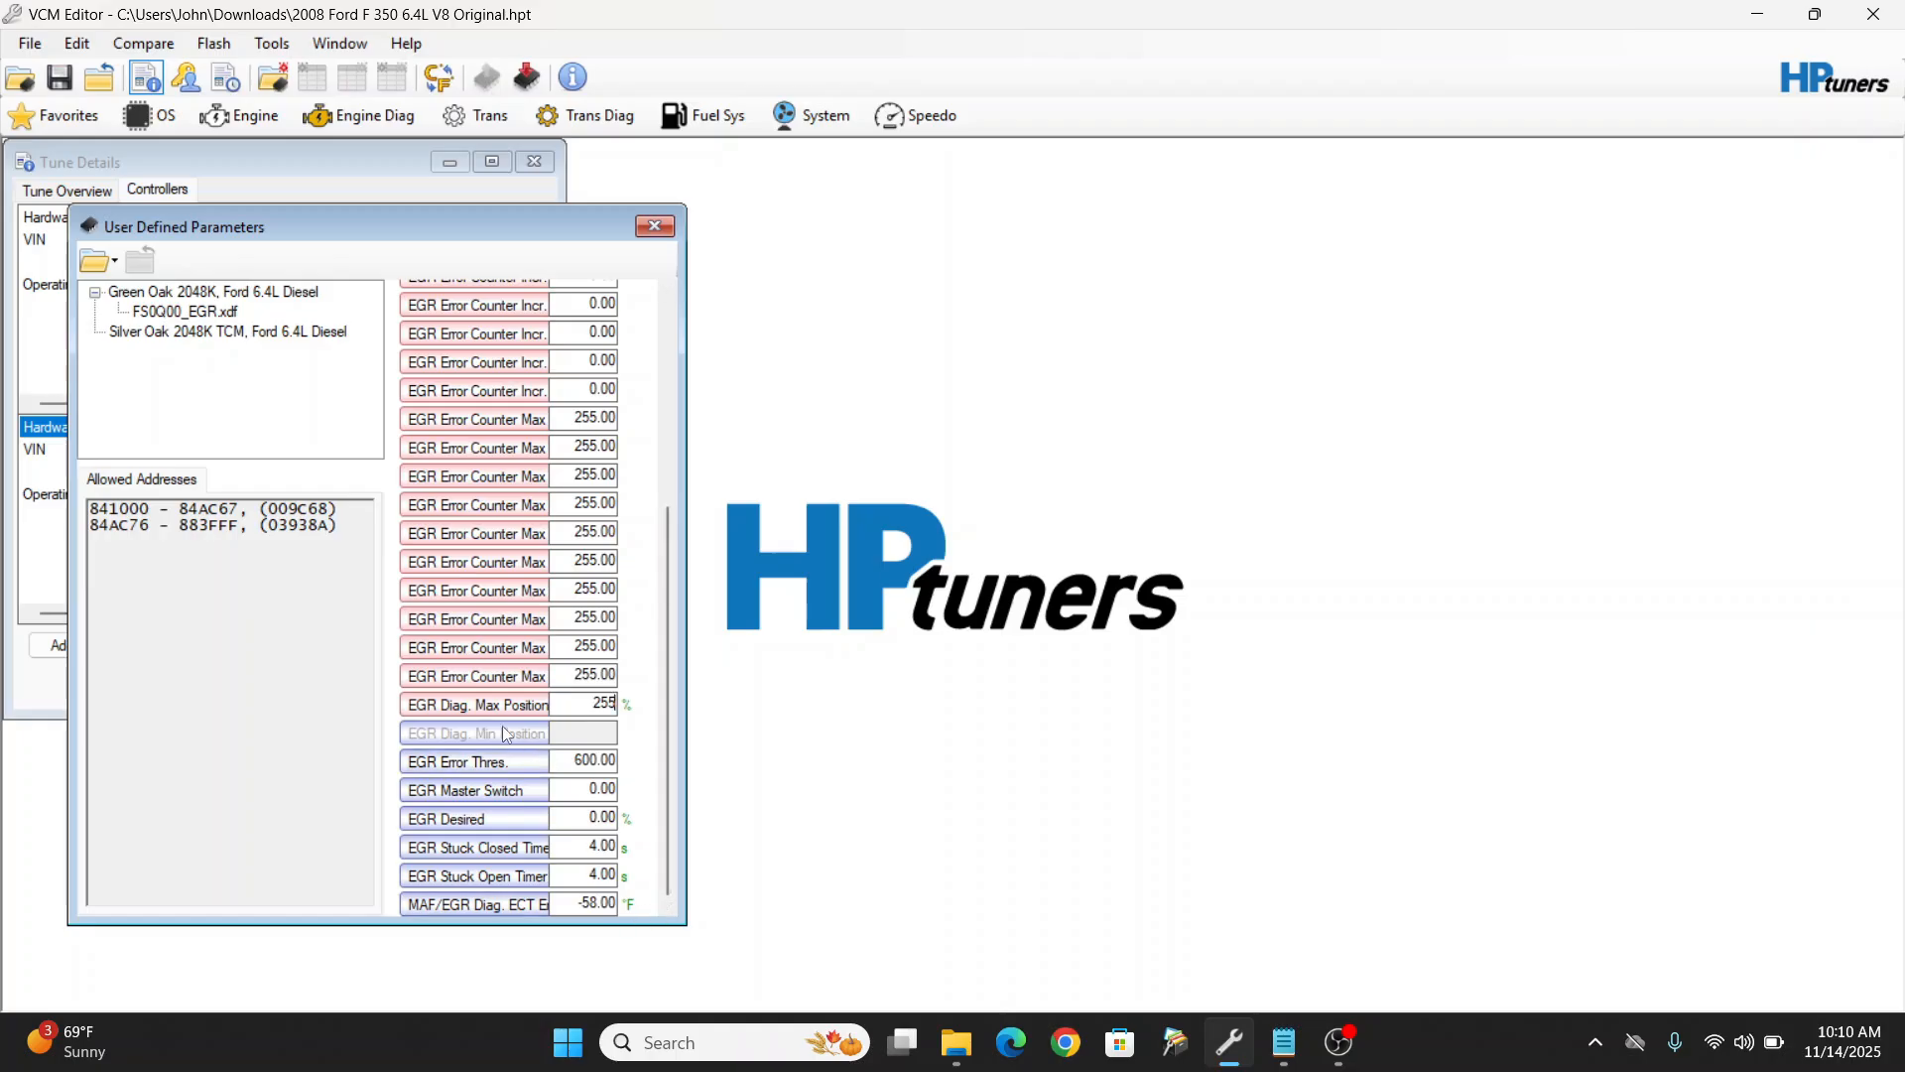
{"action": "double_click", "coordinate": [599, 706]}
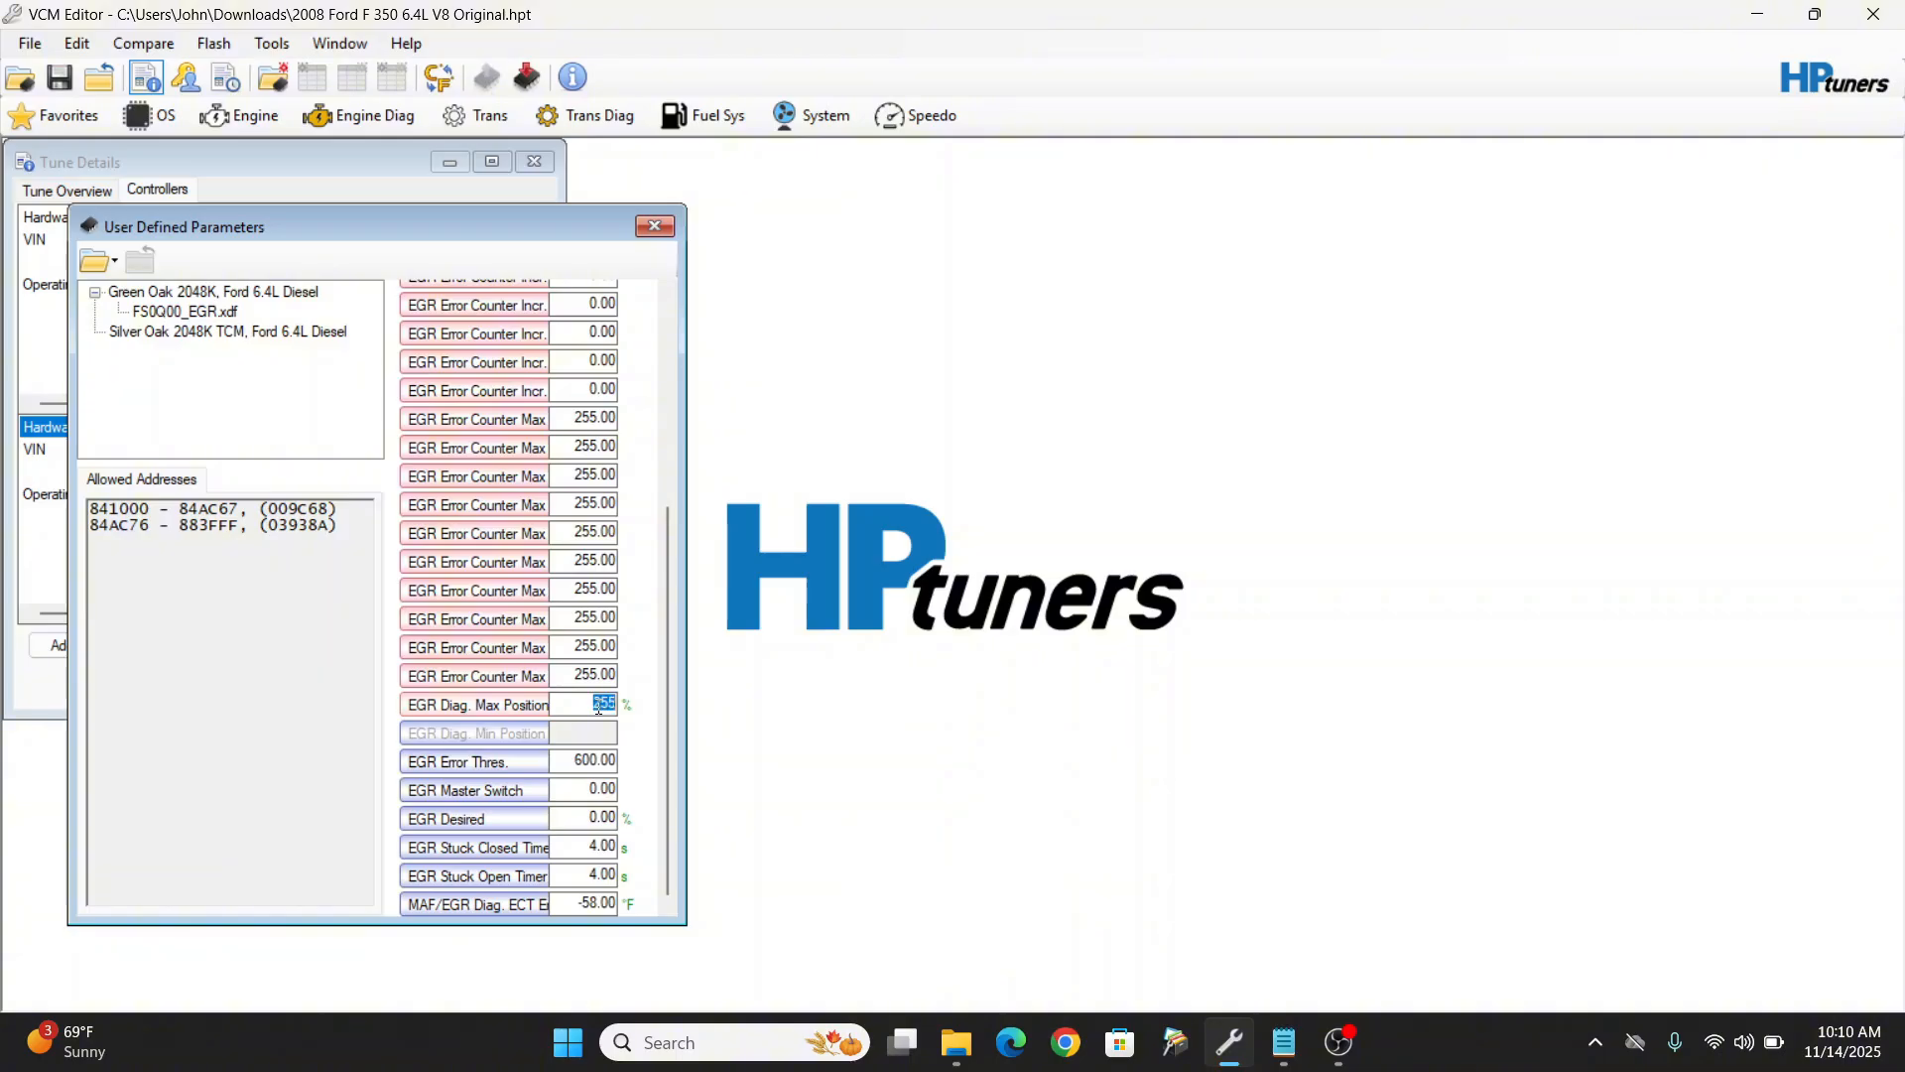
{"action": "type", "text": "0"}
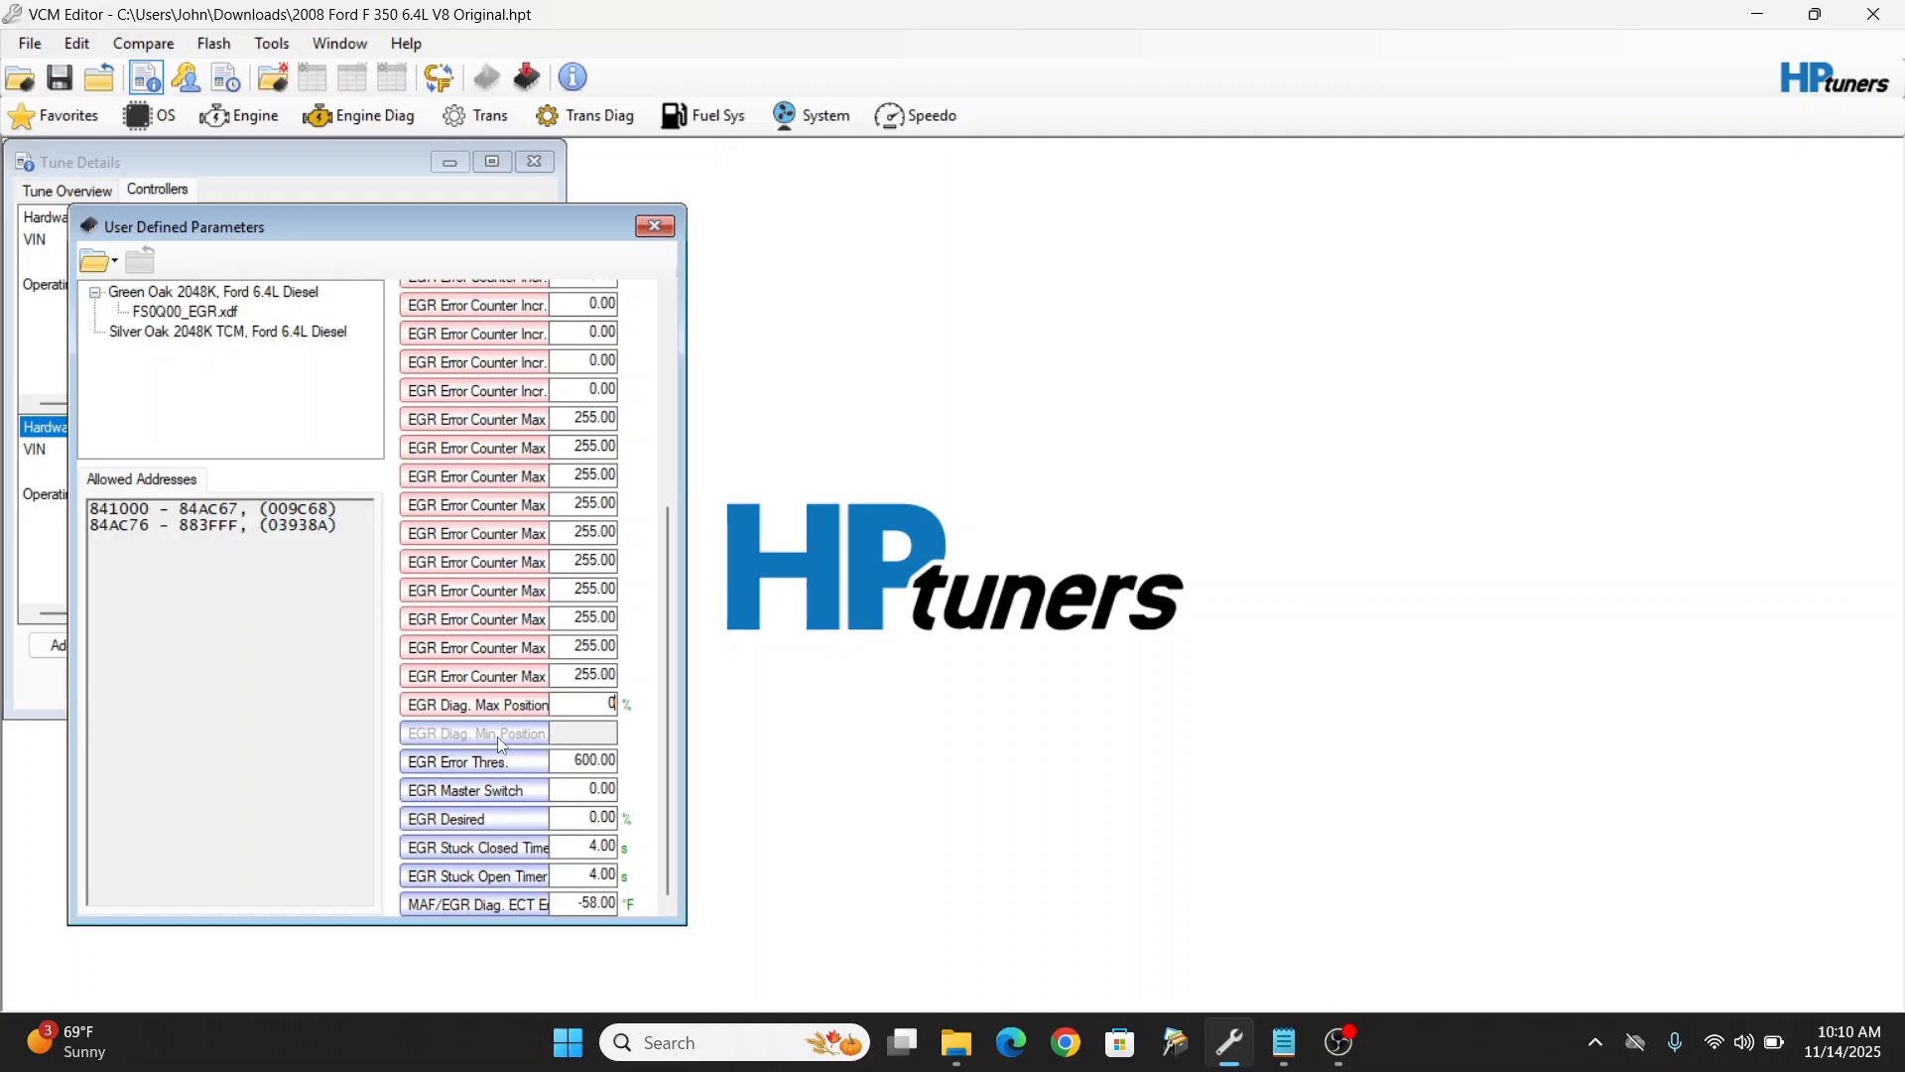
Step: Set the EGR Error Thres. to 65535 and the EGR Master Switch to 4
{"action": "left_click", "coordinate": [575, 762]}
{"action": "type", "text": "66"}
{"action": "key", "text": "BackSpace"}
{"action": "type", "text": "5535"}
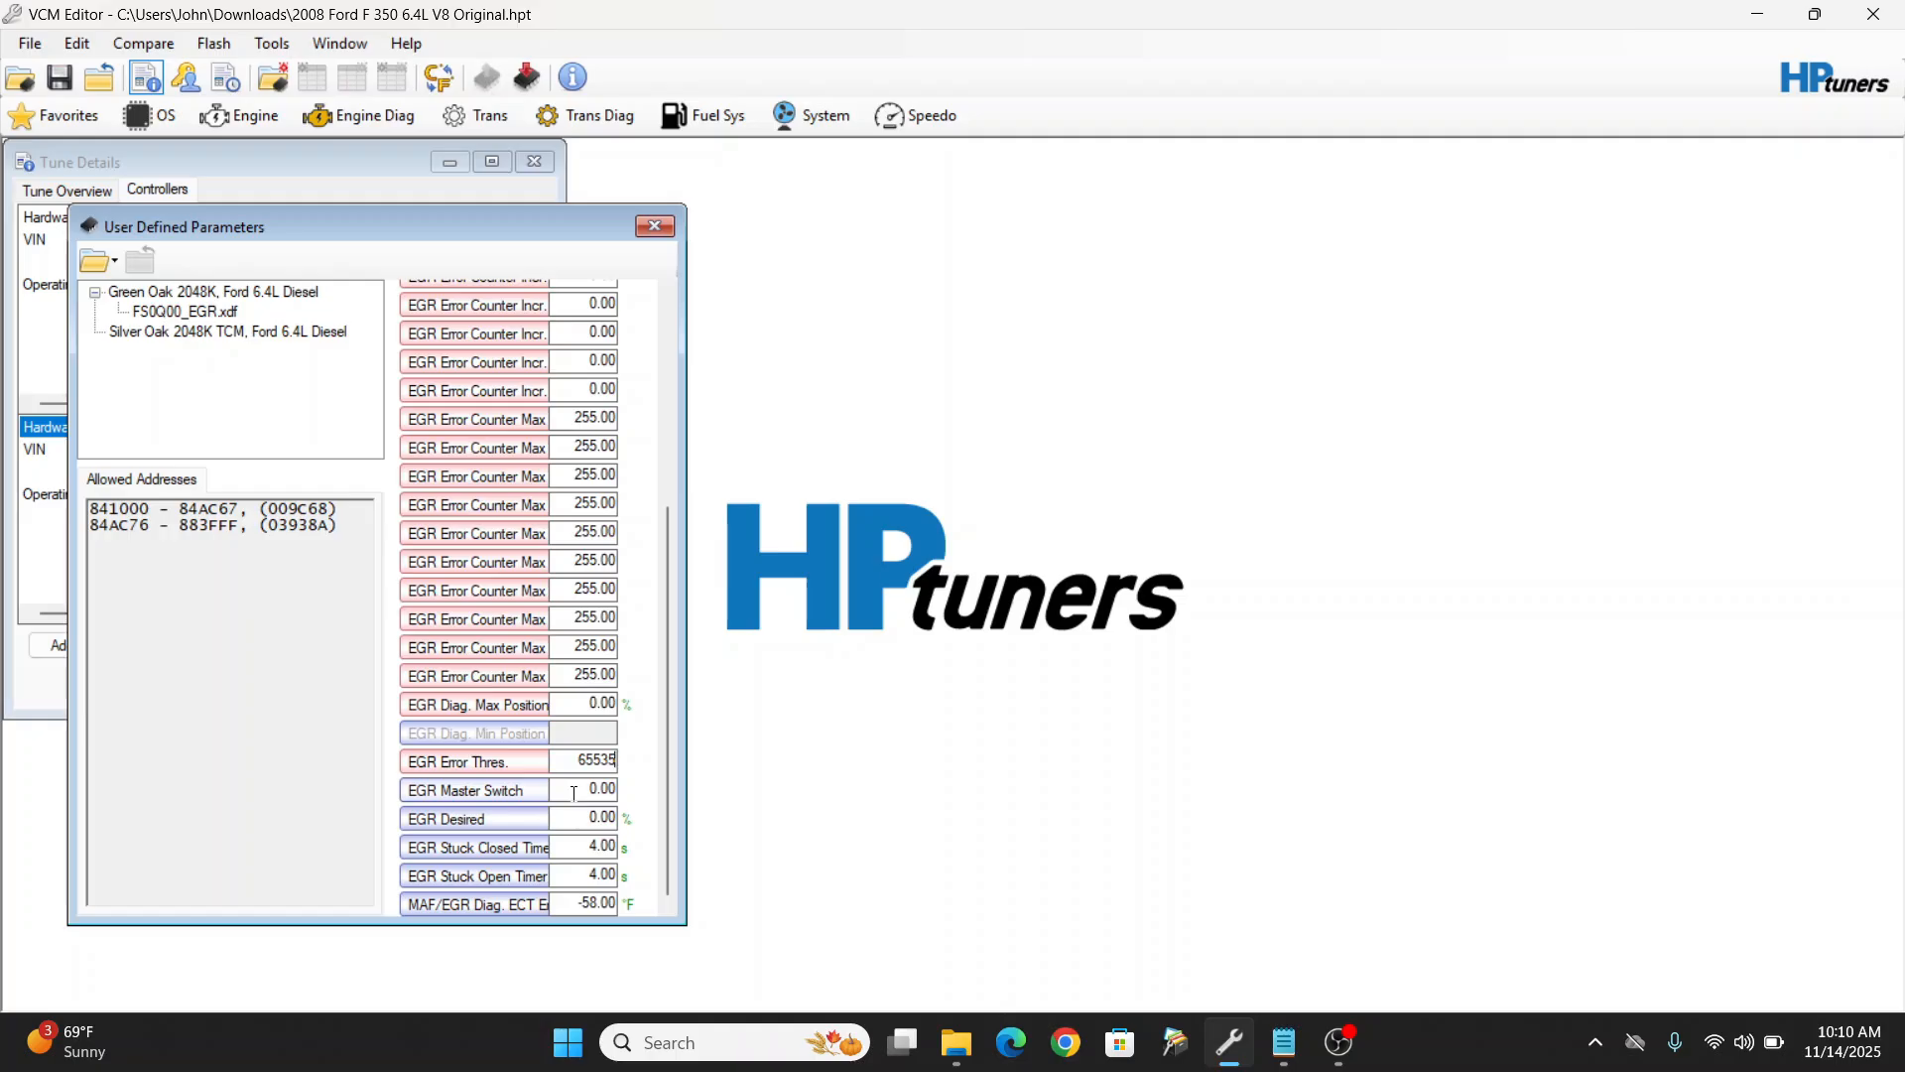
{"action": "left_click", "coordinate": [575, 794]}
{"action": "type", "text": "4"}
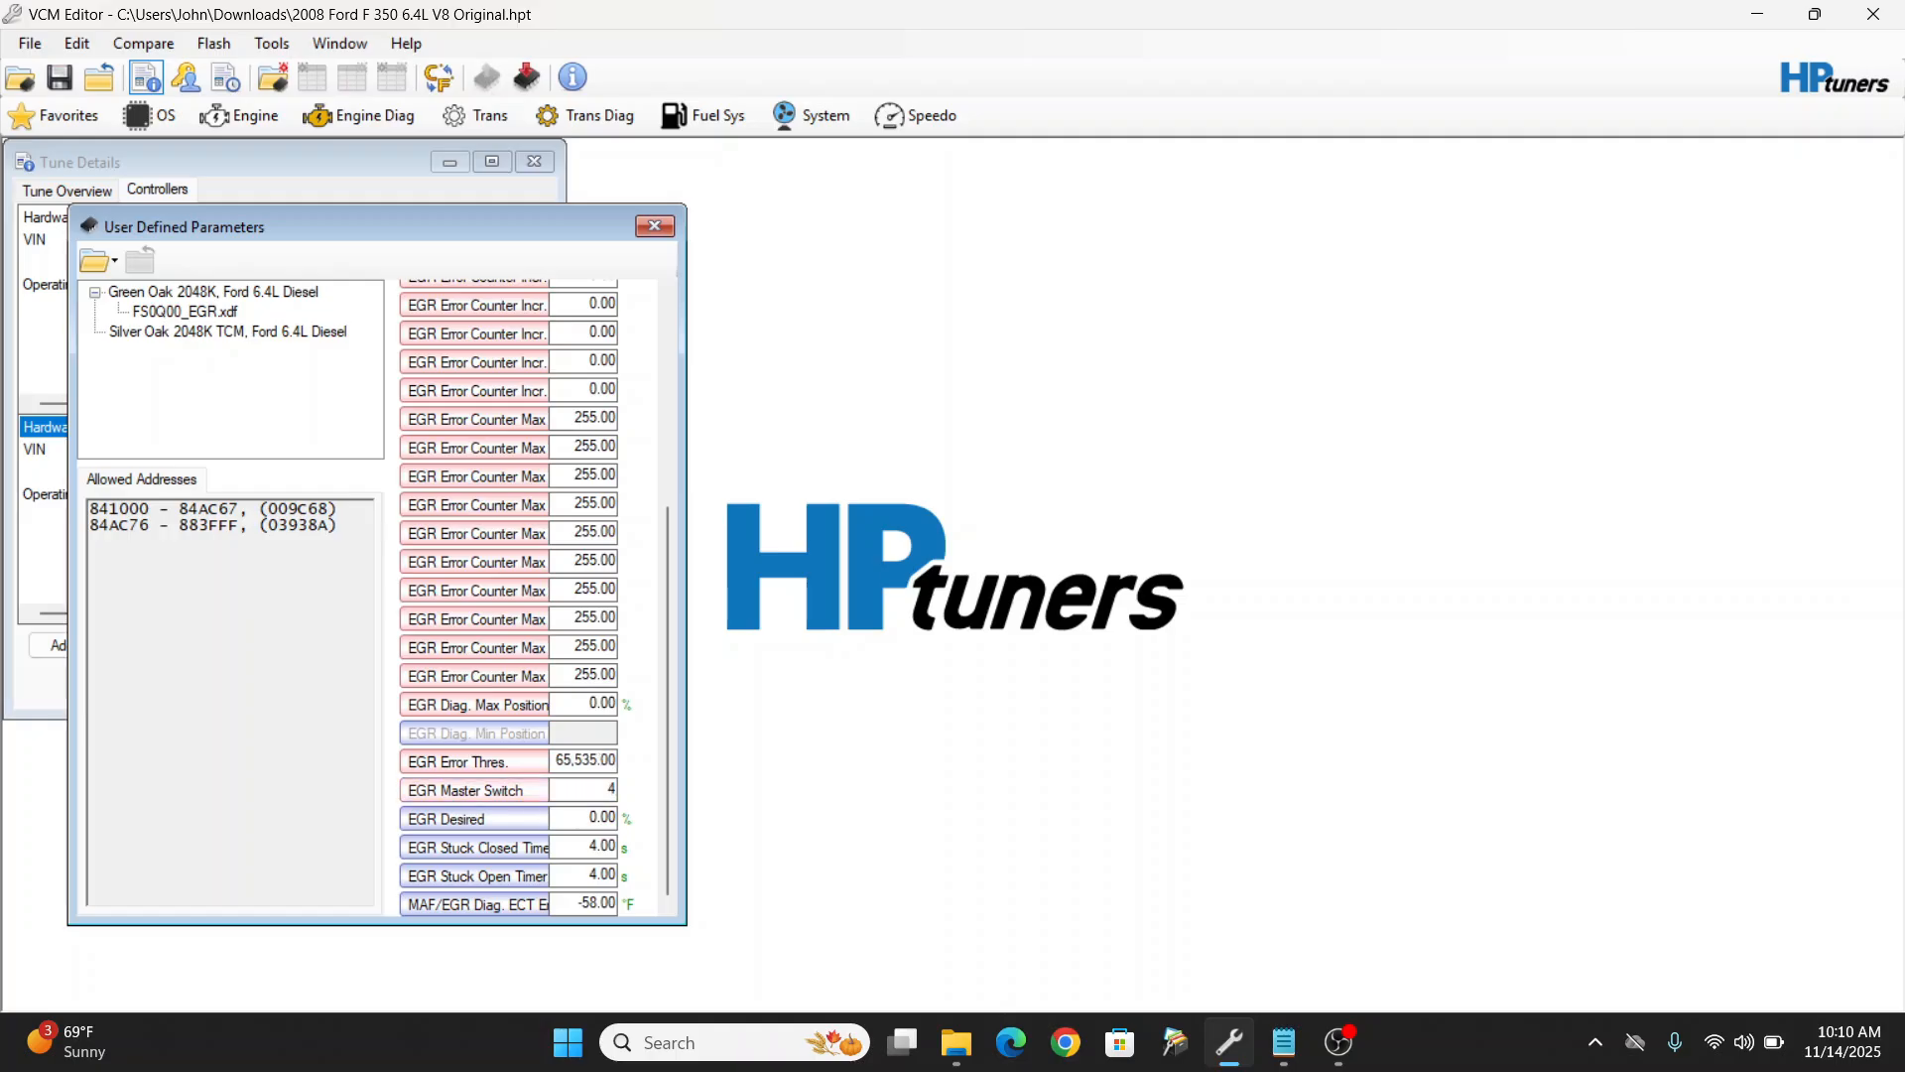
Step: Try an EGR Desired value of 100 % and set it back to 0 %
{"action": "left_click", "coordinate": [568, 821]}
{"action": "type", "text": "0"}
{"action": "type", "text": "100"}
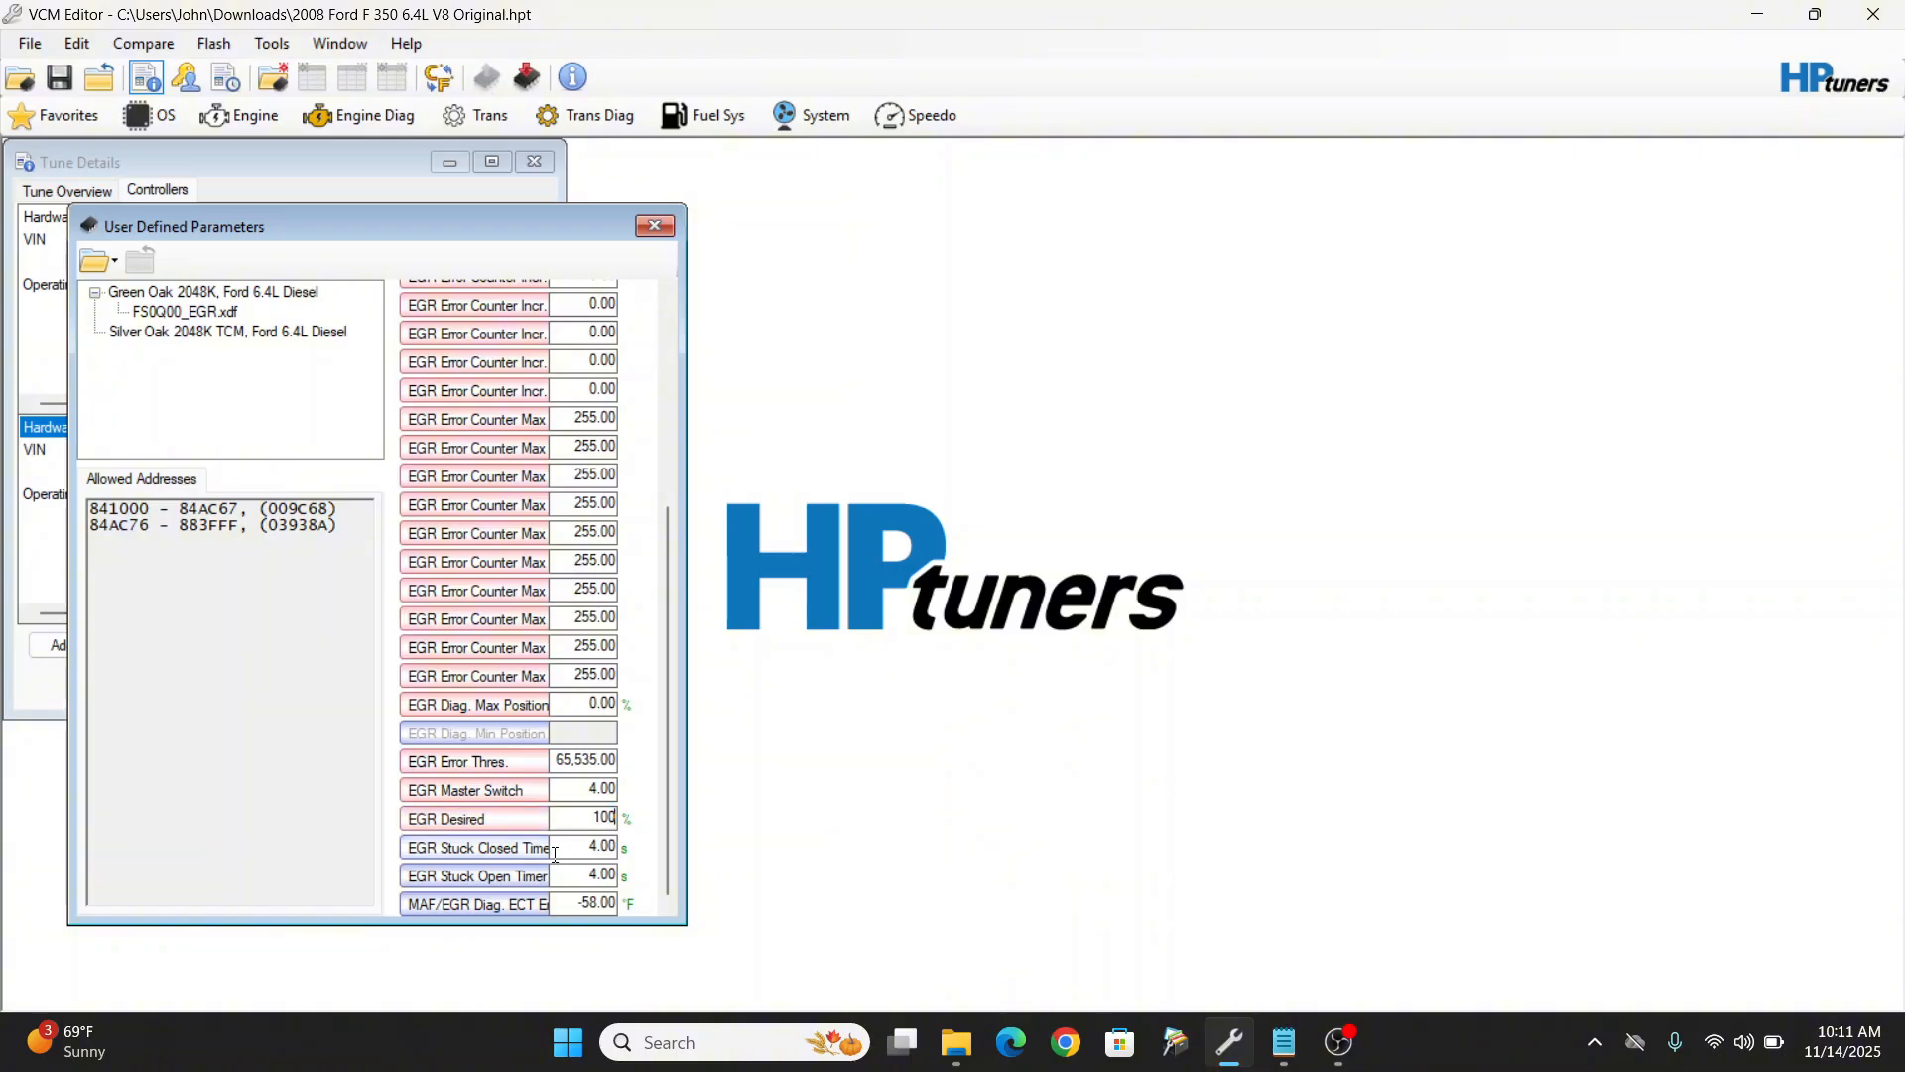
{"action": "left_click", "coordinate": [556, 854]}
{"action": "type", "text": "5000"}
{"action": "left_click", "coordinate": [589, 847]}
{"action": "double_click", "coordinate": [573, 819]}
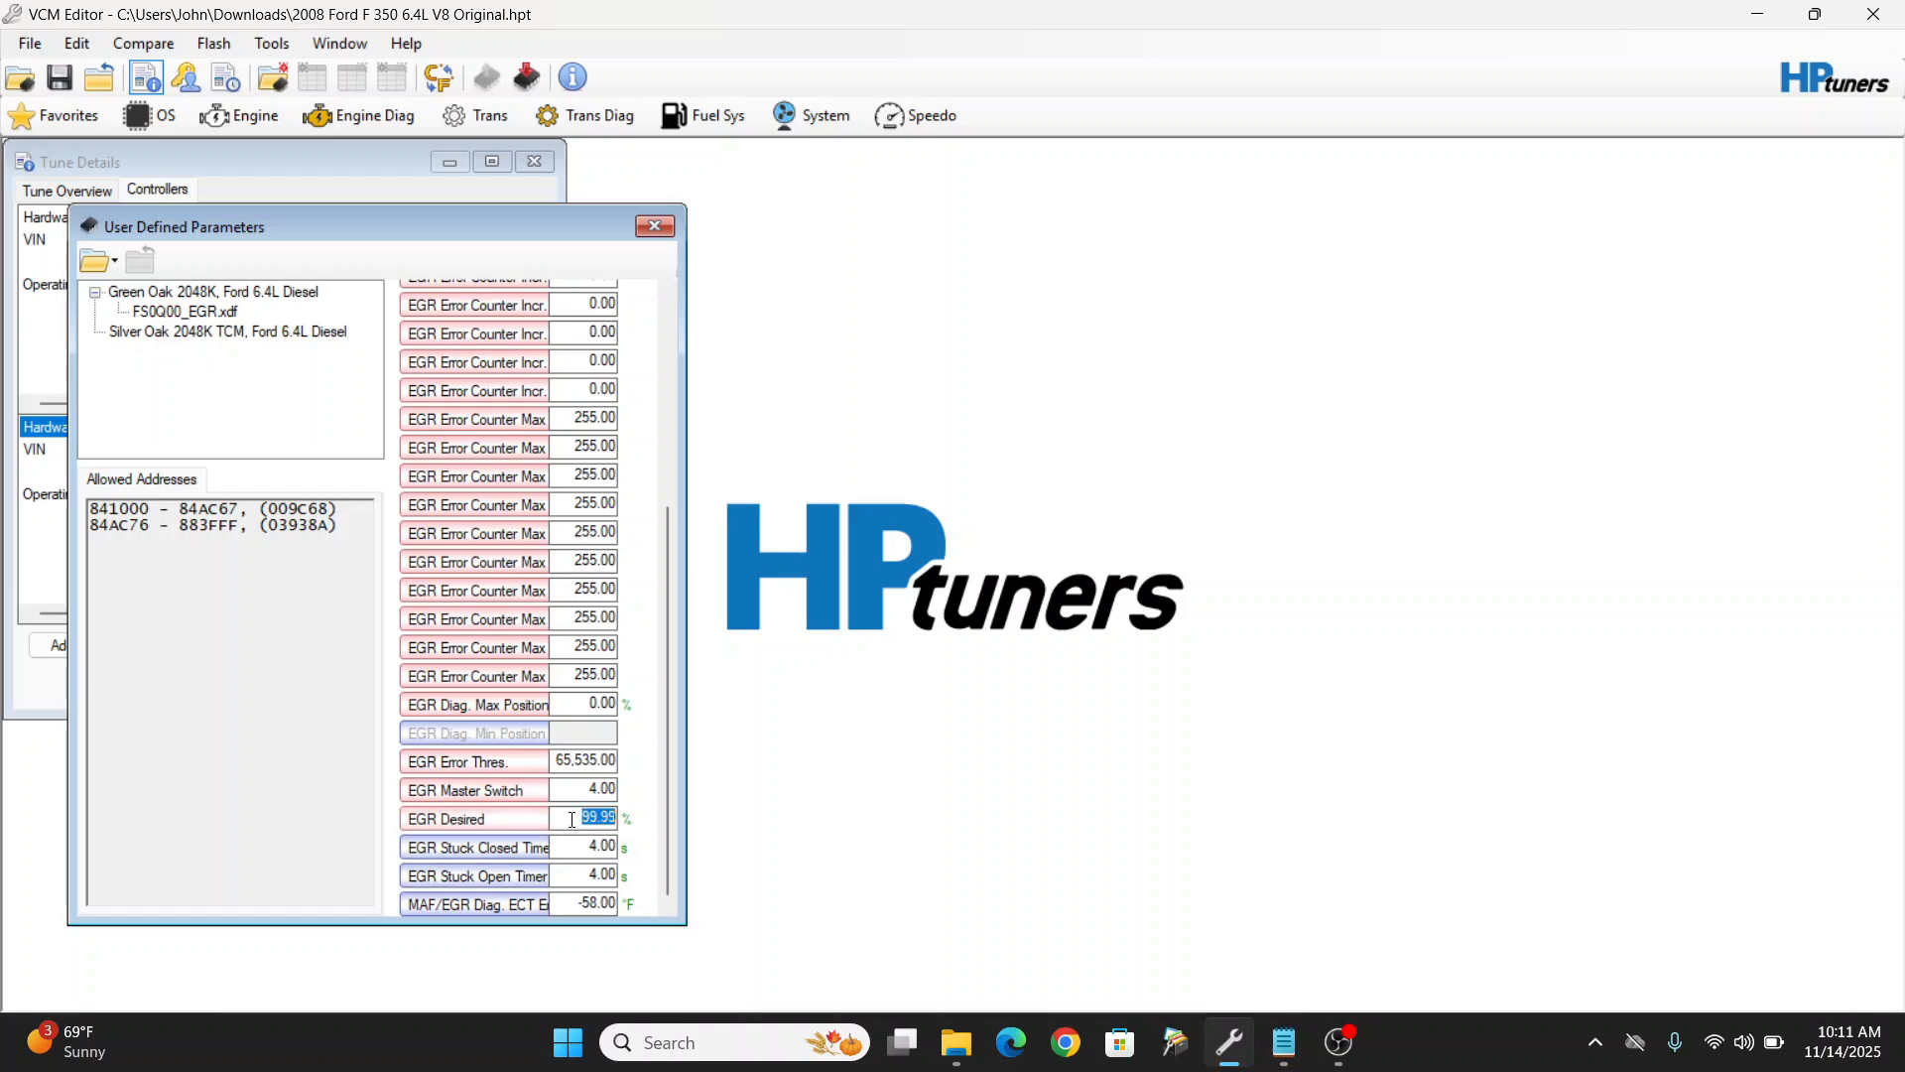
{"action": "type", "text": "0"}
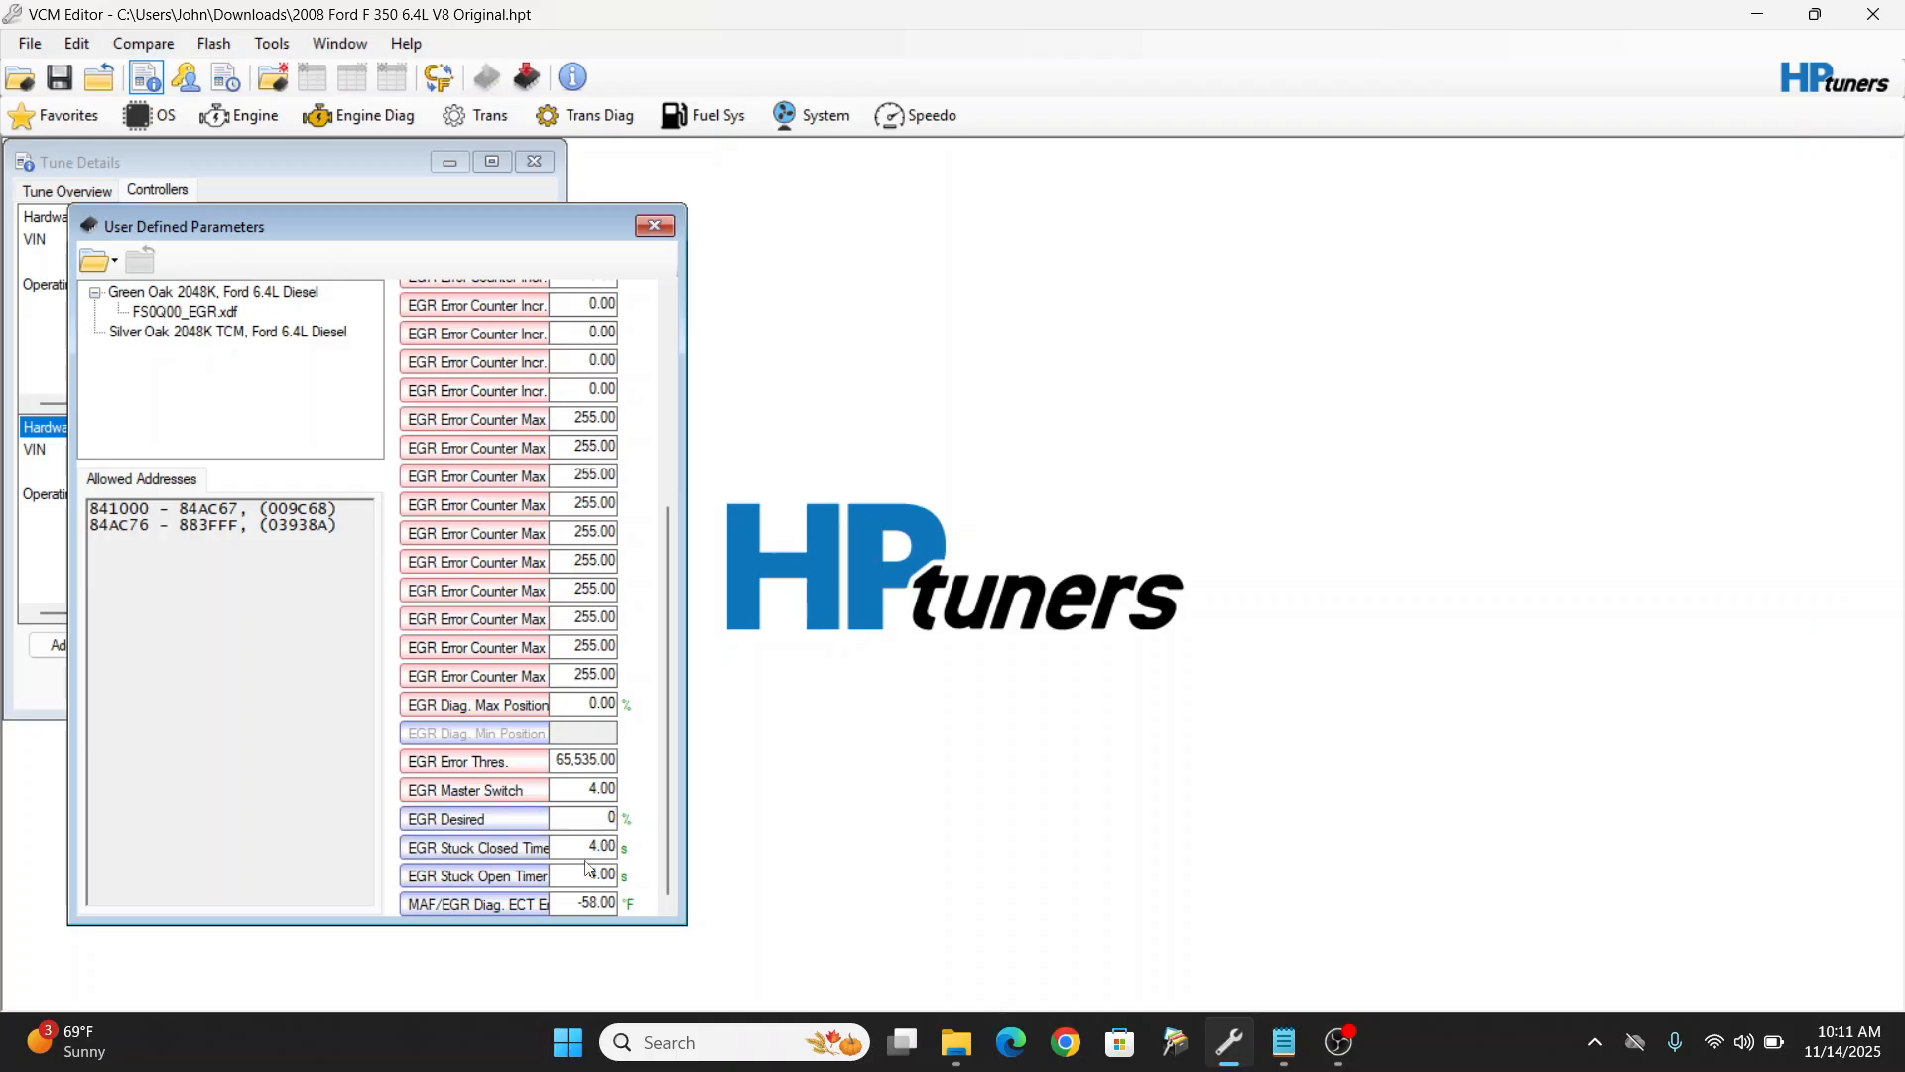
Step: Set the EGR Stuck Closed Time to 65535 s
{"action": "left_click", "coordinate": [580, 850]}
{"action": "double_click", "coordinate": [568, 846]}
{"action": "type", "text": "66"}
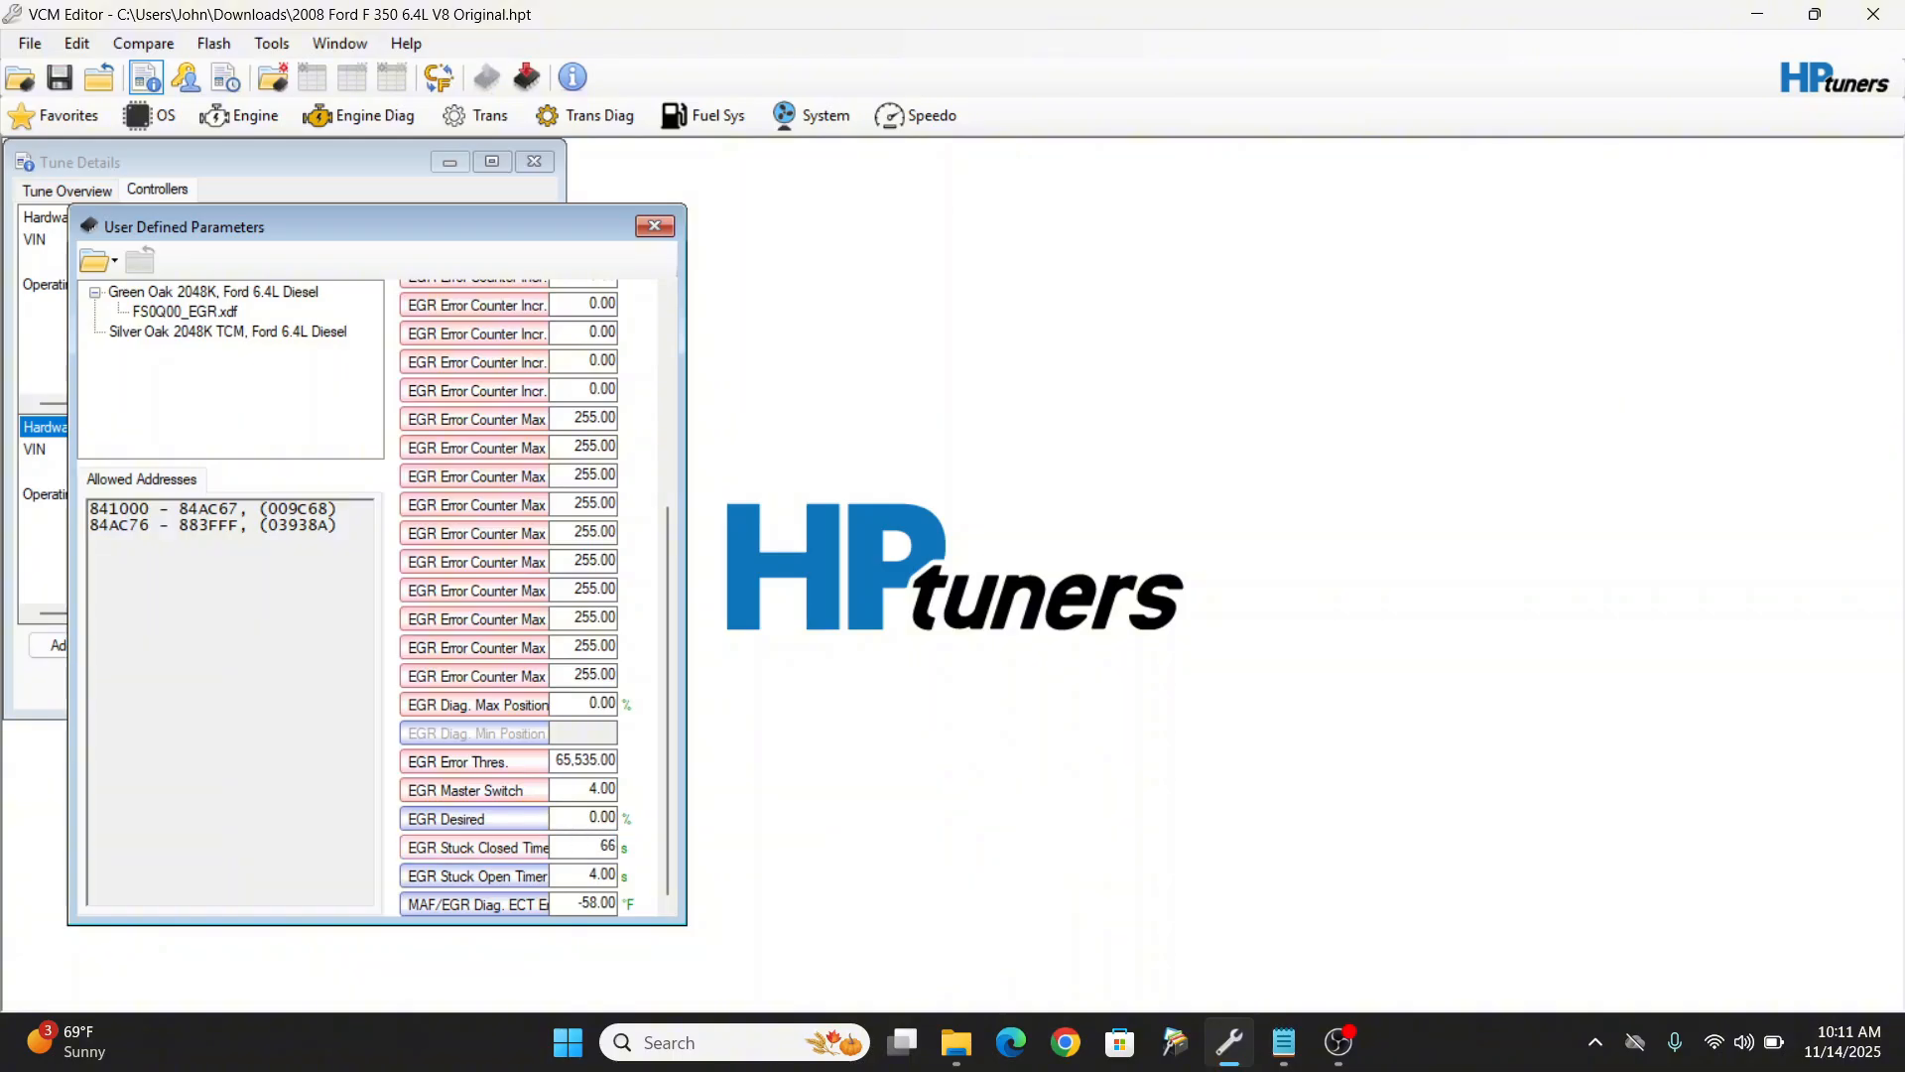
{"action": "type", "text": "5535"}
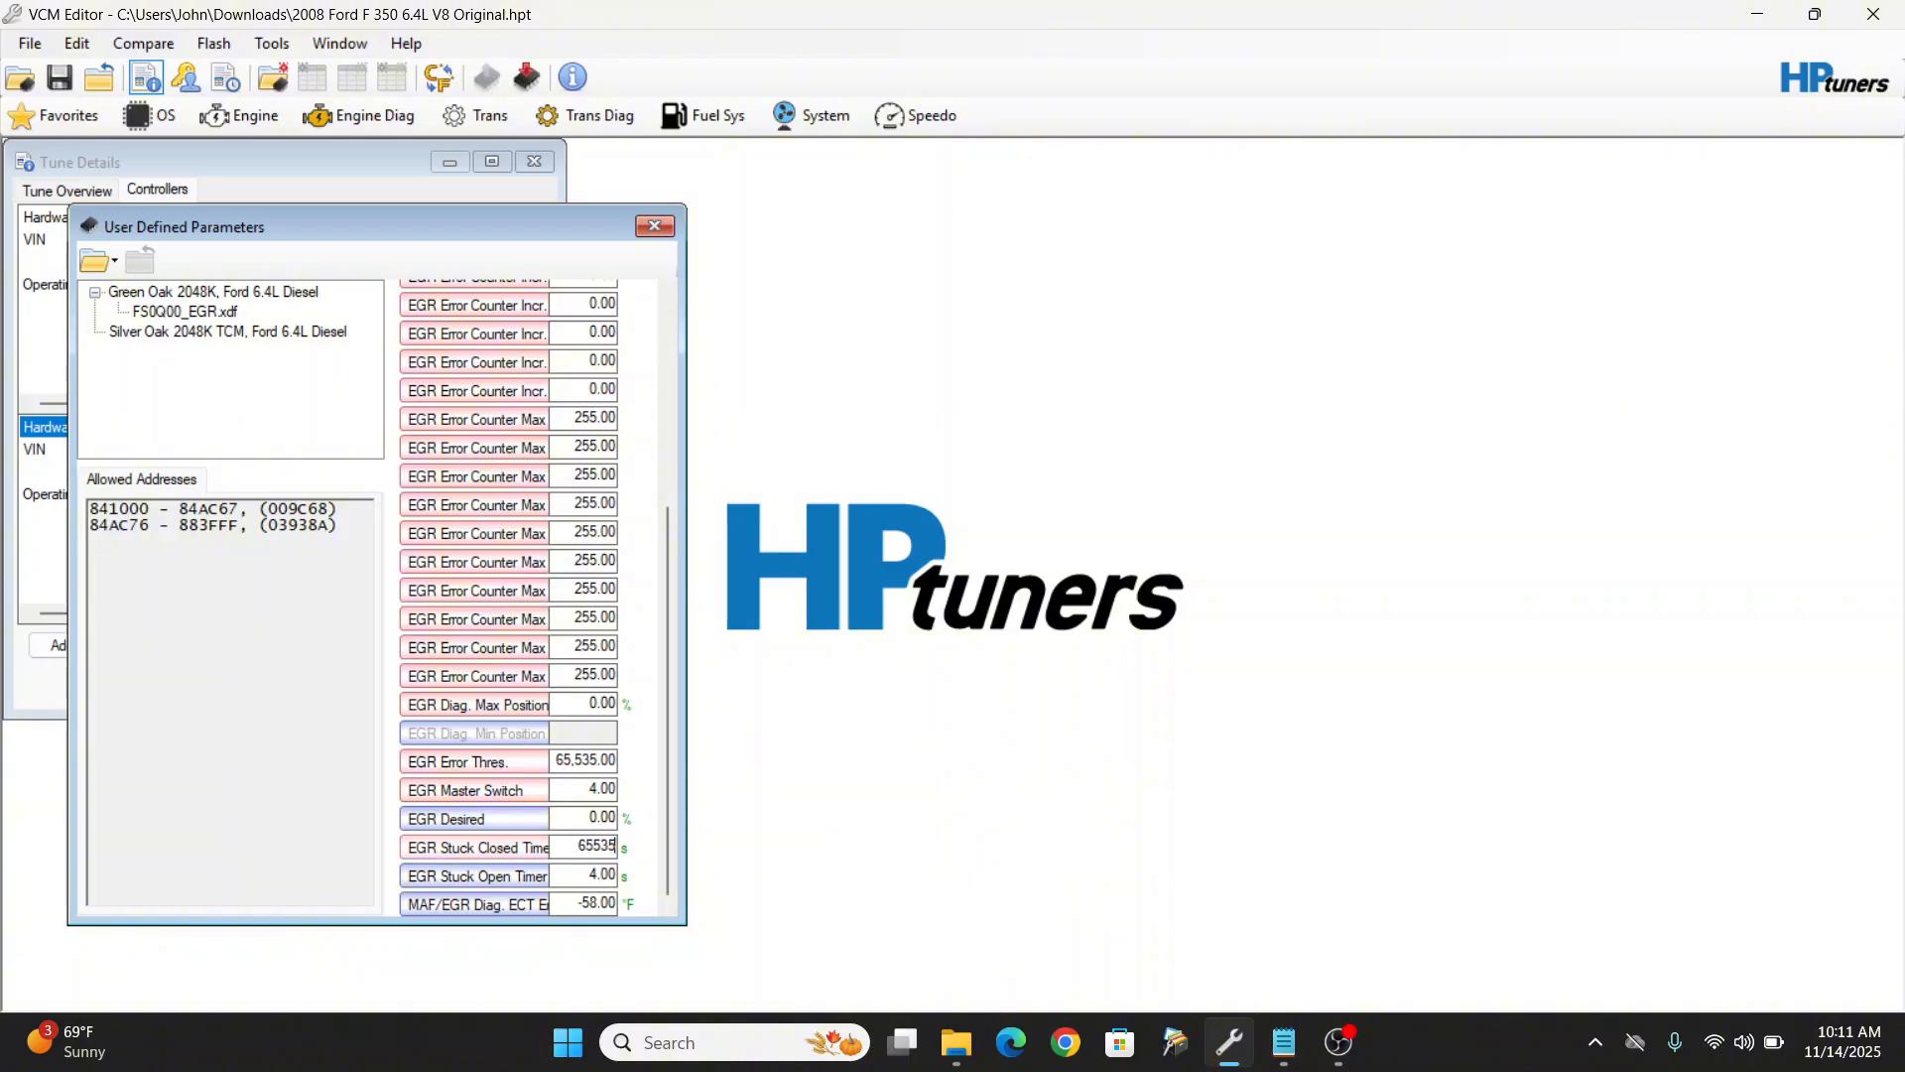
Step: Set the EGR Stuck Open Timer to 65535 s and the MAF/EGR Diag. ECT parameter to 400 °F
{"action": "double_click", "coordinate": [582, 878]}
{"action": "type", "text": "6"}
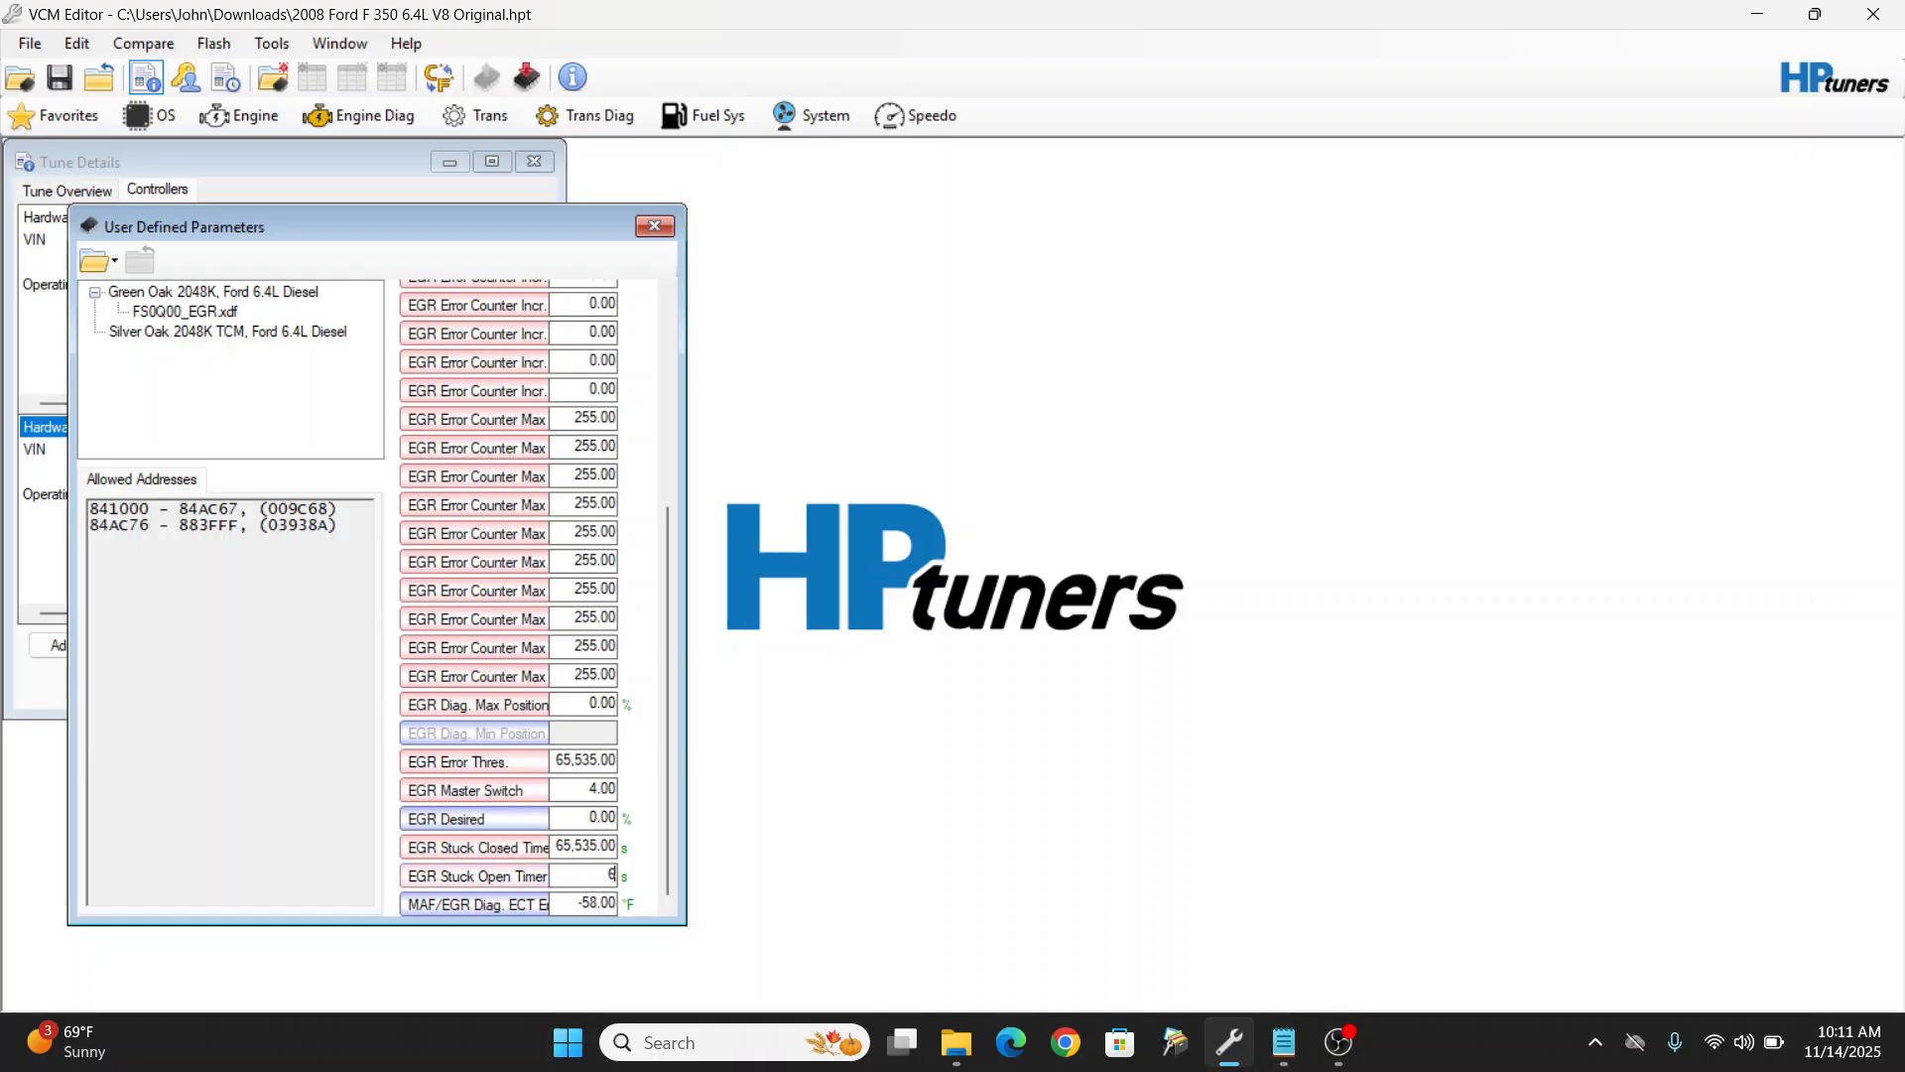
{"action": "type", "text": "5535"}
{"action": "left_click", "coordinate": [574, 904]}
{"action": "key", "text": "ctrl+a"}
{"action": "type", "text": "400"}
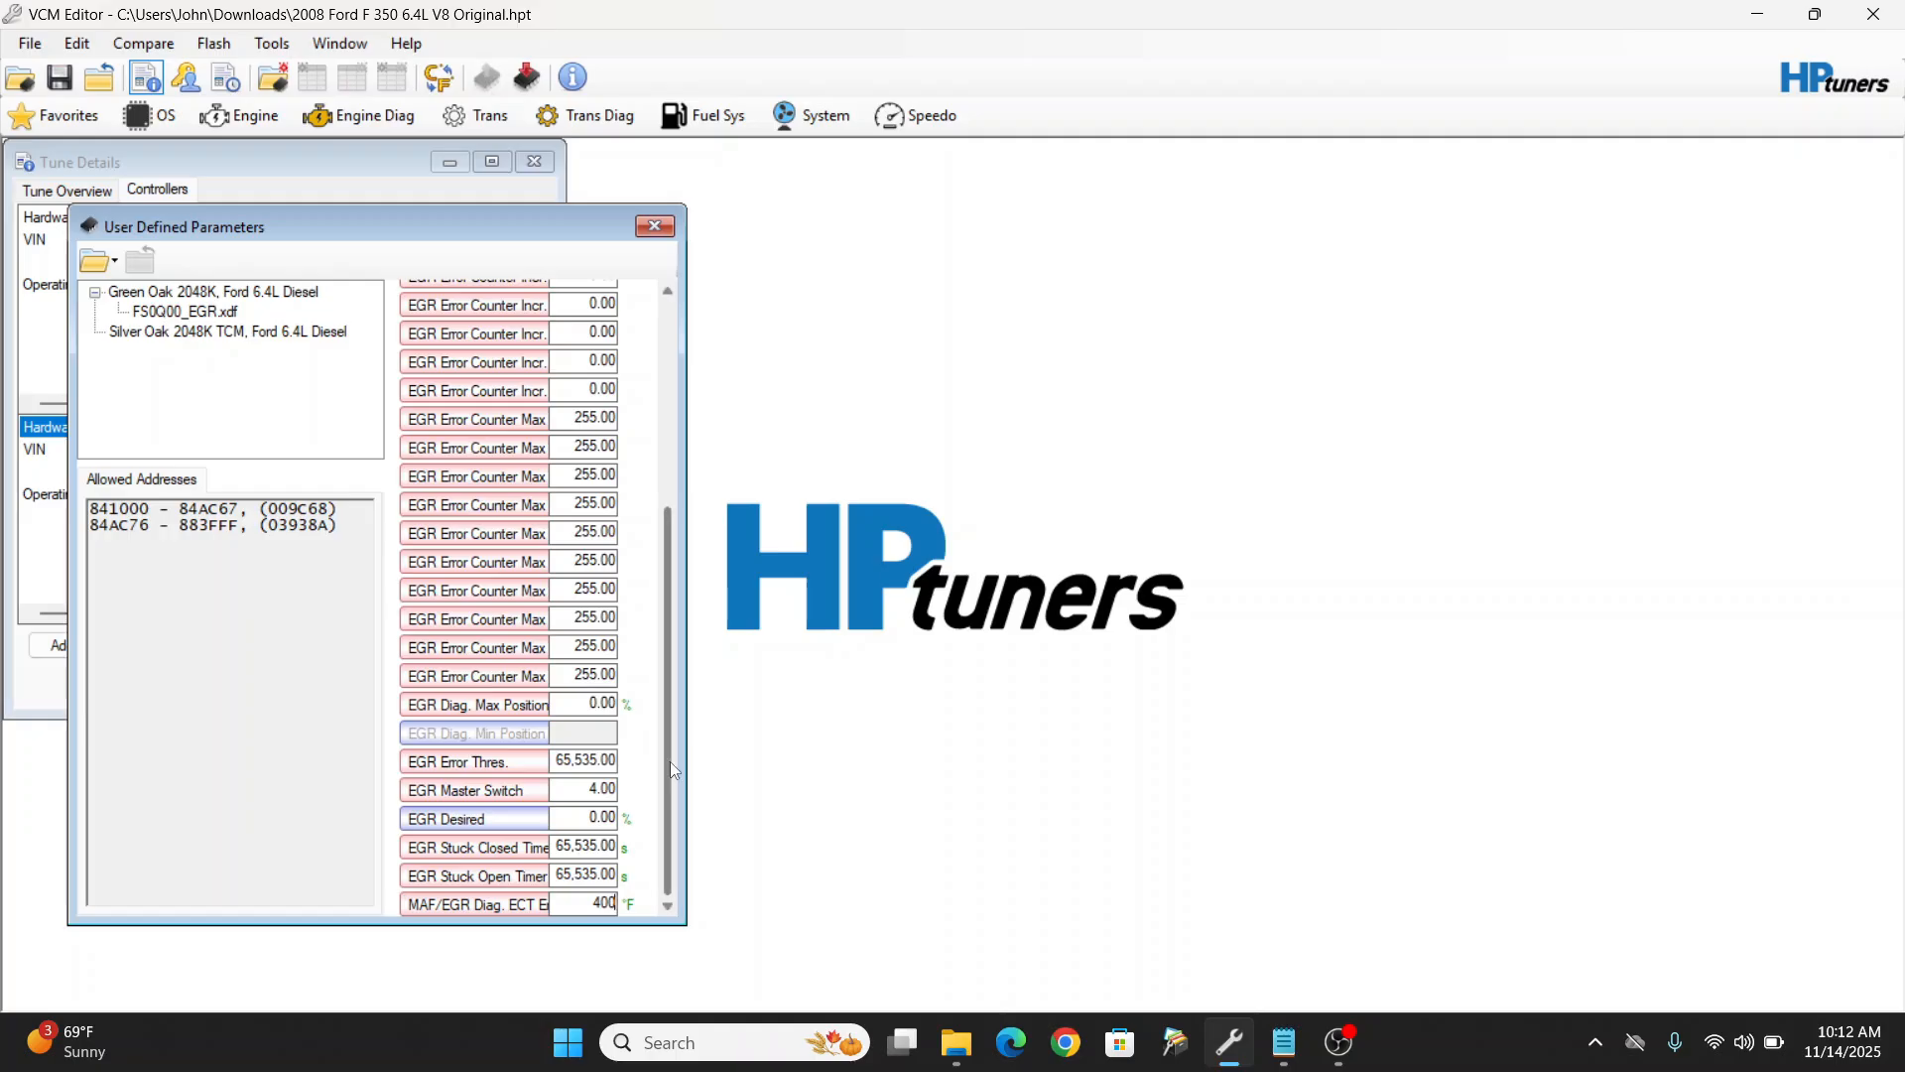
Step: Save the tune as a new file named 2008 Ford F 350 6.4L V8 EGR DPF Deletes
{"action": "left_click_drag", "start_coordinate": [671, 794], "coordinate": [671, 487]}
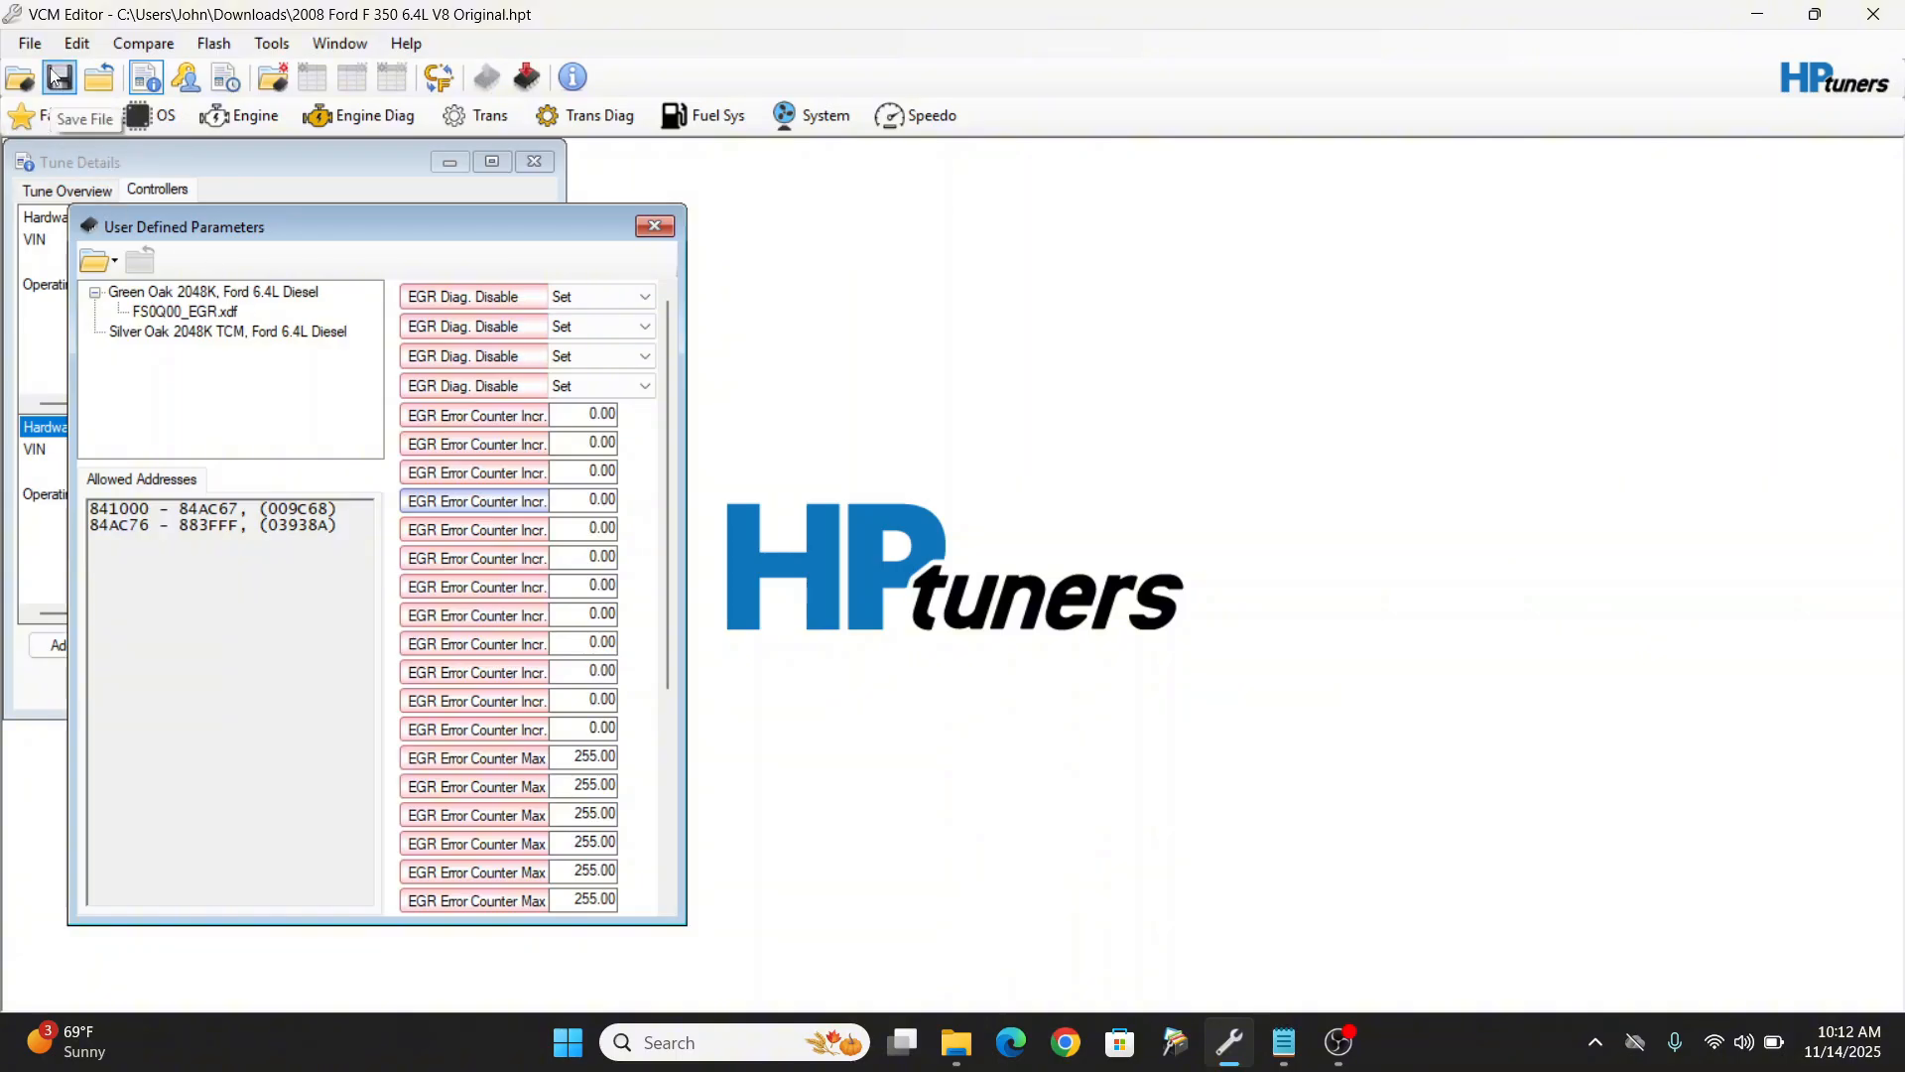
{"action": "left_click", "coordinate": [30, 44]}
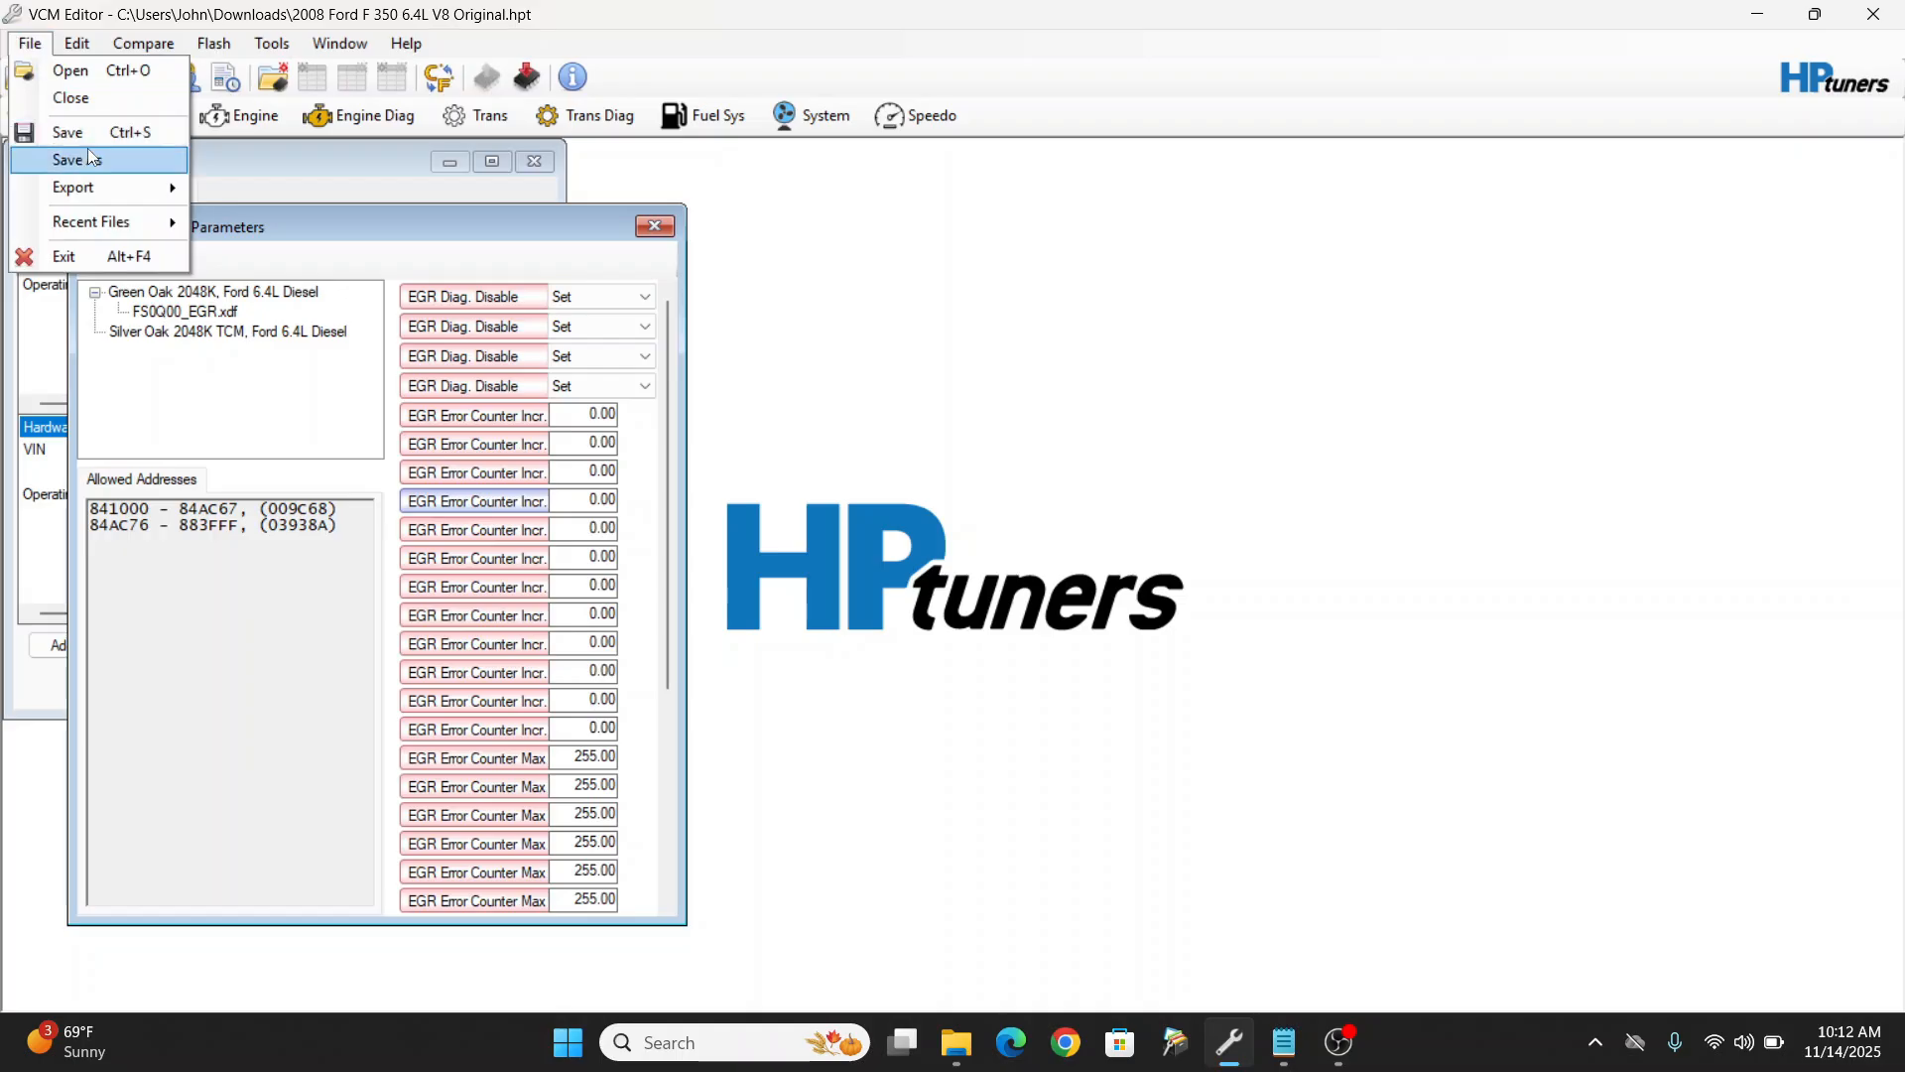
{"action": "left_click", "coordinate": [121, 165]}
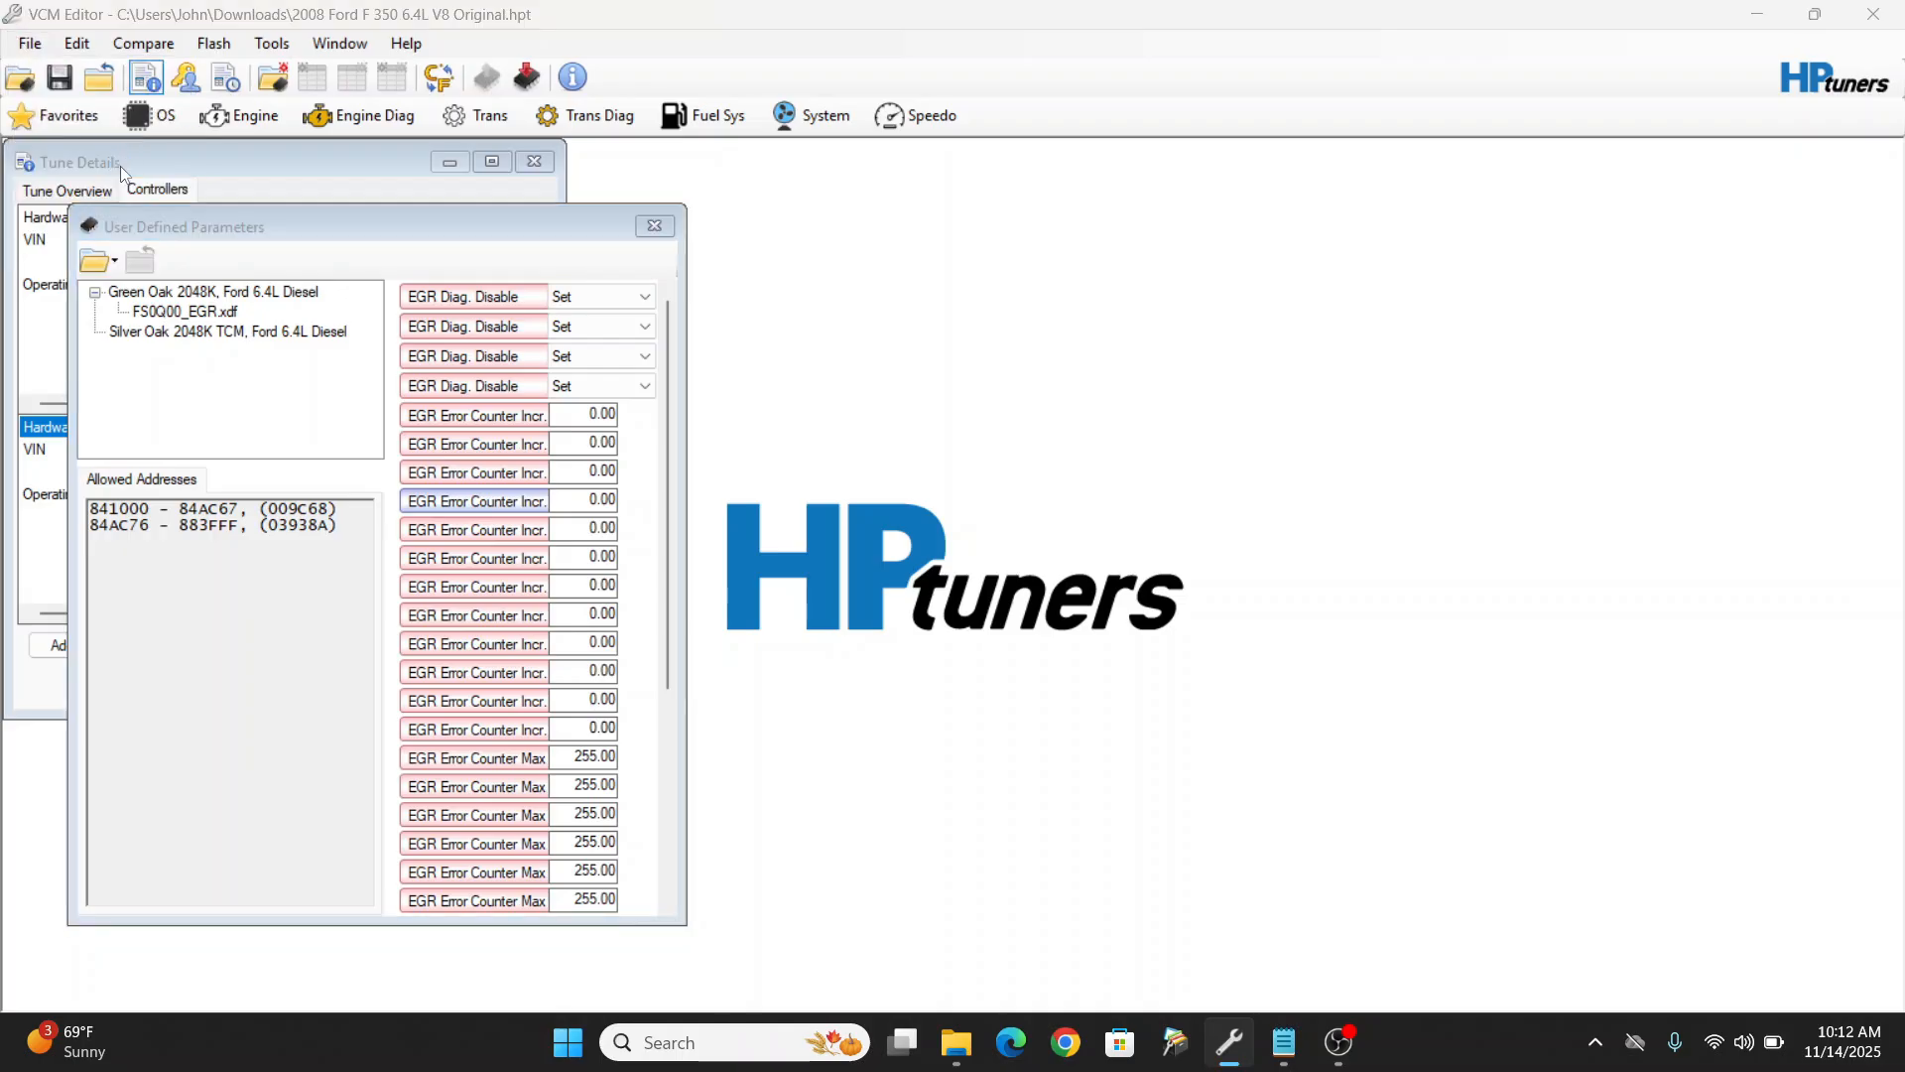
{"action": "left_click", "coordinate": [421, 450]}
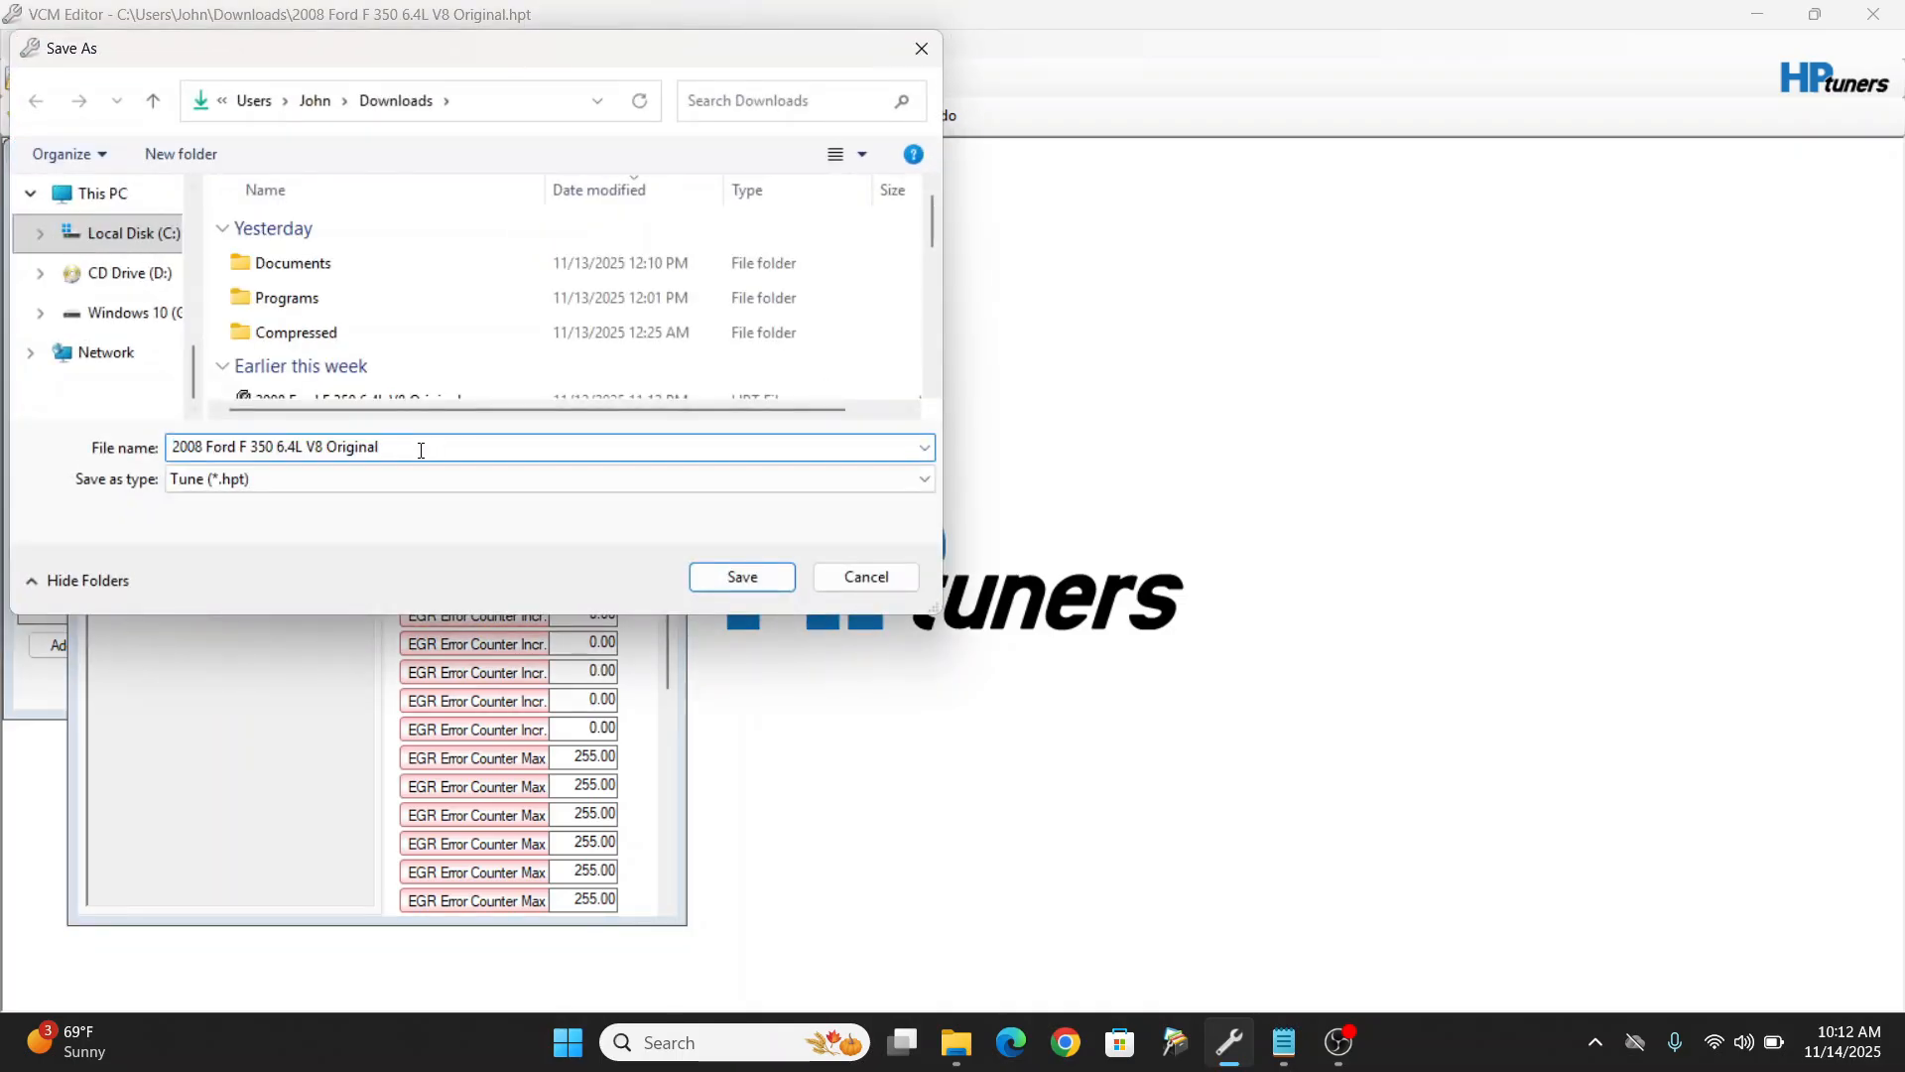
{"action": "key", "text": "BackSpace"}
{"action": "key", "text": "BackSpace"}
{"action": "key", "text": "BackSpace"}
{"action": "key", "text": "BackSpace"}
{"action": "key", "text": "BackSpace"}
{"action": "key", "text": "BackSpace"}
{"action": "key", "text": "BackSpace"}
{"action": "key", "text": "BackSpace"}
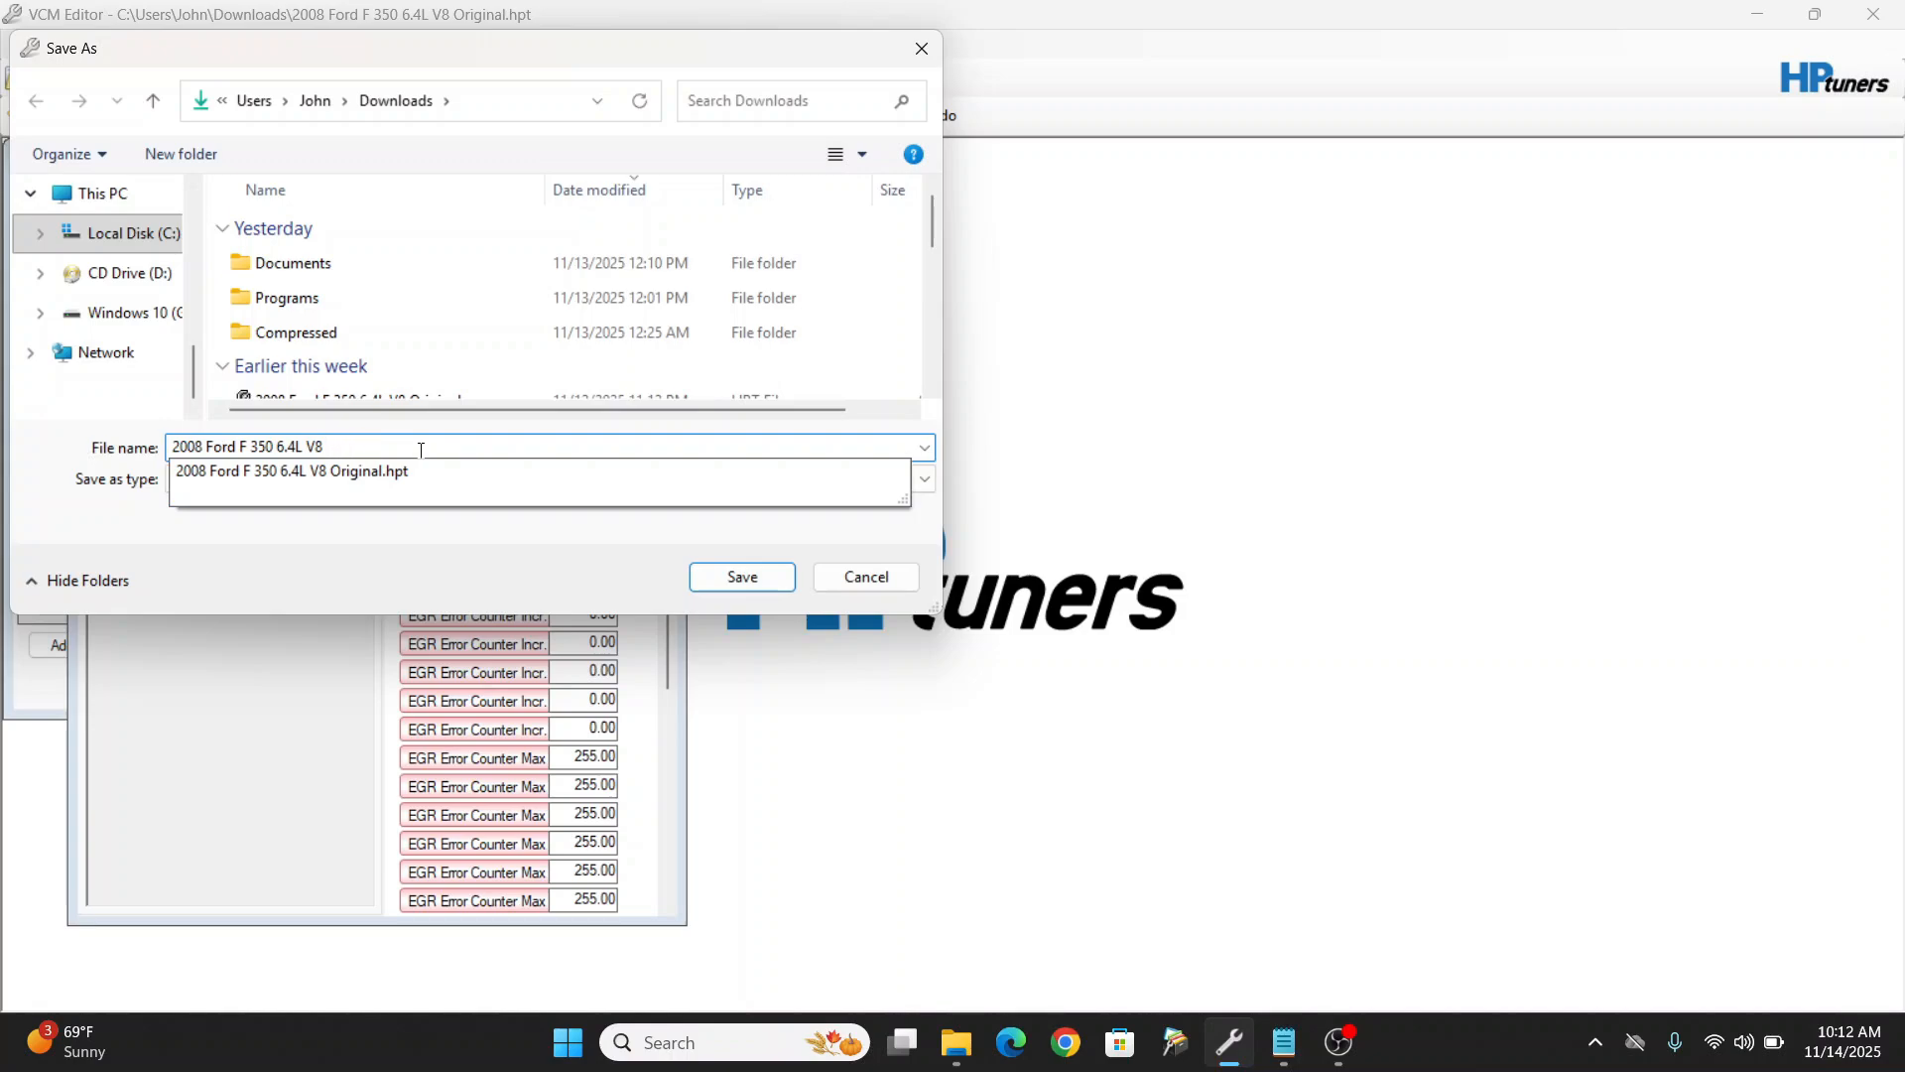
{"action": "type", "text": "EGR"}
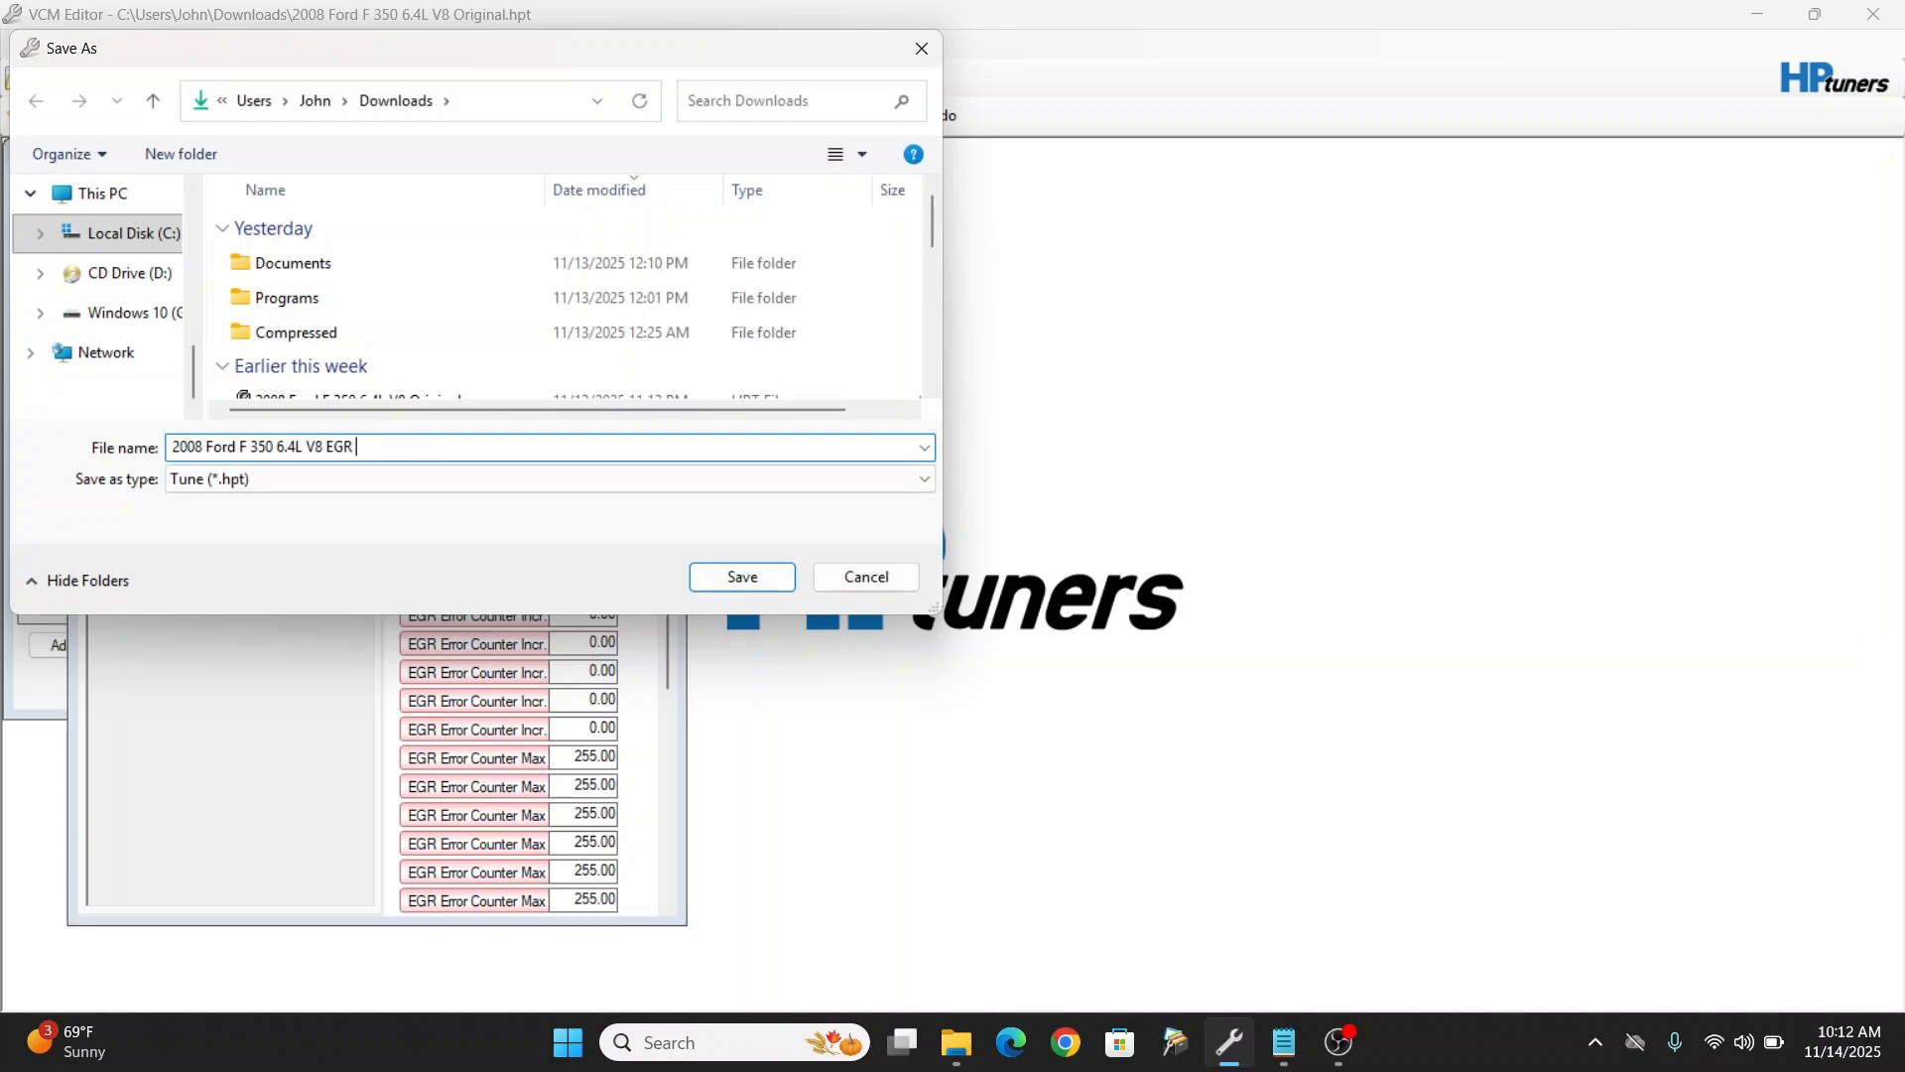
{"action": "type", "text": " DPF Delet"}
{"action": "type", "text": "s"}
{"action": "left_click", "coordinate": [761, 575]}
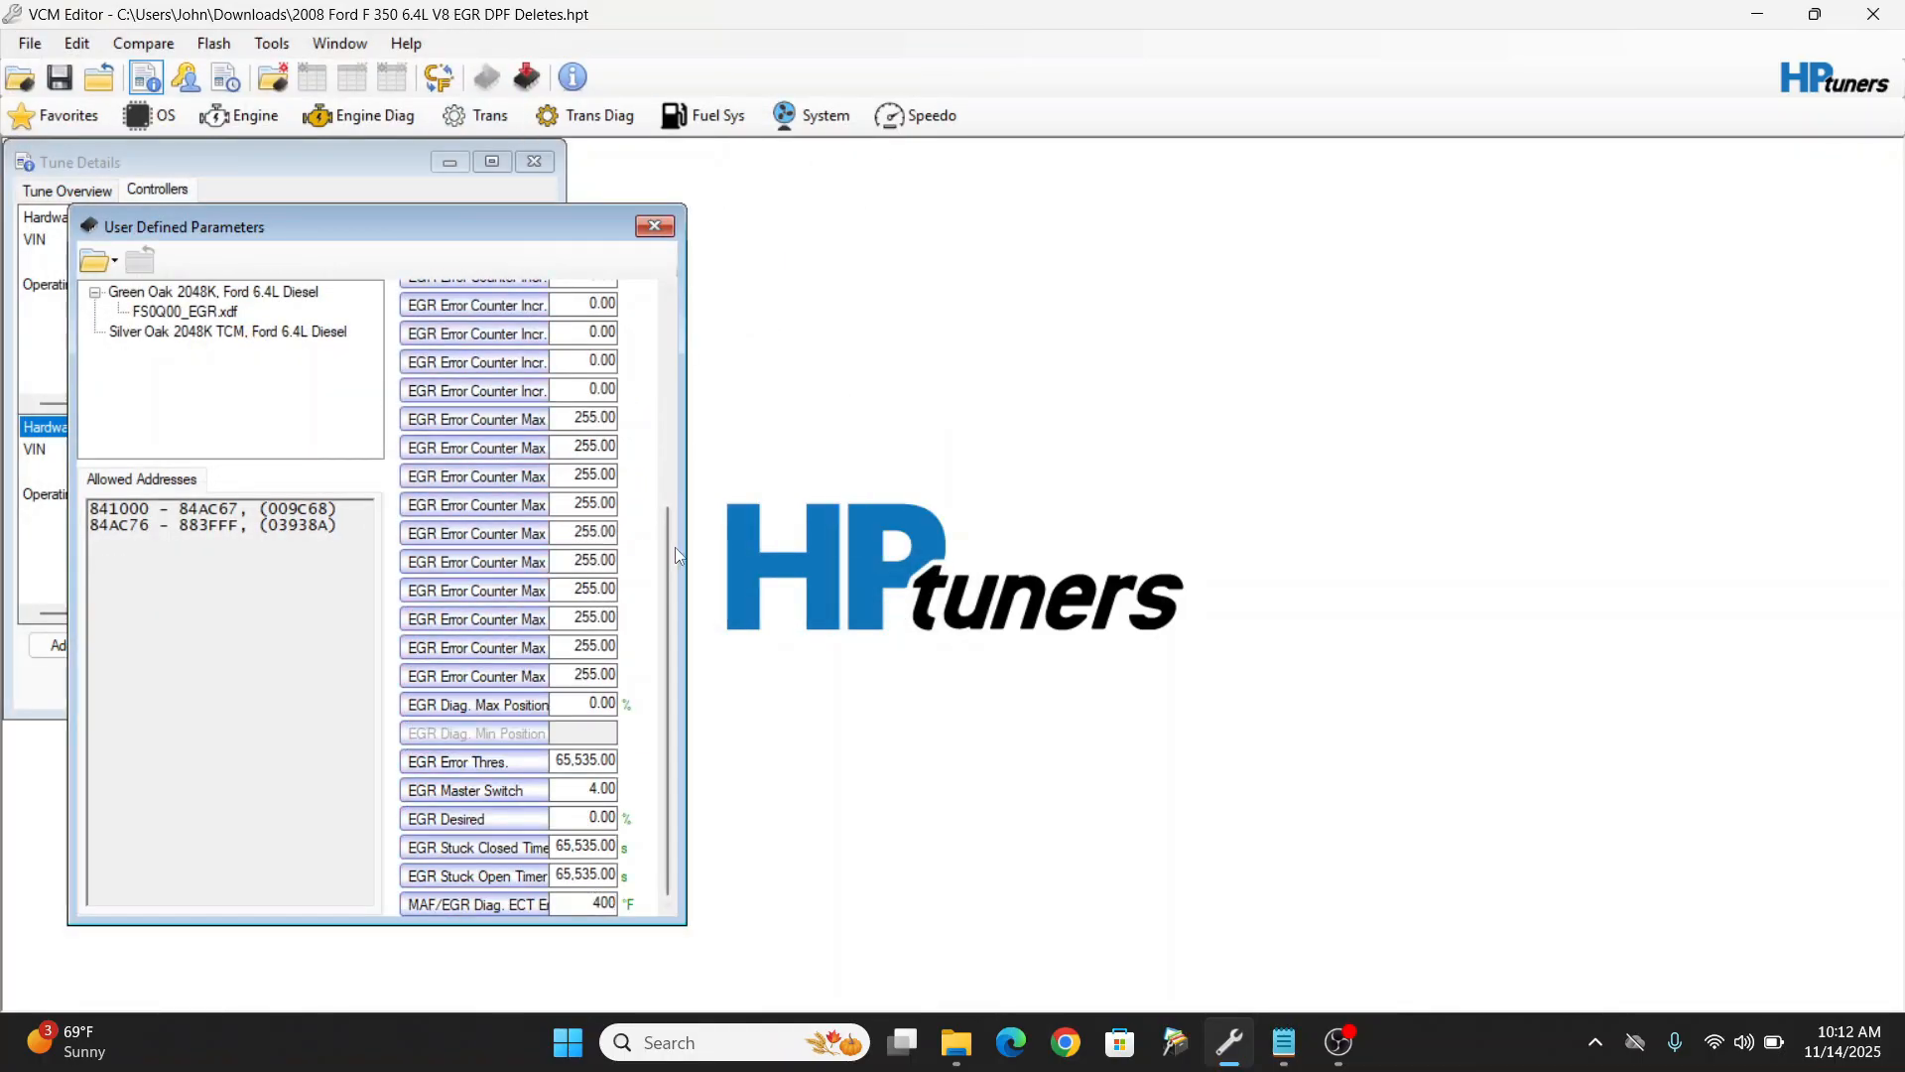
Step: Unload the FS0Q00_EGR.xdf user definition from the Green Oak 2048K controller
{"action": "left_click_drag", "start_coordinate": [669, 550], "coordinate": [673, 350]}
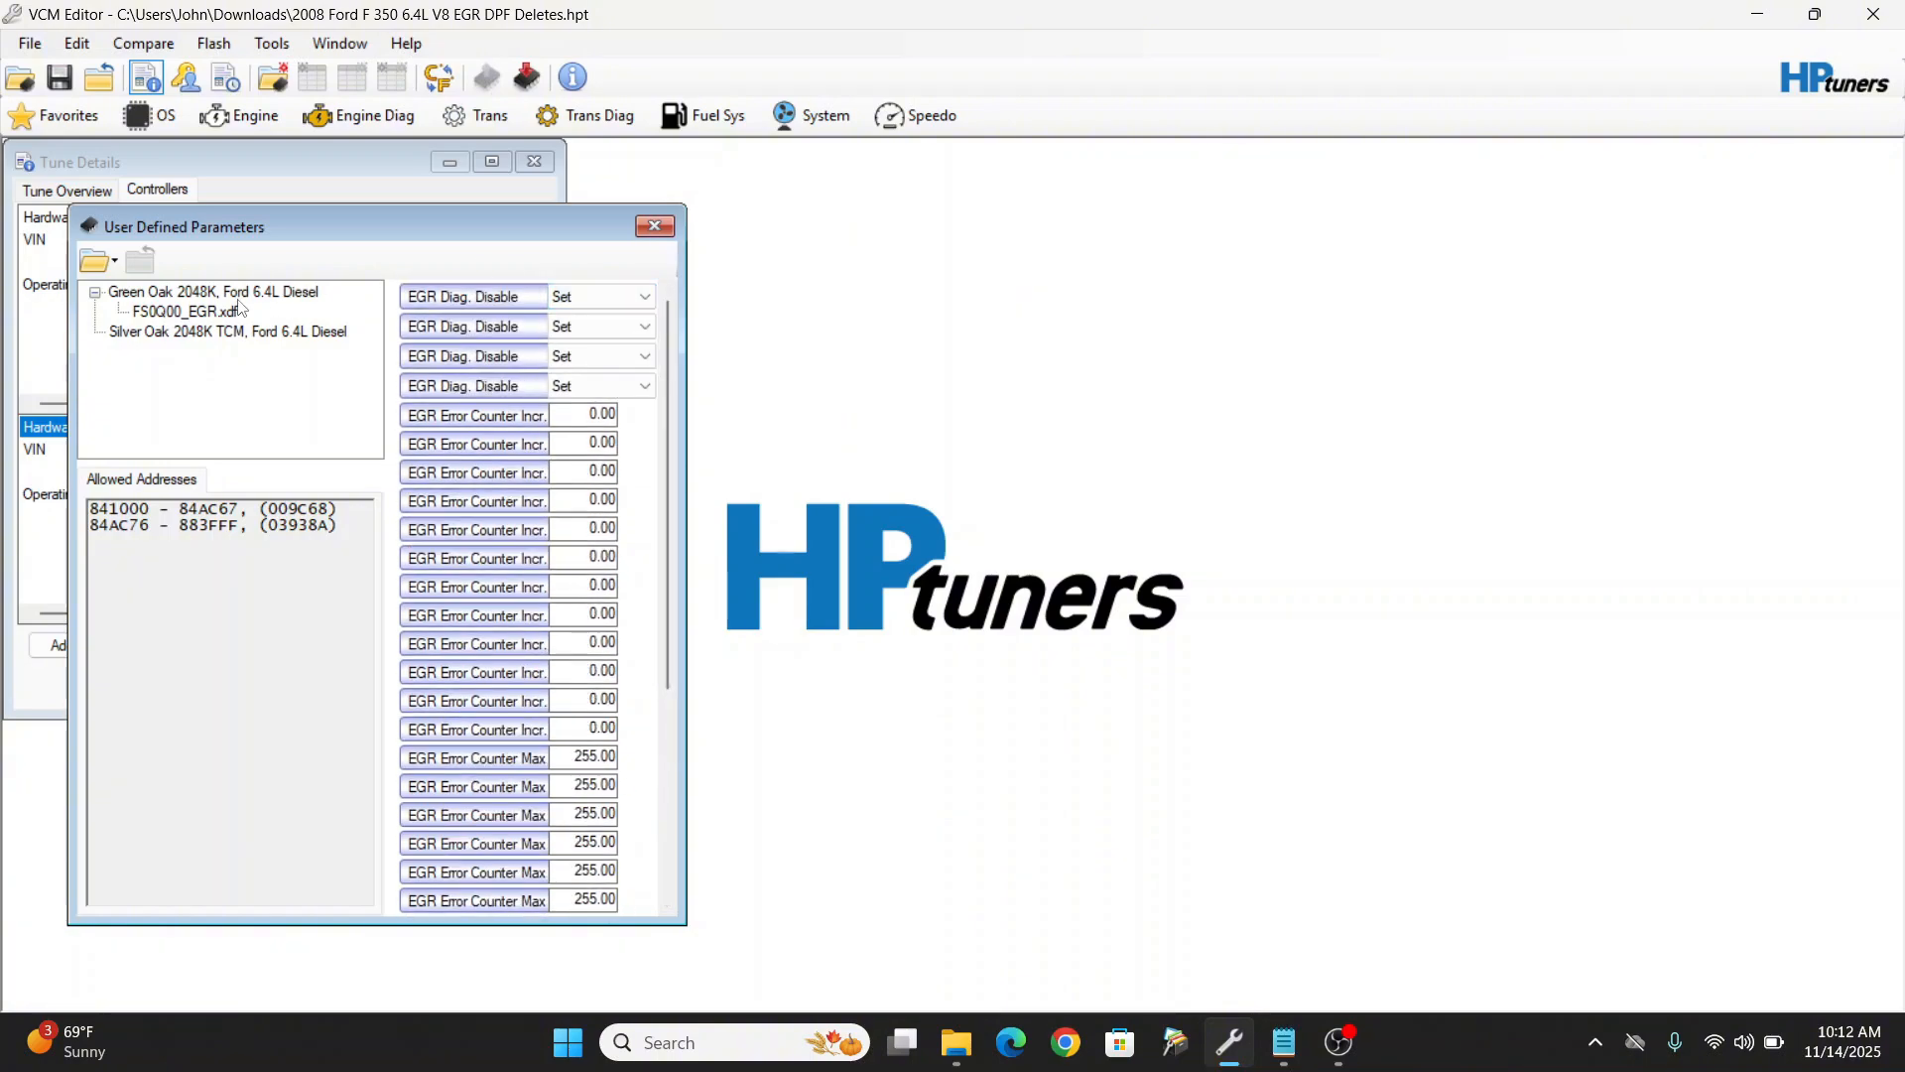
{"action": "left_click", "coordinate": [186, 314]}
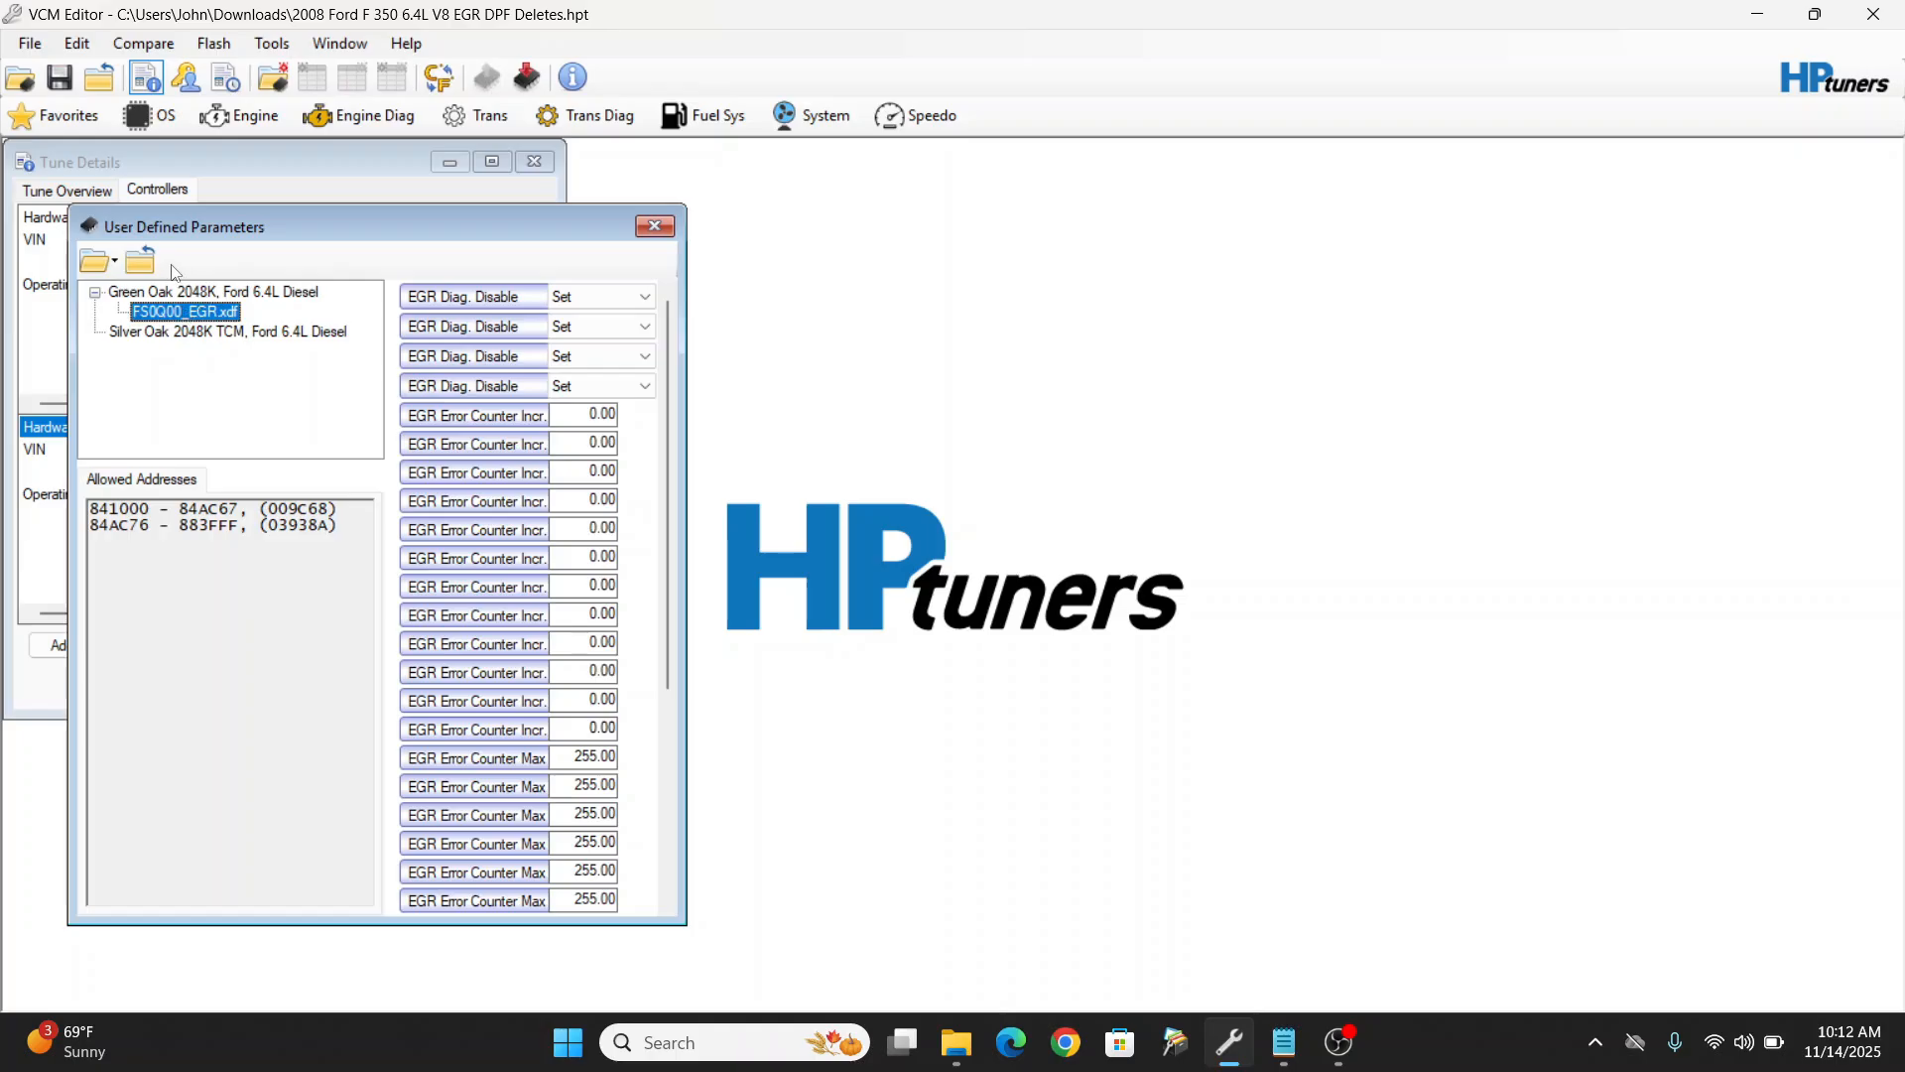
{"action": "left_click", "coordinate": [139, 263]}
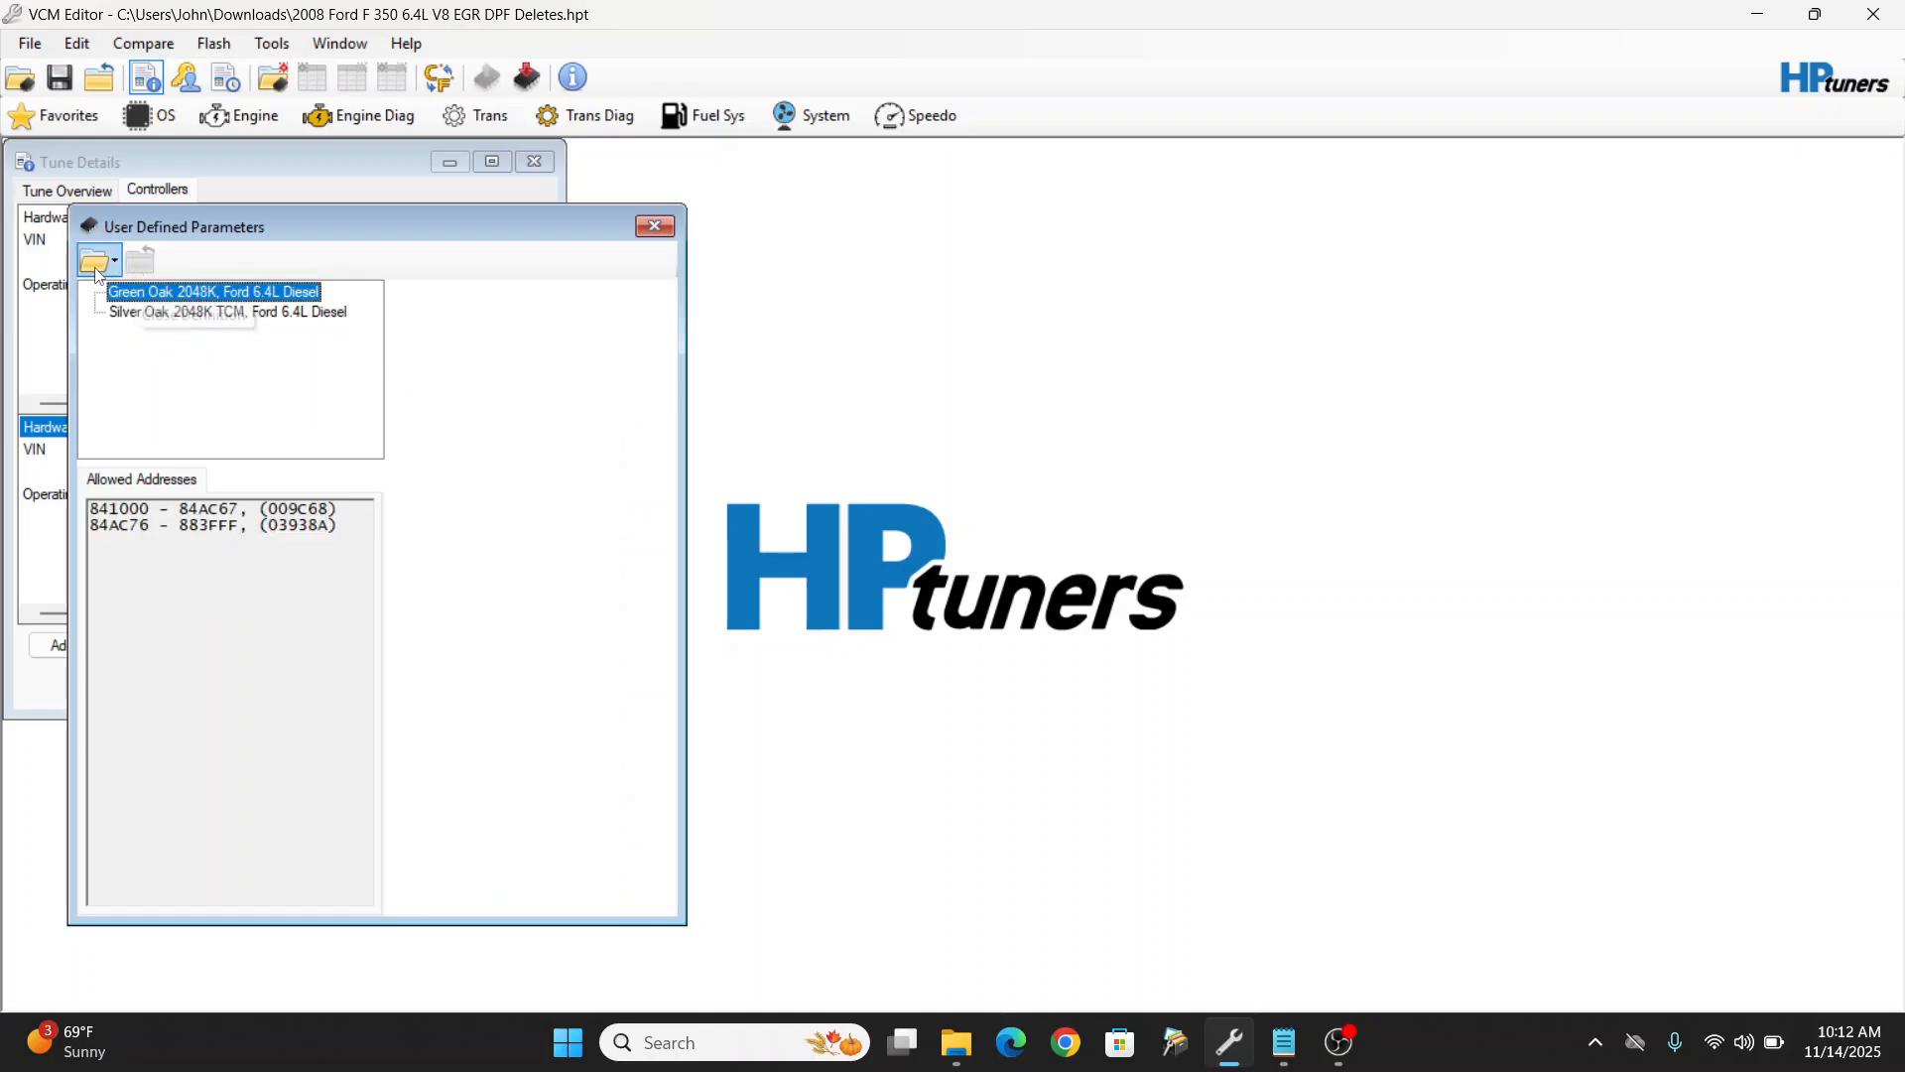
Step: Load the FS0Q00_DPF.xdf user definition from the HPT 6.4 DPF_EGR Removal folder
{"action": "left_click", "coordinate": [93, 266]}
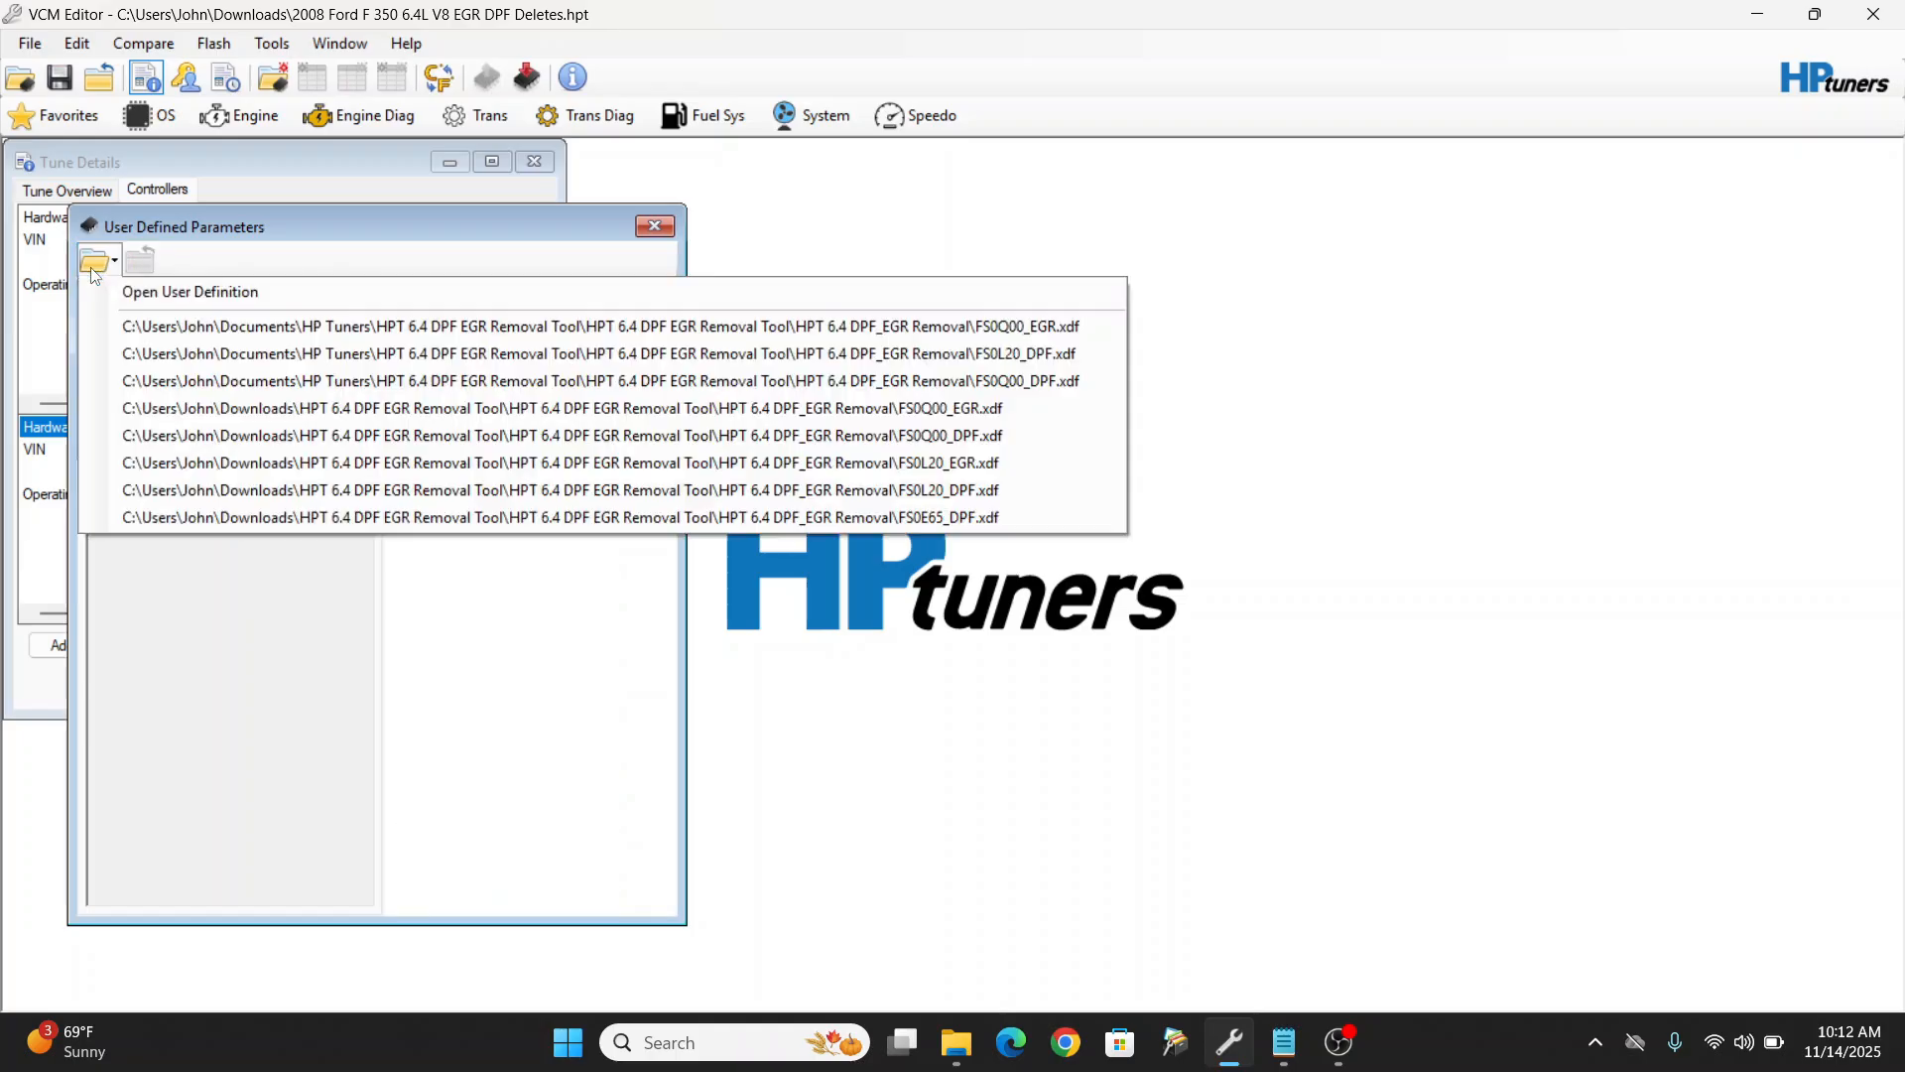
{"action": "left_click", "coordinate": [151, 291]}
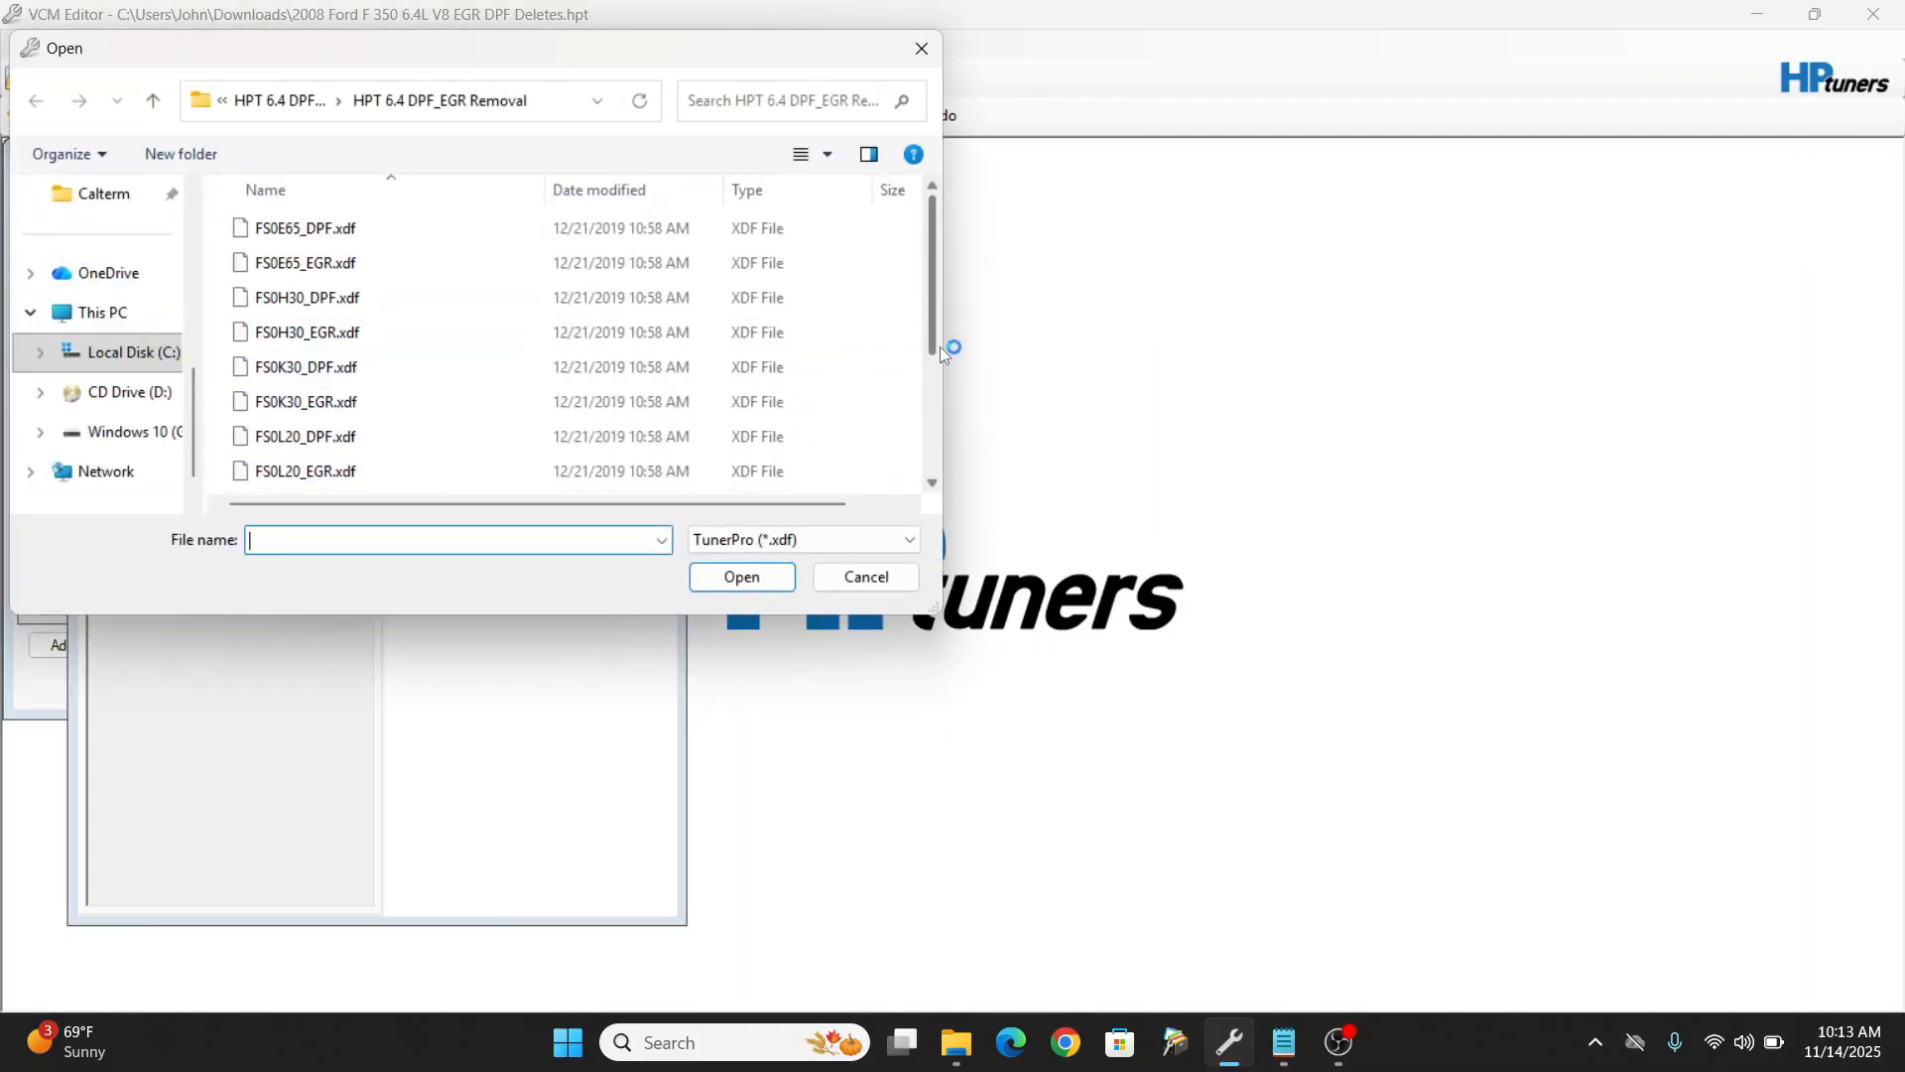
{"action": "scroll", "coordinate": [931, 342], "scroll_direction": "down", "scroll_amount": 2}
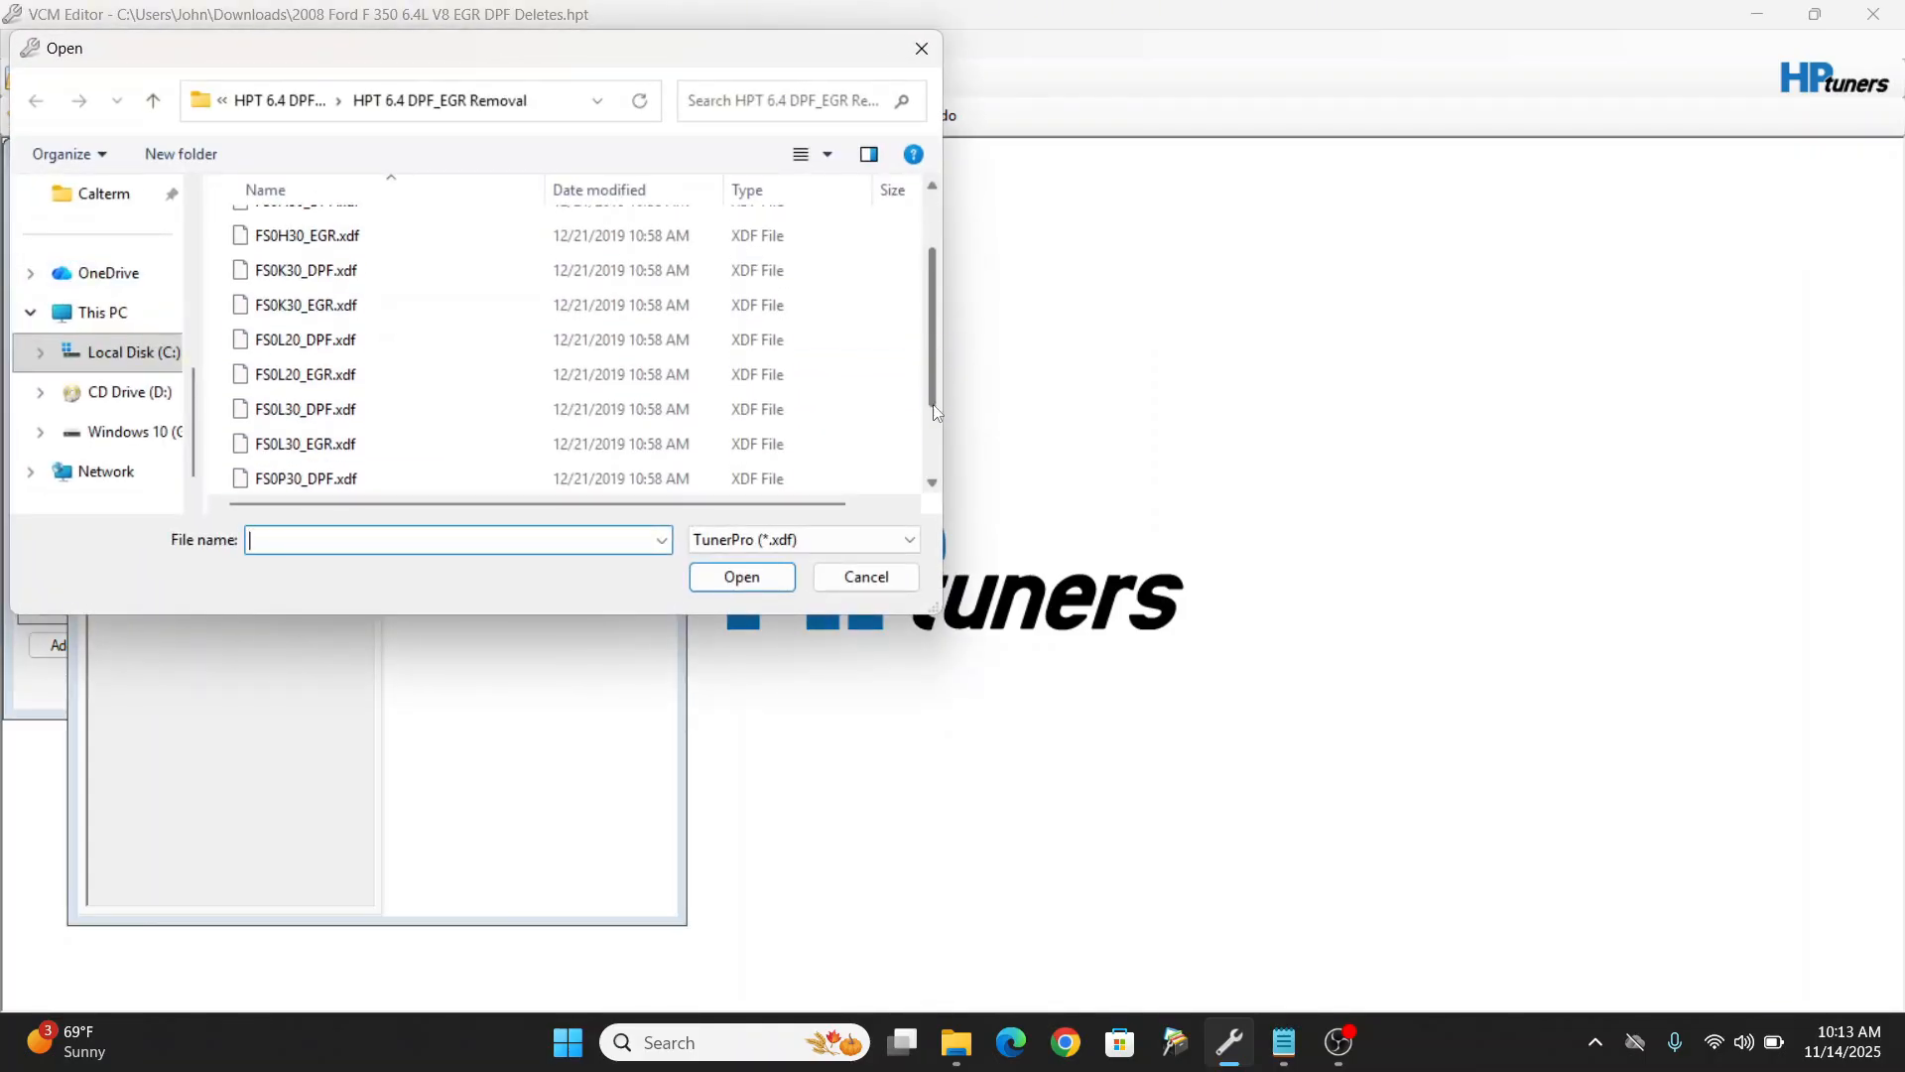
{"action": "left_click", "coordinate": [520, 449]}
{"action": "left_click", "coordinate": [740, 581]}
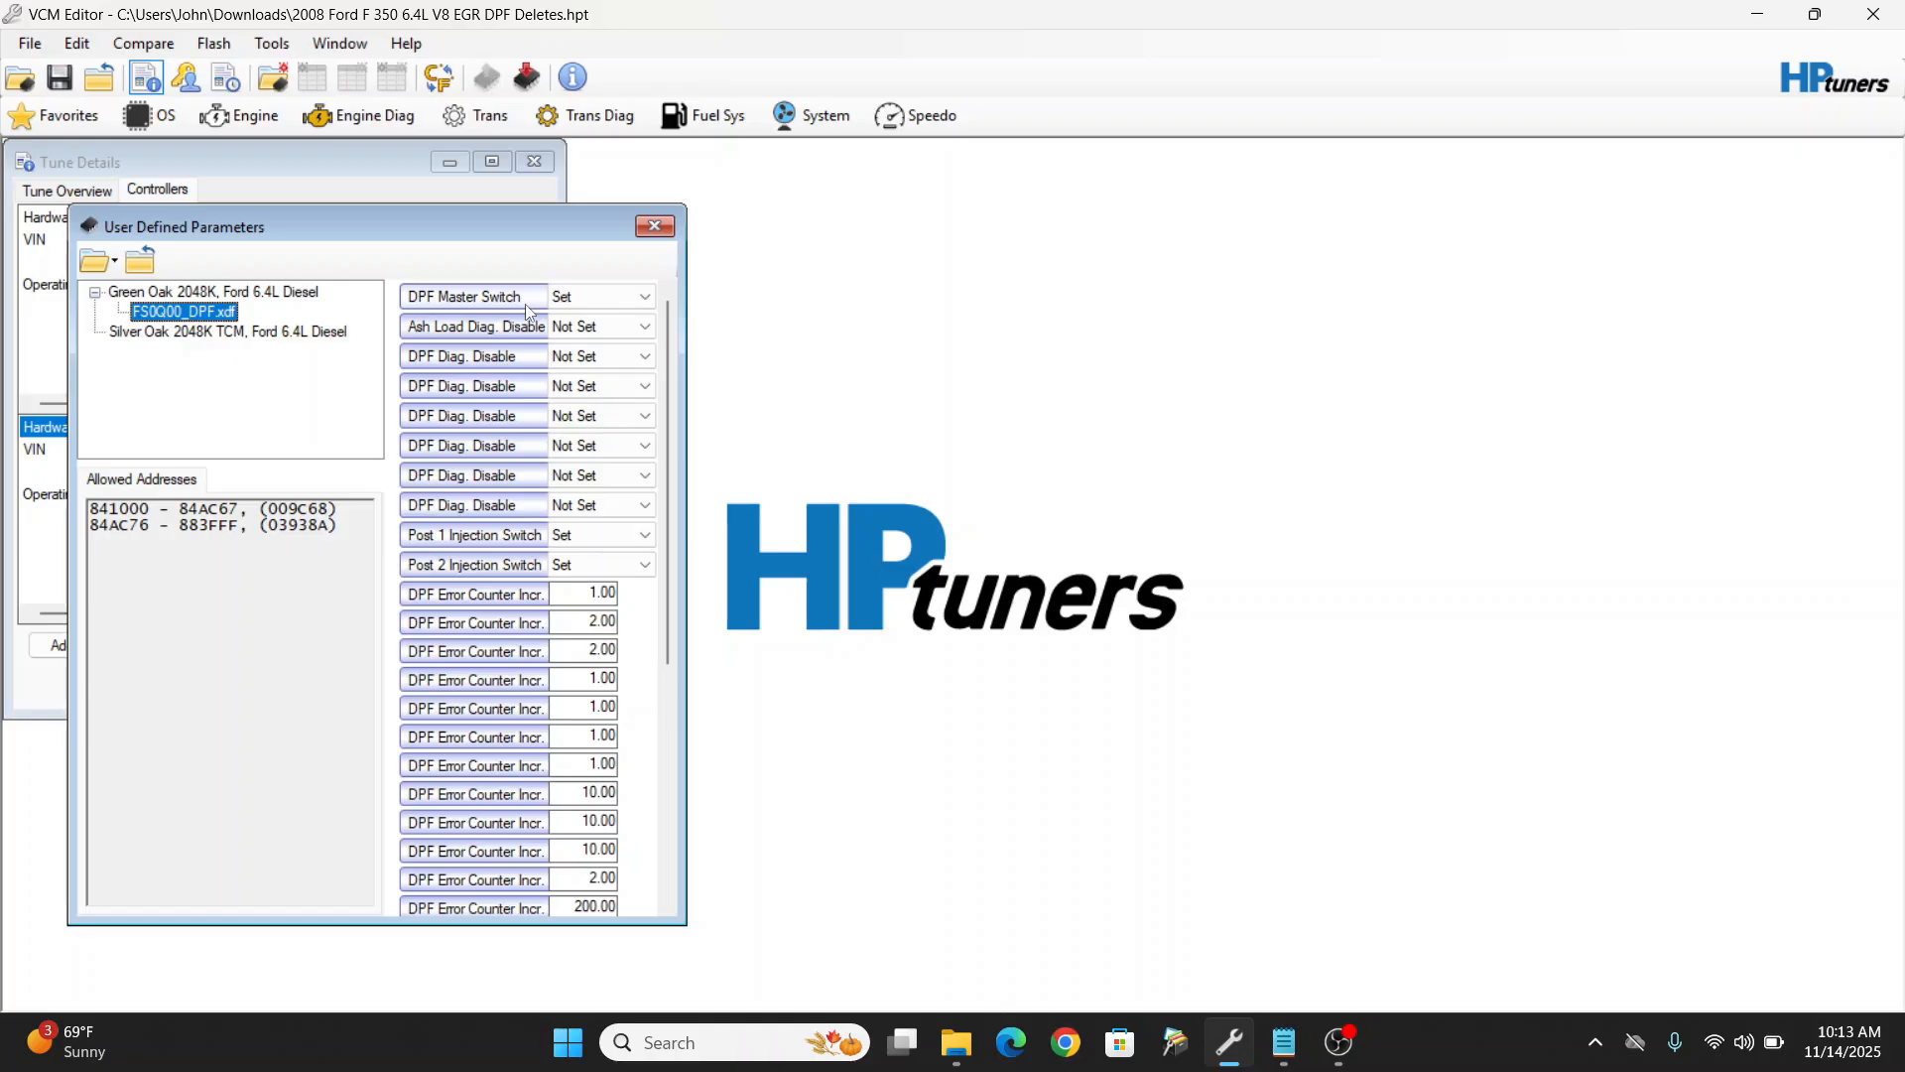
Step: Change the DPF Master Switch to Not Set and Ash Load Diag. Disable to Set
{"action": "left_click", "coordinate": [593, 296]}
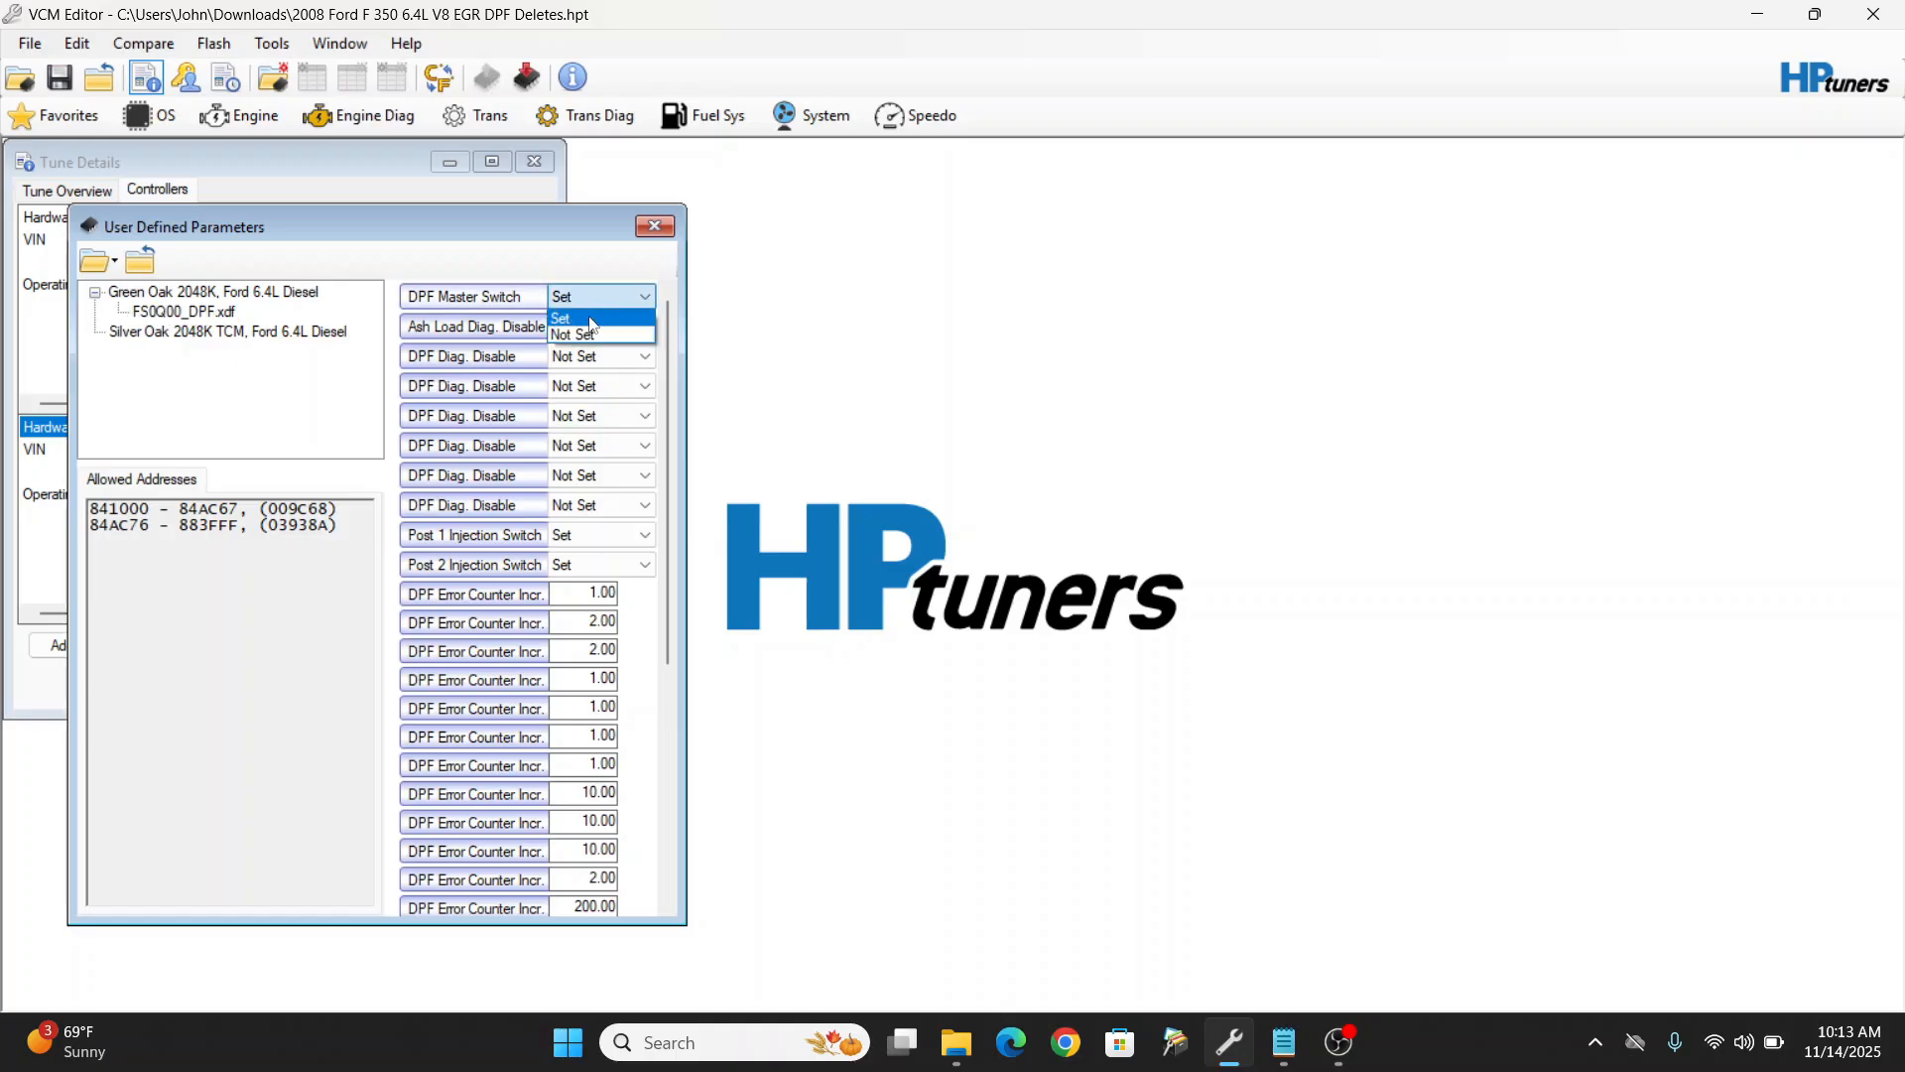
{"action": "left_click", "coordinate": [593, 330]}
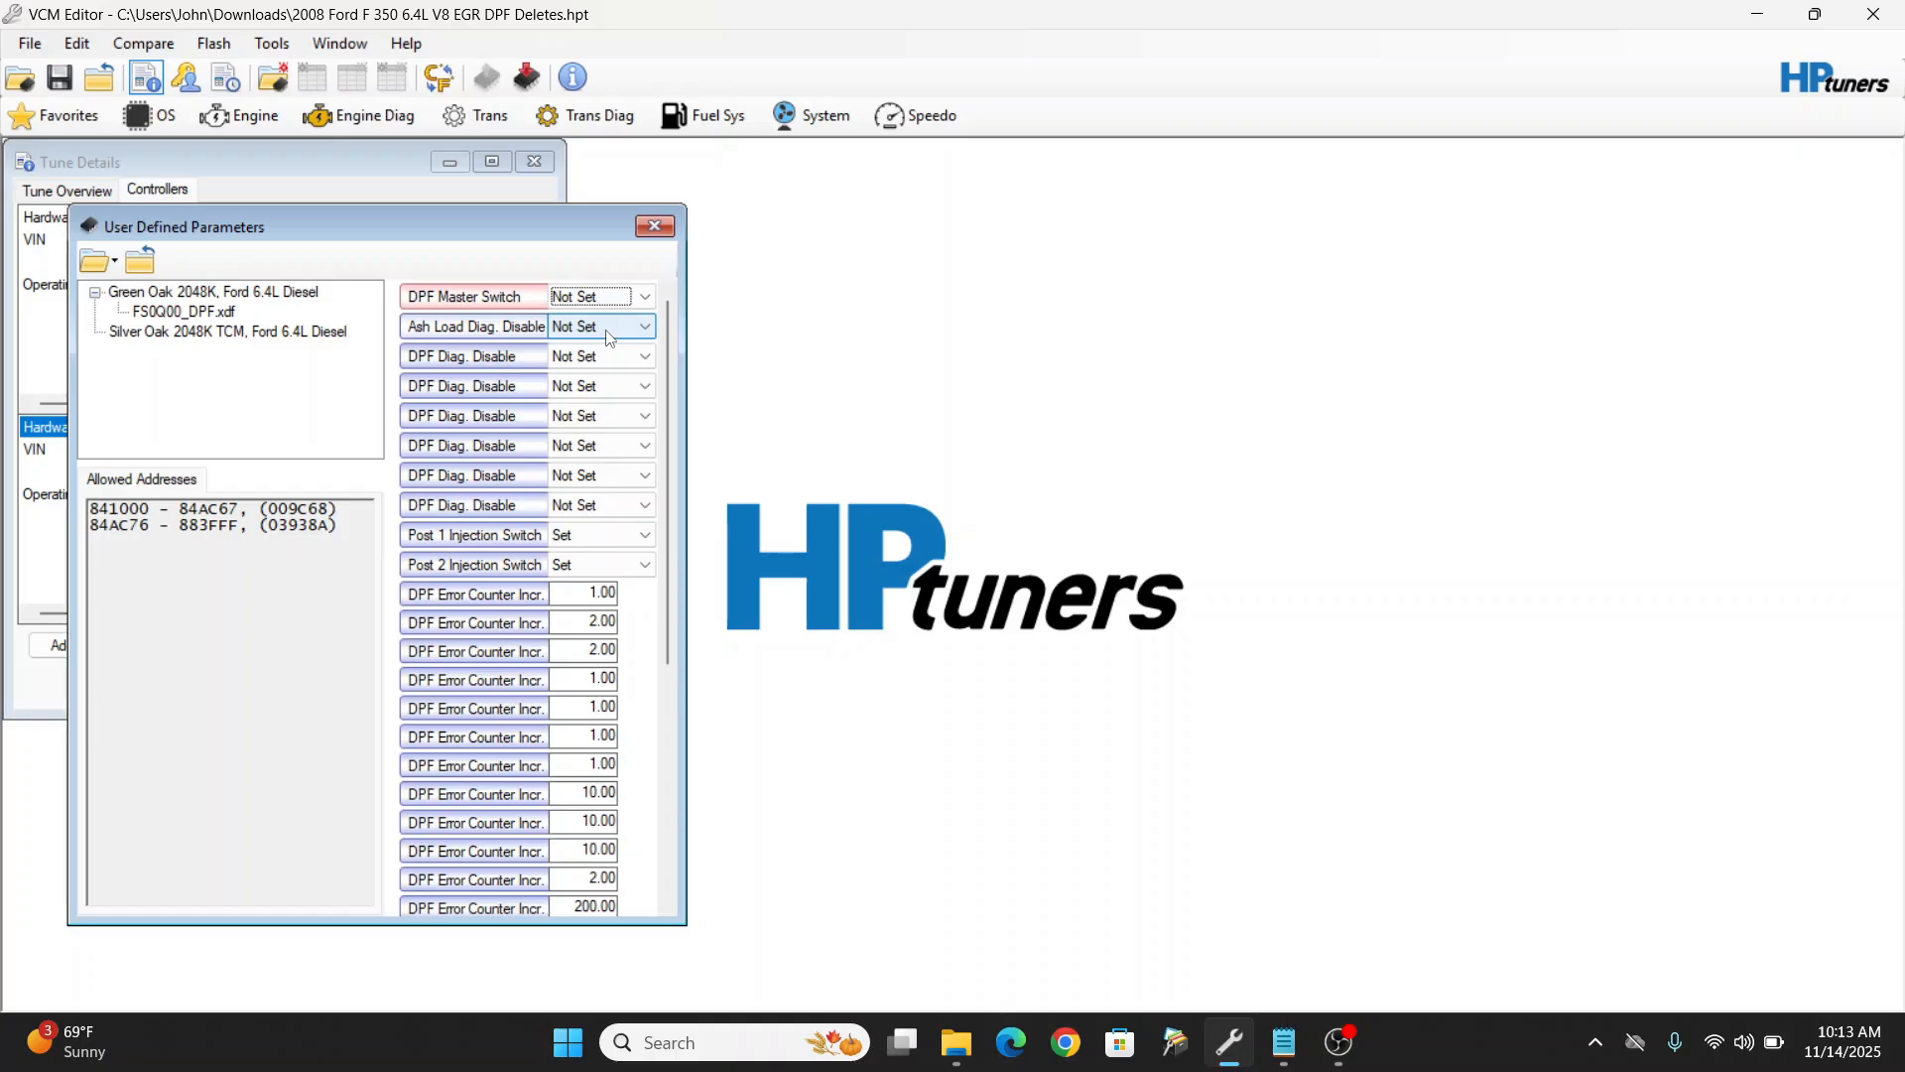
{"action": "left_click", "coordinate": [610, 337]}
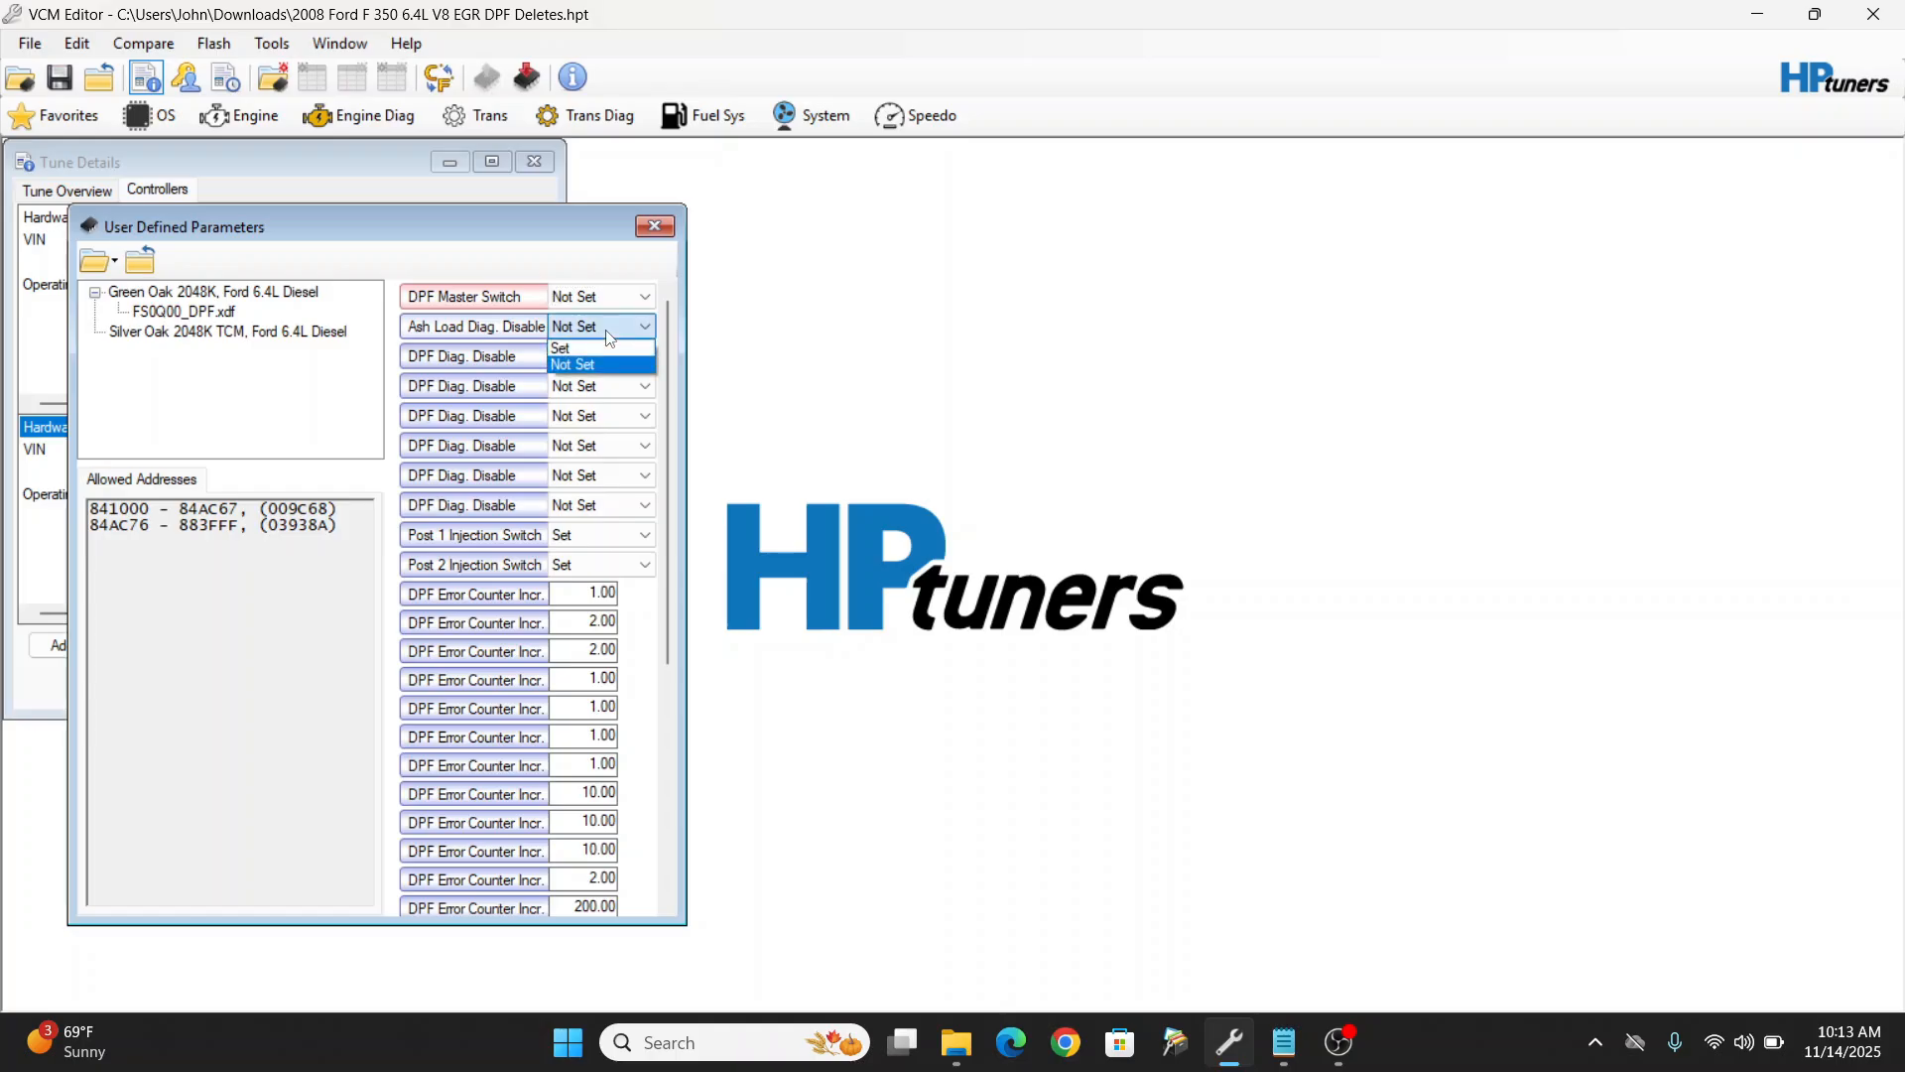
{"action": "left_click", "coordinate": [590, 348]}
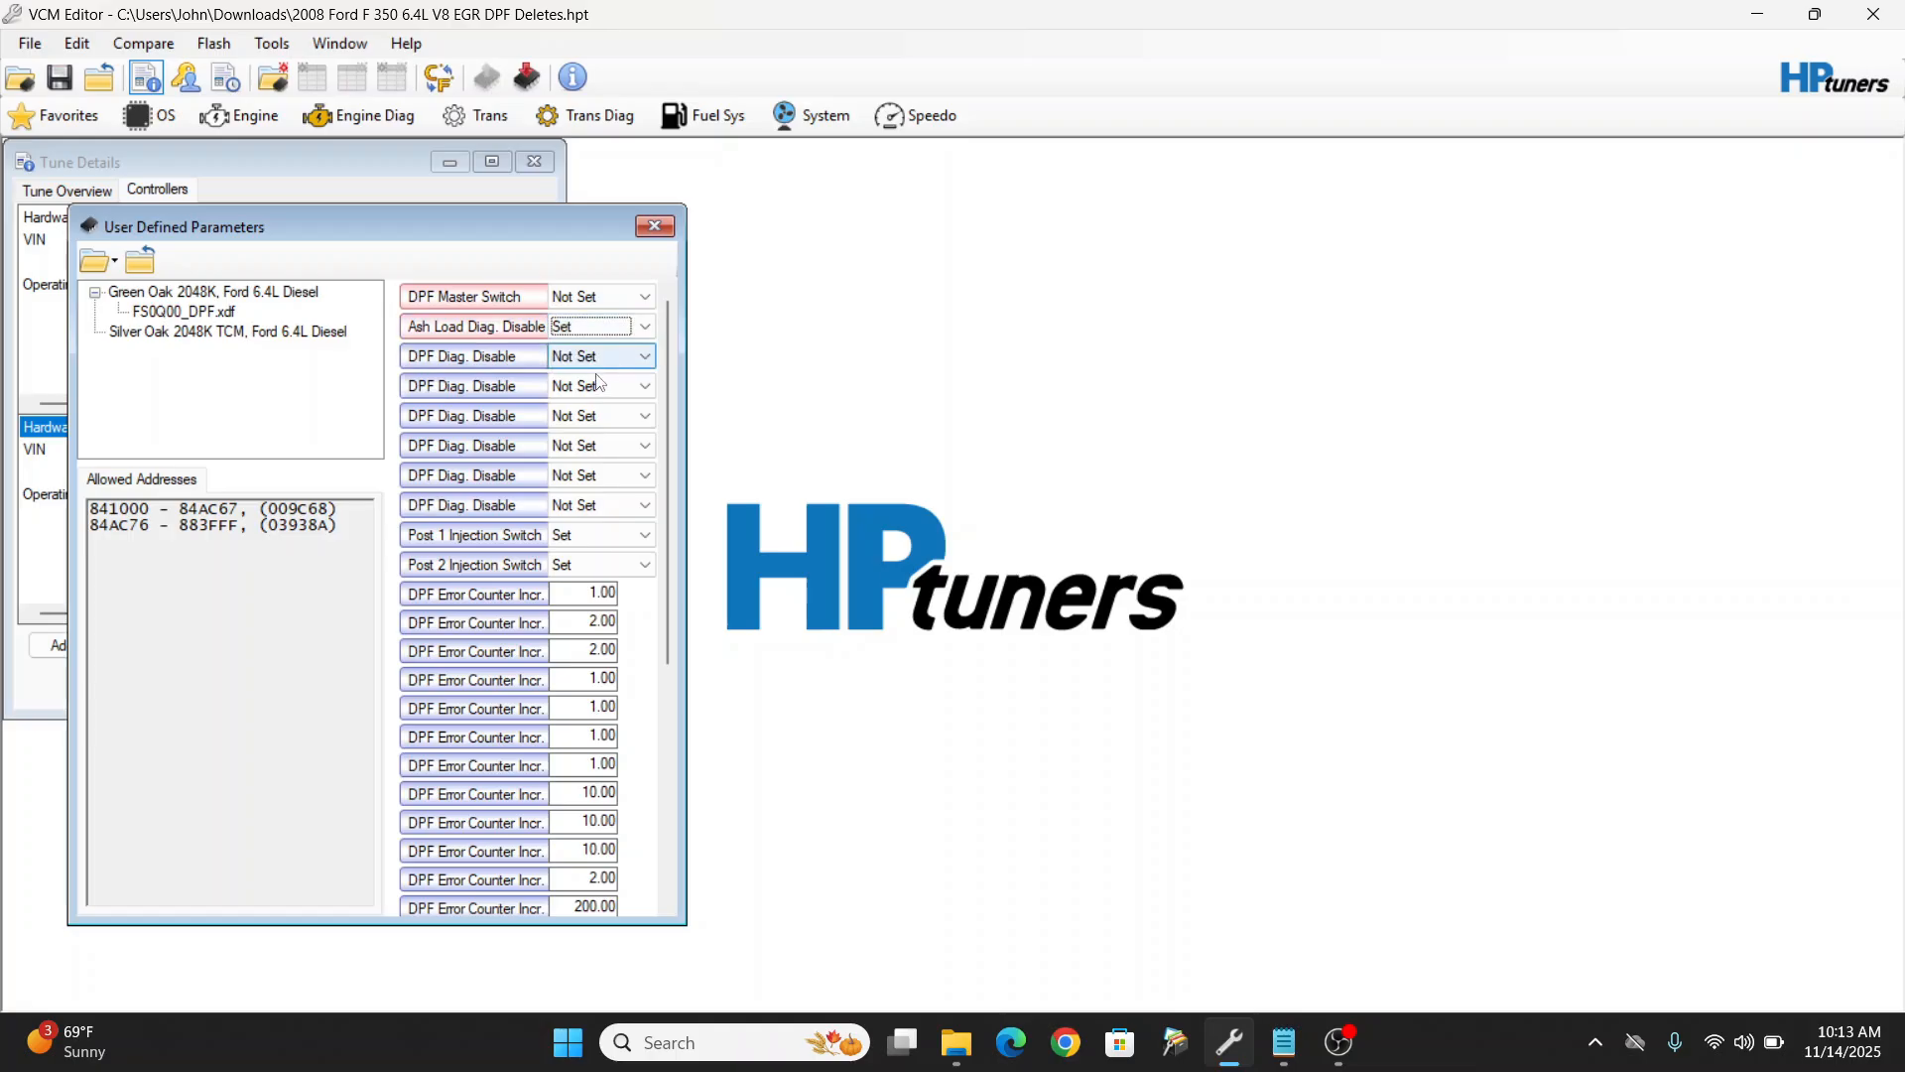
Step: Change all six DPF Diag. Disable parameters to Set
{"action": "left_click", "coordinate": [578, 364]}
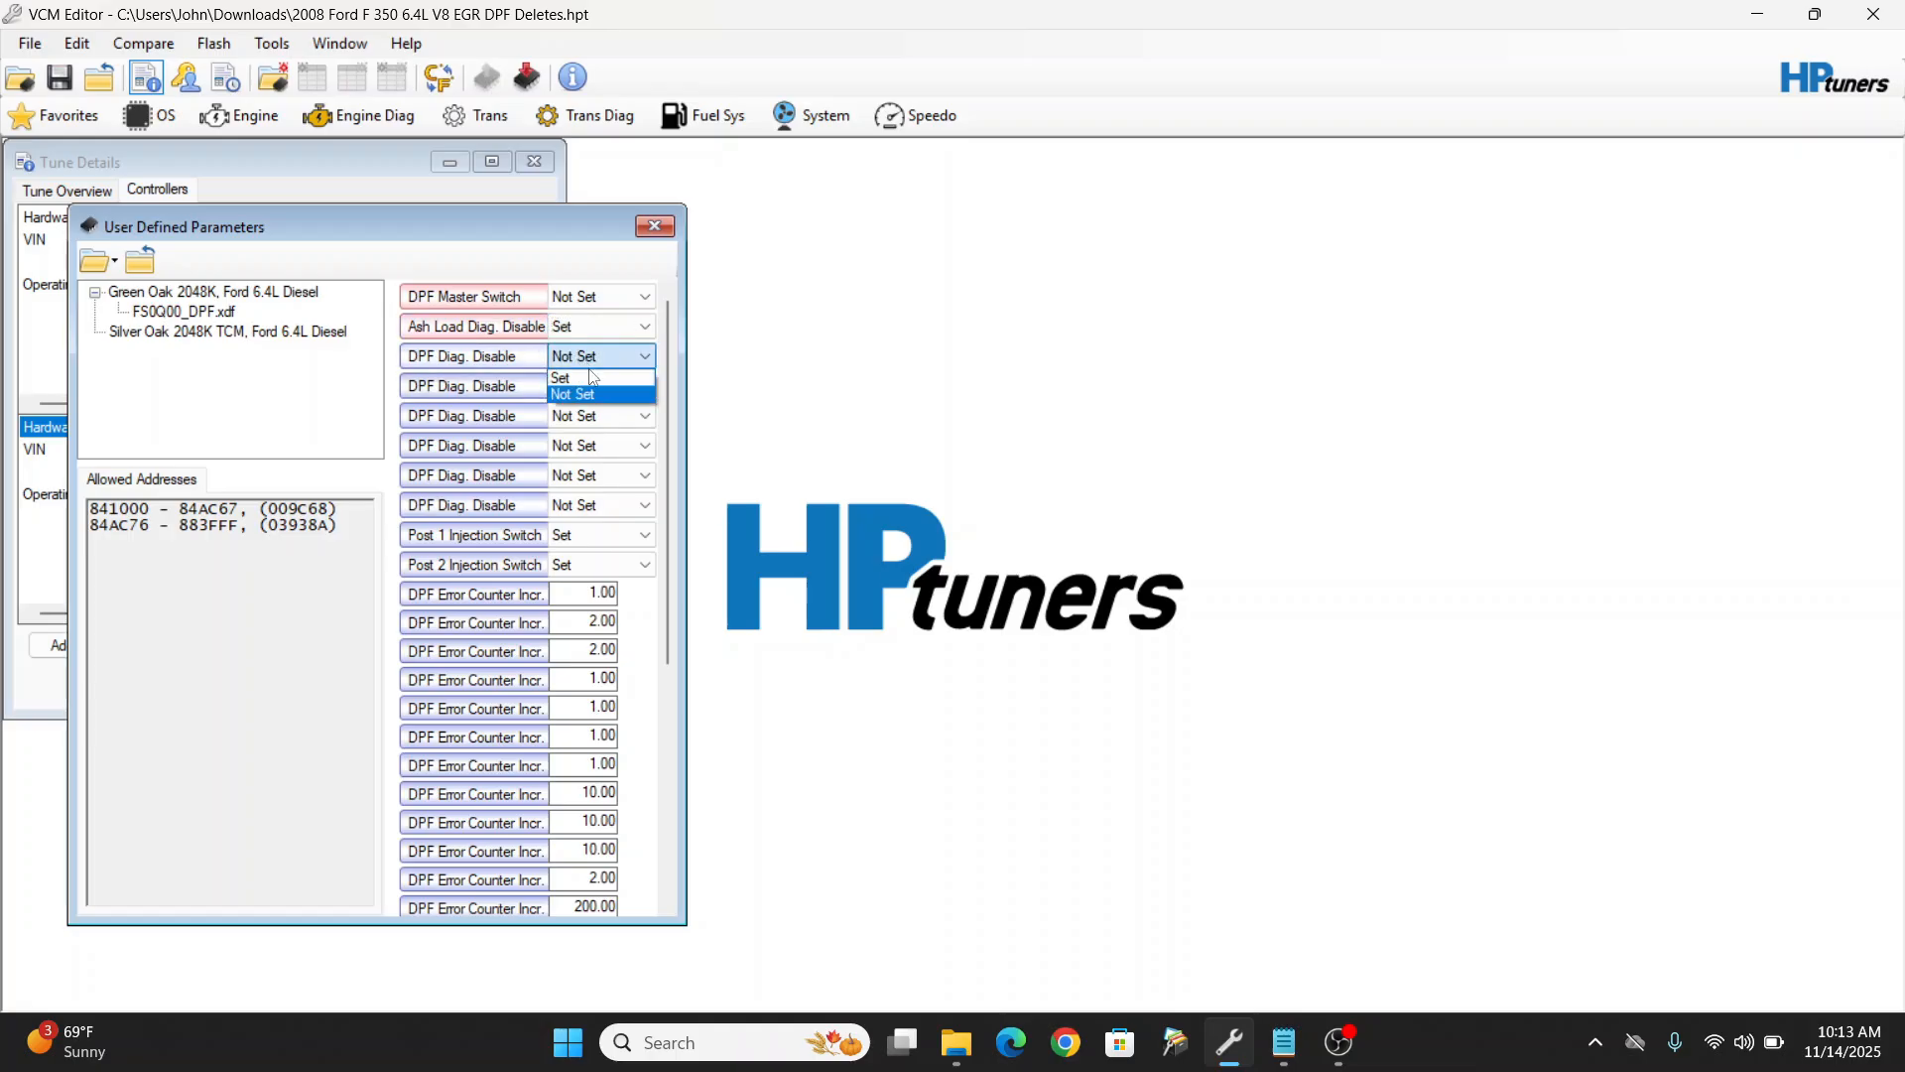
{"action": "left_click", "coordinate": [592, 378]}
{"action": "left_click", "coordinate": [595, 388]}
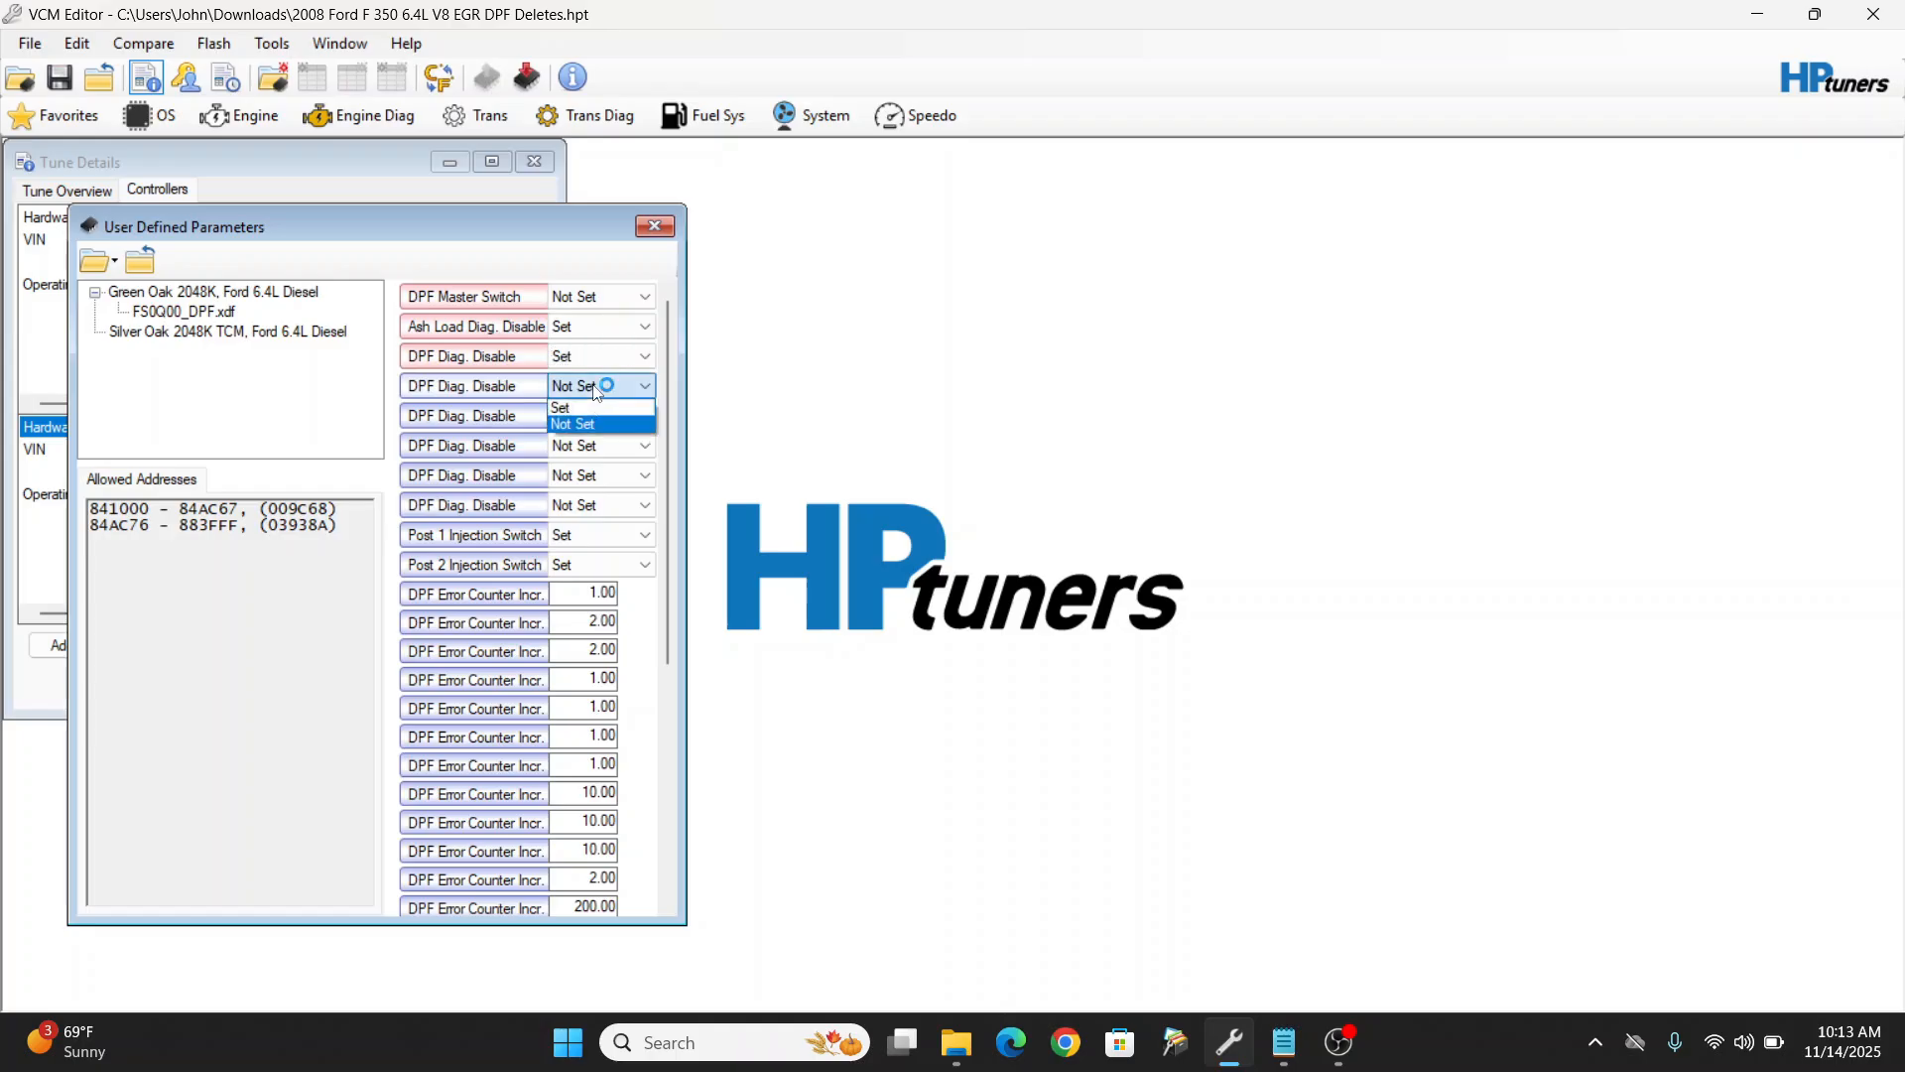
{"action": "left_click", "coordinate": [606, 410]}
{"action": "left_click", "coordinate": [607, 418]}
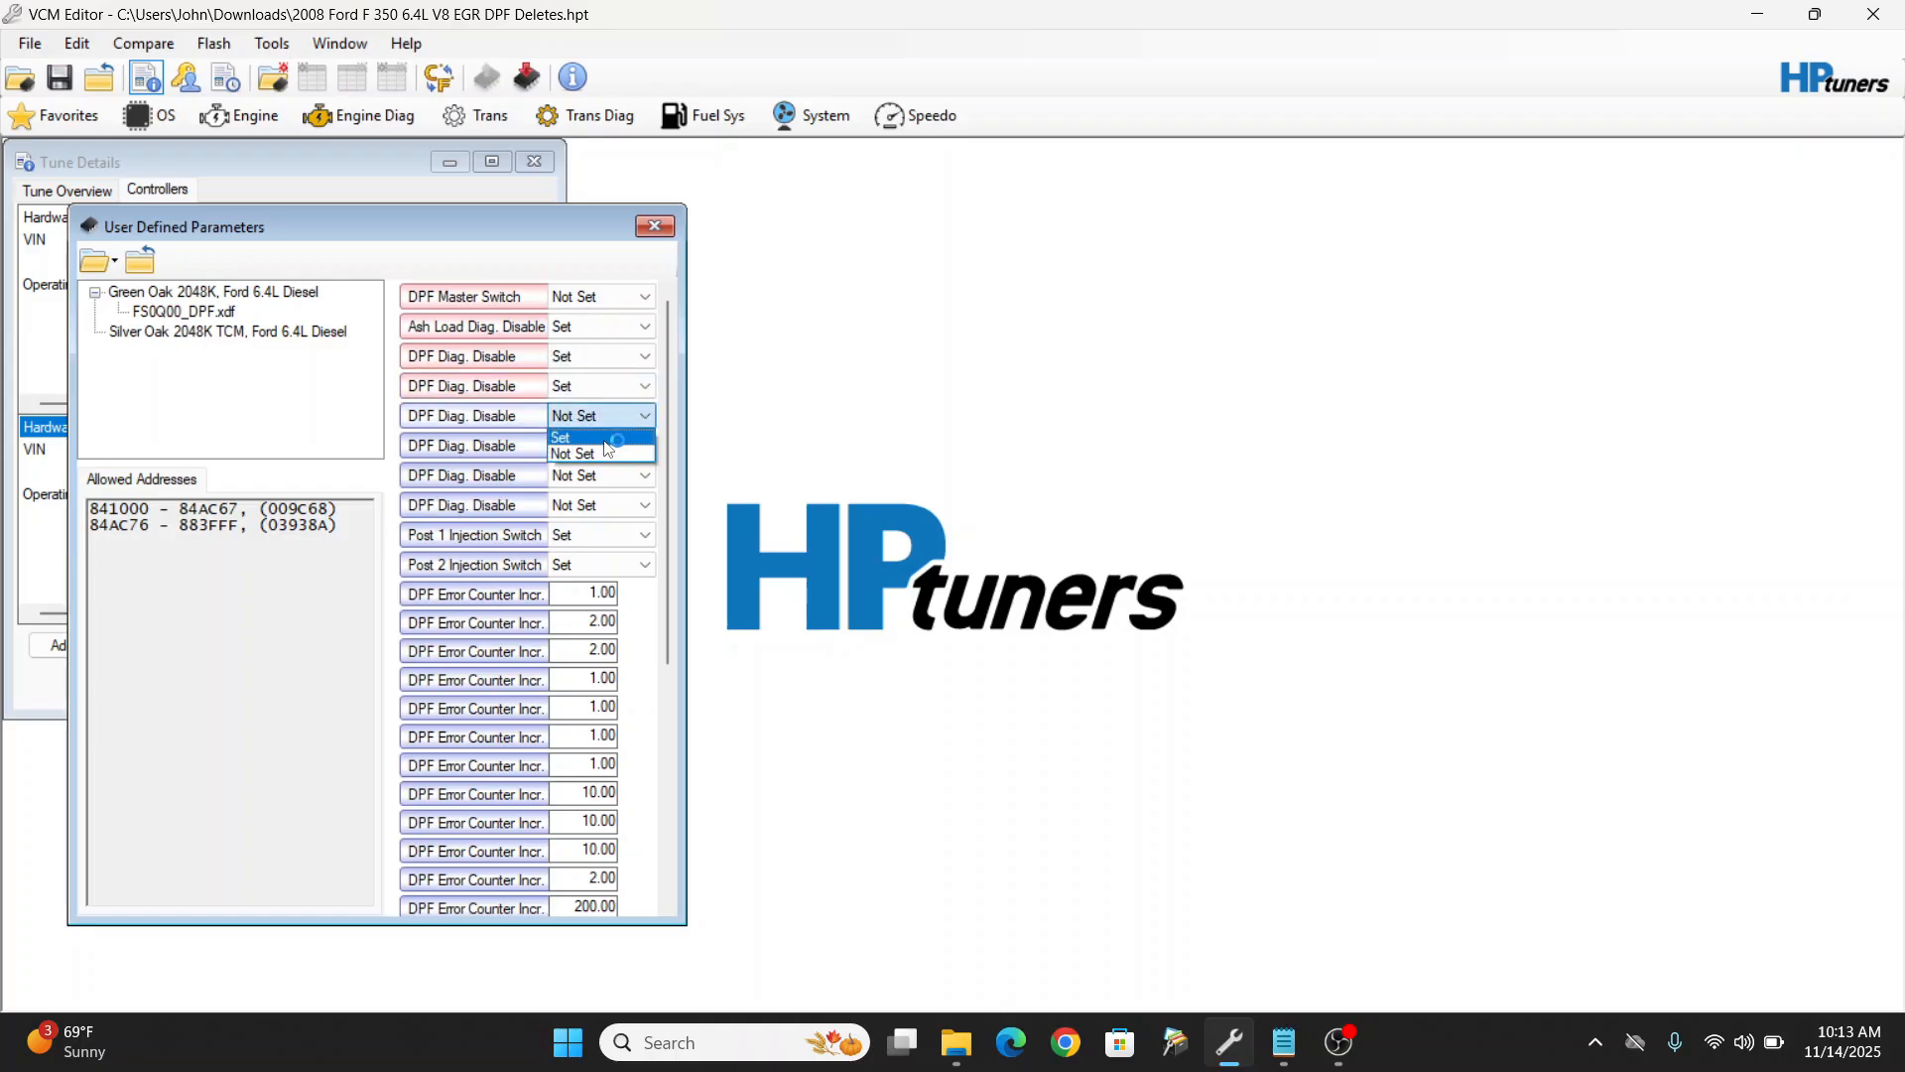
{"action": "left_click", "coordinate": [611, 444]}
{"action": "left_click", "coordinate": [609, 449]}
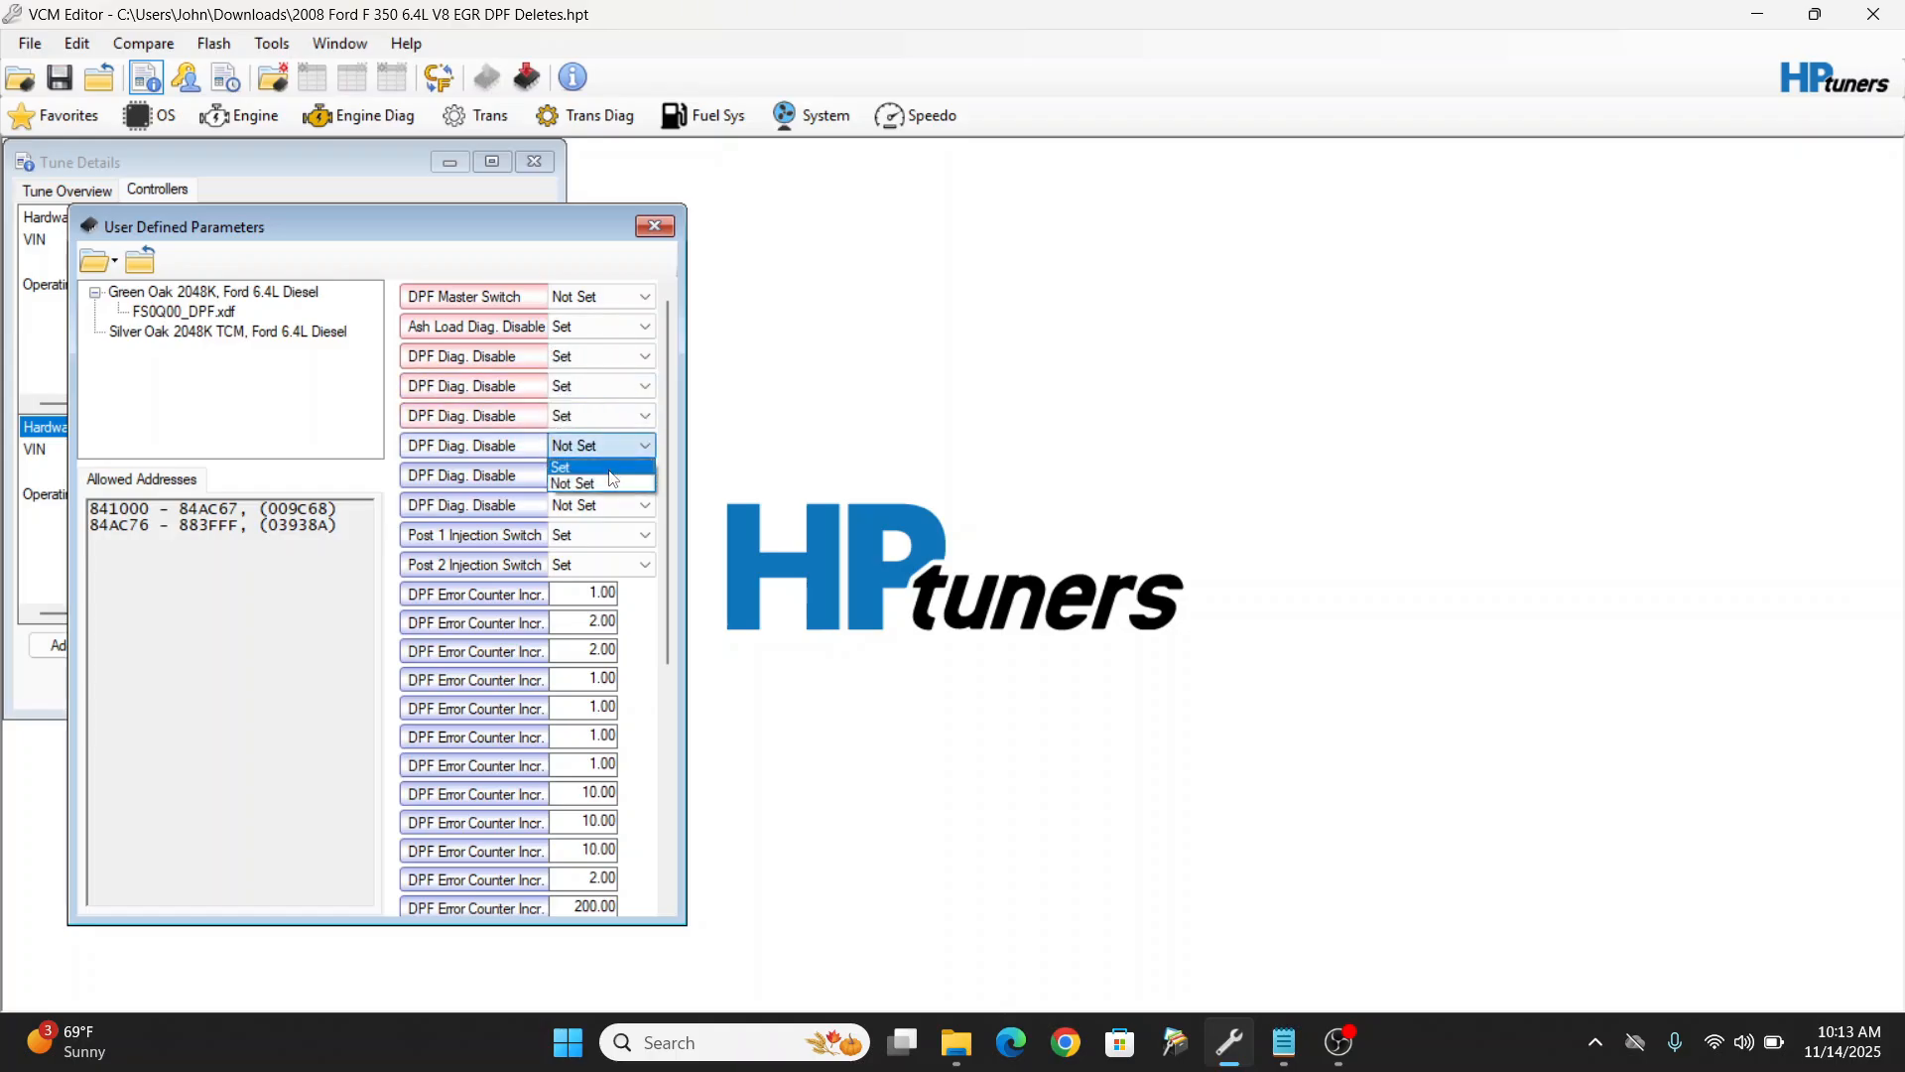
{"action": "left_click", "coordinate": [611, 466]}
{"action": "left_click", "coordinate": [616, 481]}
{"action": "left_click", "coordinate": [613, 496]}
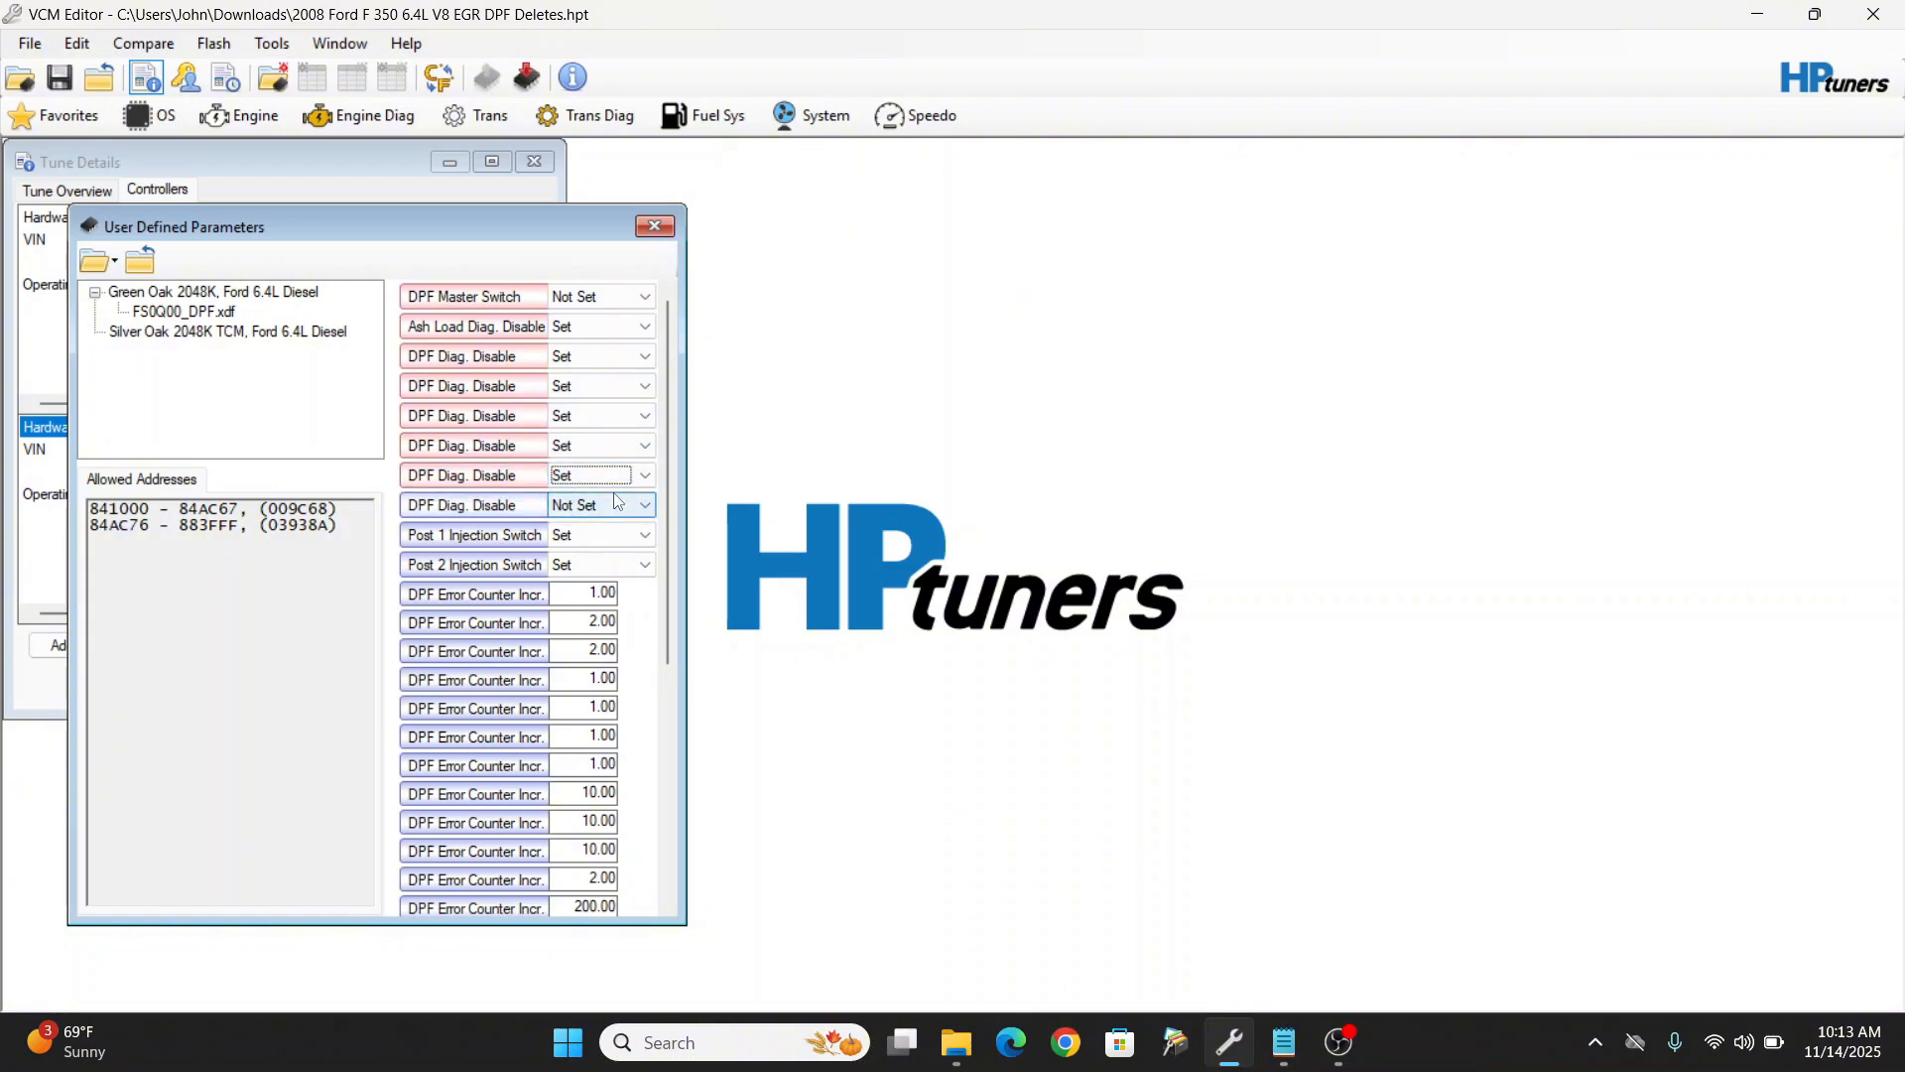
{"action": "left_click", "coordinate": [617, 514]}
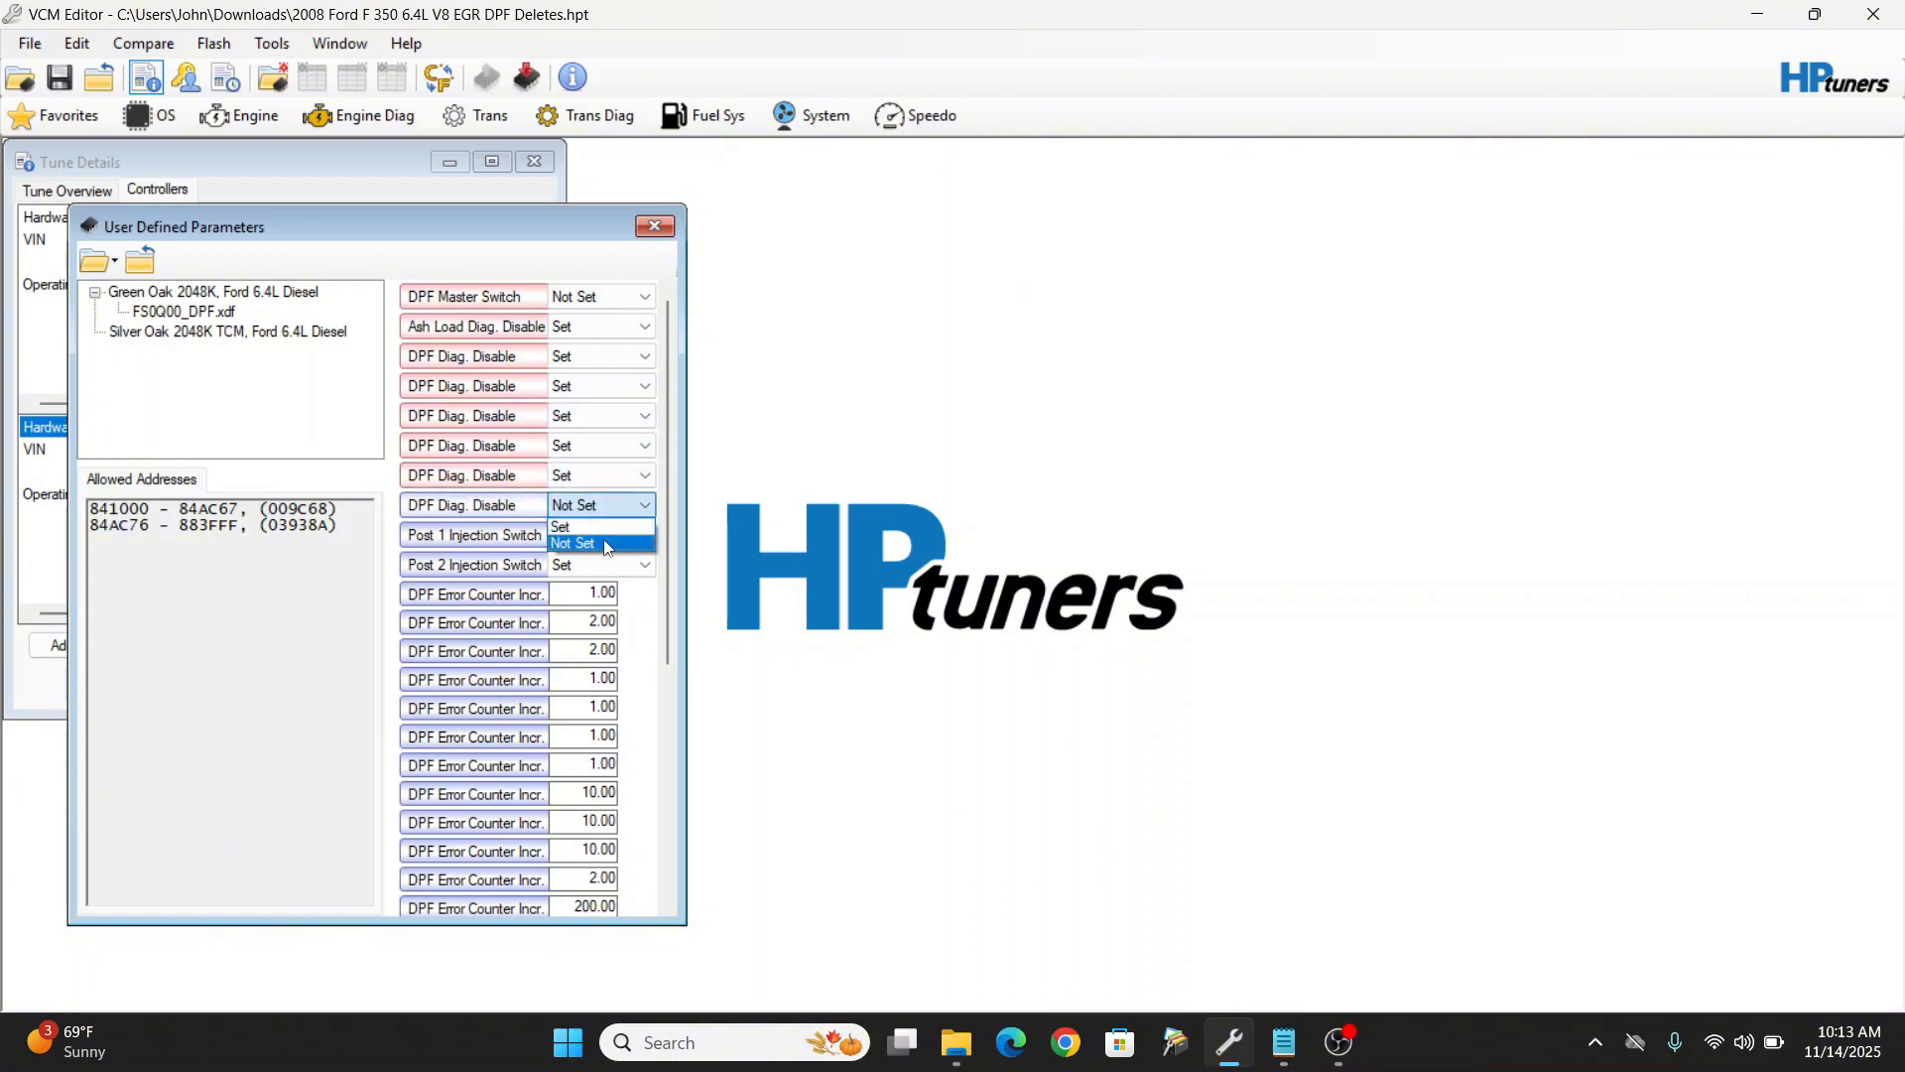
{"action": "left_click", "coordinate": [610, 526]}
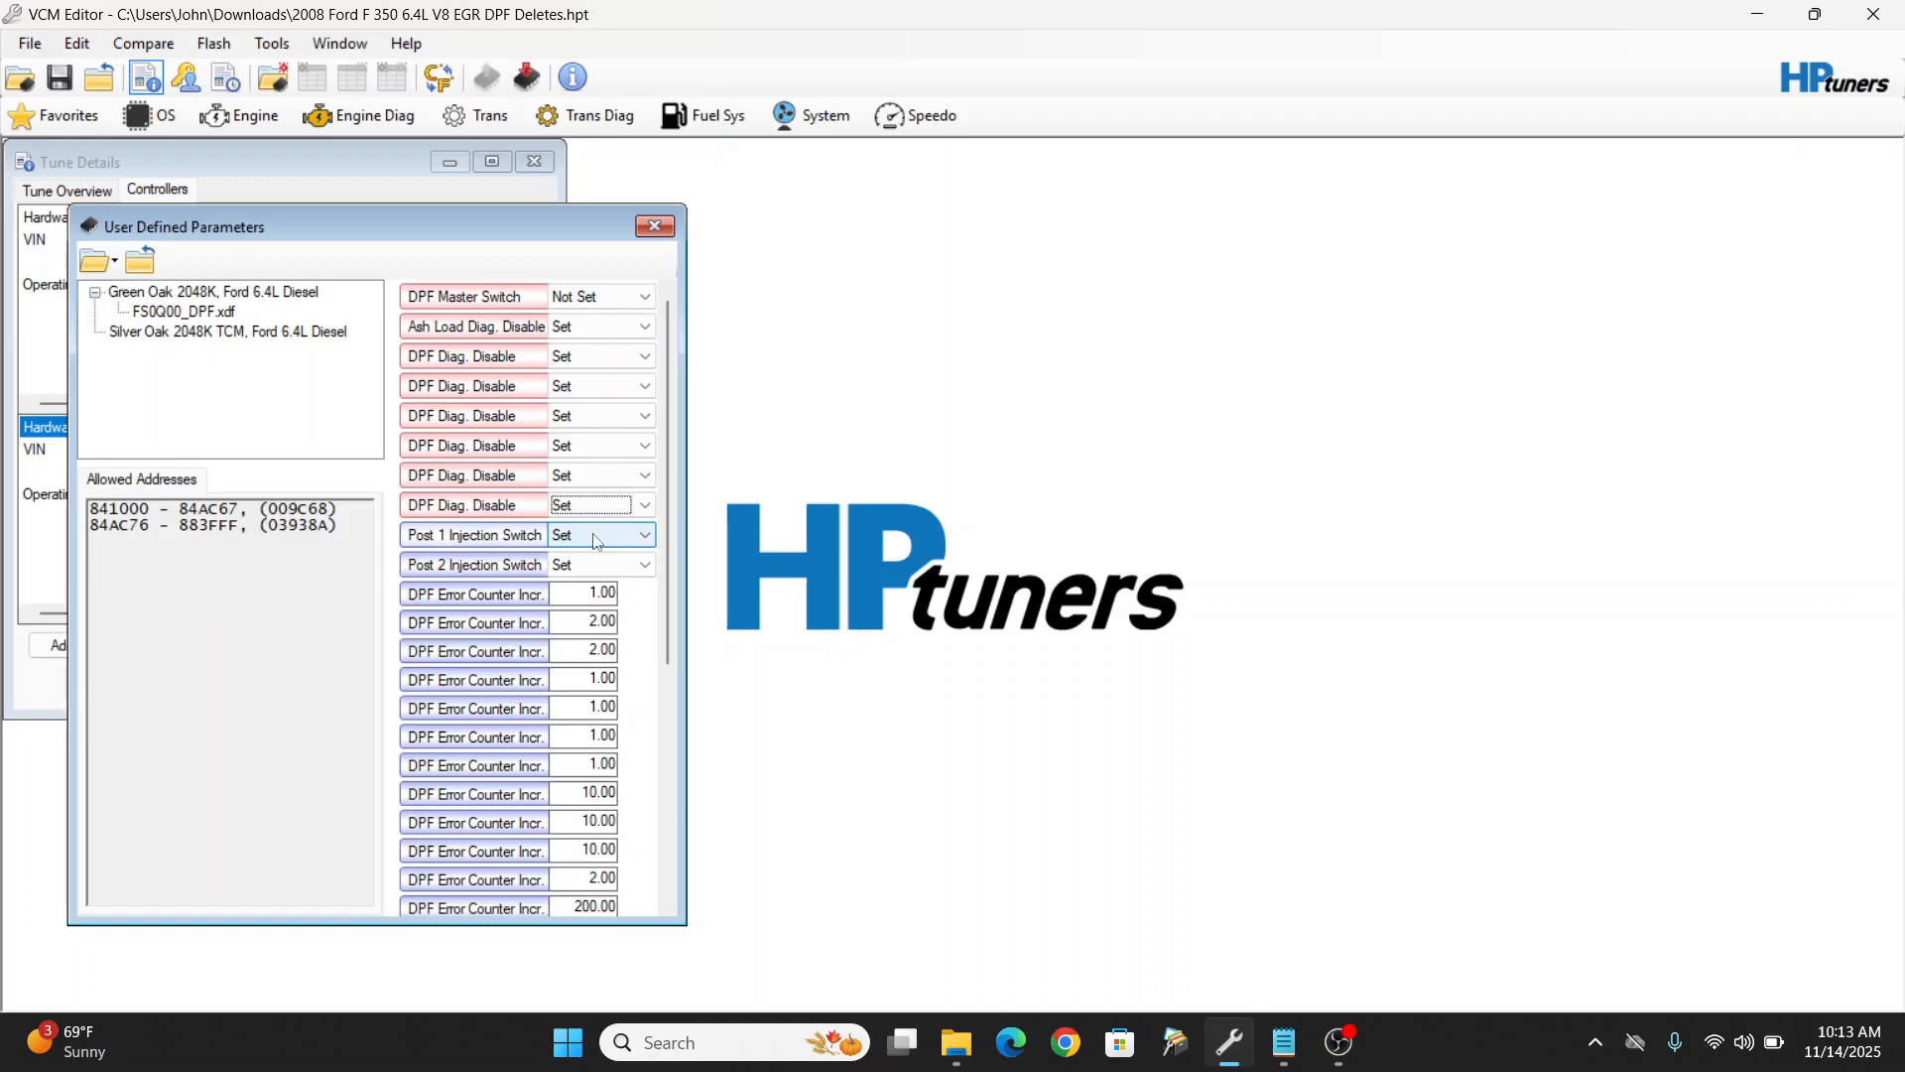
Step: Change the Post 1 and Post 2 Injection Switches to Not Set
{"action": "left_click", "coordinate": [593, 536]}
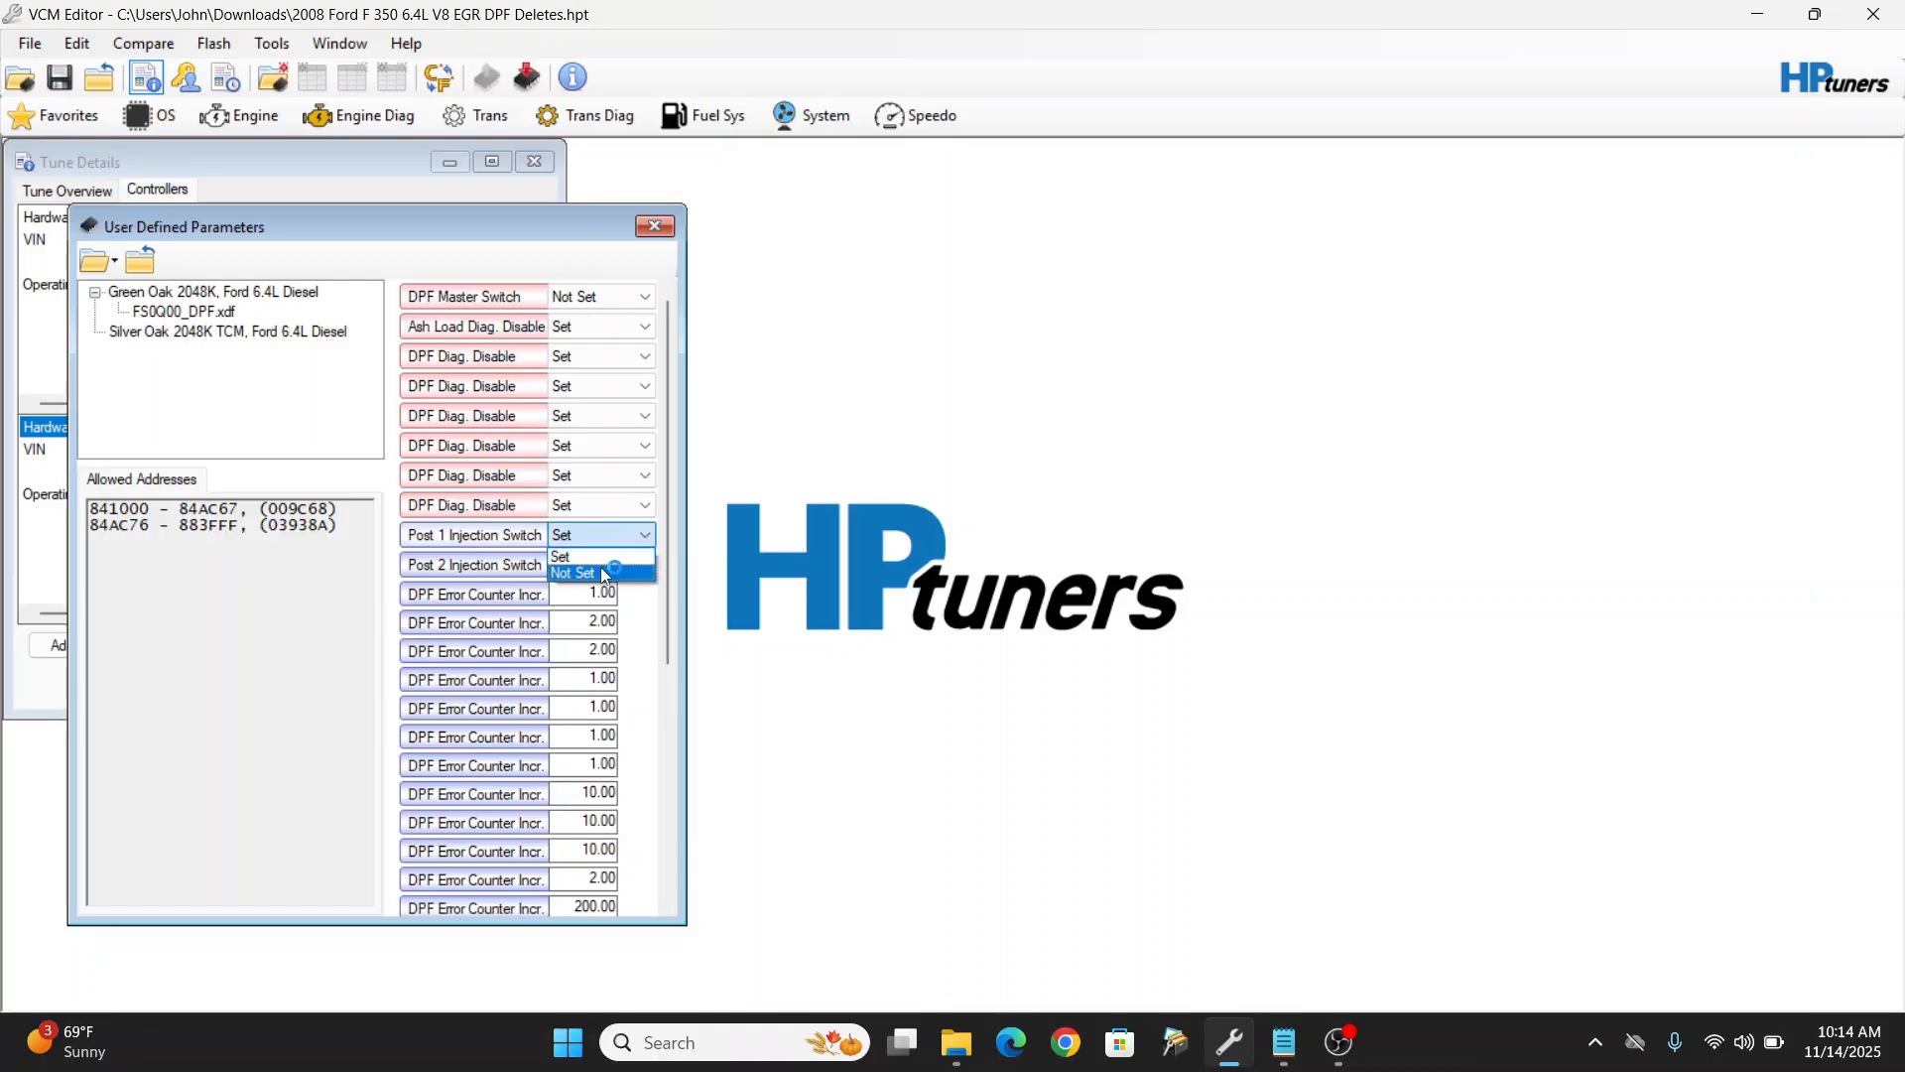
{"action": "left_click", "coordinate": [606, 575]}
{"action": "left_click", "coordinate": [606, 574]}
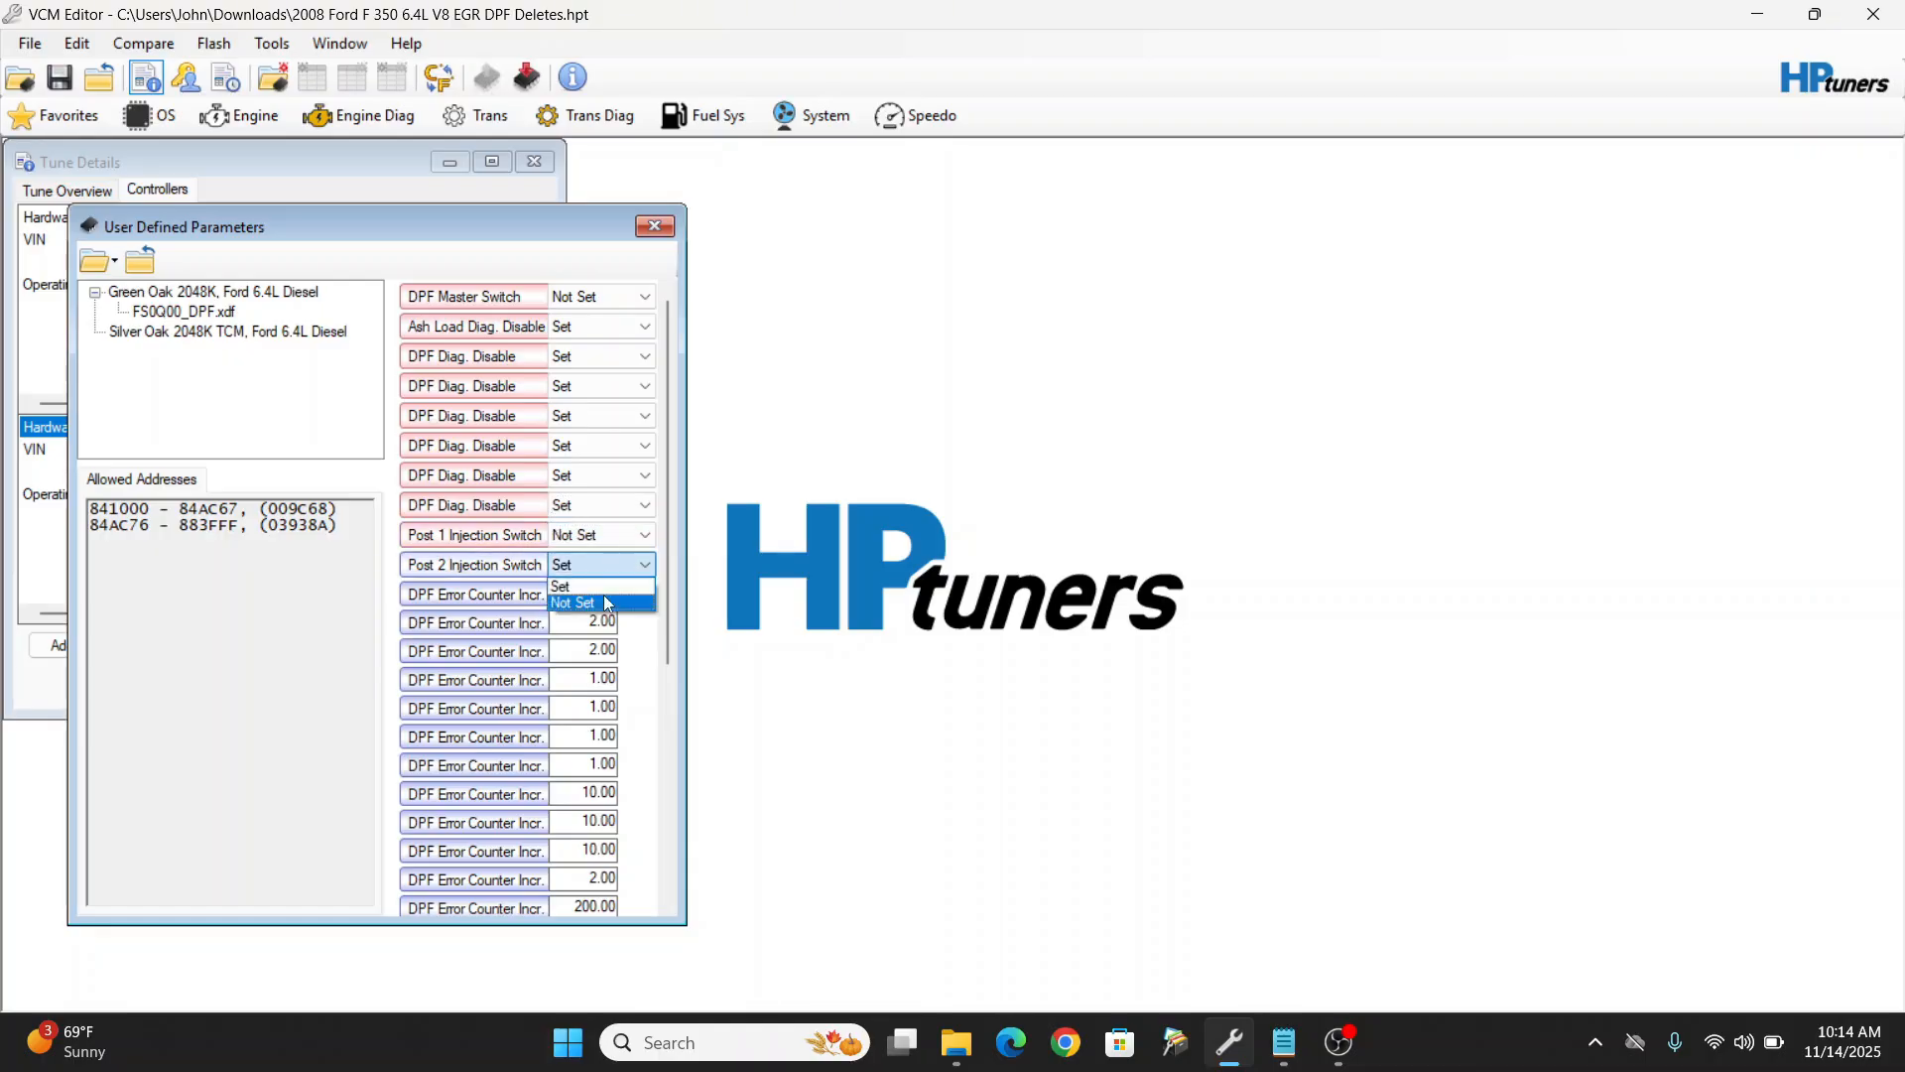
{"action": "left_click", "coordinate": [607, 601]}
Step: Set all twelve DPF Error Counter Incr. values to 0
{"action": "left_click", "coordinate": [566, 593]}
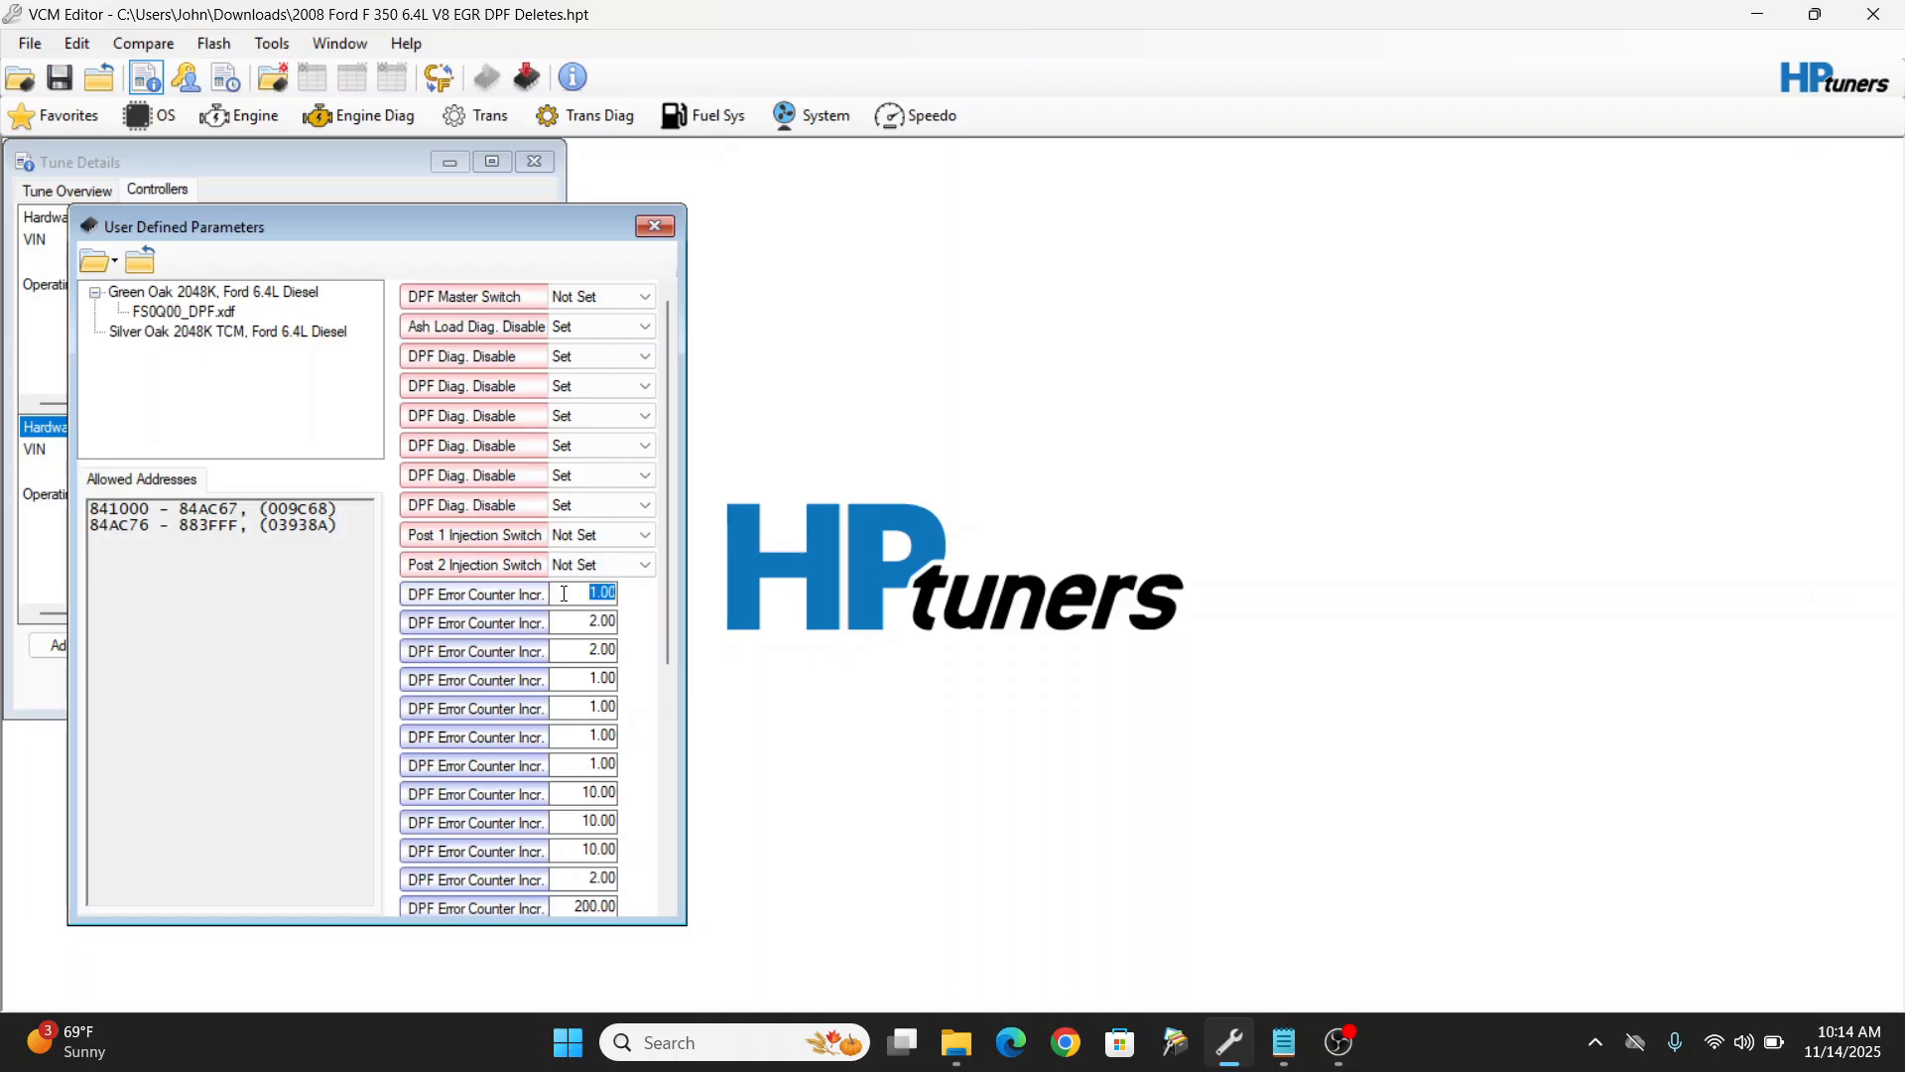
{"action": "type", "text": "0"}
{"action": "key", "text": "Tab"}
{"action": "type", "text": "0"}
{"action": "key", "text": "Tab"}
{"action": "type", "text": "0"}
{"action": "key", "text": "Tab"}
{"action": "type", "text": "0"}
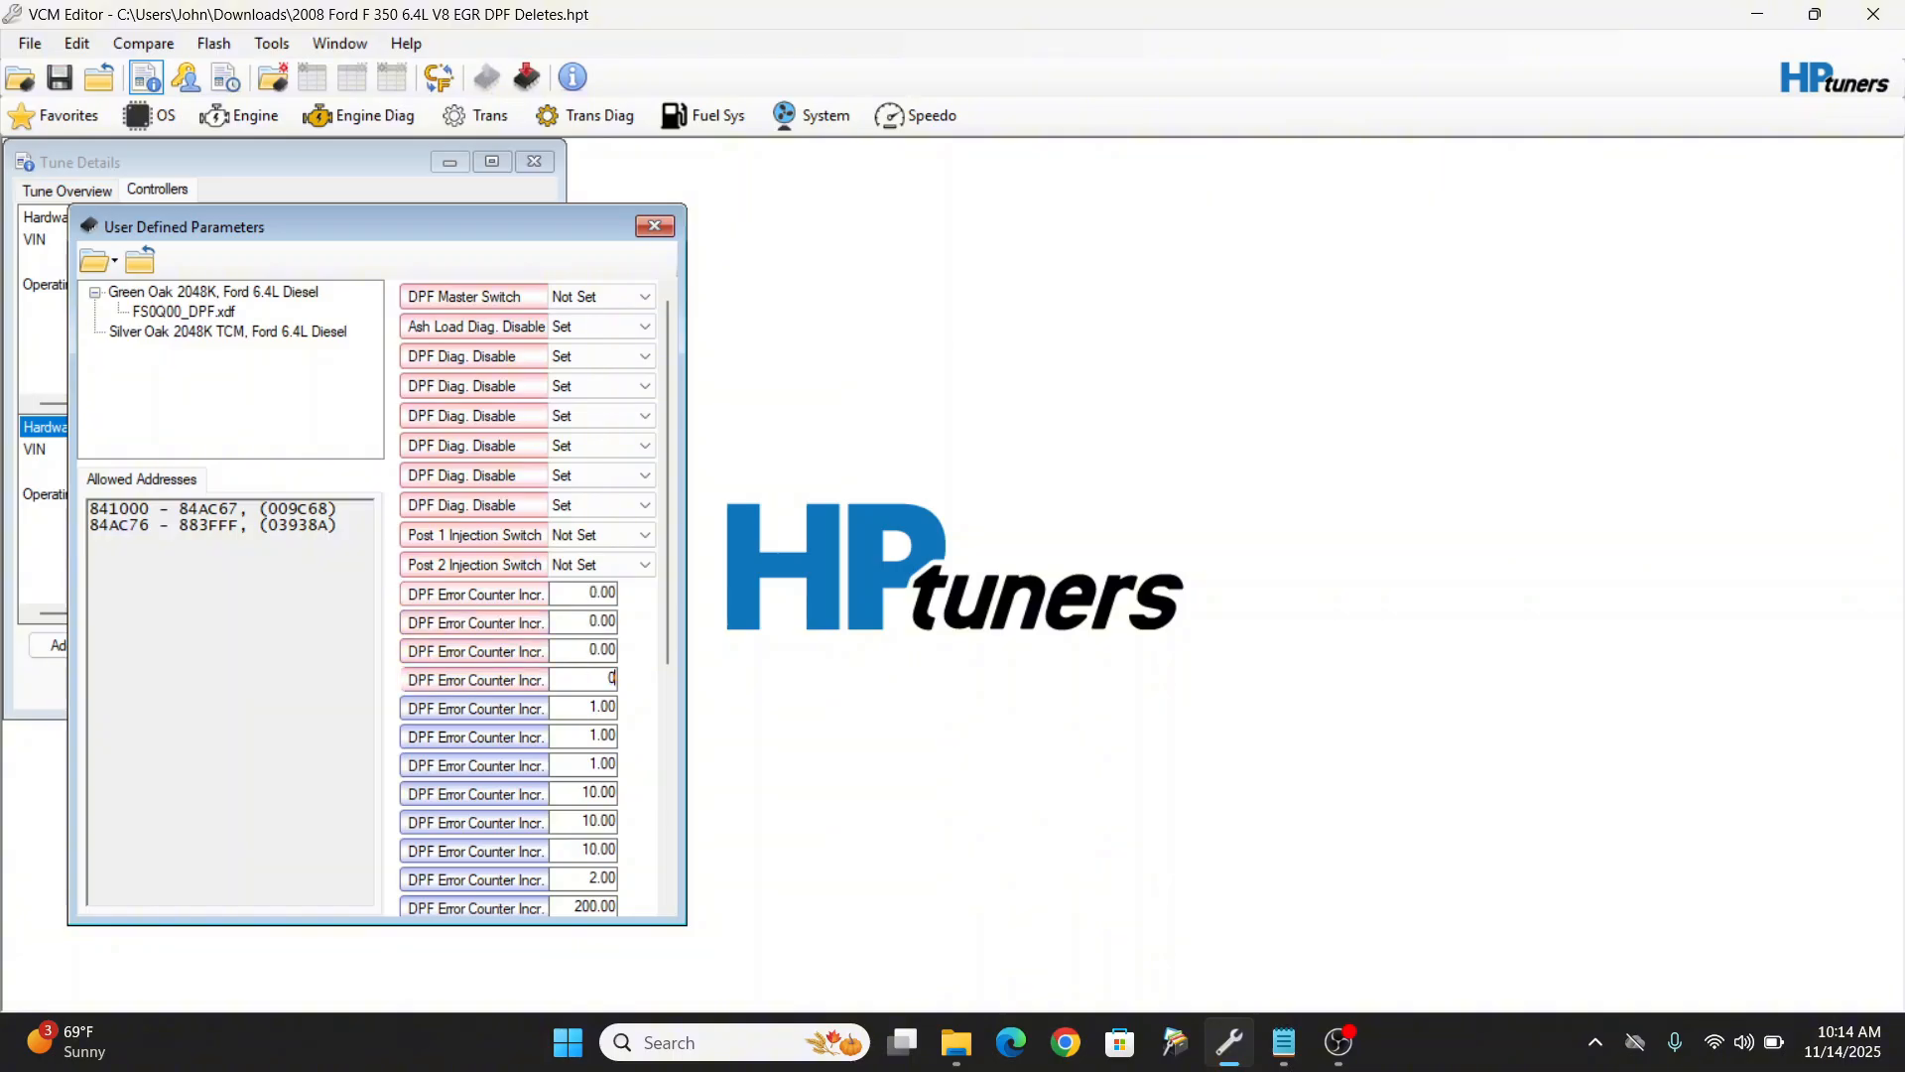
{"action": "key", "text": "Tab"}
{"action": "key", "text": "0"}
{"action": "key", "text": "Tab"}
{"action": "type", "text": "0"}
{"action": "key", "text": "Tab"}
{"action": "type", "text": "0"}
{"action": "key", "text": "Tab"}
{"action": "key", "text": "0"}
{"action": "key", "text": "Tab"}
{"action": "type", "text": "0"}
{"action": "key", "text": "Tab"}
{"action": "type", "text": "0"}
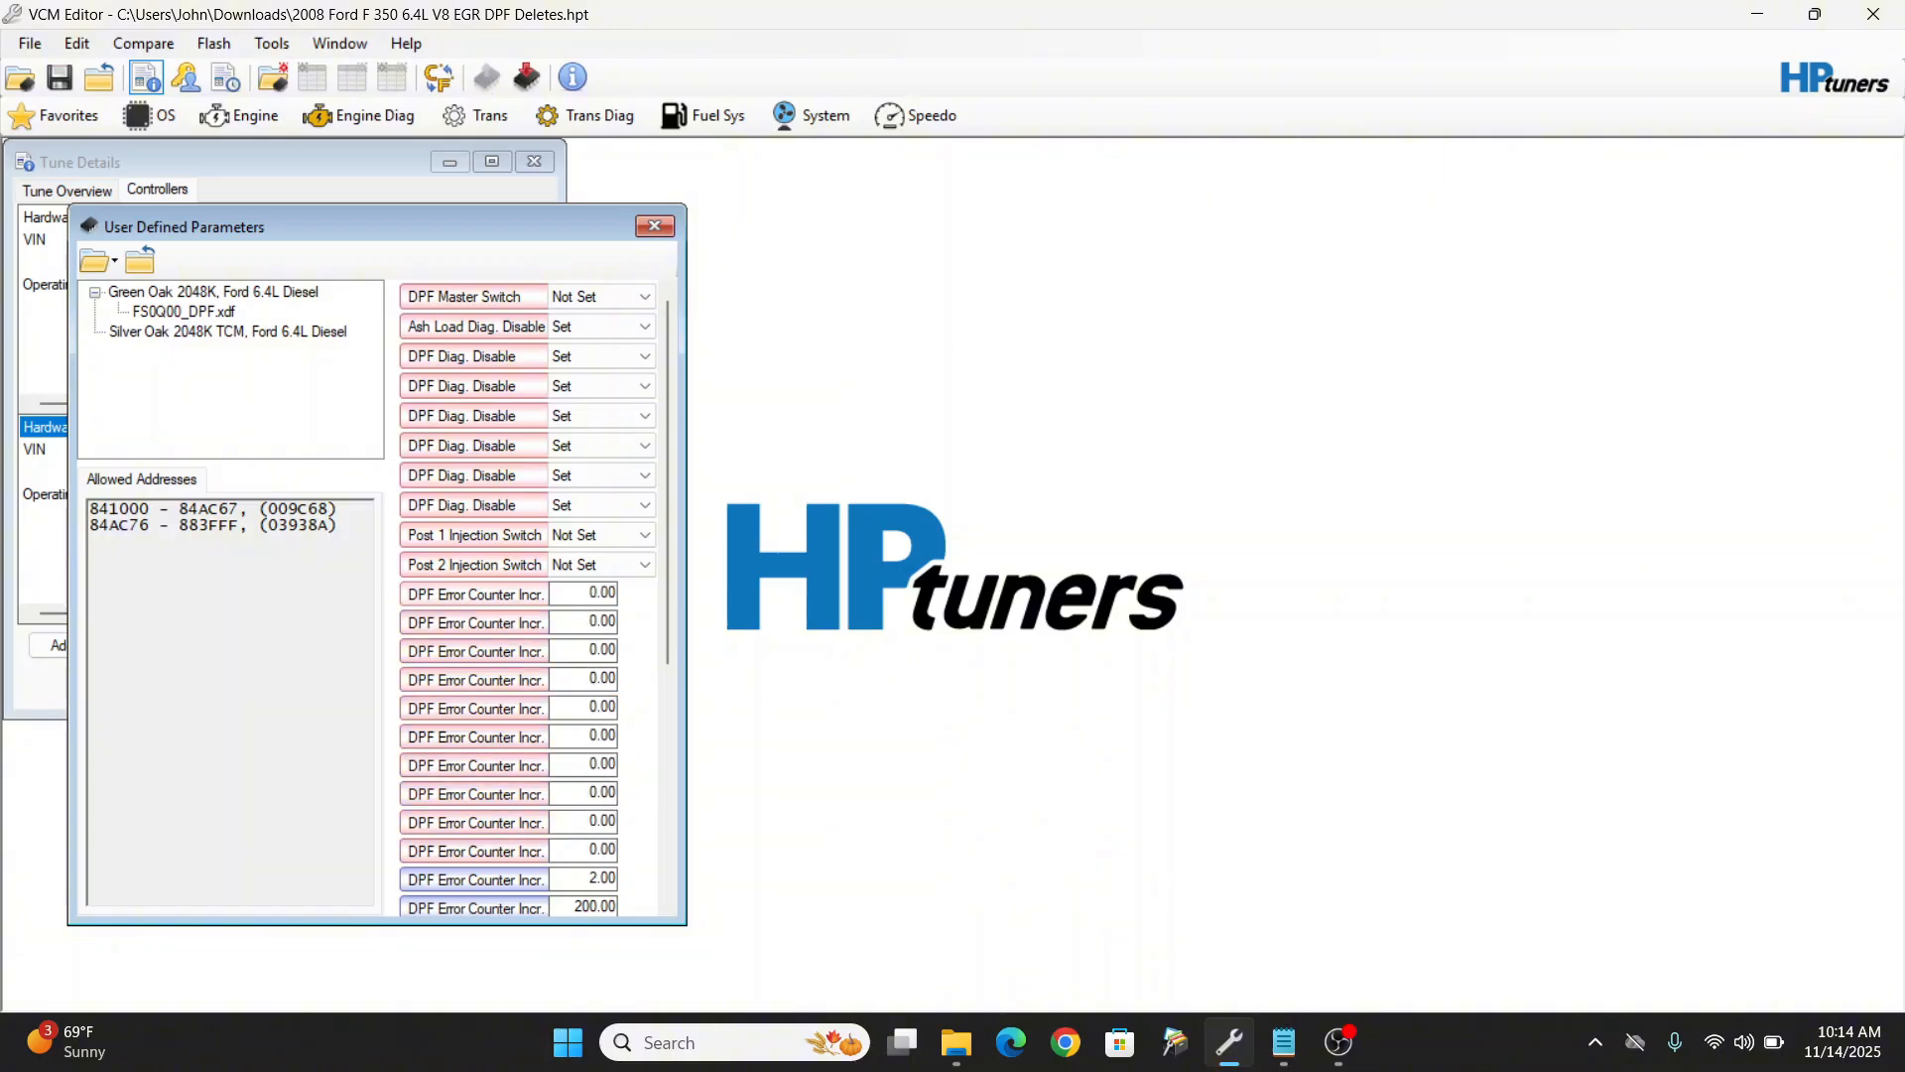
{"action": "key", "text": "Tab"}
{"action": "key", "text": "0"}
{"action": "key", "text": "Tab"}
{"action": "type", "text": "0"}
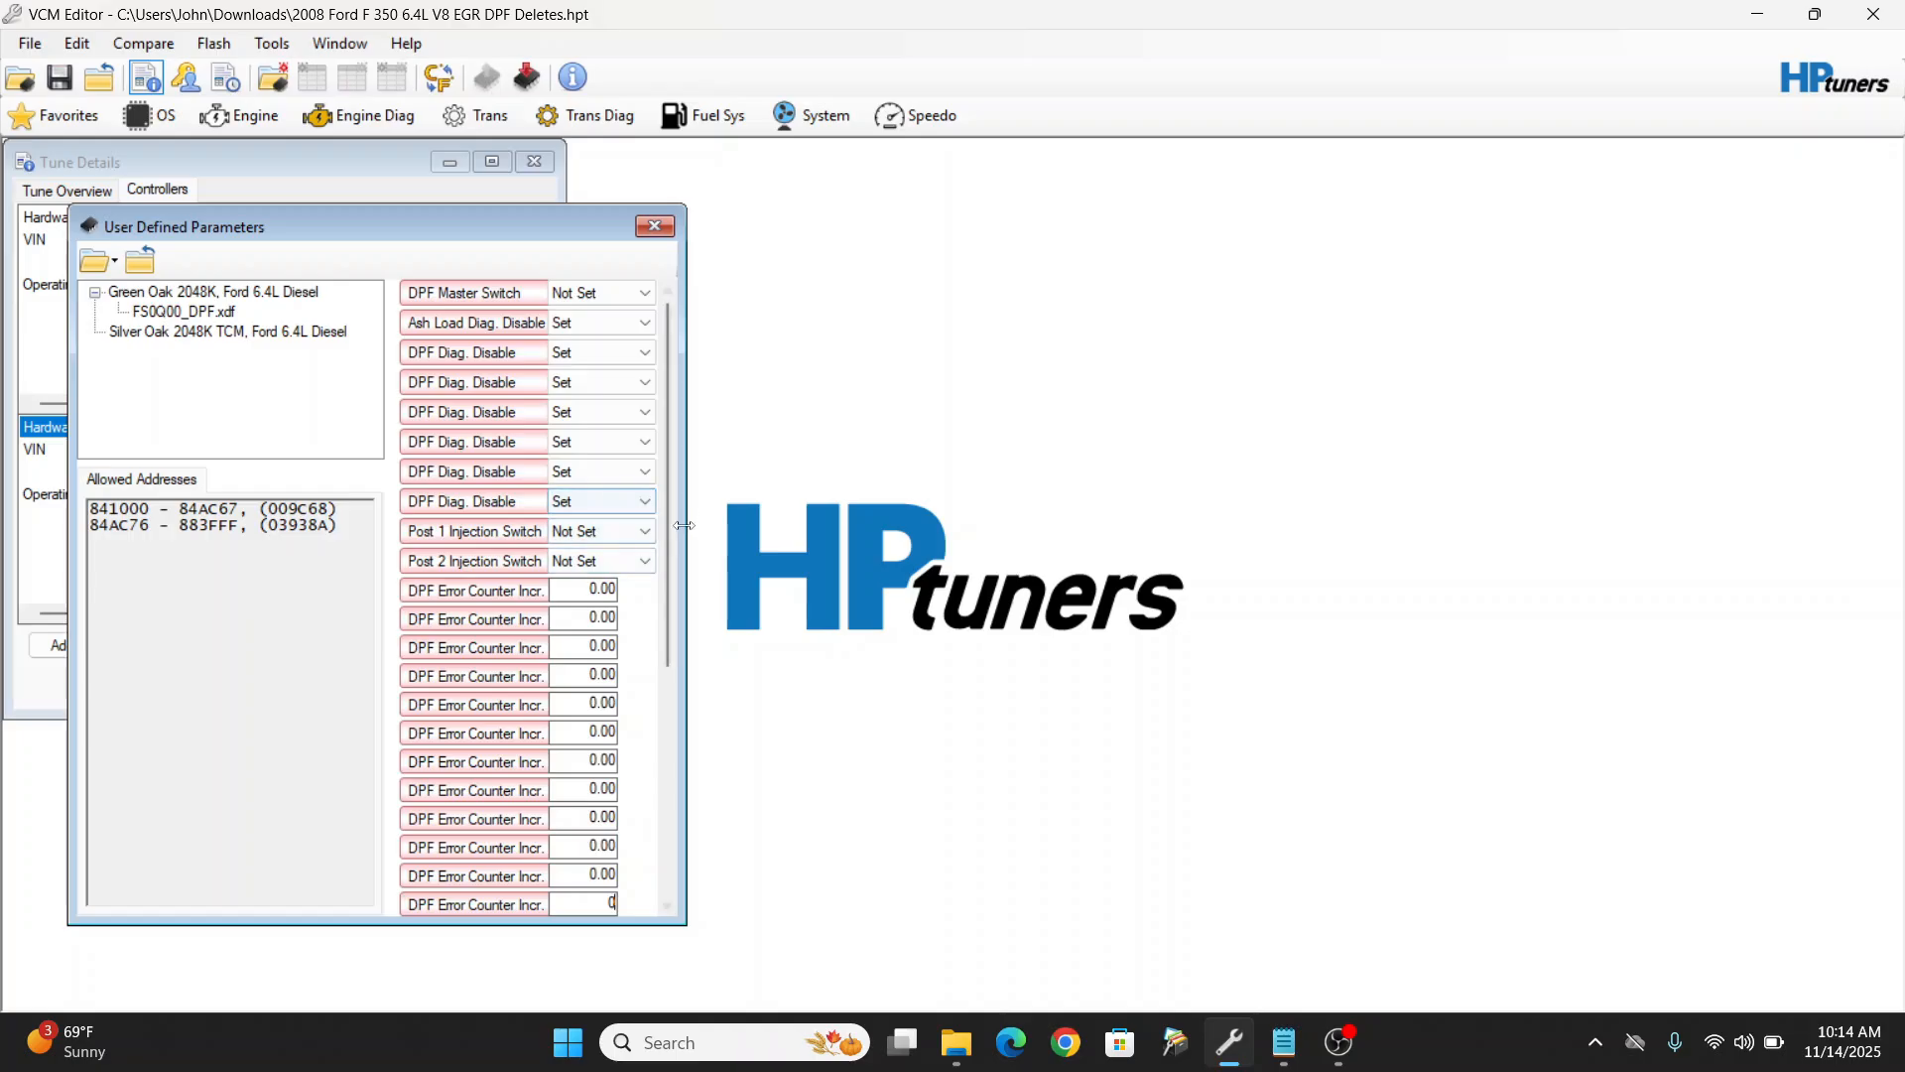
Step: Set all ten DPF Error Counter Max values to 255
{"action": "left_click_drag", "start_coordinate": [665, 544], "coordinate": [679, 784]}
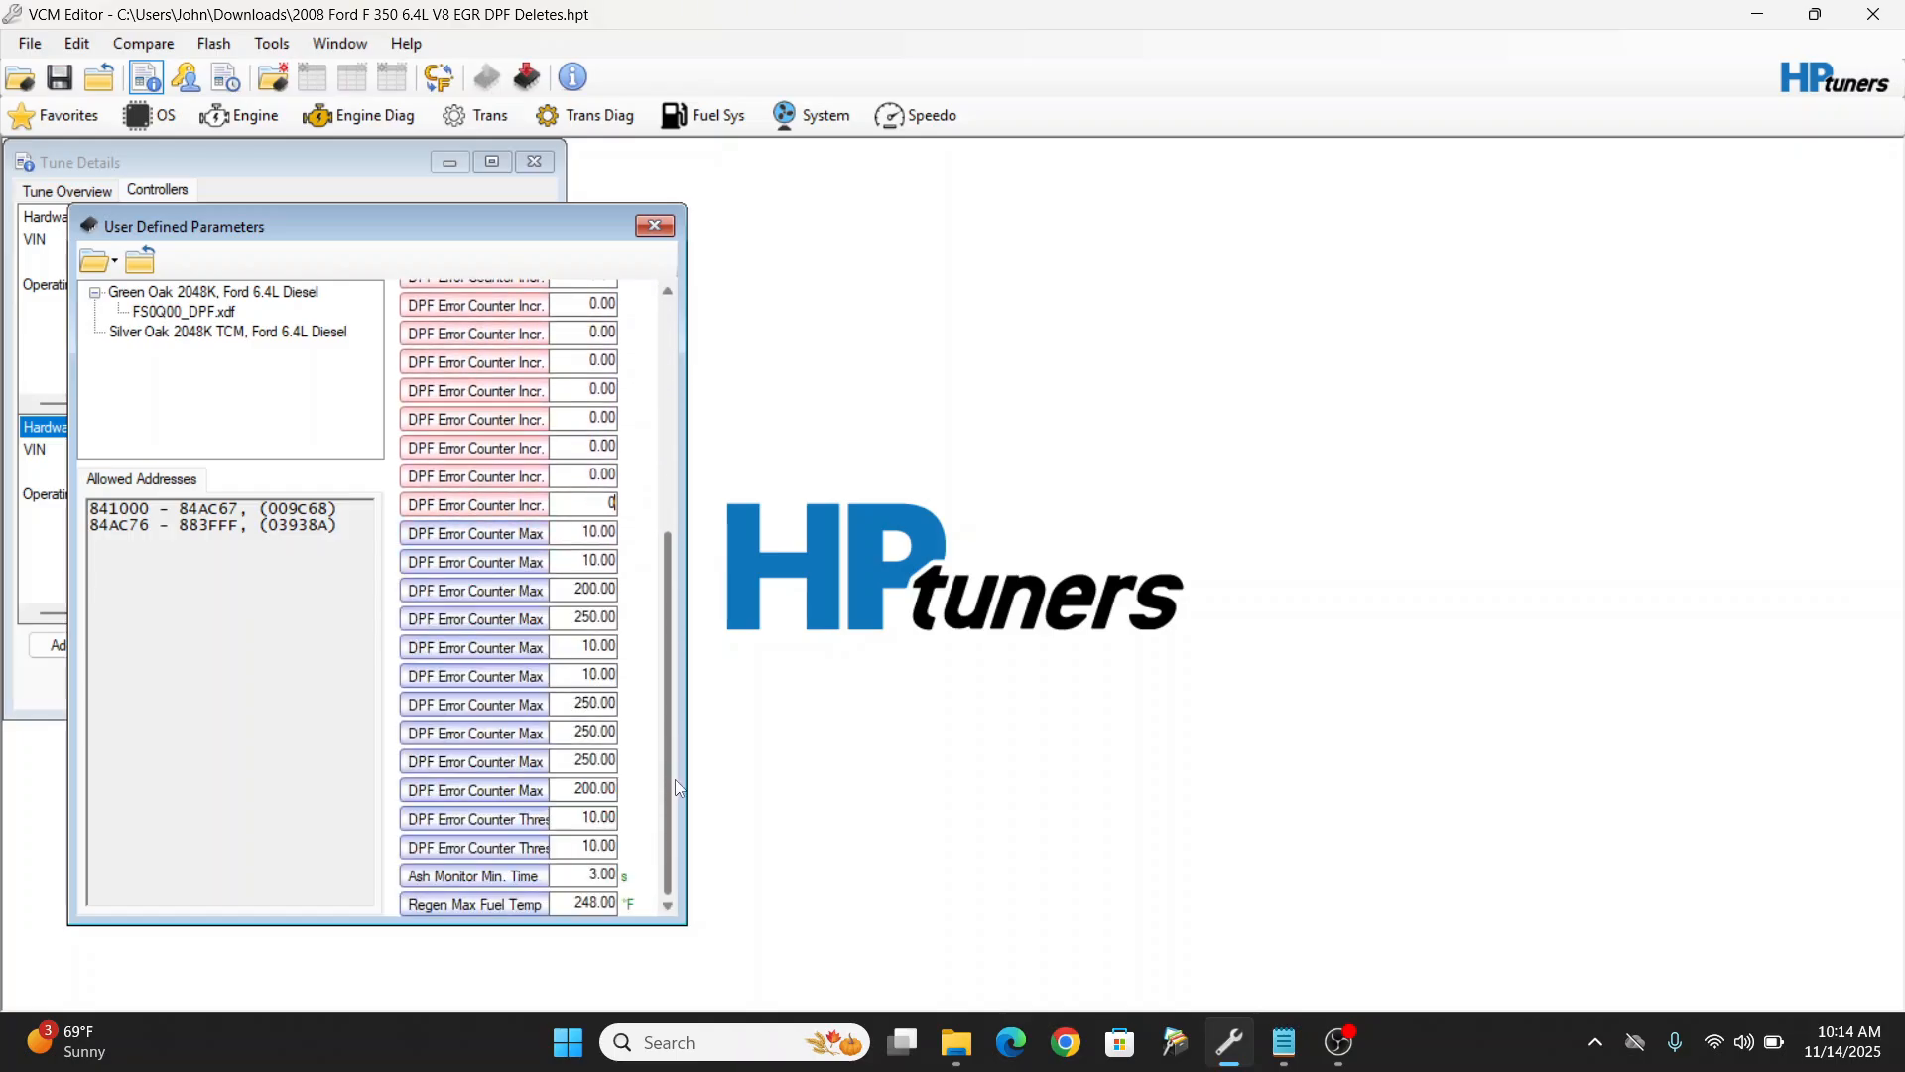
{"action": "key", "text": "Tab"}
{"action": "type", "text": "255"}
{"action": "key", "text": "Tab"}
{"action": "type", "text": "255"}
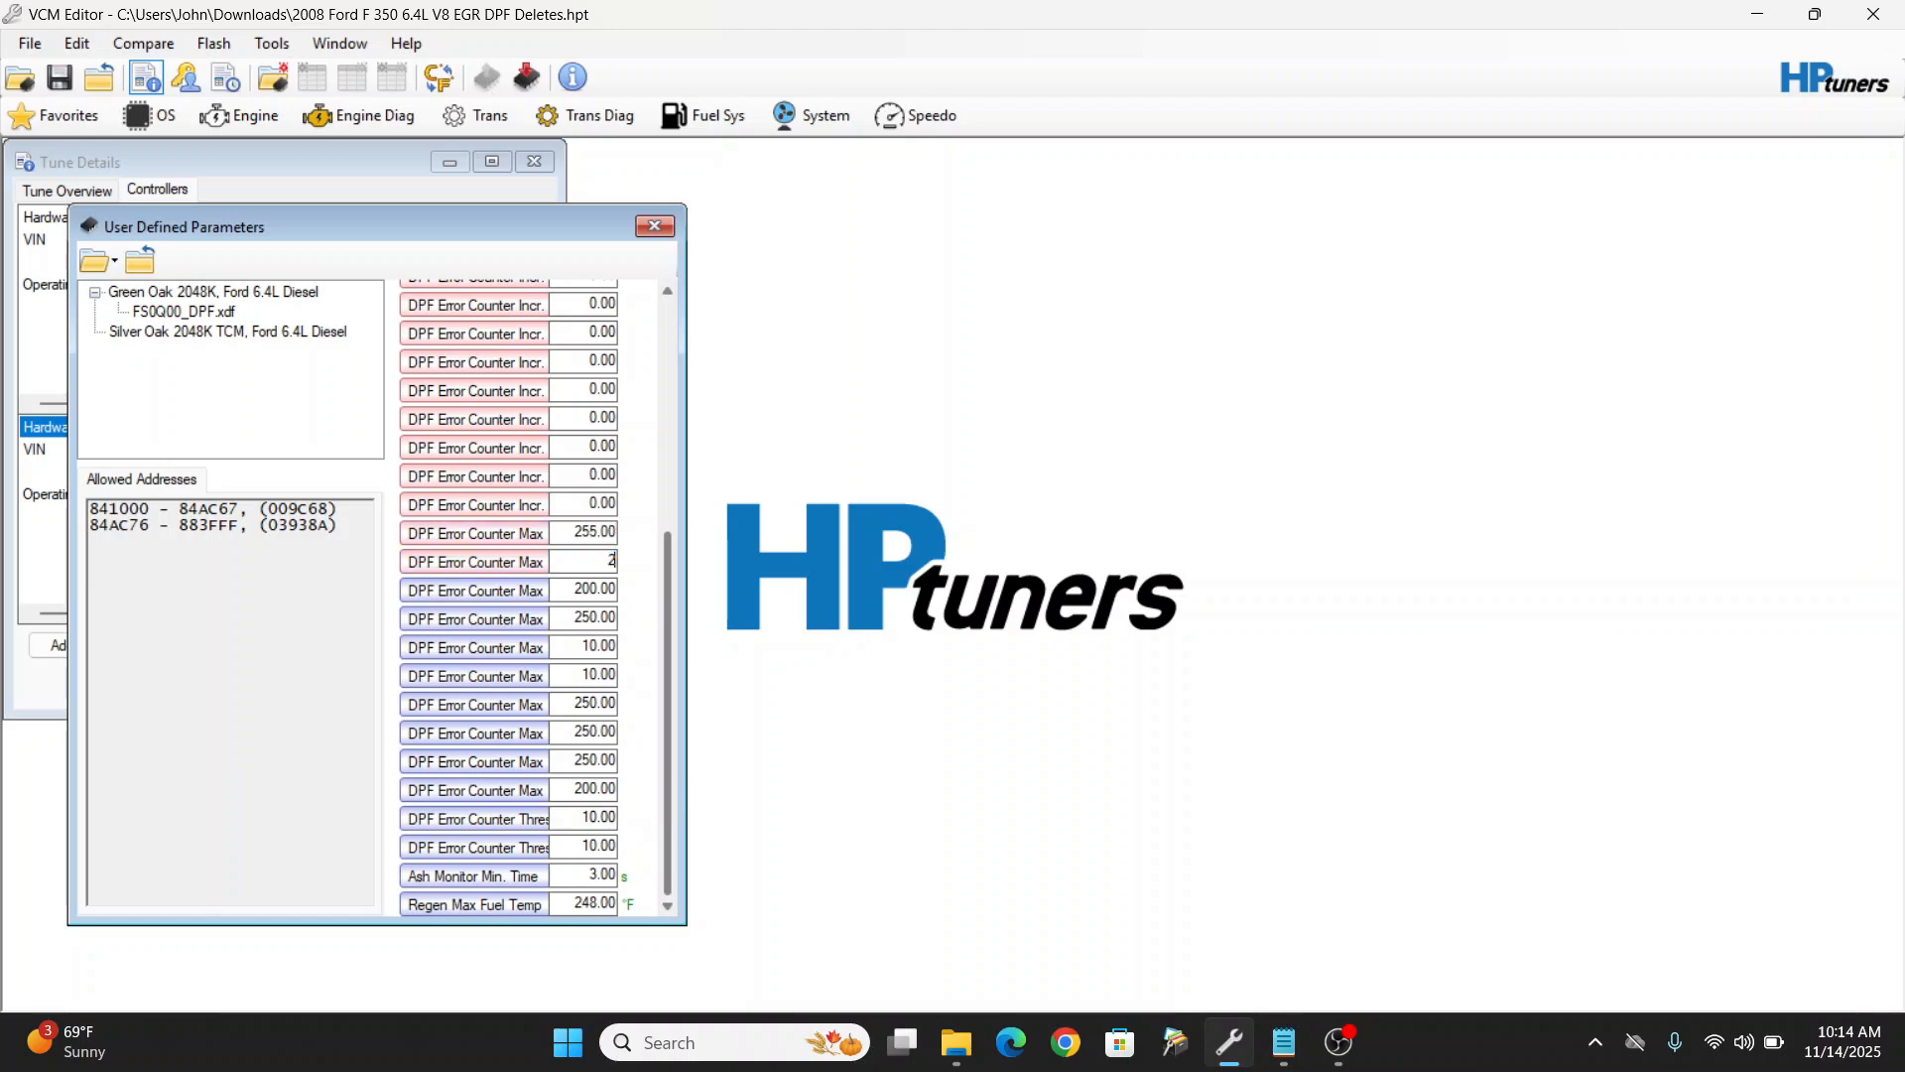
{"action": "key", "text": "Tab"}
{"action": "type", "text": "255"}
{"action": "key", "text": "Tab"}
{"action": "type", "text": "255"}
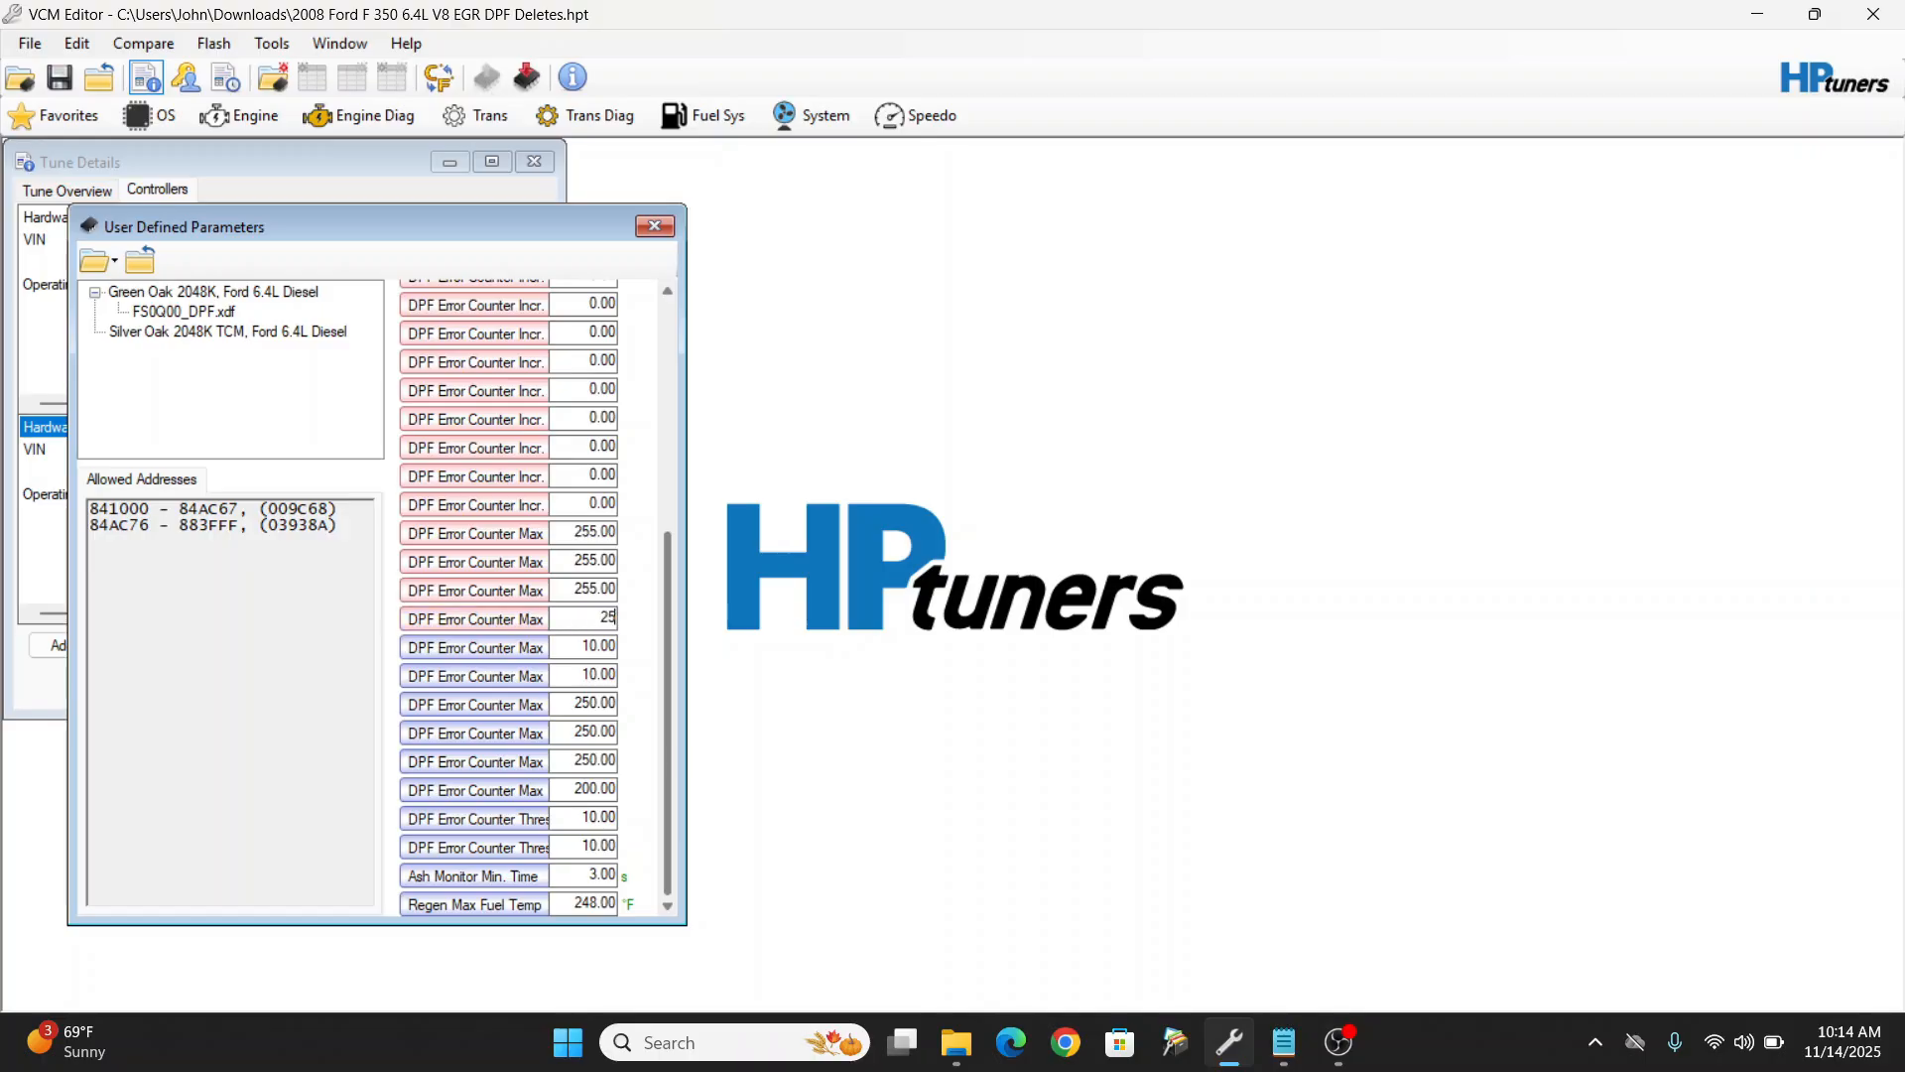
{"action": "key", "text": "Tab"}
{"action": "type", "text": "255"}
{"action": "key", "text": "Tab"}
{"action": "type", "text": "255"}
{"action": "key", "text": "Tab"}
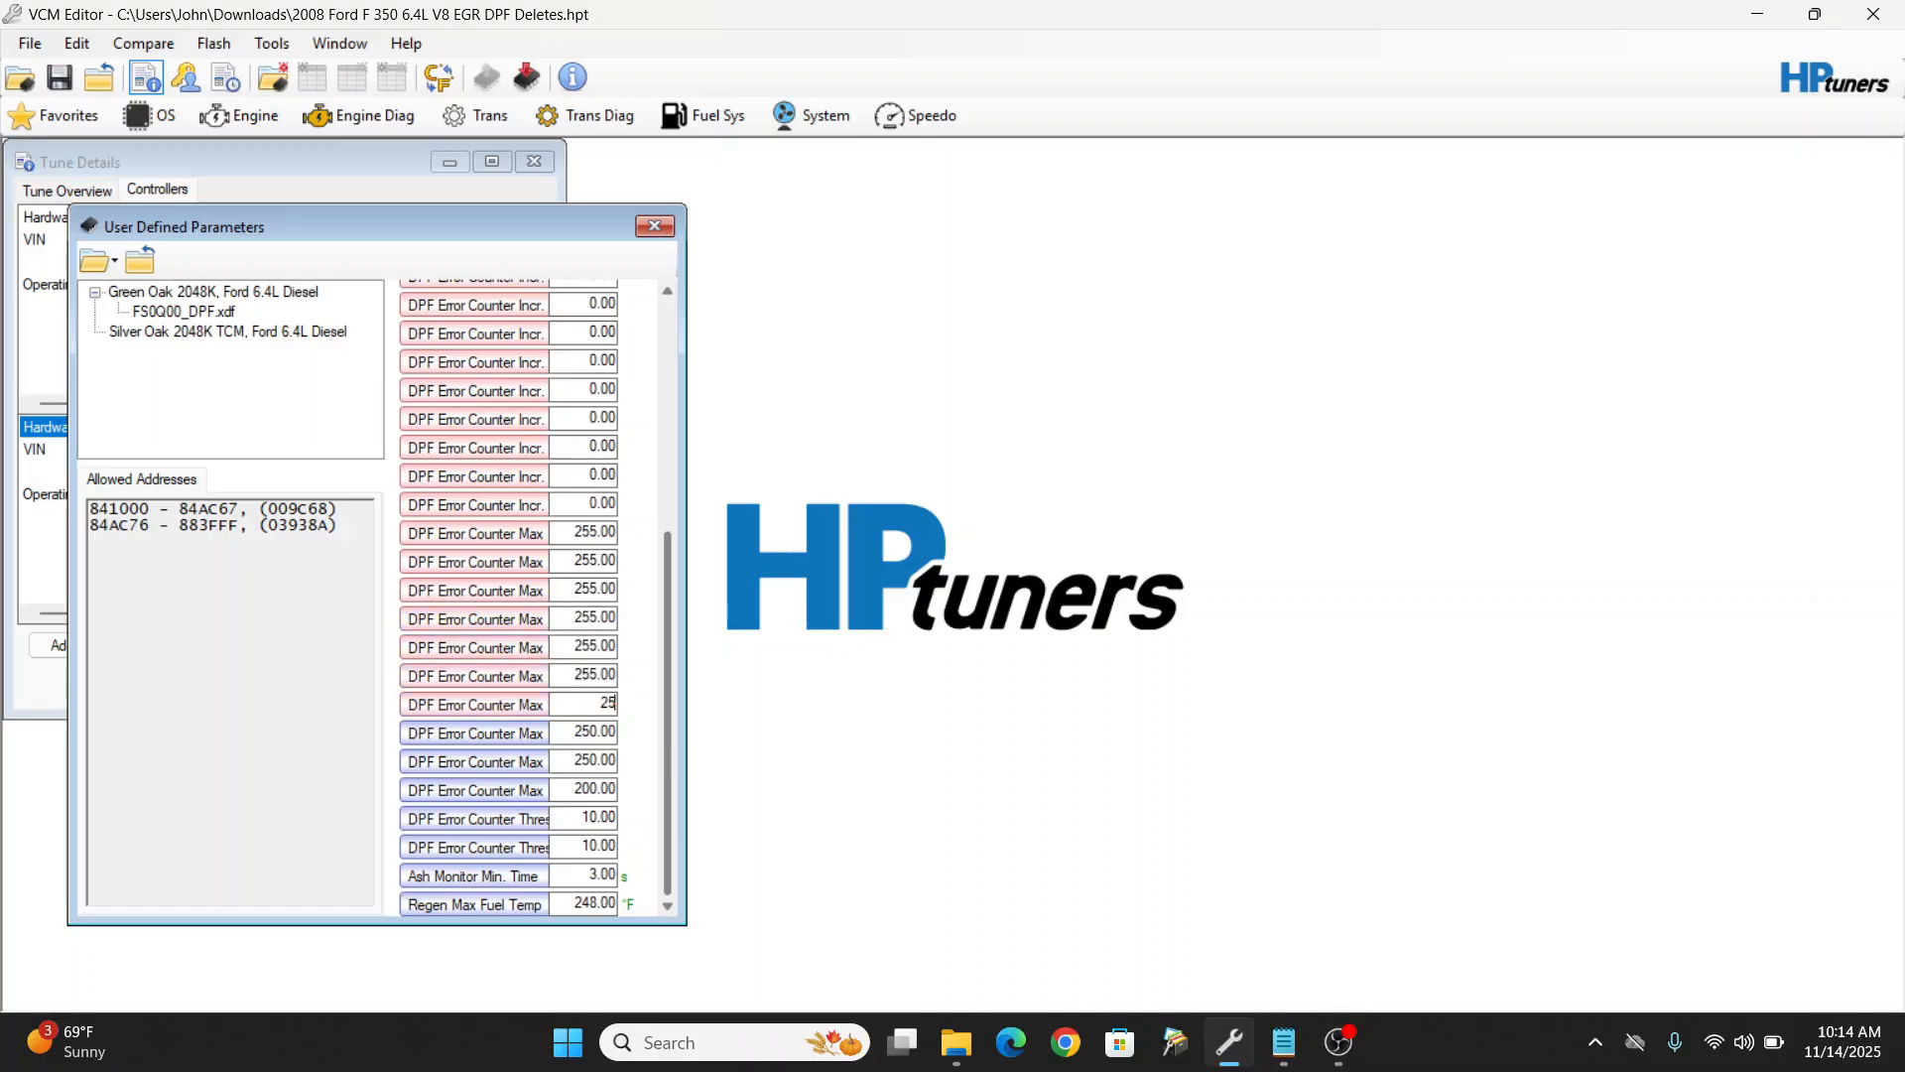
{"action": "type", "text": "255"}
{"action": "key", "text": "Tab"}
{"action": "type", "text": "255"}
{"action": "key", "text": "Tab"}
{"action": "type", "text": "255"}
{"action": "key", "text": "Tab"}
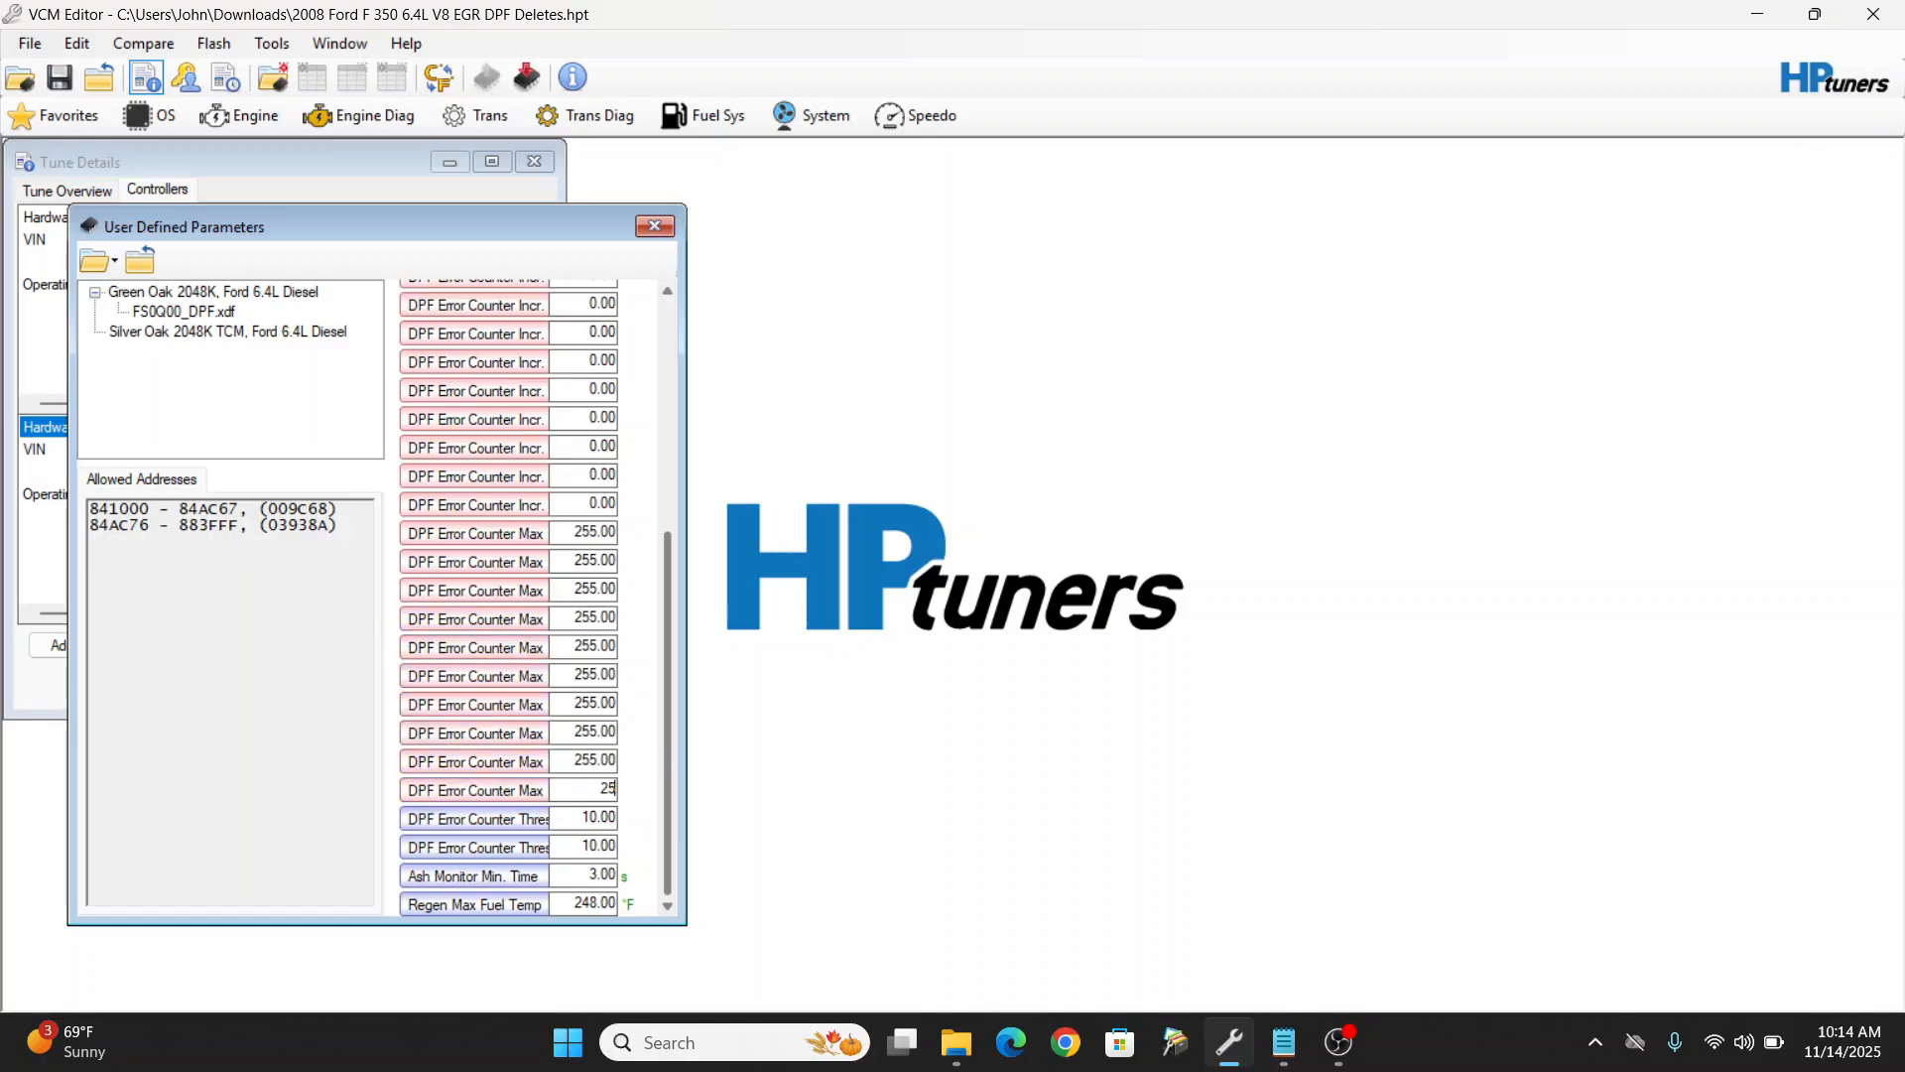
{"action": "type", "text": "255"}
Step: Set both DPF Error Counter Threshold values to 65535
{"action": "key", "text": "Tab"}
{"action": "type", "text": "65535"}
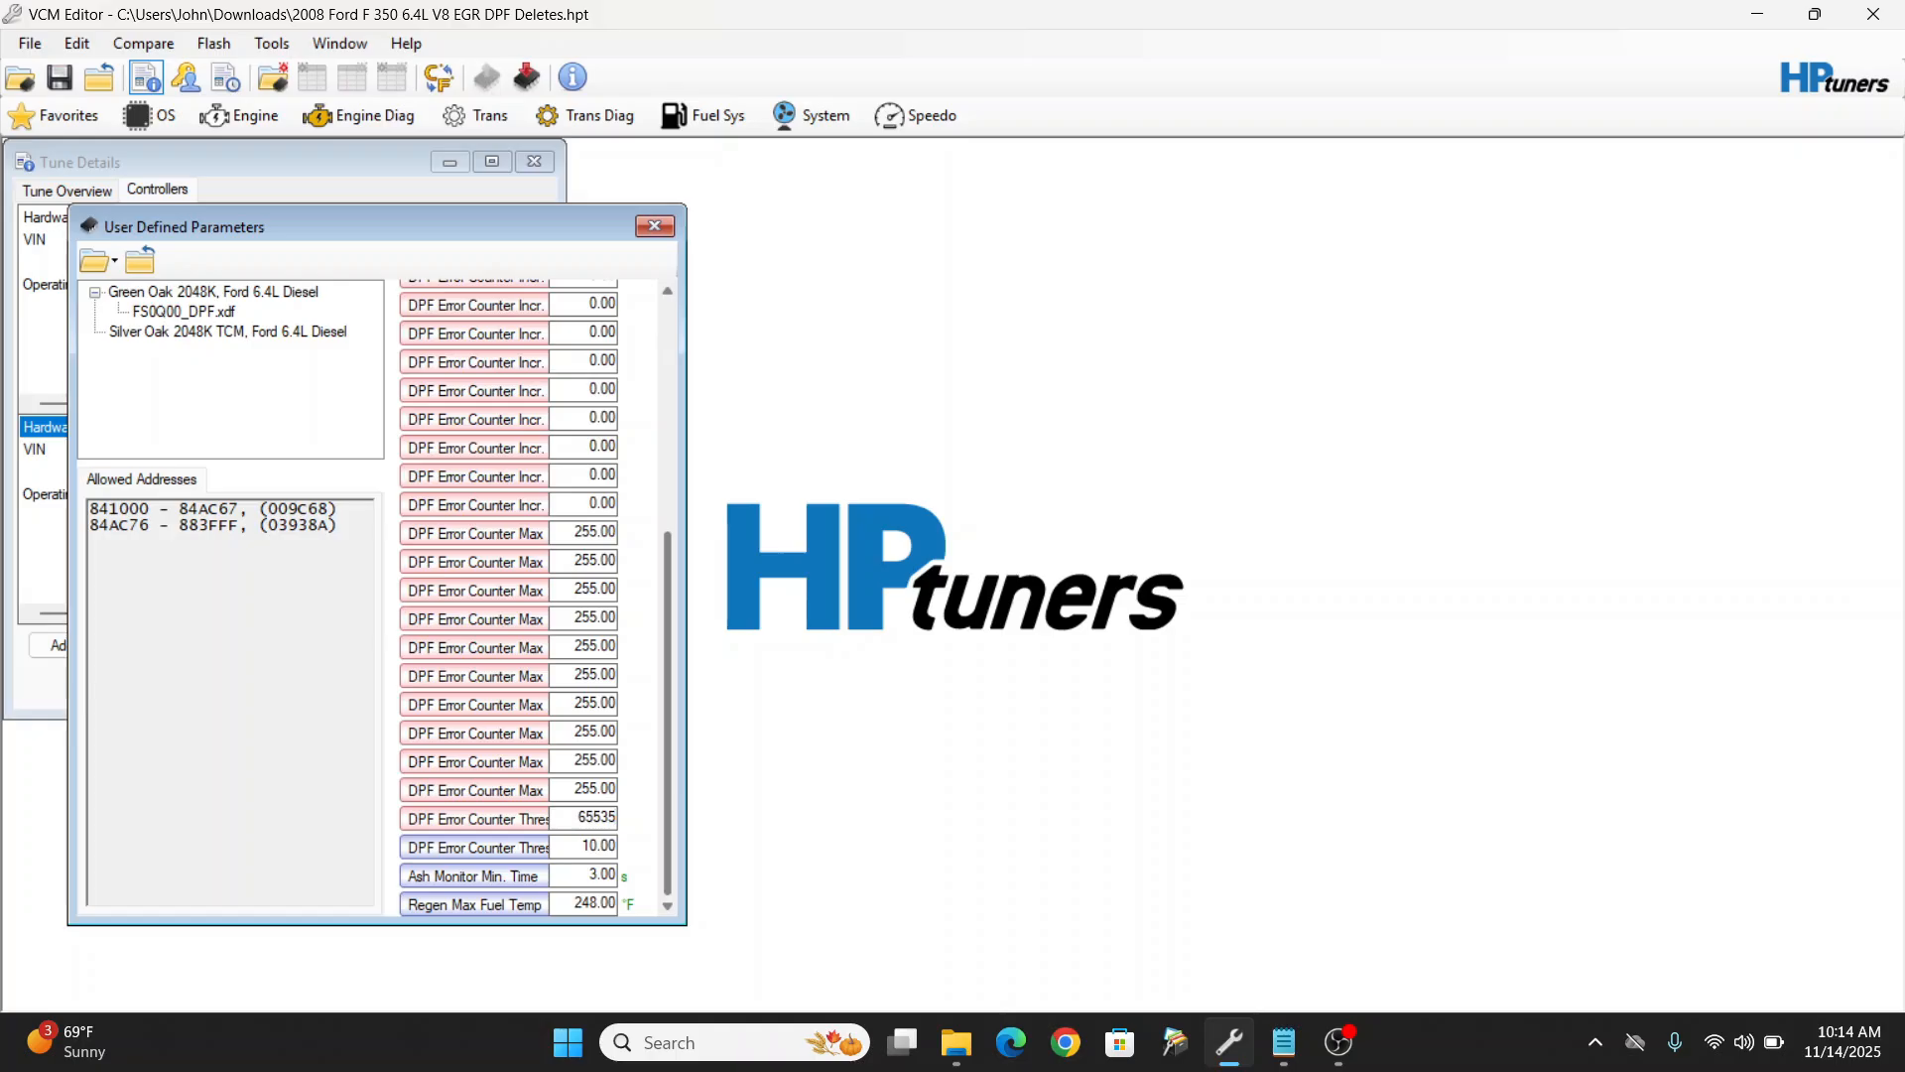
{"action": "key", "text": "Tab"}
{"action": "type", "text": "65"}
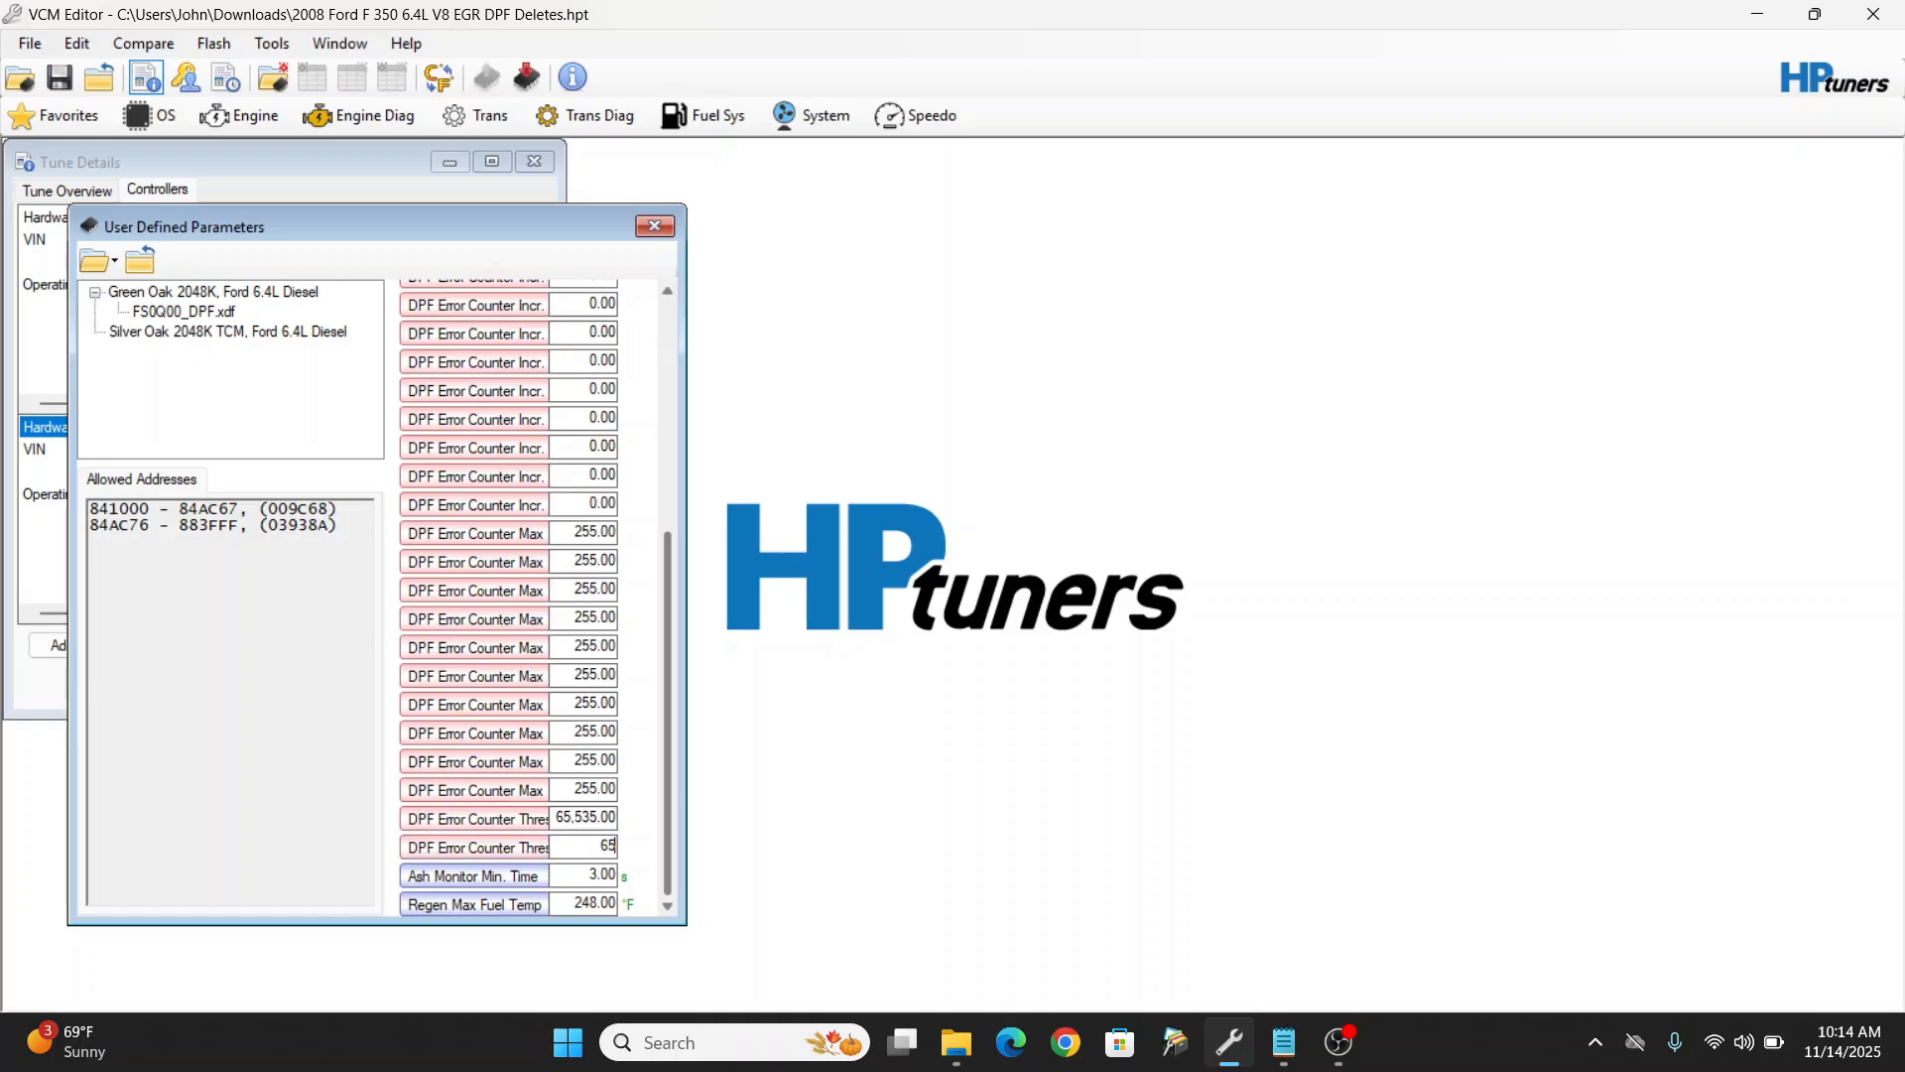
{"action": "type", "text": "535"}
Step: Set Ash Monitor Min. Time to 6,553.50 s and Regen Max Fuel Temp to -58 °F
{"action": "key", "text": "Tab"}
{"action": "type", "text": "65"}
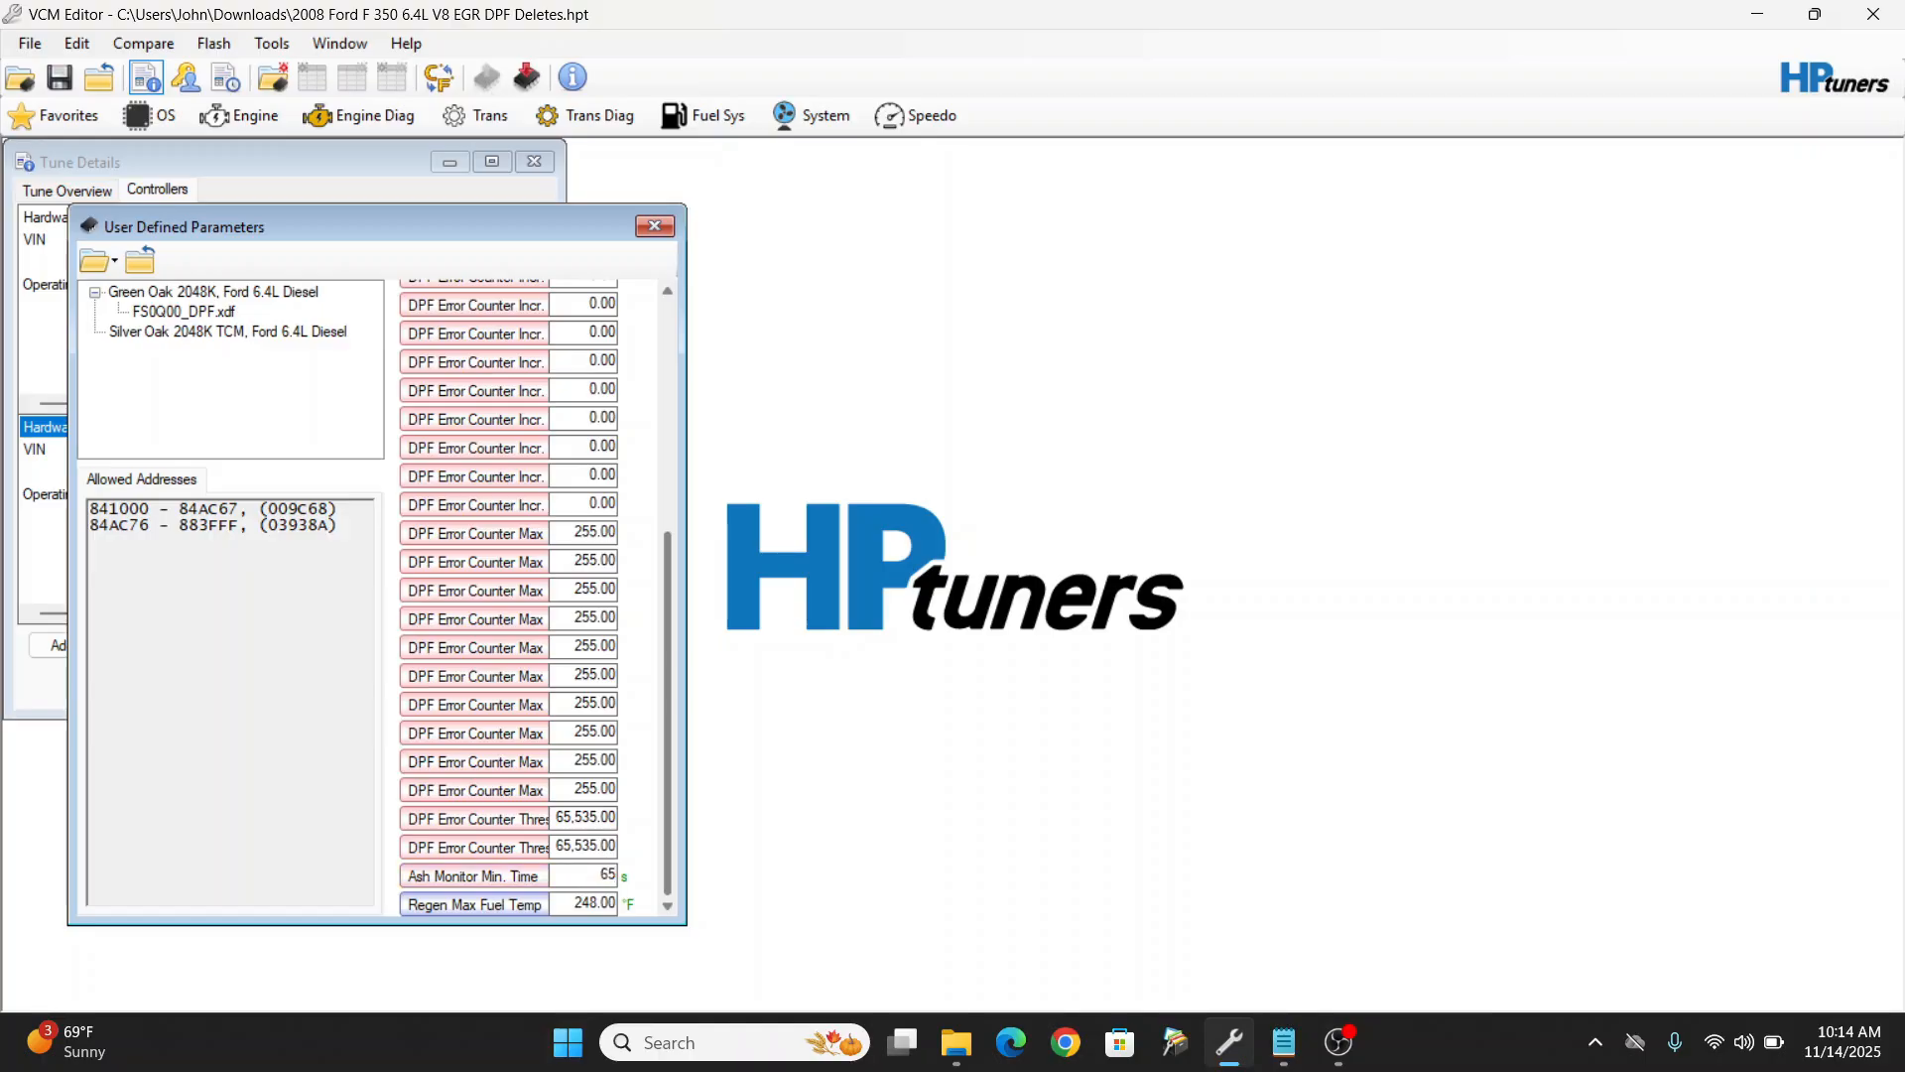
{"action": "type", "text": "535"}
{"action": "key", "text": "Return"}
{"action": "key", "text": "Tab"}
{"action": "key", "text": "BackSpace"}
{"action": "type", "text": "-58"}
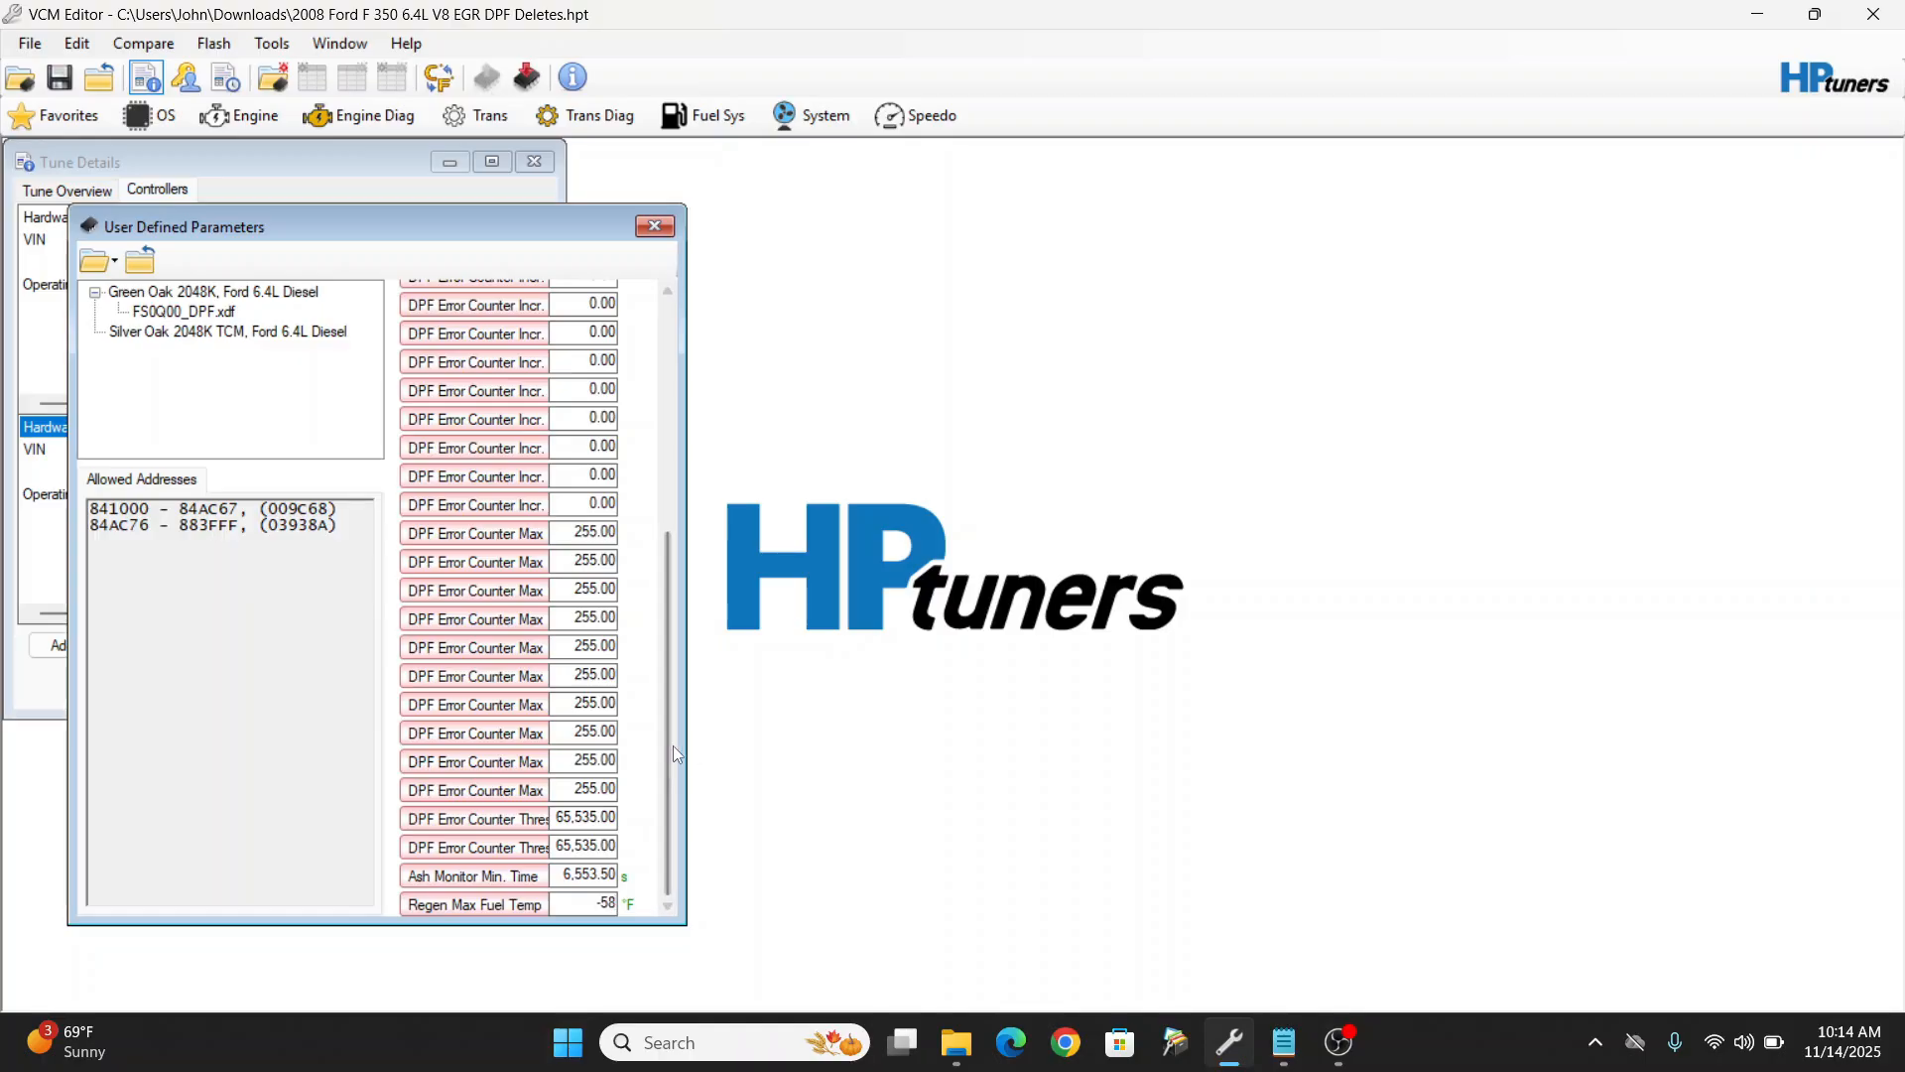
Step: Save the DPF parameter changes to the current tune file
{"action": "scroll", "coordinate": [670, 754], "scroll_direction": "up", "scroll_amount": 10}
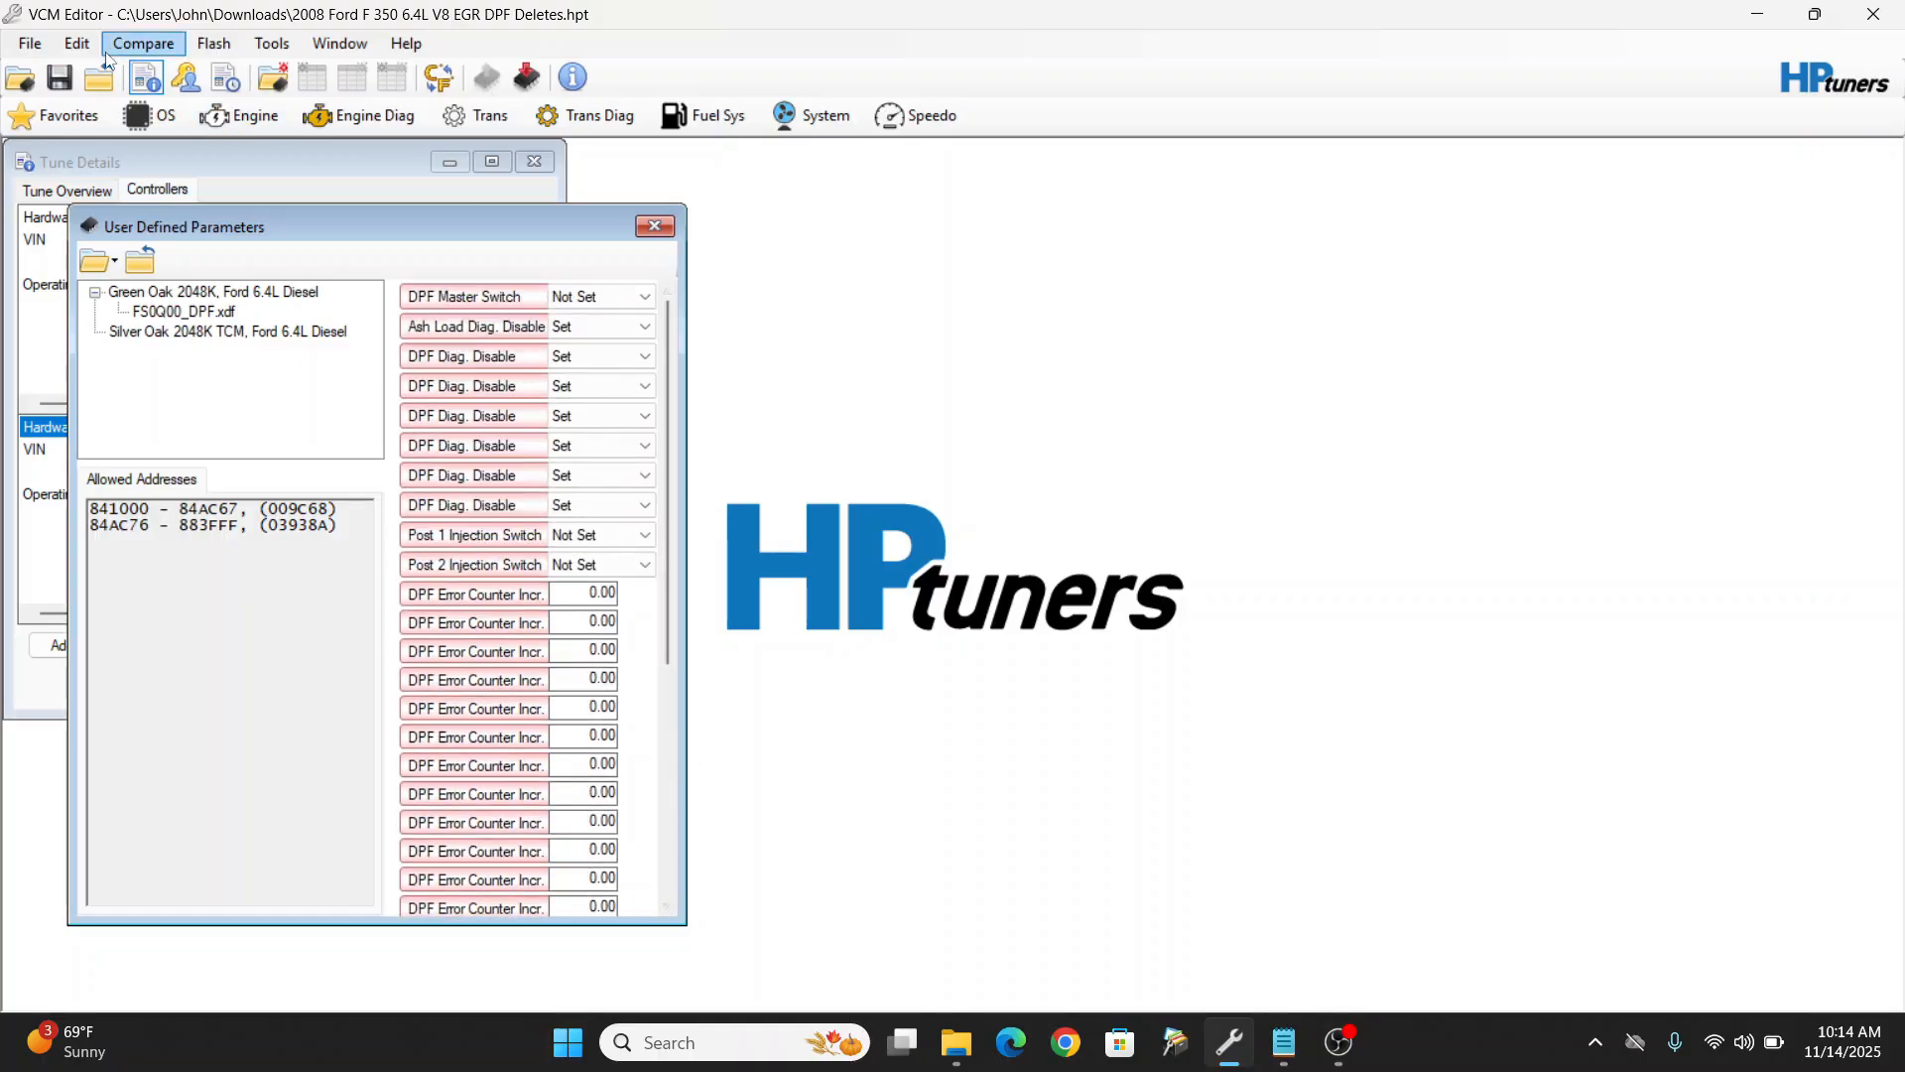
{"action": "left_click", "coordinate": [33, 45]}
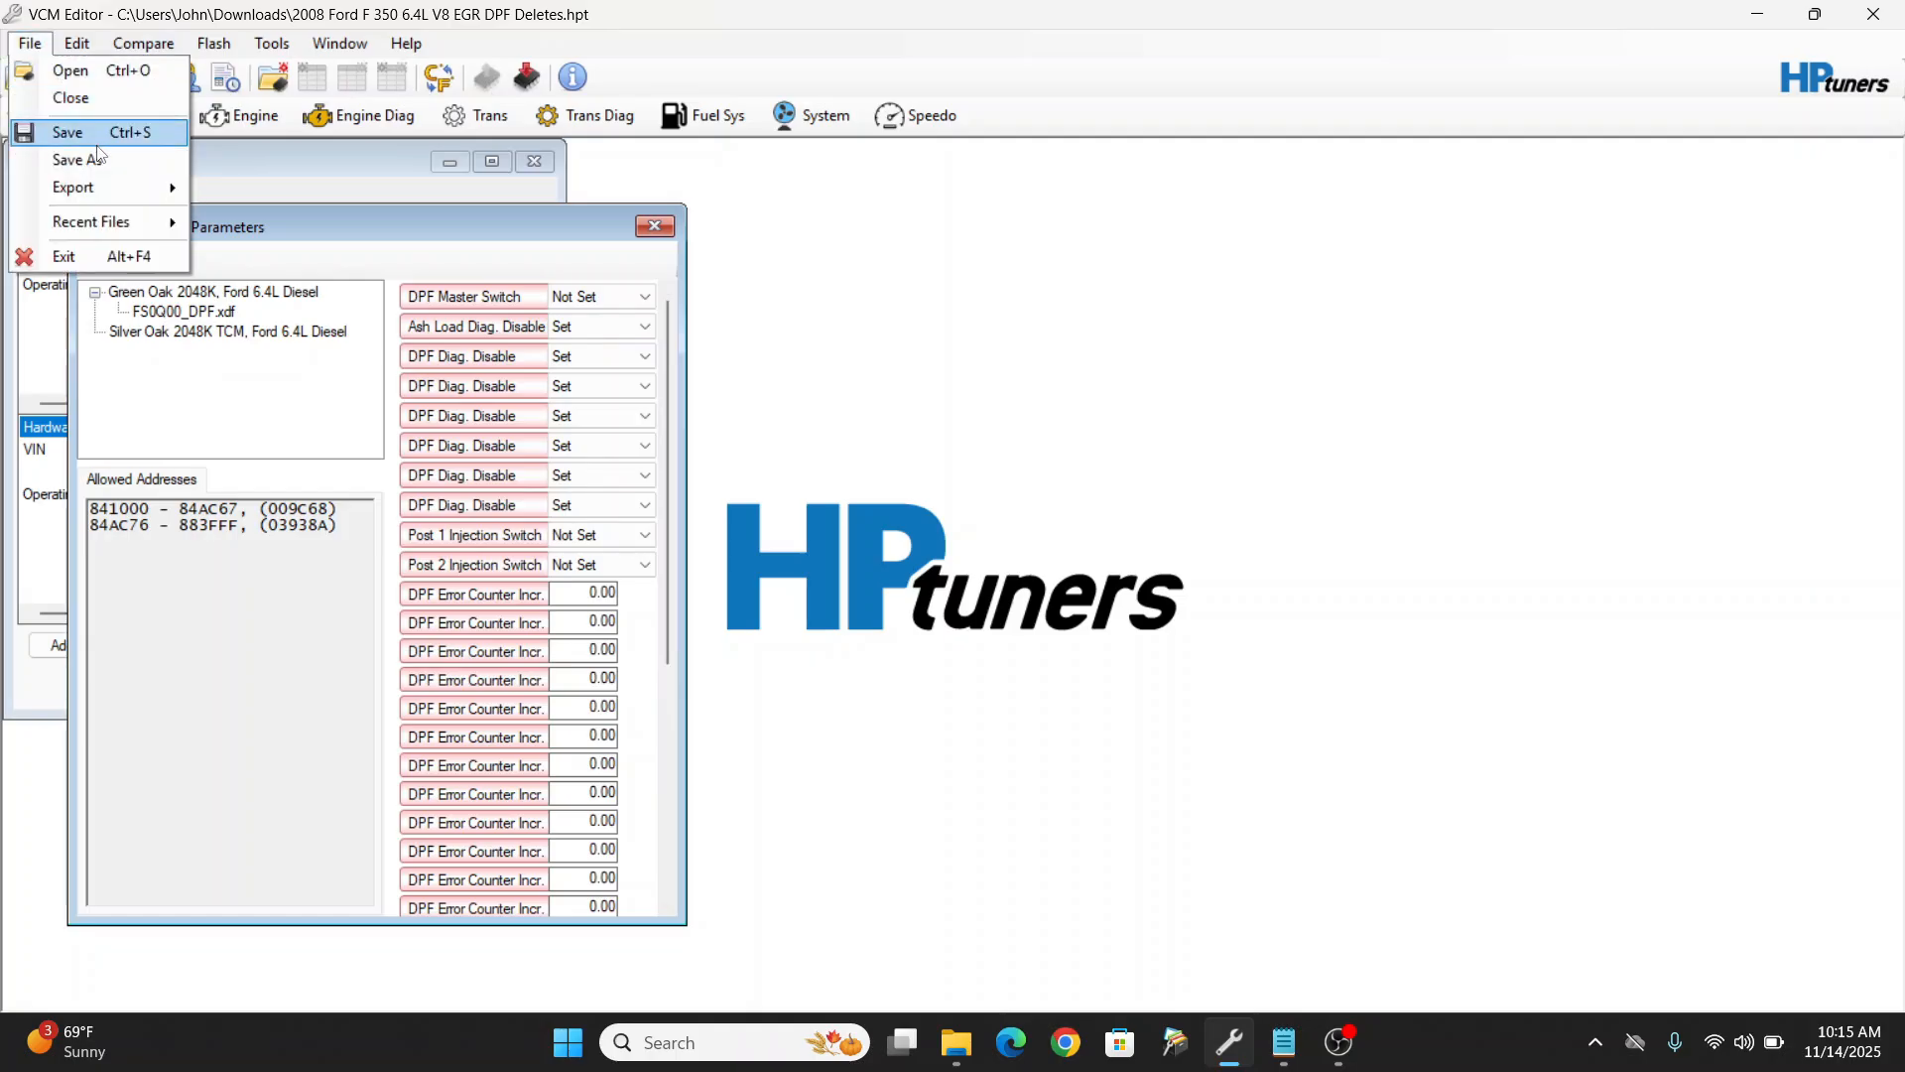
{"action": "left_click", "coordinate": [119, 142]}
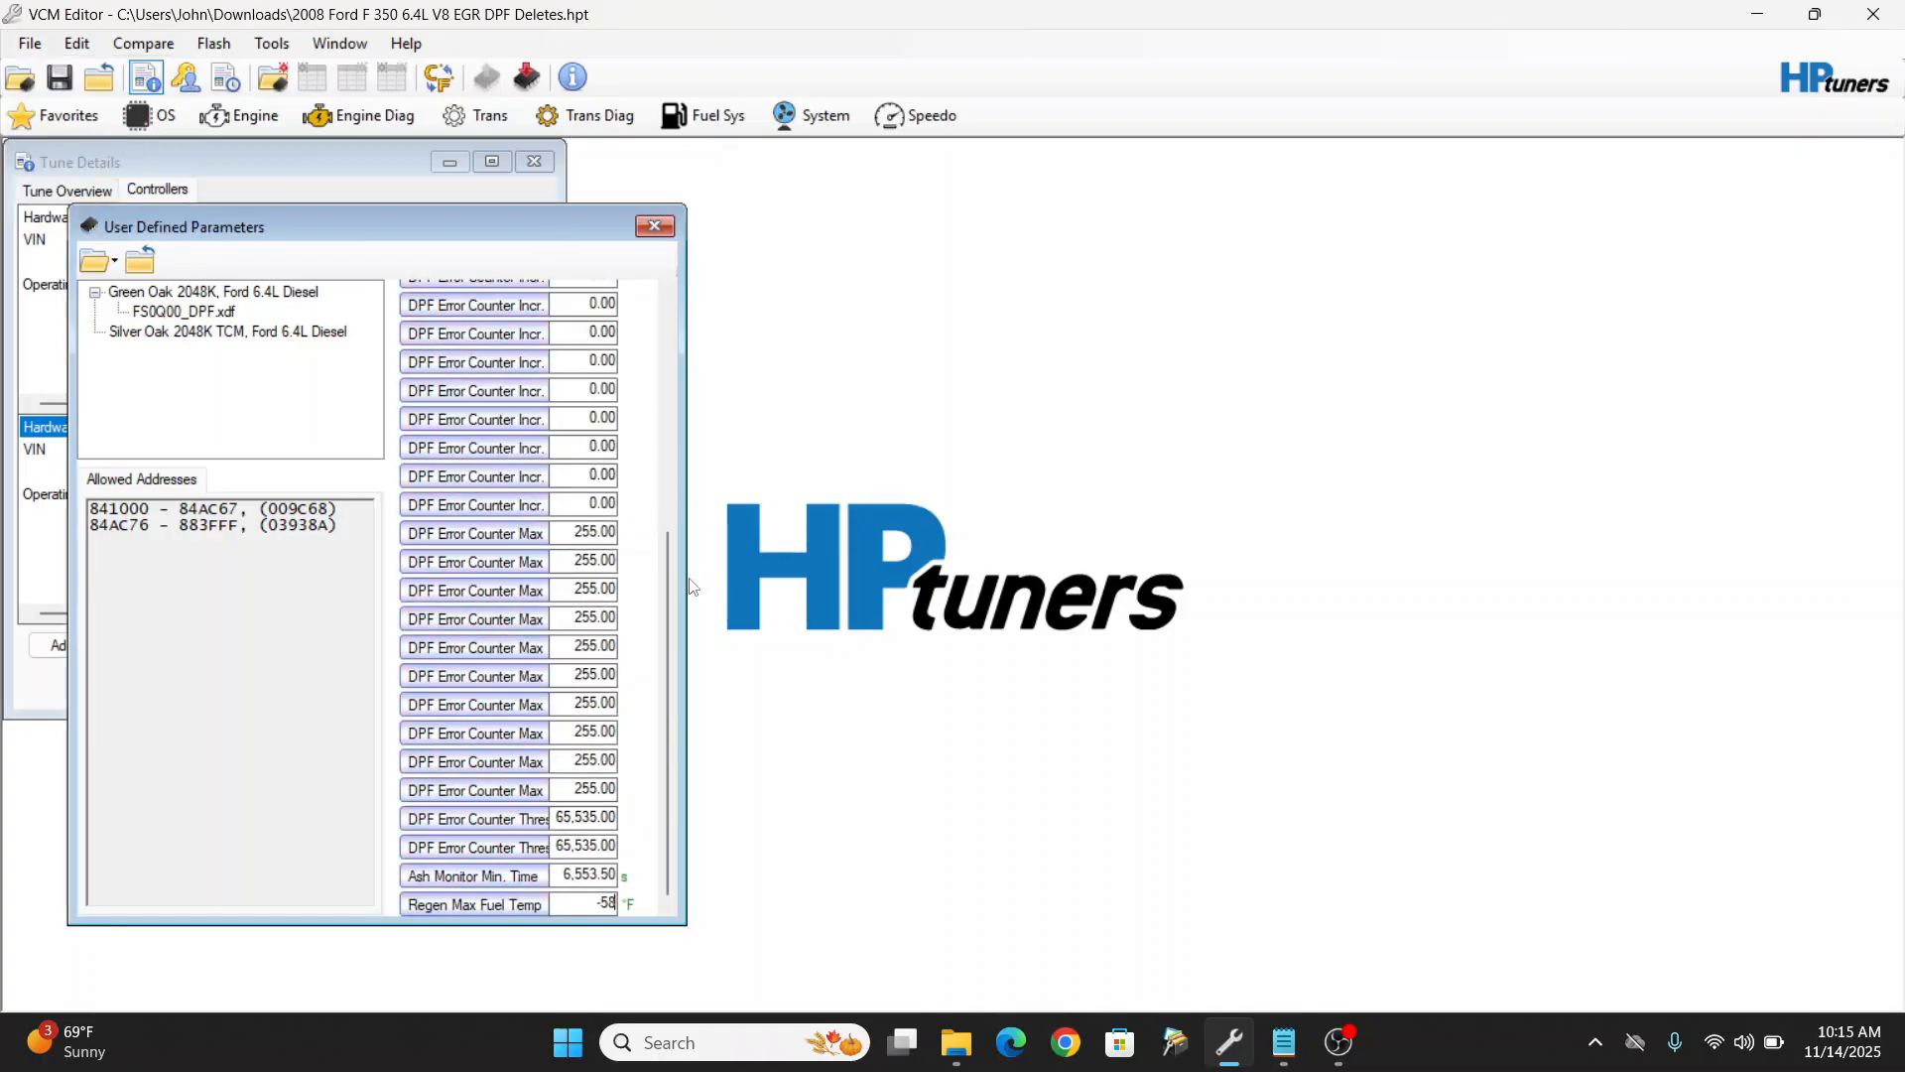
{"action": "left_click_drag", "start_coordinate": [670, 623], "coordinate": [663, 352]}
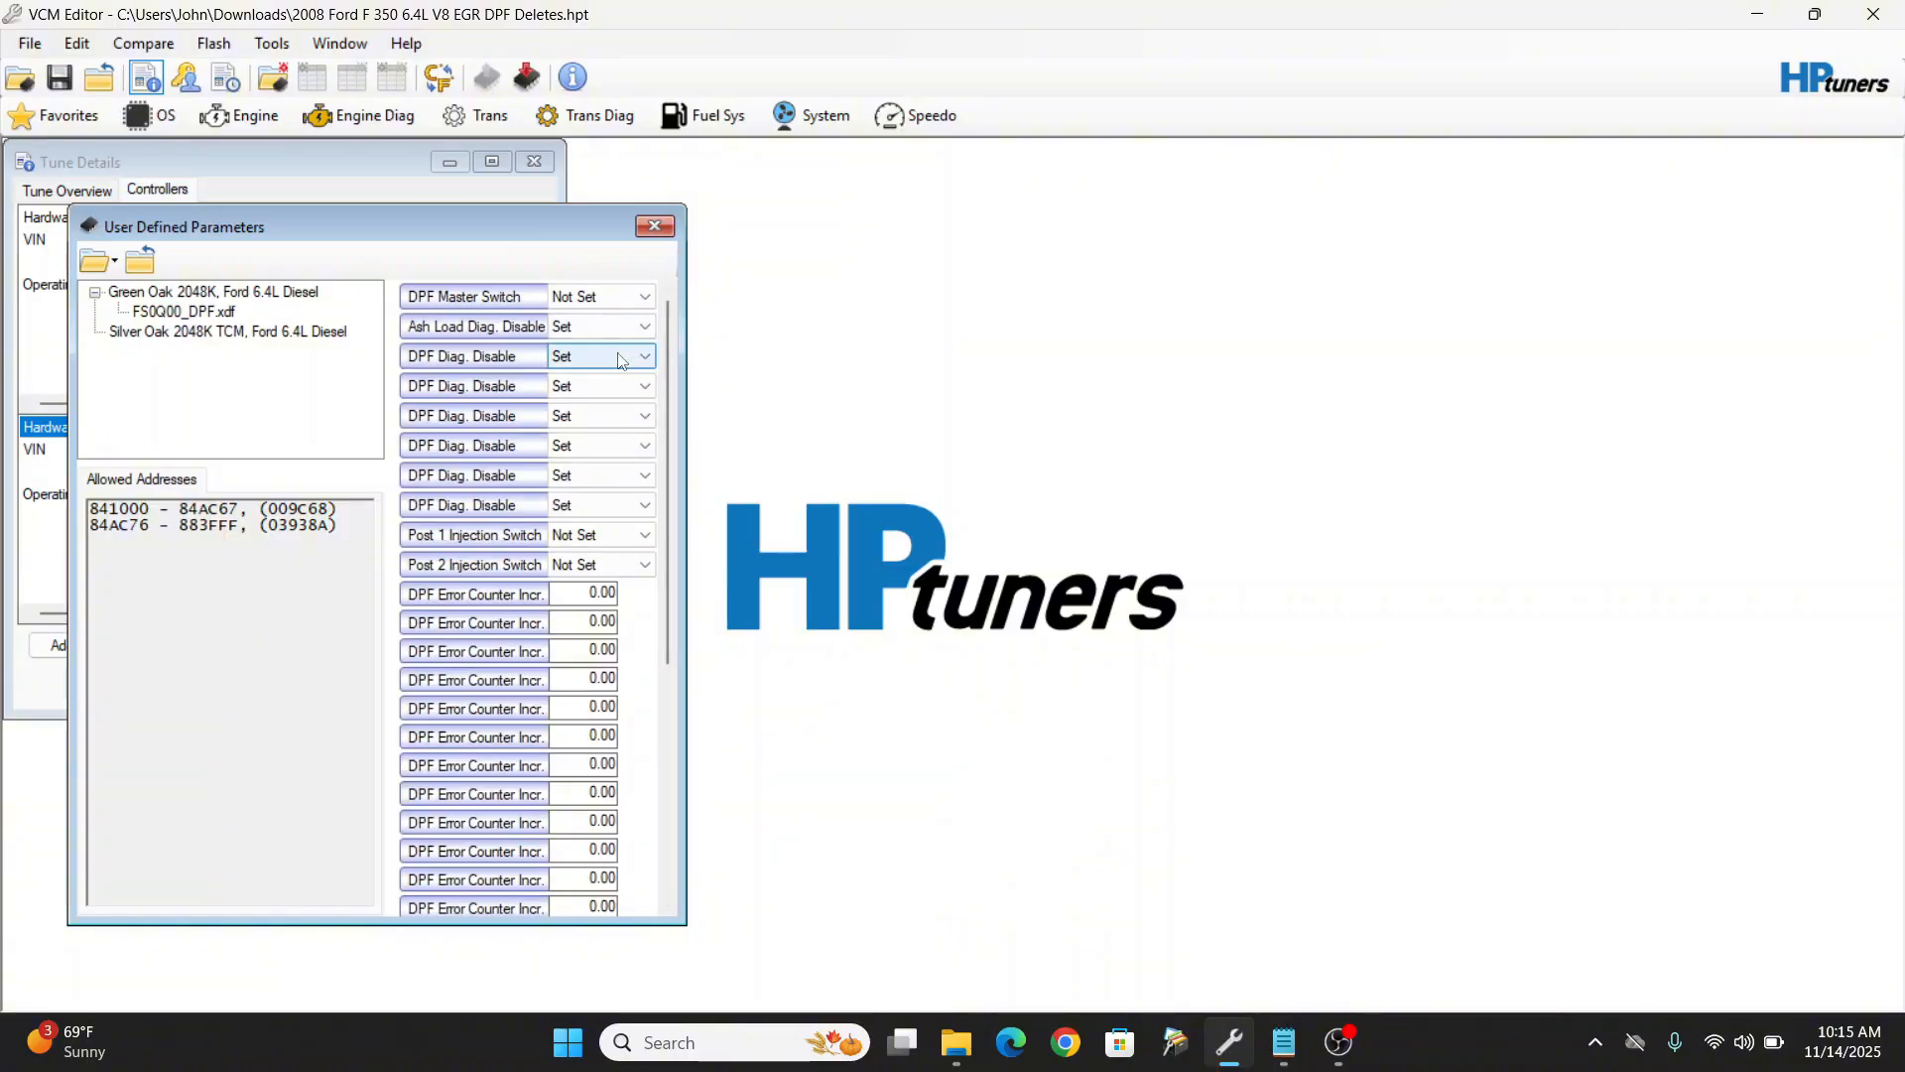
{"action": "left_click", "coordinate": [622, 362]}
{"action": "left_click", "coordinate": [620, 394]}
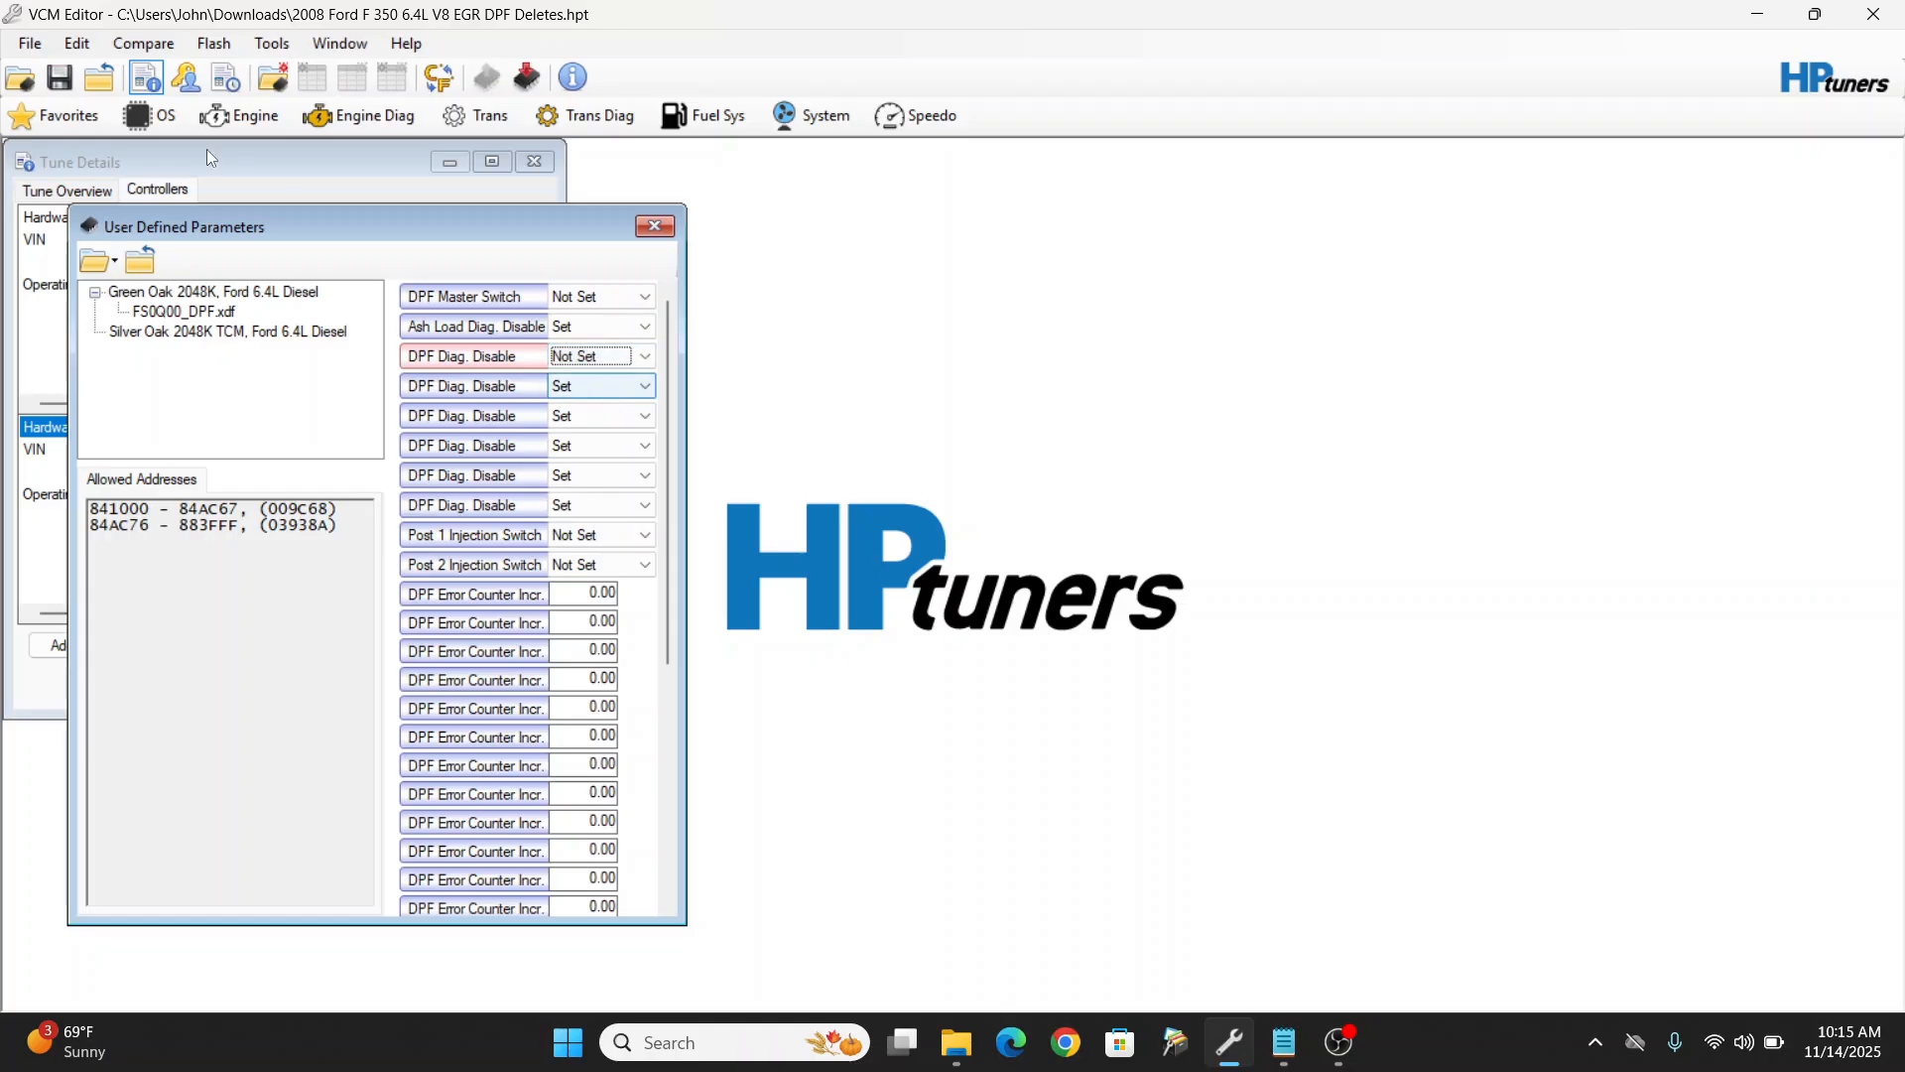
{"action": "left_click", "coordinate": [105, 87]}
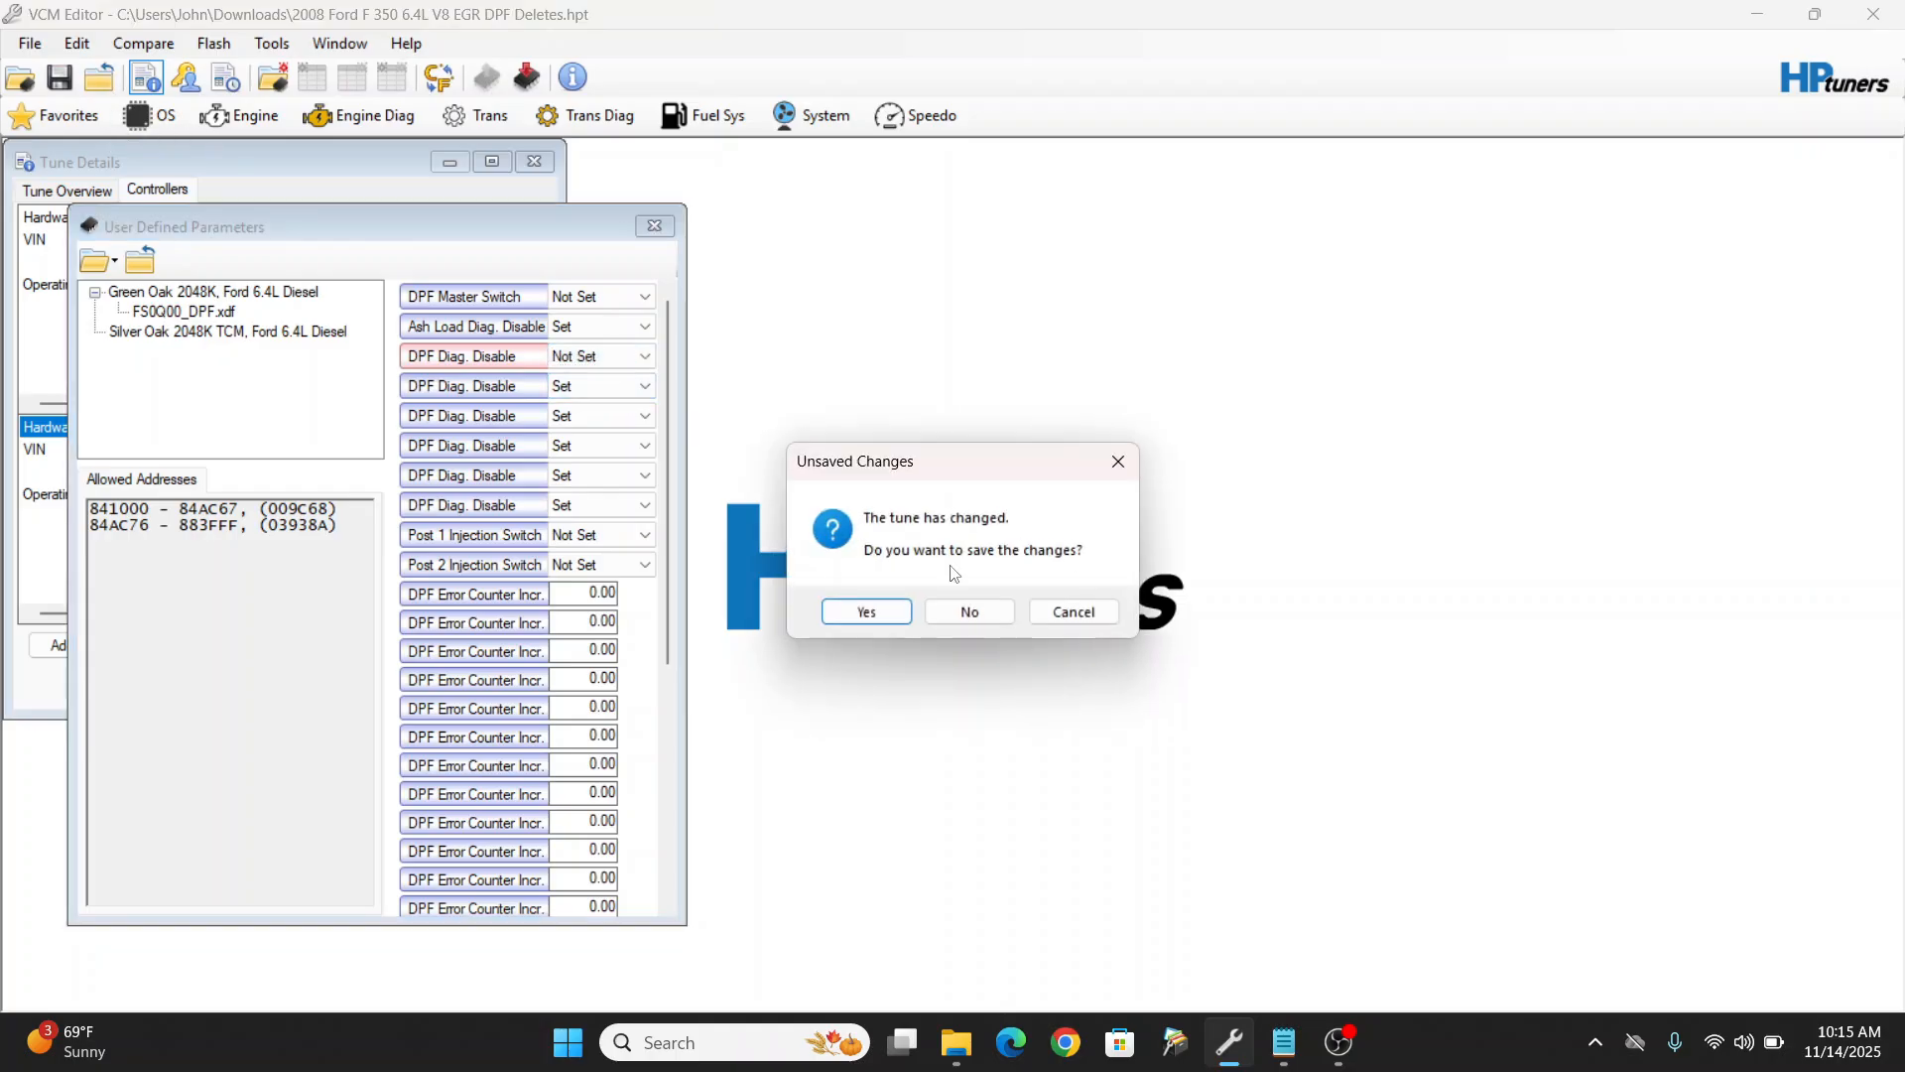
{"action": "left_click", "coordinate": [1100, 625]}
{"action": "left_click", "coordinate": [623, 357]}
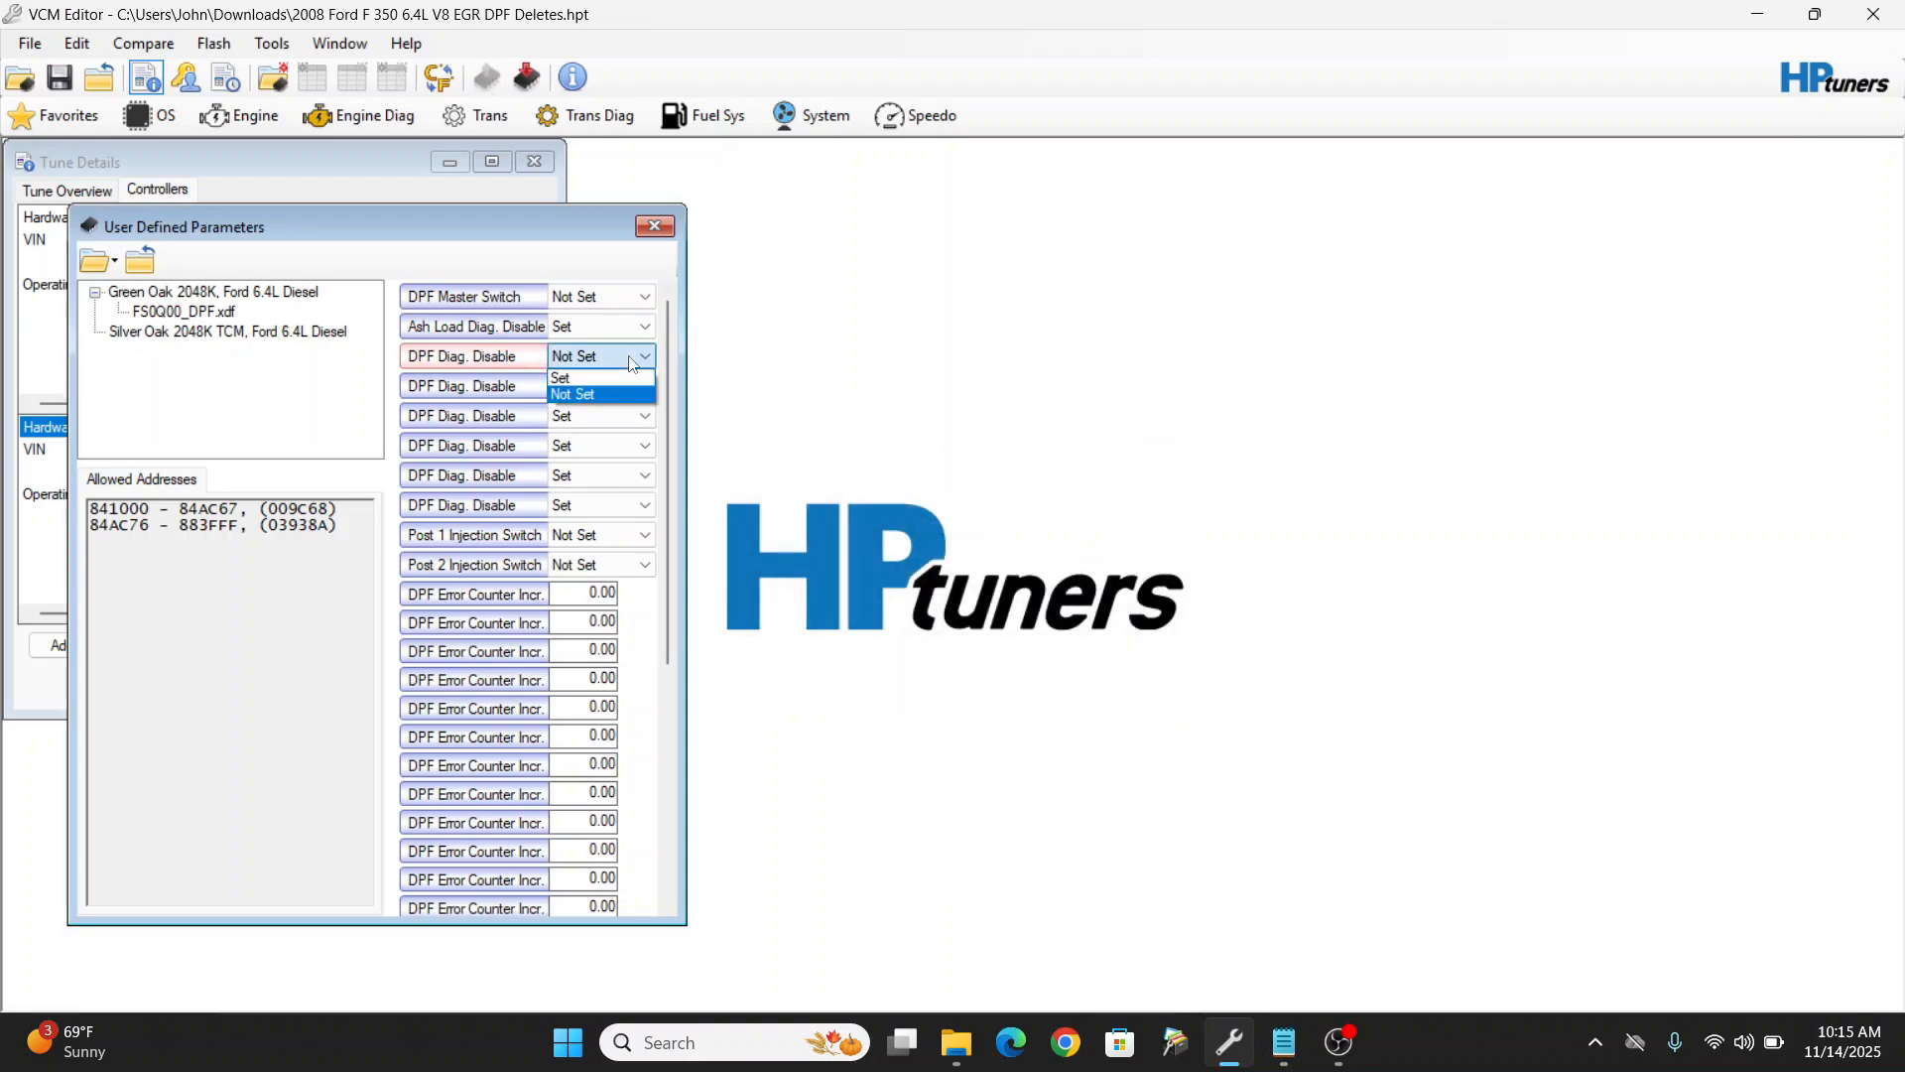
{"action": "left_click", "coordinate": [626, 379]}
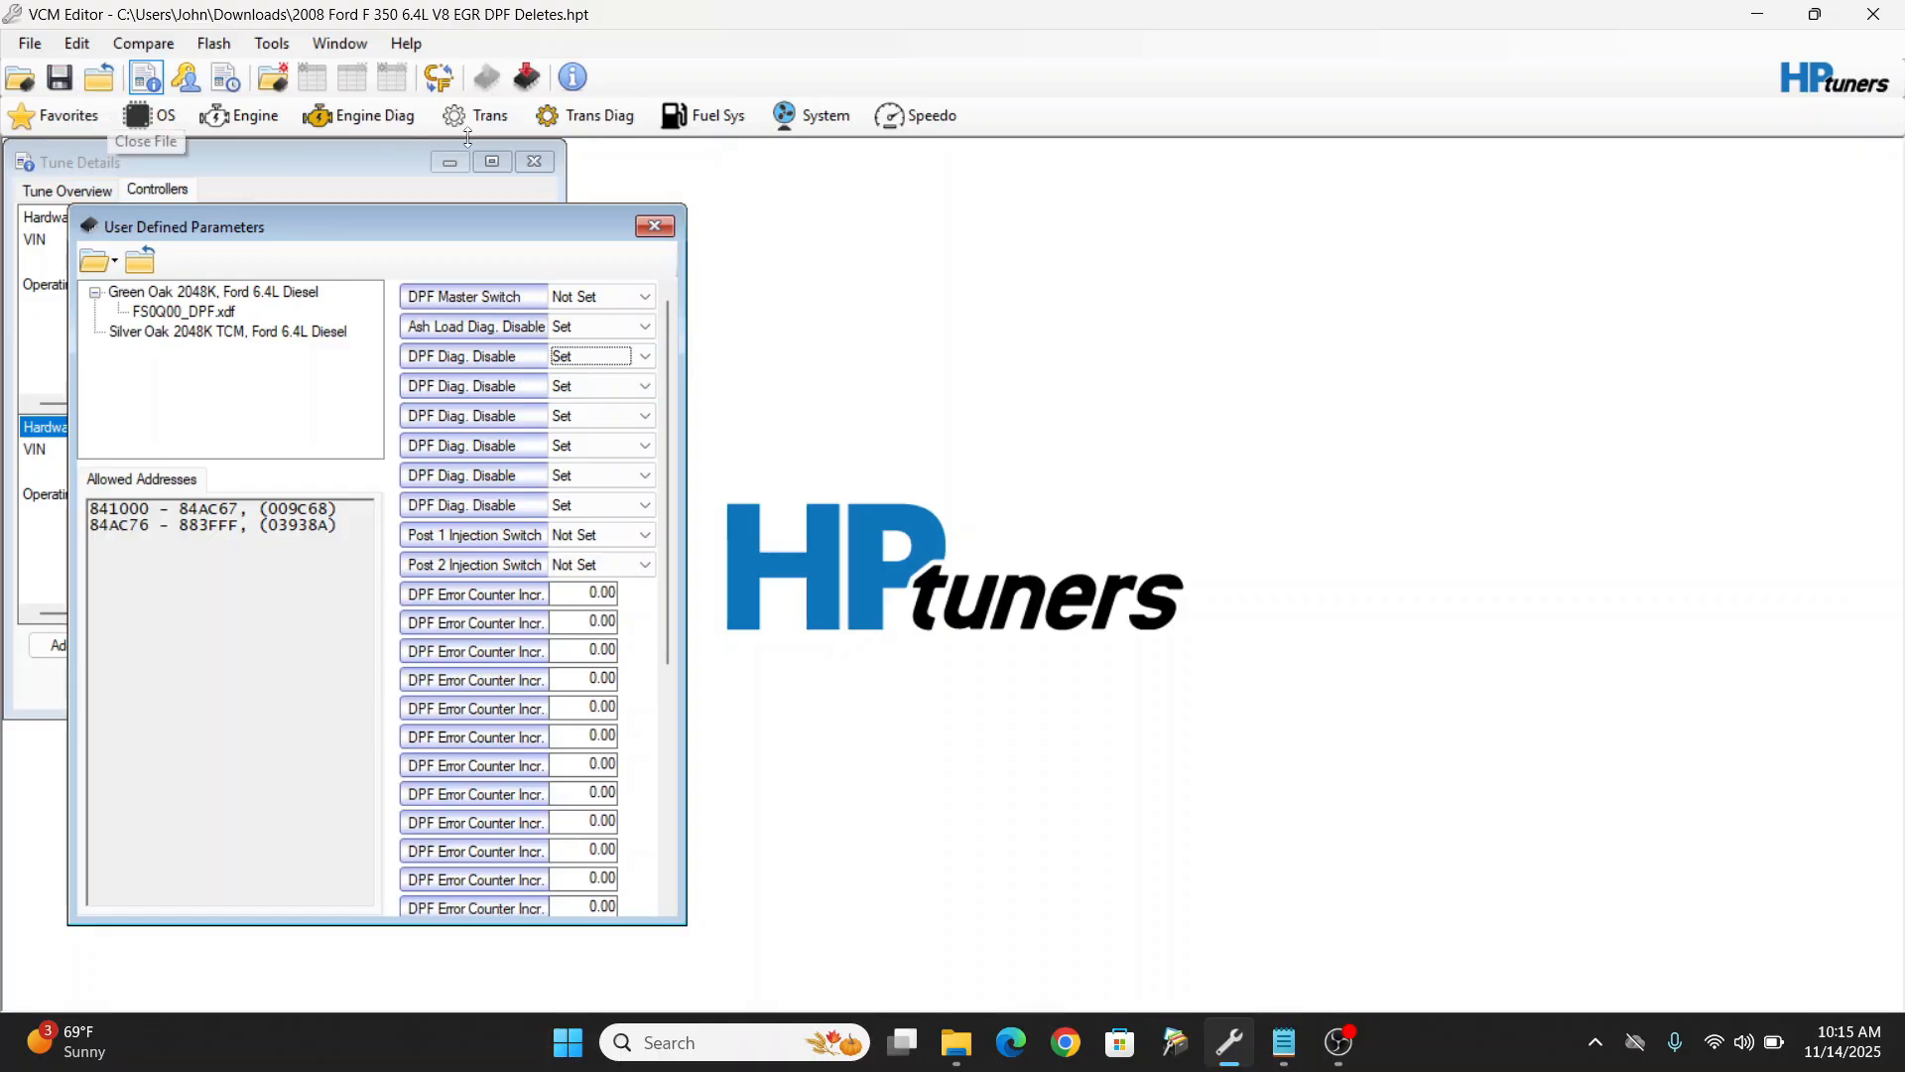
Step: Close the FS0Q00_DPF.xdf definition along with the User Defined Parameters and Tune Details windows
{"action": "left_click", "coordinate": [223, 314]}
{"action": "left_click", "coordinate": [141, 260]}
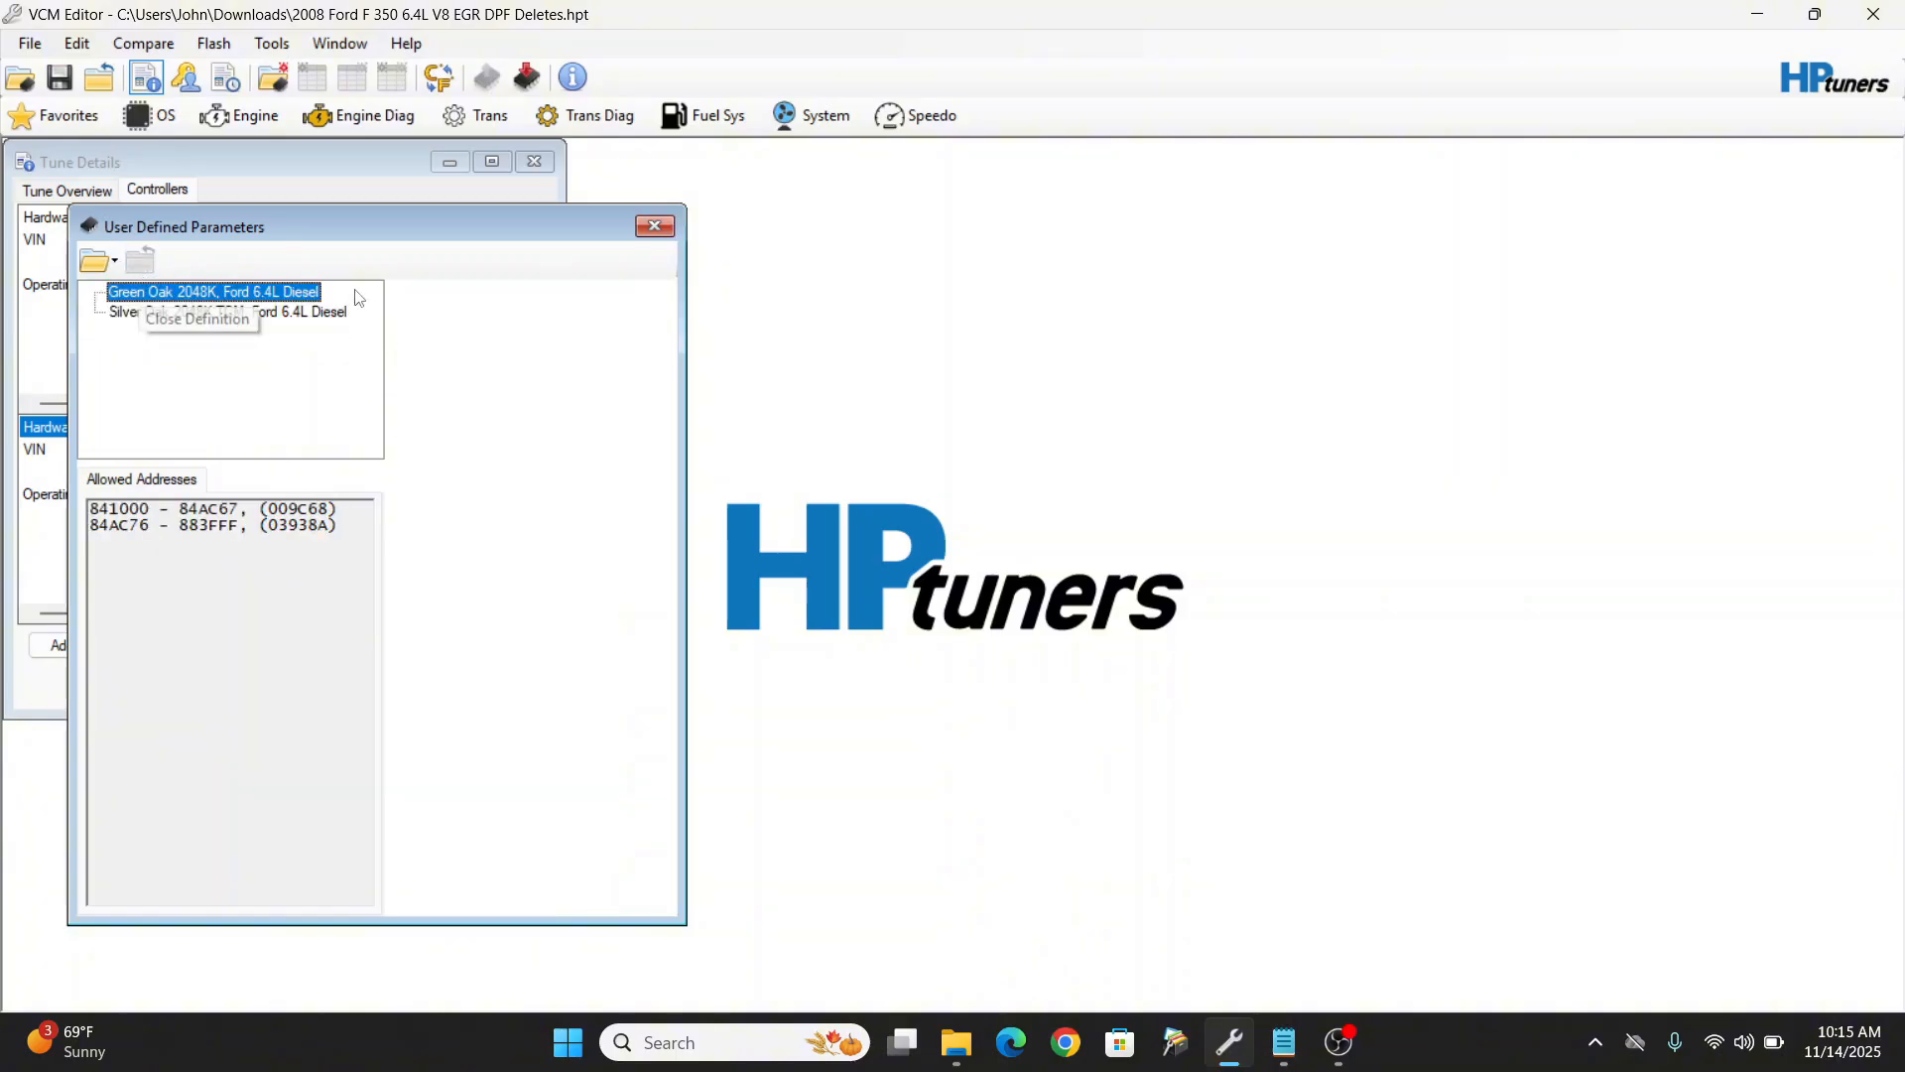
{"action": "left_click", "coordinate": [661, 227]}
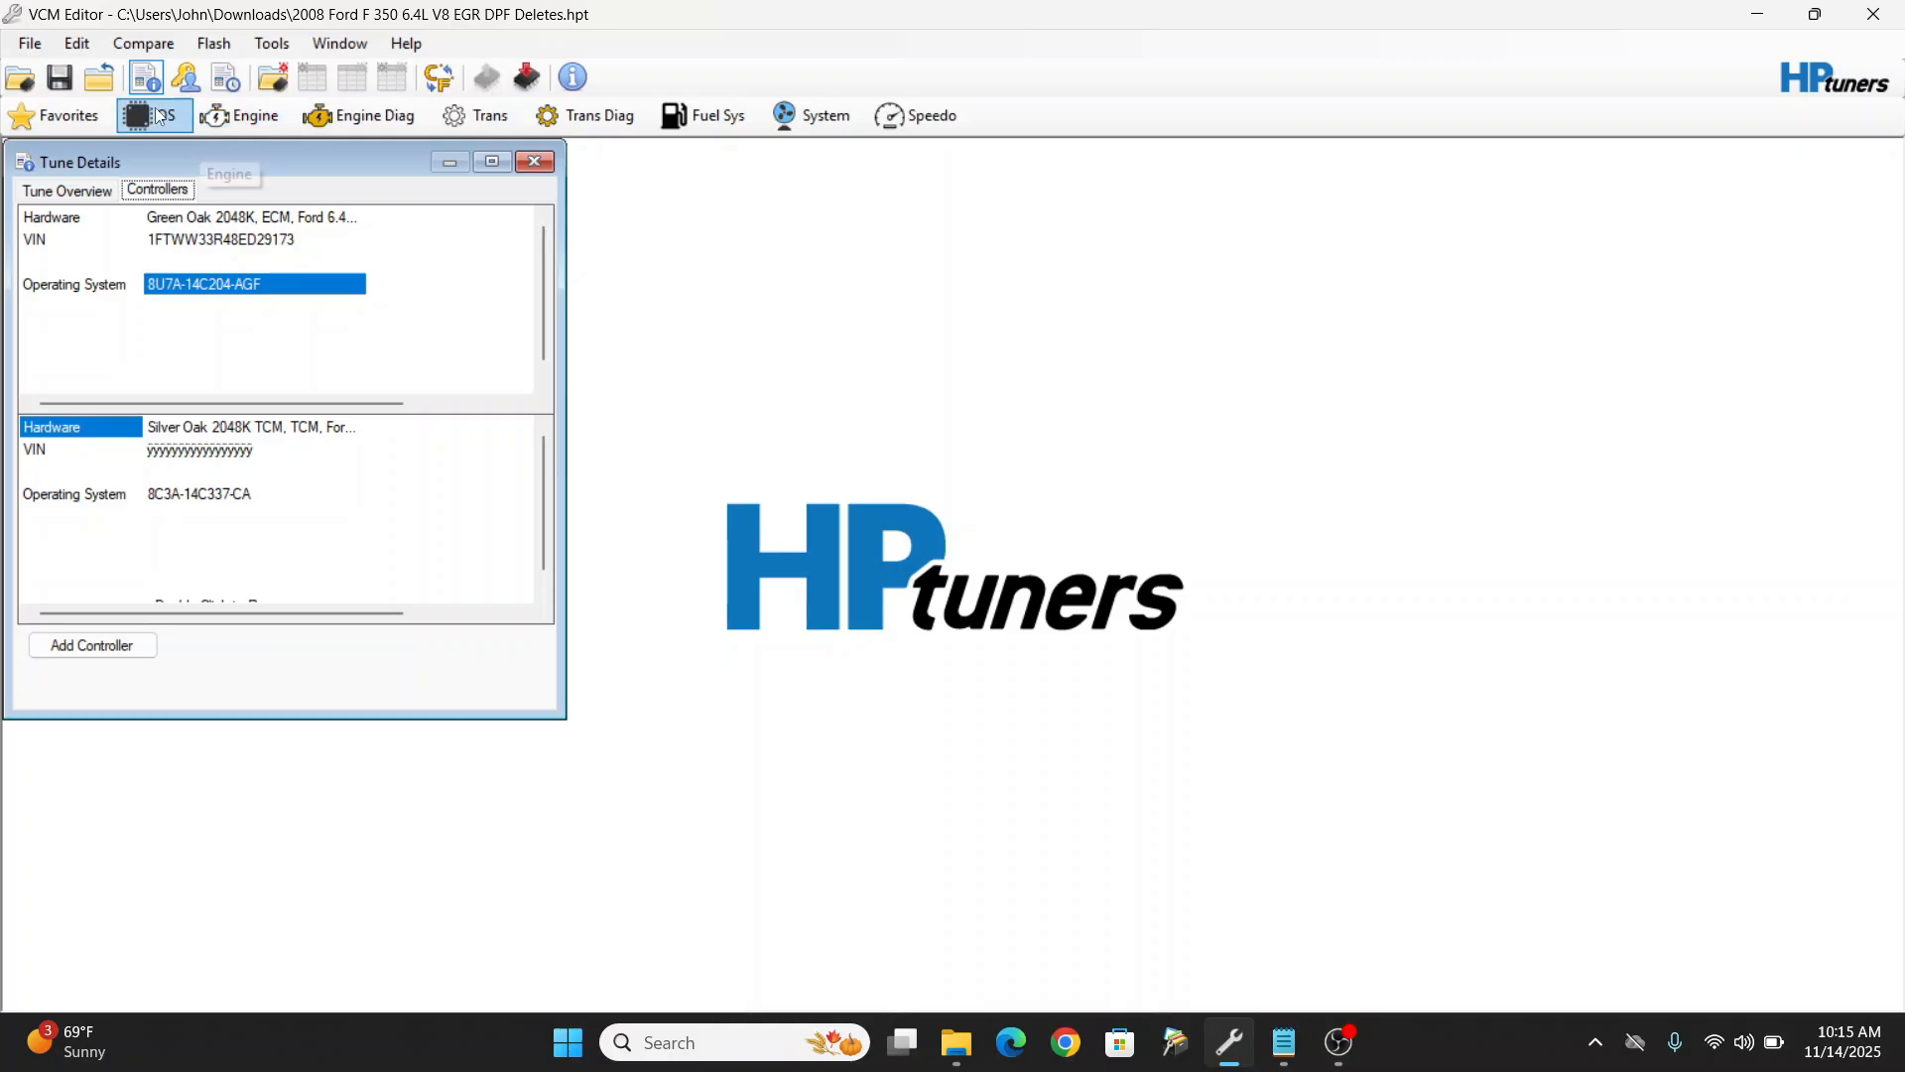
{"action": "left_click", "coordinate": [537, 163]}
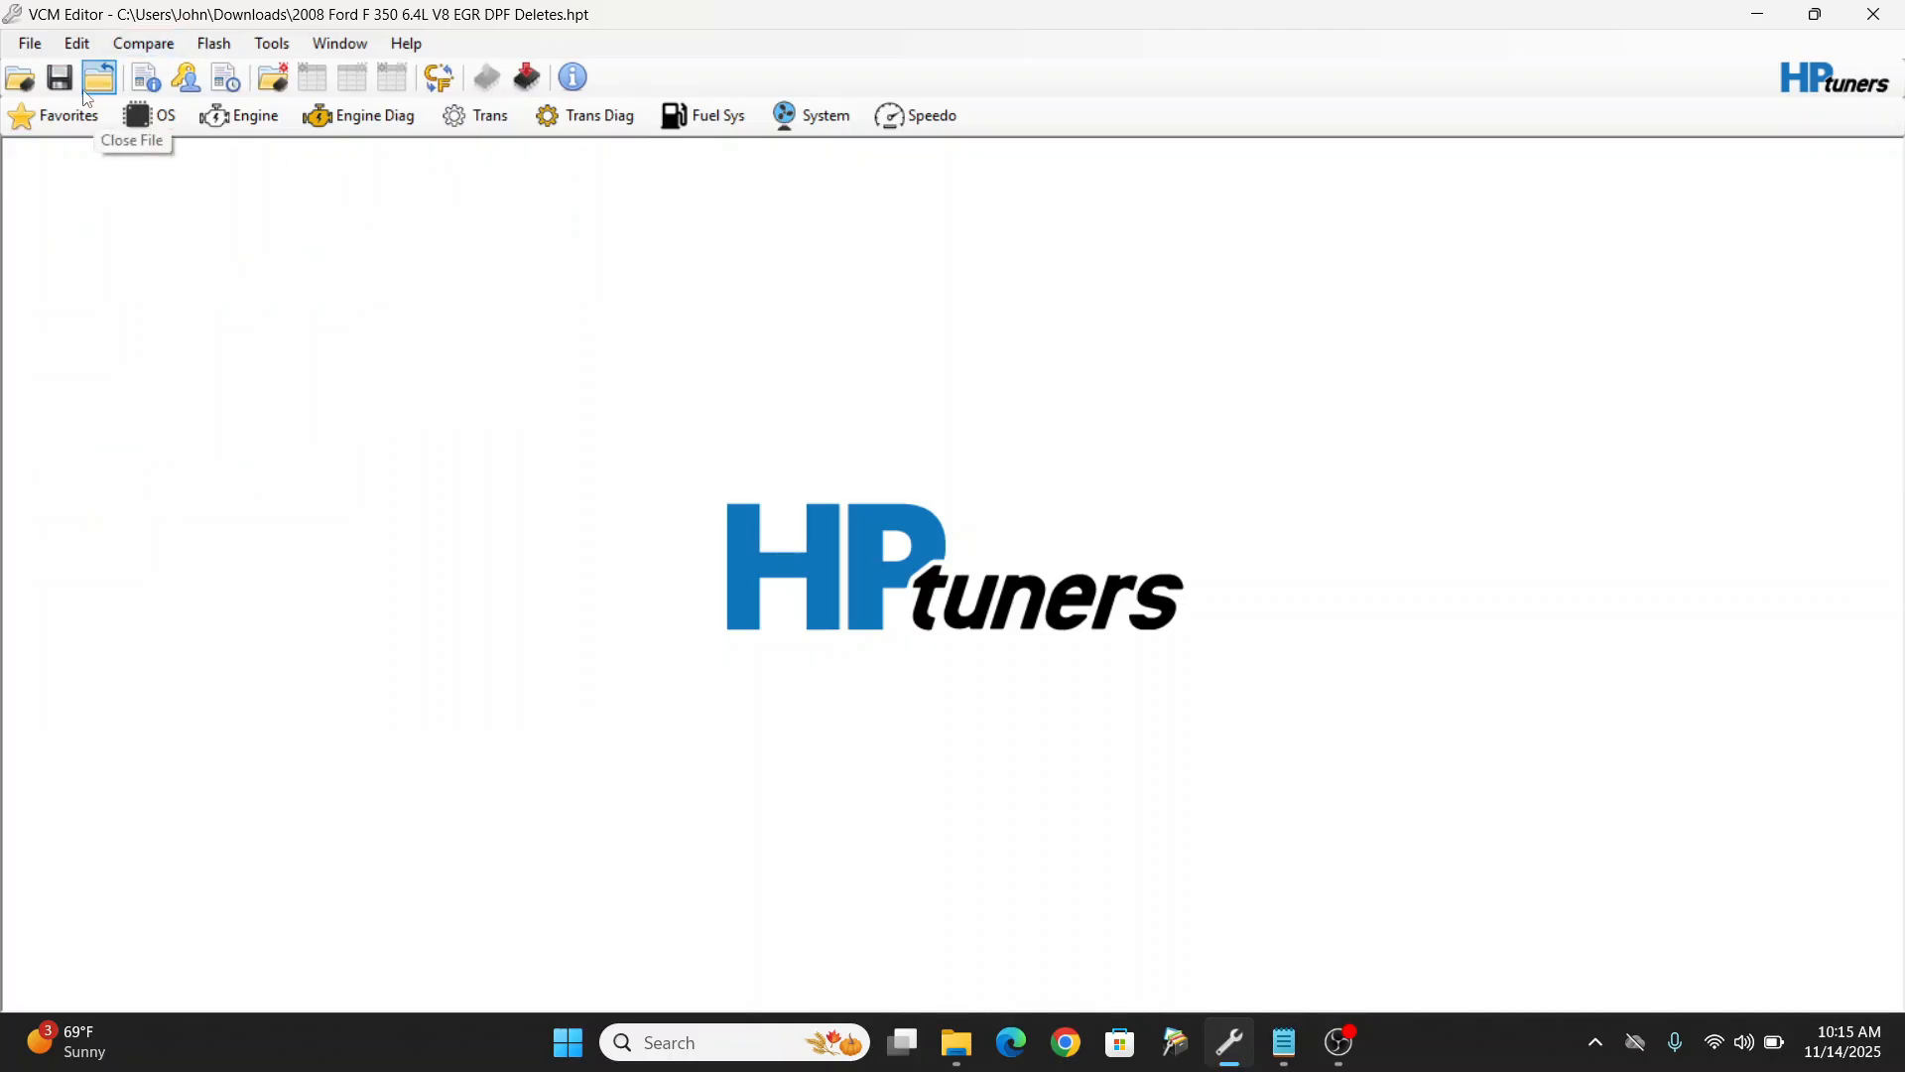
Step: Load 2008 Ford F 350 6.4L V8 Original as the comparison file for the edited tune
{"action": "left_click", "coordinate": [283, 82]}
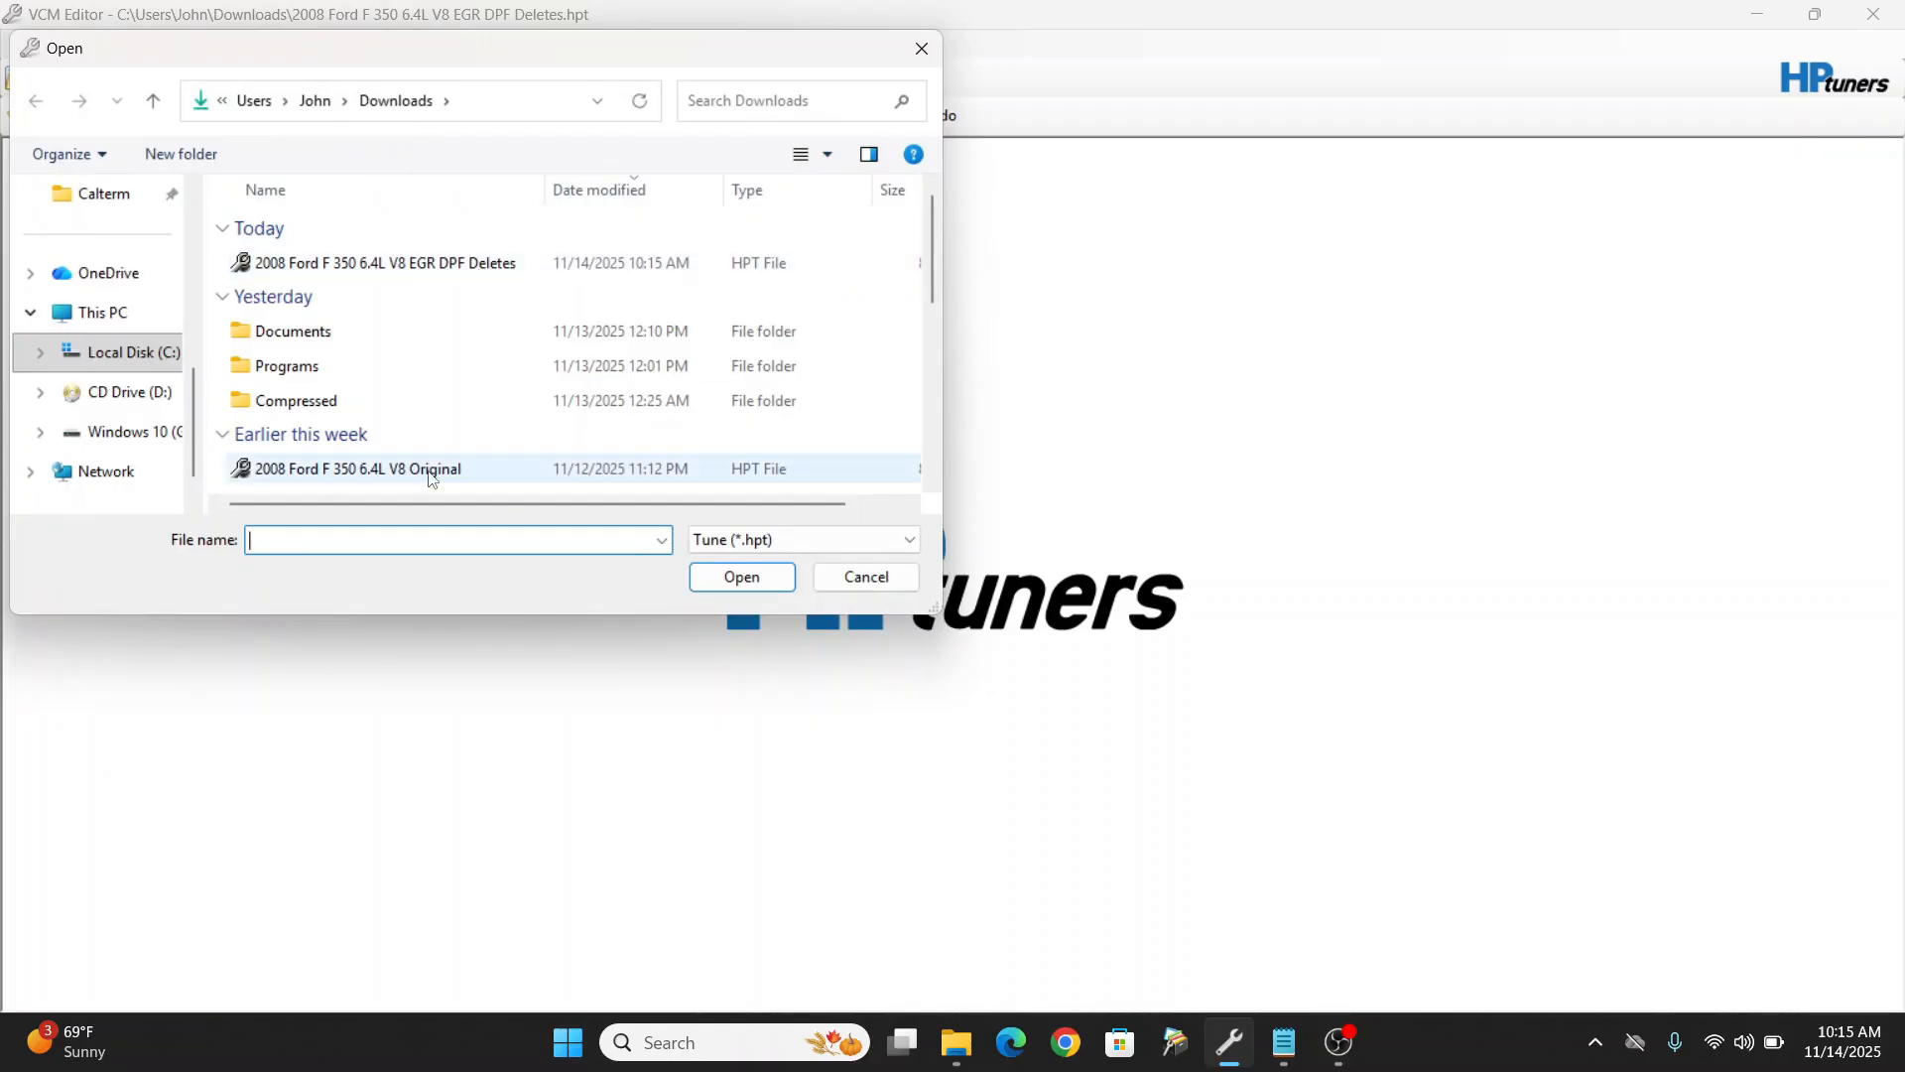
{"action": "left_click", "coordinate": [431, 474]}
{"action": "left_click", "coordinate": [733, 578]}
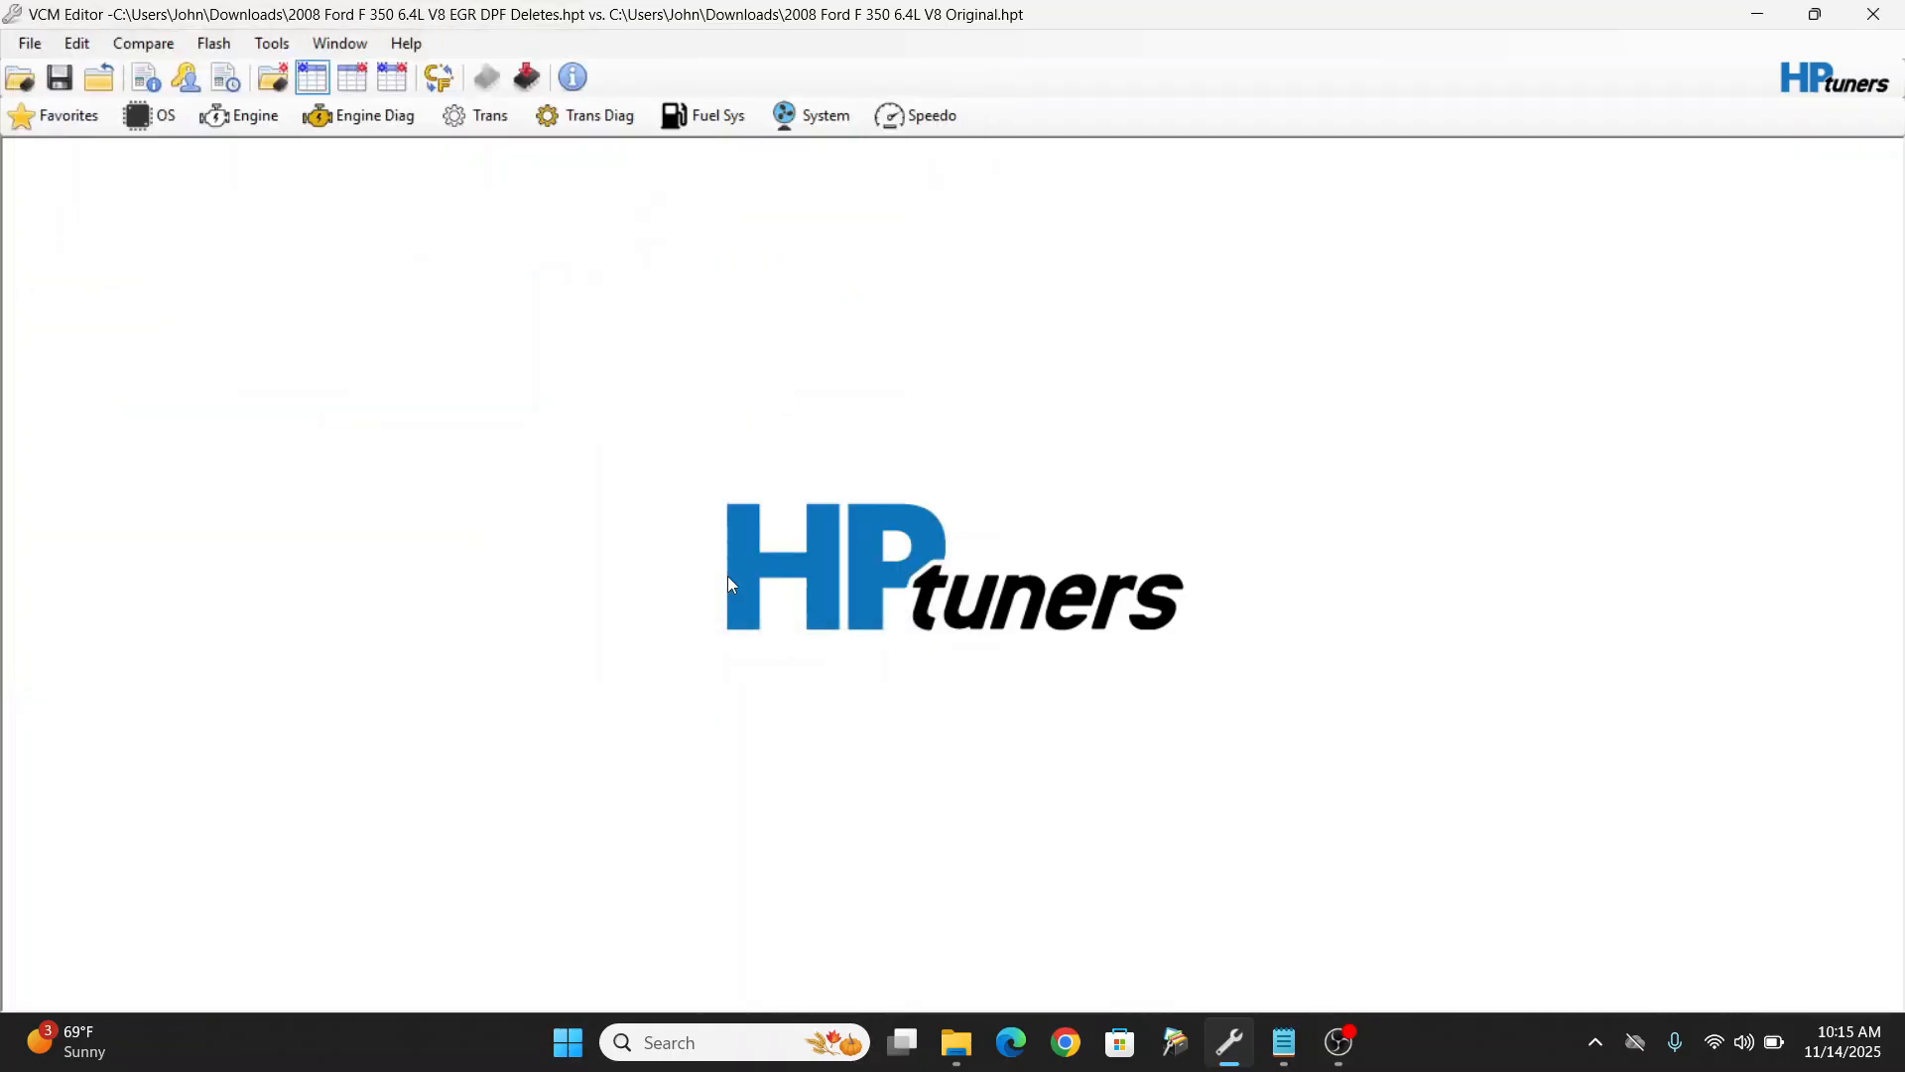
Step: Look through the Engine fueling, exhaust, timing, torque and airflow parameters for differences from the original tune, and close the Engine window
{"action": "left_click", "coordinate": [260, 122]}
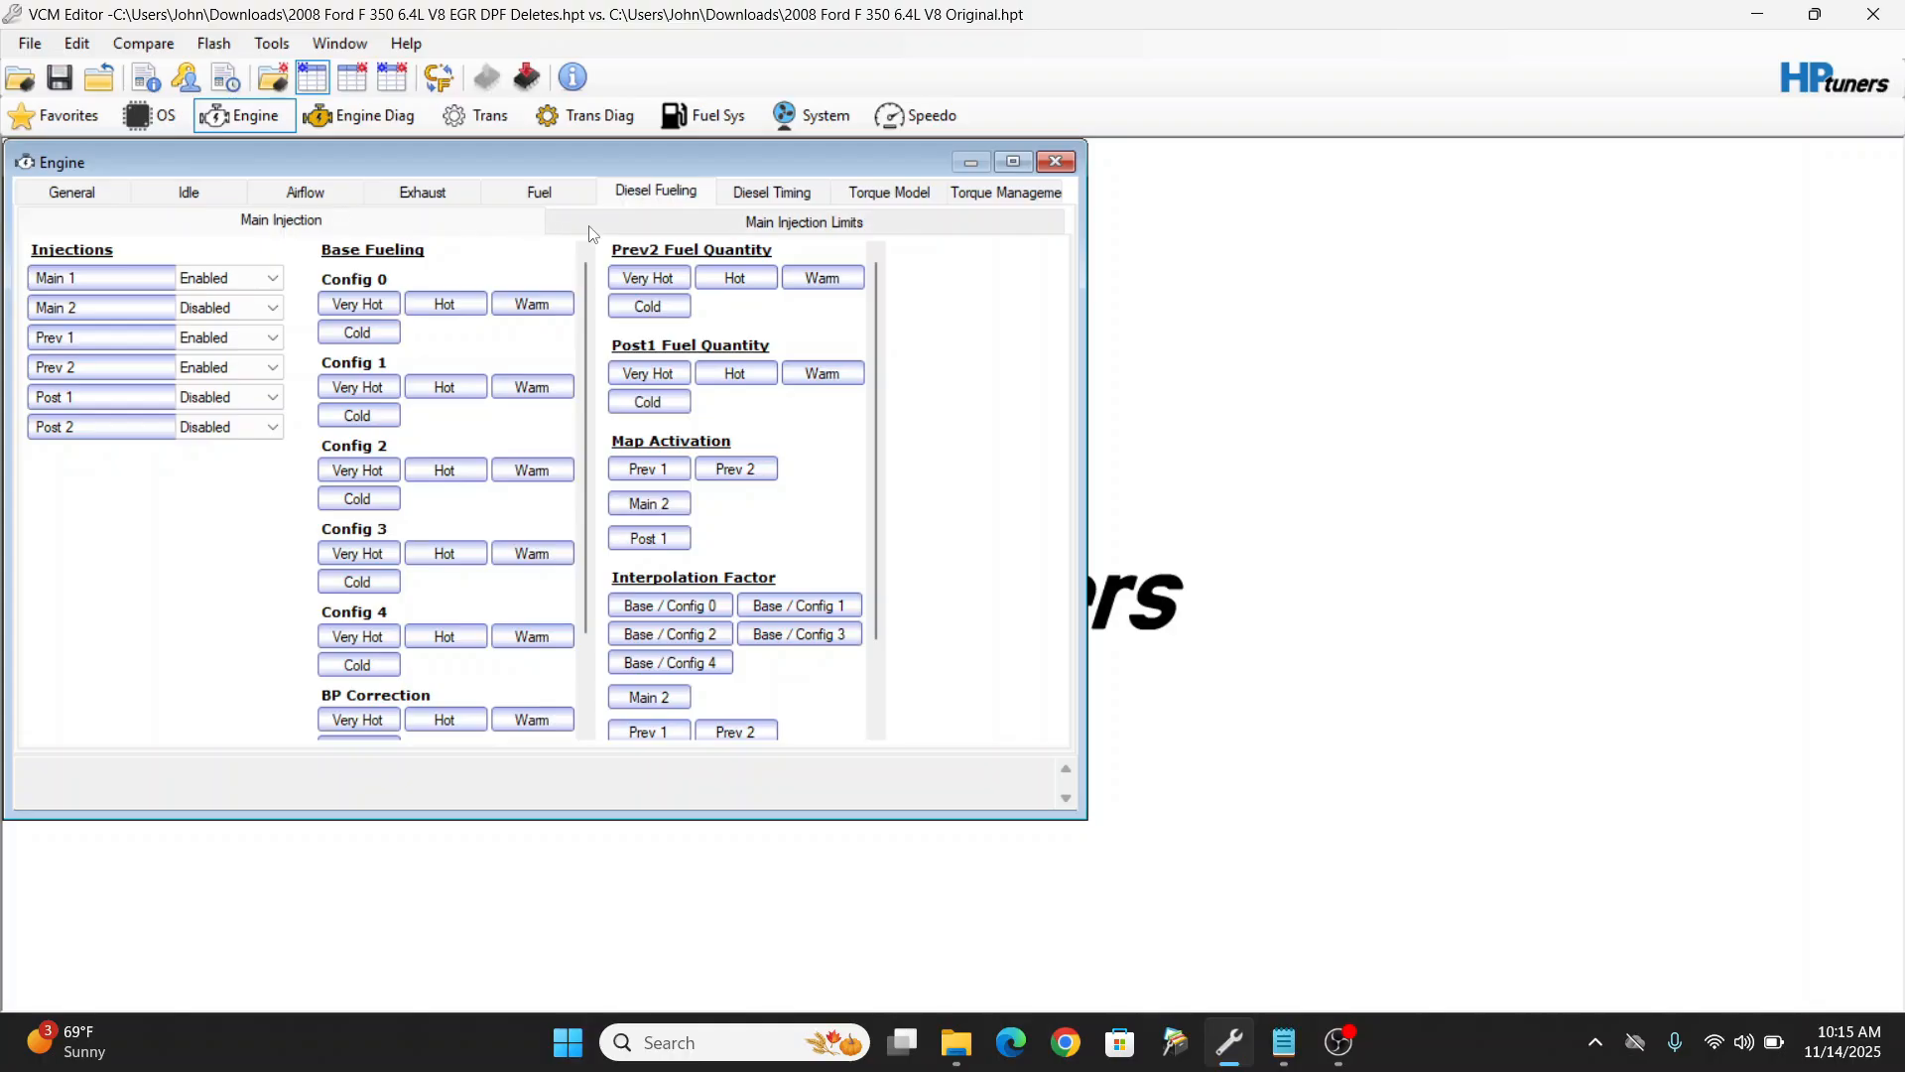
{"action": "left_click", "coordinate": [638, 222]}
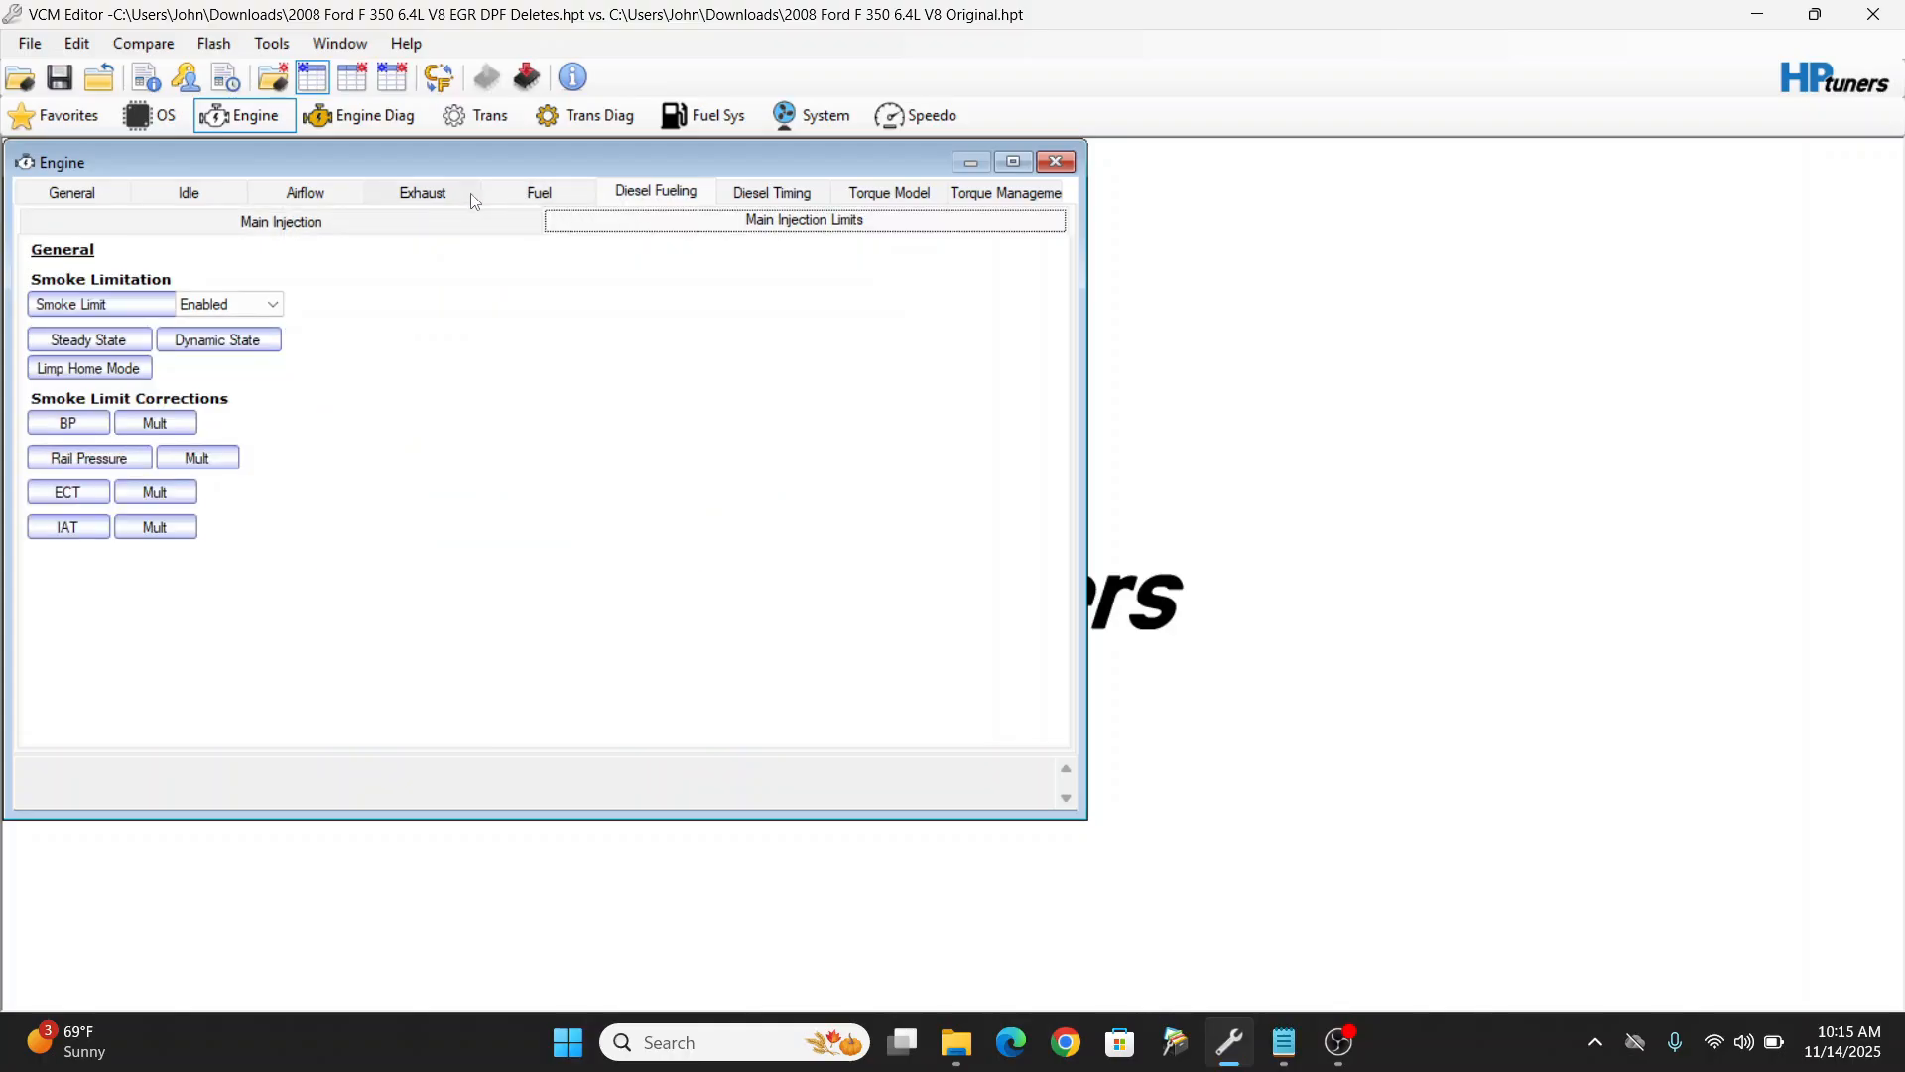
{"action": "left_click", "coordinate": [546, 191]}
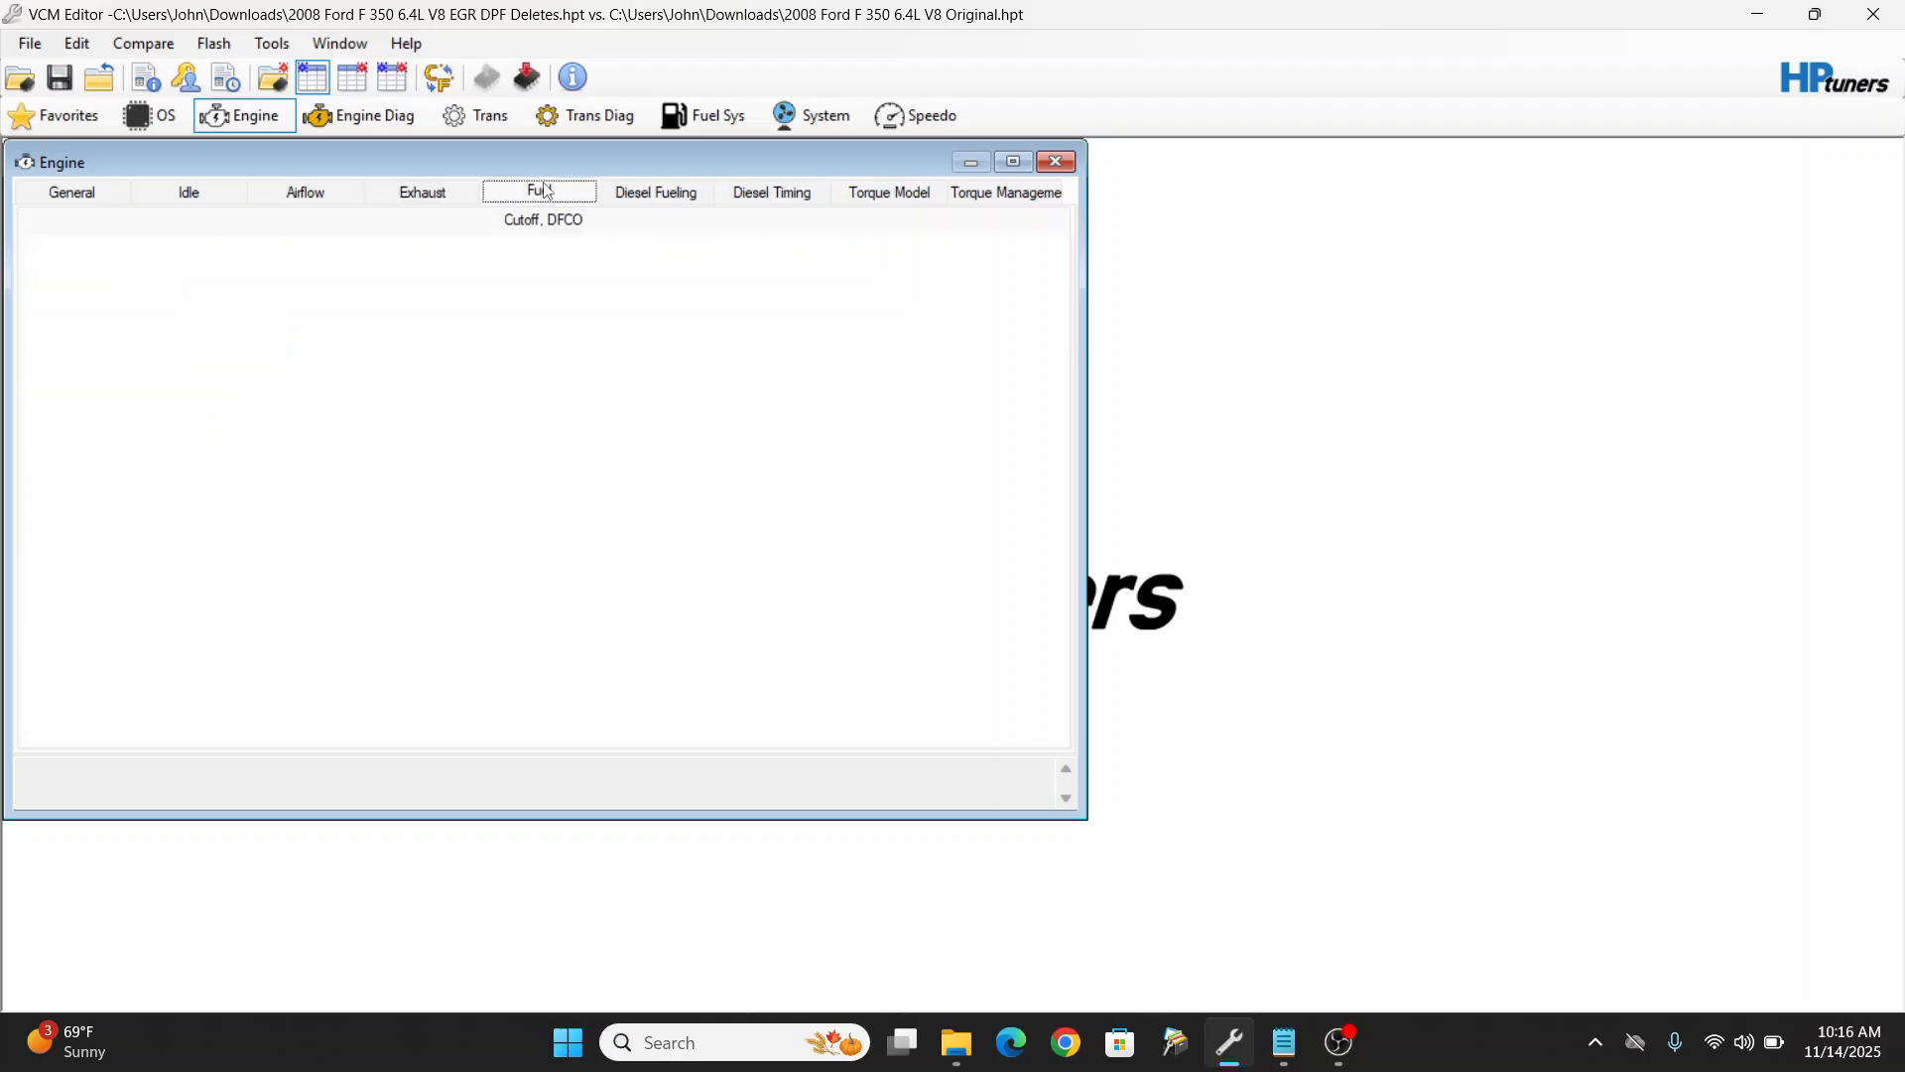
{"action": "left_click", "coordinate": [445, 199]}
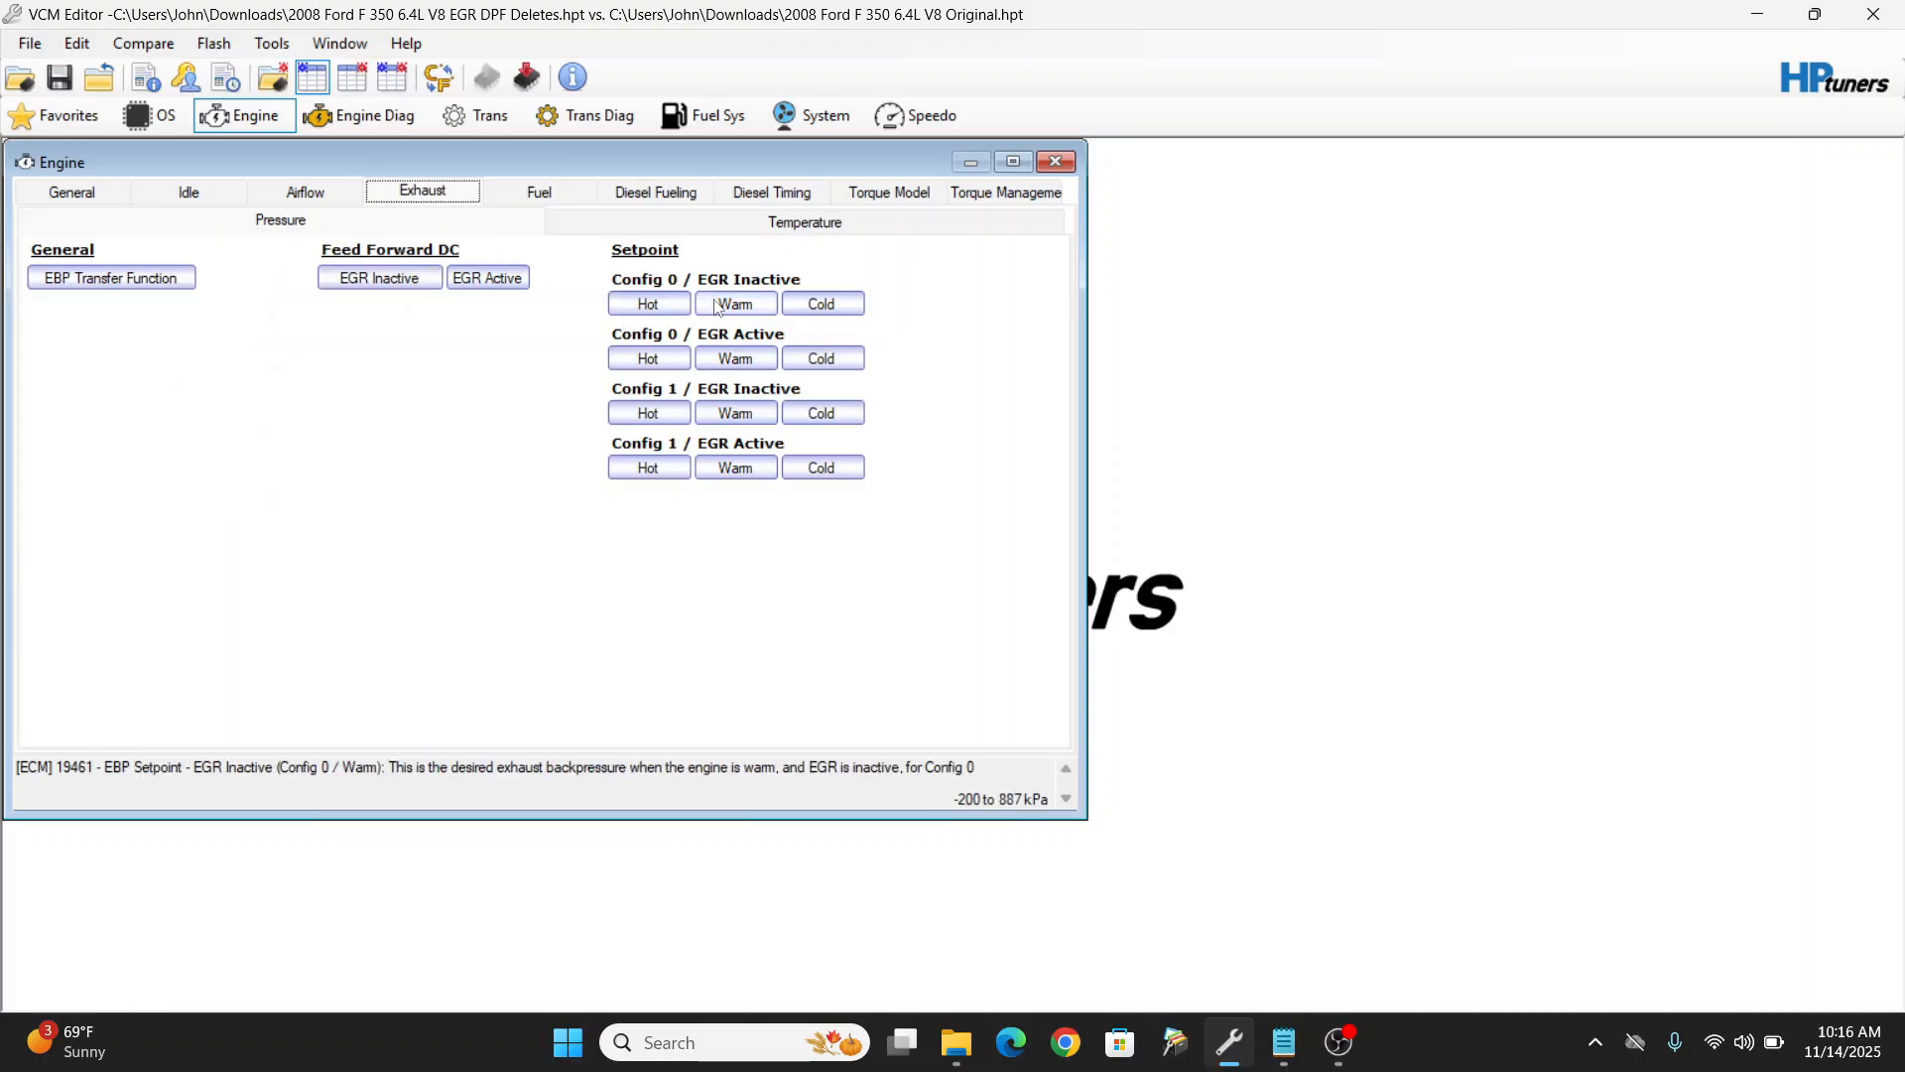
{"action": "left_click", "coordinate": [714, 197]}
{"action": "left_click", "coordinate": [739, 198]}
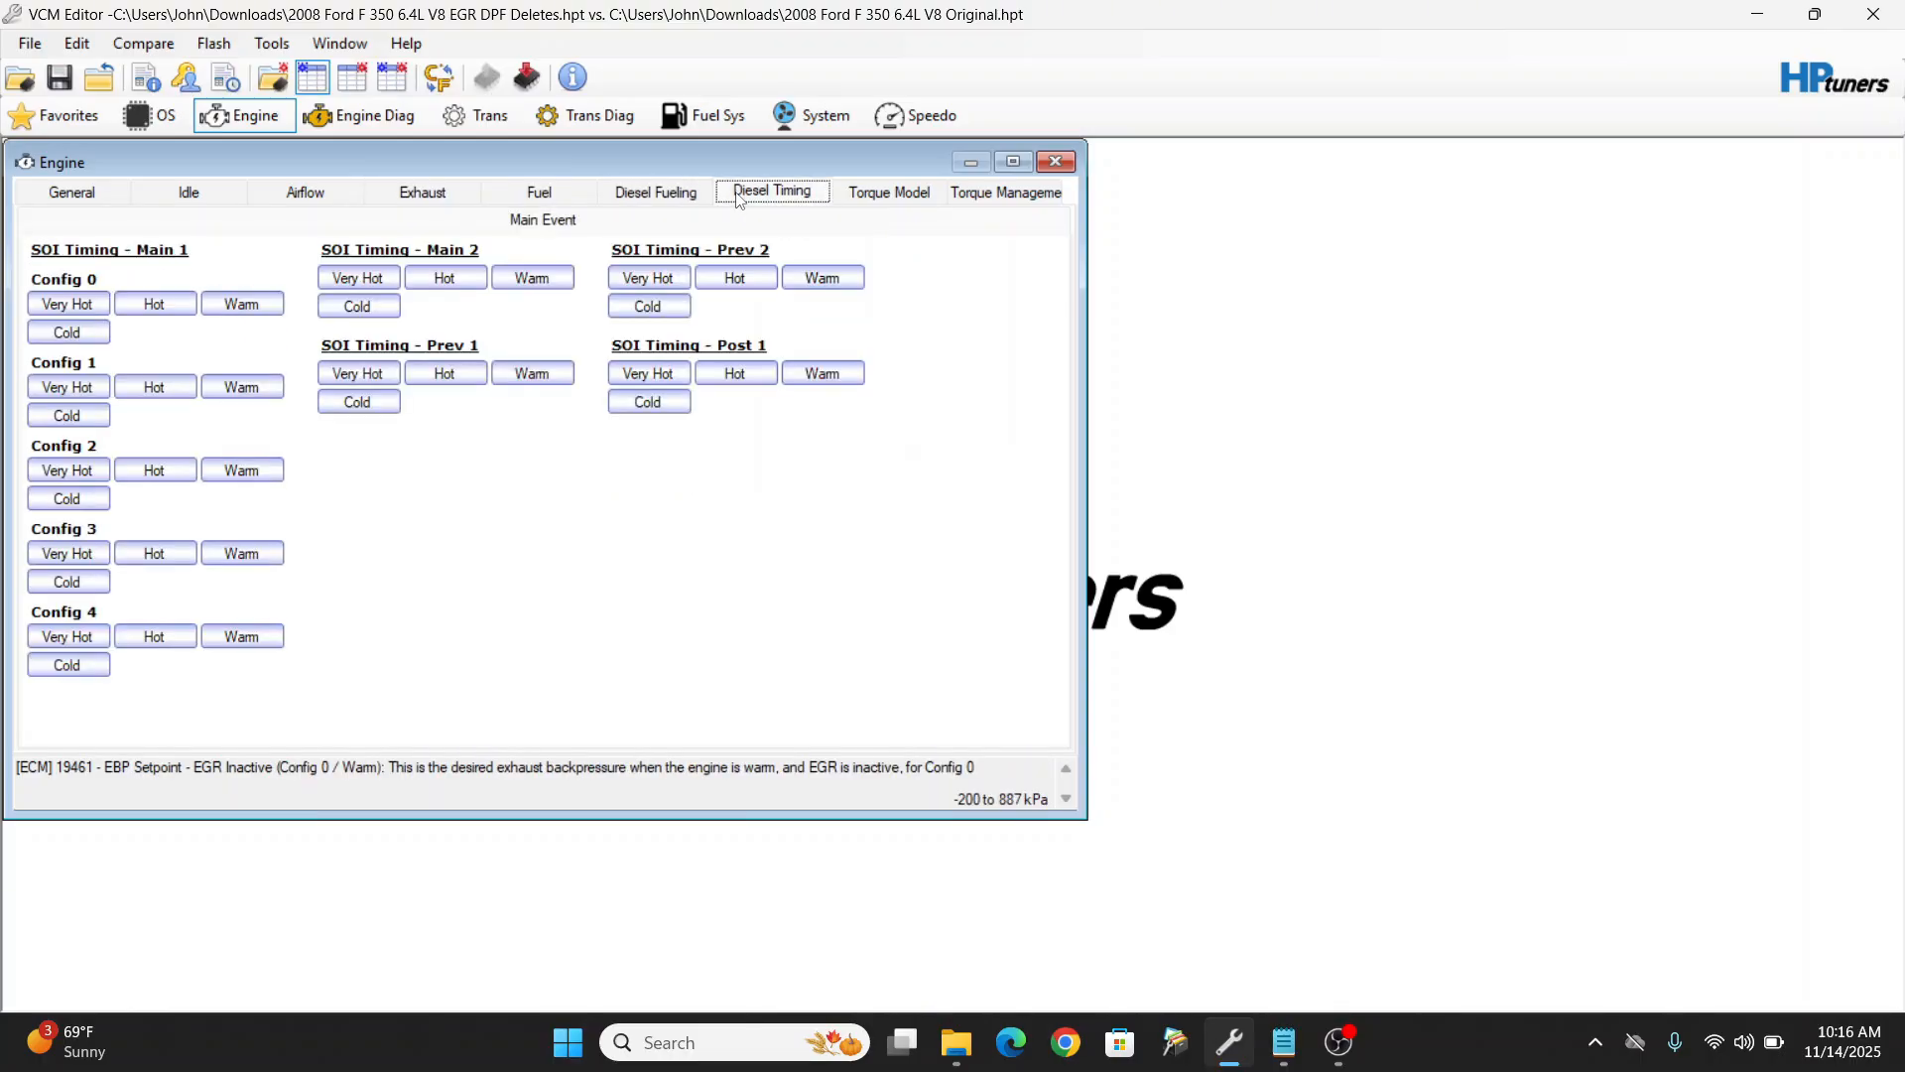
{"action": "left_click", "coordinate": [849, 201]}
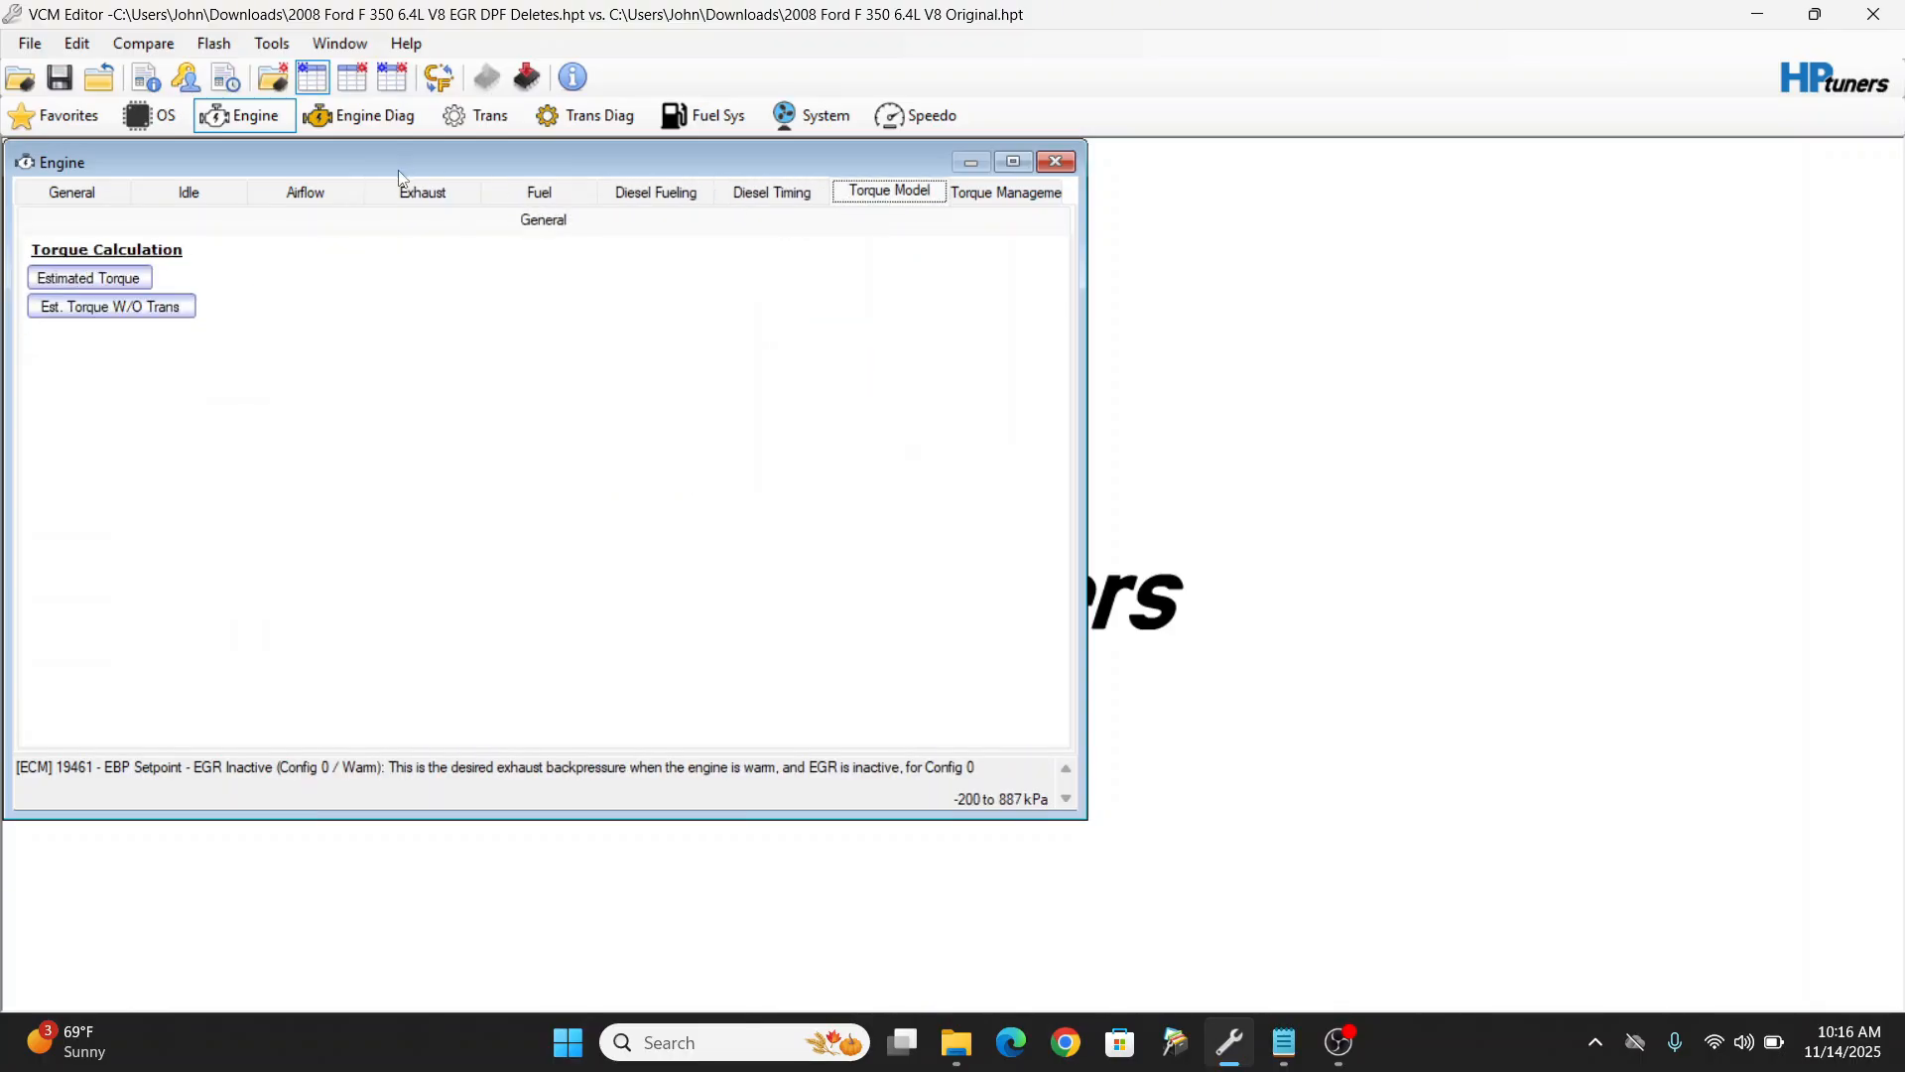
{"action": "left_click", "coordinate": [362, 199]}
{"action": "left_click", "coordinate": [383, 199]}
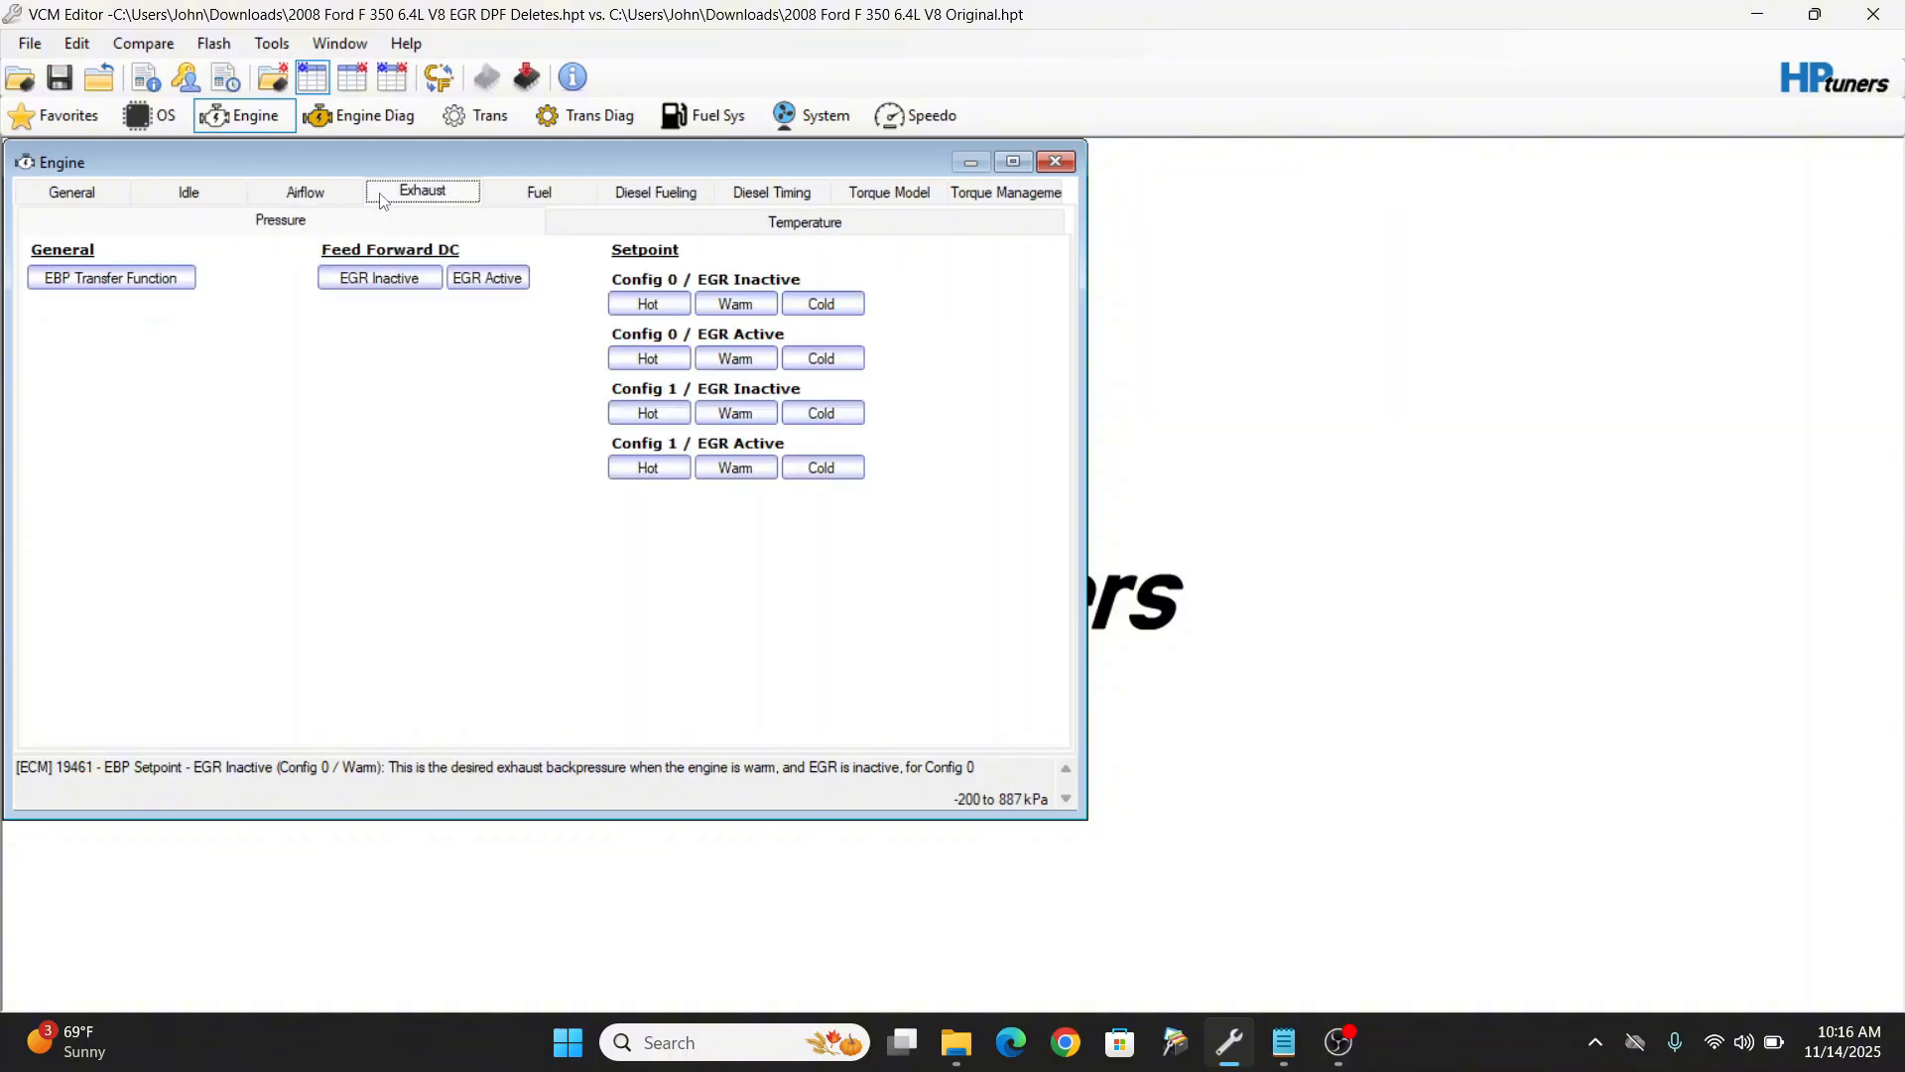
{"action": "left_click", "coordinate": [345, 204]}
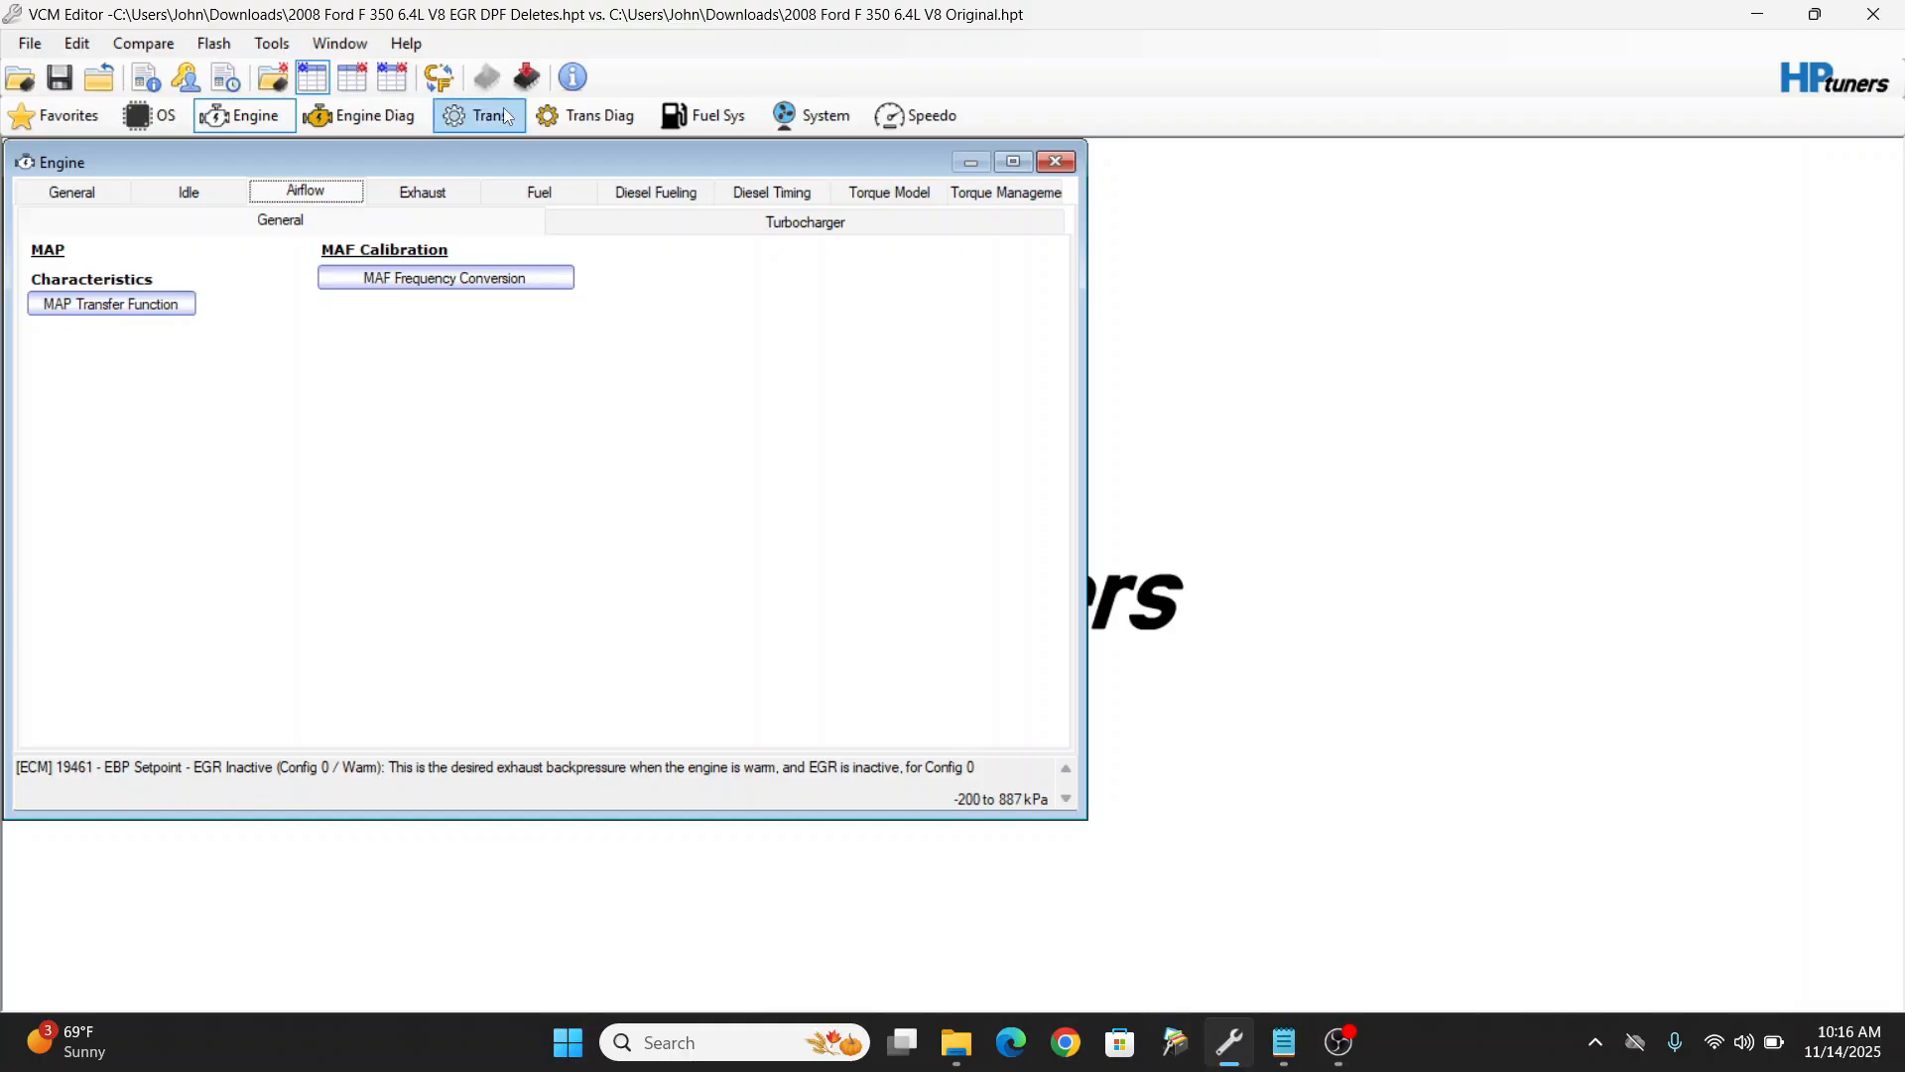
{"action": "left_click", "coordinate": [1058, 165]}
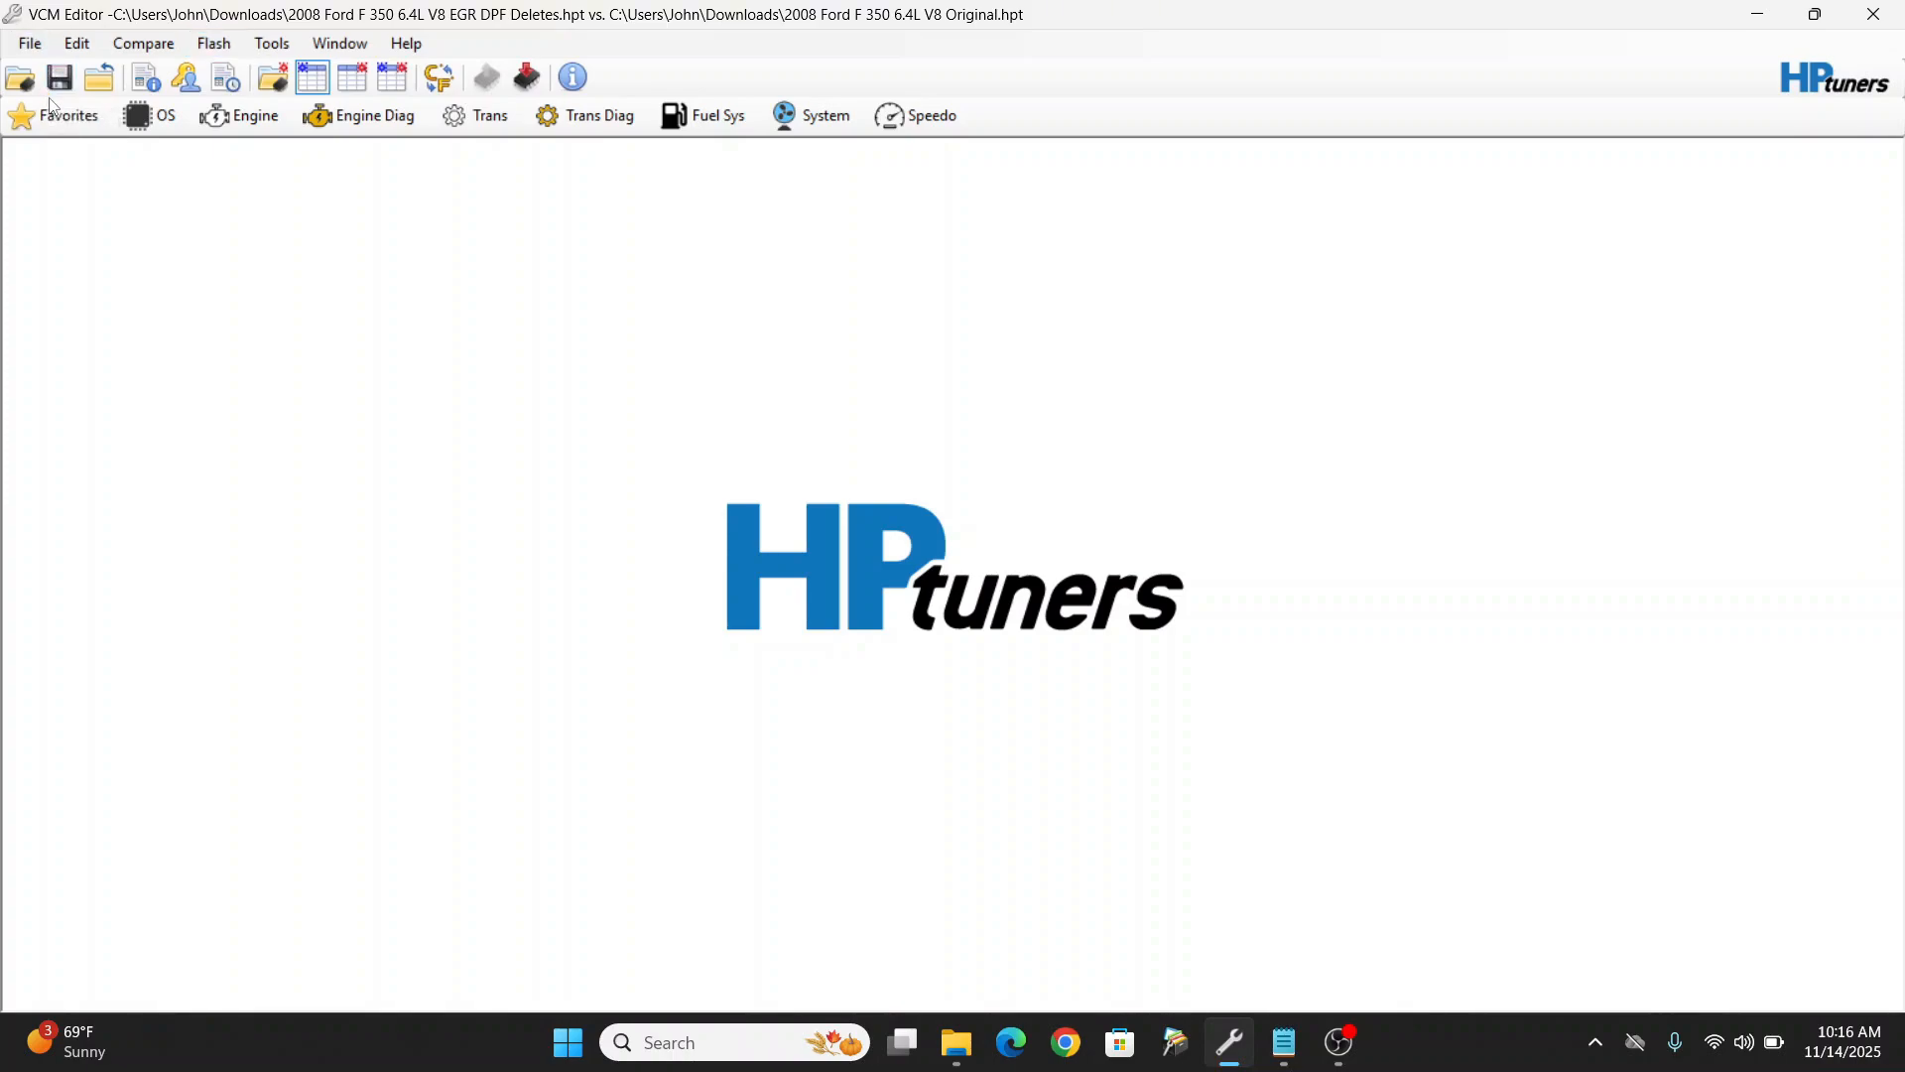
{"action": "left_click", "coordinate": [78, 43]}
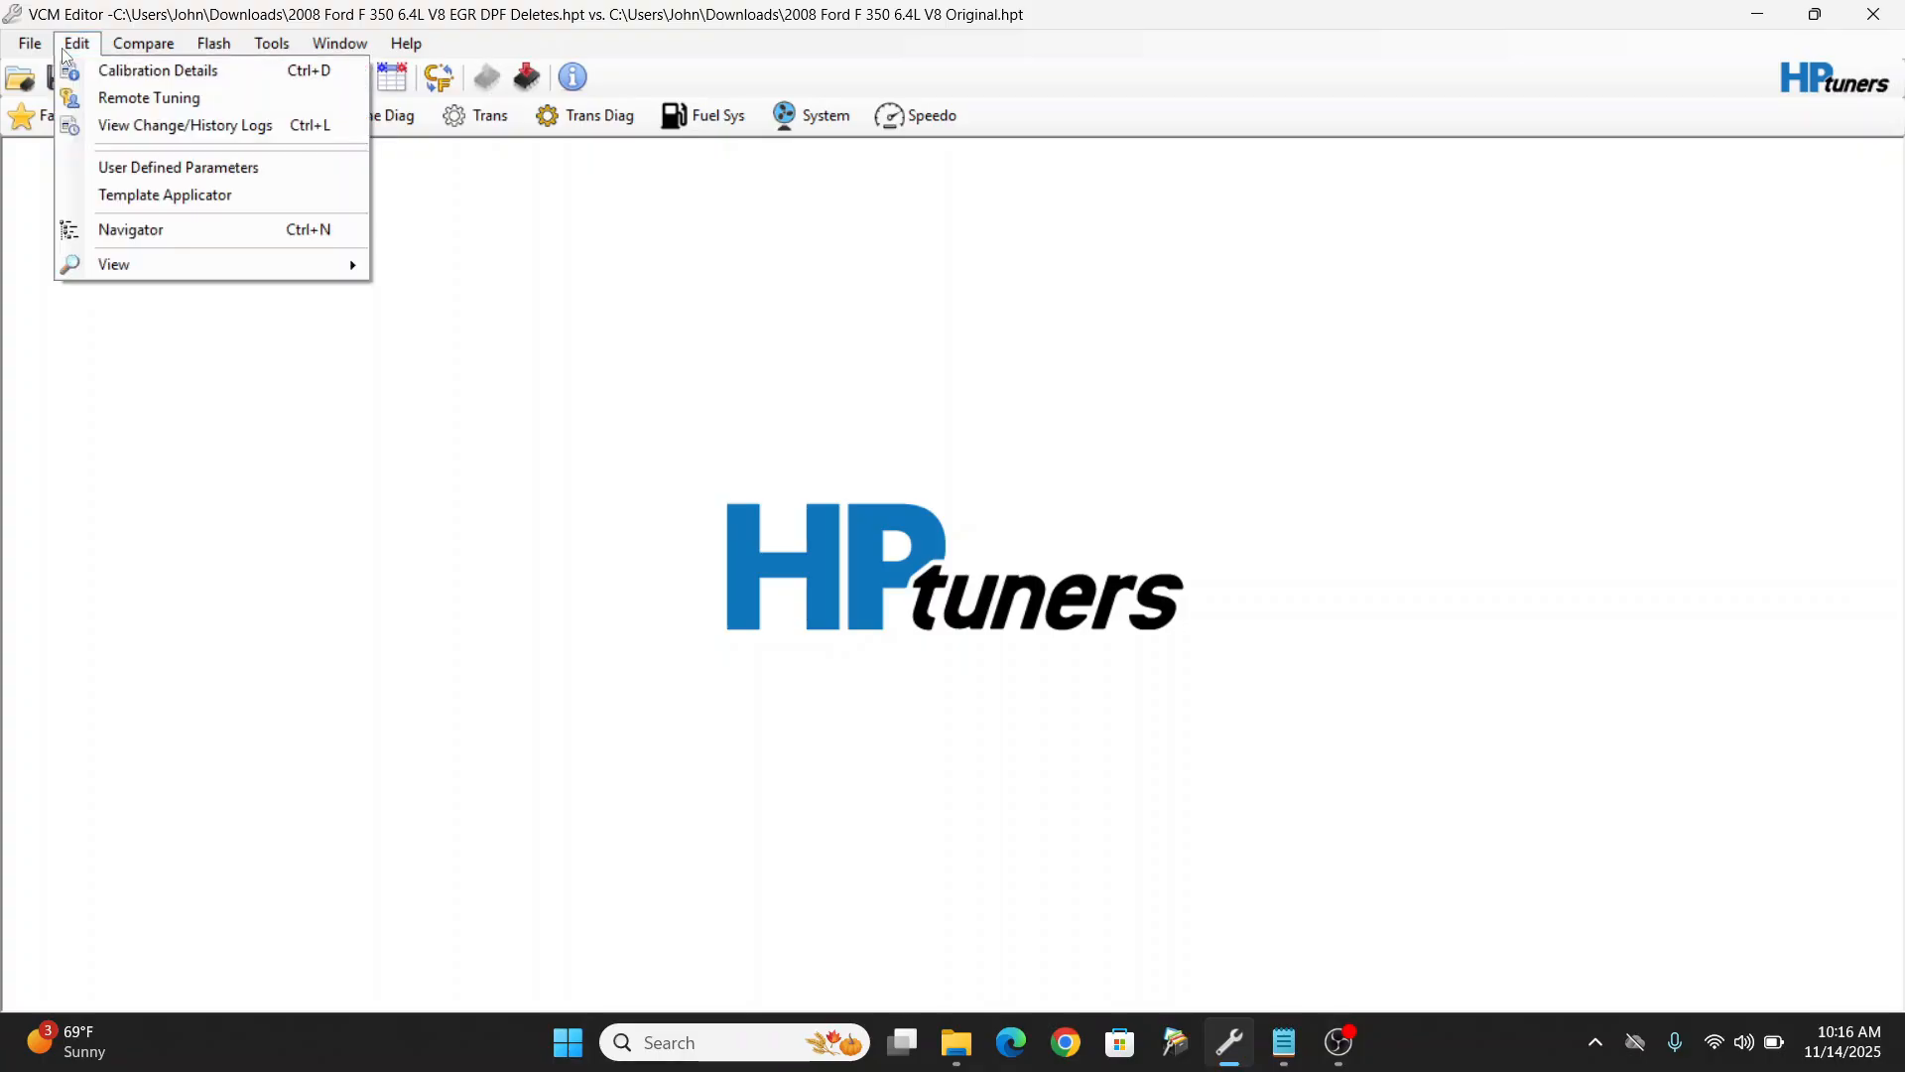
{"action": "left_click", "coordinate": [150, 167]}
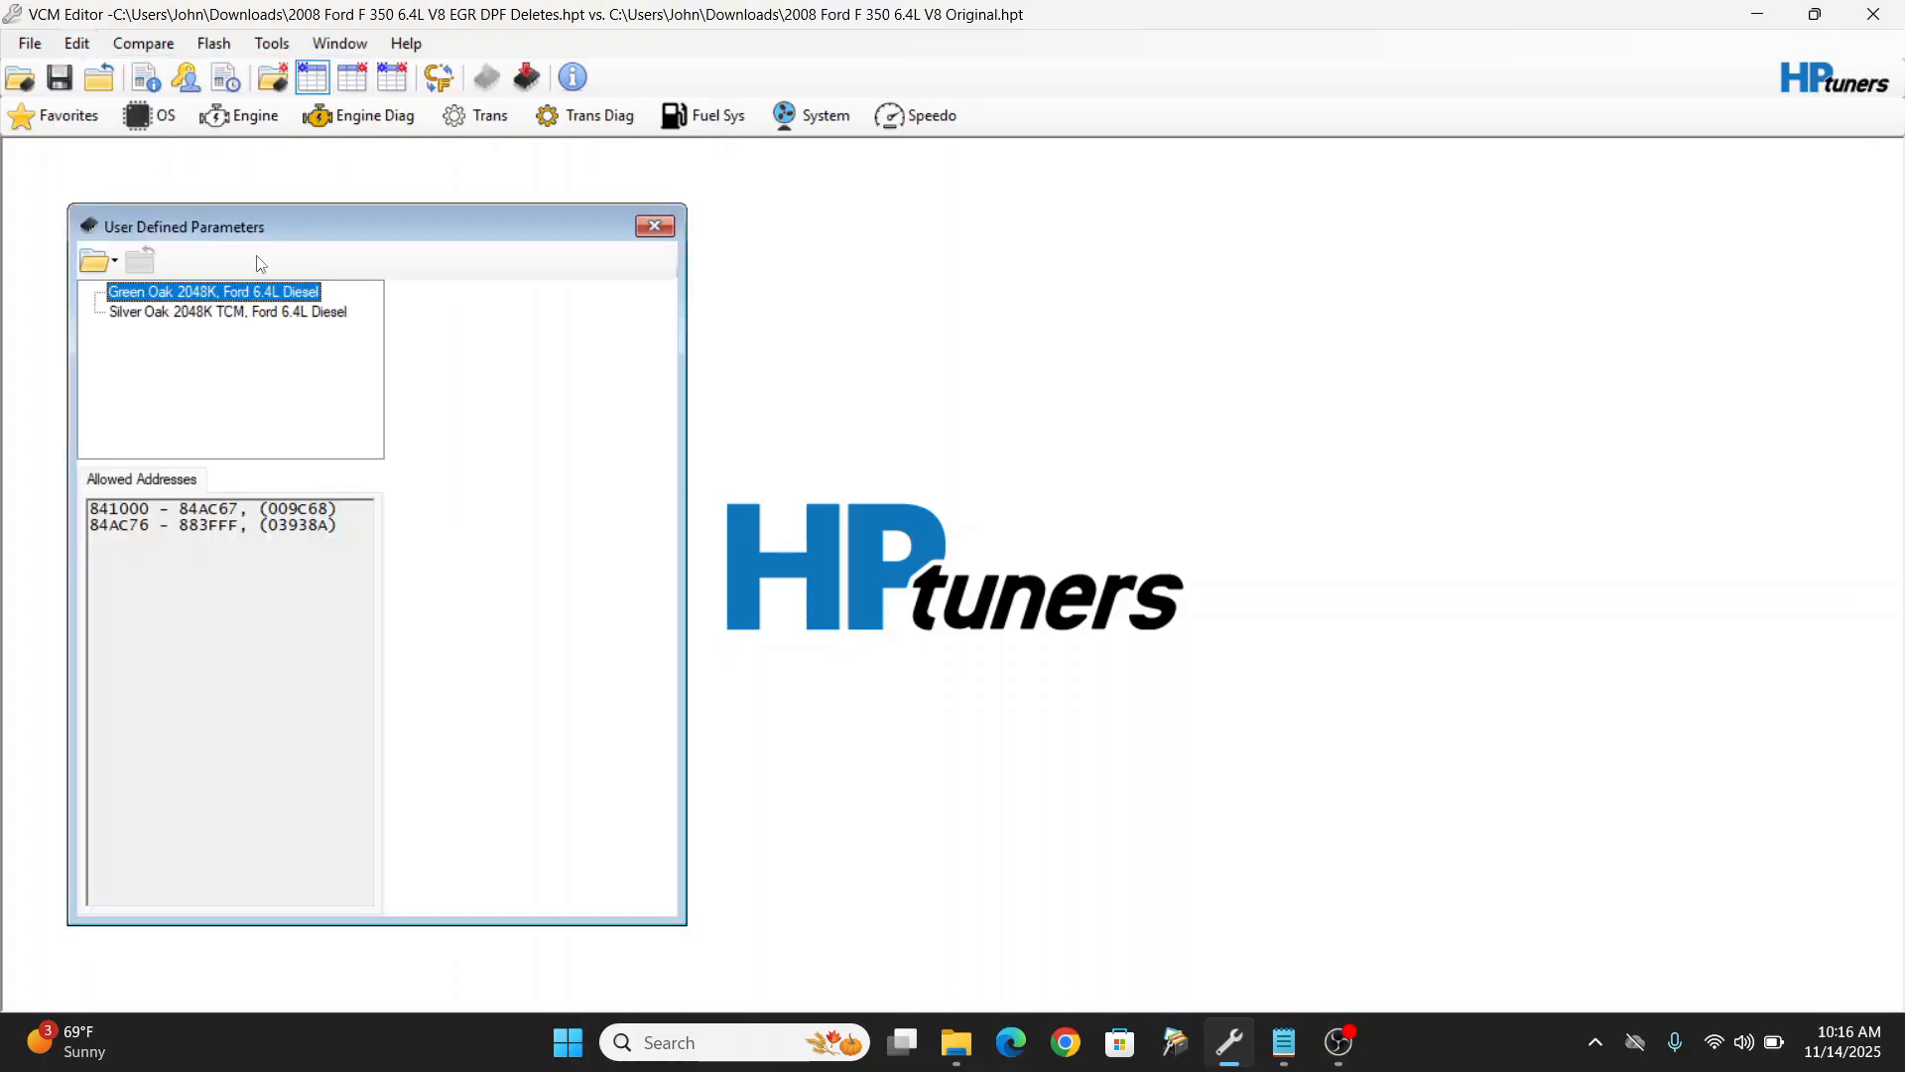
{"action": "left_click", "coordinate": [99, 261]}
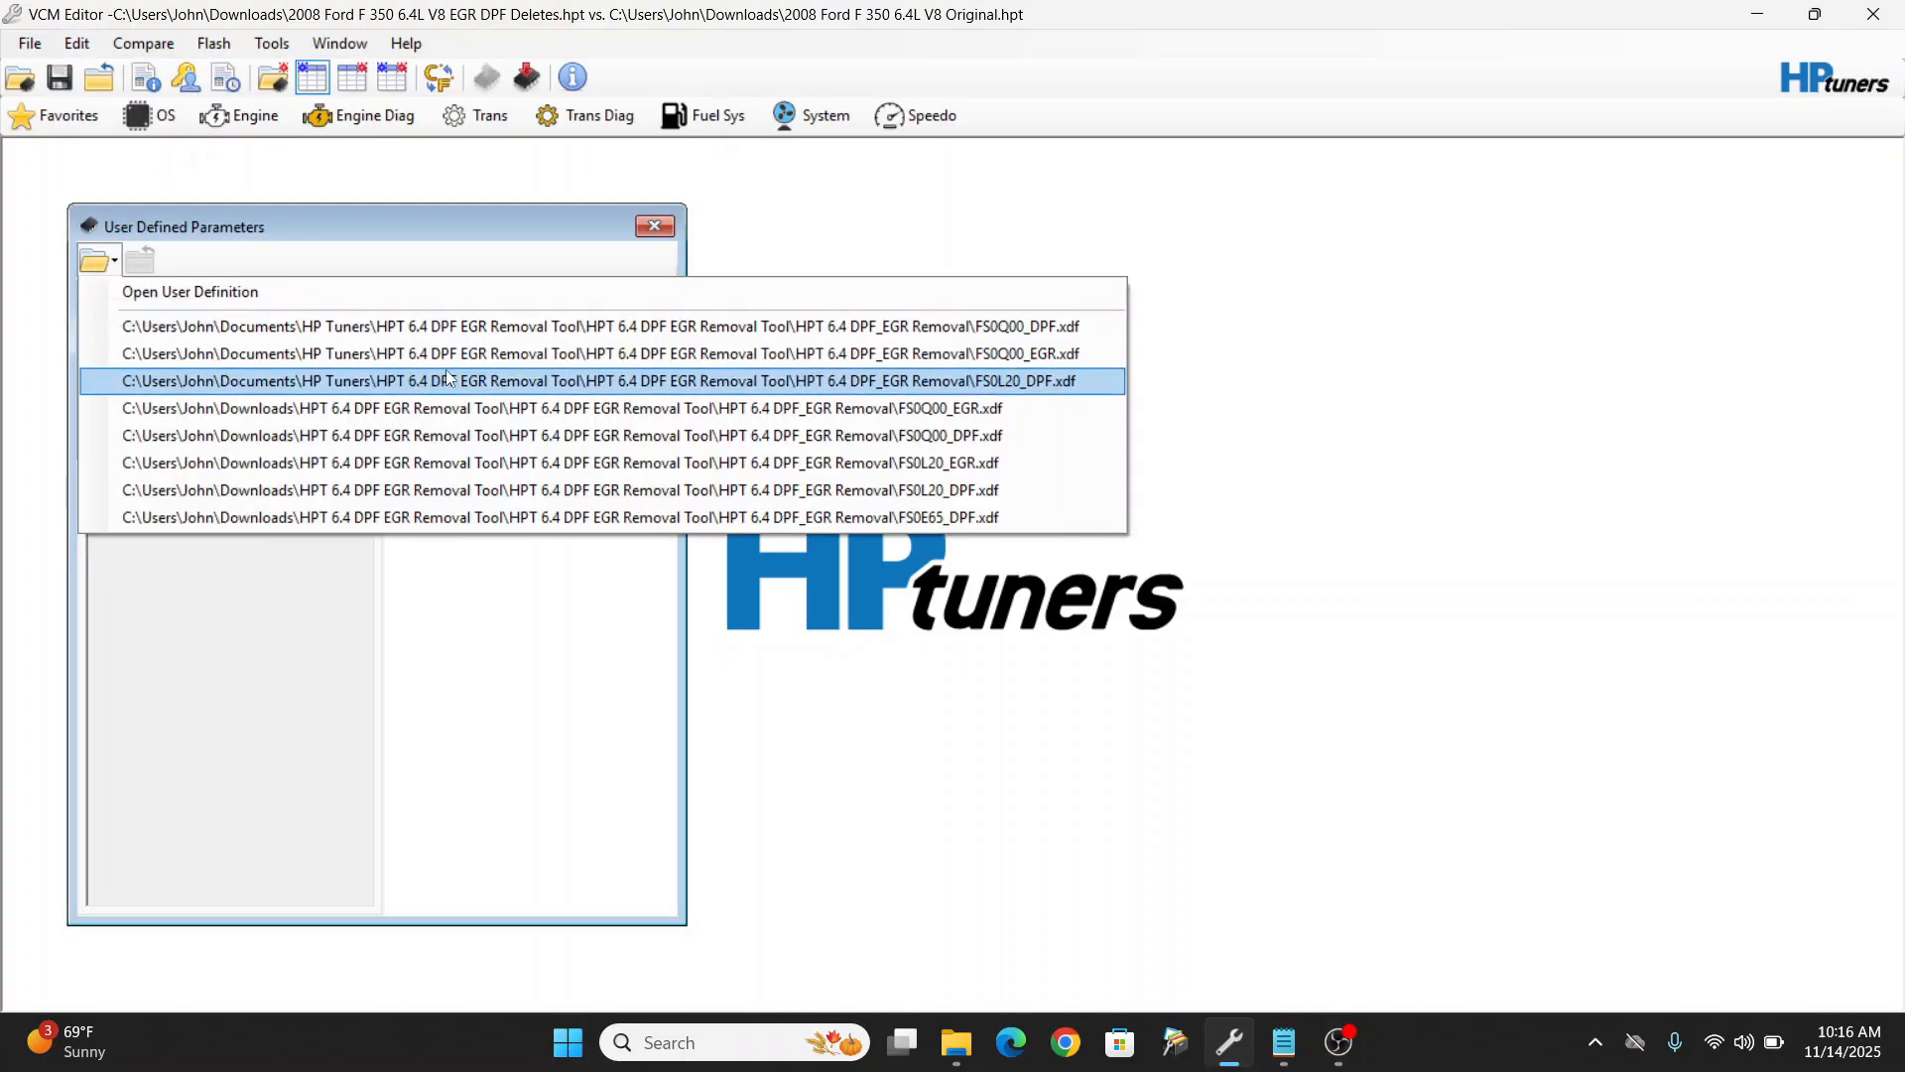
{"action": "left_click", "coordinate": [434, 294]}
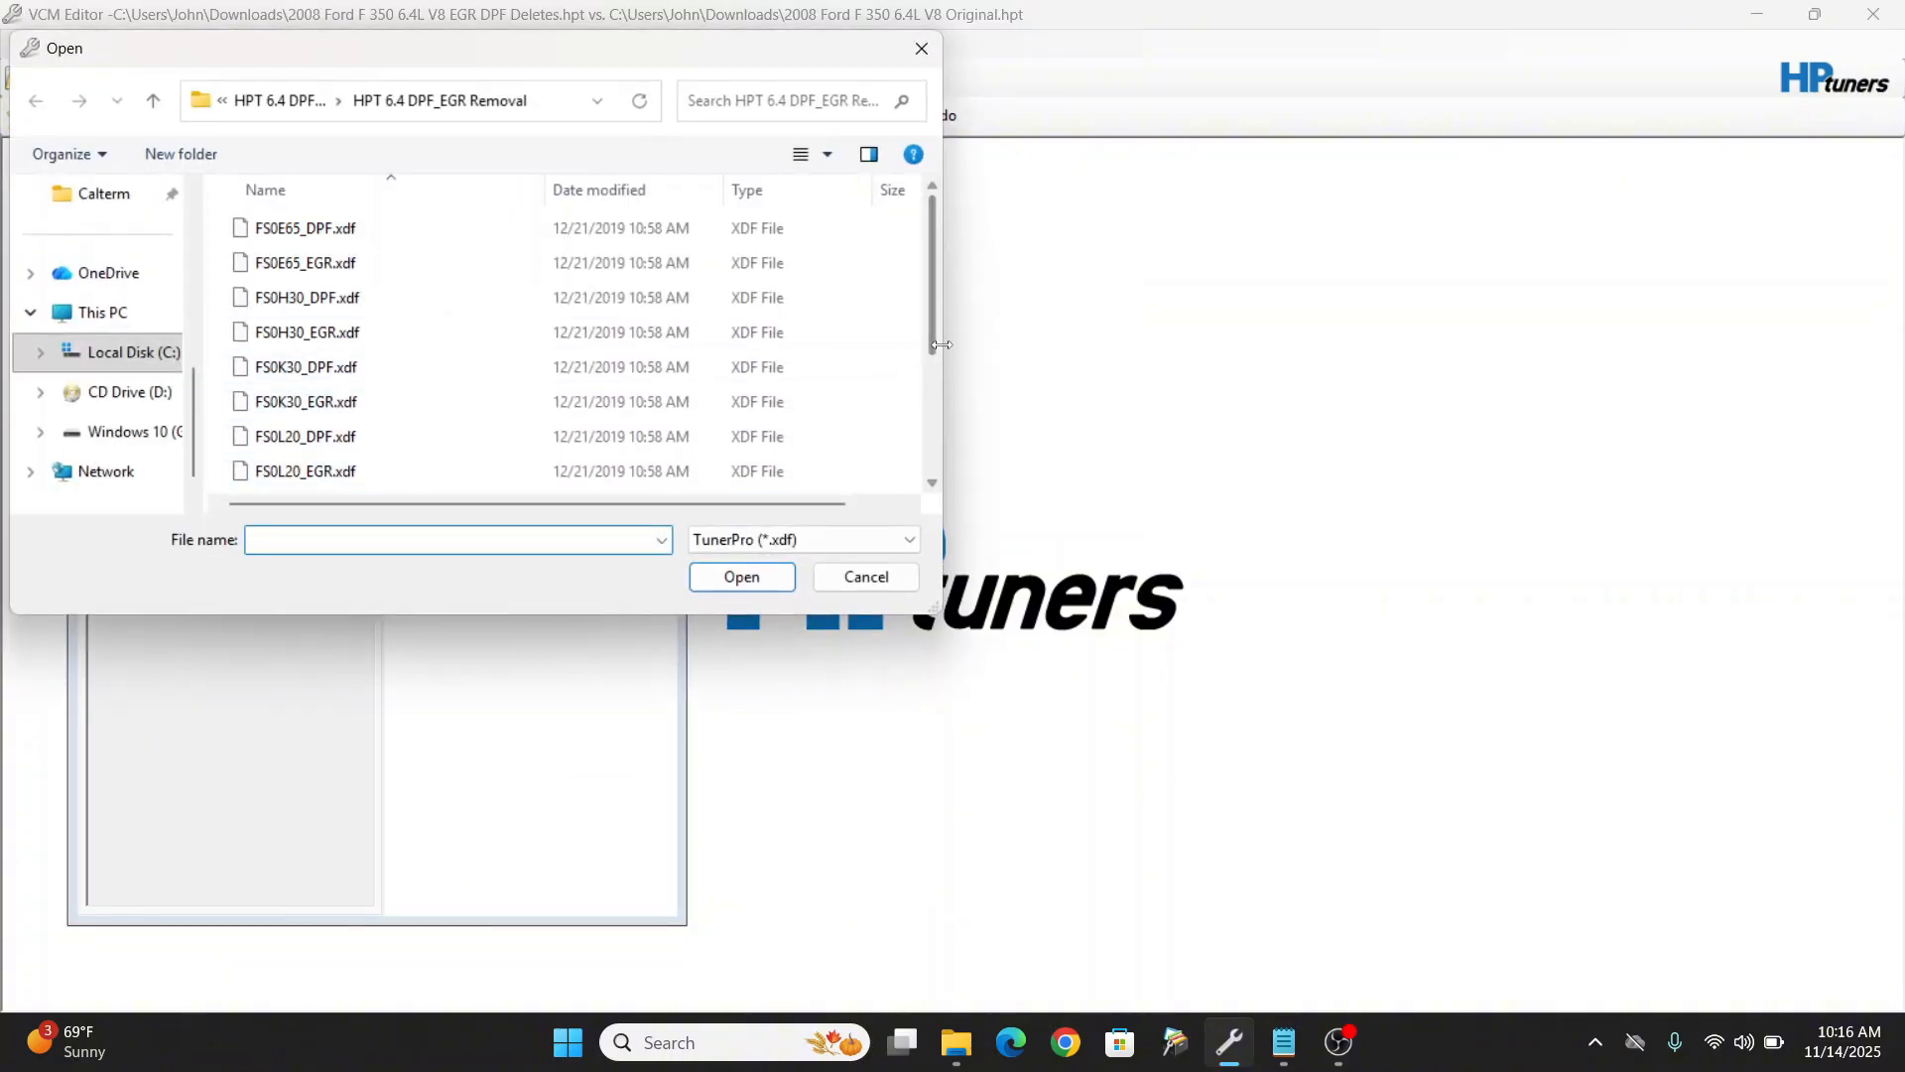
{"action": "mouse_move", "coordinate": [932, 344]}
{"action": "left_mouse_down"}
{"action": "mouse_move", "coordinate": [945, 486]}
{"action": "mouse_move", "coordinate": [936, 343]}
{"action": "left_mouse_up"}
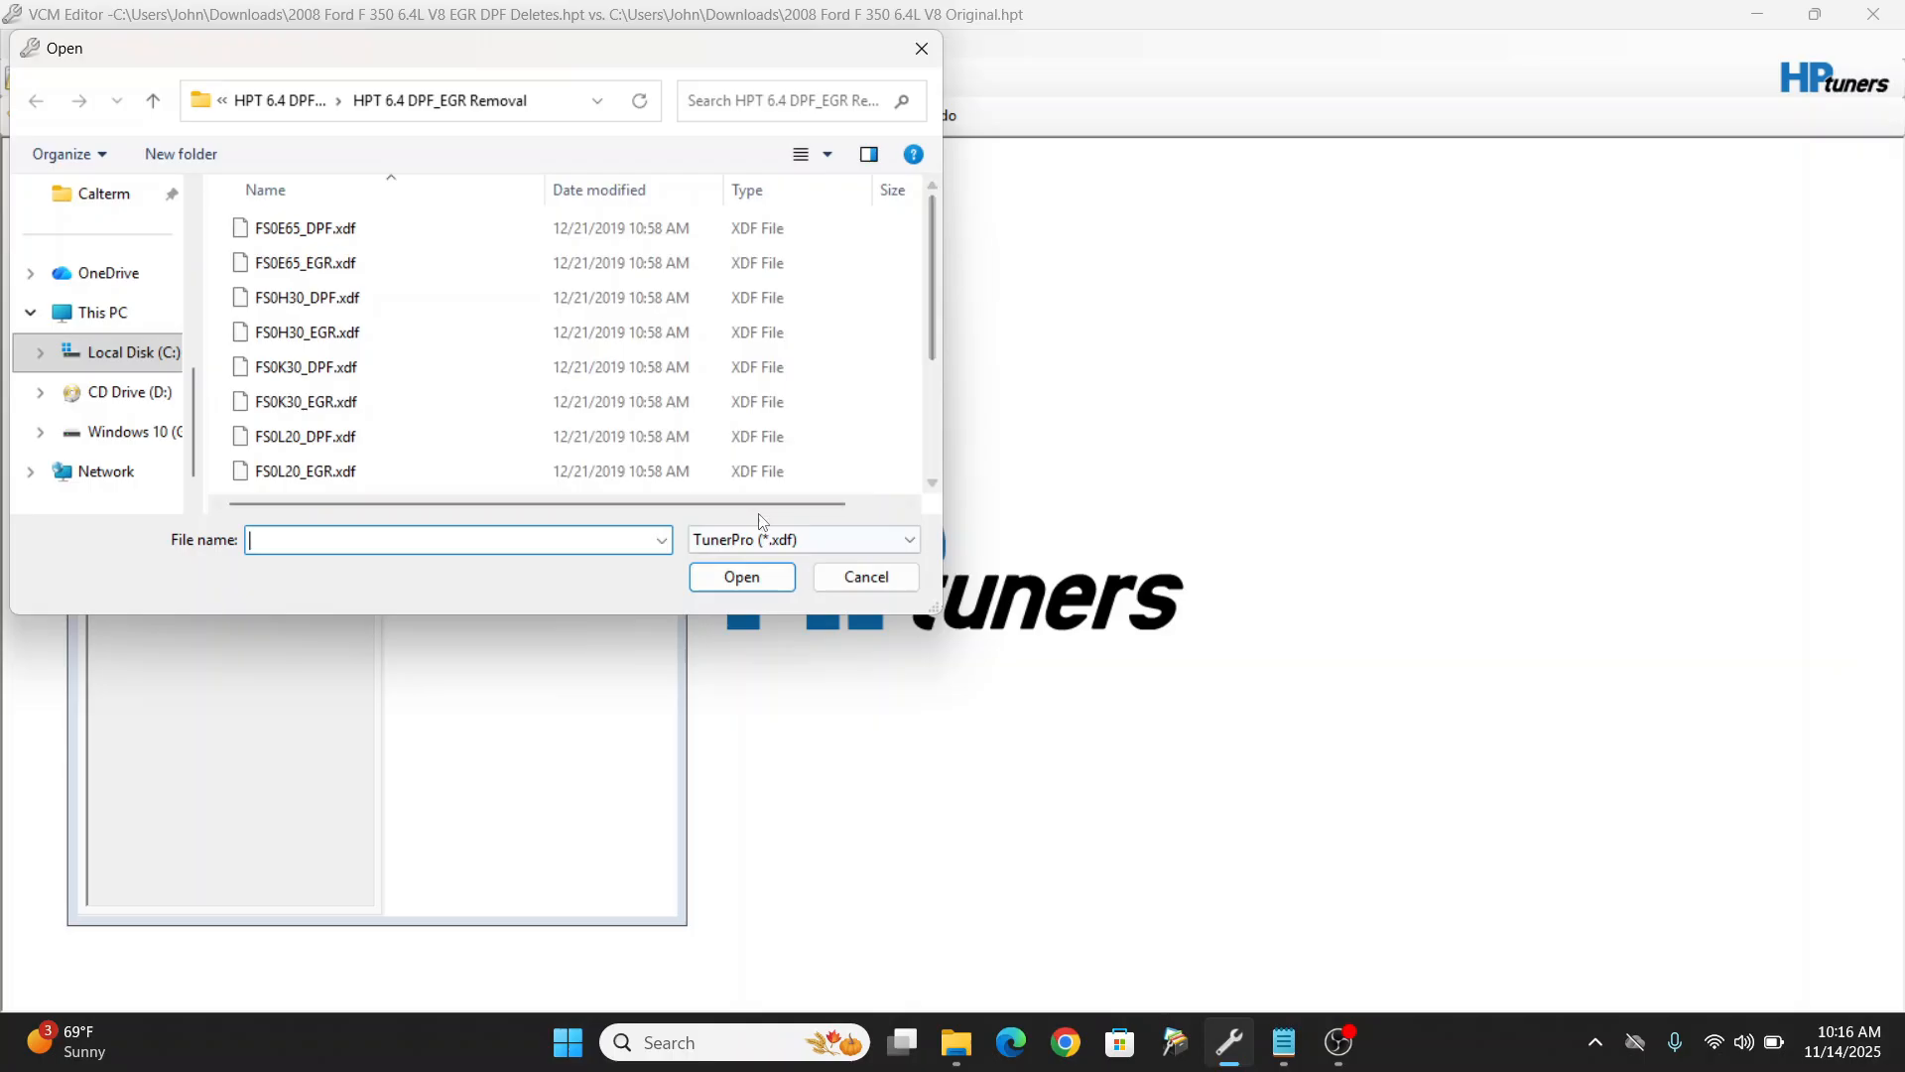
{"action": "left_click", "coordinate": [723, 552]}
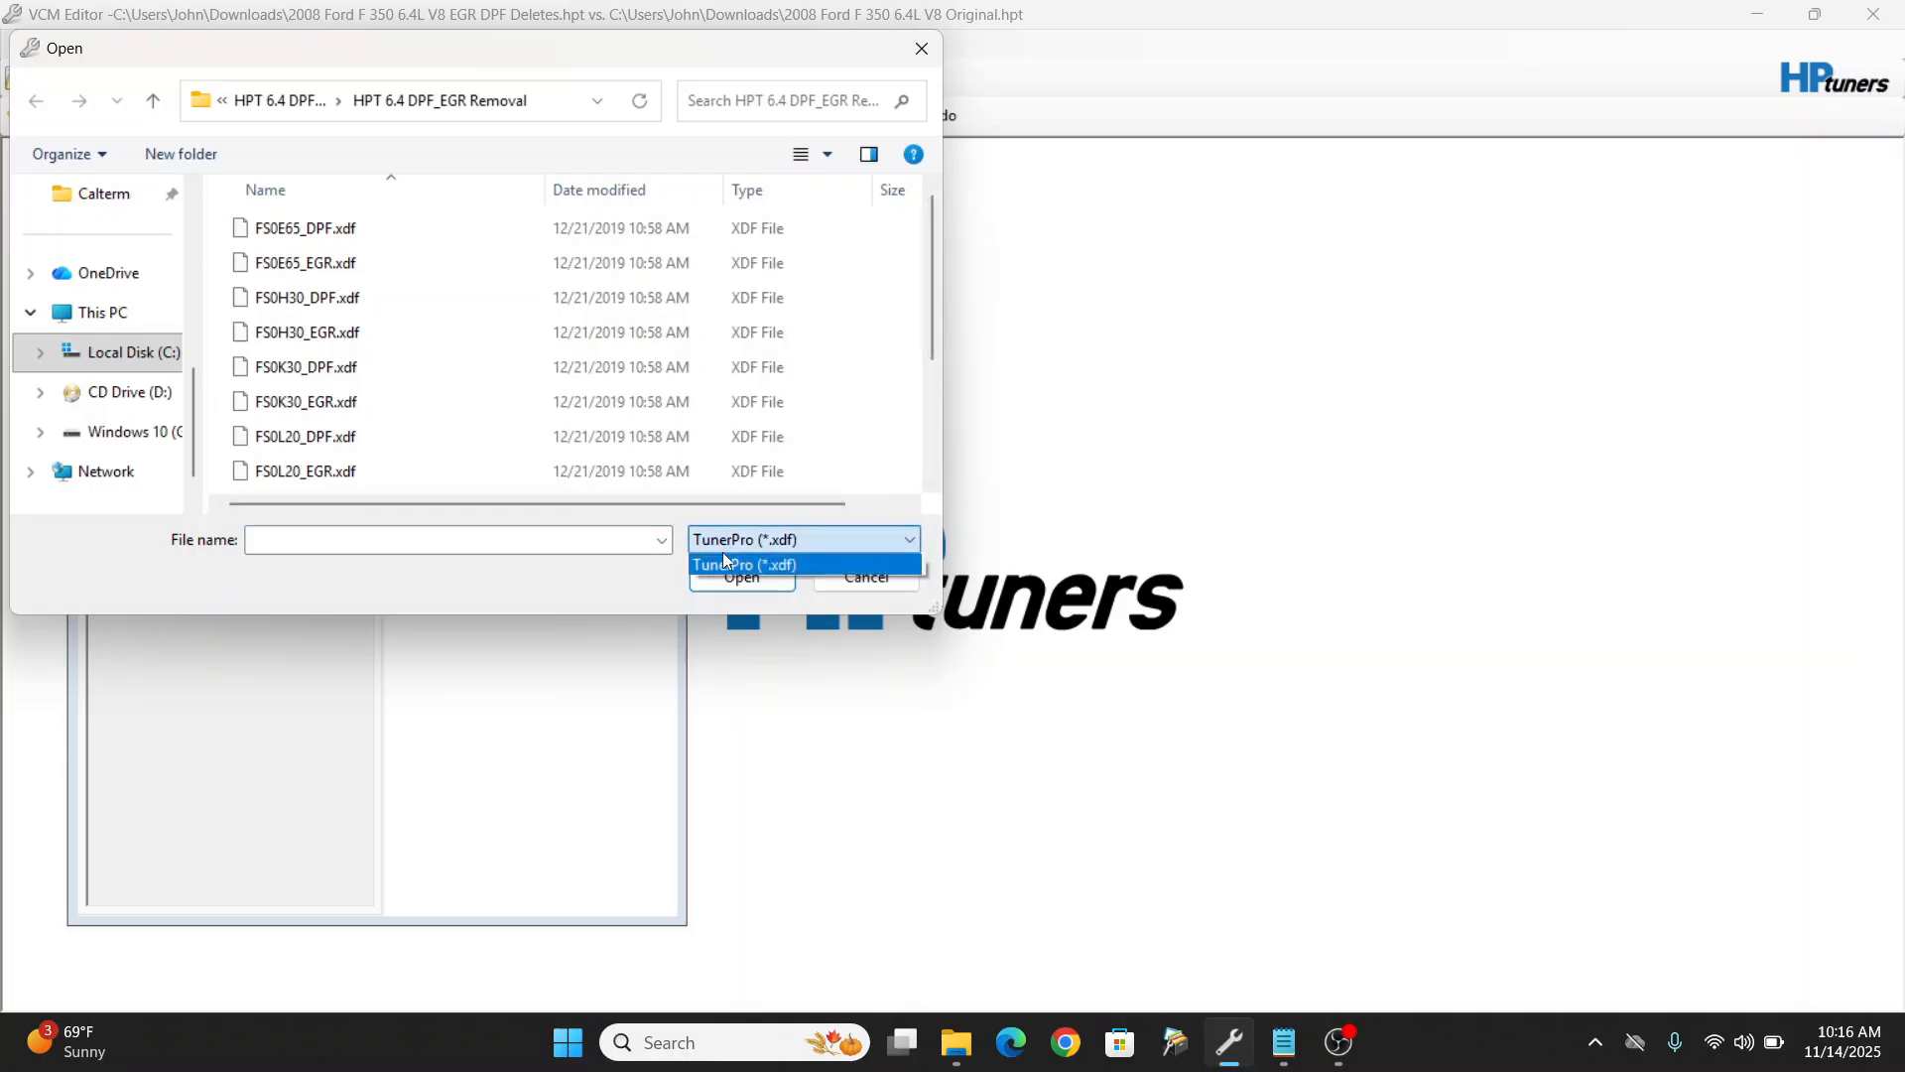
{"action": "left_click", "coordinate": [722, 552]}
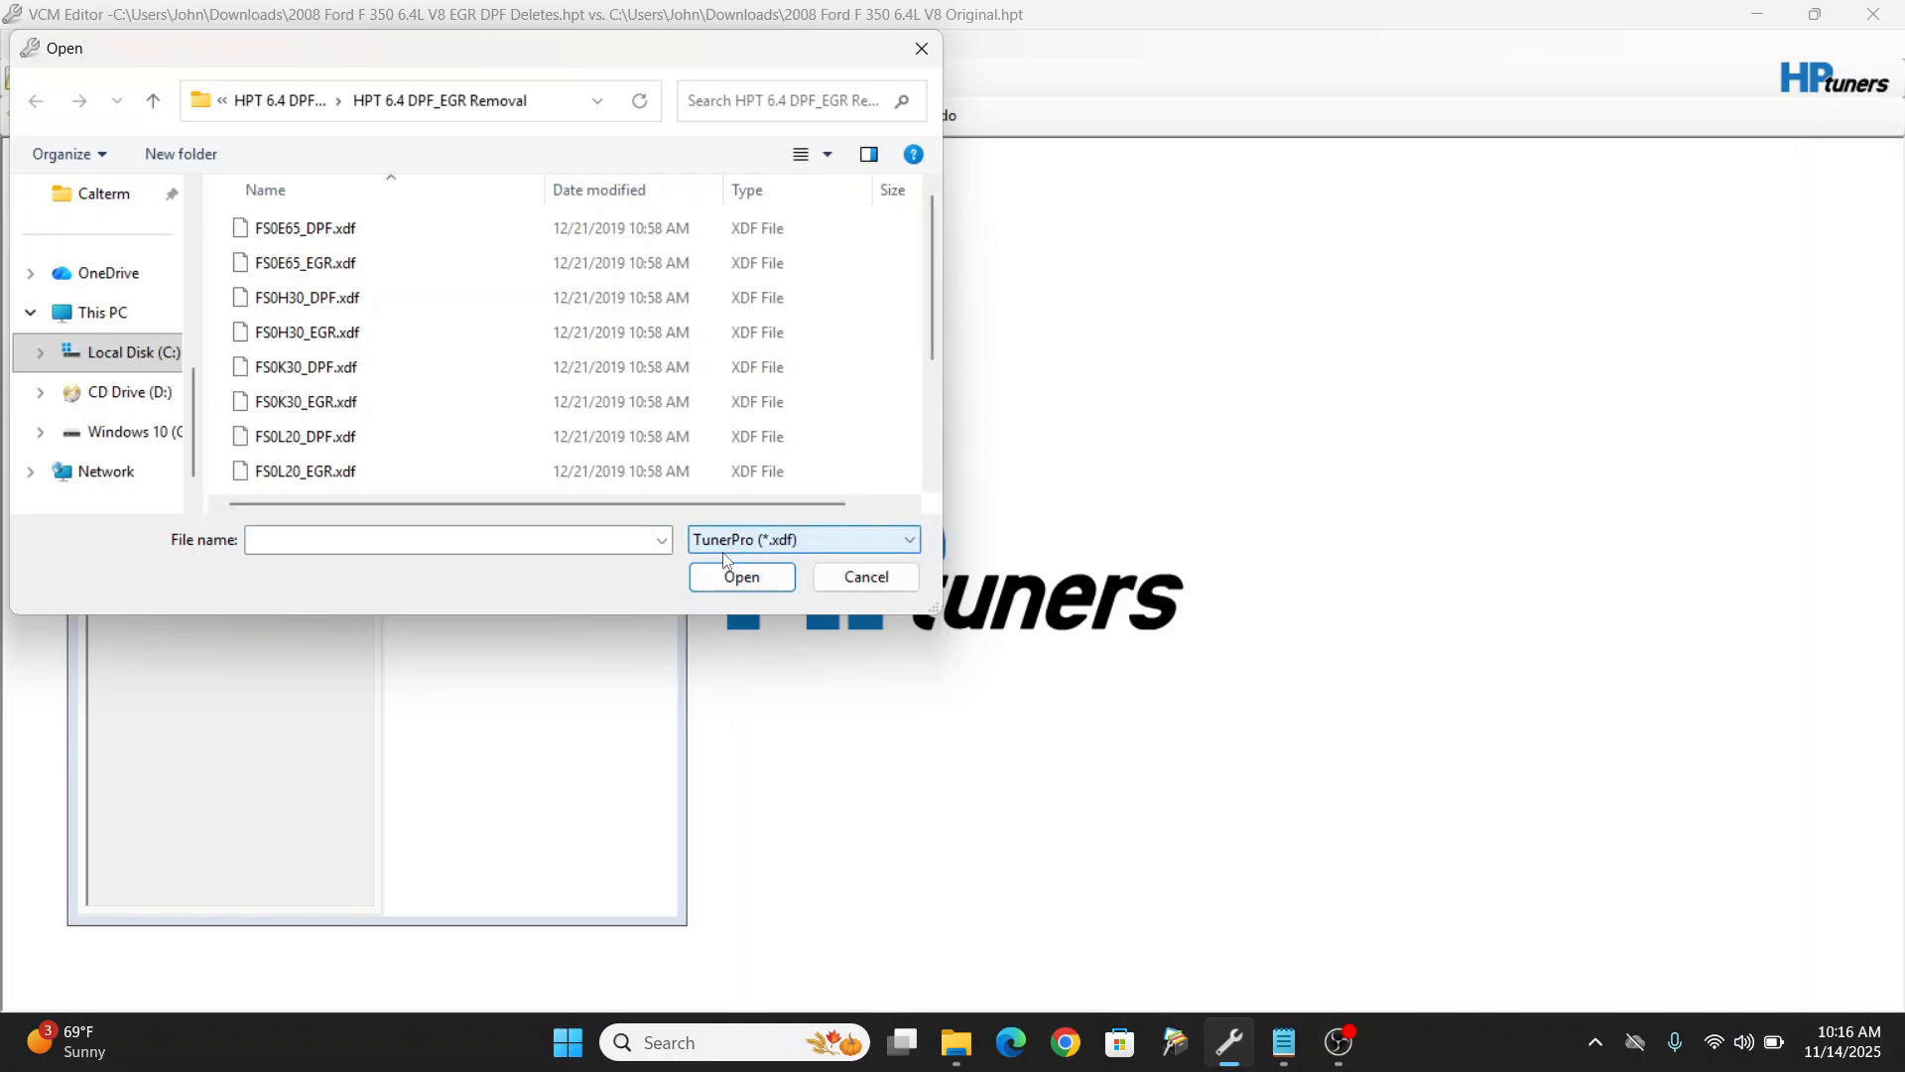
{"action": "left_click", "coordinate": [867, 579]}
{"action": "left_click", "coordinate": [658, 233]}
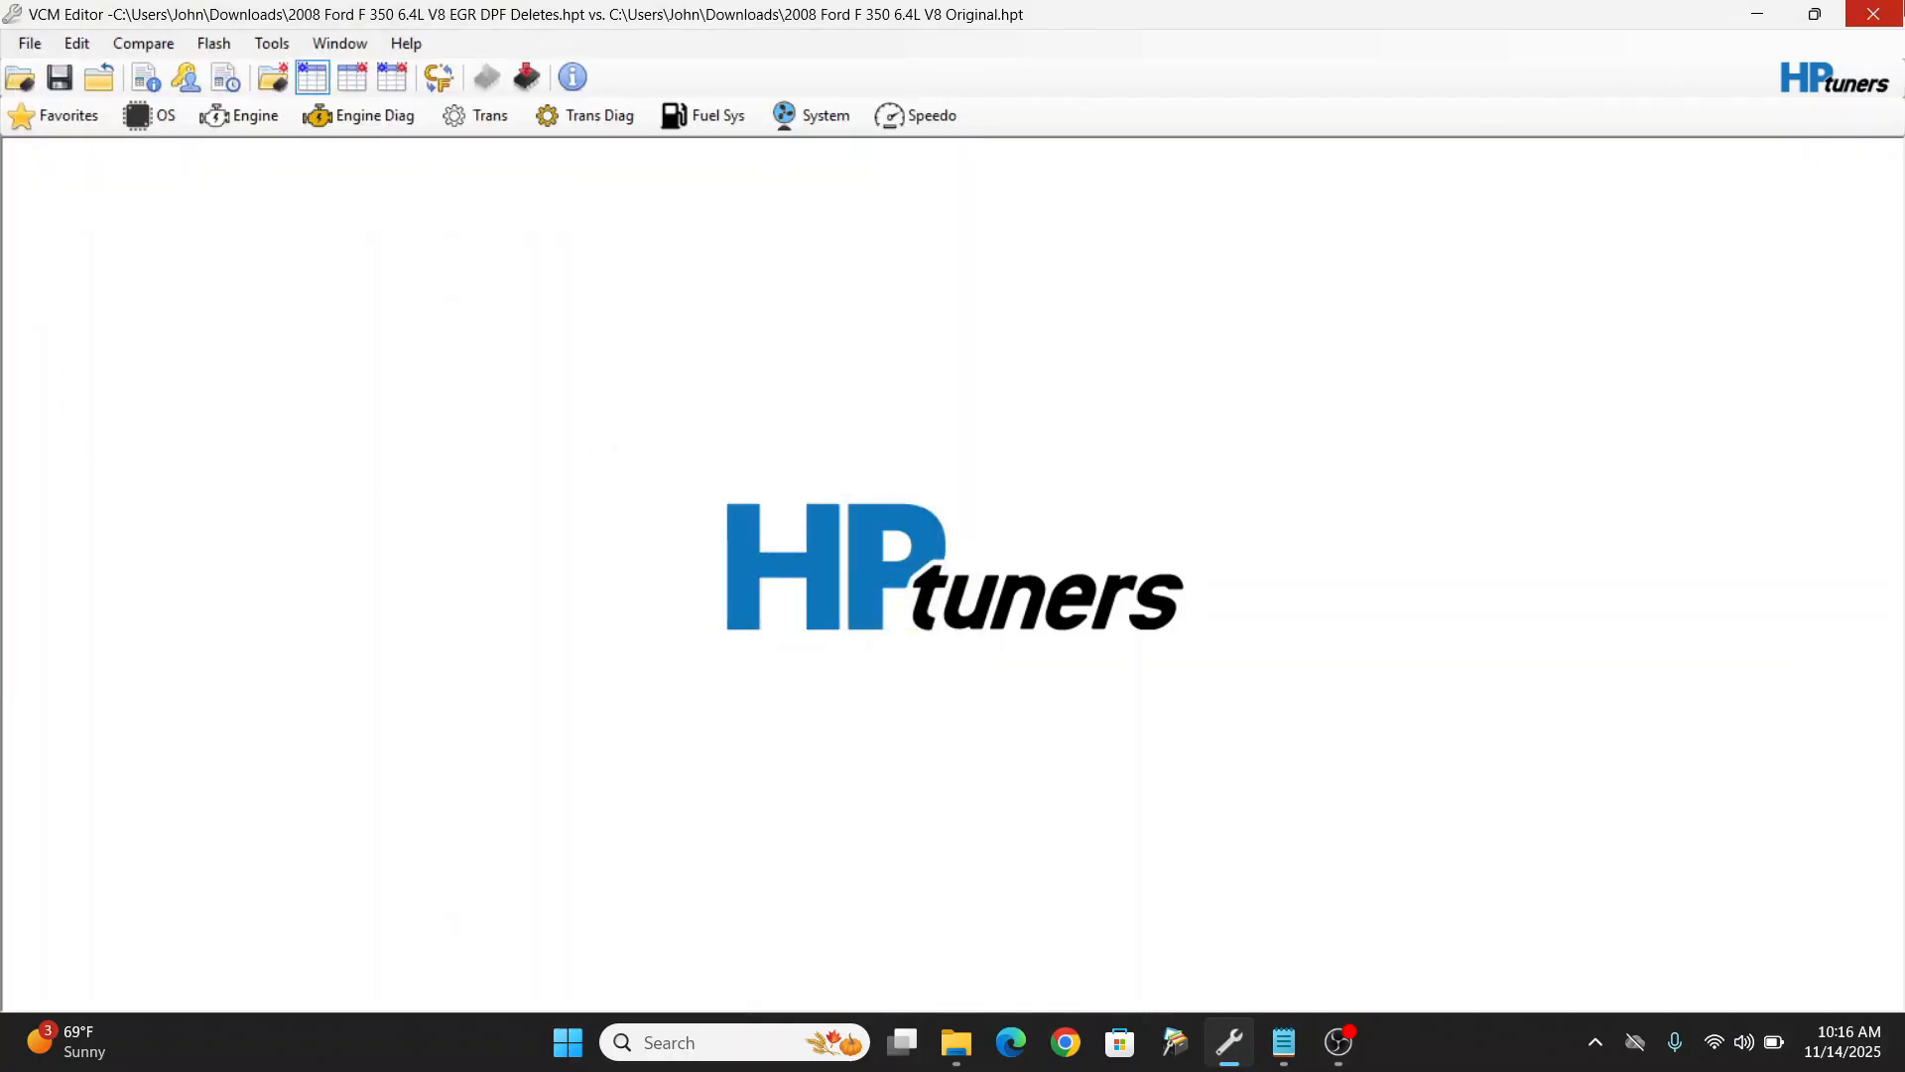
Step: Close VCM Editor and the HPT 6.4 DPF_EGR Removal folder, and switch to HPT File Editor's HPT Convert section
{"action": "left_click", "coordinate": [1874, 15]}
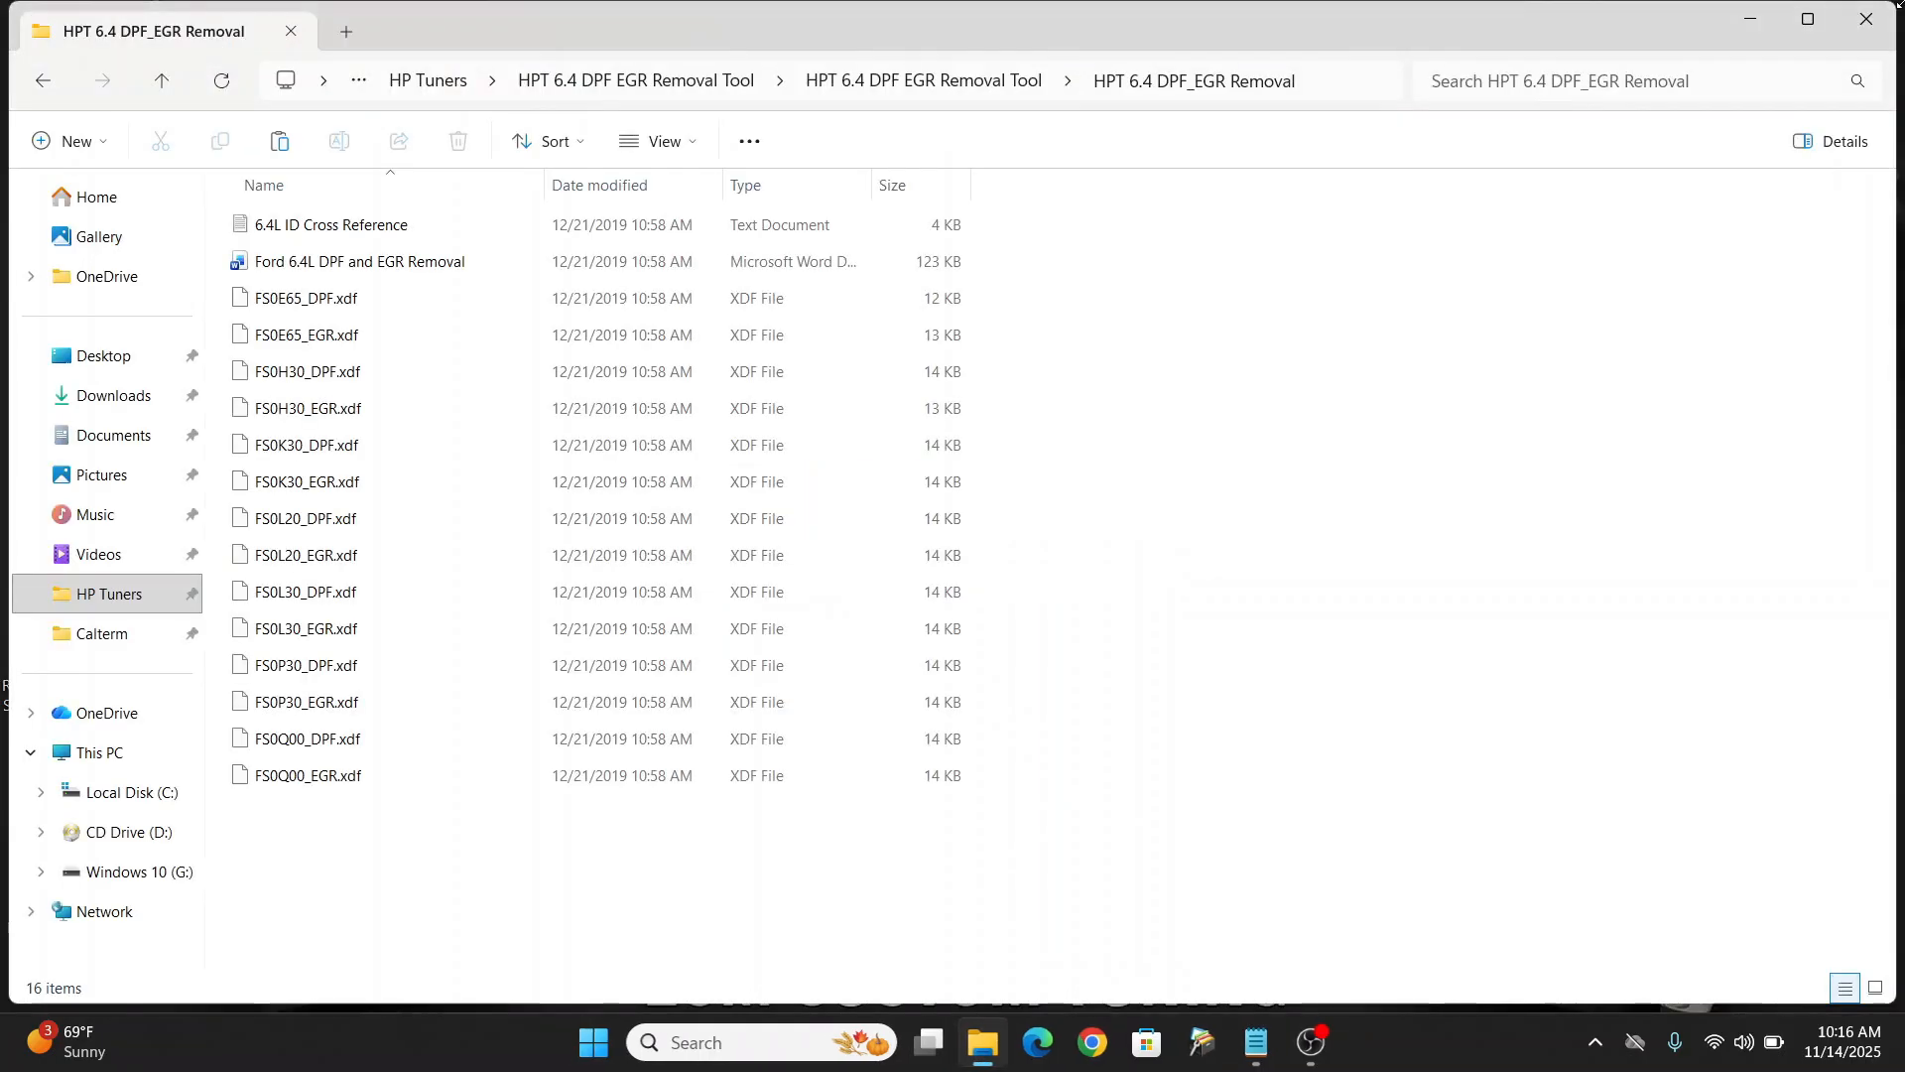
{"action": "left_click", "coordinate": [1868, 19]}
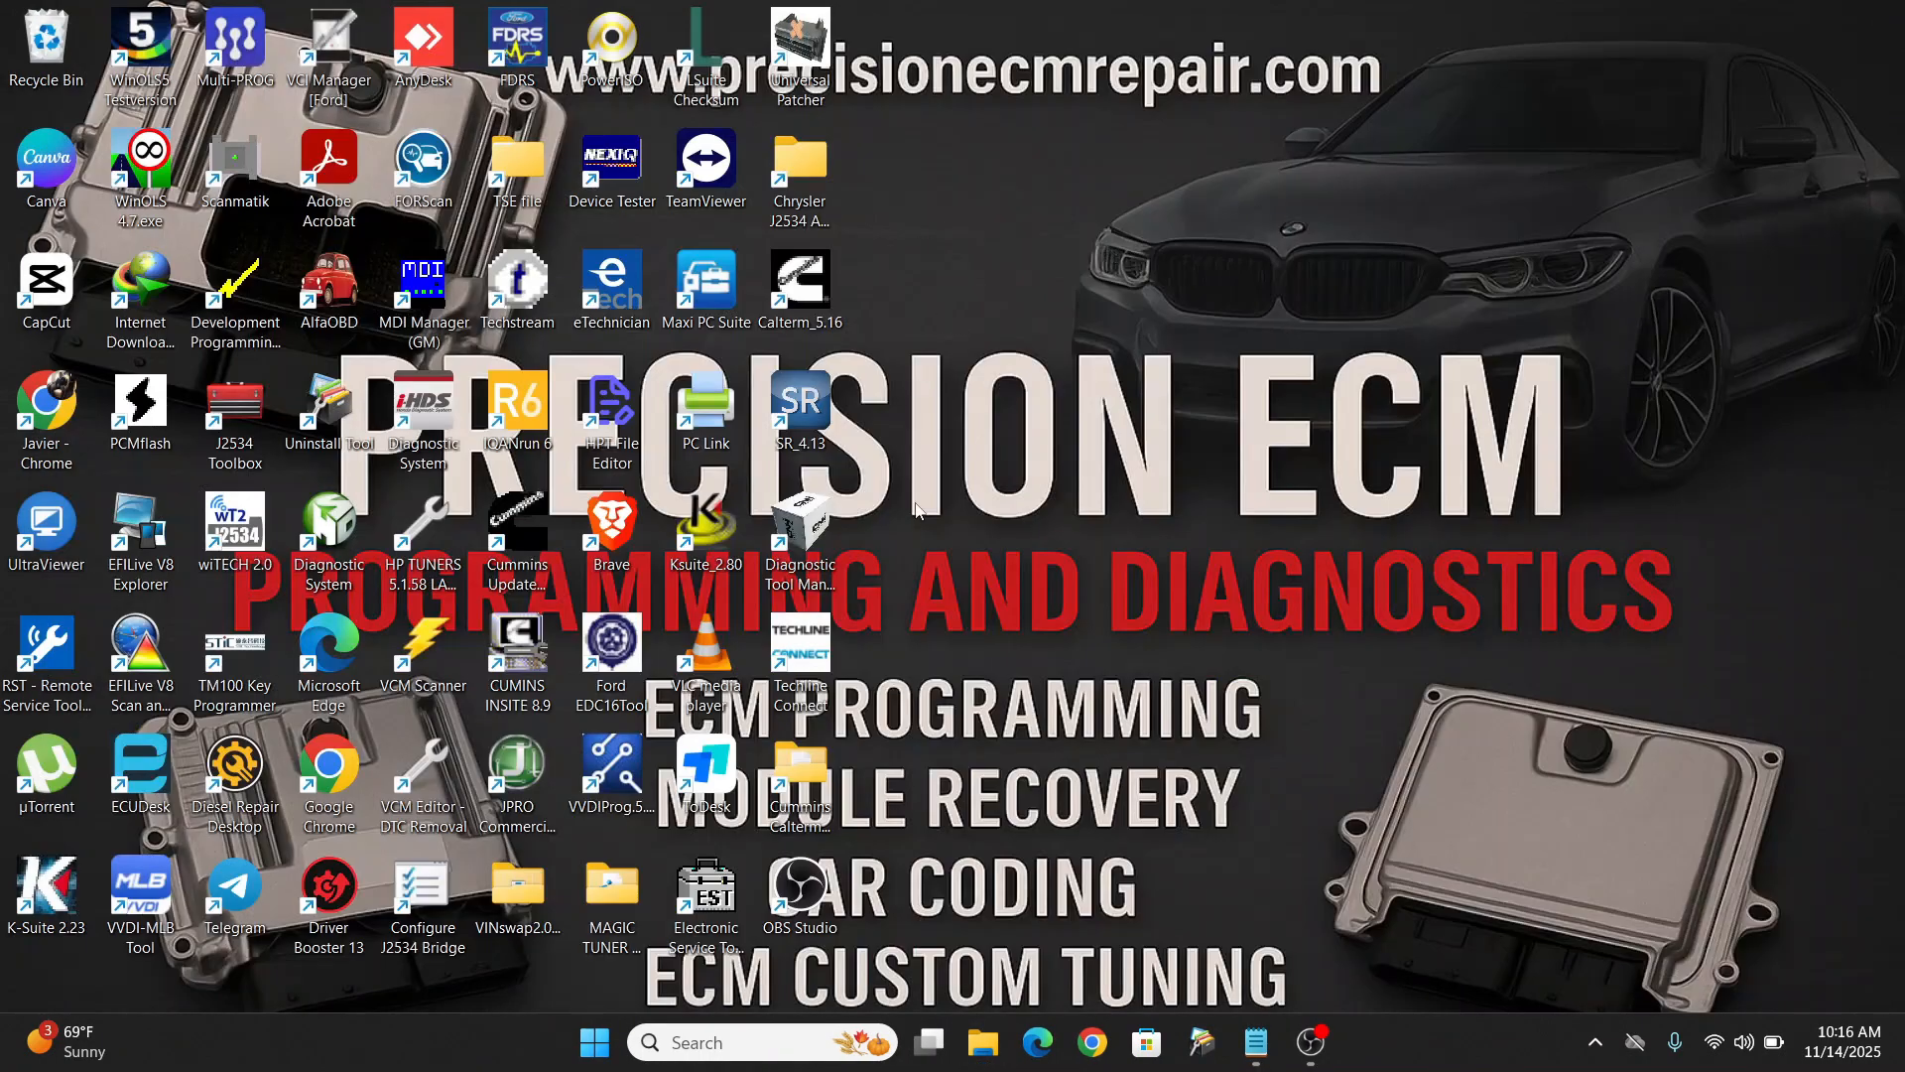
{"action": "double_click", "coordinate": [616, 412]}
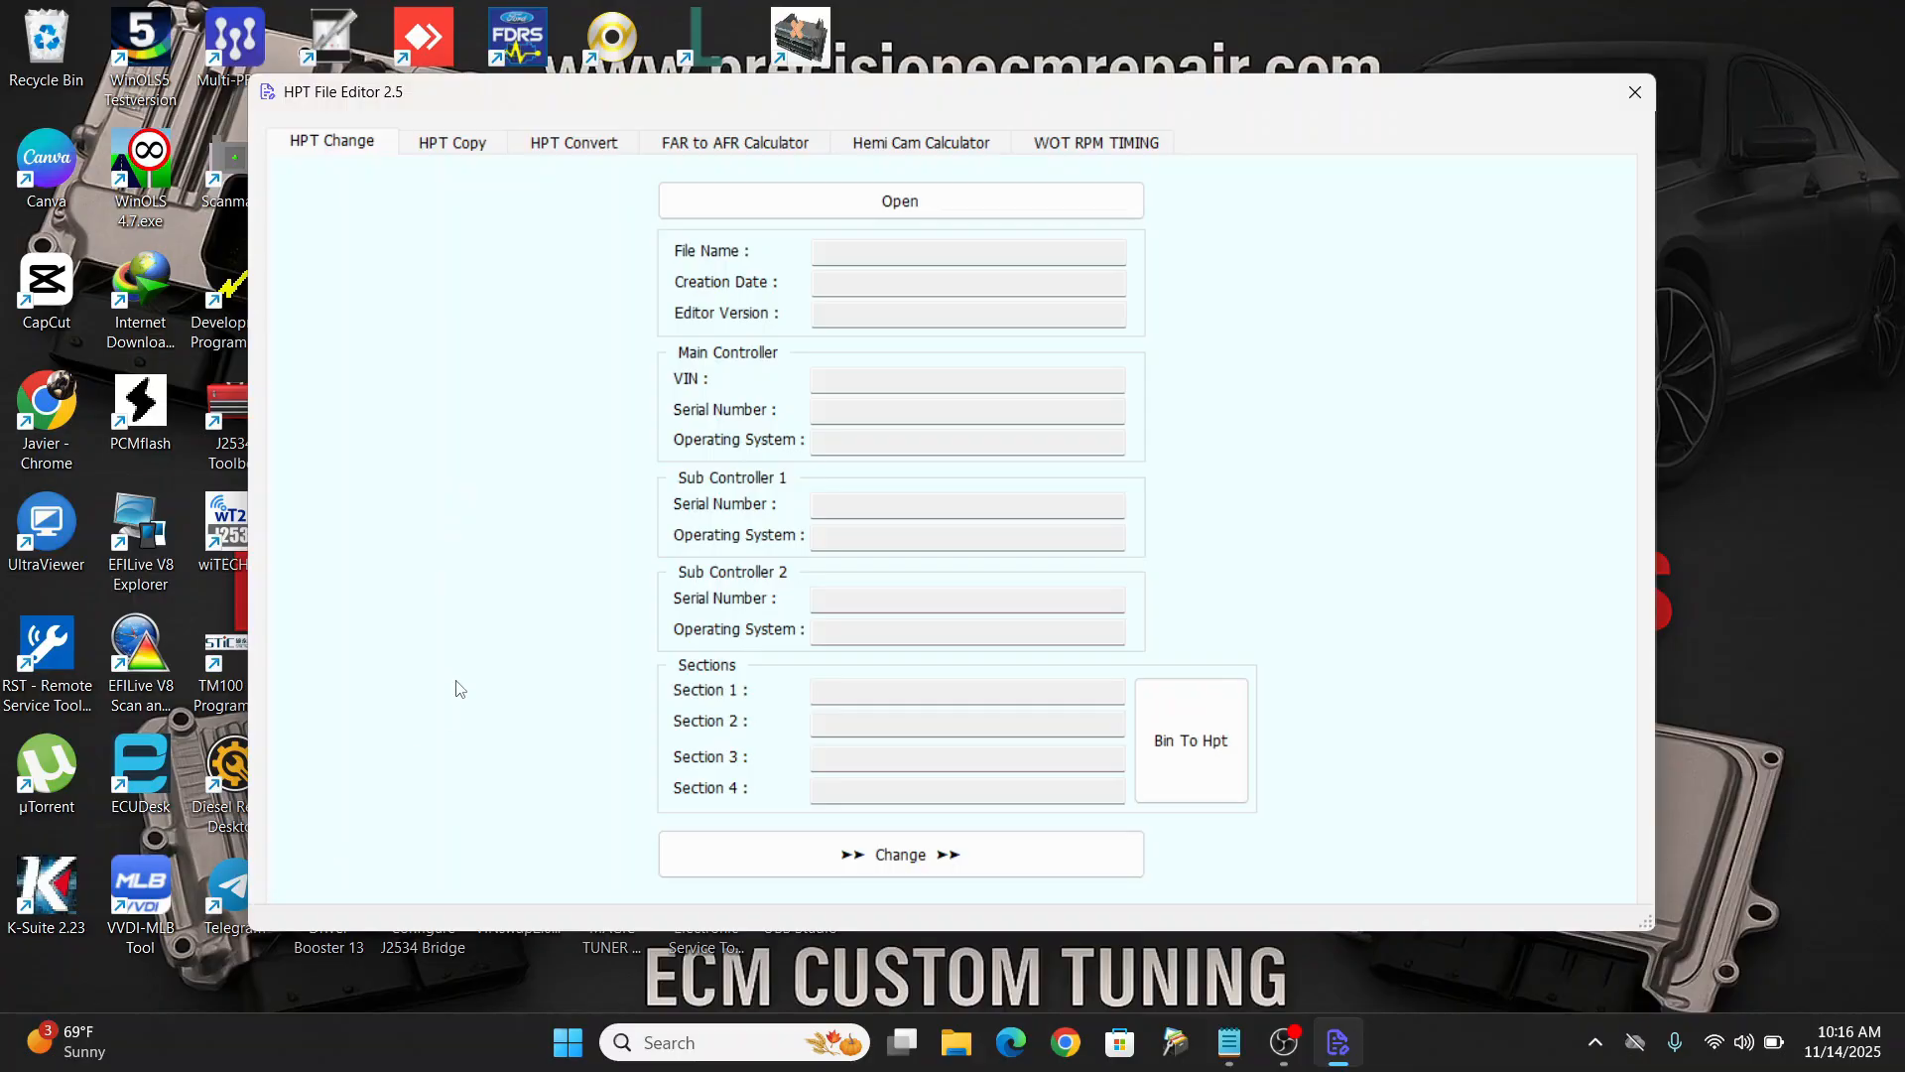
{"action": "left_click", "coordinate": [463, 147]}
{"action": "left_click", "coordinate": [541, 147]}
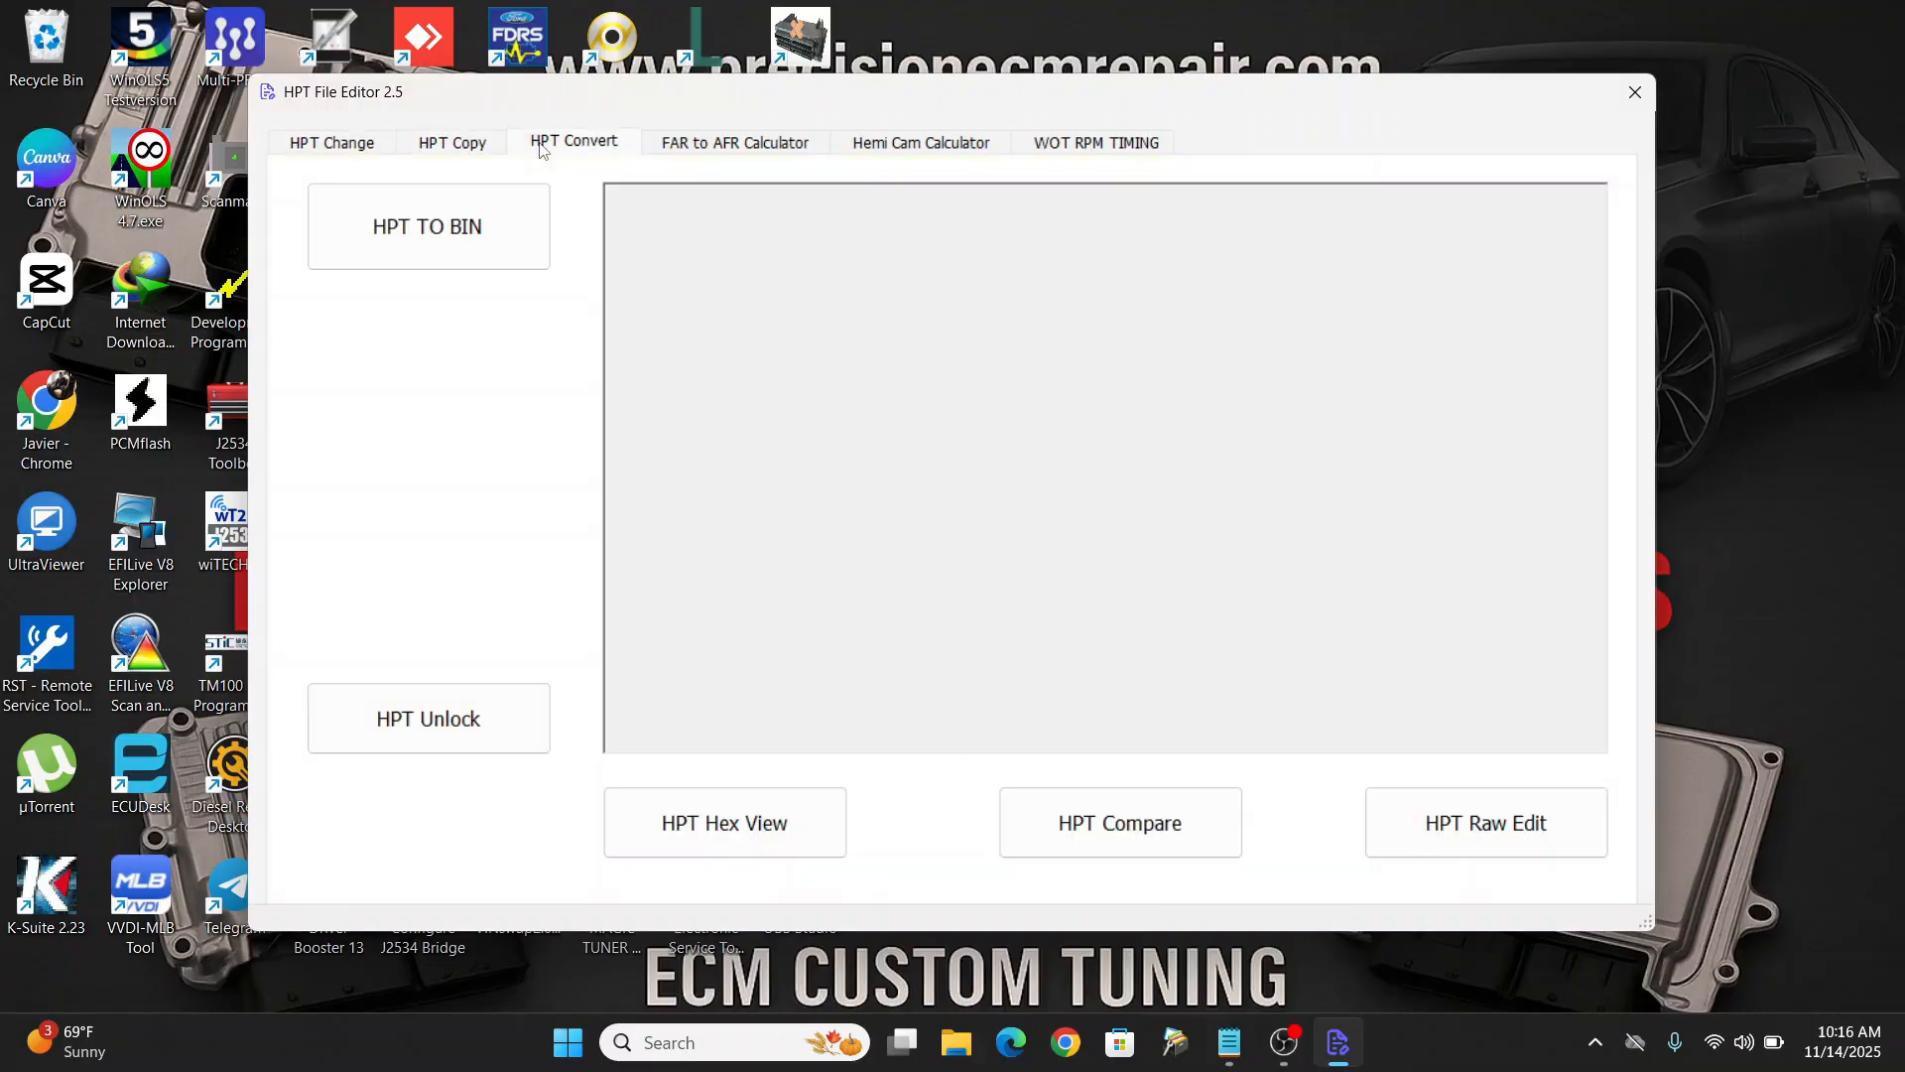
Step: Convert 2008 Ford F 350 6.4L V8 EGR DPF Deletes to one BIN file with all address ranges, skipping the BitBox dump and keeping the suggested name
{"action": "left_click", "coordinate": [458, 230]}
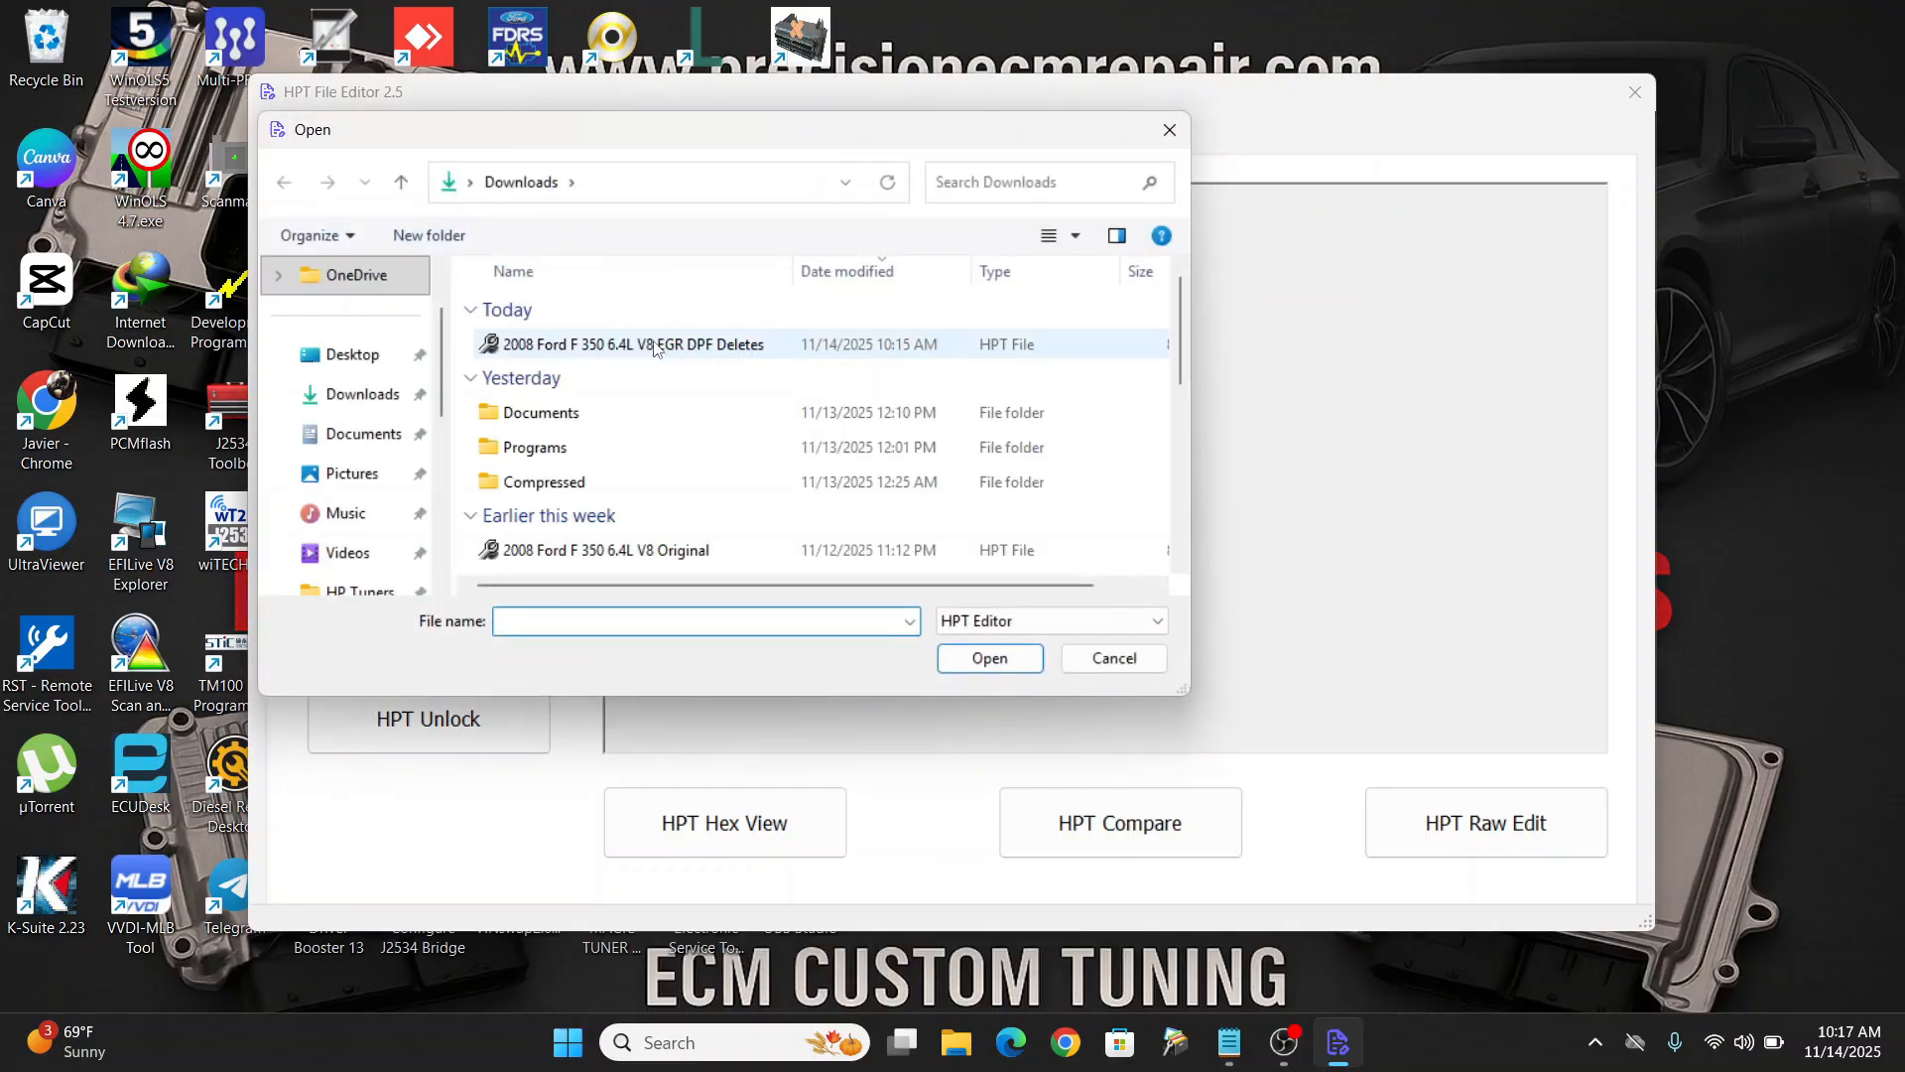
{"action": "left_click", "coordinate": [653, 346]}
{"action": "left_click", "coordinate": [989, 658]}
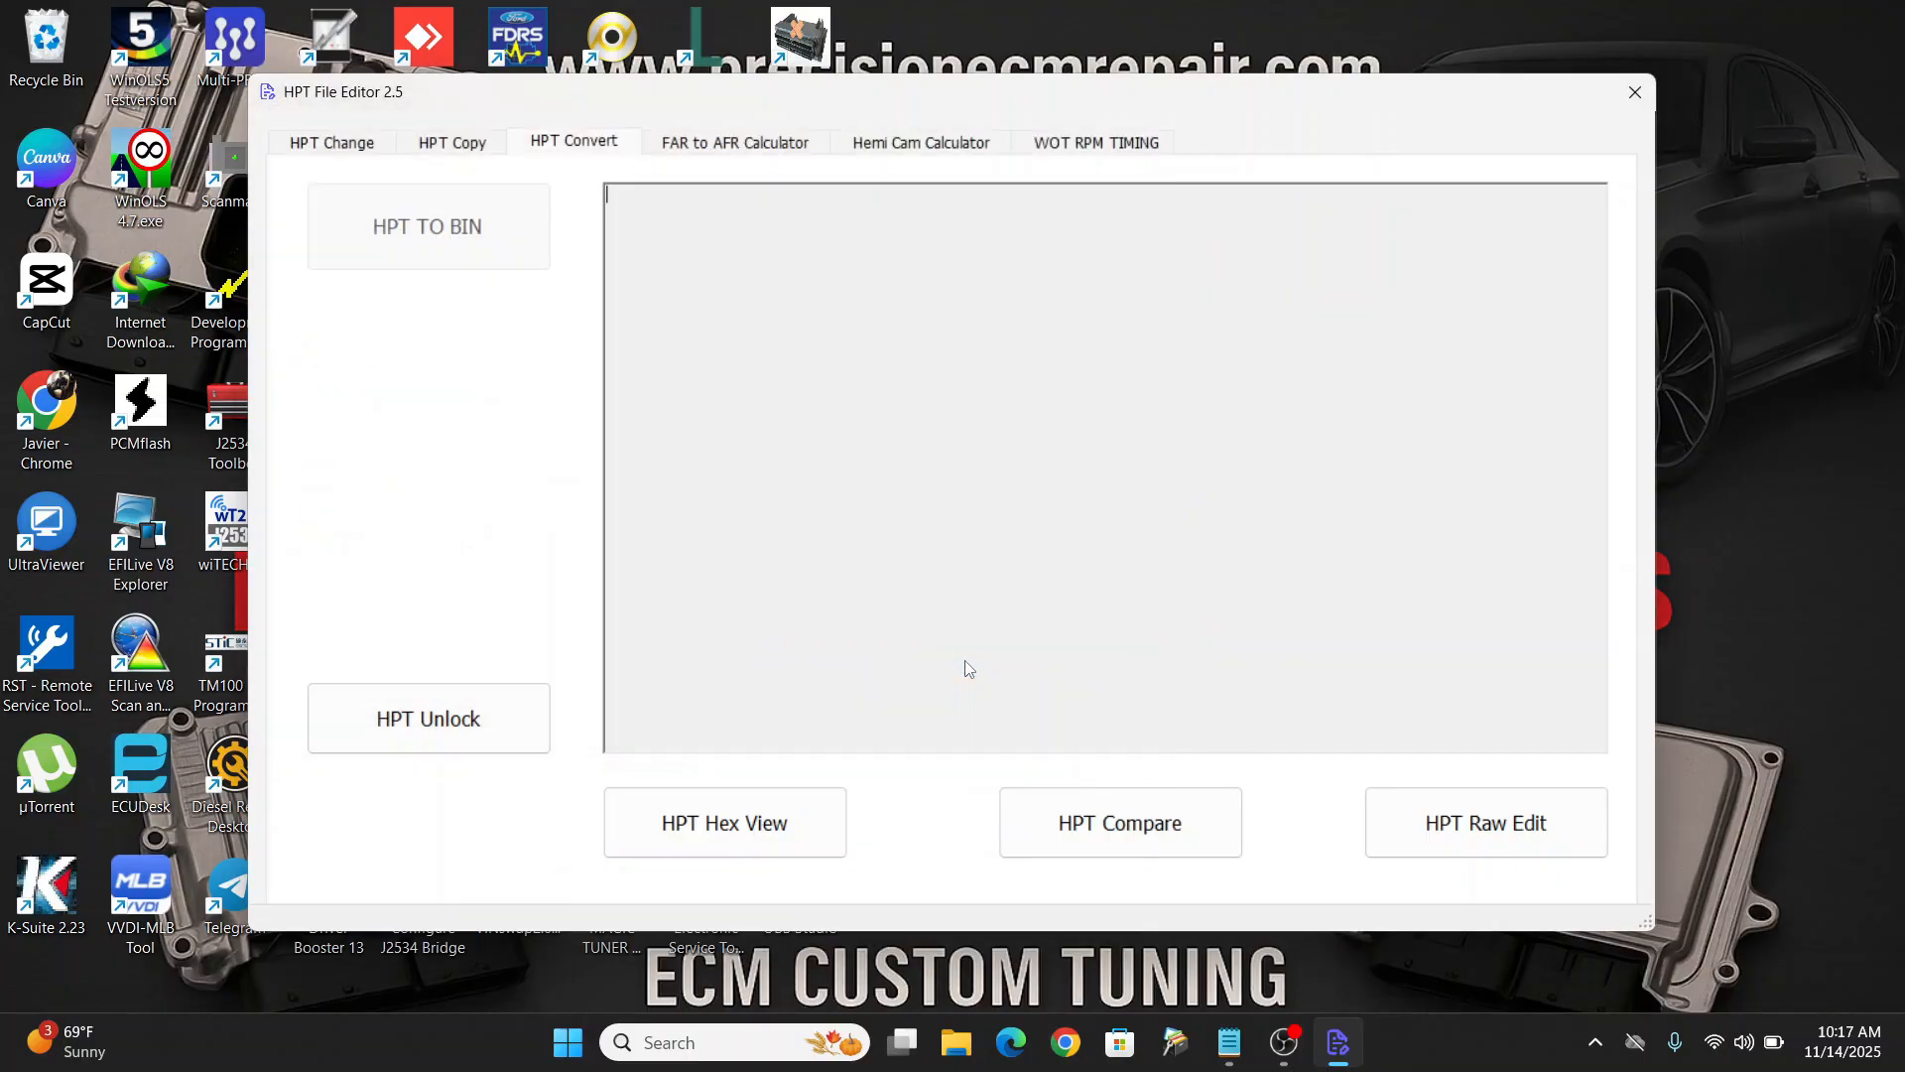
{"action": "left_click", "coordinate": [1091, 656]}
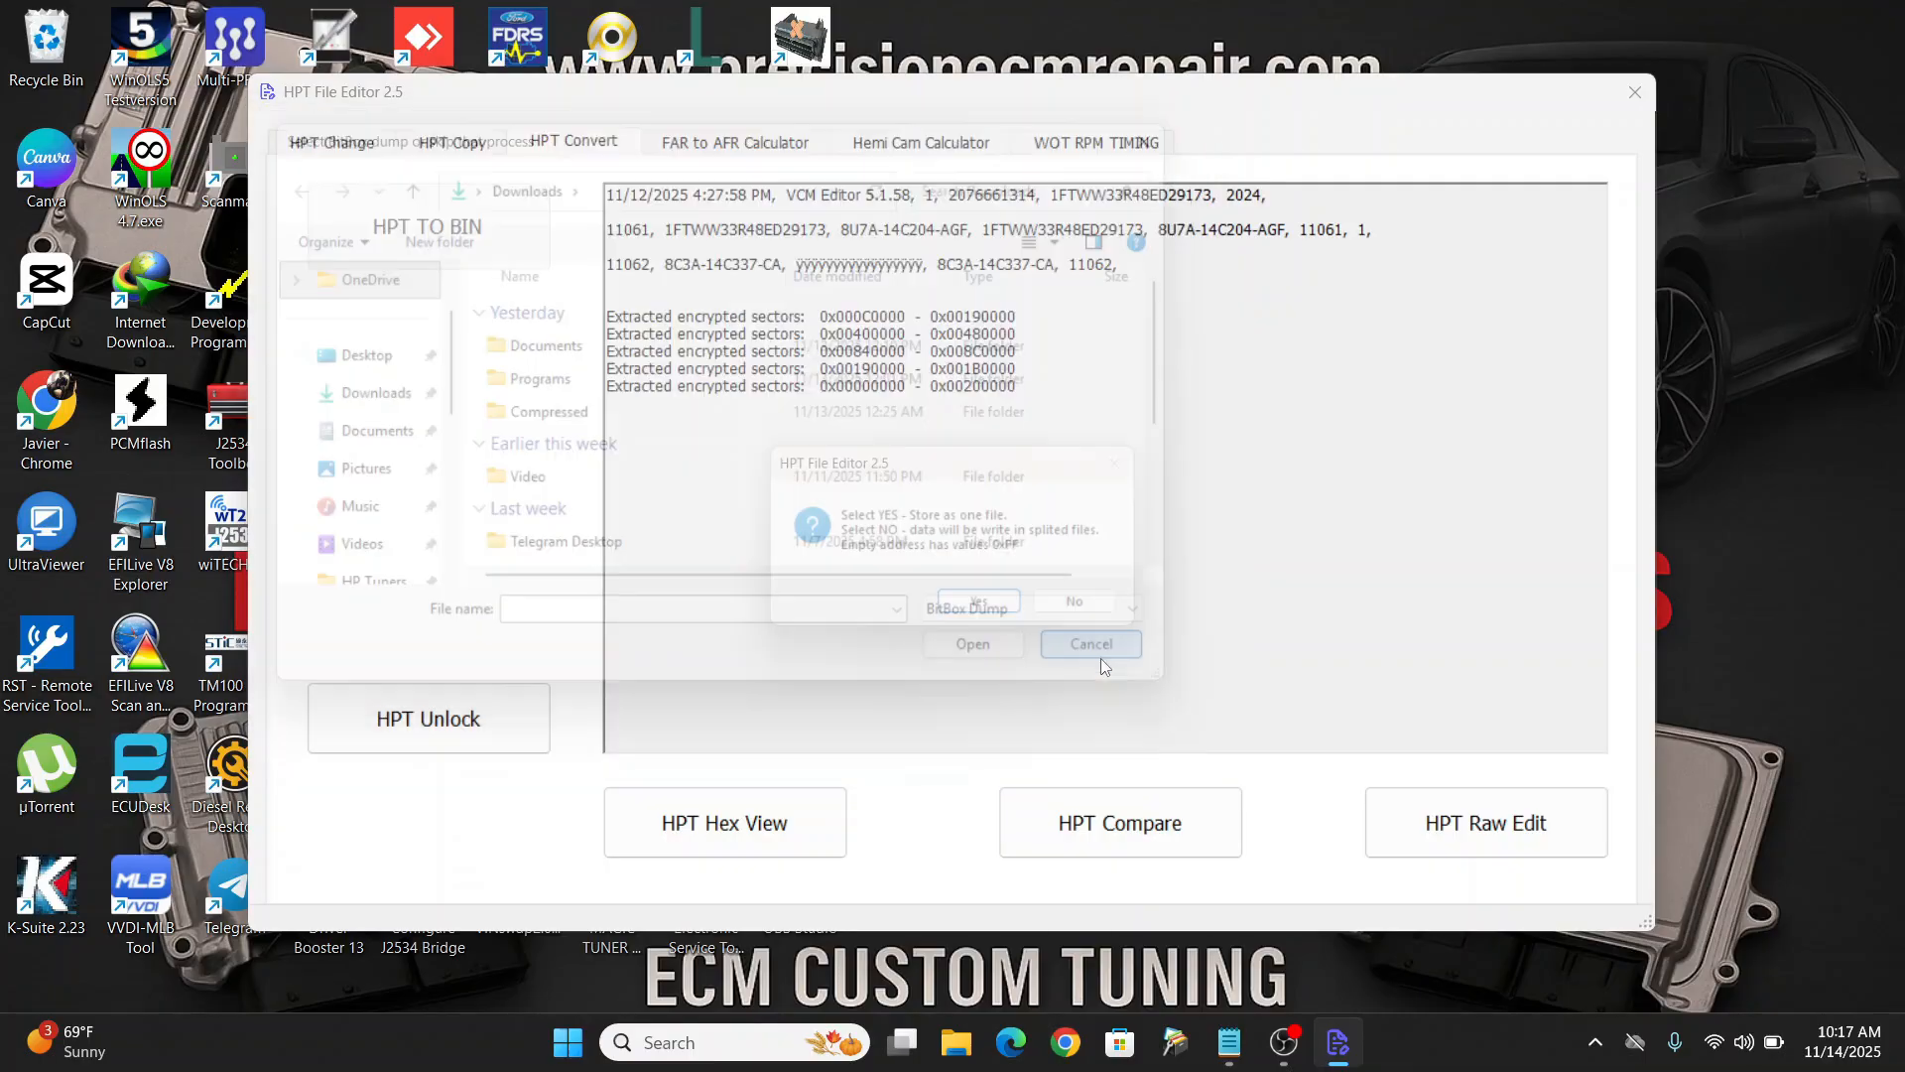
{"action": "left_click", "coordinate": [992, 611]}
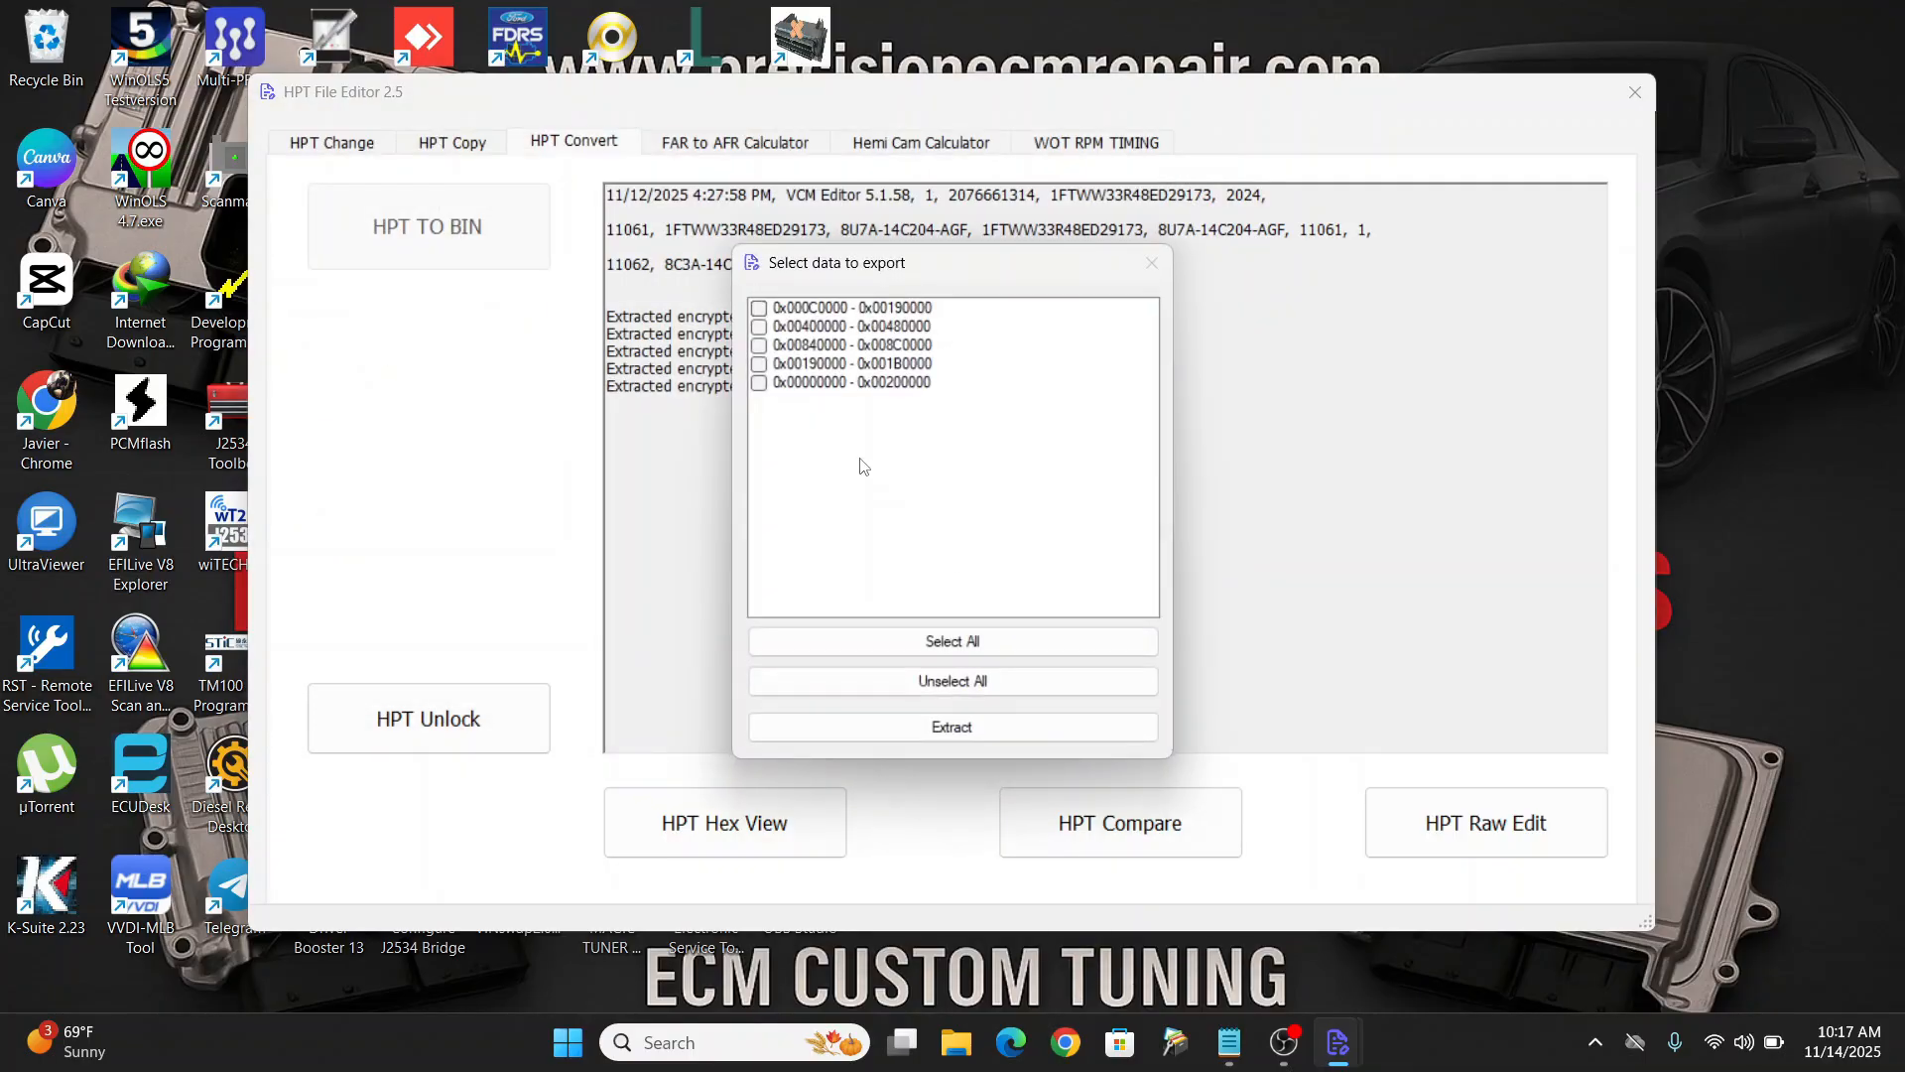
{"action": "left_click", "coordinate": [935, 645]}
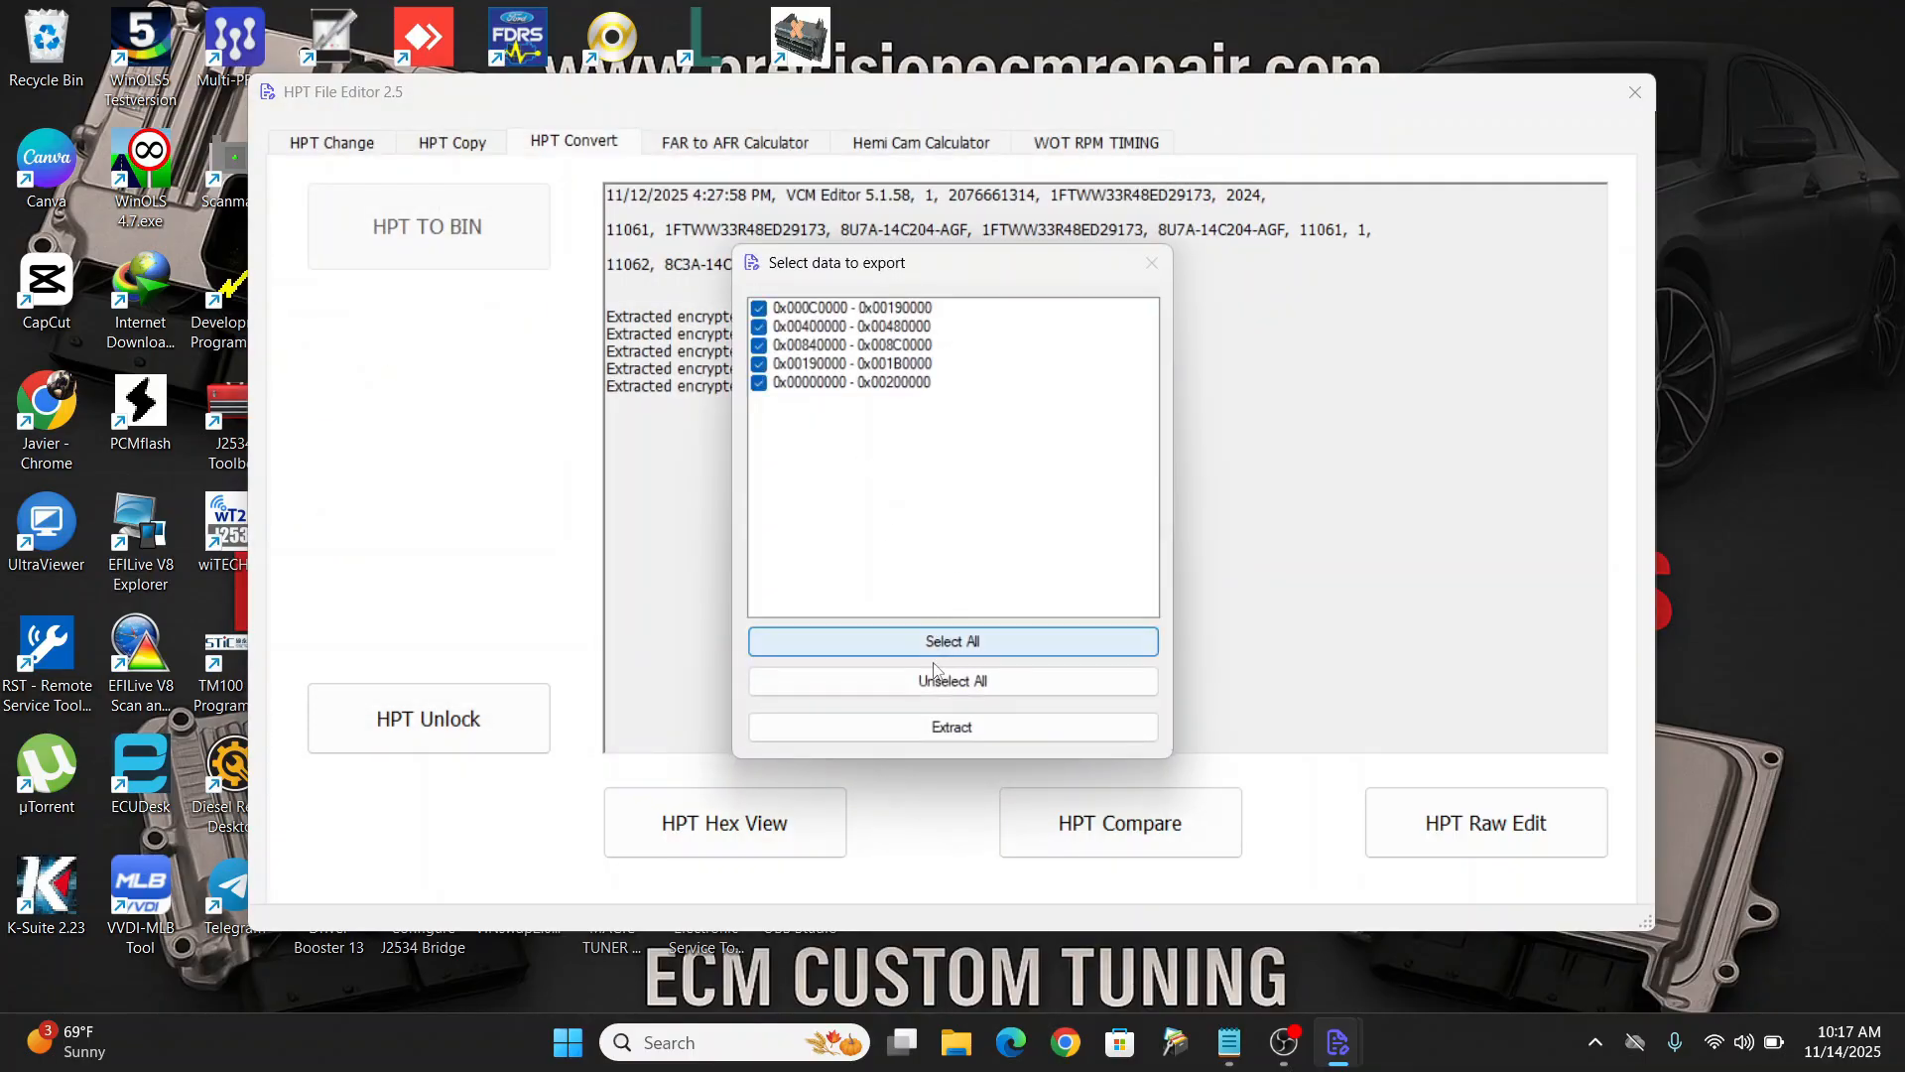
{"action": "left_click", "coordinate": [936, 729]}
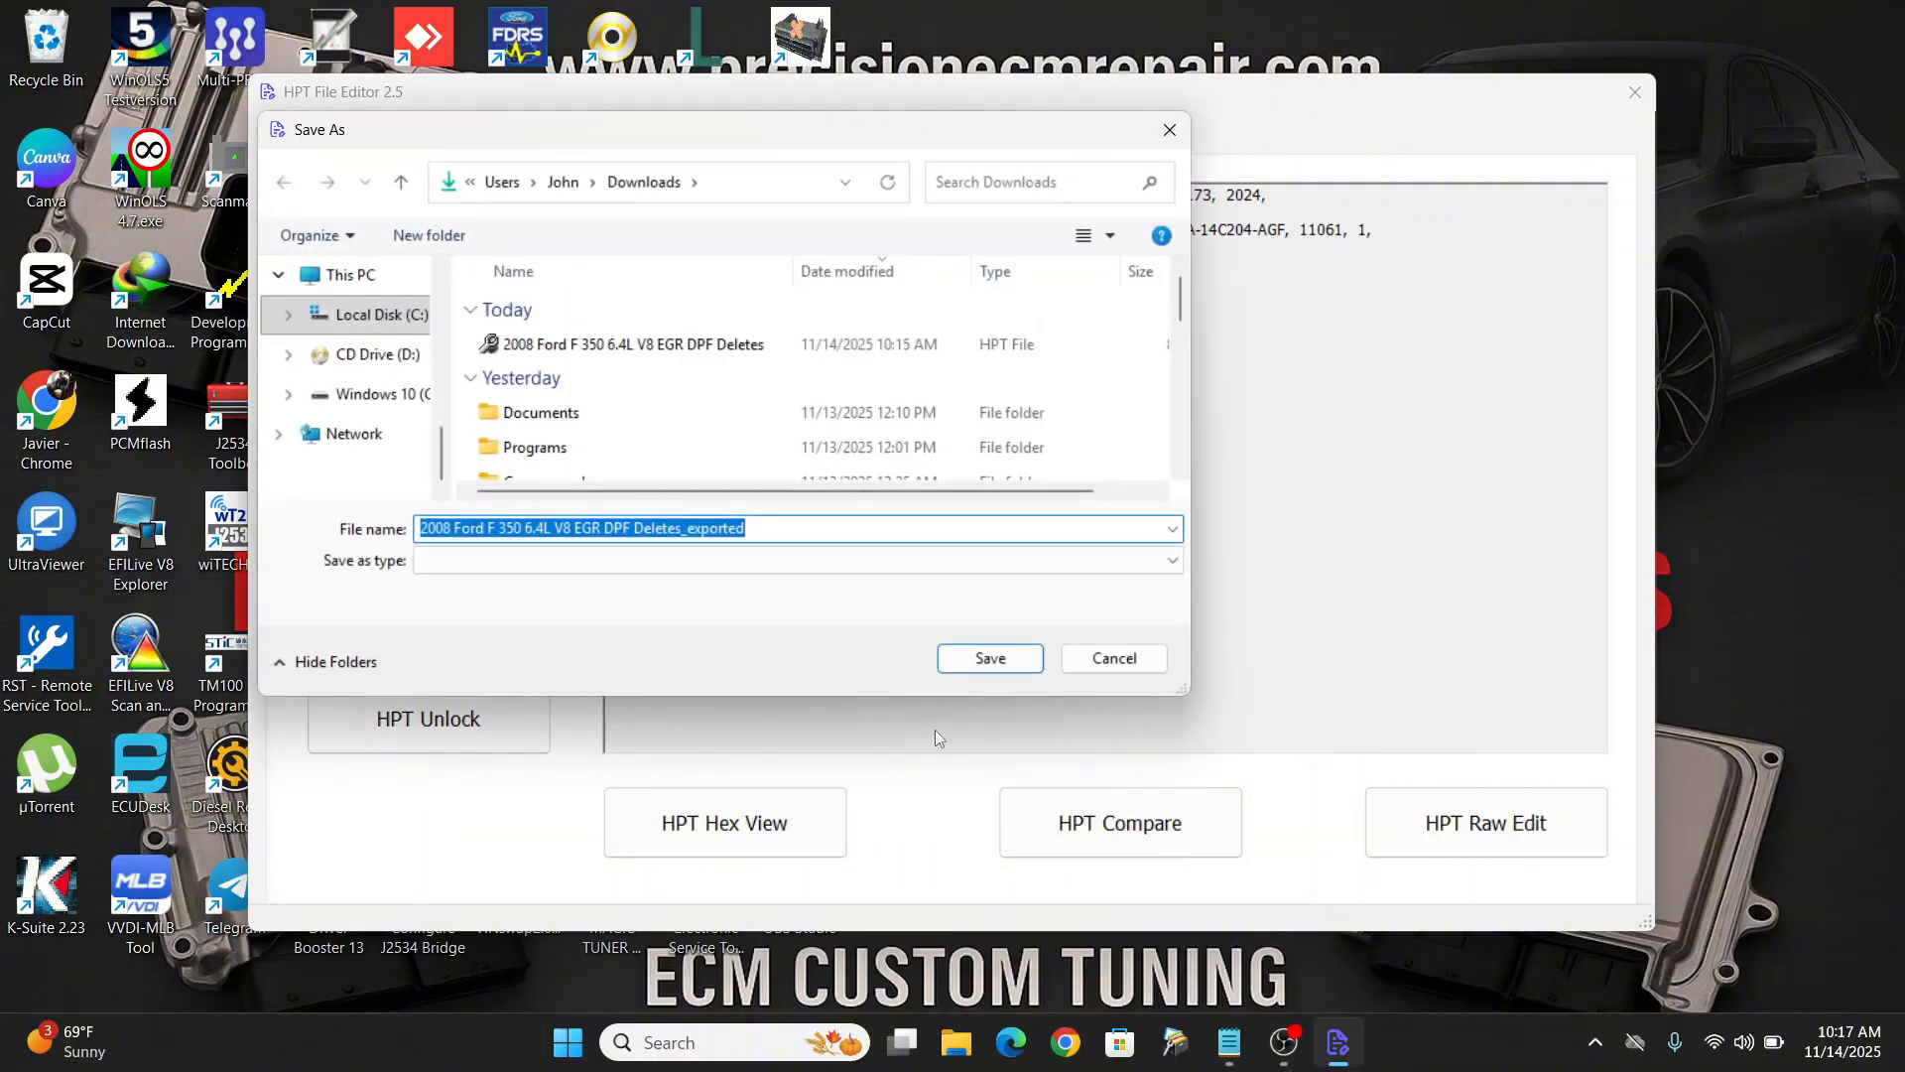
{"action": "left_click", "coordinate": [979, 663]}
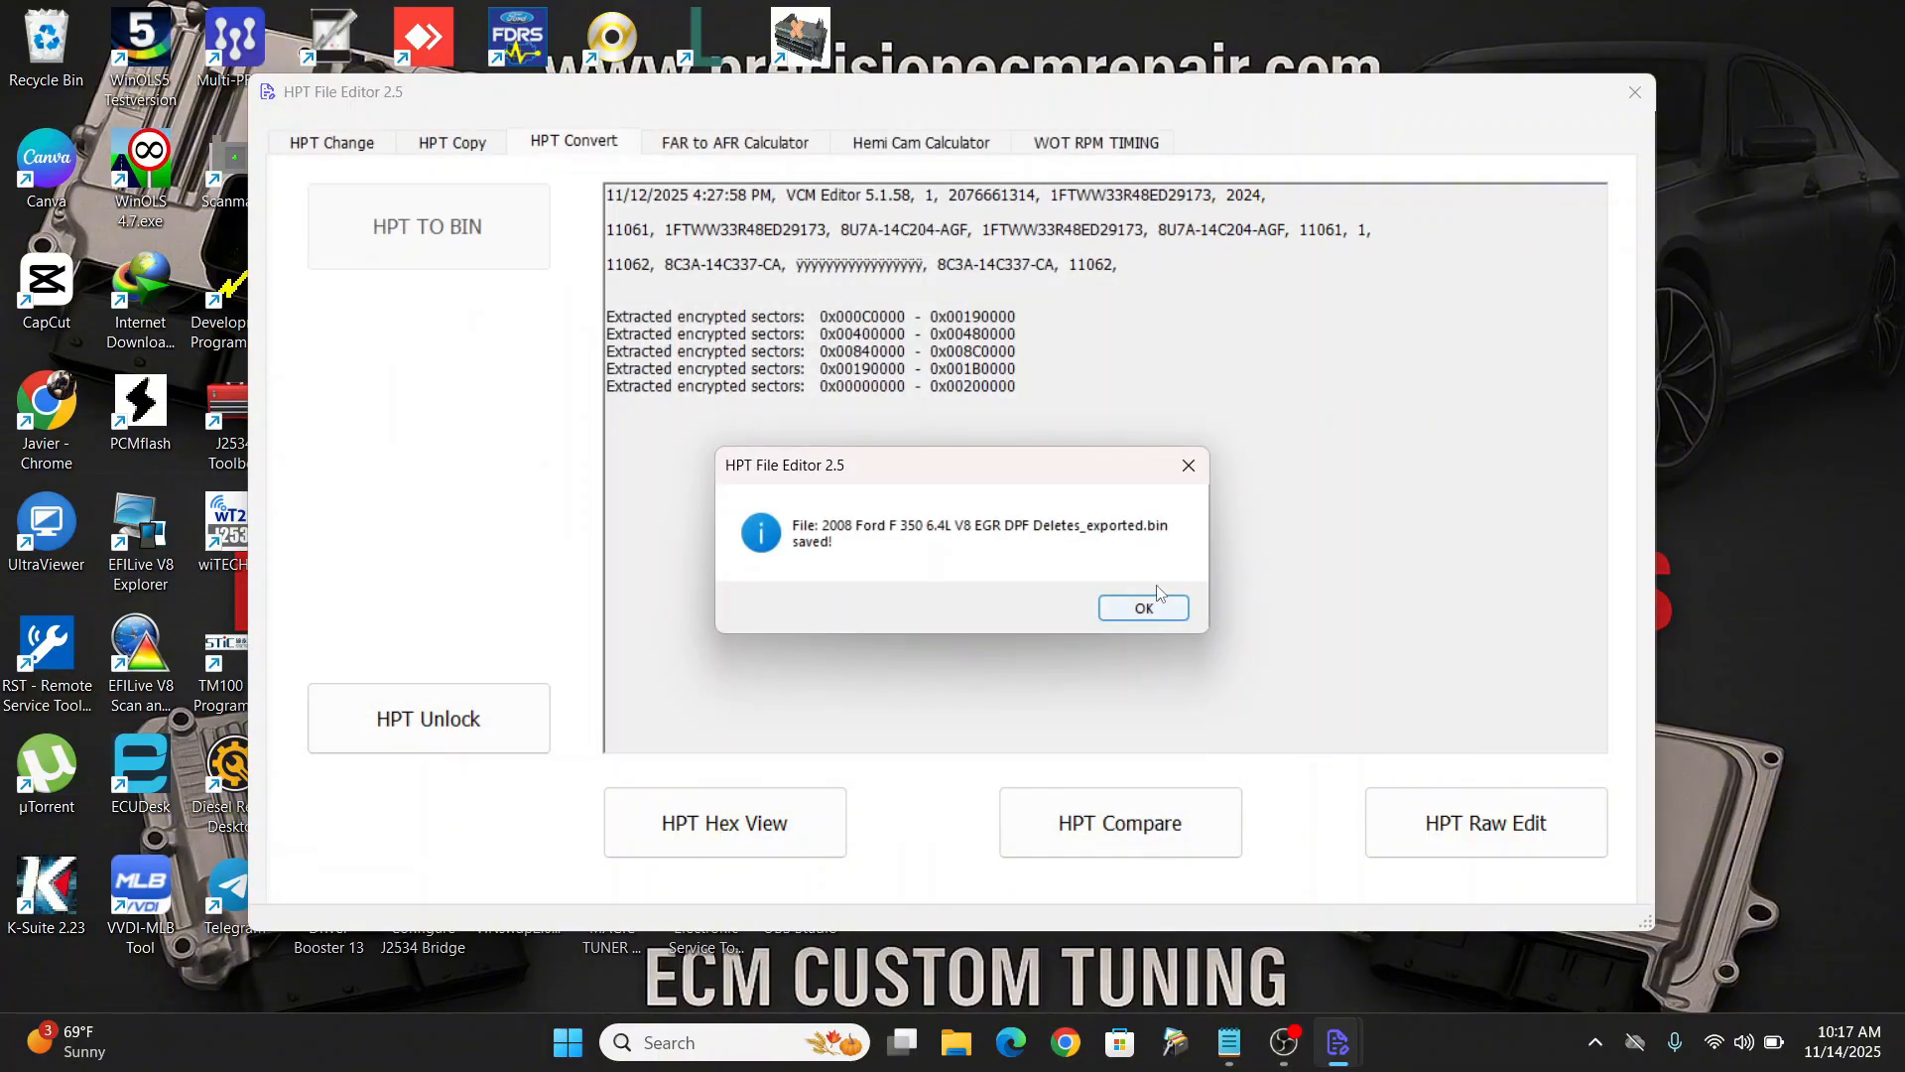
{"action": "left_click", "coordinate": [1142, 607]}
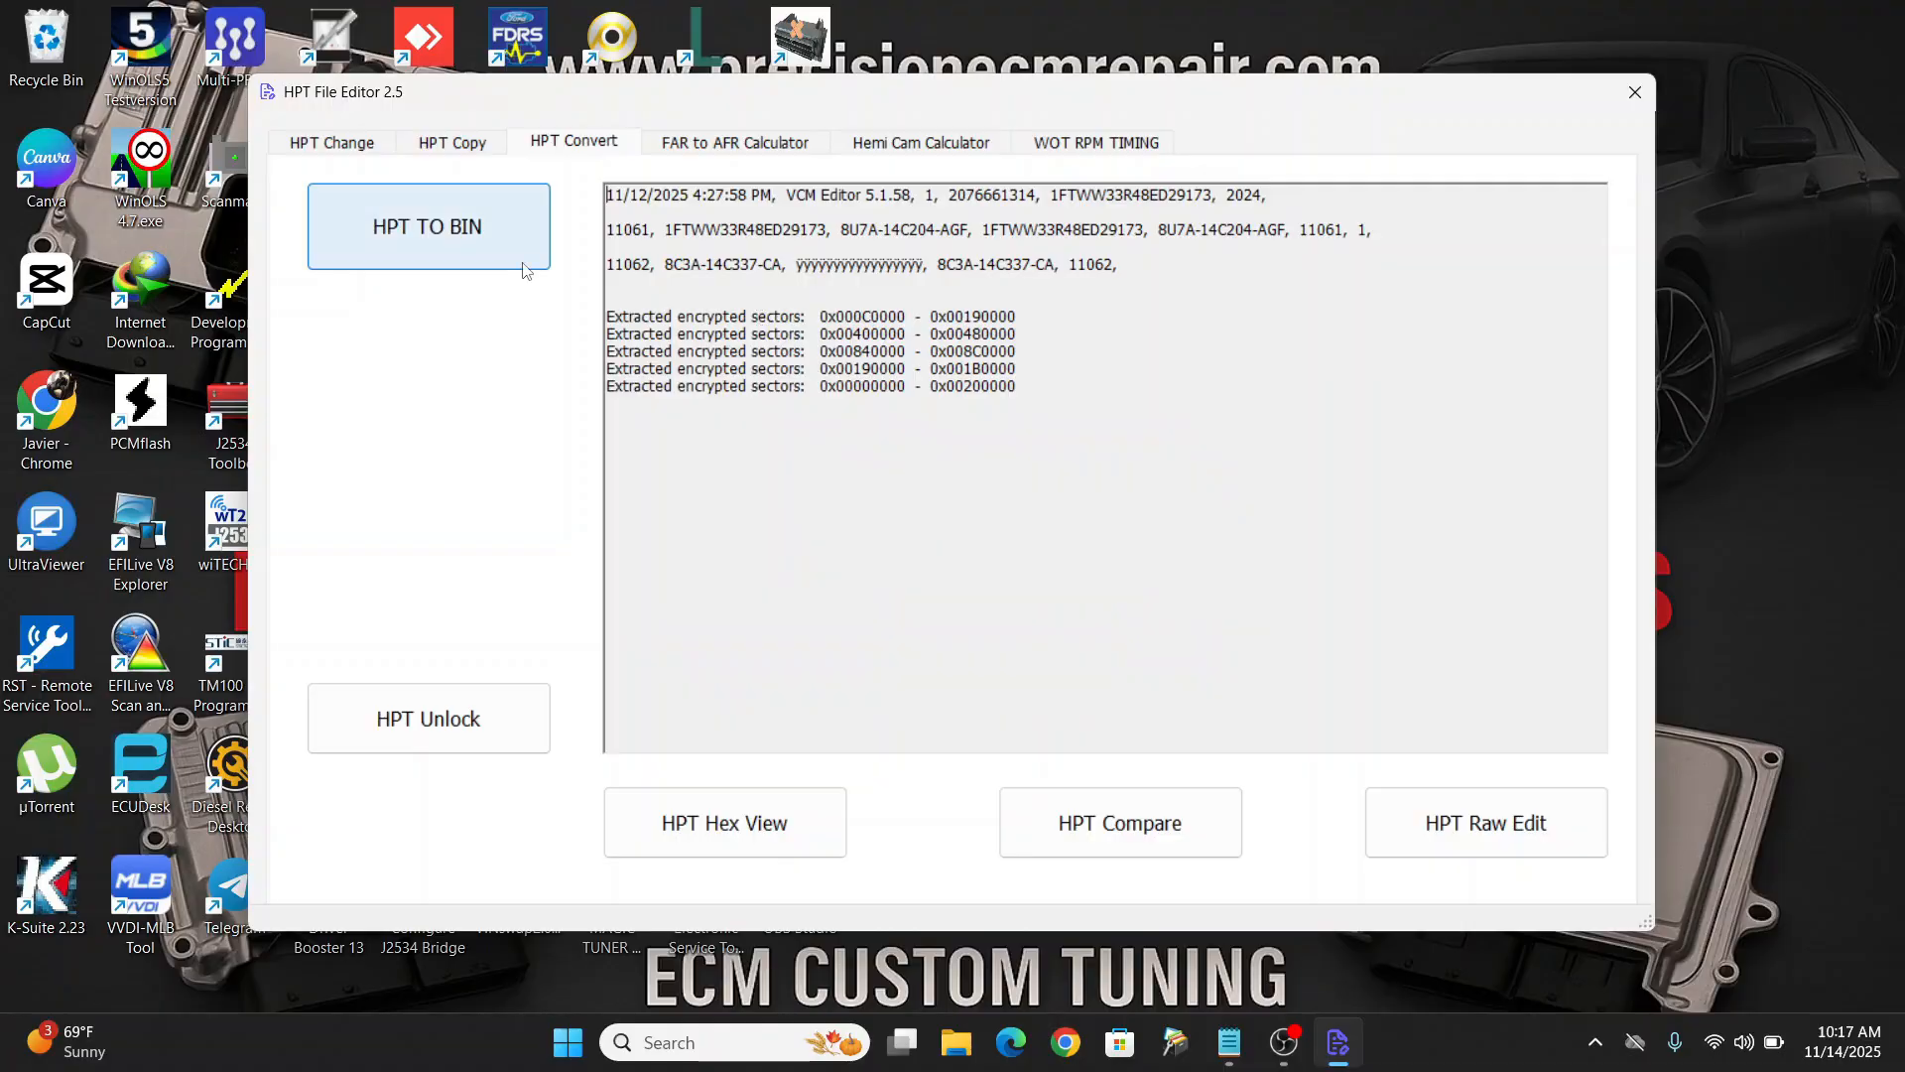
Step: Export 2008 Ford F 350 6.4L V8 Original as one BIN with all address ranges and no BitBox dump, and close HPT File Editor
{"action": "left_click", "coordinate": [485, 190]}
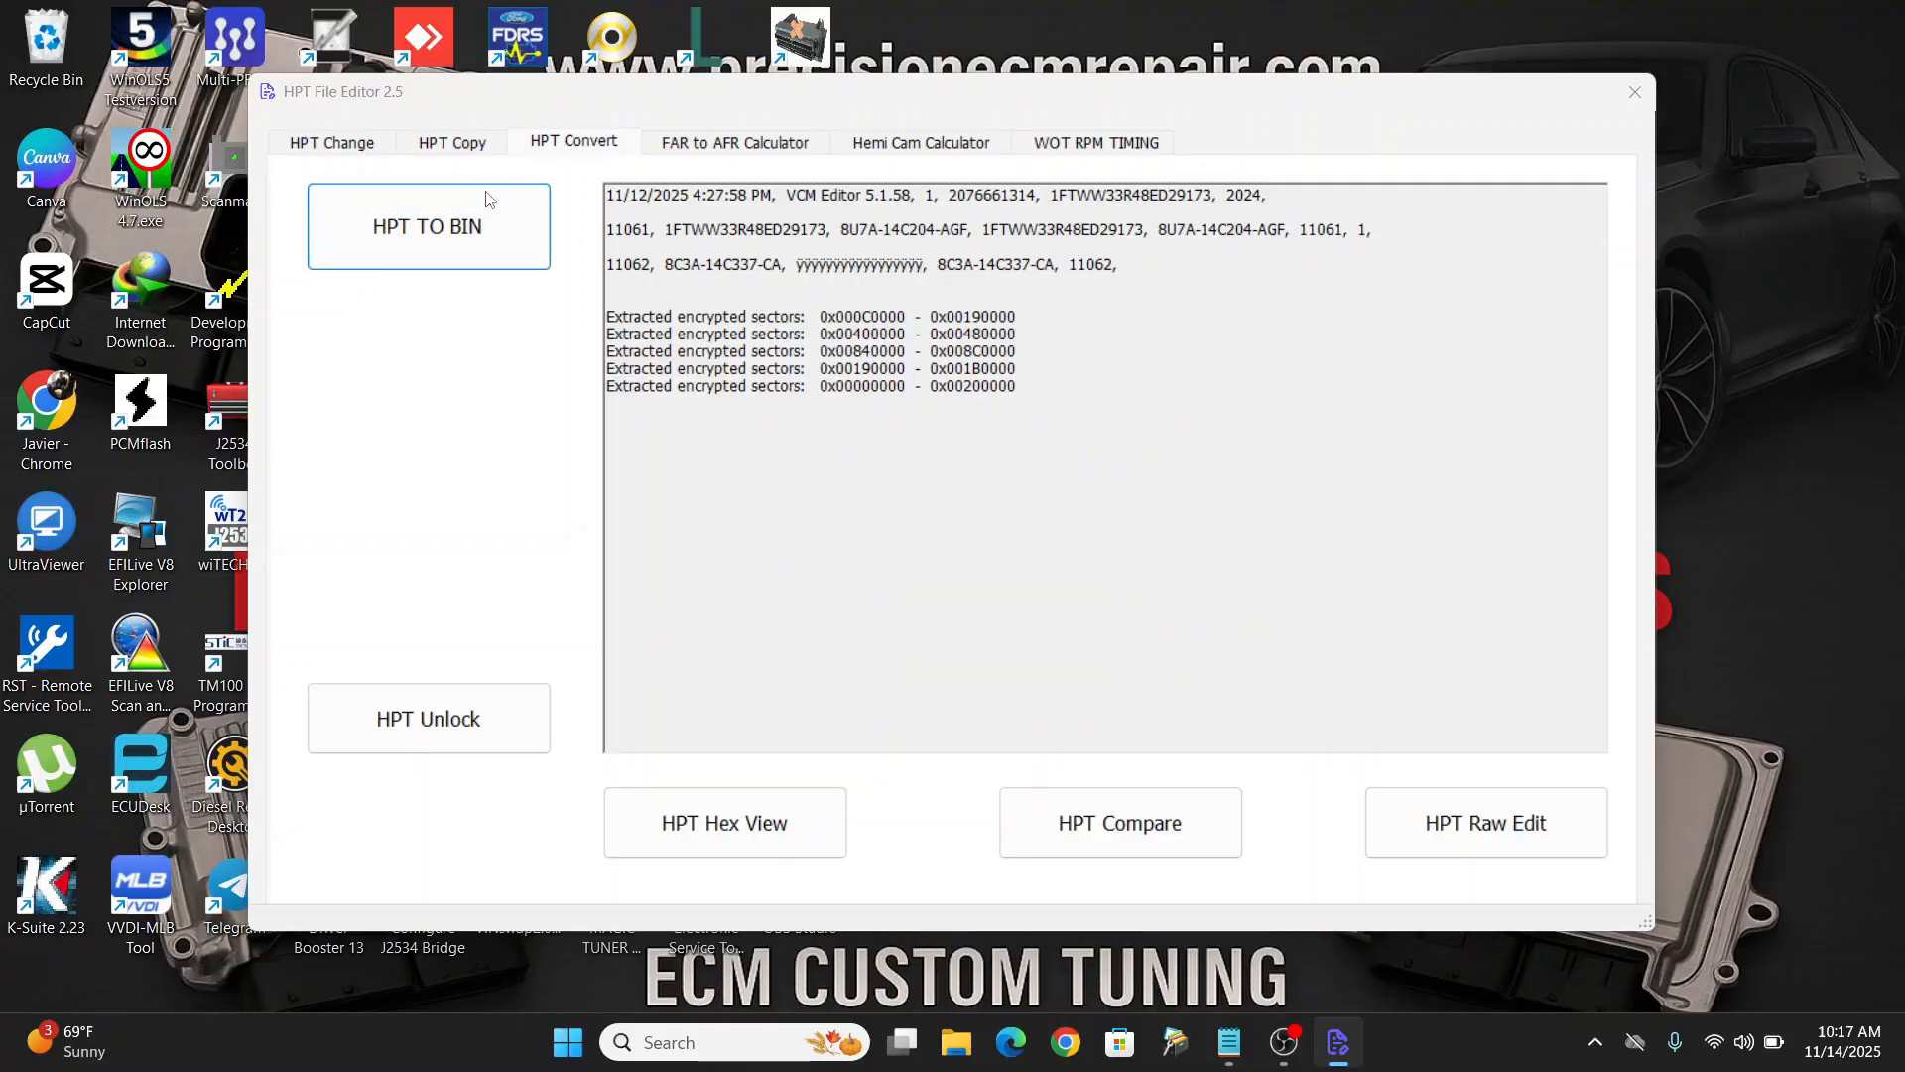
{"action": "left_click", "coordinate": [670, 552]}
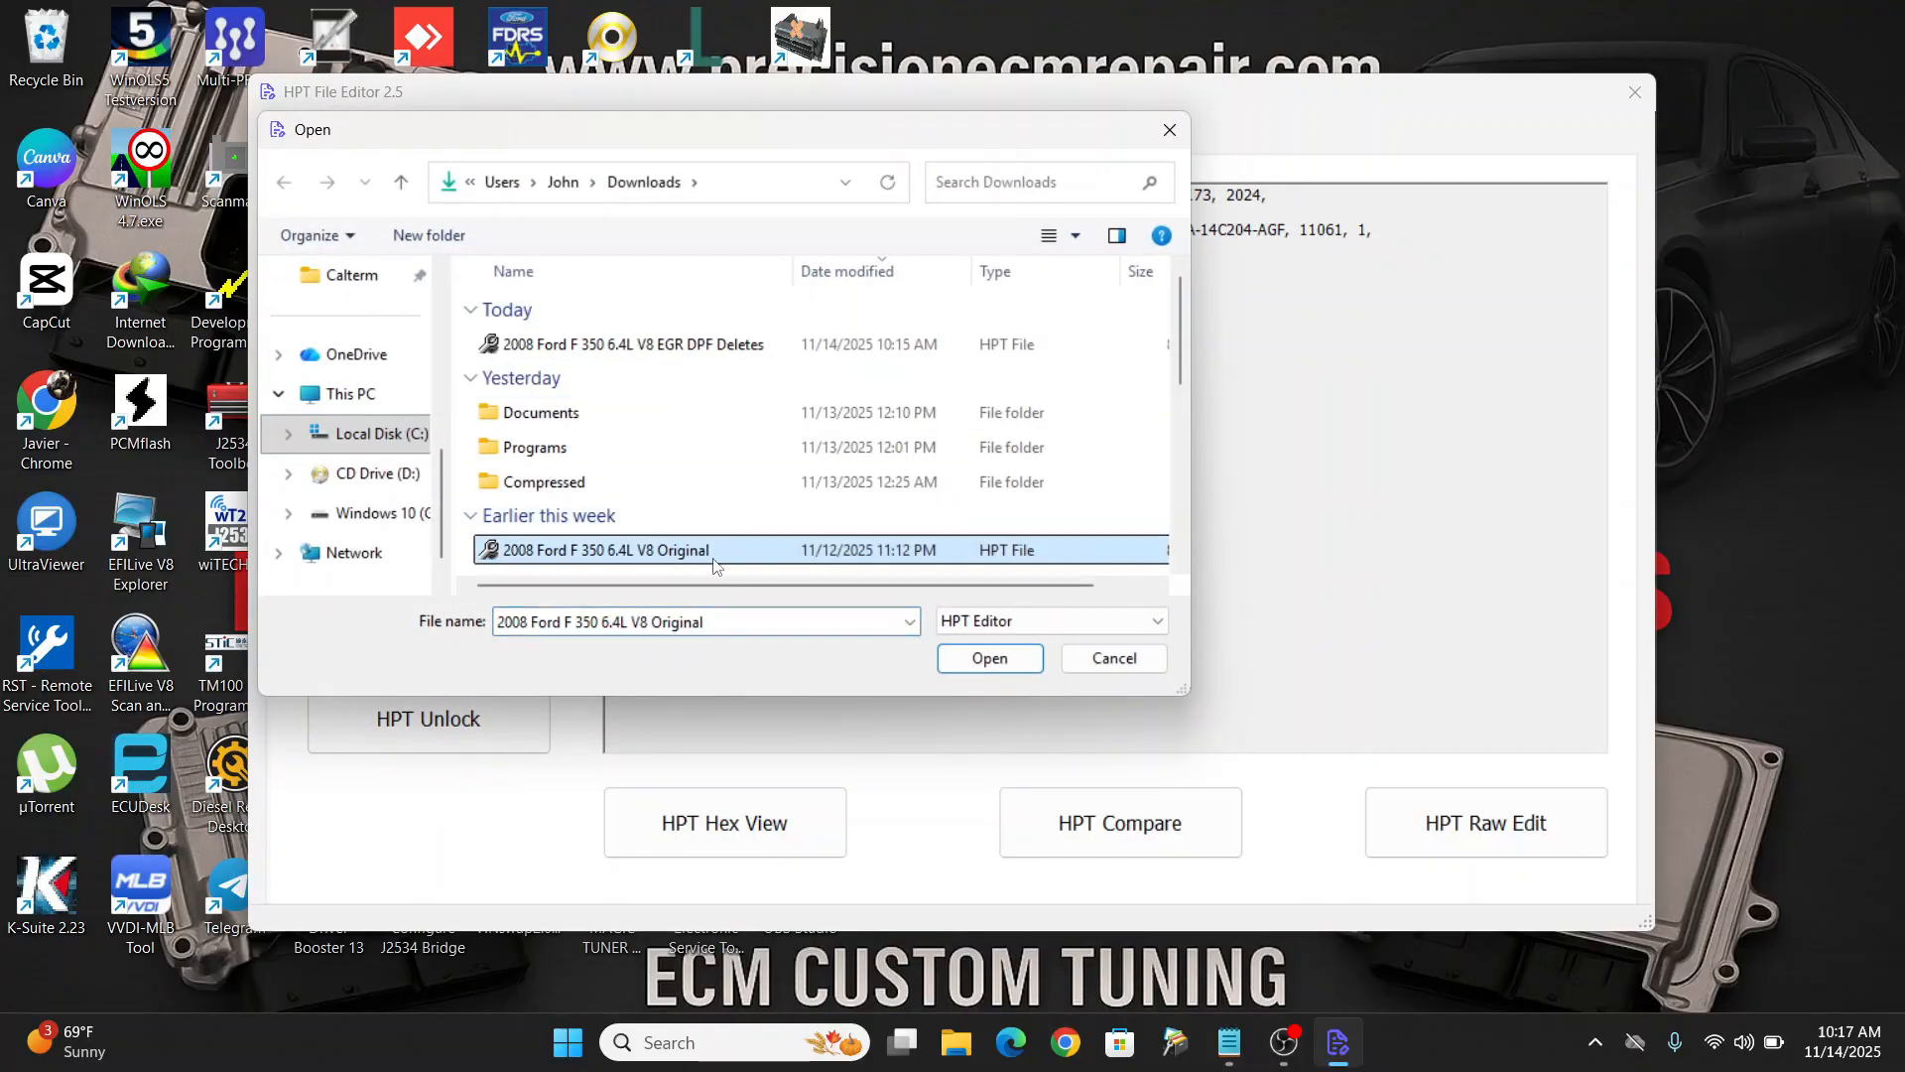
{"action": "left_click", "coordinate": [985, 659]}
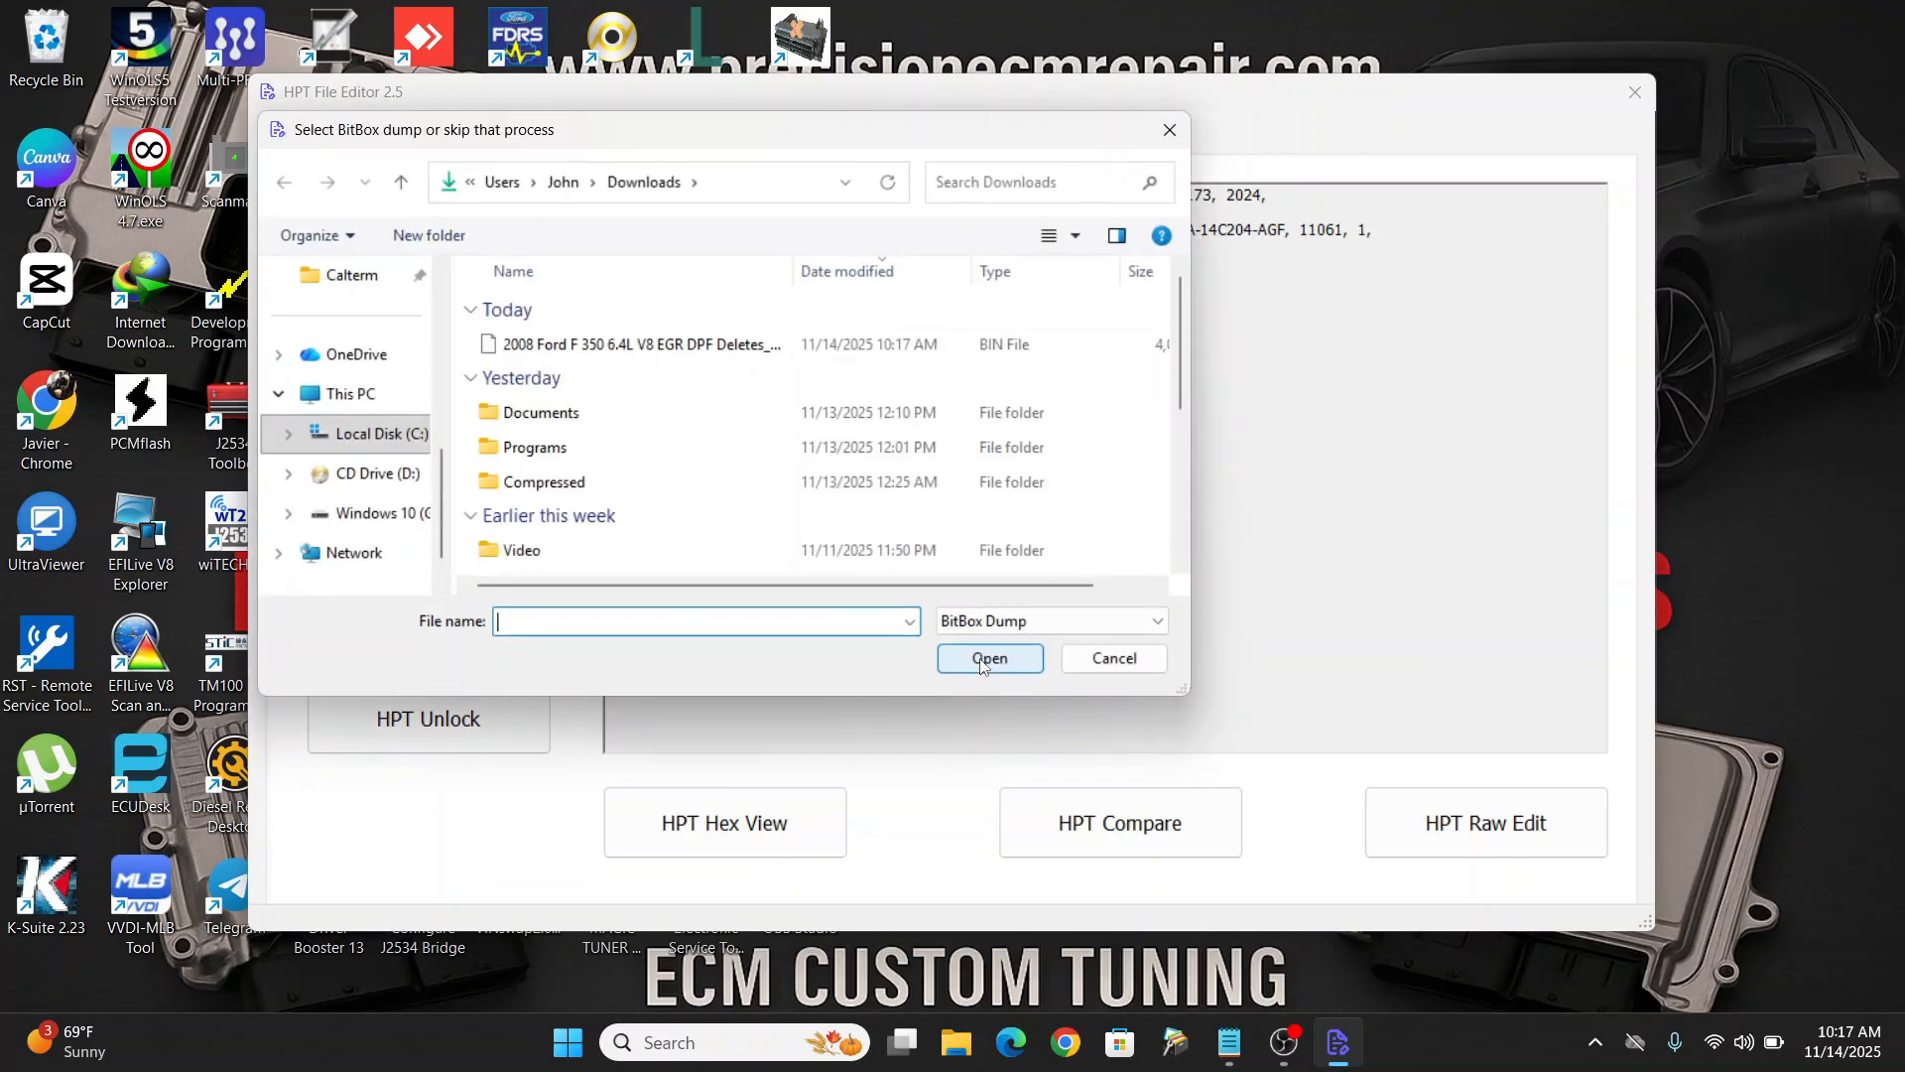
{"action": "left_click", "coordinate": [1099, 660]}
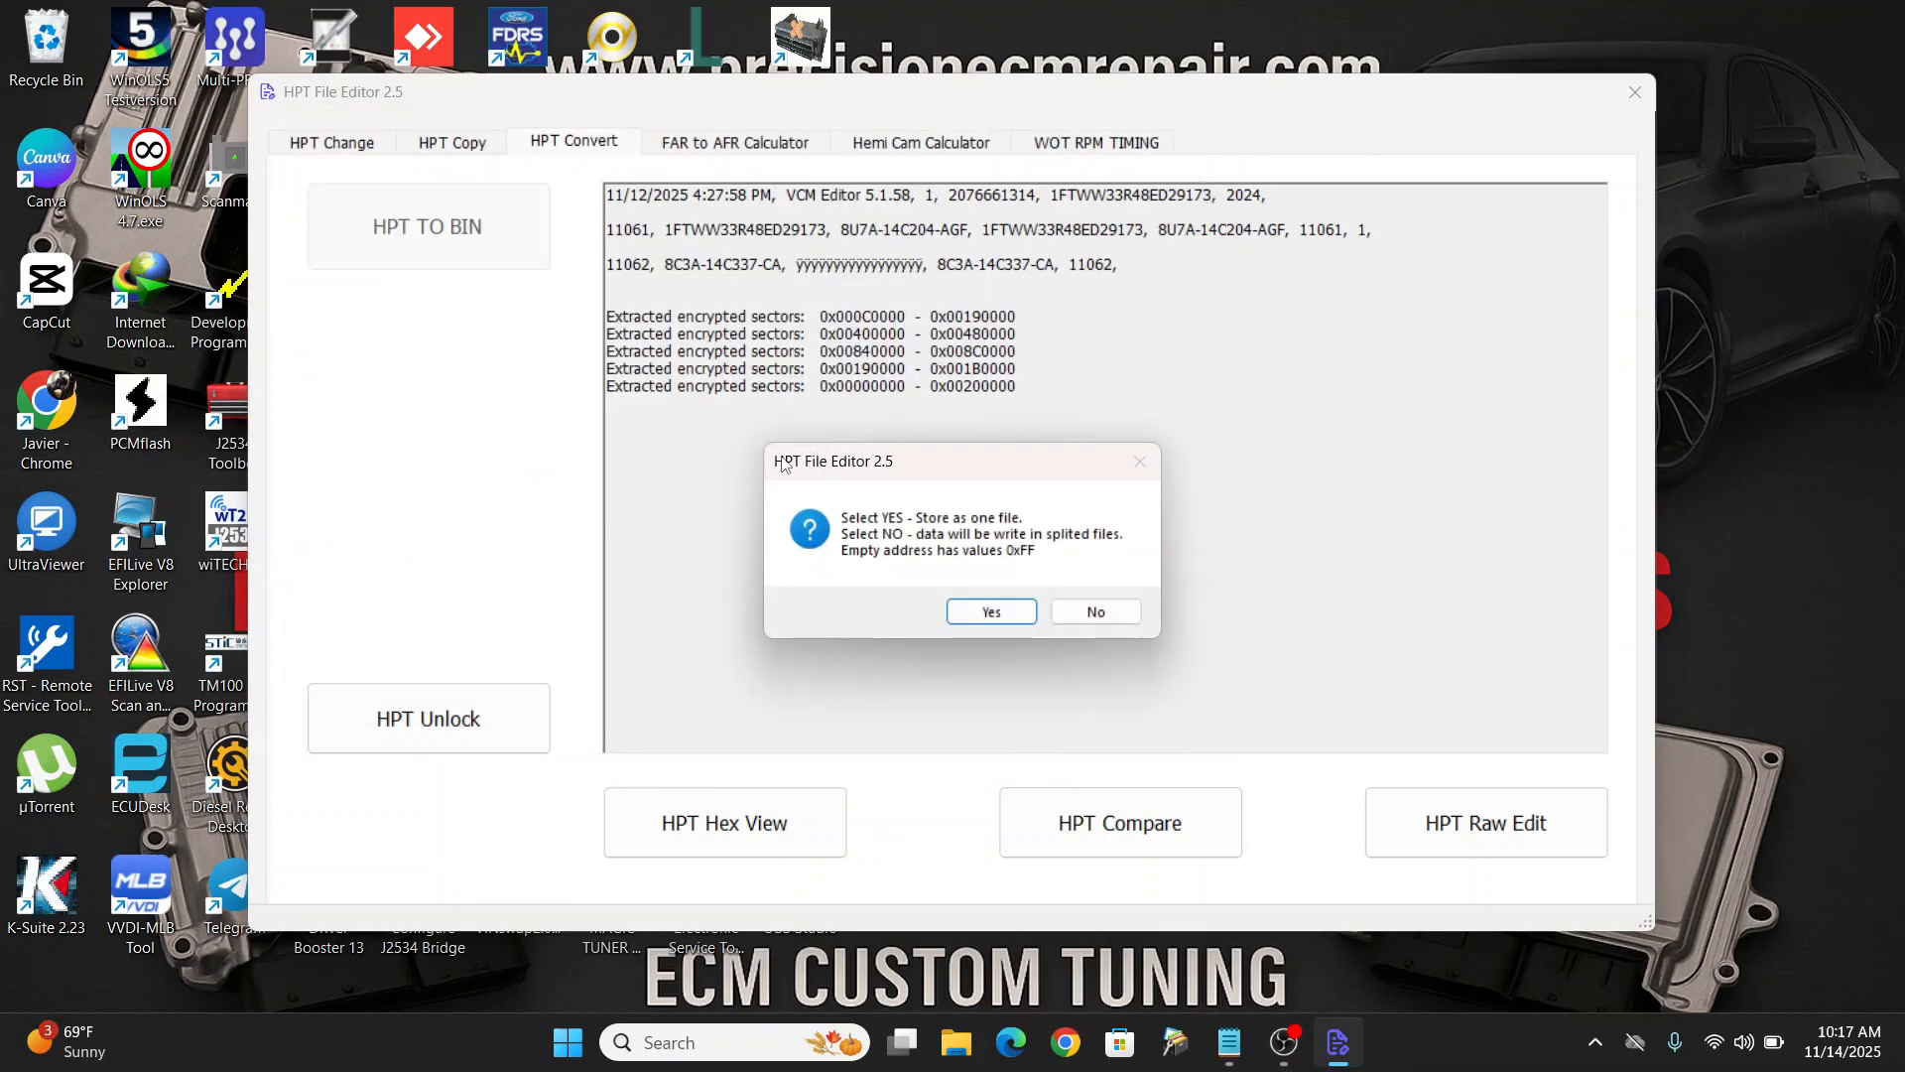
{"action": "left_click", "coordinate": [975, 620]}
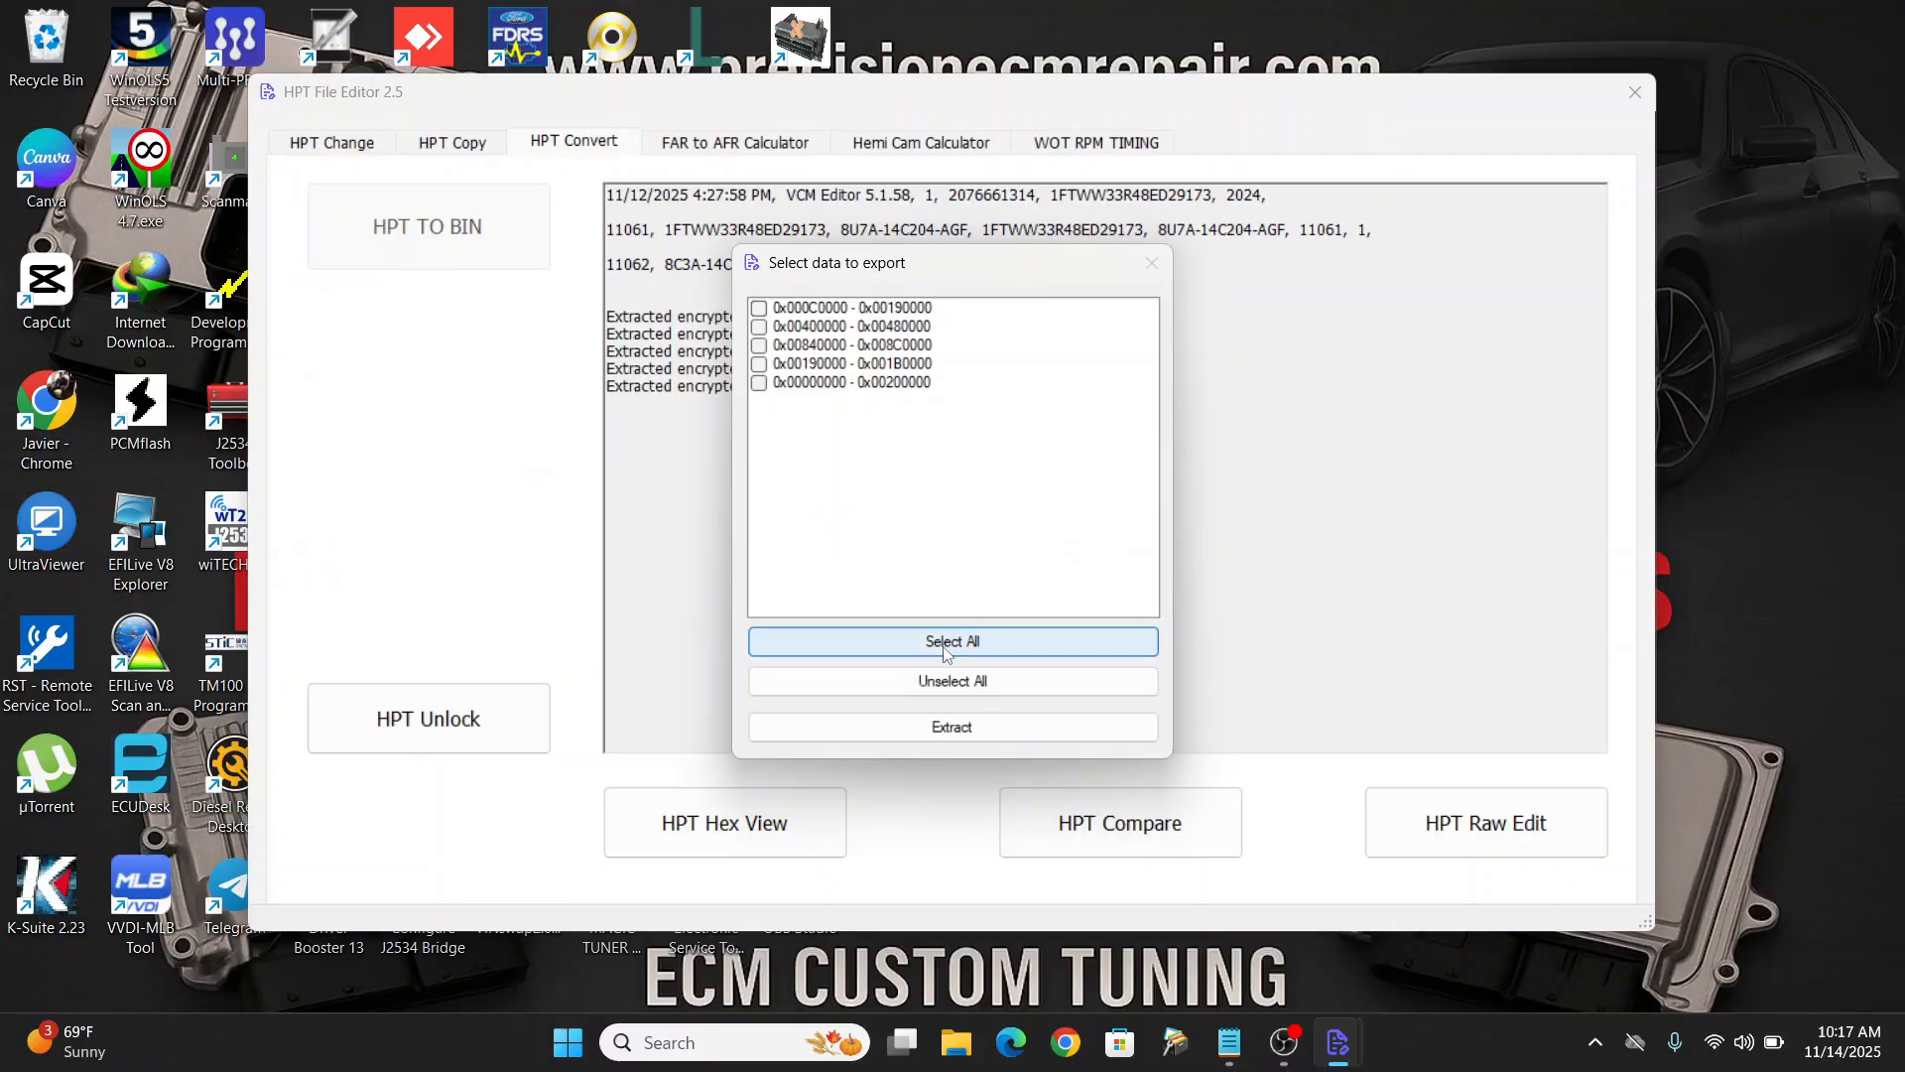
{"action": "left_click", "coordinate": [973, 641]}
{"action": "left_click", "coordinate": [940, 730]}
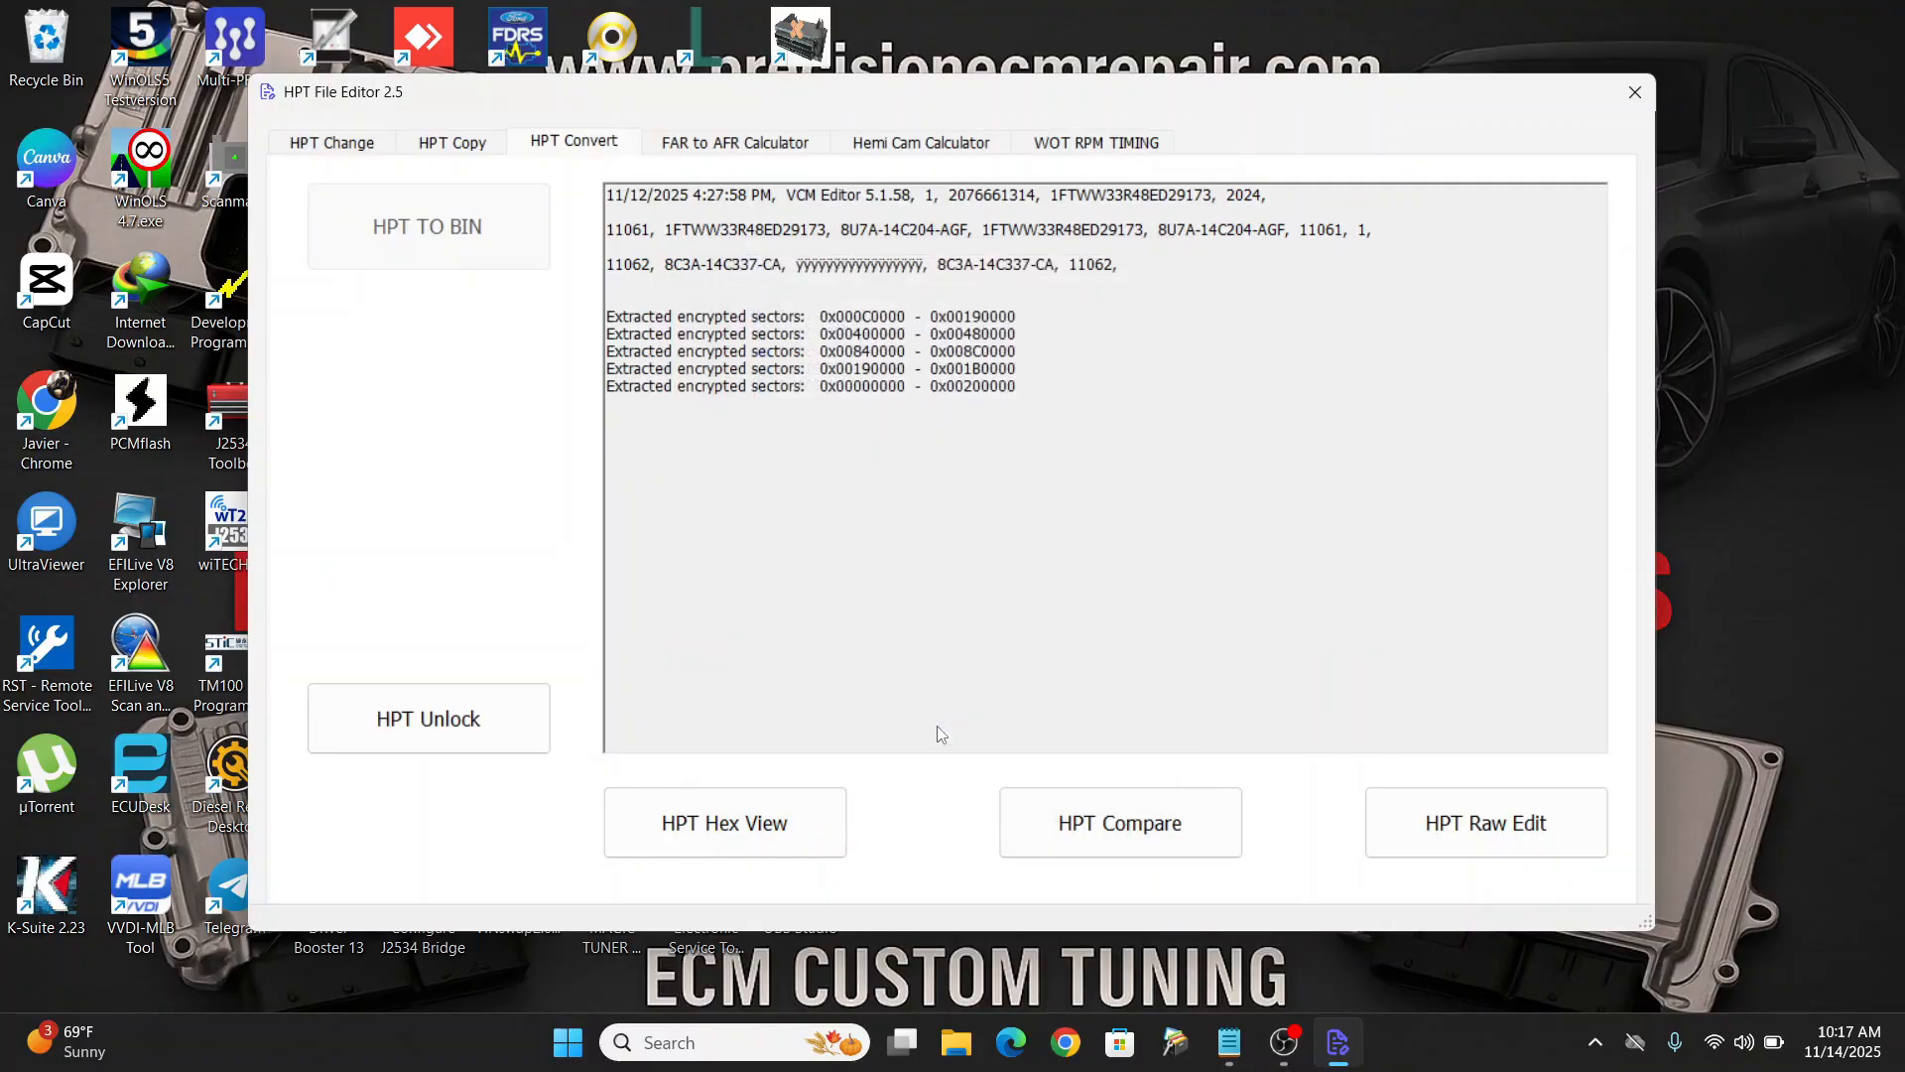
{"action": "left_click", "coordinate": [980, 669]}
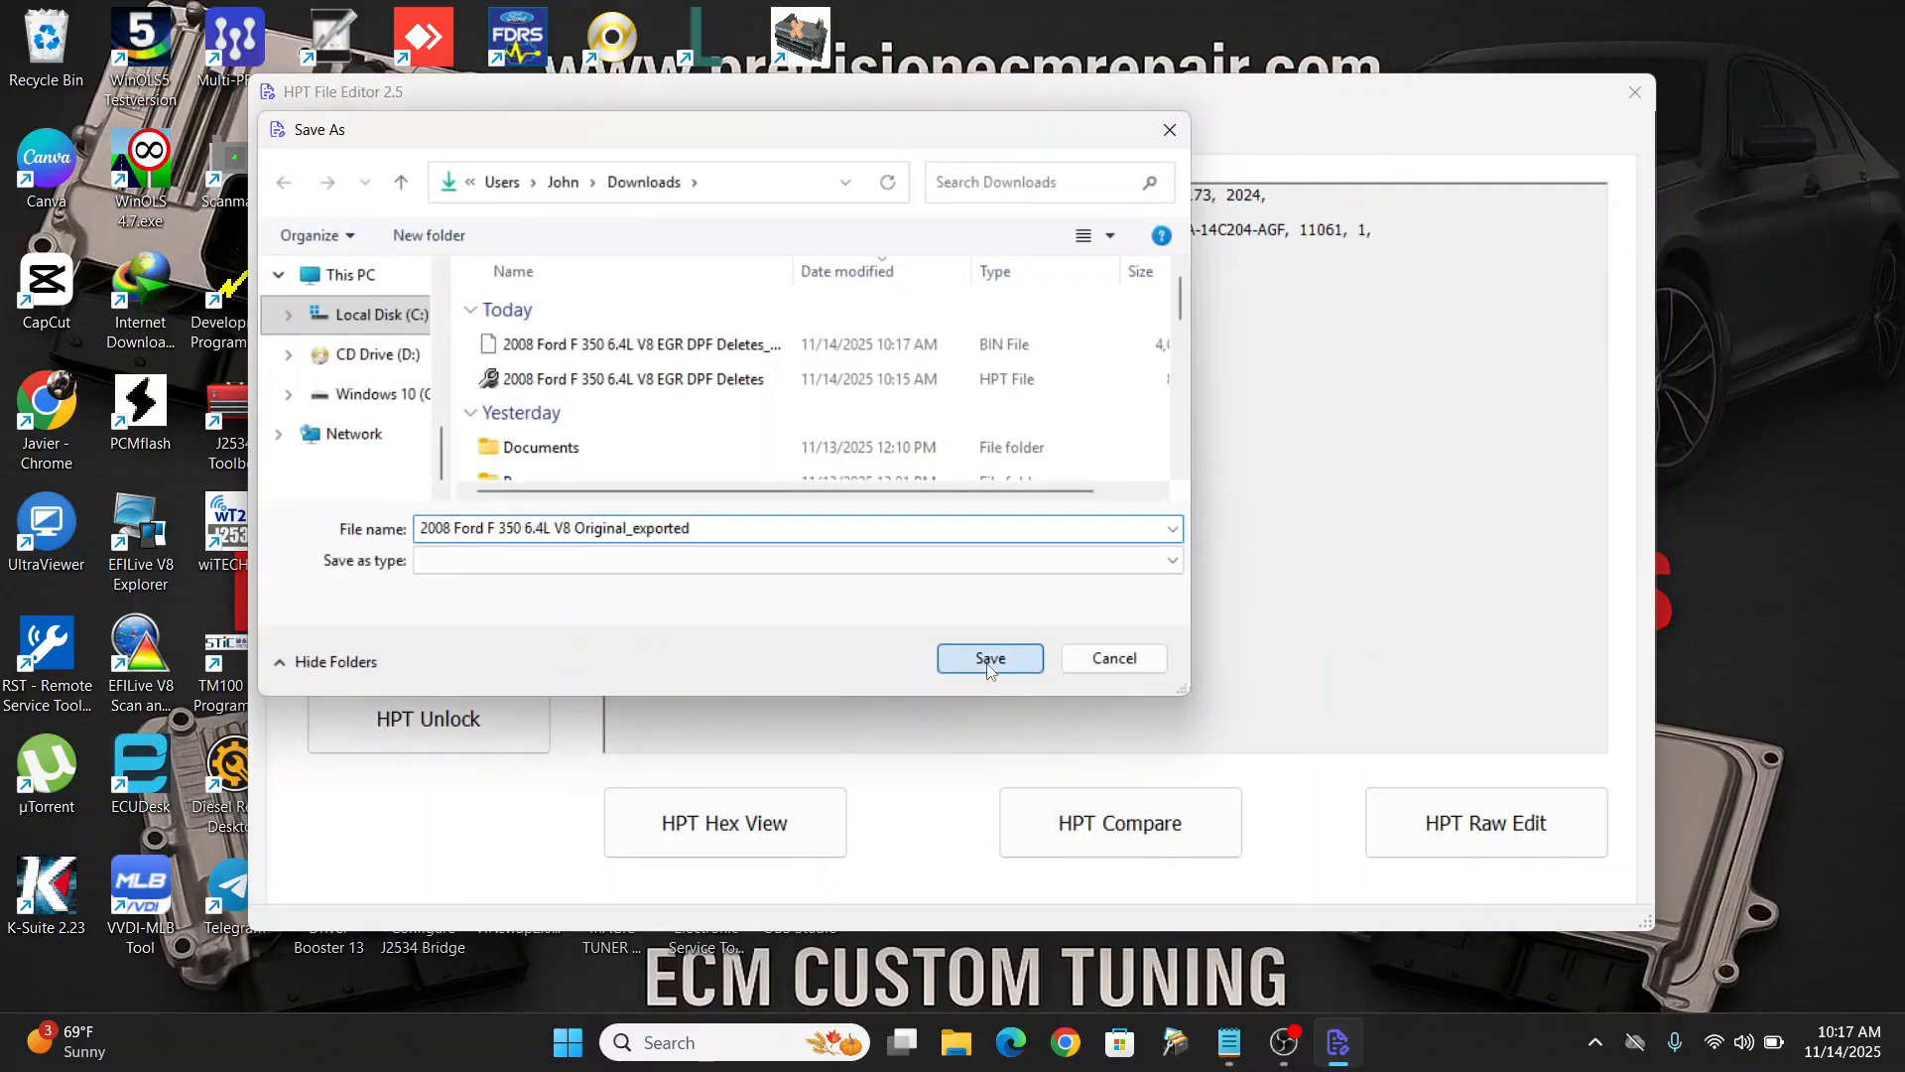
{"action": "left_click", "coordinate": [1138, 610]}
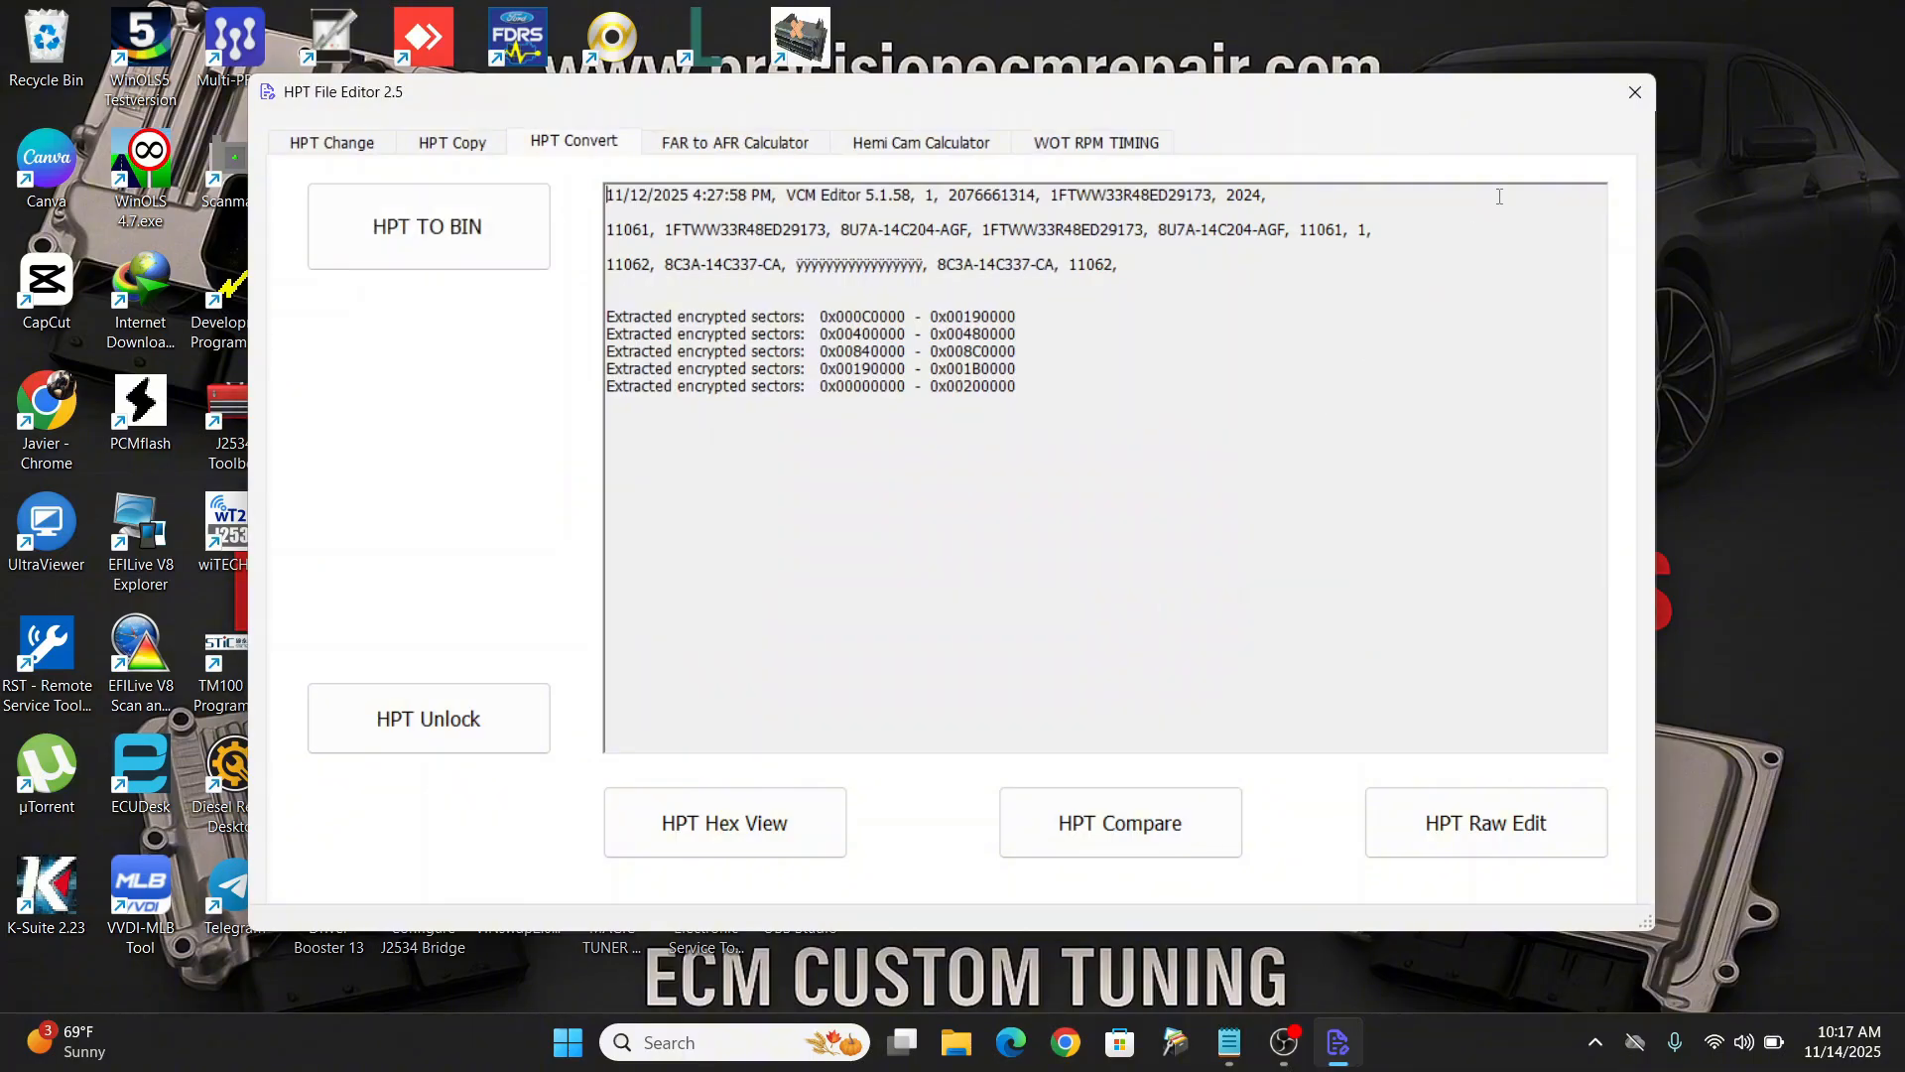
{"action": "left_click", "coordinate": [1630, 91]}
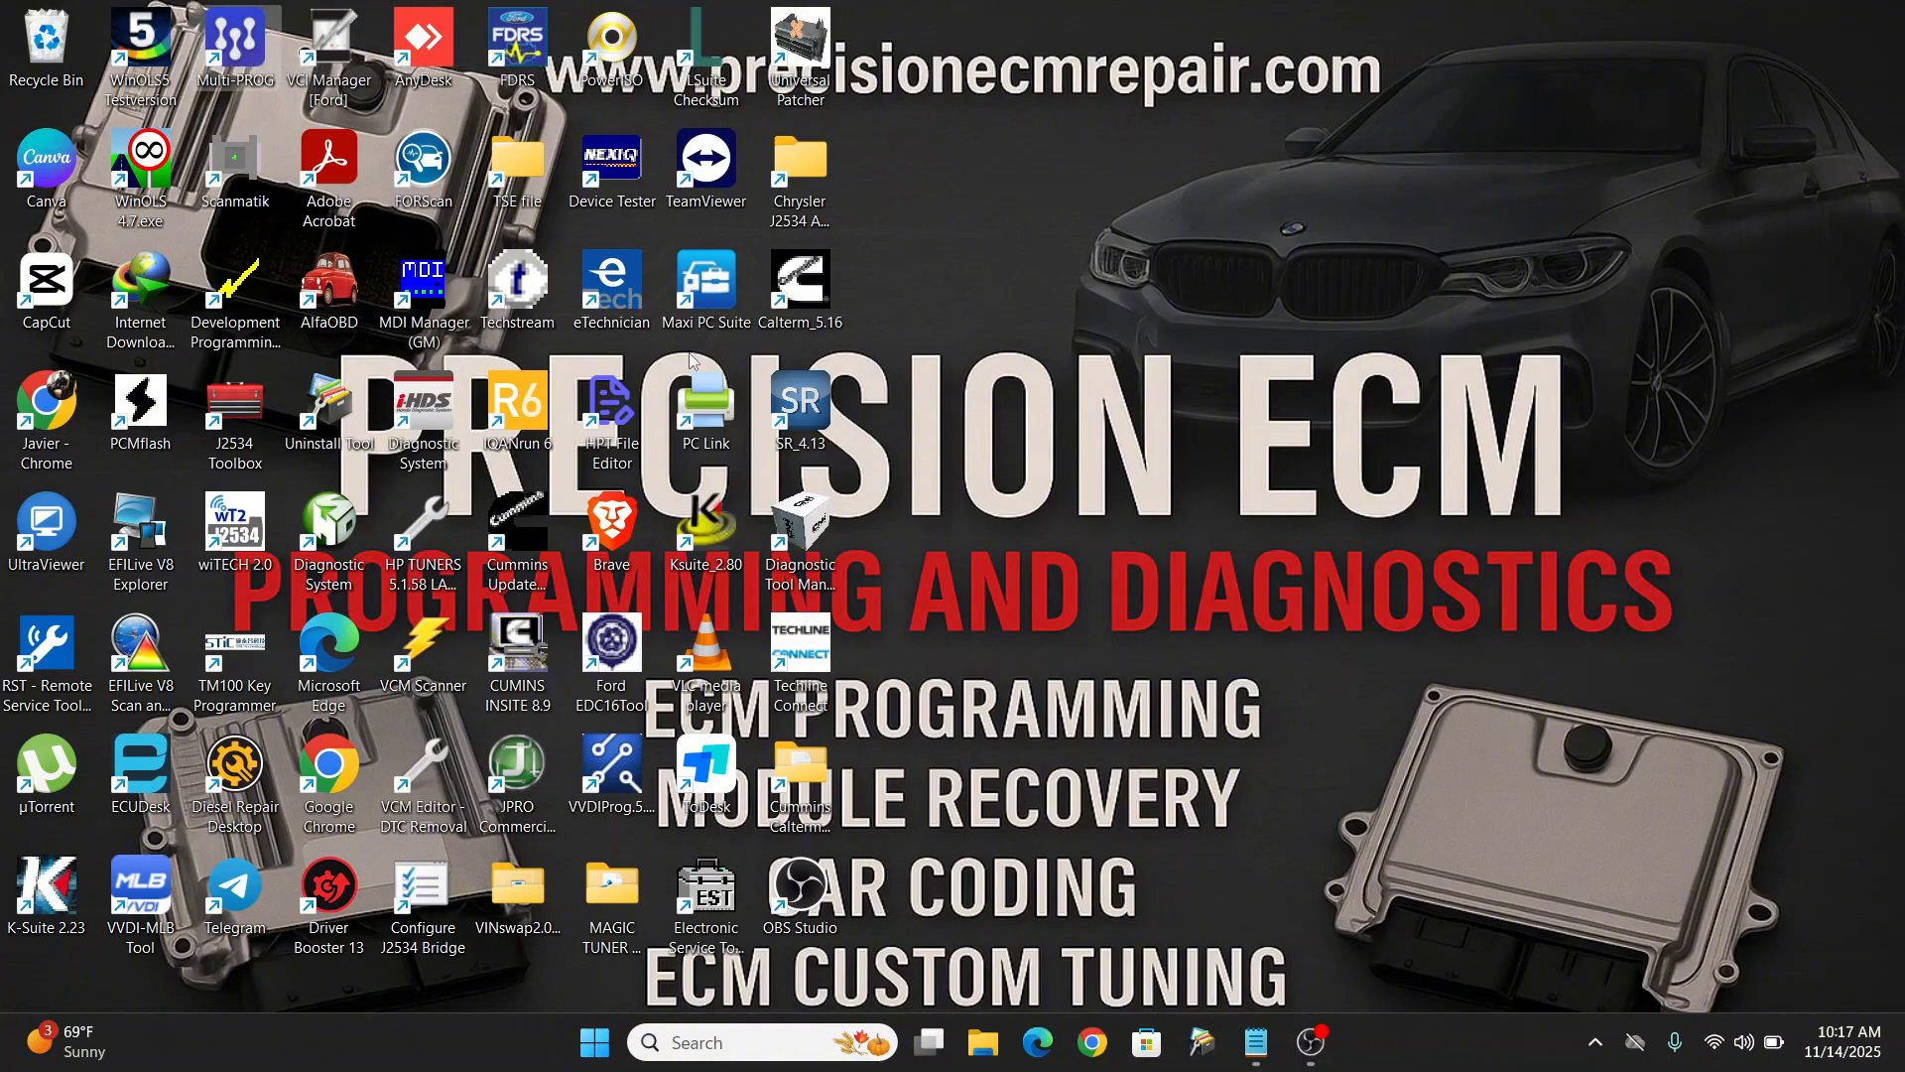
{"action": "double_click", "coordinate": [615, 414]}
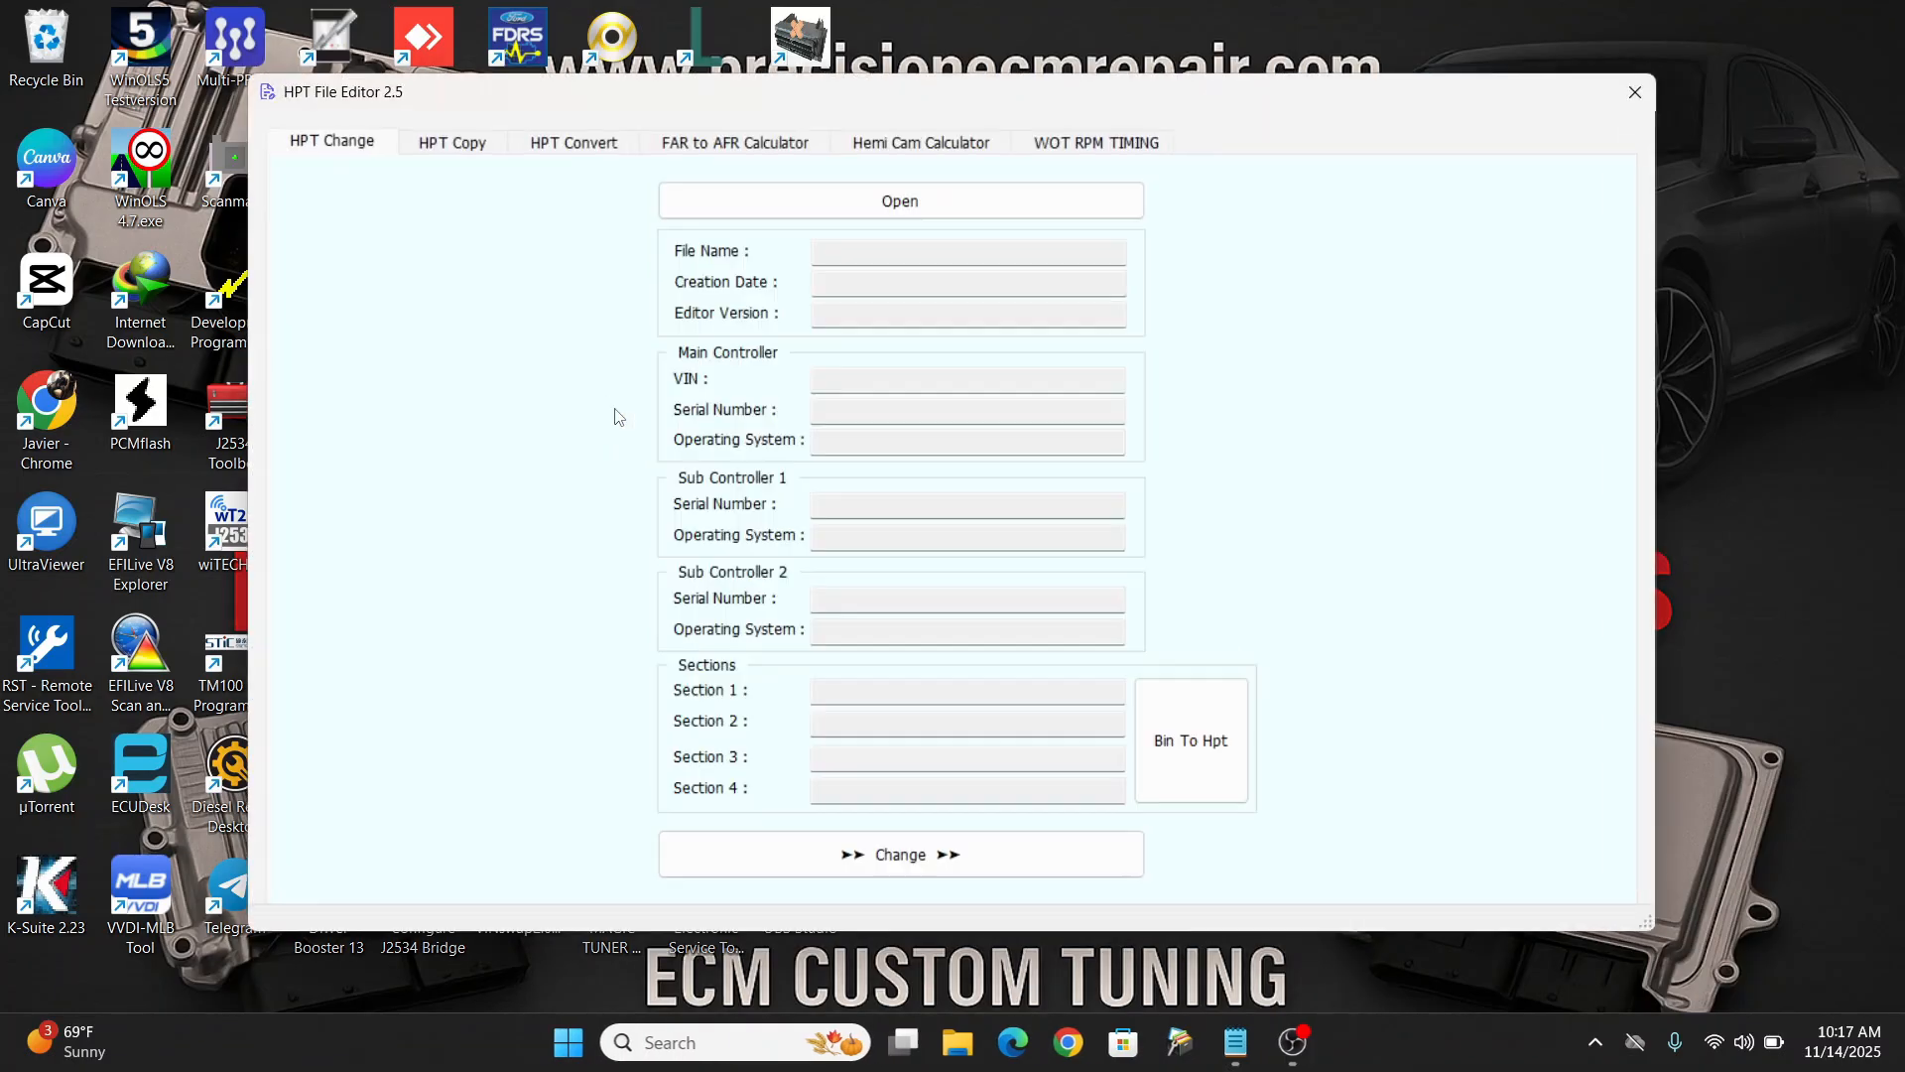
{"action": "left_click", "coordinate": [608, 144]}
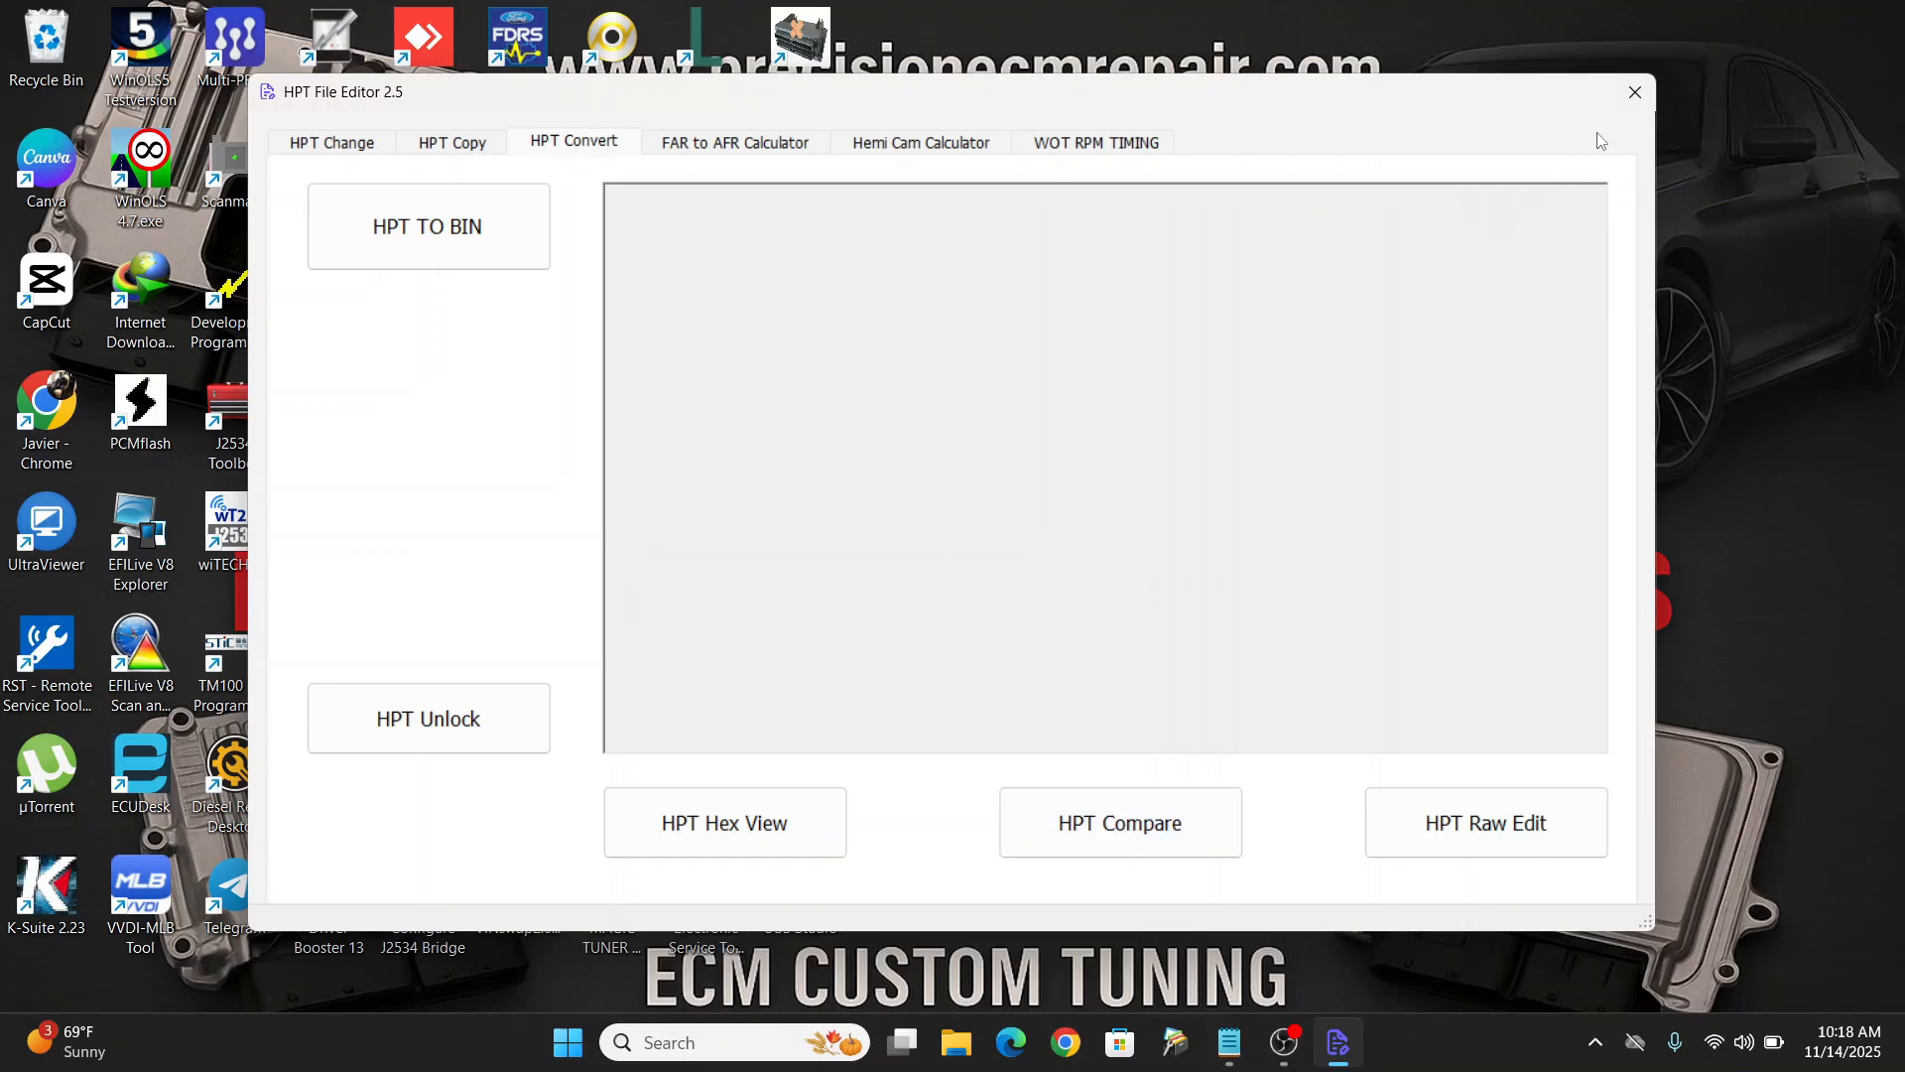
{"action": "left_click", "coordinate": [1651, 96]}
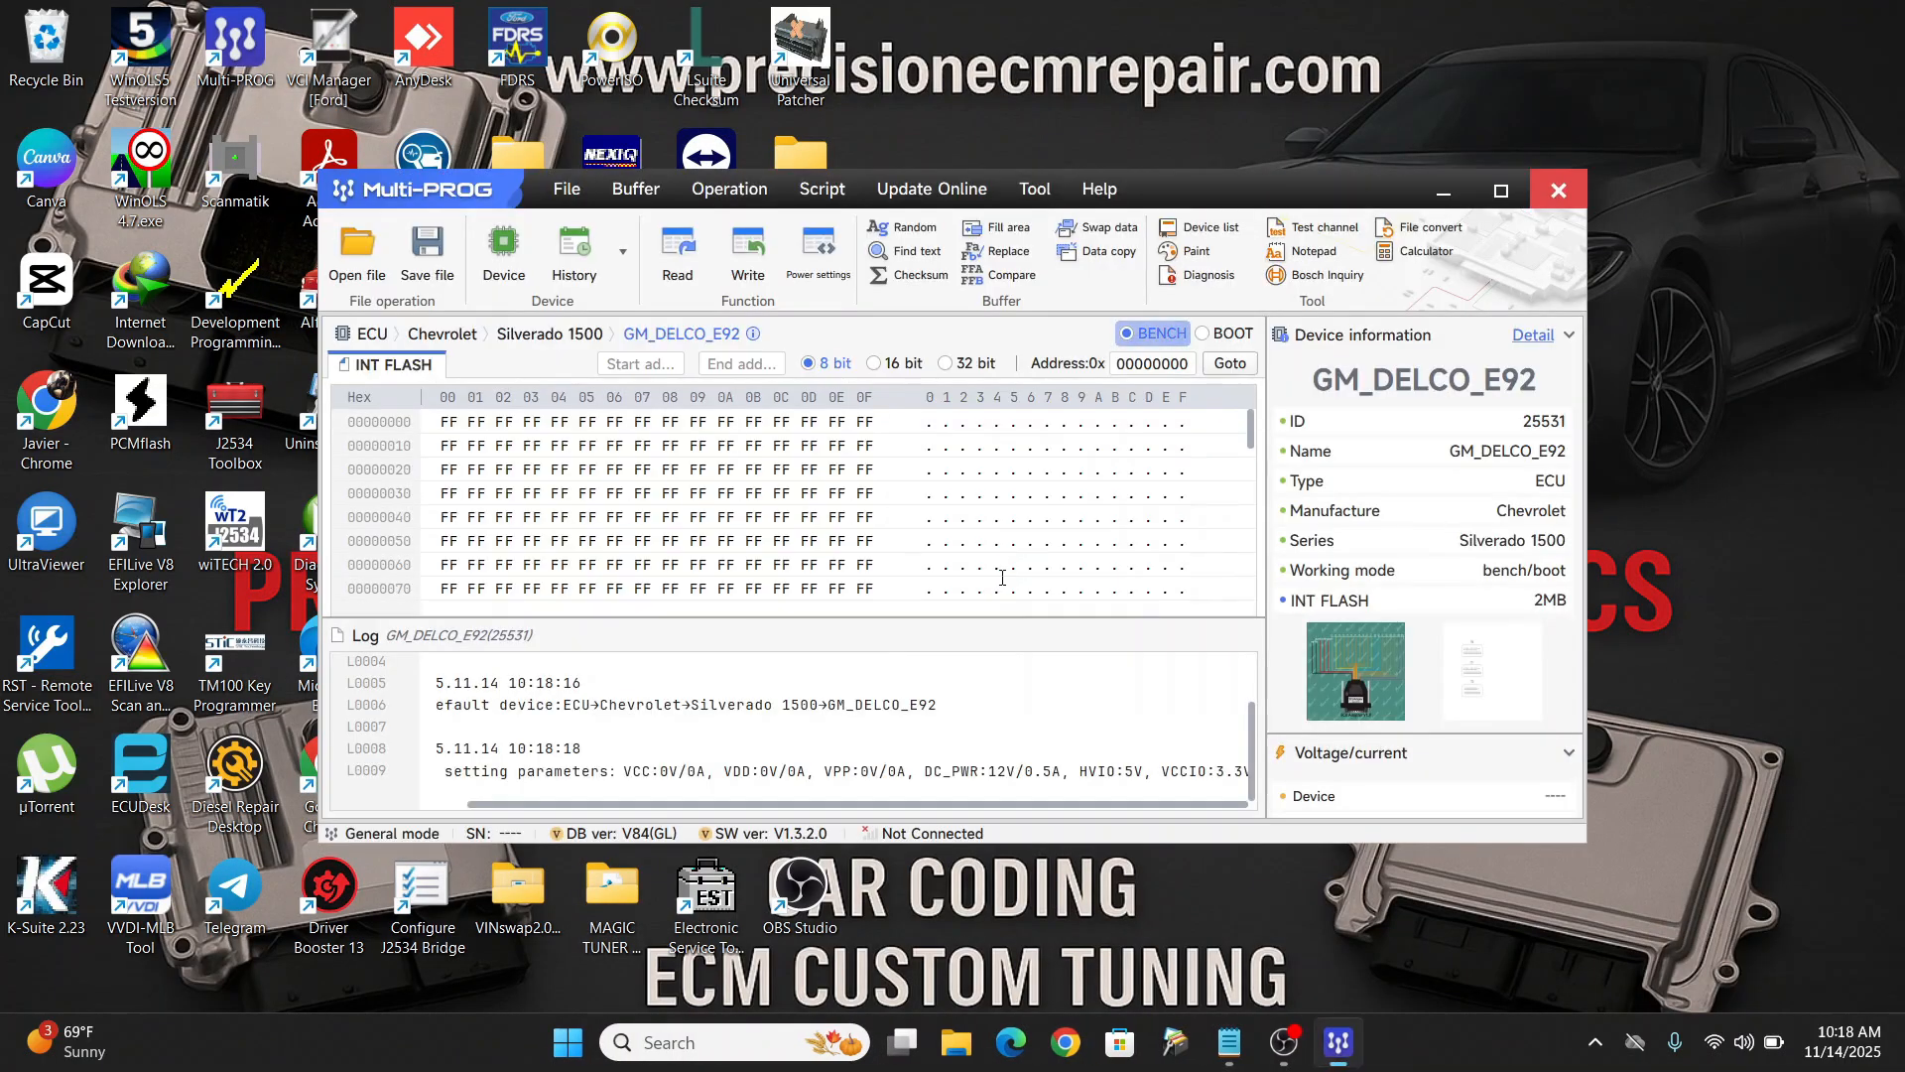
Step: Maximize Multi-PROG and load 2008 Ford F 350 6.4L V8 Original_exported.bin from Downloads into the INT FLASH buffer
{"action": "left_click", "coordinate": [1497, 192]}
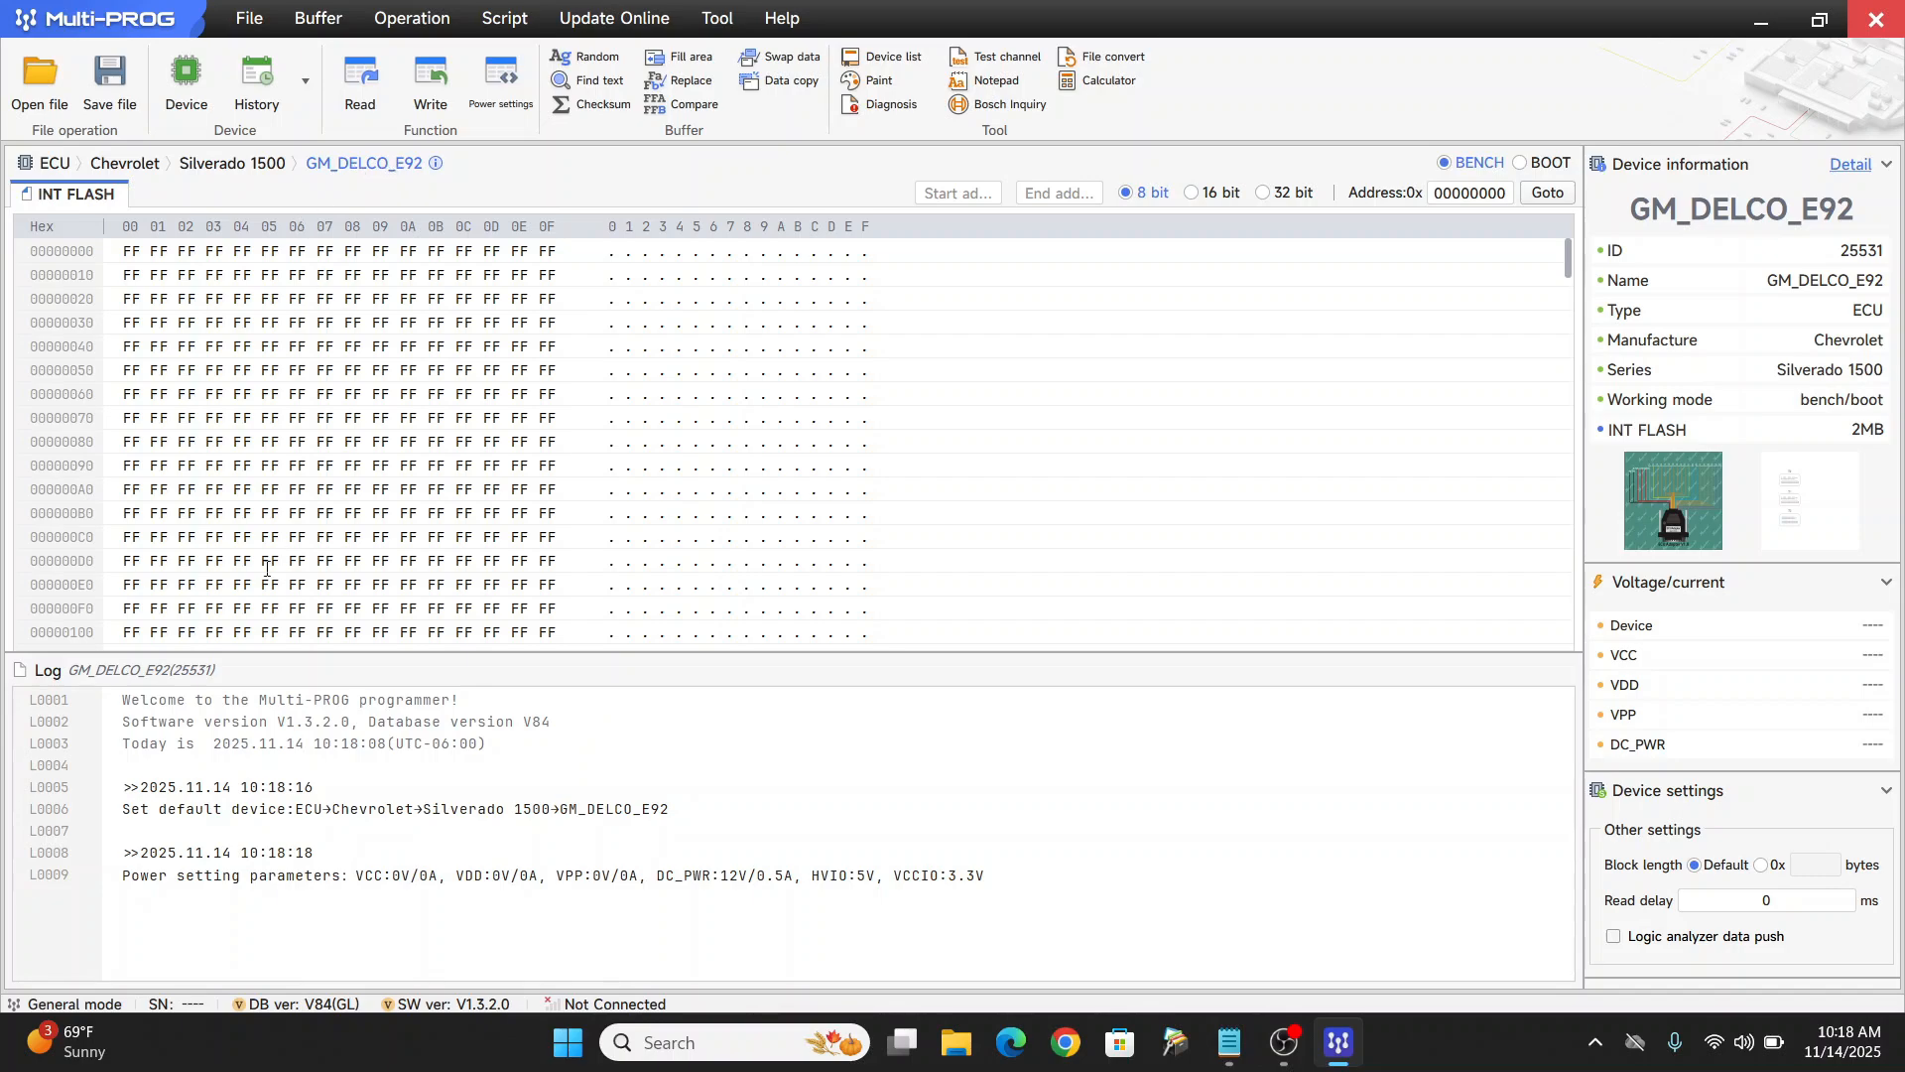
{"action": "left_click", "coordinate": [28, 87]}
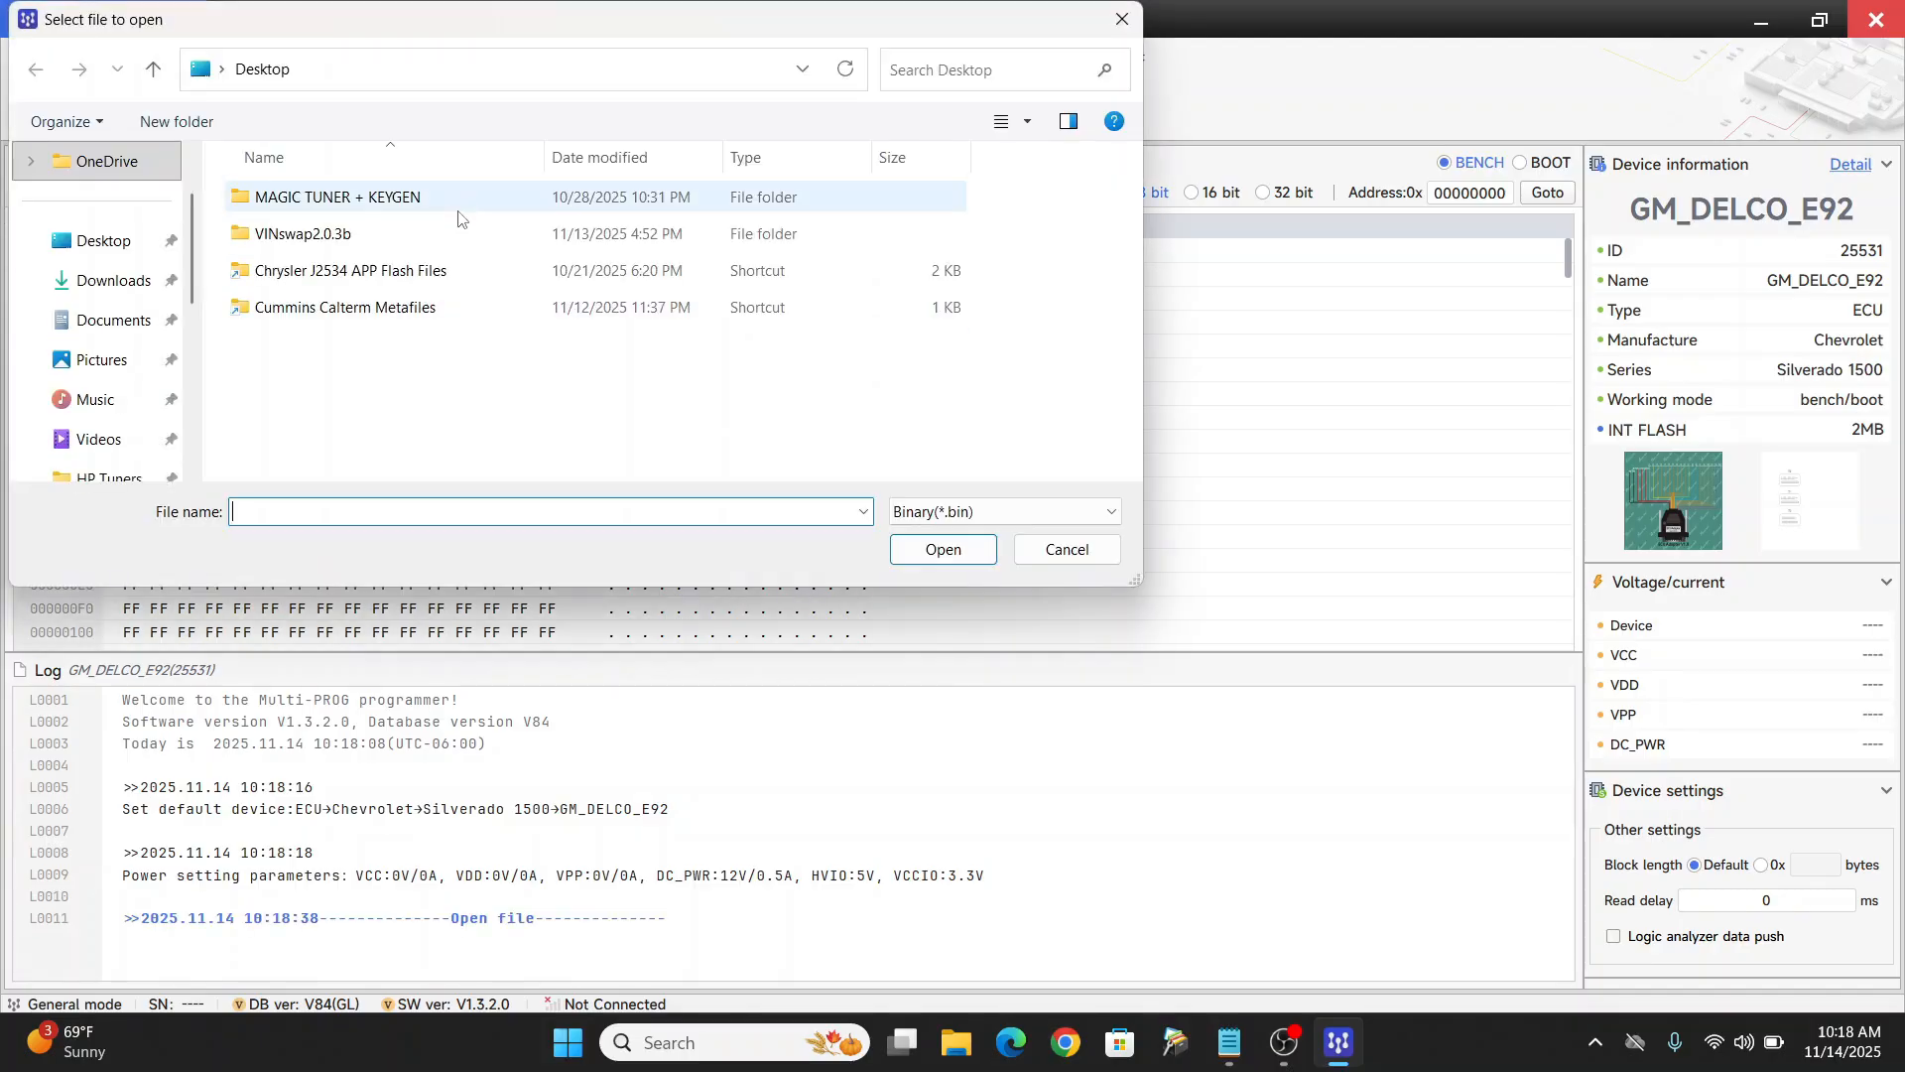
{"action": "left_click", "coordinate": [136, 288]}
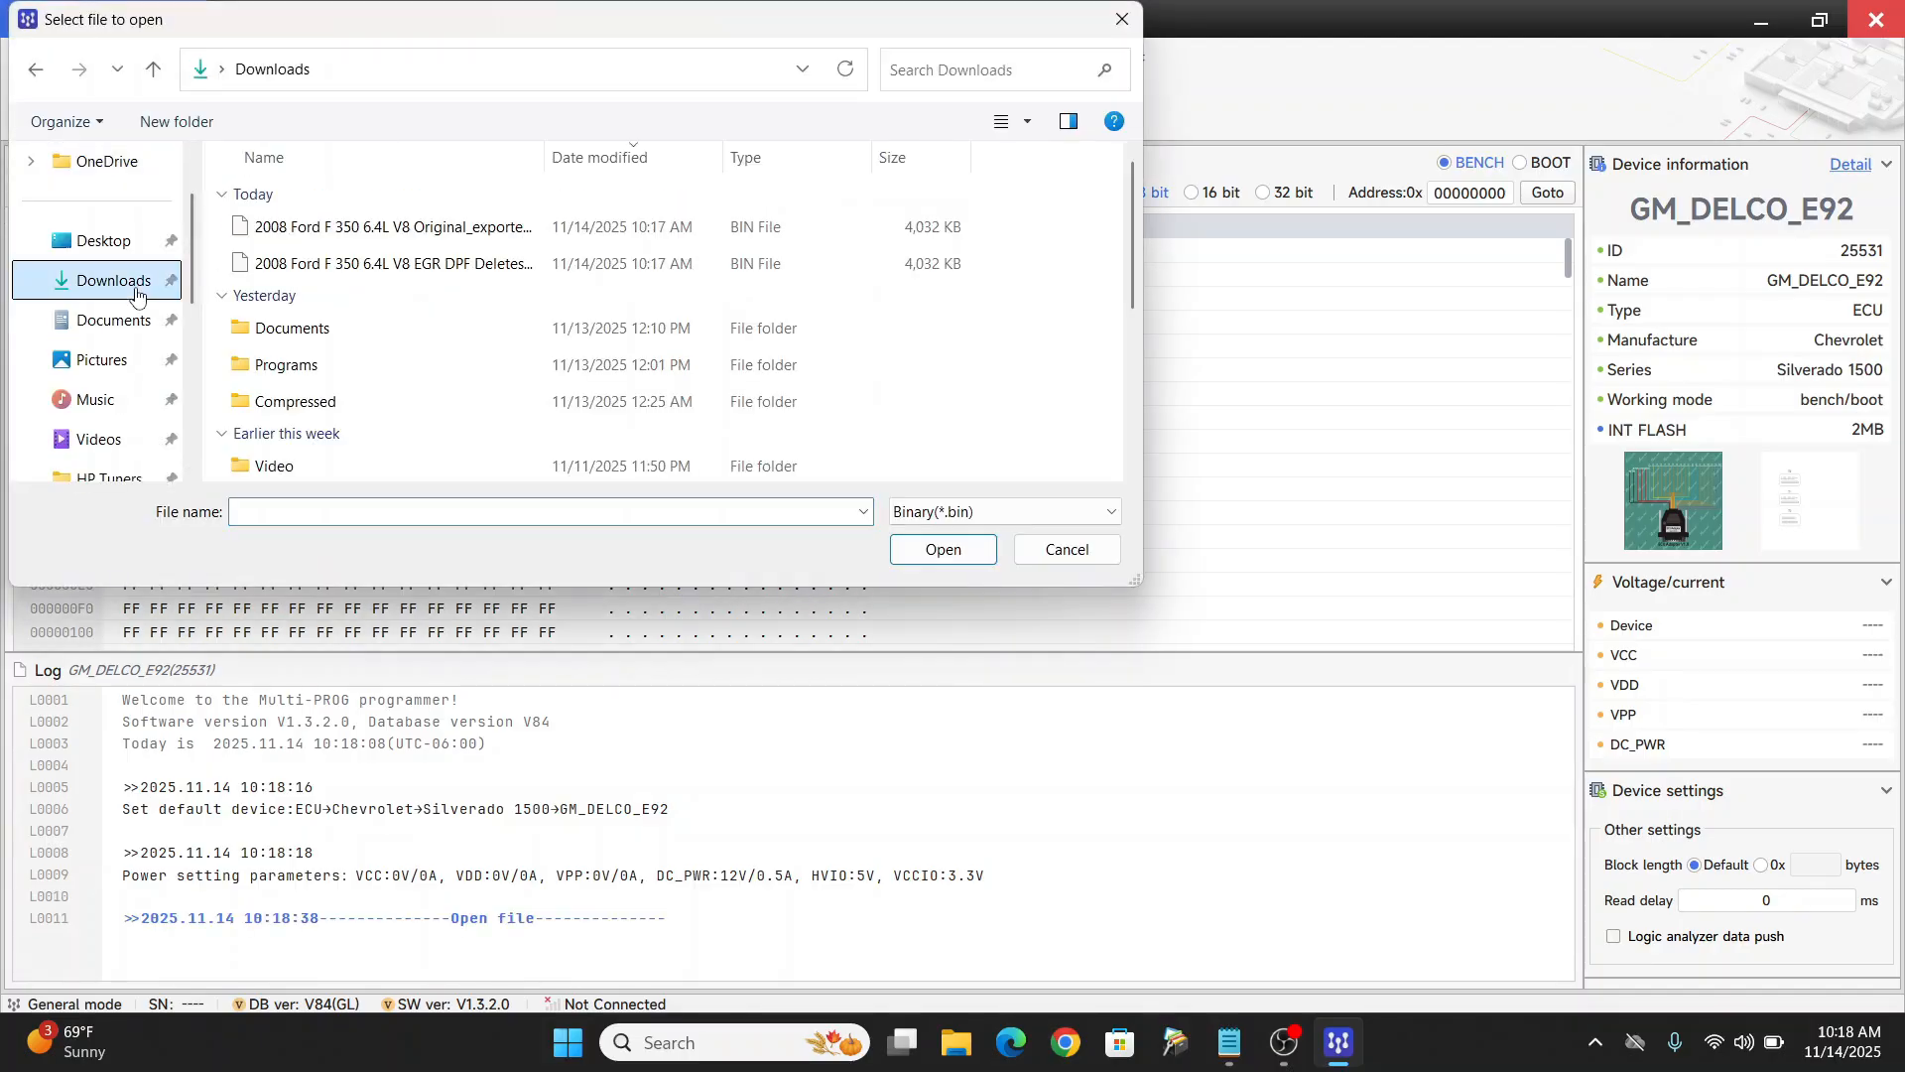
{"action": "left_click", "coordinate": [397, 239]}
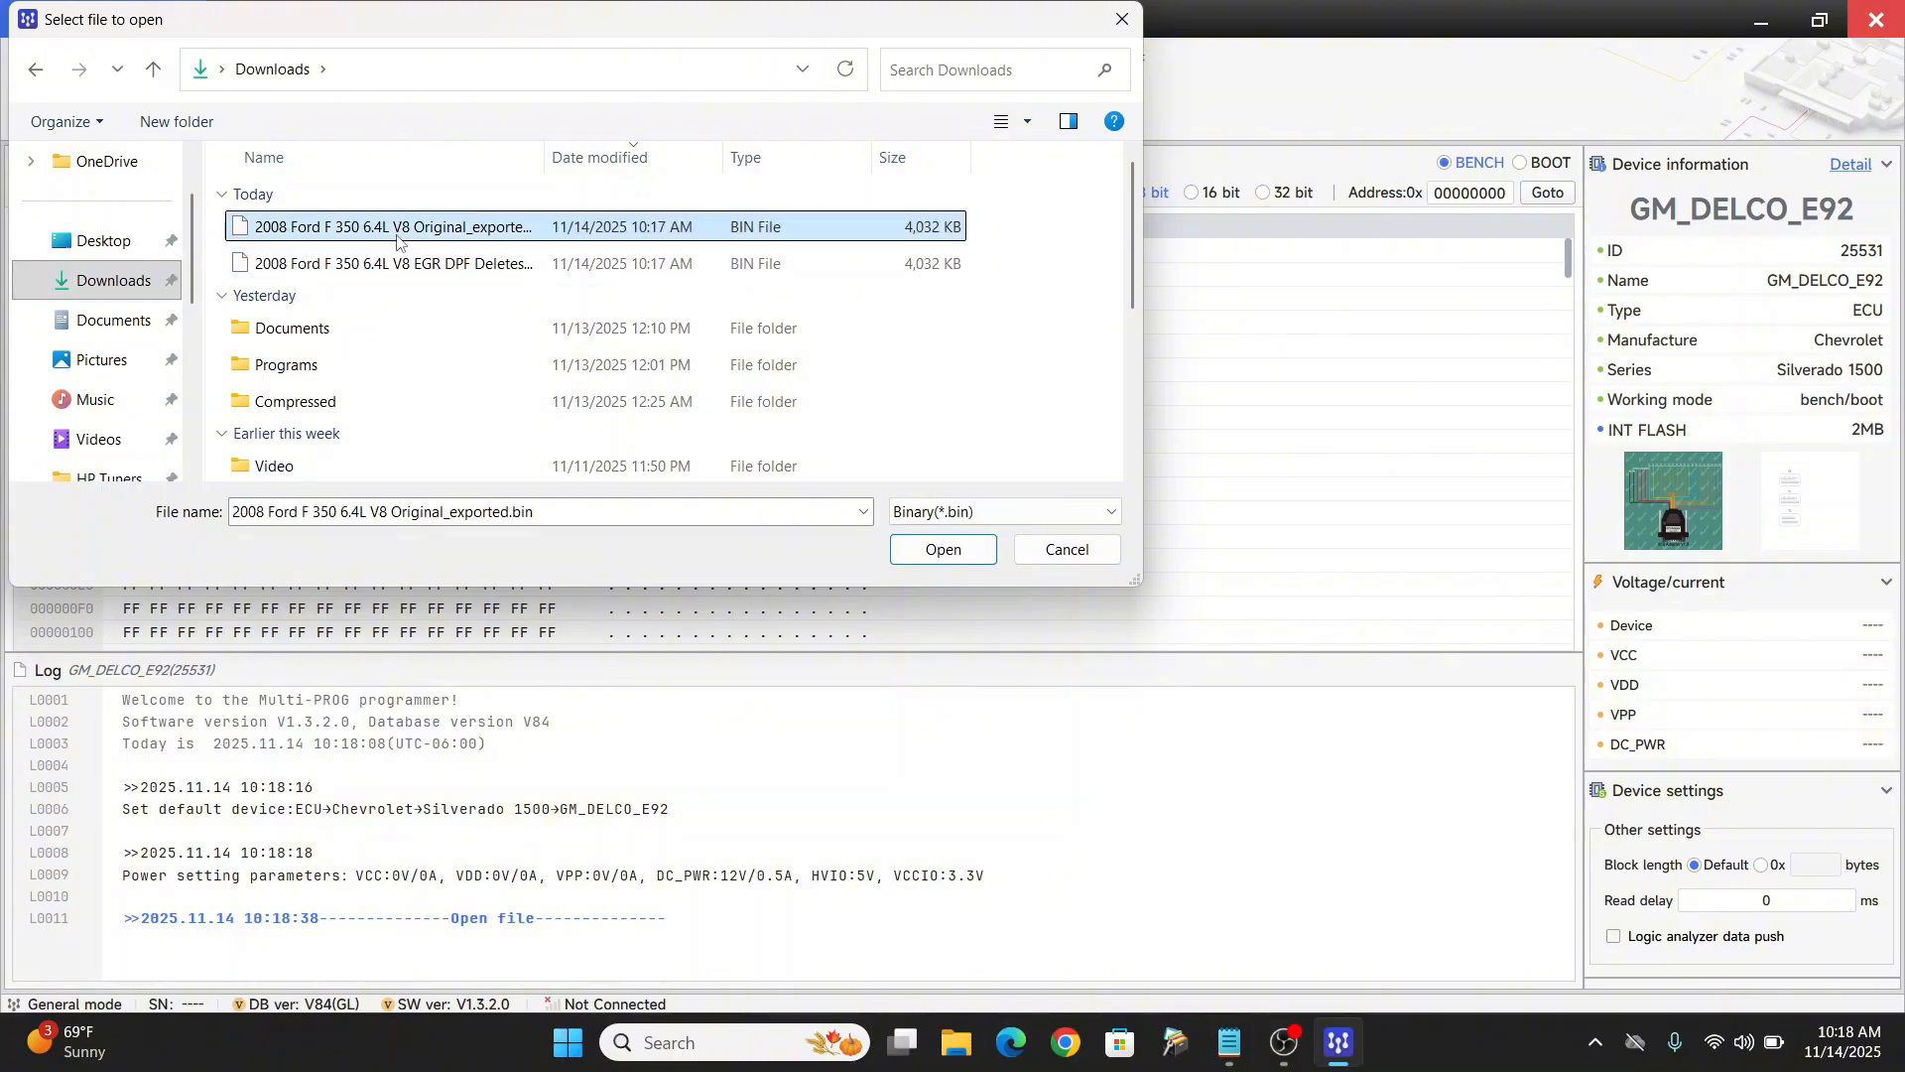
{"action": "left_click", "coordinate": [933, 550]}
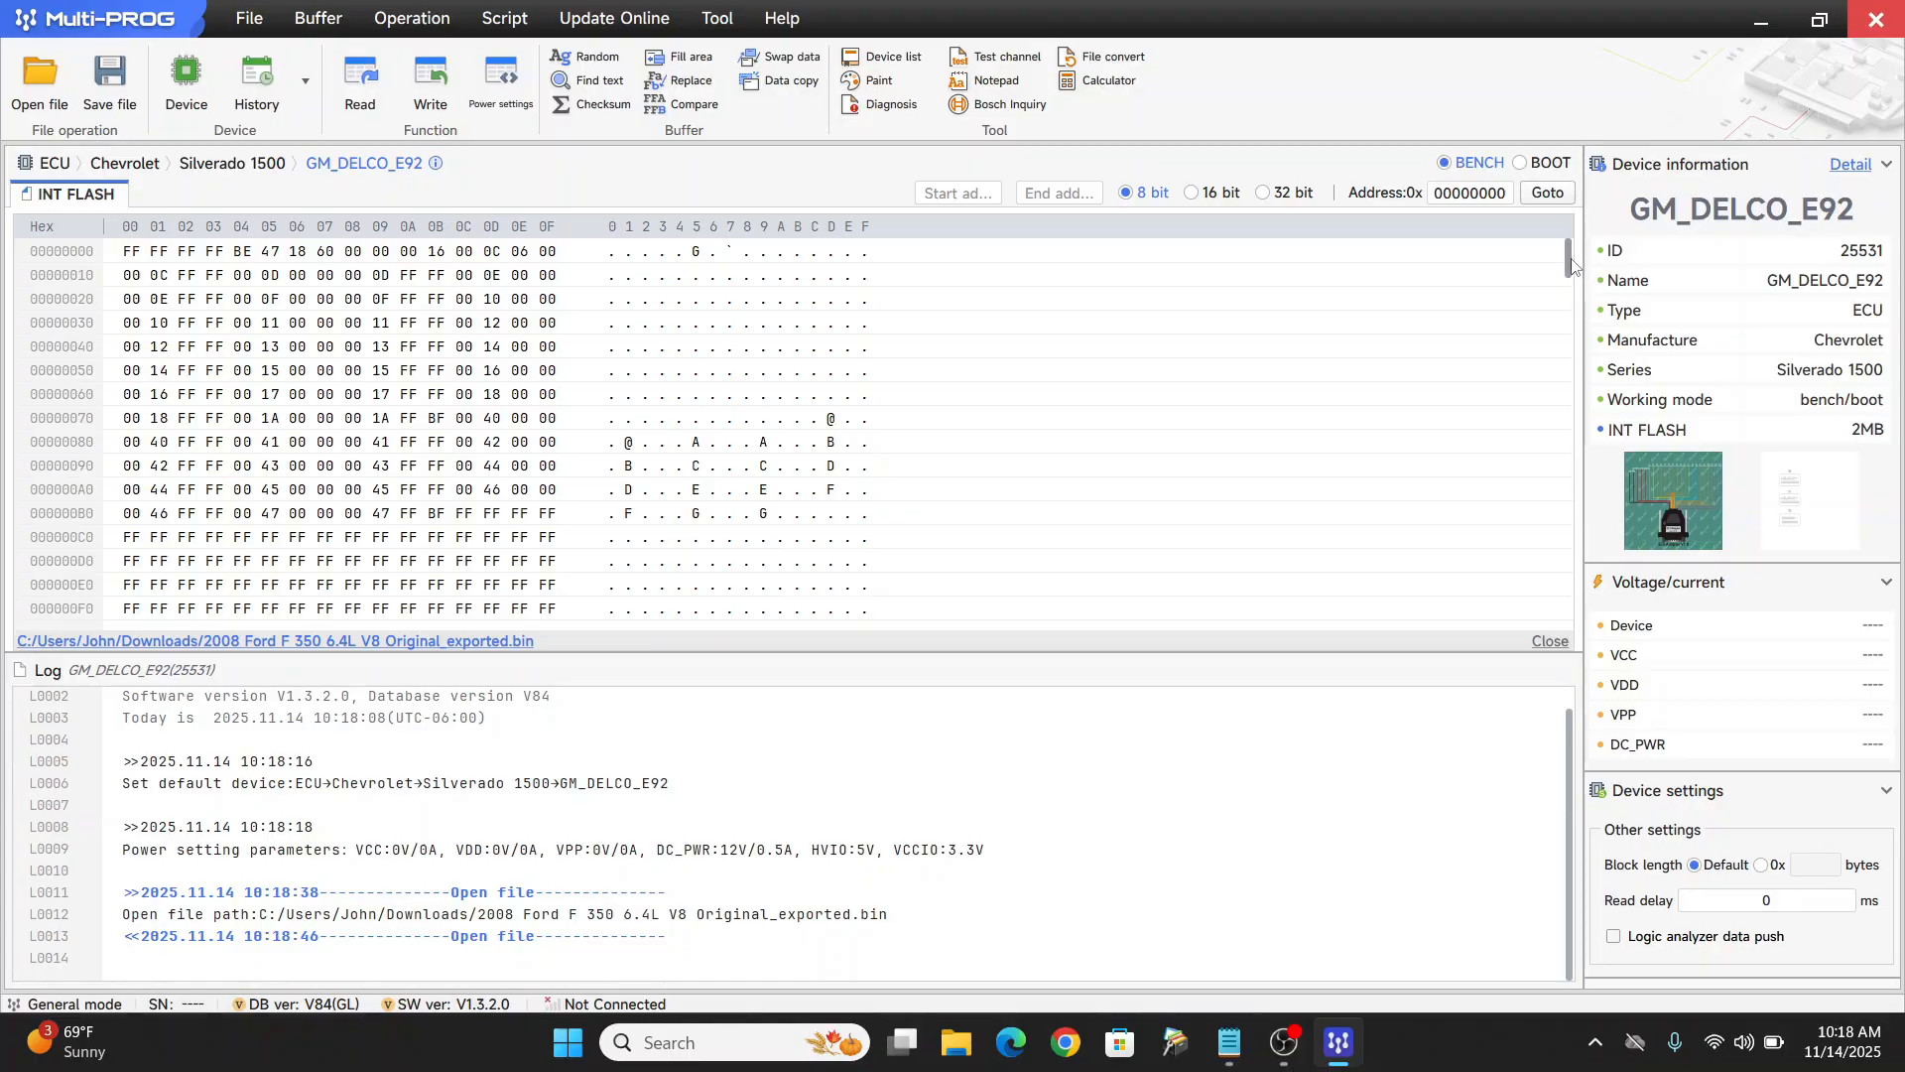
{"action": "mouse_move", "coordinate": [1571, 266]}
{"action": "left_mouse_down"}
{"action": "mouse_move", "coordinate": [1574, 446]}
{"action": "mouse_move", "coordinate": [1578, 253]}
{"action": "left_mouse_up"}
{"action": "left_click", "coordinate": [27, 92]}
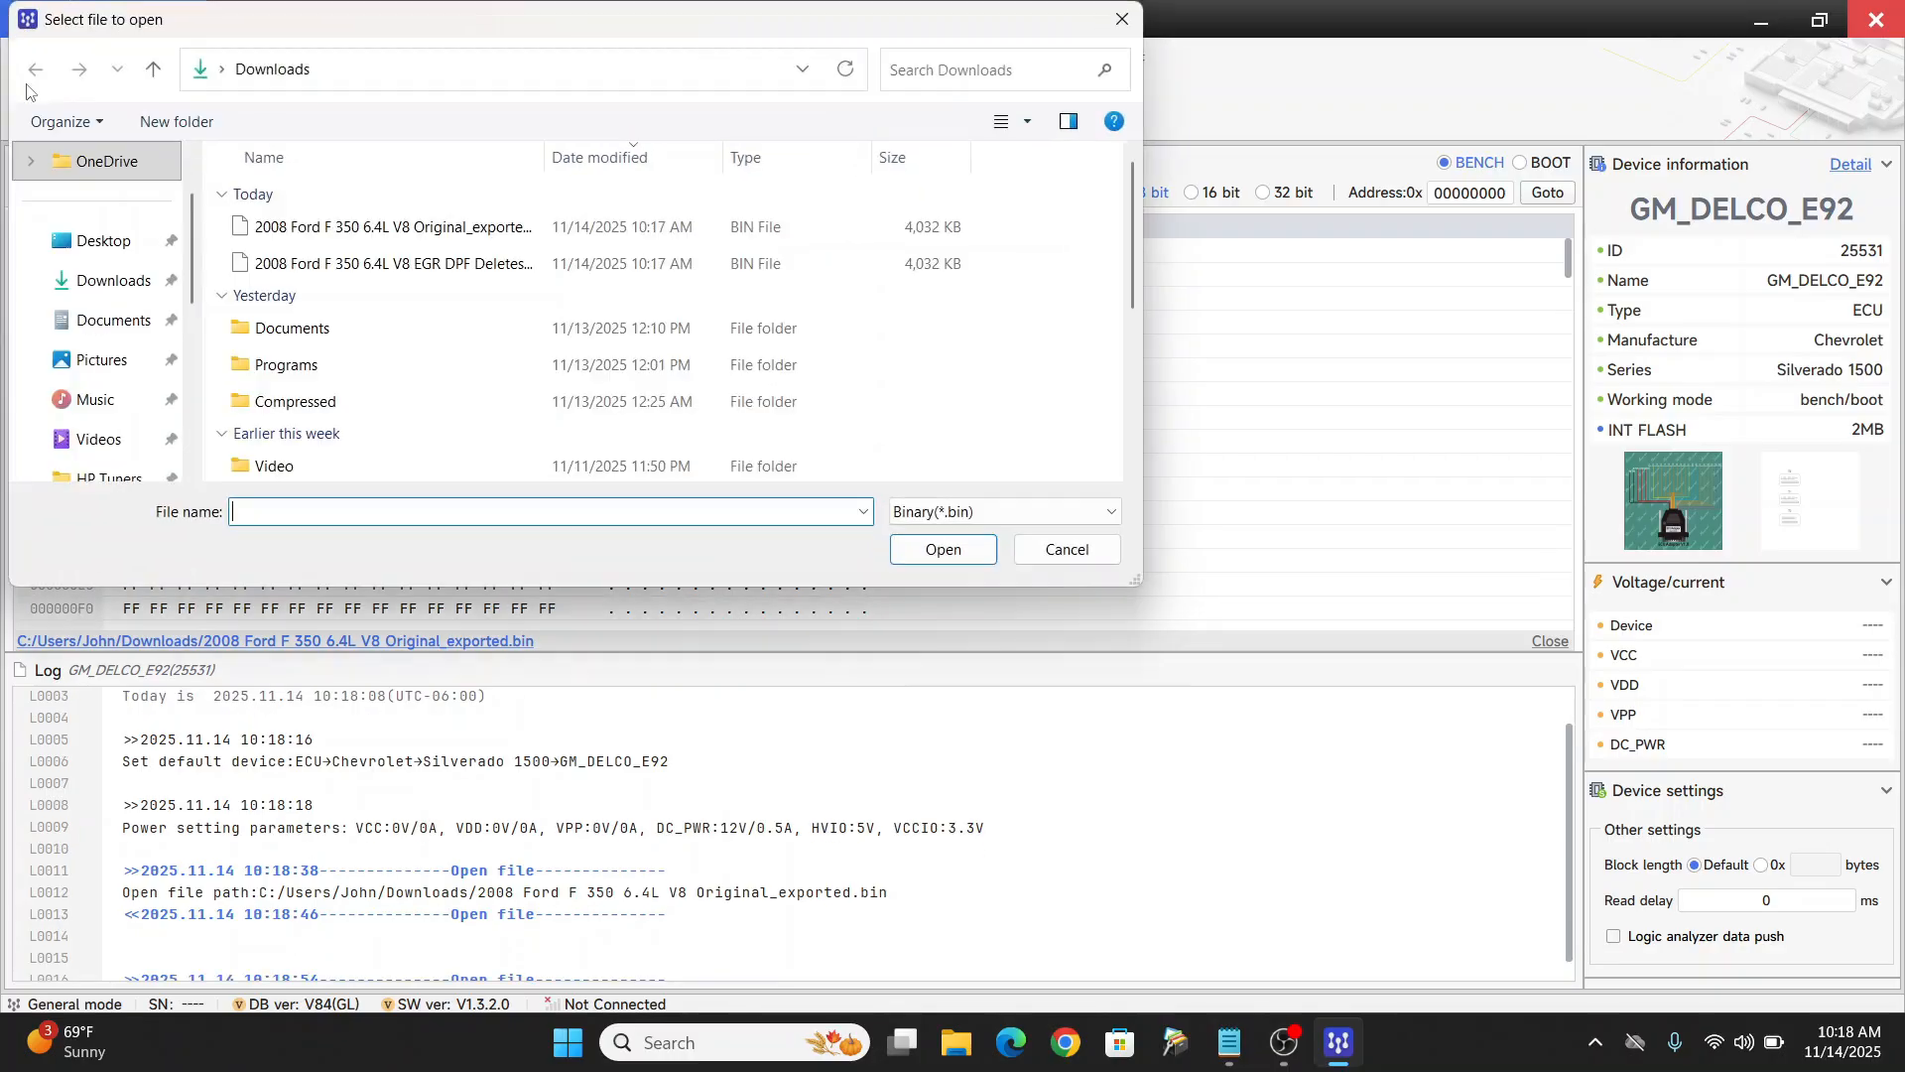
{"action": "left_click", "coordinate": [1067, 550]}
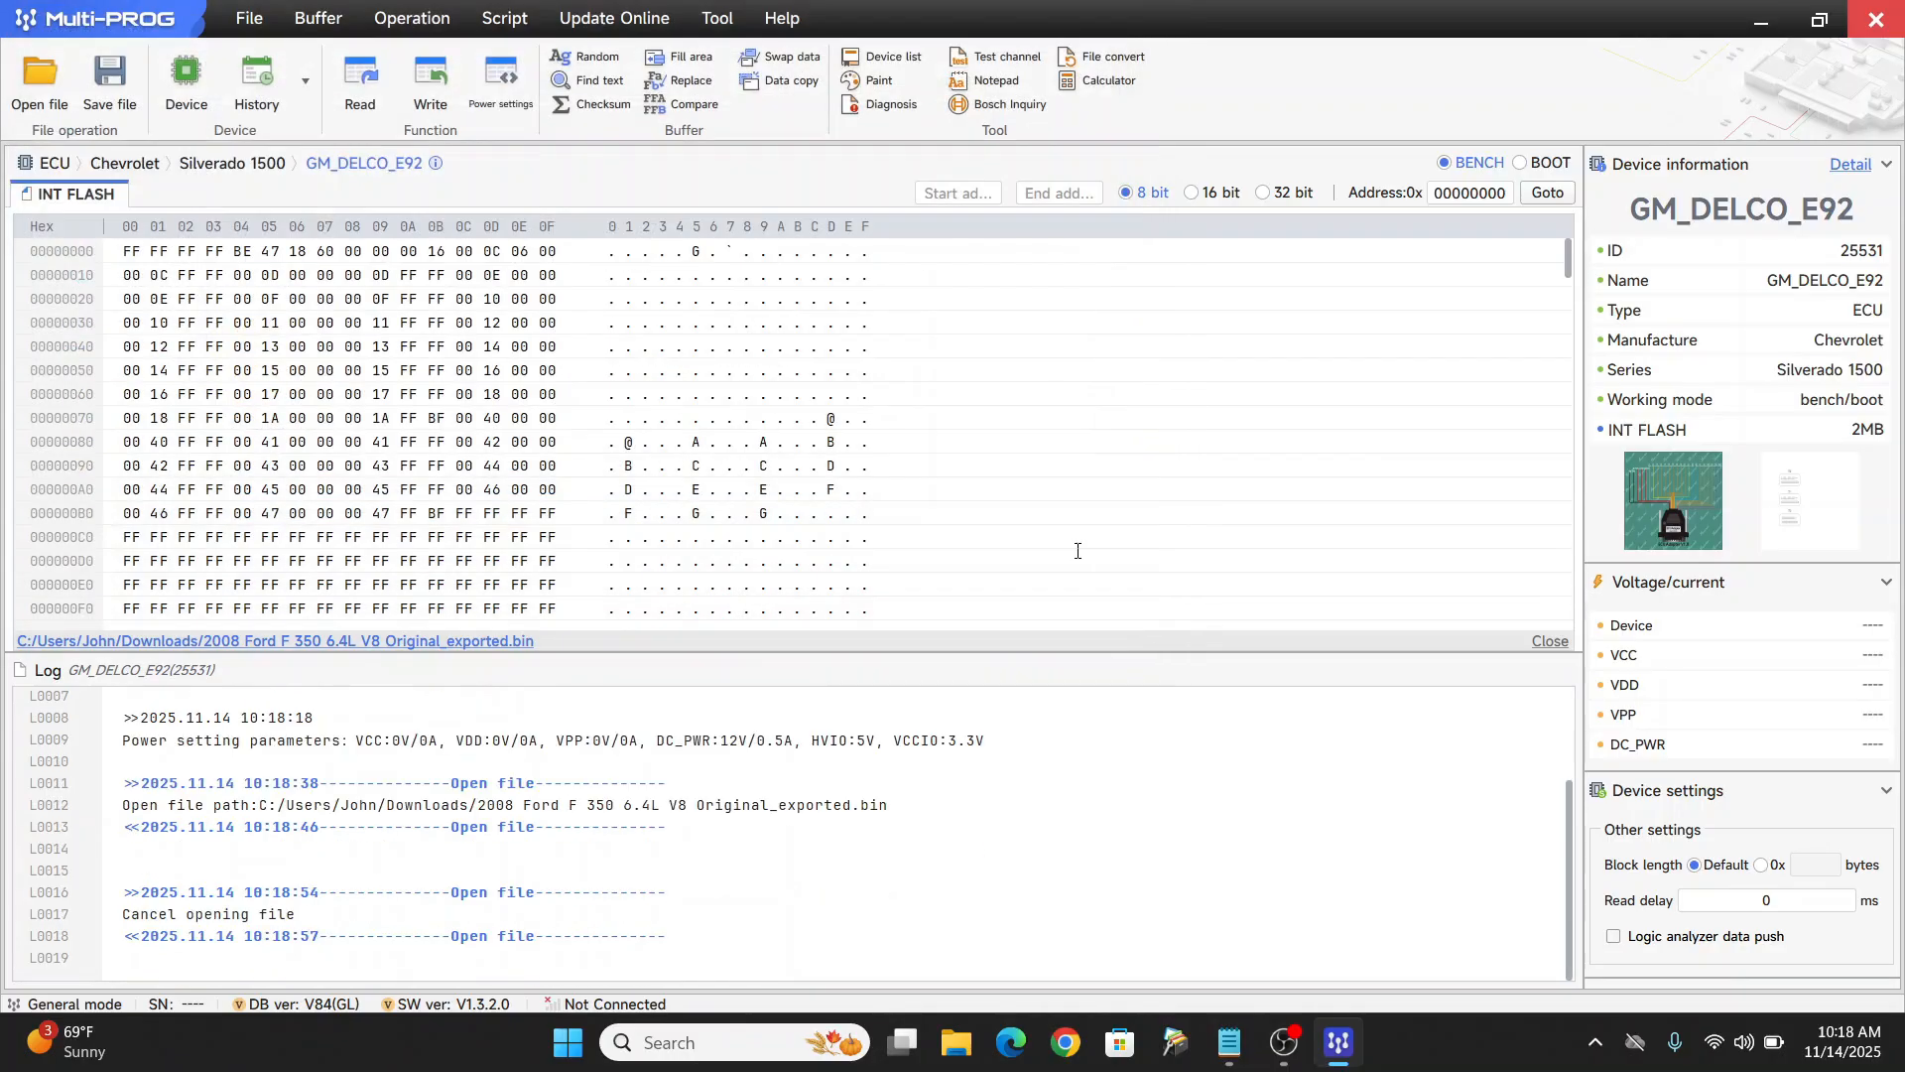
Step: Try comparing the loaded buffer with 2008 Ford F 350 6.4L V8 Original_exported.bin
{"action": "left_click", "coordinate": [694, 103]}
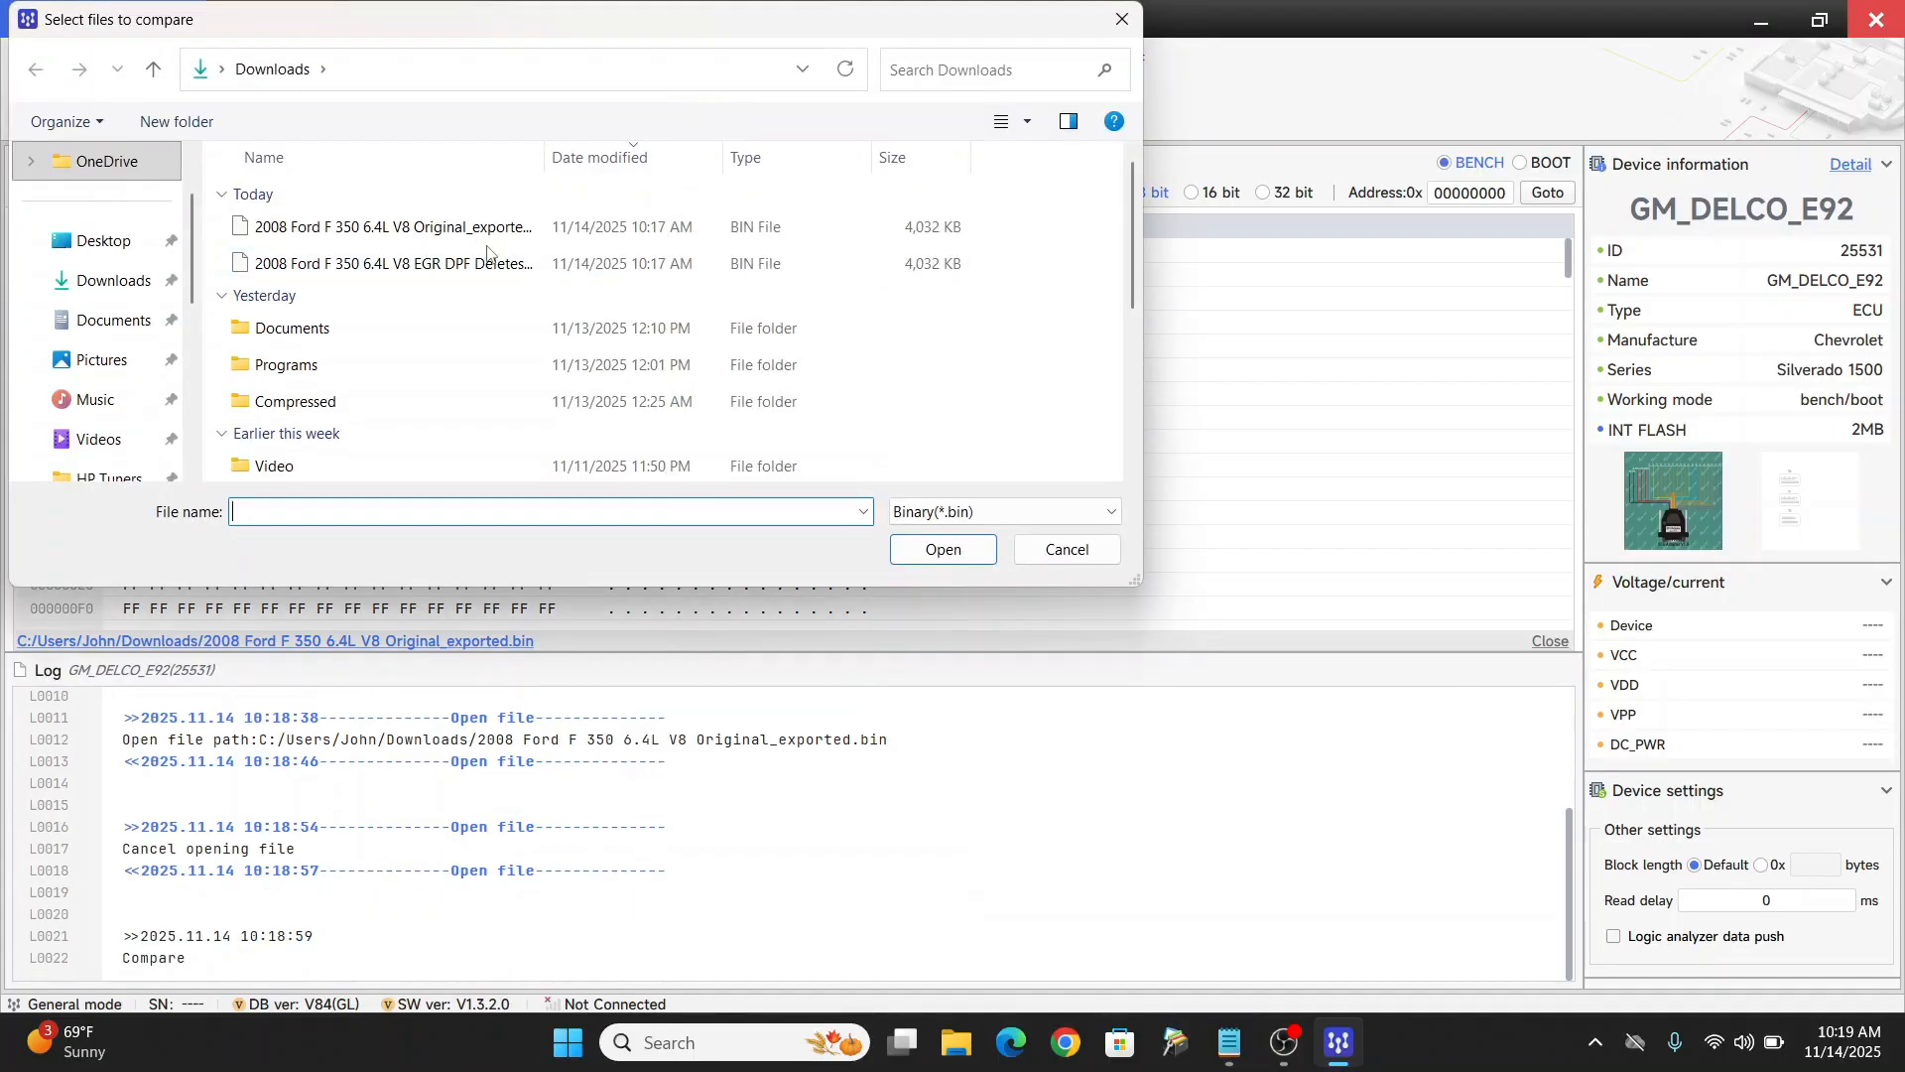
{"action": "left_click", "coordinate": [523, 231]}
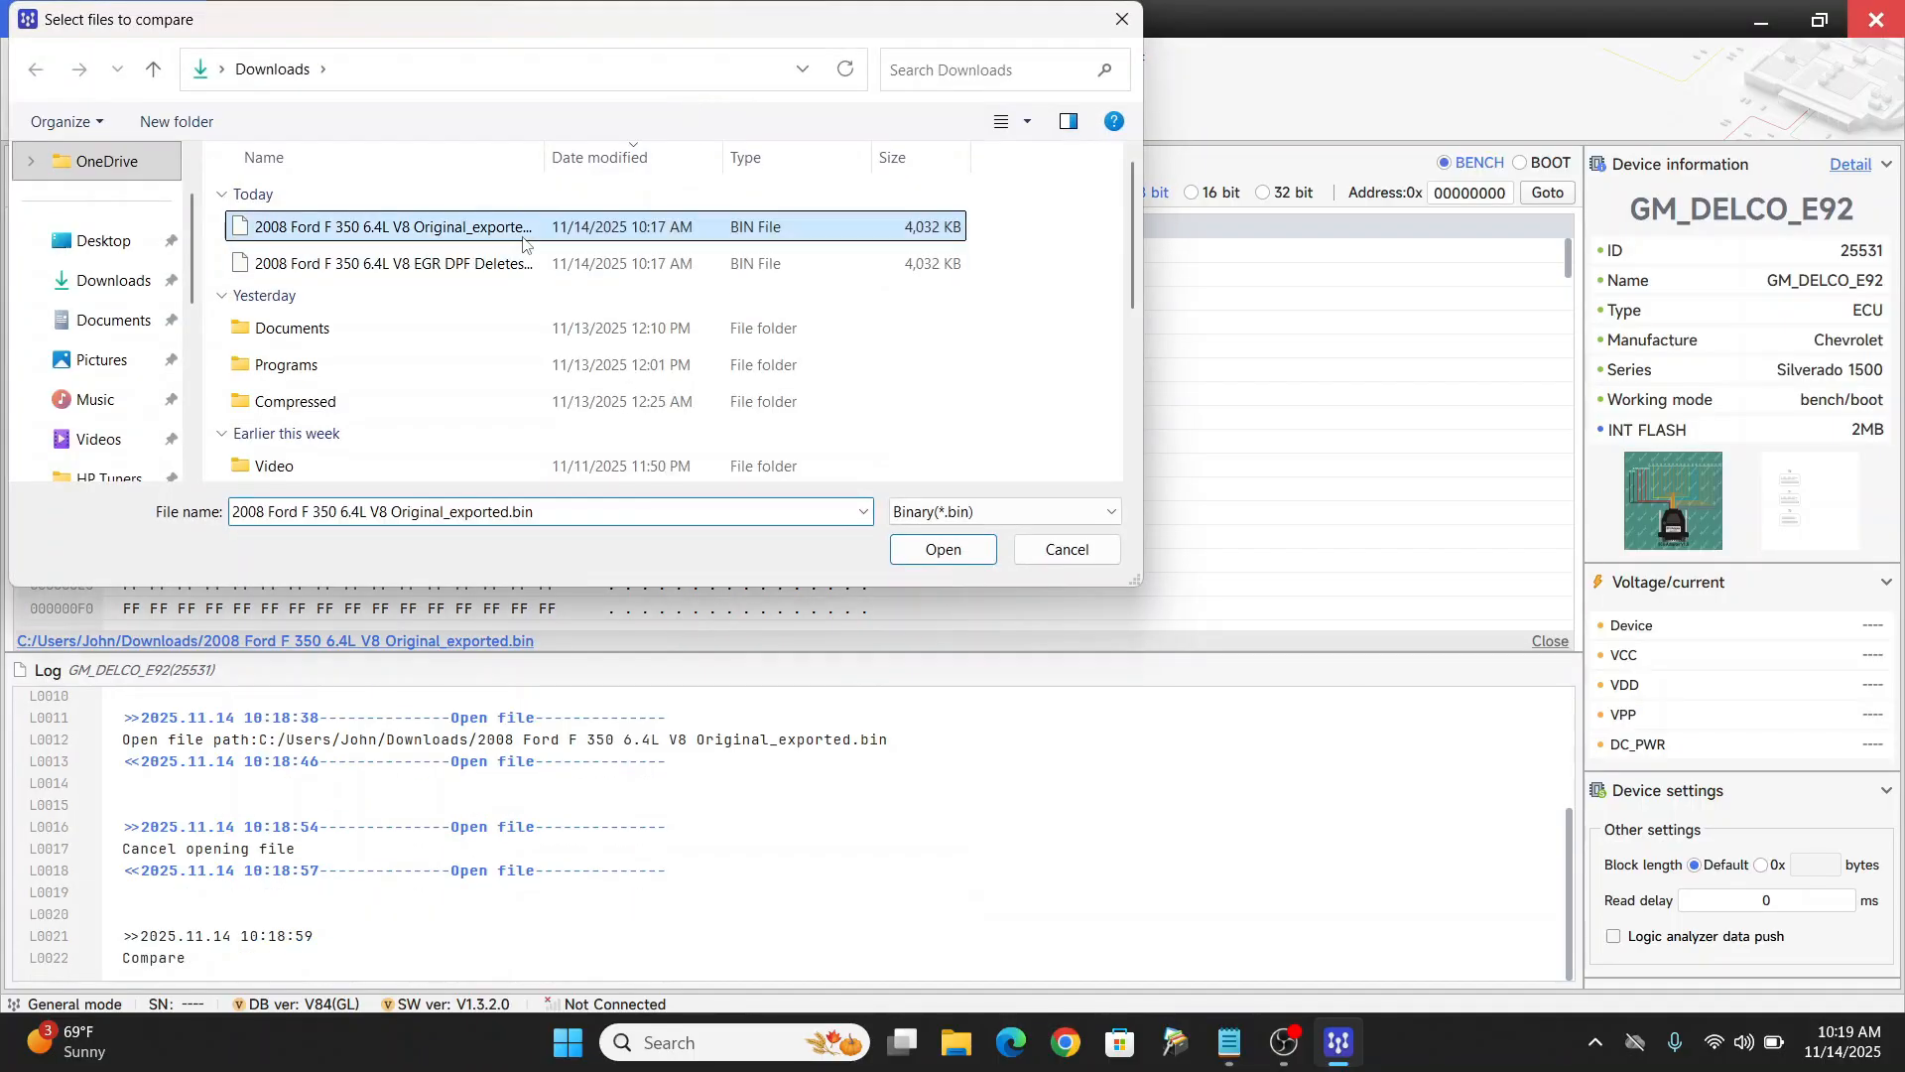
{"action": "left_click", "coordinate": [946, 554]}
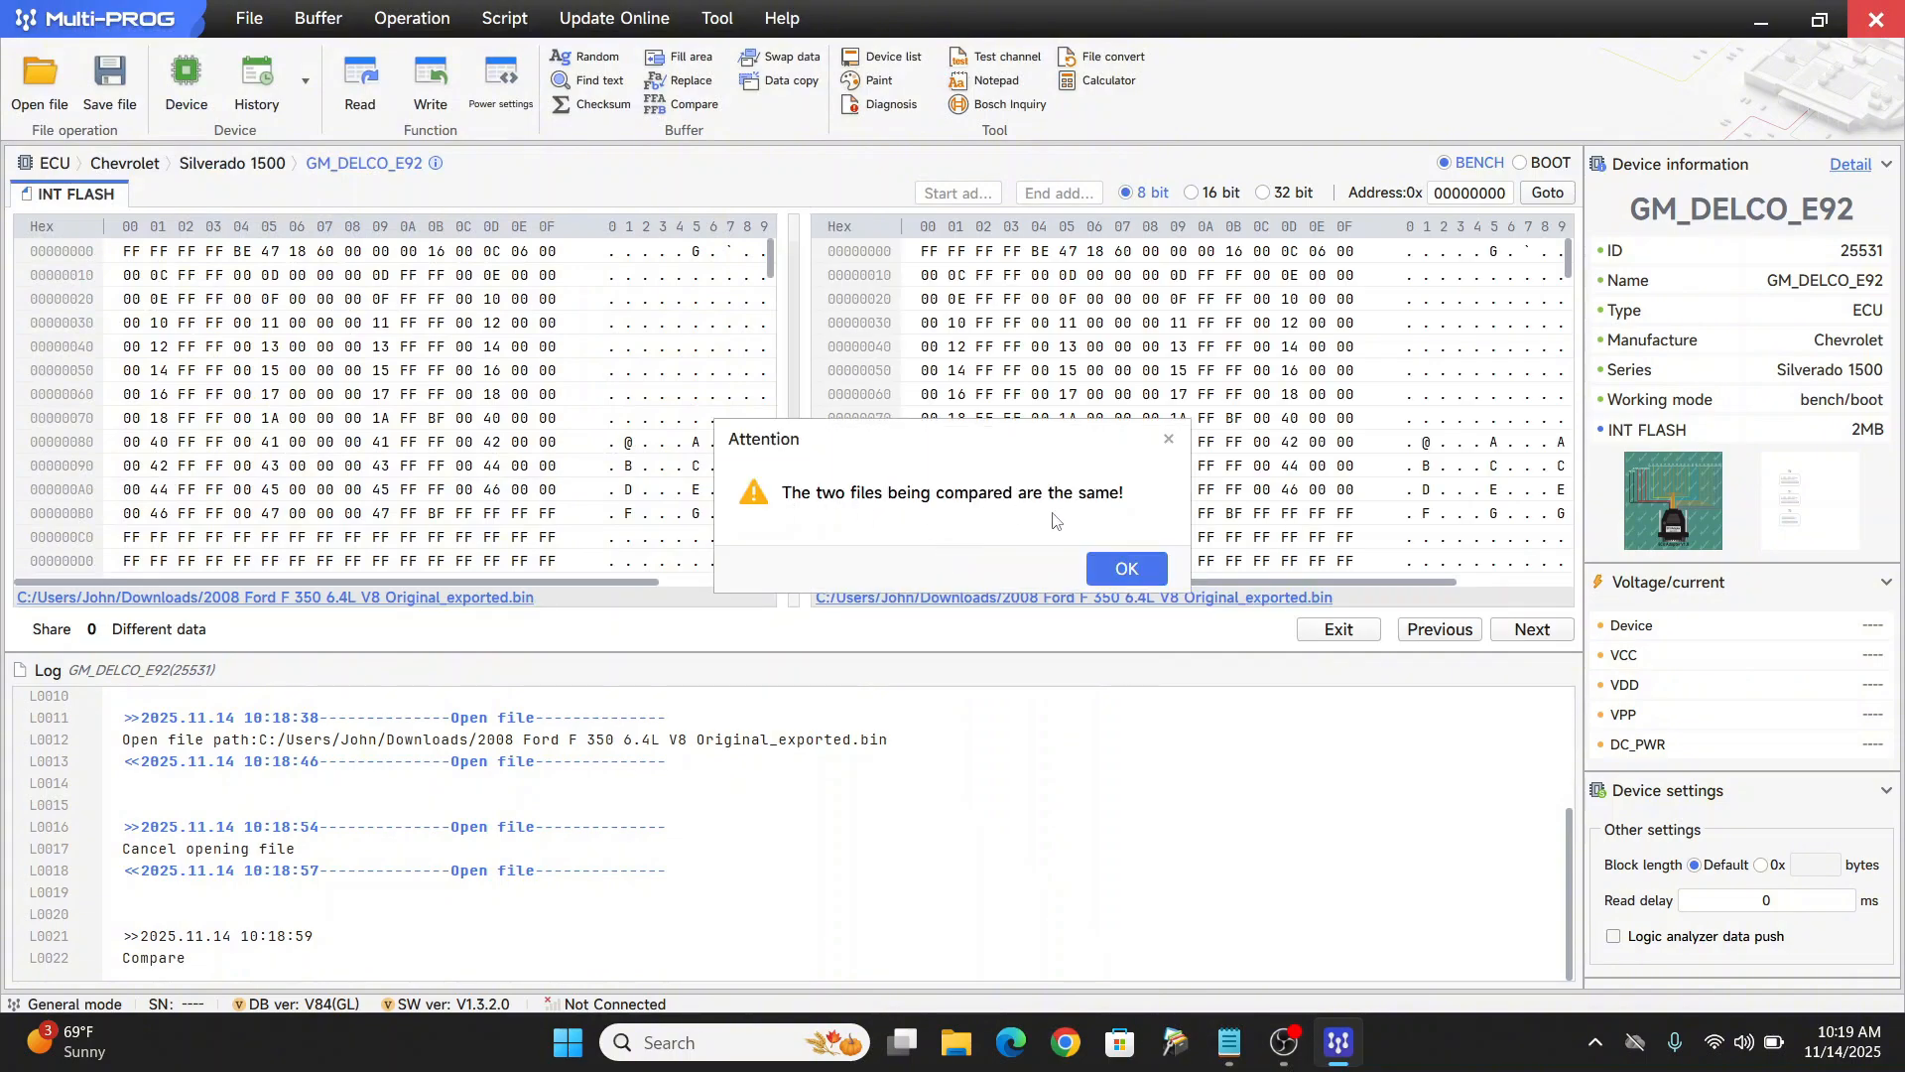
{"action": "left_click", "coordinate": [1135, 576]}
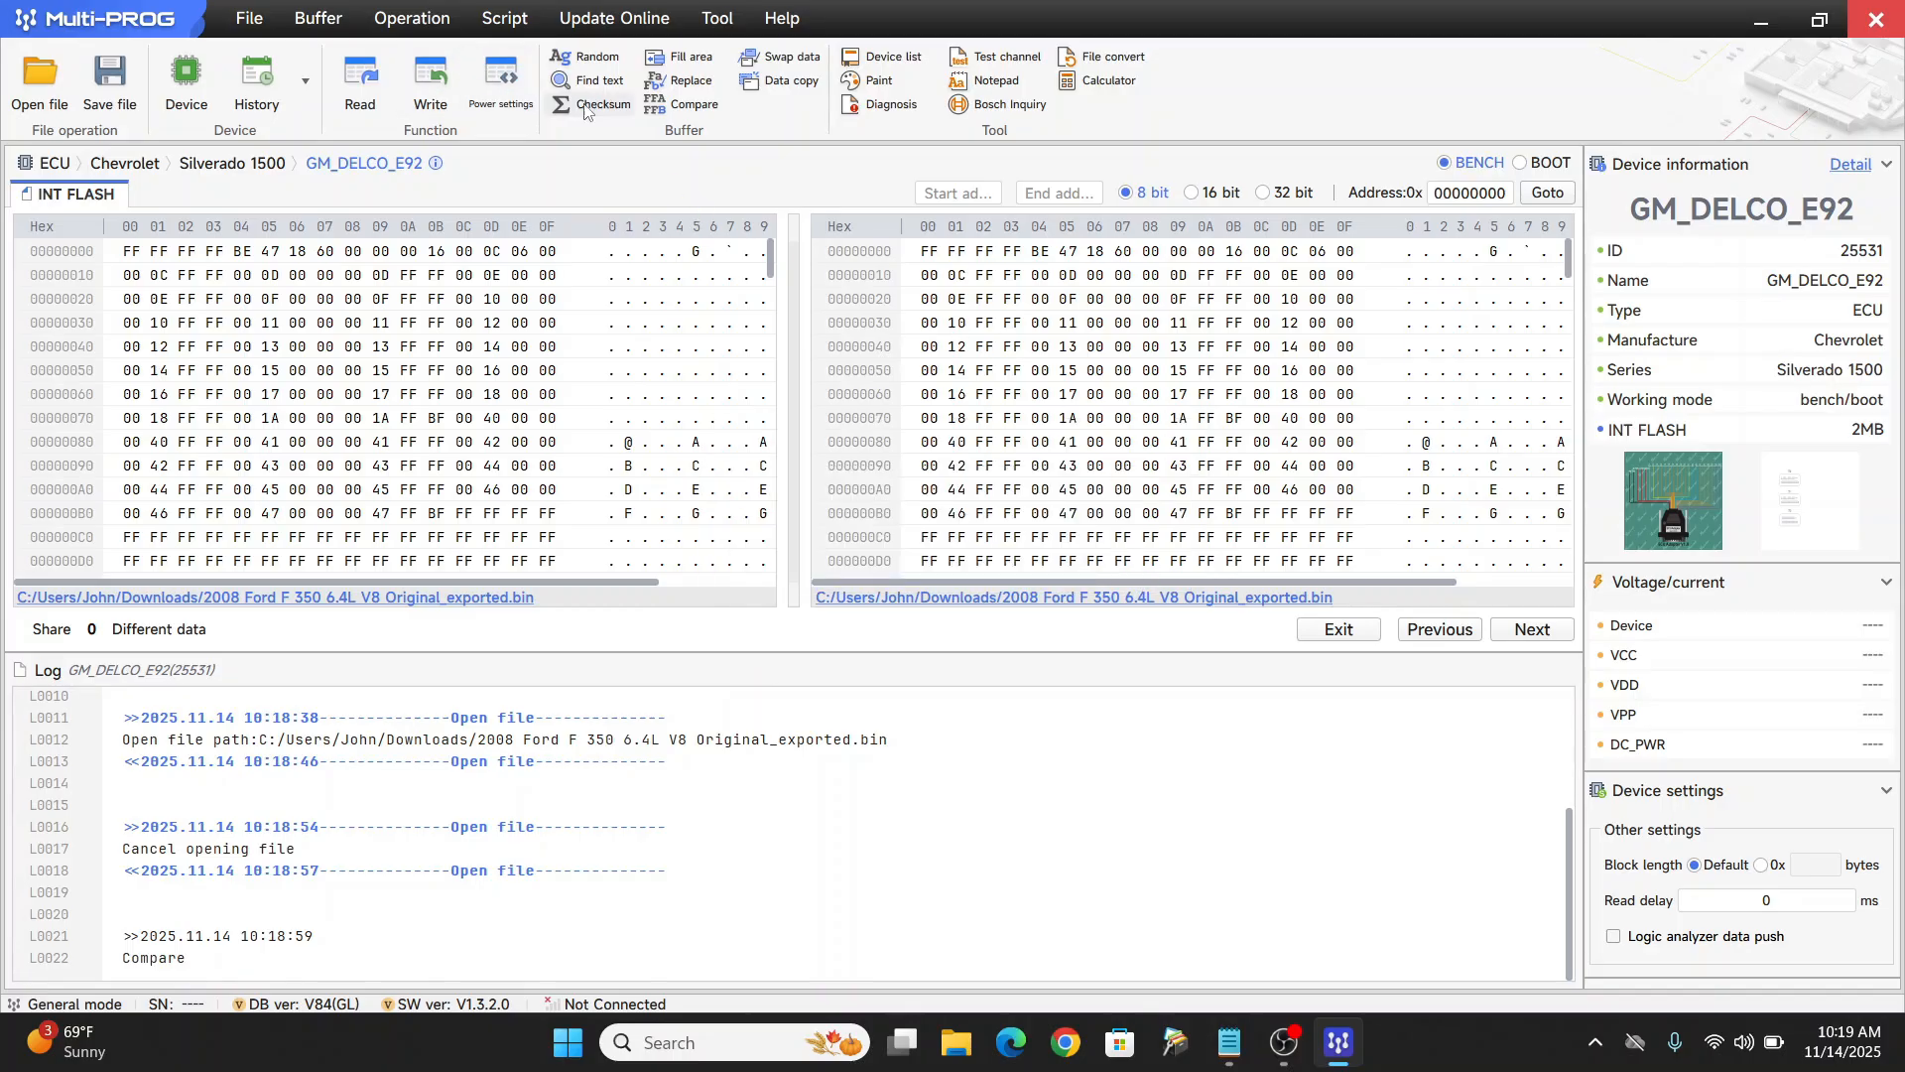
Step: Compare the original with 2008 Ford F 350 6.4L V8 EGR DPF Deletes_exported.bin, review the differing bytes, and close the comparison and Multi-PROG
{"action": "left_click", "coordinate": [703, 119]}
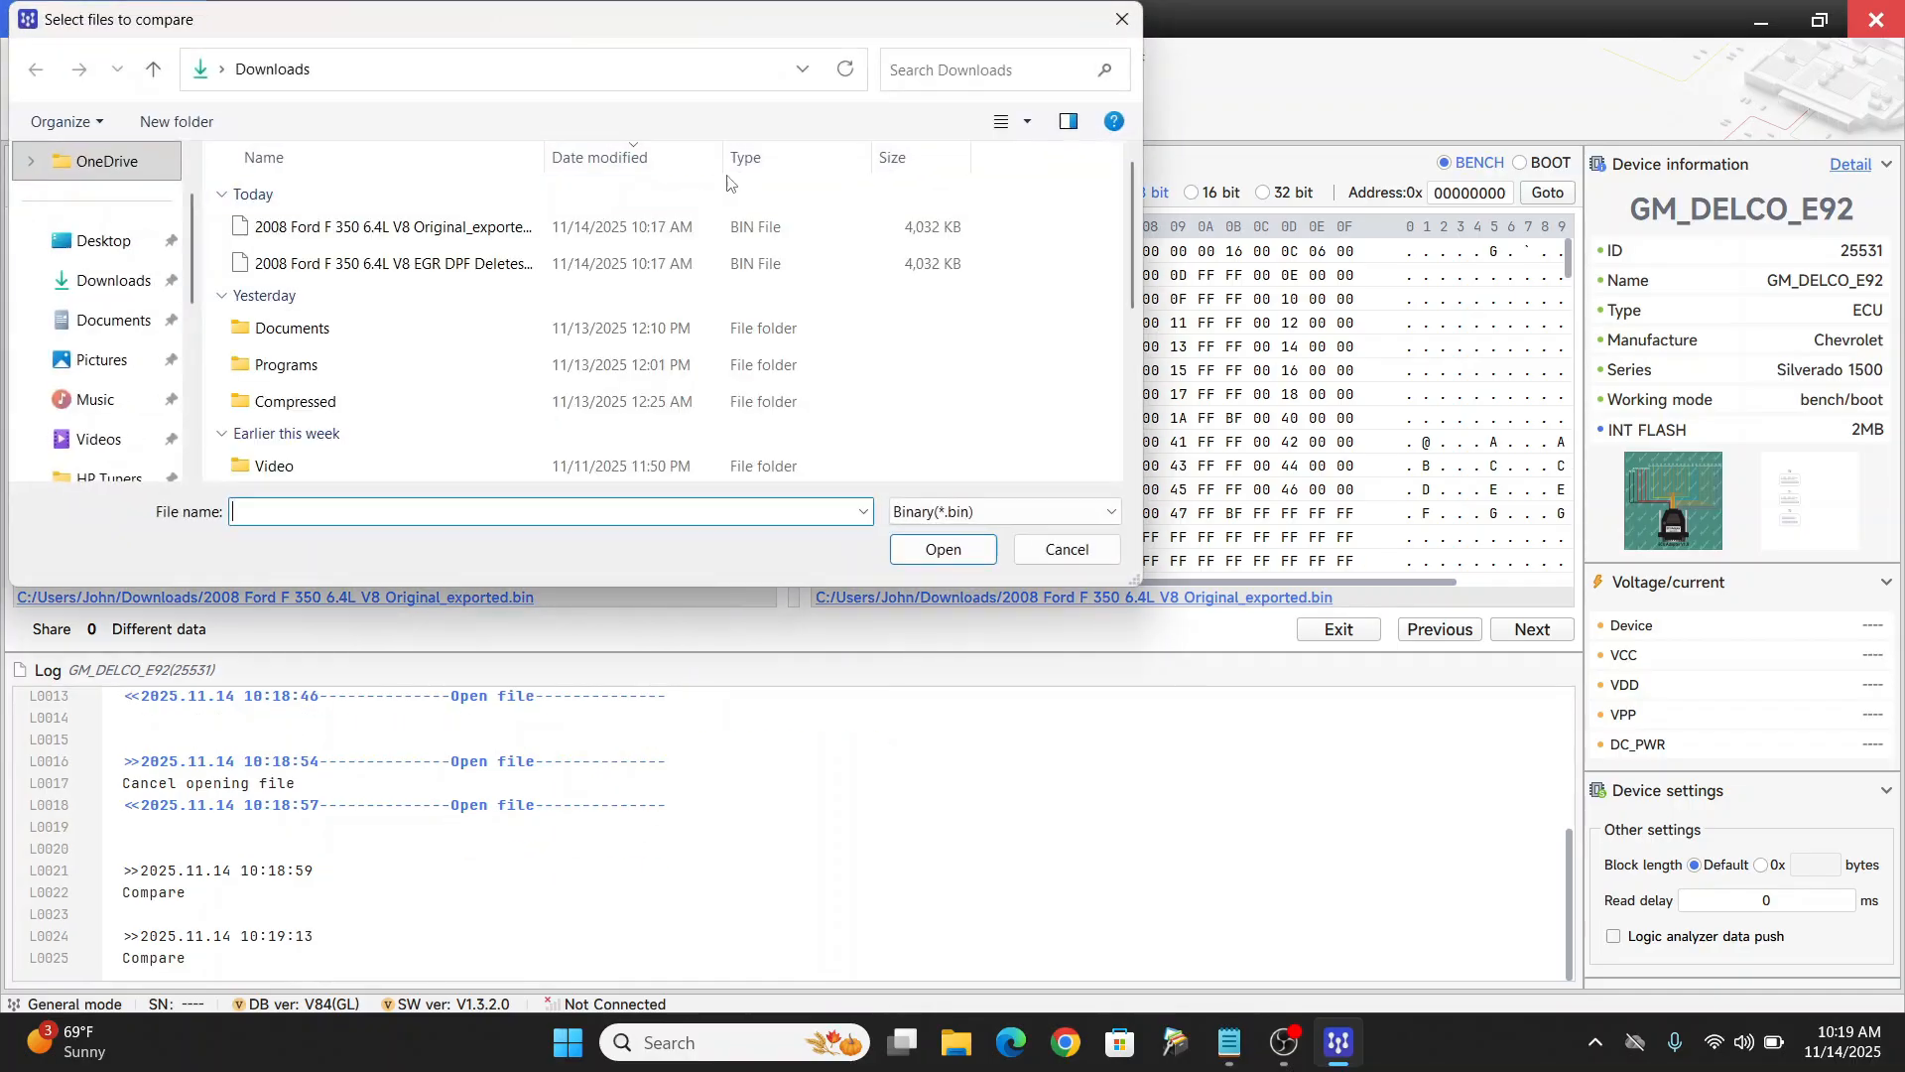
{"action": "left_click", "coordinate": [562, 264]}
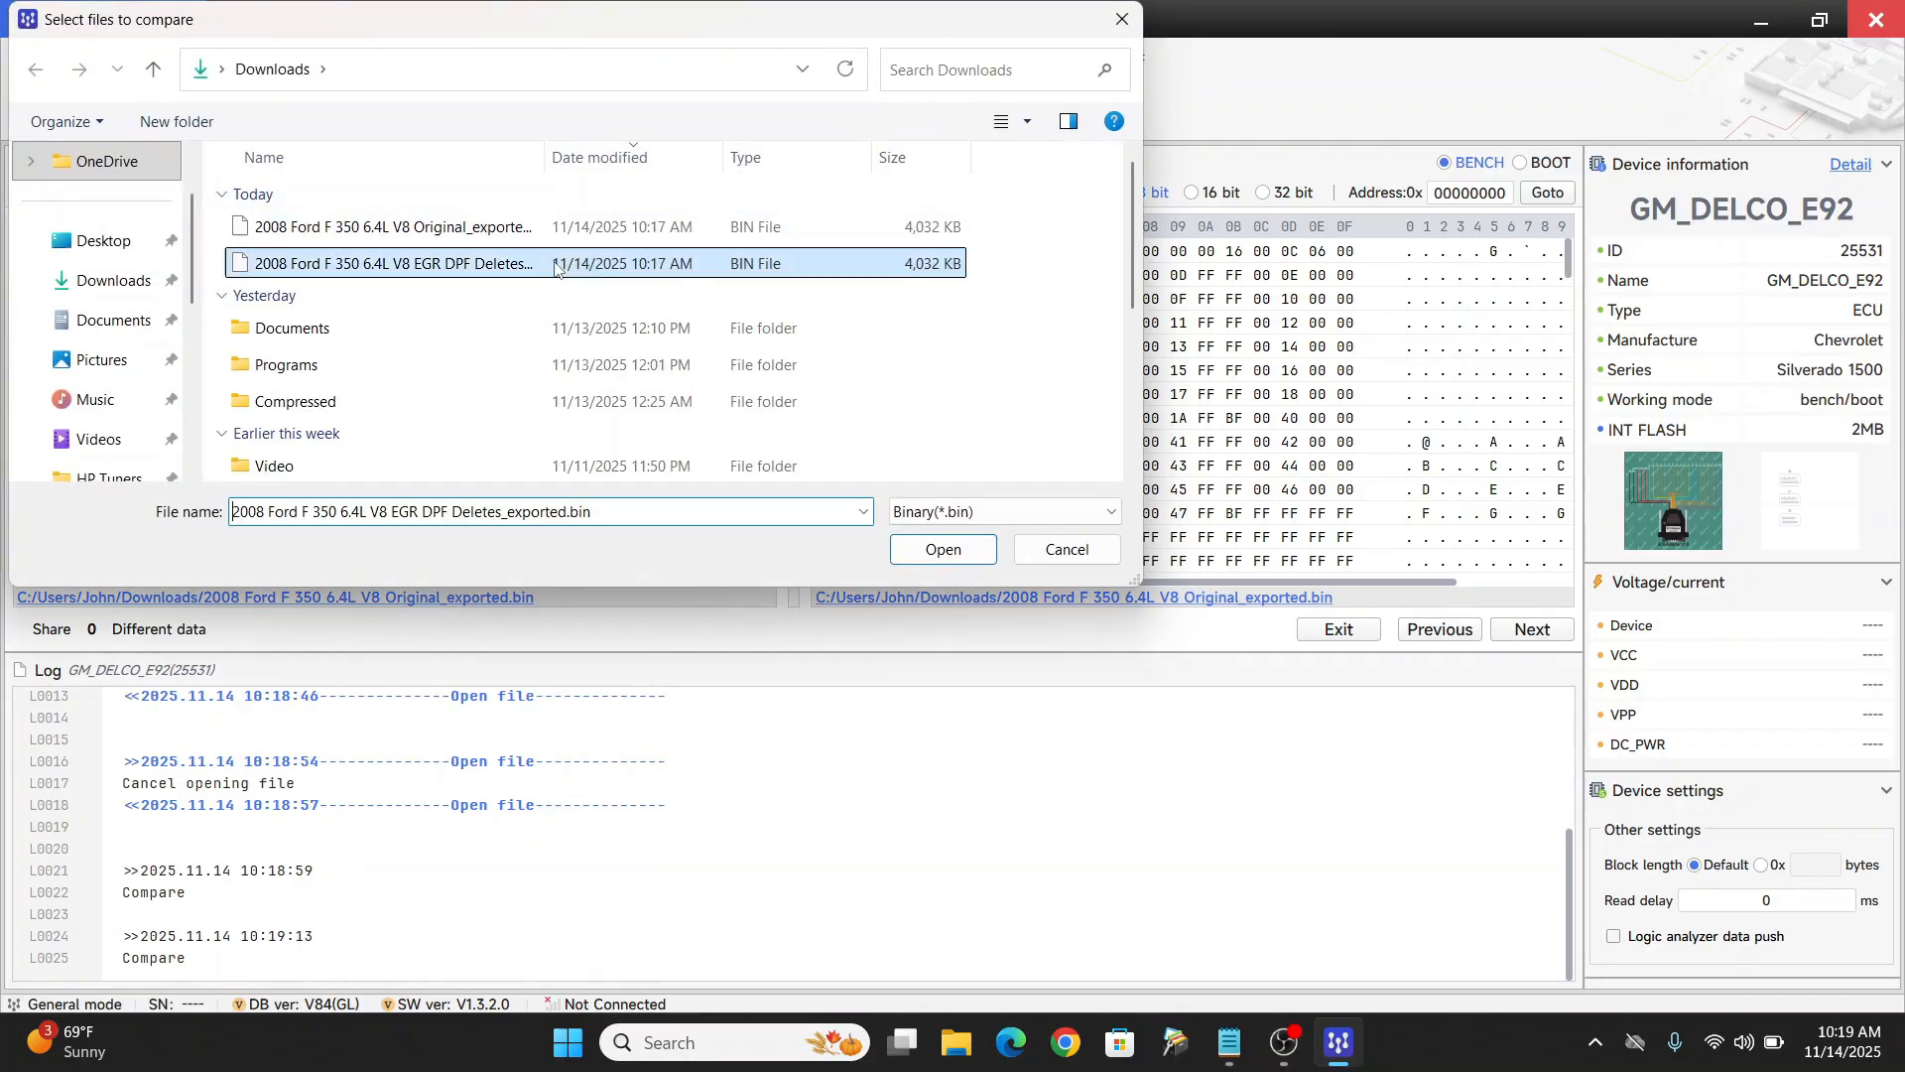
{"action": "left_click", "coordinate": [958, 563]}
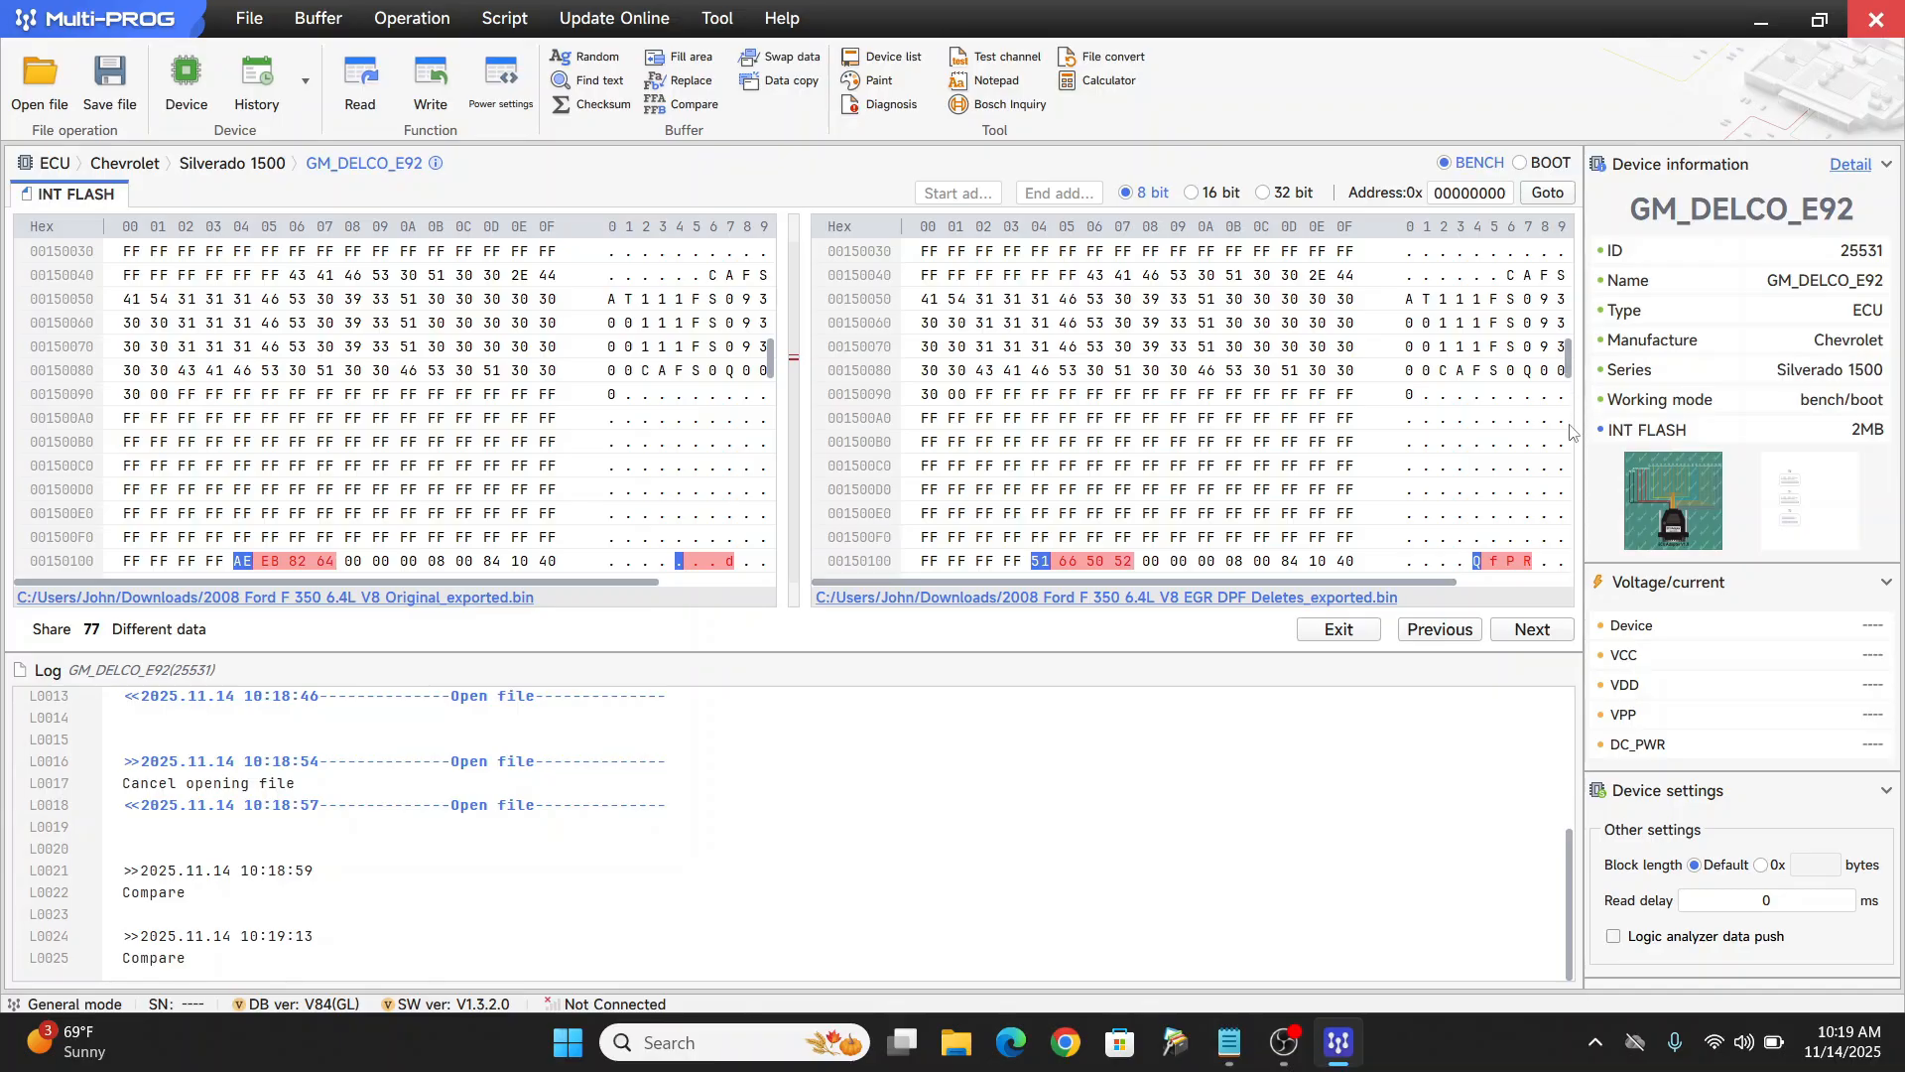
{"action": "scroll", "coordinate": [1571, 432], "scroll_direction": "down", "scroll_amount": 12}
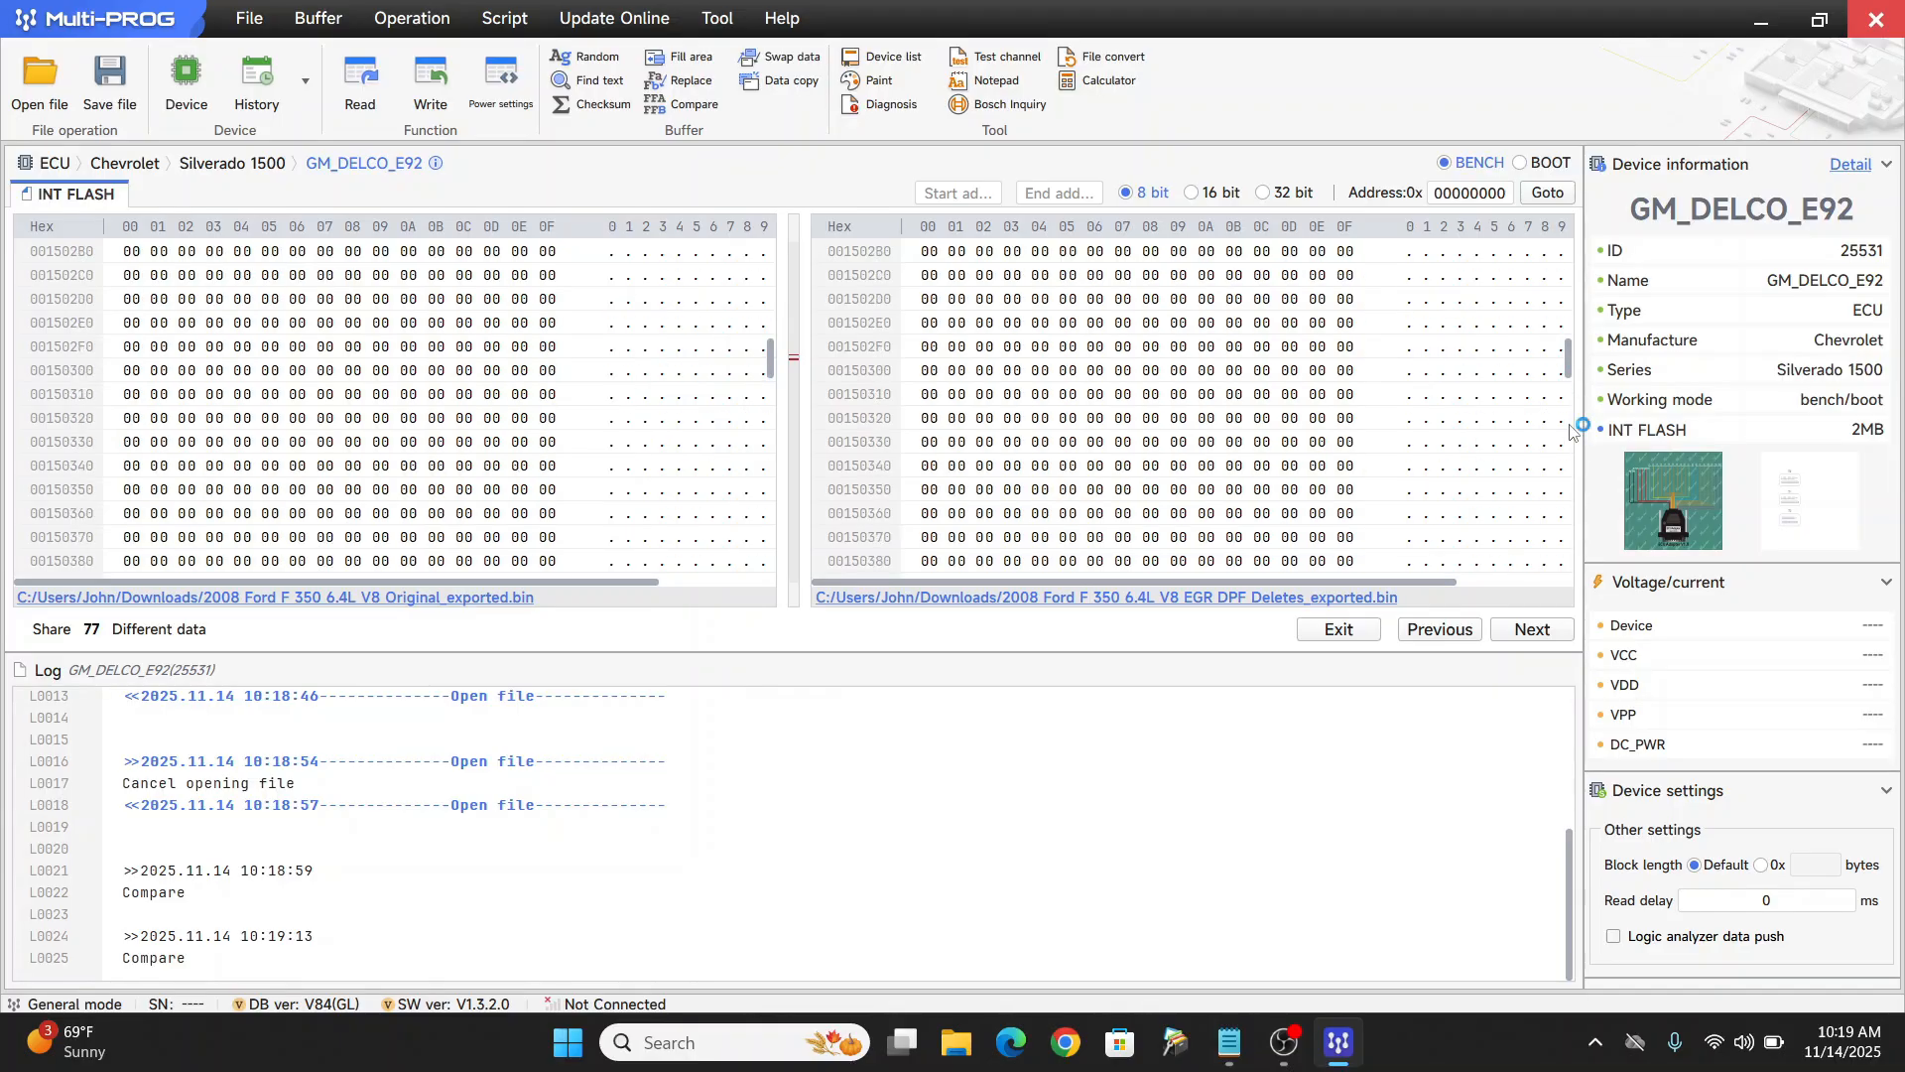
{"action": "scroll", "coordinate": [1571, 432], "scroll_direction": "down", "scroll_amount": 20}
{"action": "left_click", "coordinate": [1337, 632]}
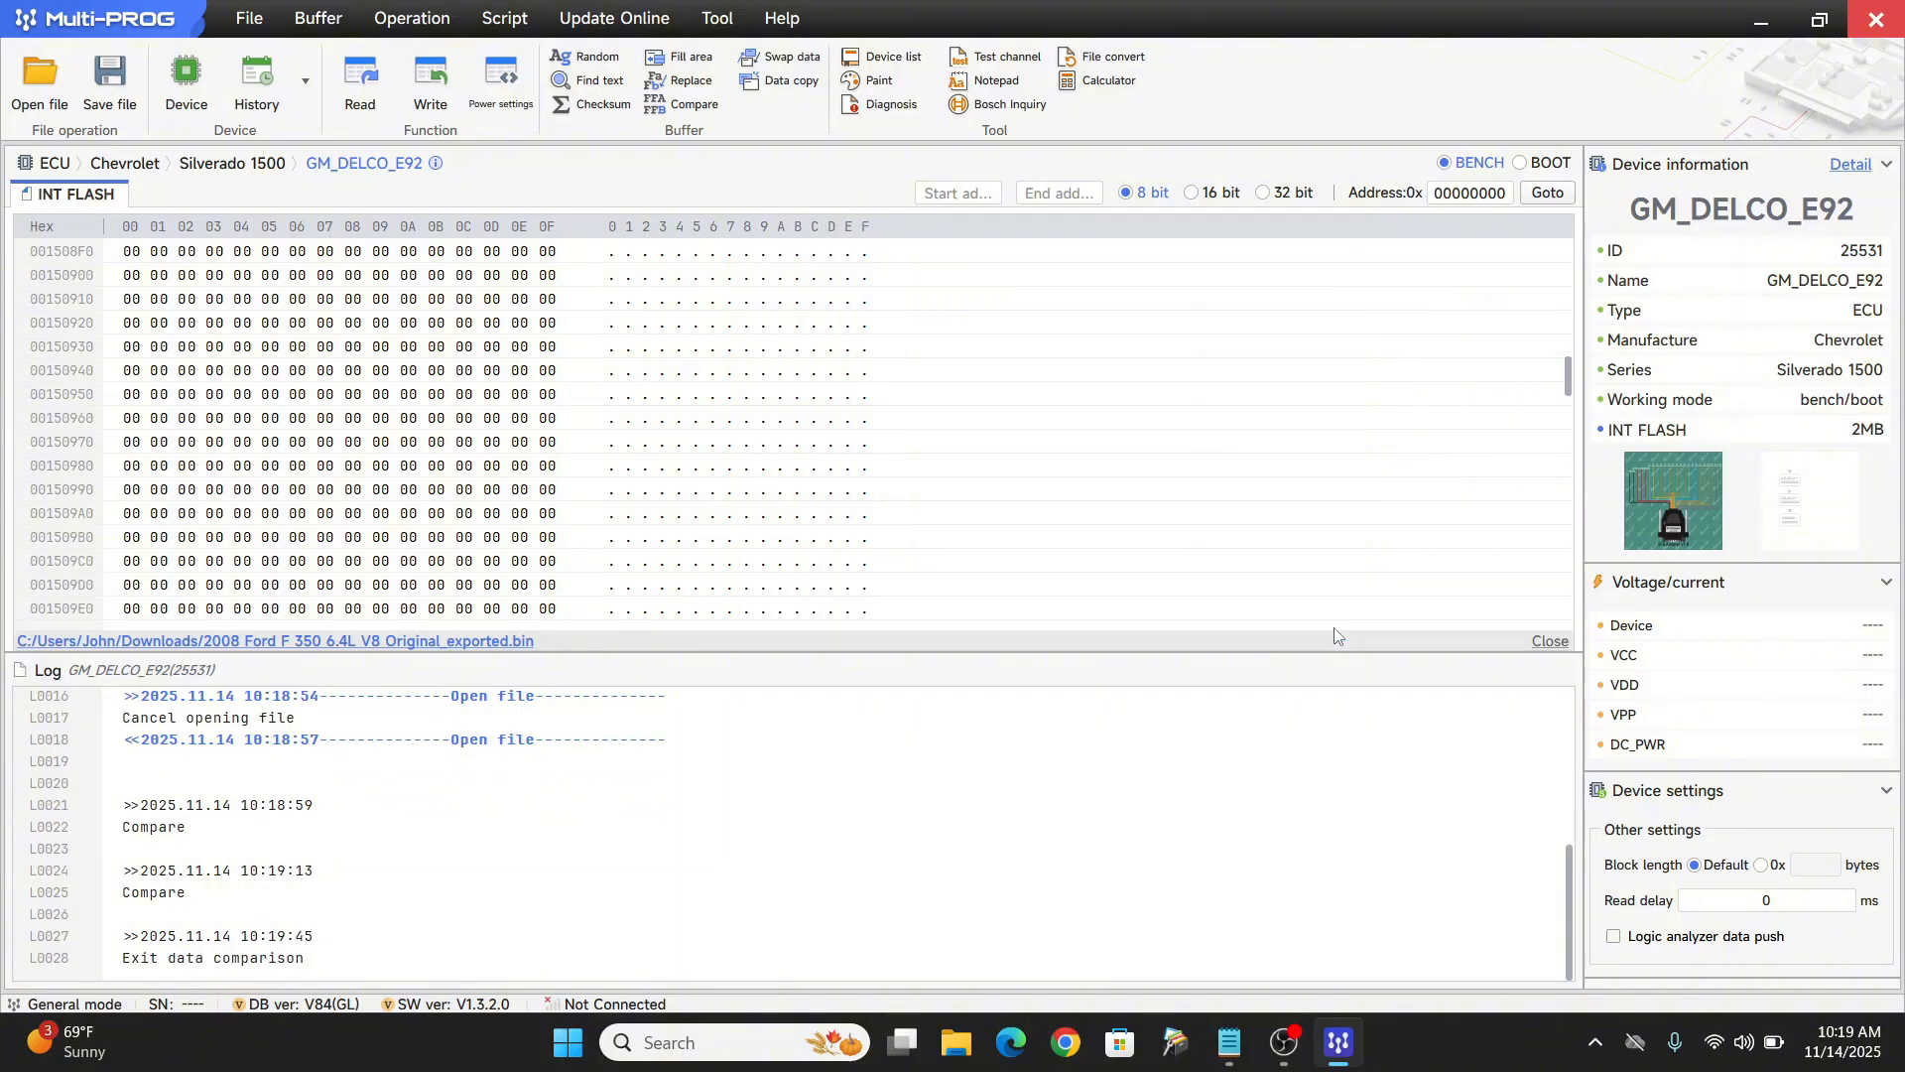
{"action": "left_click", "coordinate": [1888, 22]}
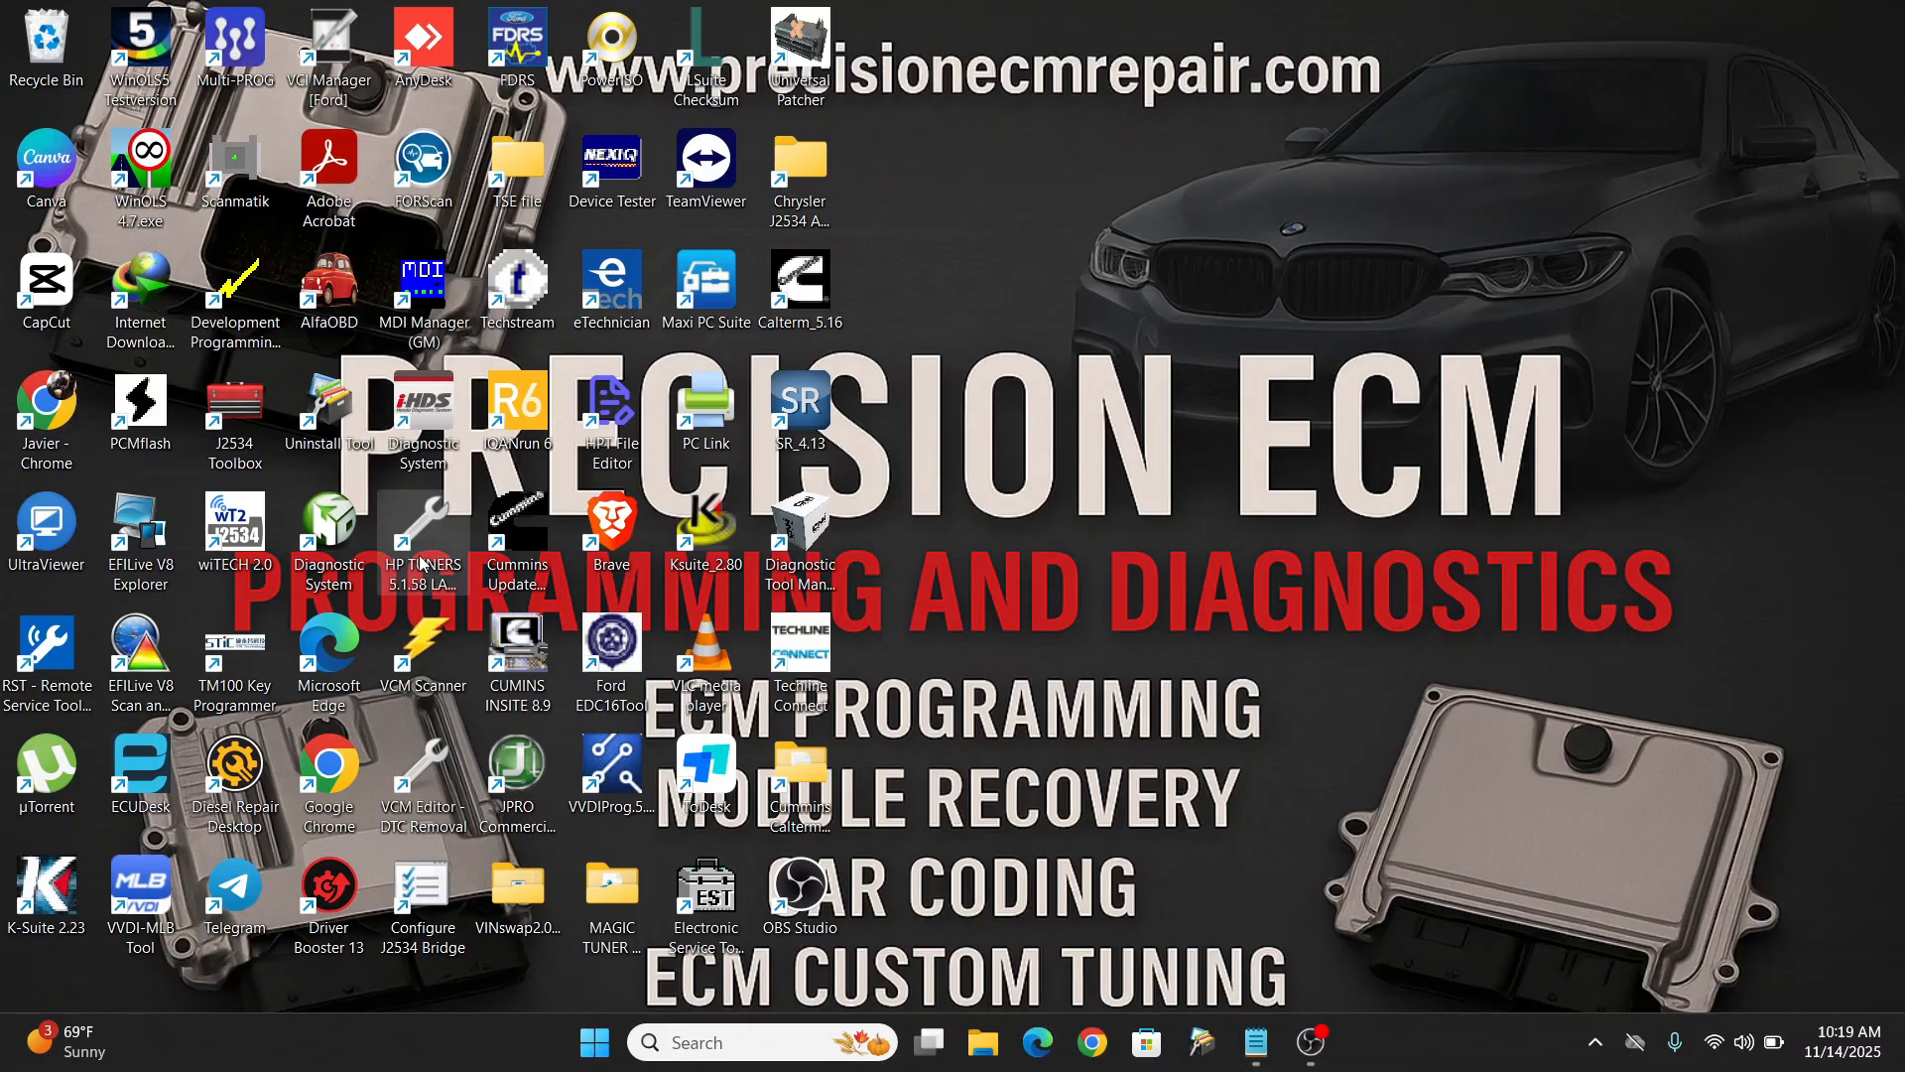
Step: Launch HP Tuners VCM Editor 5.1.58 and find the EGR codes starting at P0401 in the engine diagnostics DTC list
{"action": "double_click", "coordinate": [421, 541]}
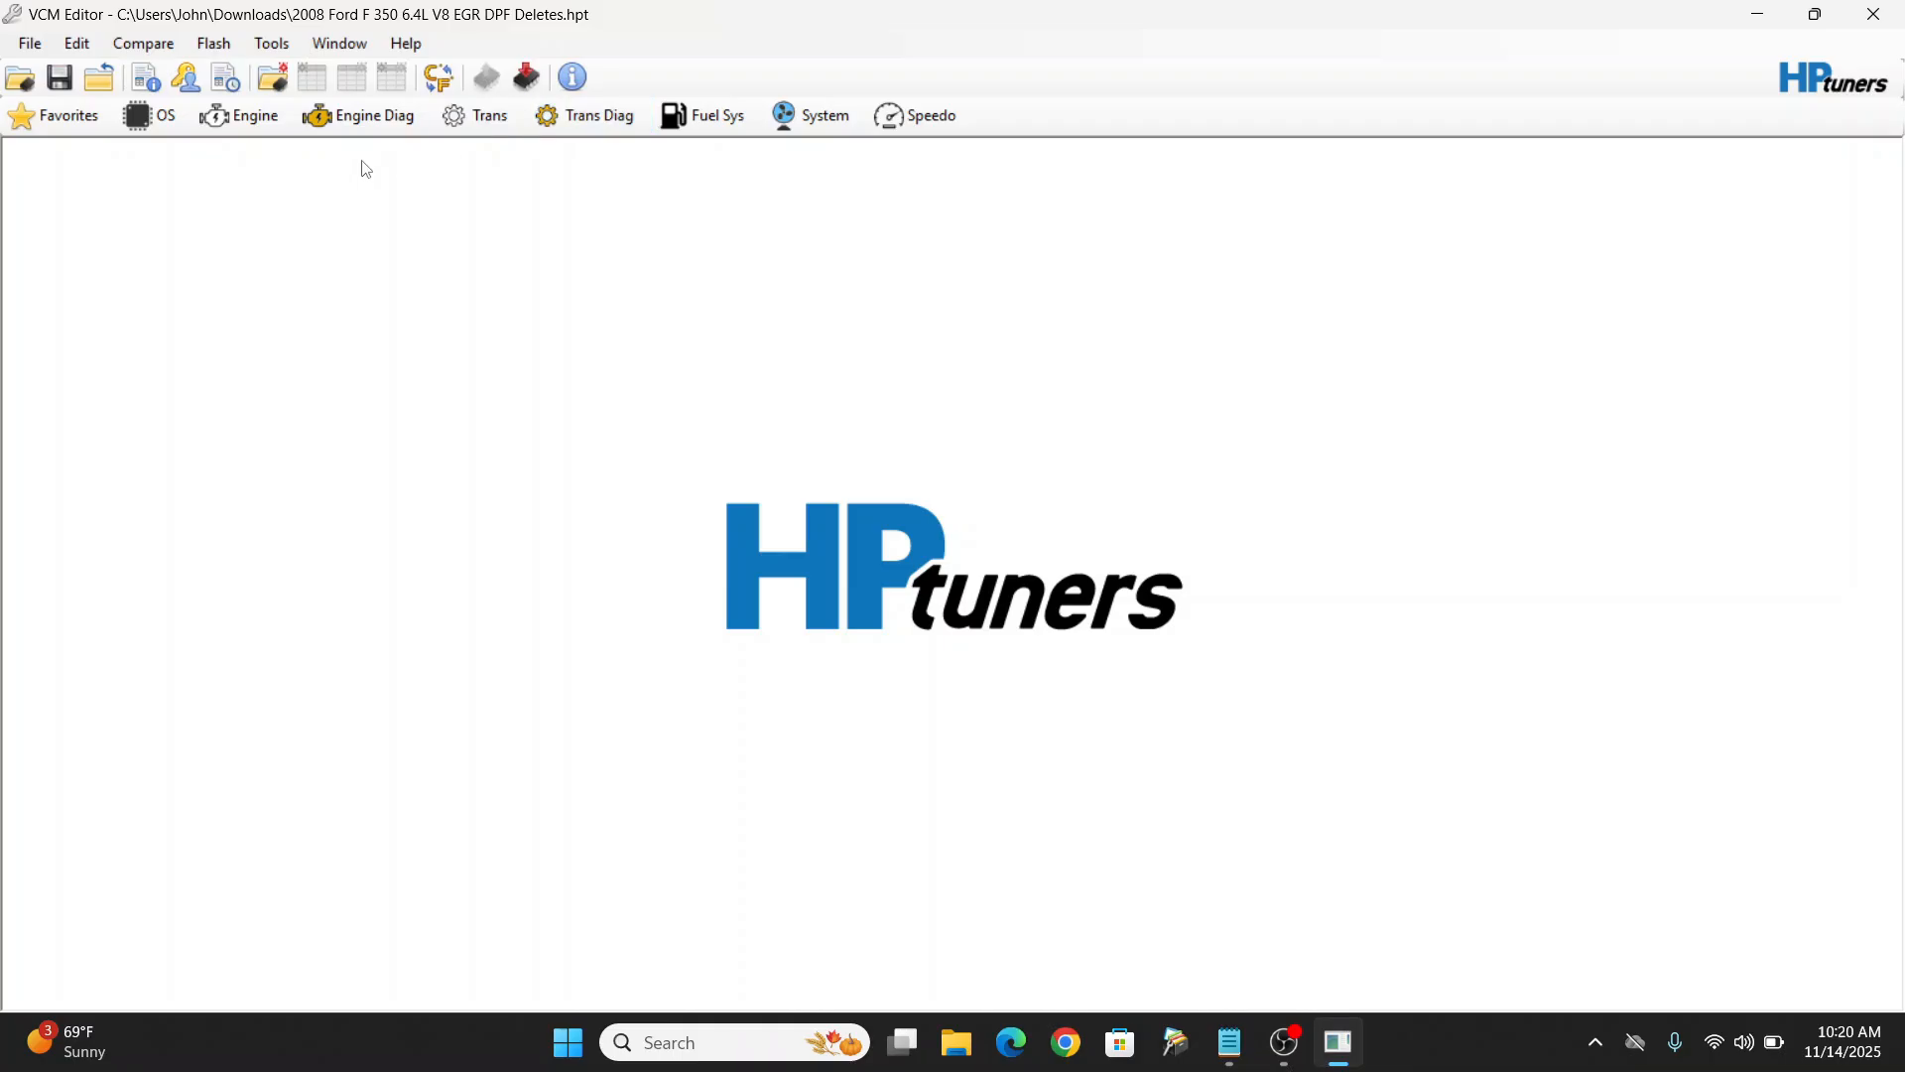
{"action": "left_click", "coordinate": [374, 117]}
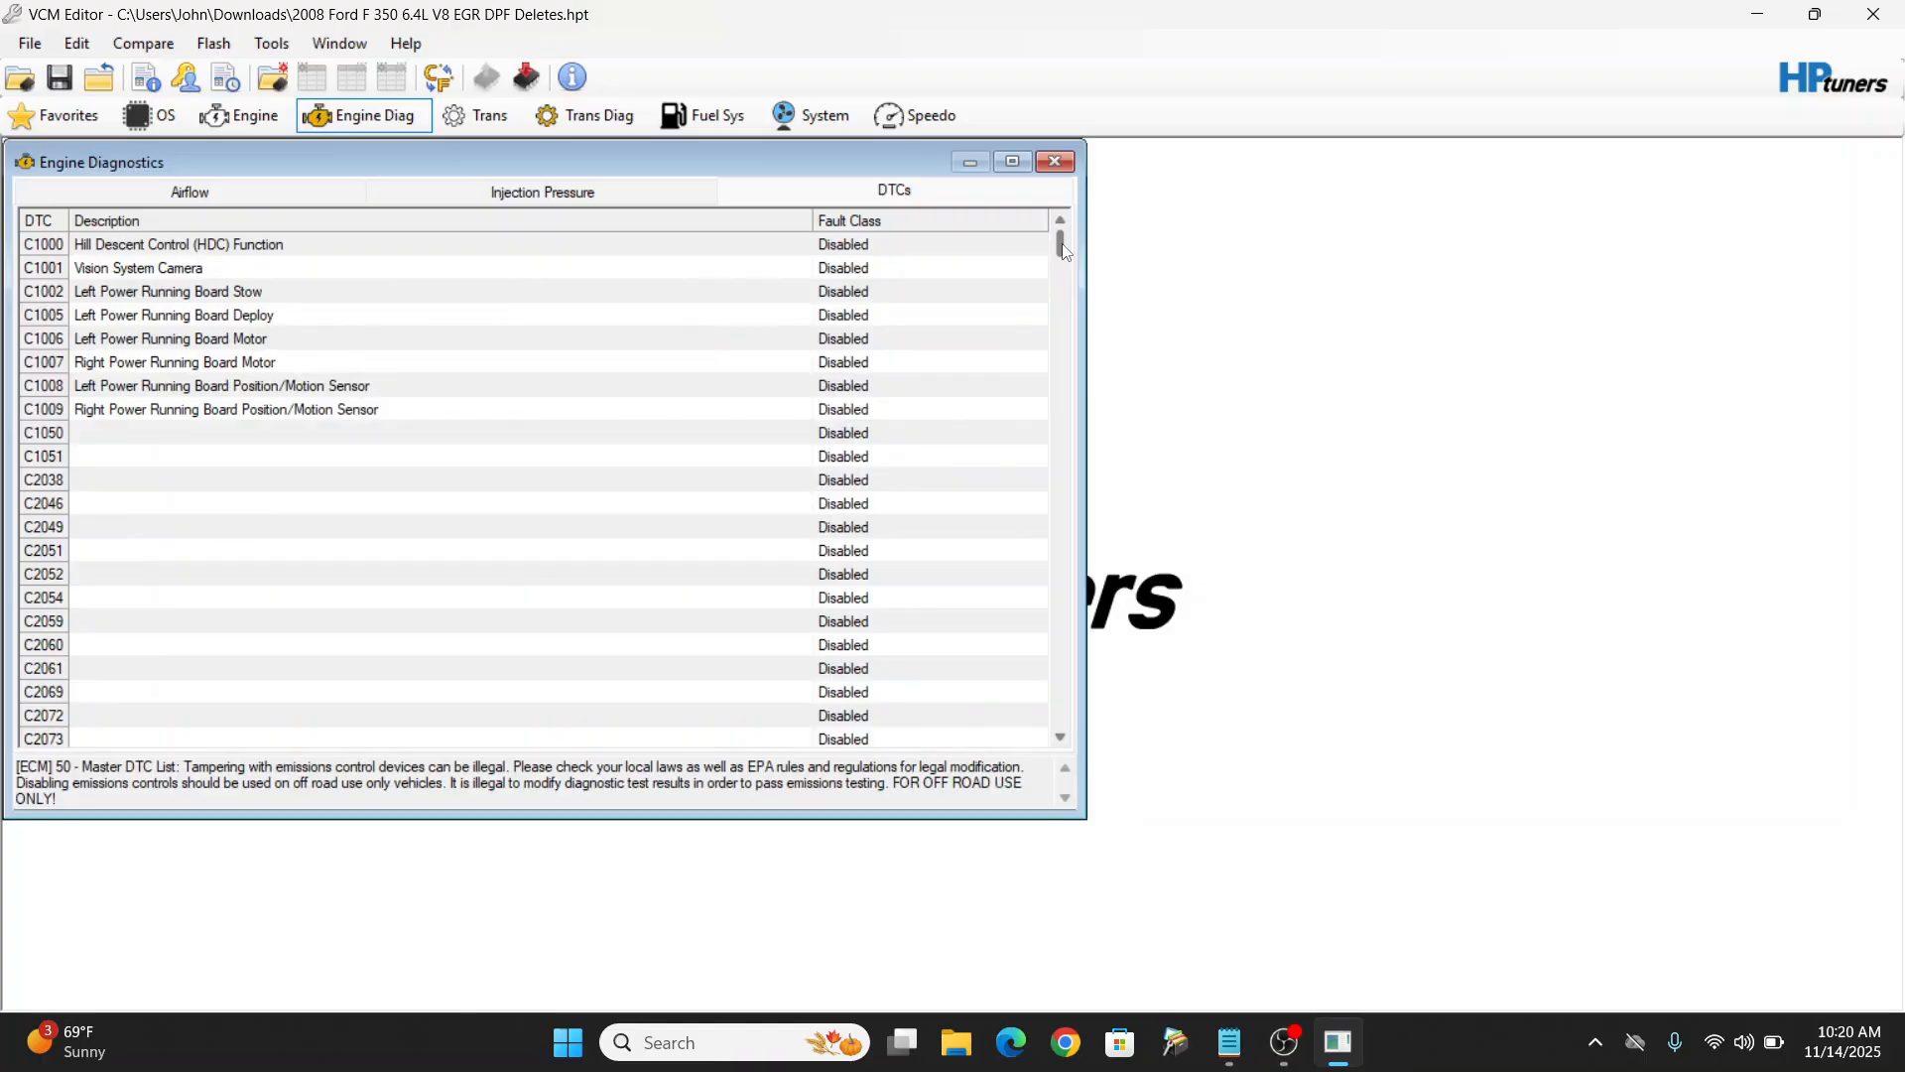
{"action": "left_click_drag", "start_coordinate": [1063, 251], "coordinate": [1070, 443]}
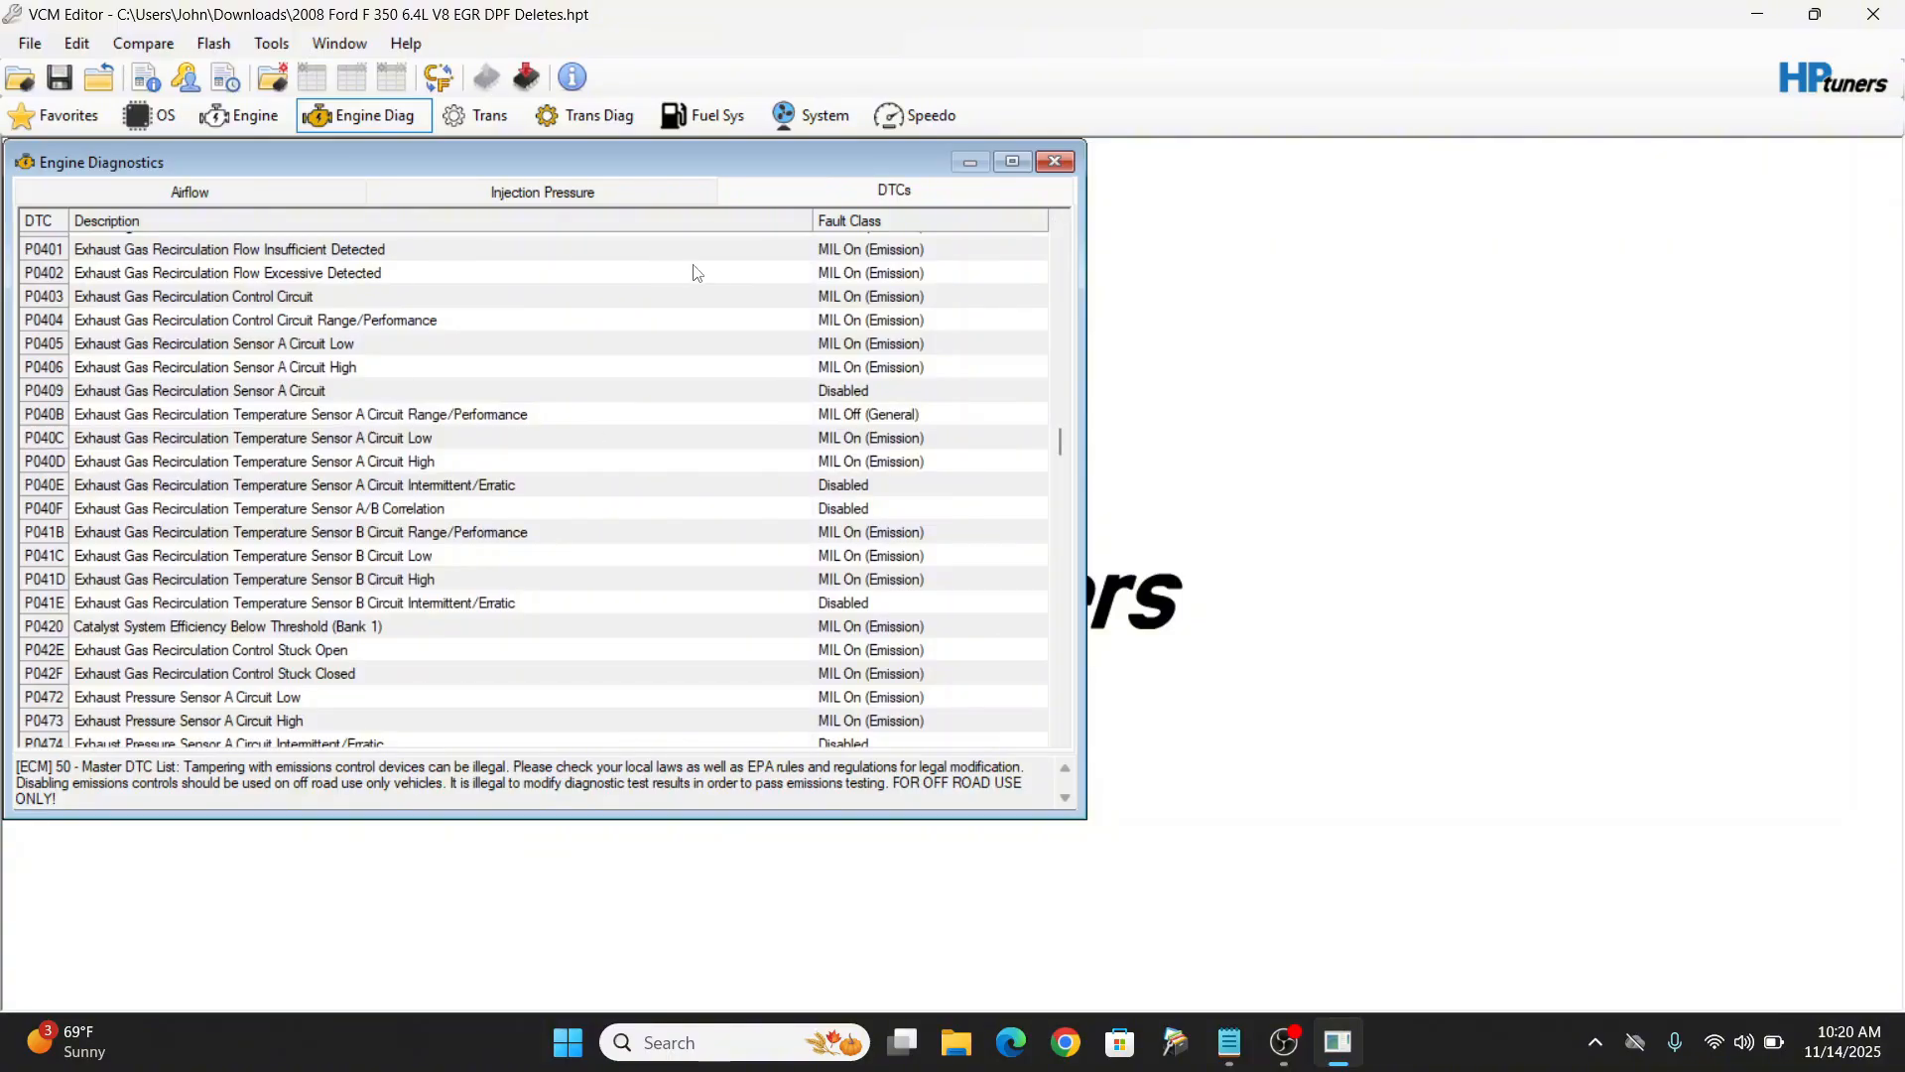
Step: Set the fault class of the exhaust gas recirculation codes P0401 through P0406 to Disabled
{"action": "left_click", "coordinate": [919, 250]}
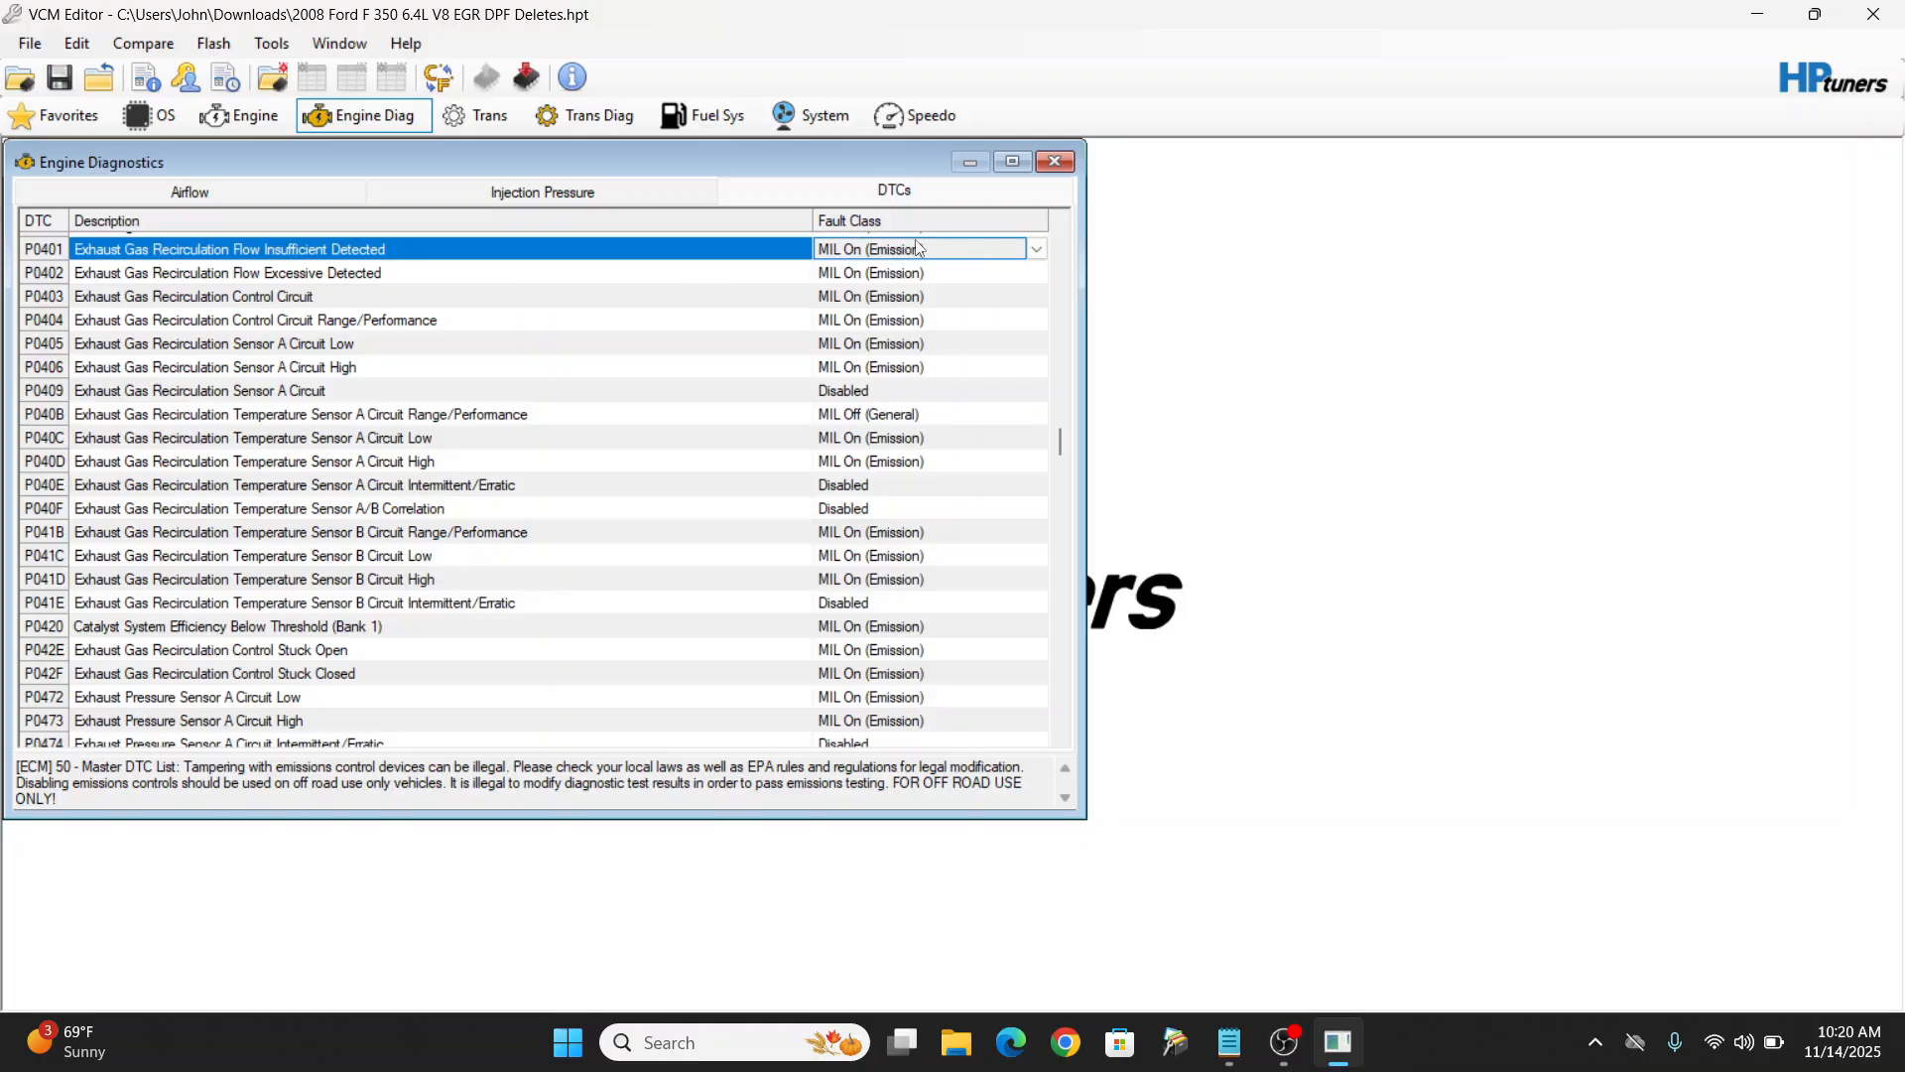
{"action": "key", "text": "d"}
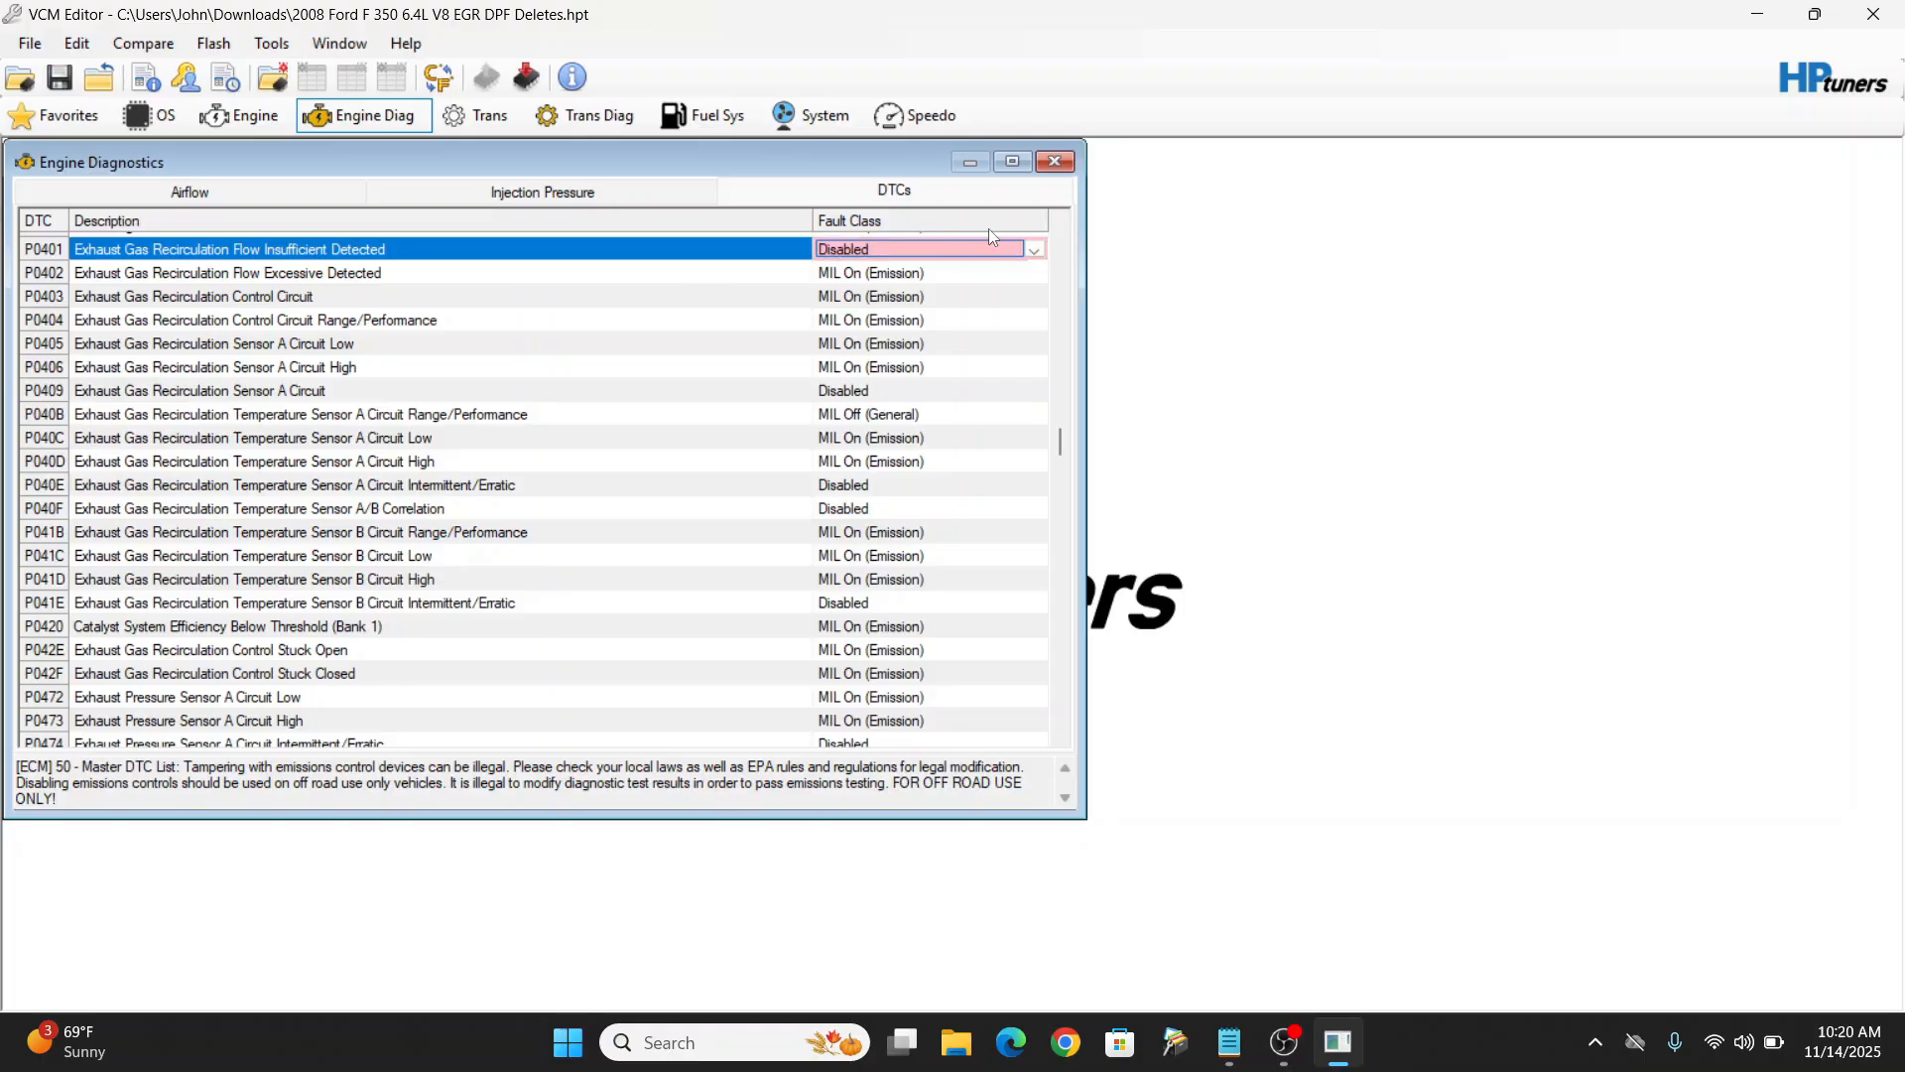
{"action": "left_click", "coordinate": [921, 274]}
{"action": "key", "text": "d"}
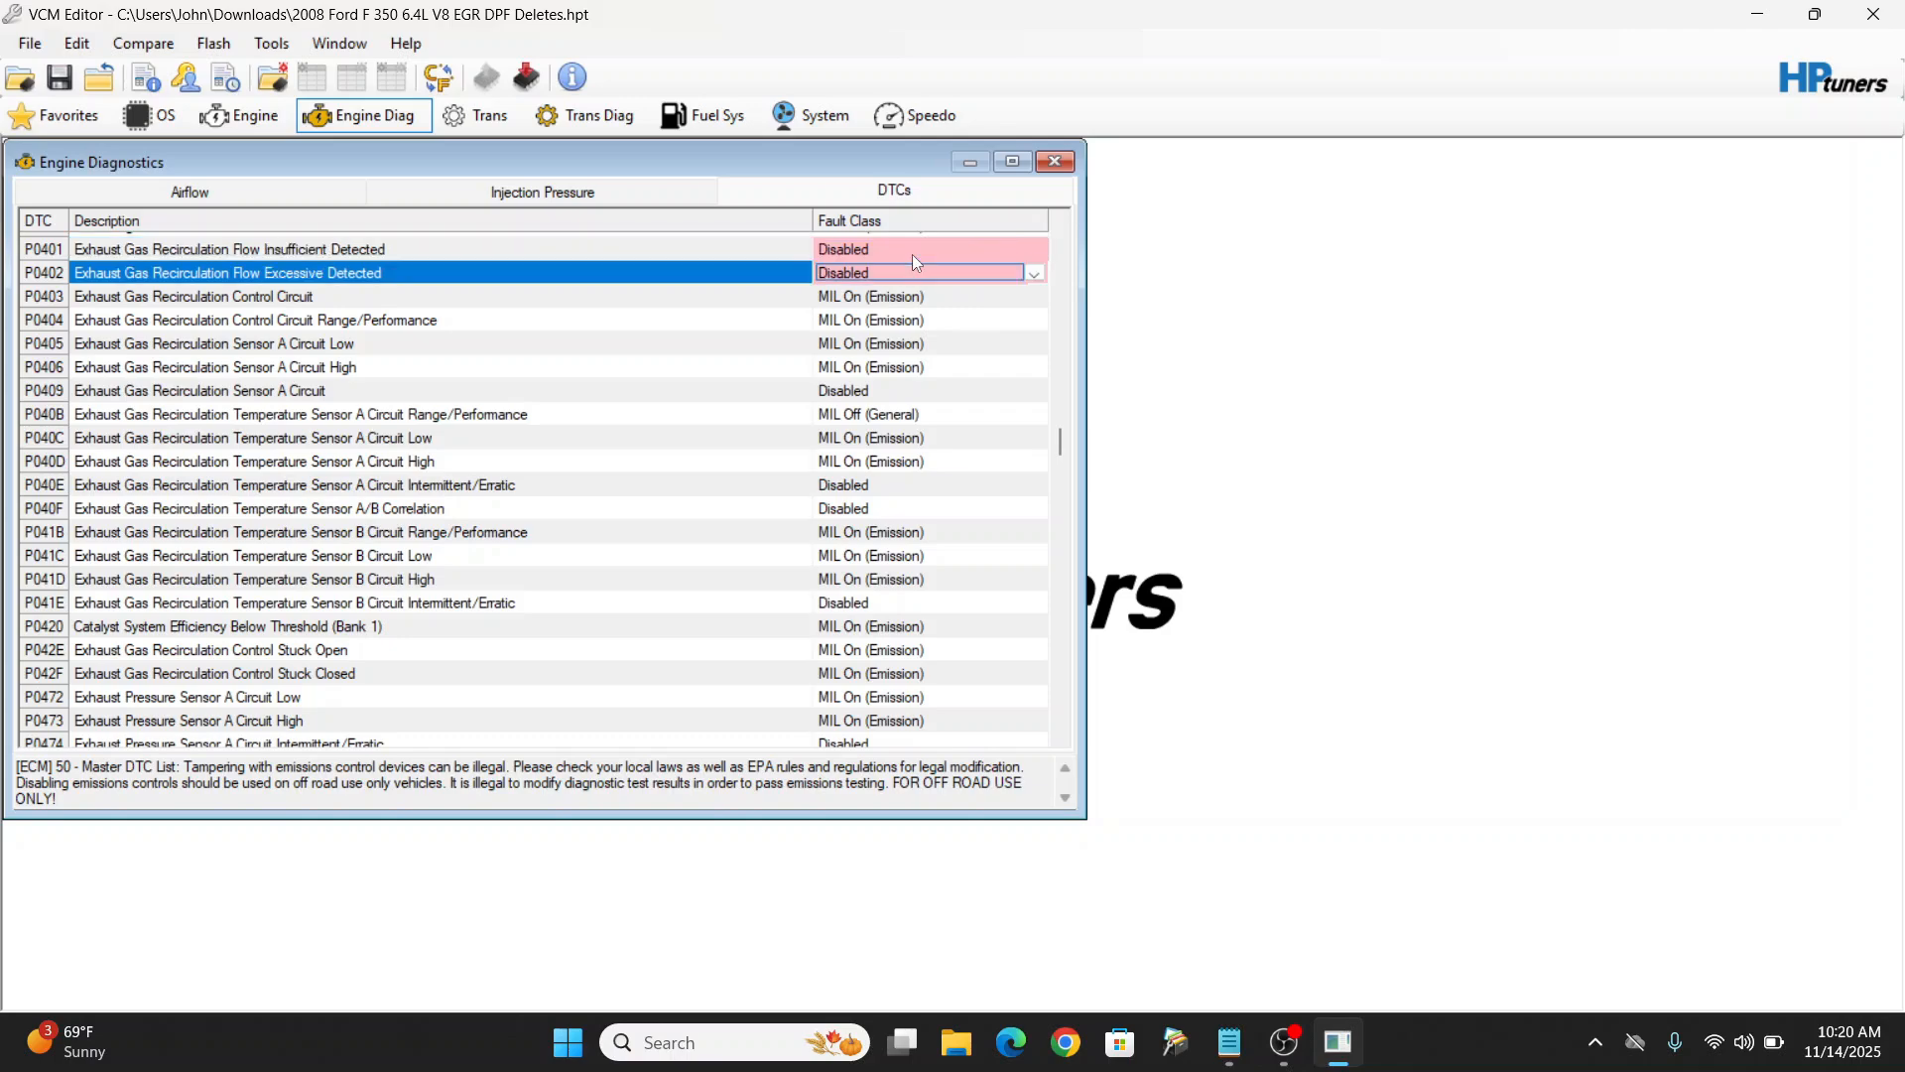
{"action": "left_click", "coordinate": [912, 301]}
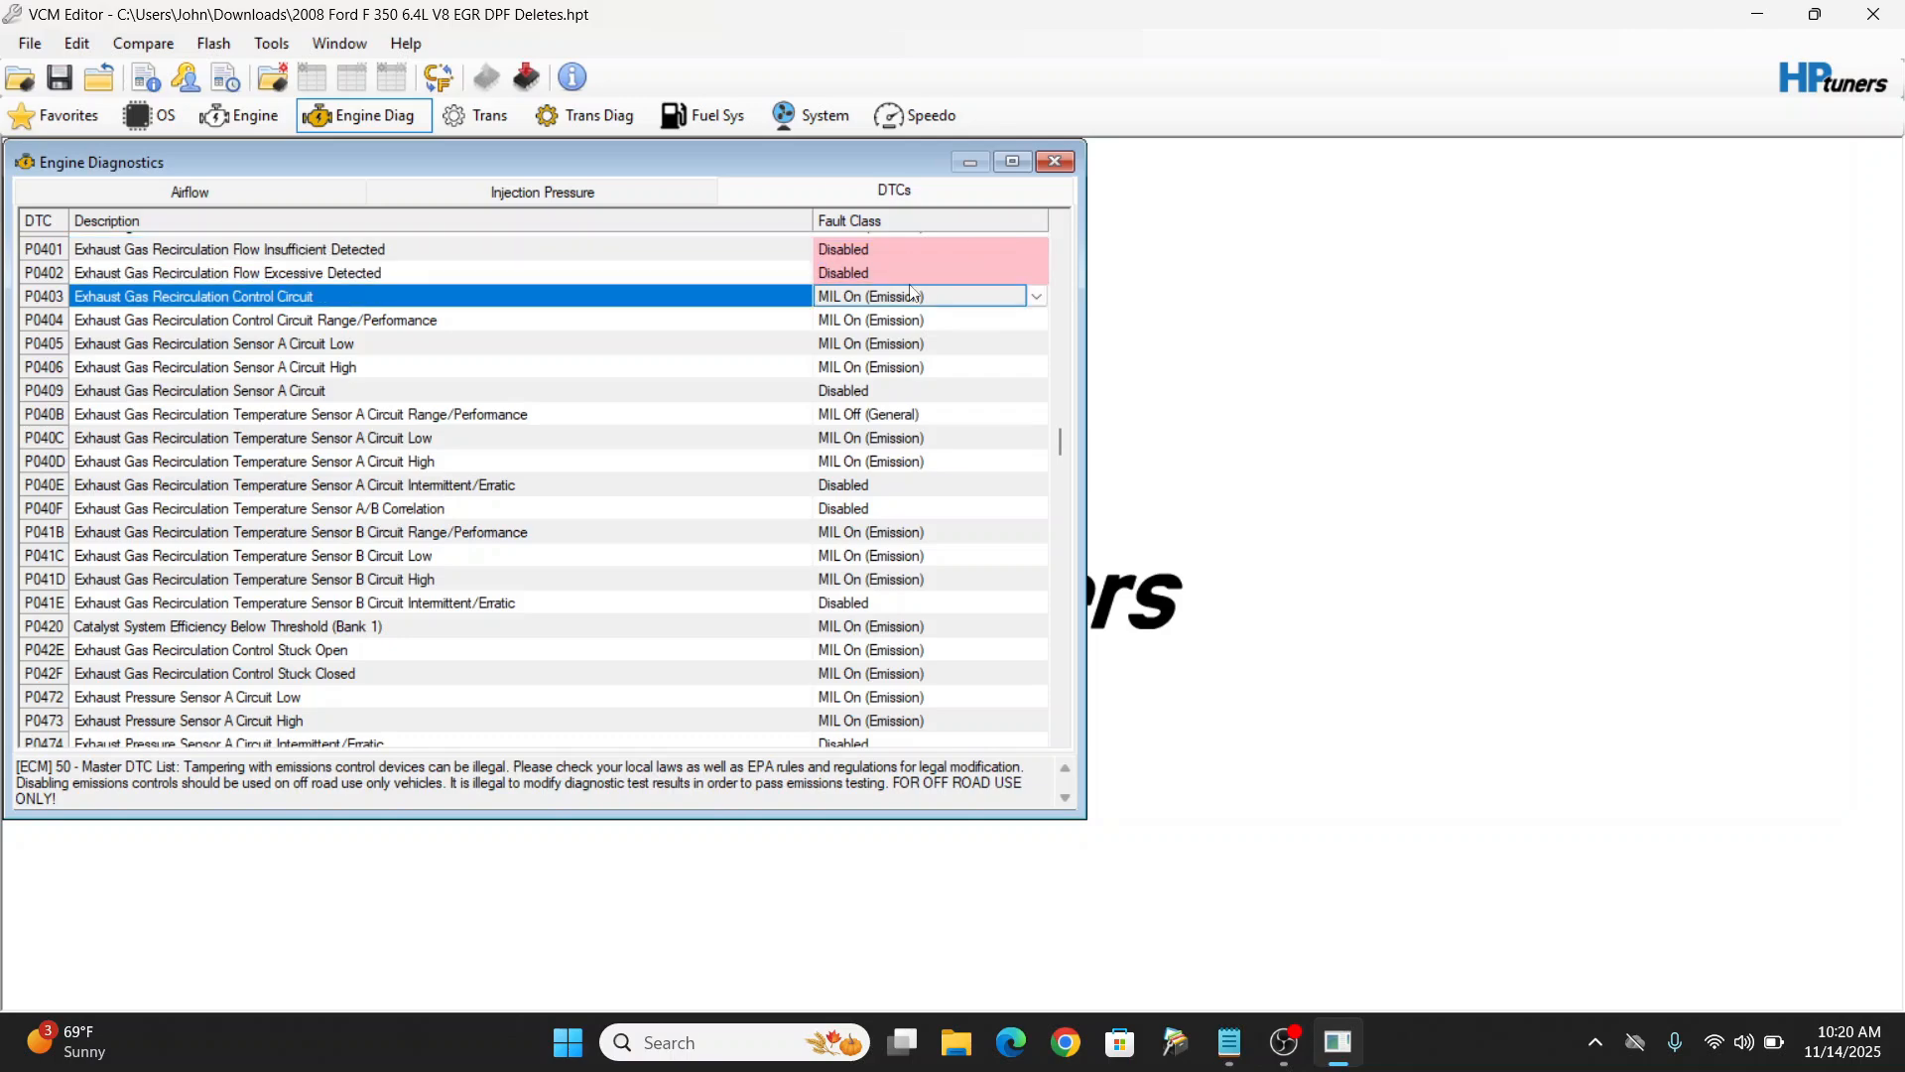
{"action": "key", "text": "d"}
{"action": "left_click", "coordinate": [900, 320]}
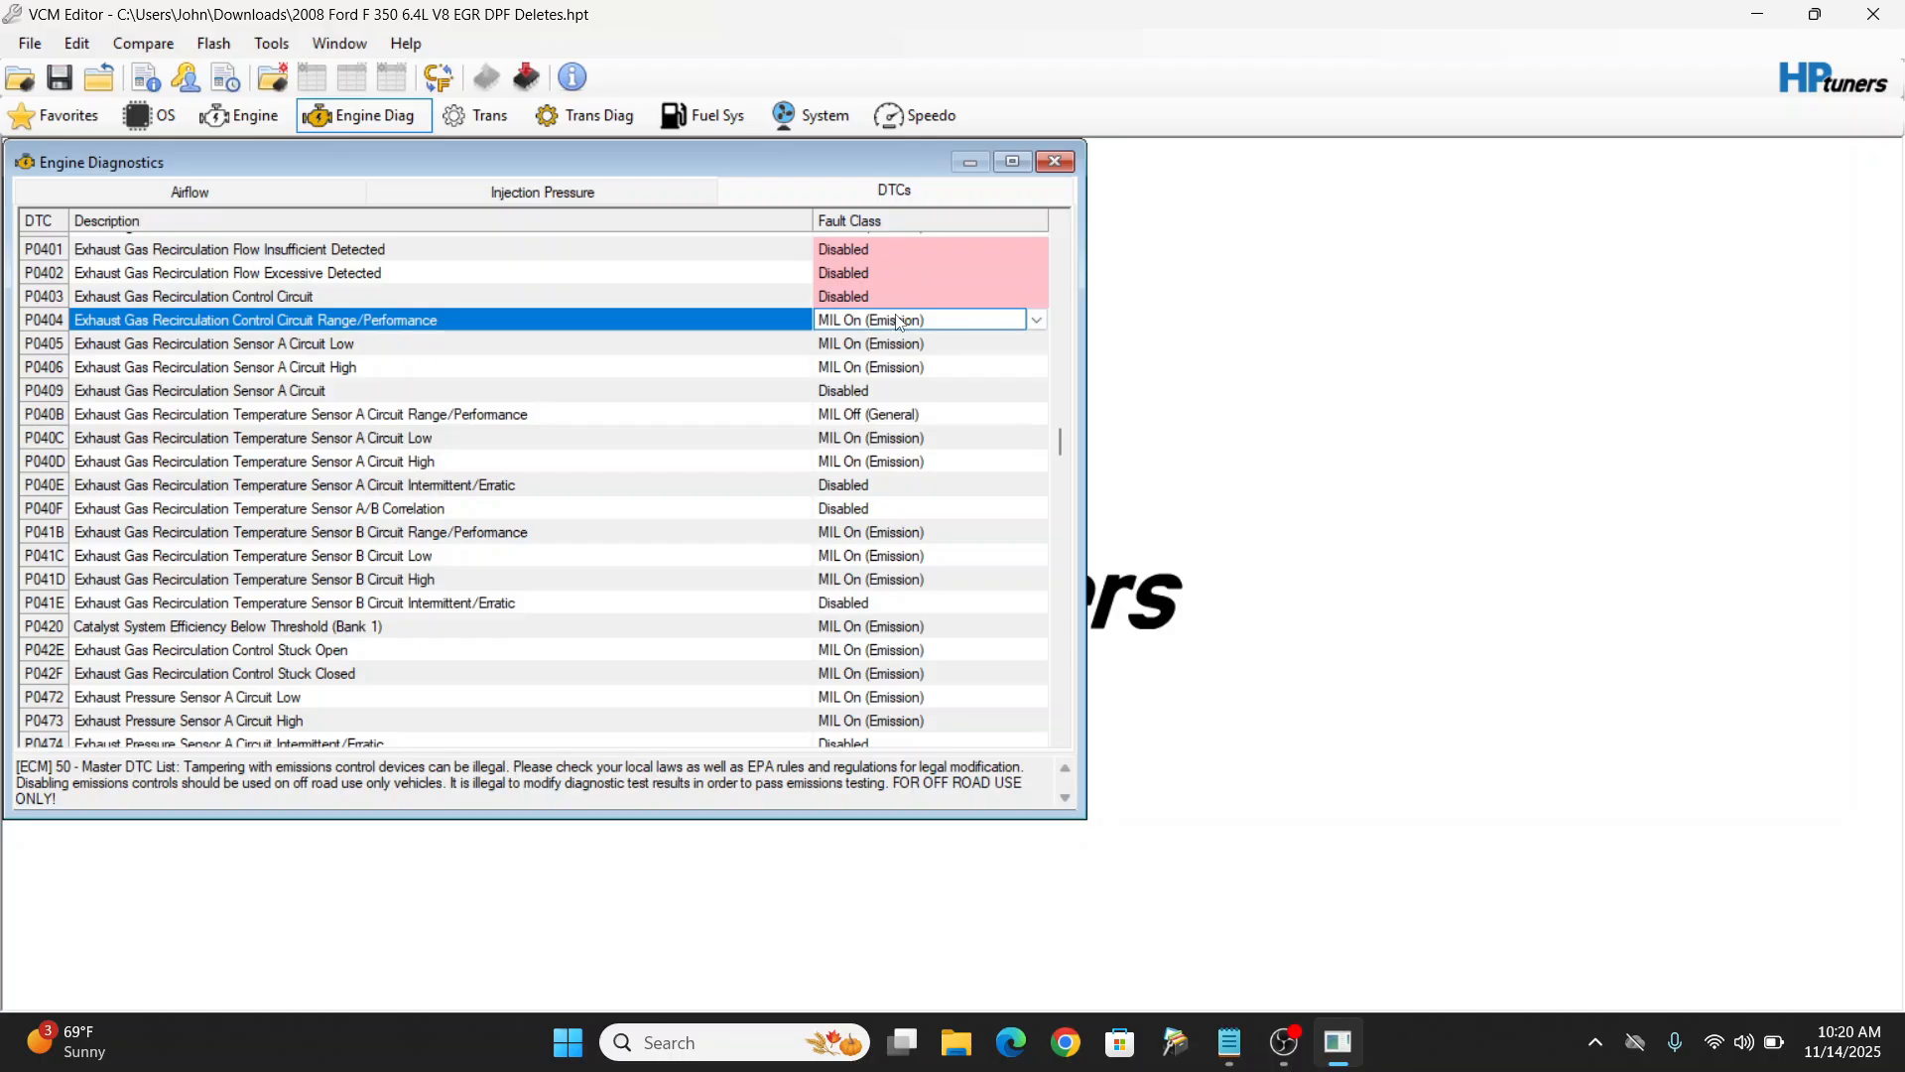
{"action": "key", "text": "d"}
{"action": "left_click", "coordinate": [901, 343]}
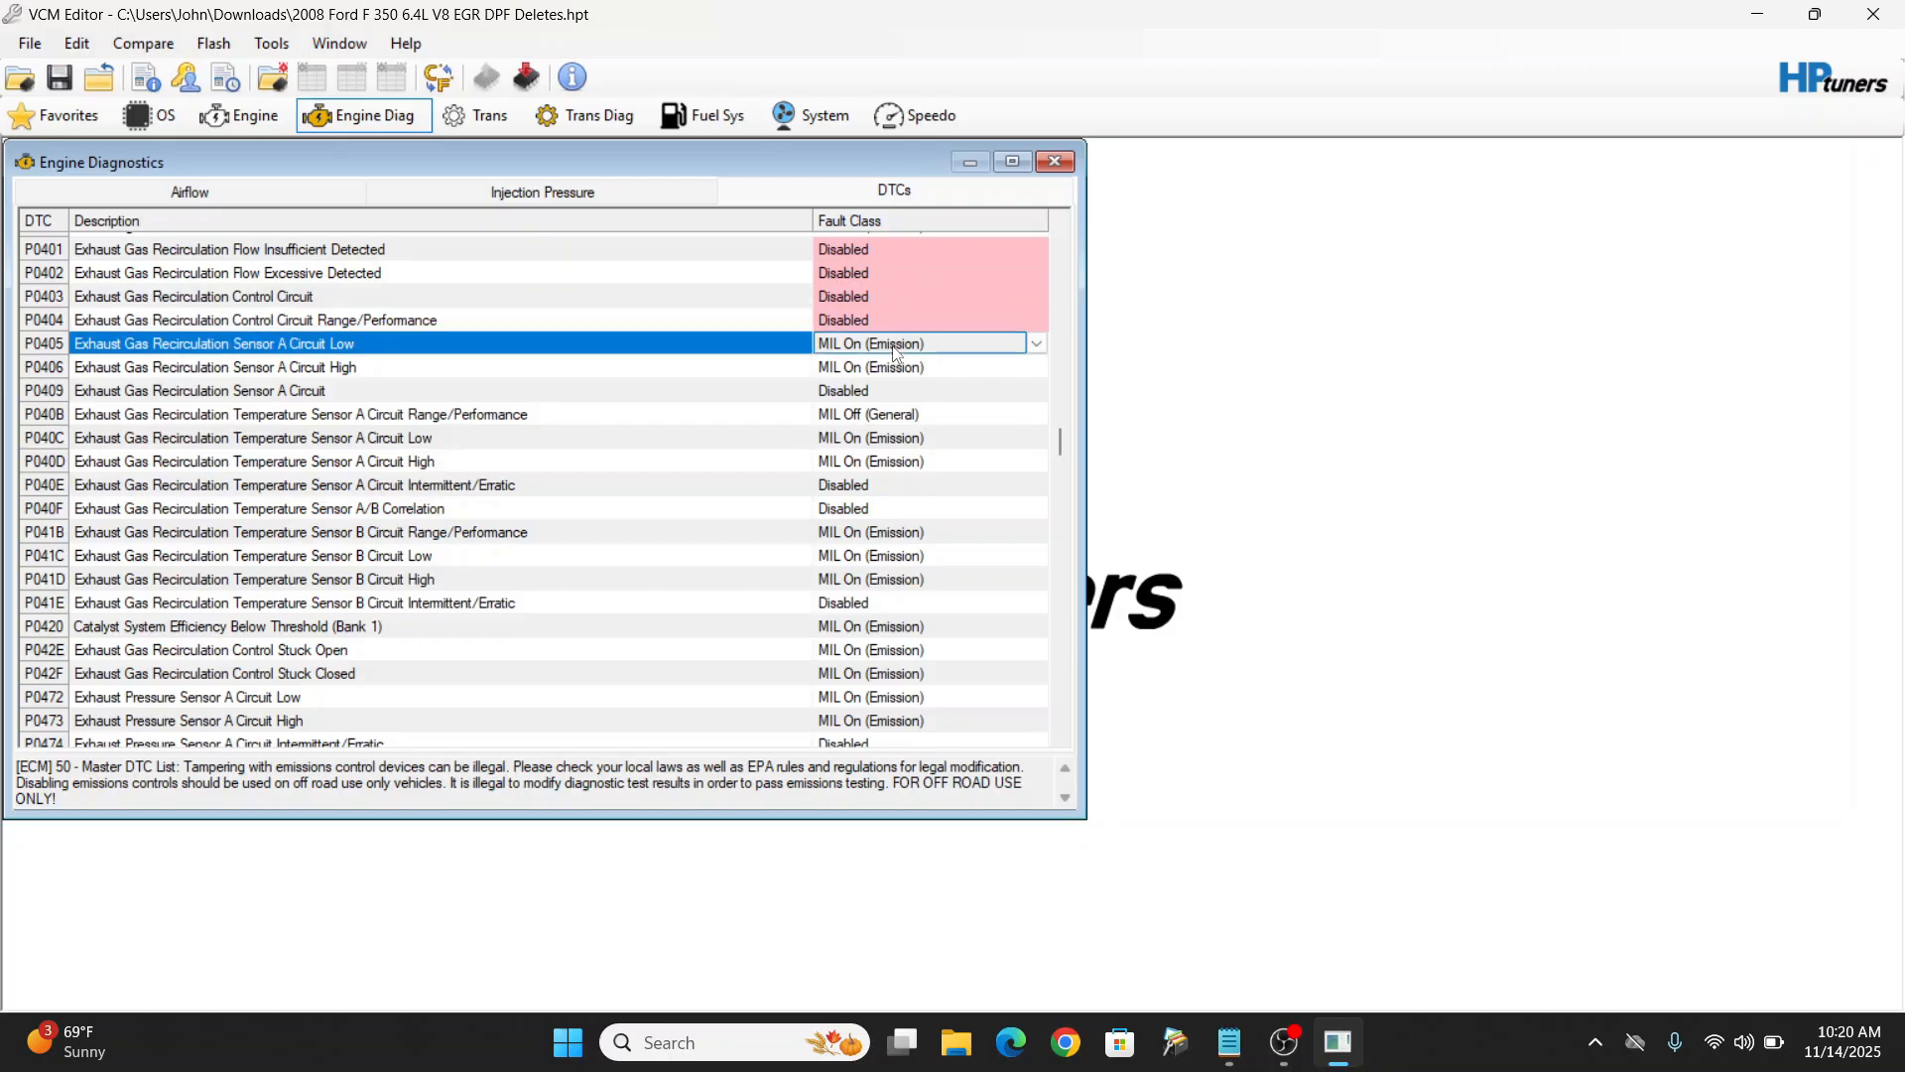
{"action": "key", "text": "d"}
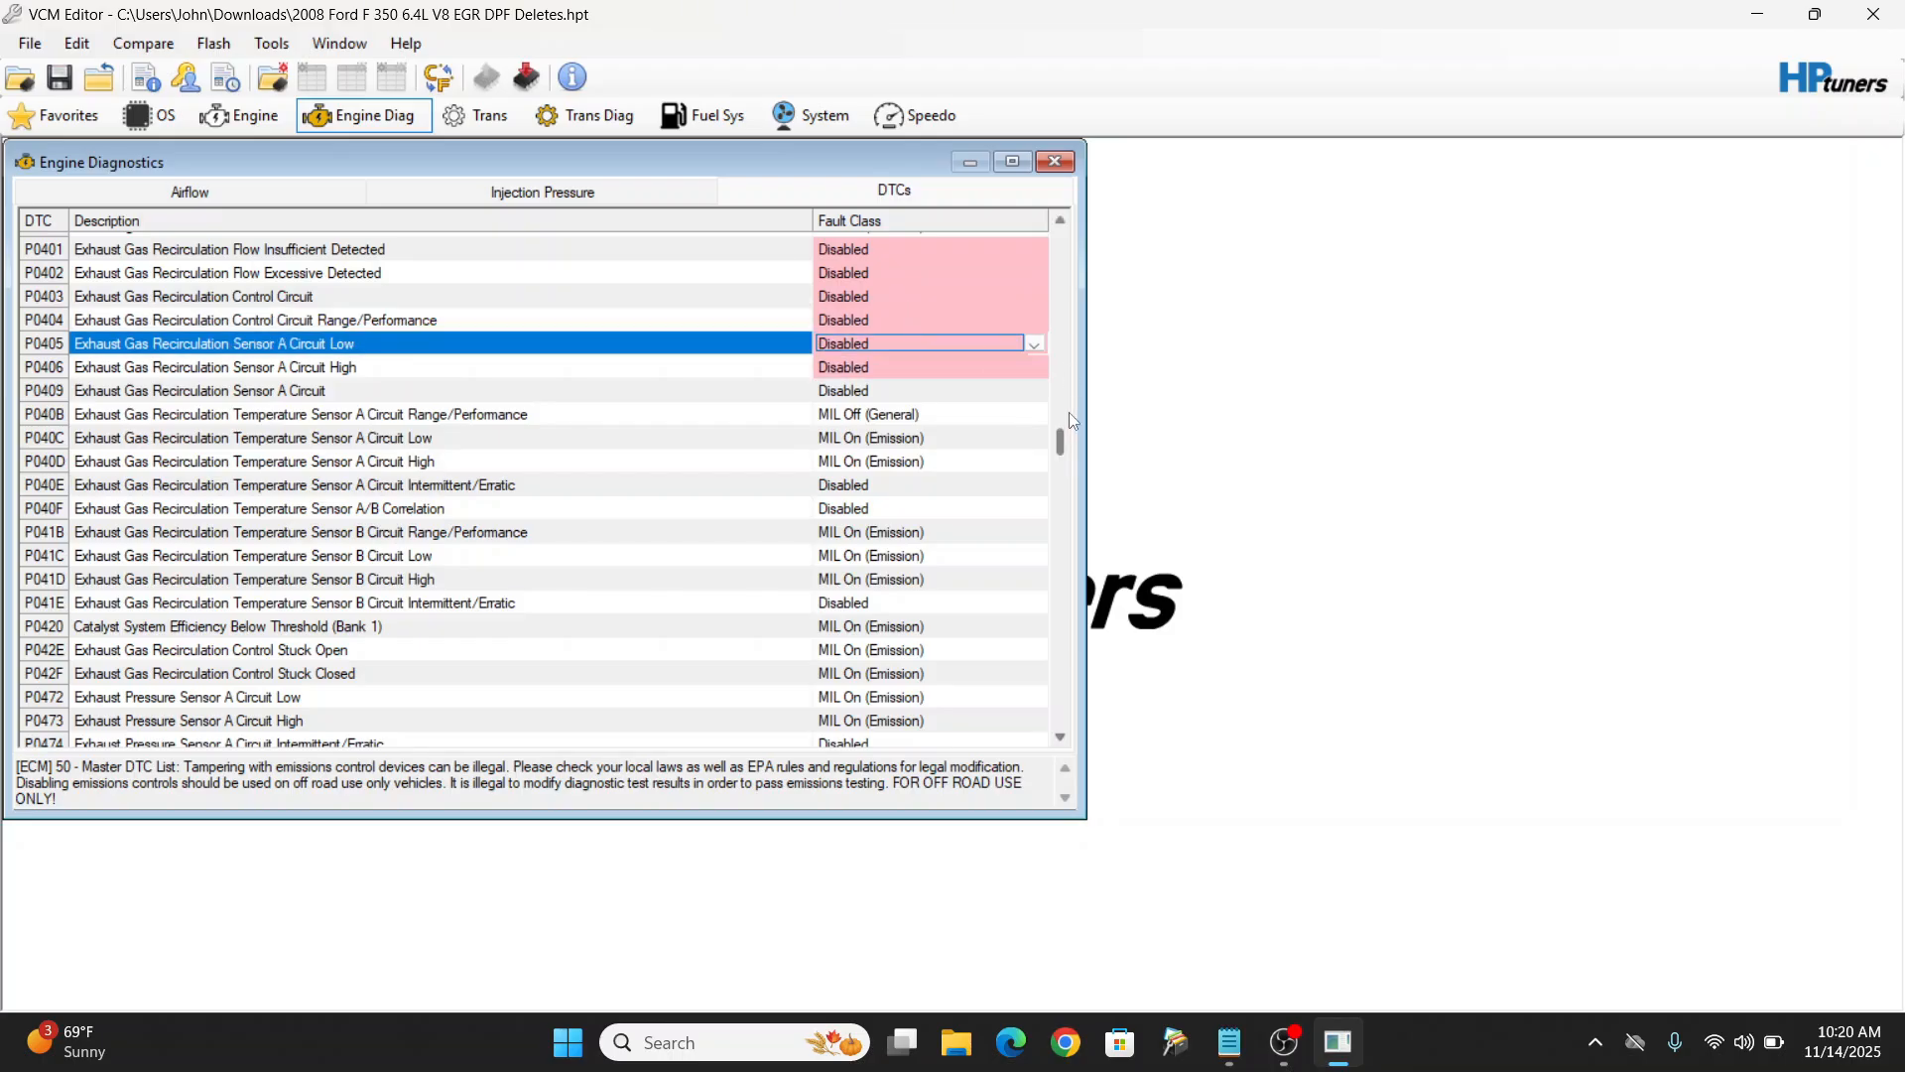
Step: Check which particulate filter codes around P242F to P2463 can be edited, and save the tune and close VCM Editor
{"action": "scroll", "coordinate": [1065, 454], "scroll_direction": "down", "scroll_amount": 3}
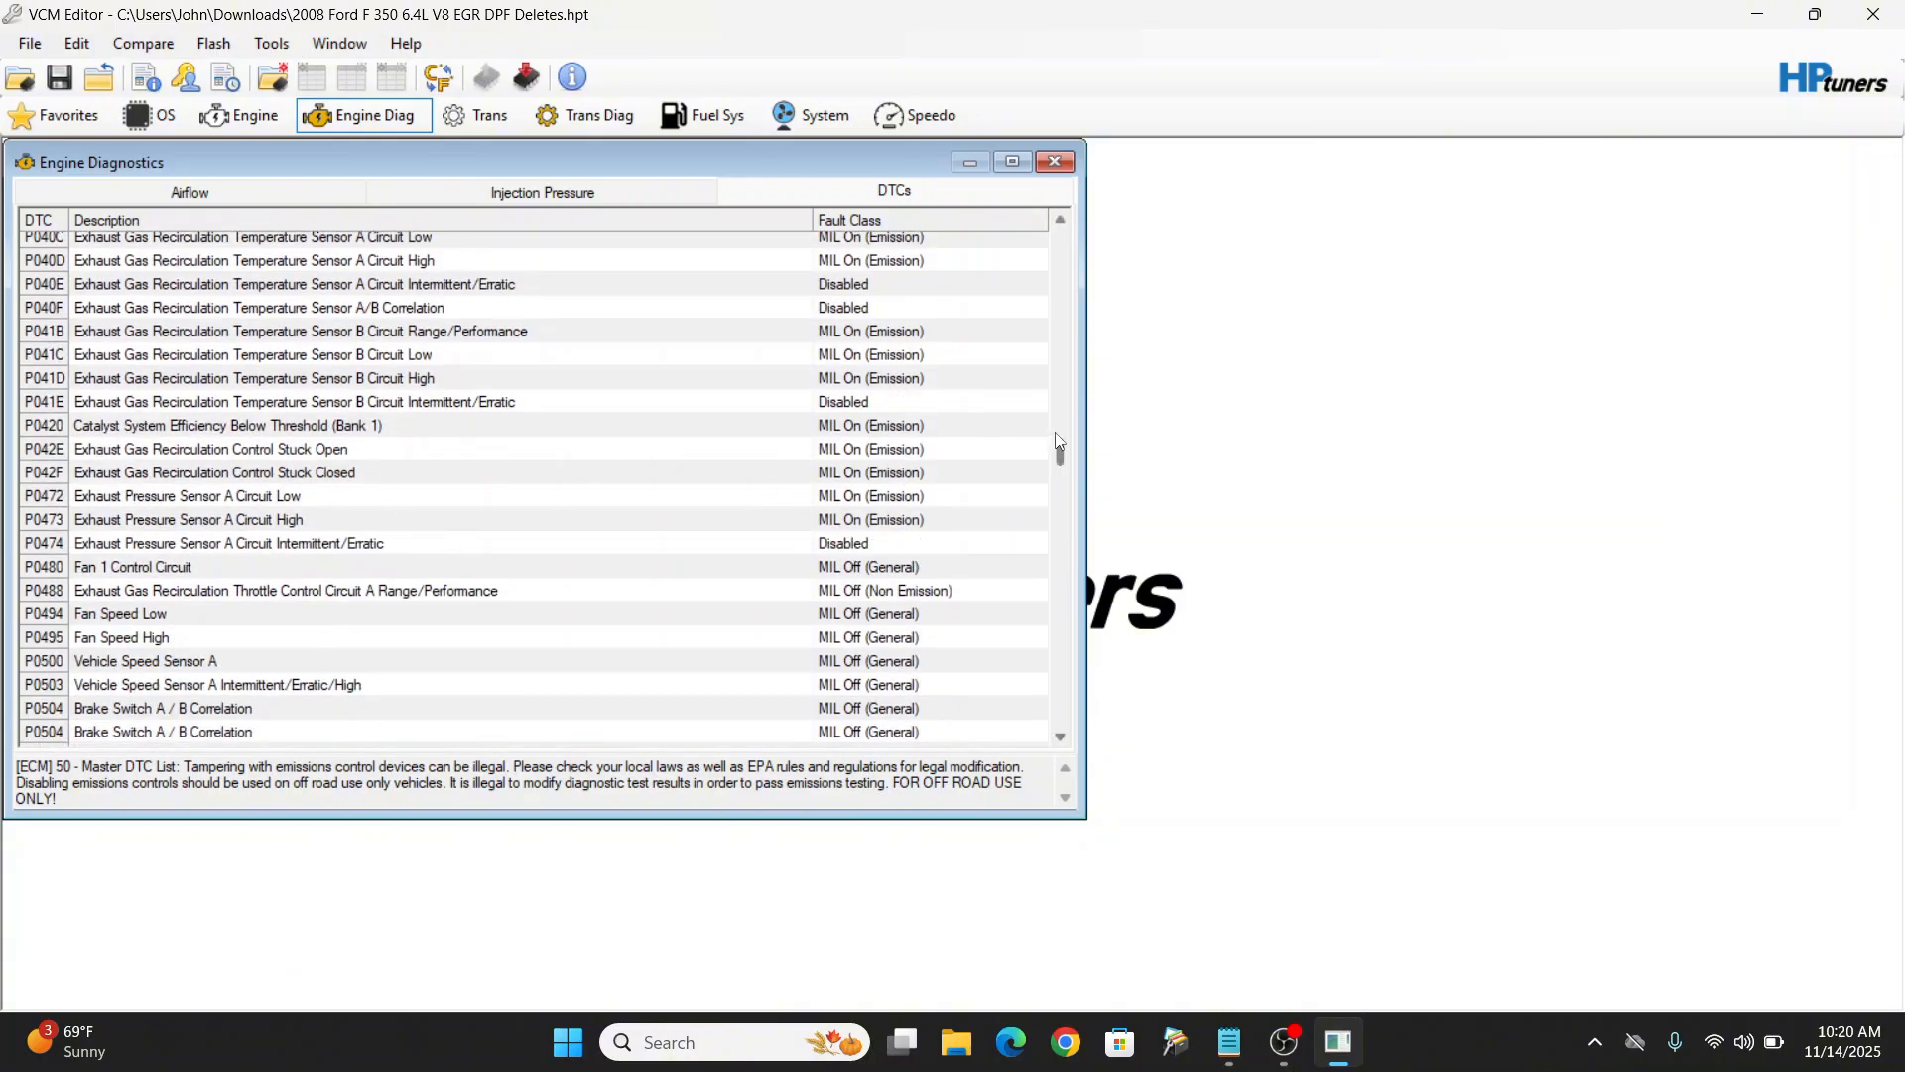
{"action": "left_click_drag", "start_coordinate": [1061, 468], "coordinate": [1071, 720]}
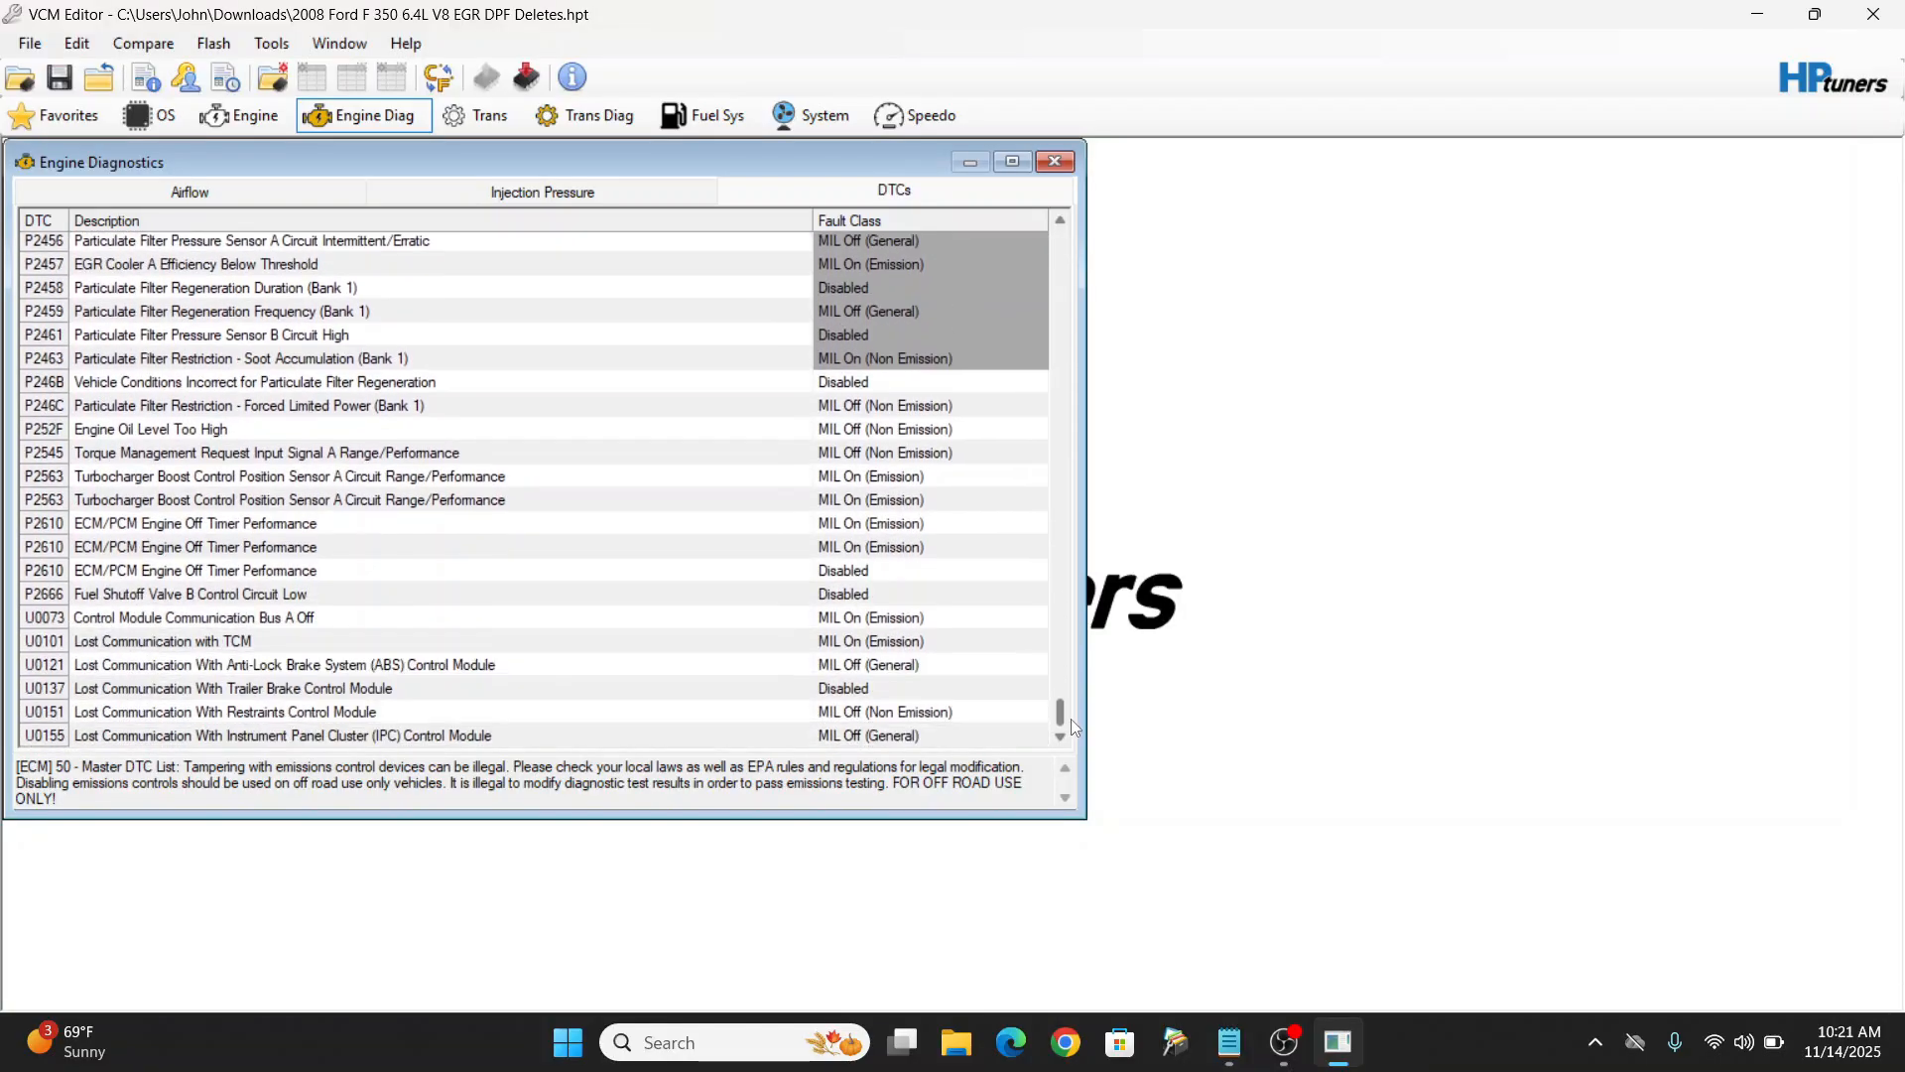
{"action": "left_click", "coordinate": [228, 290]}
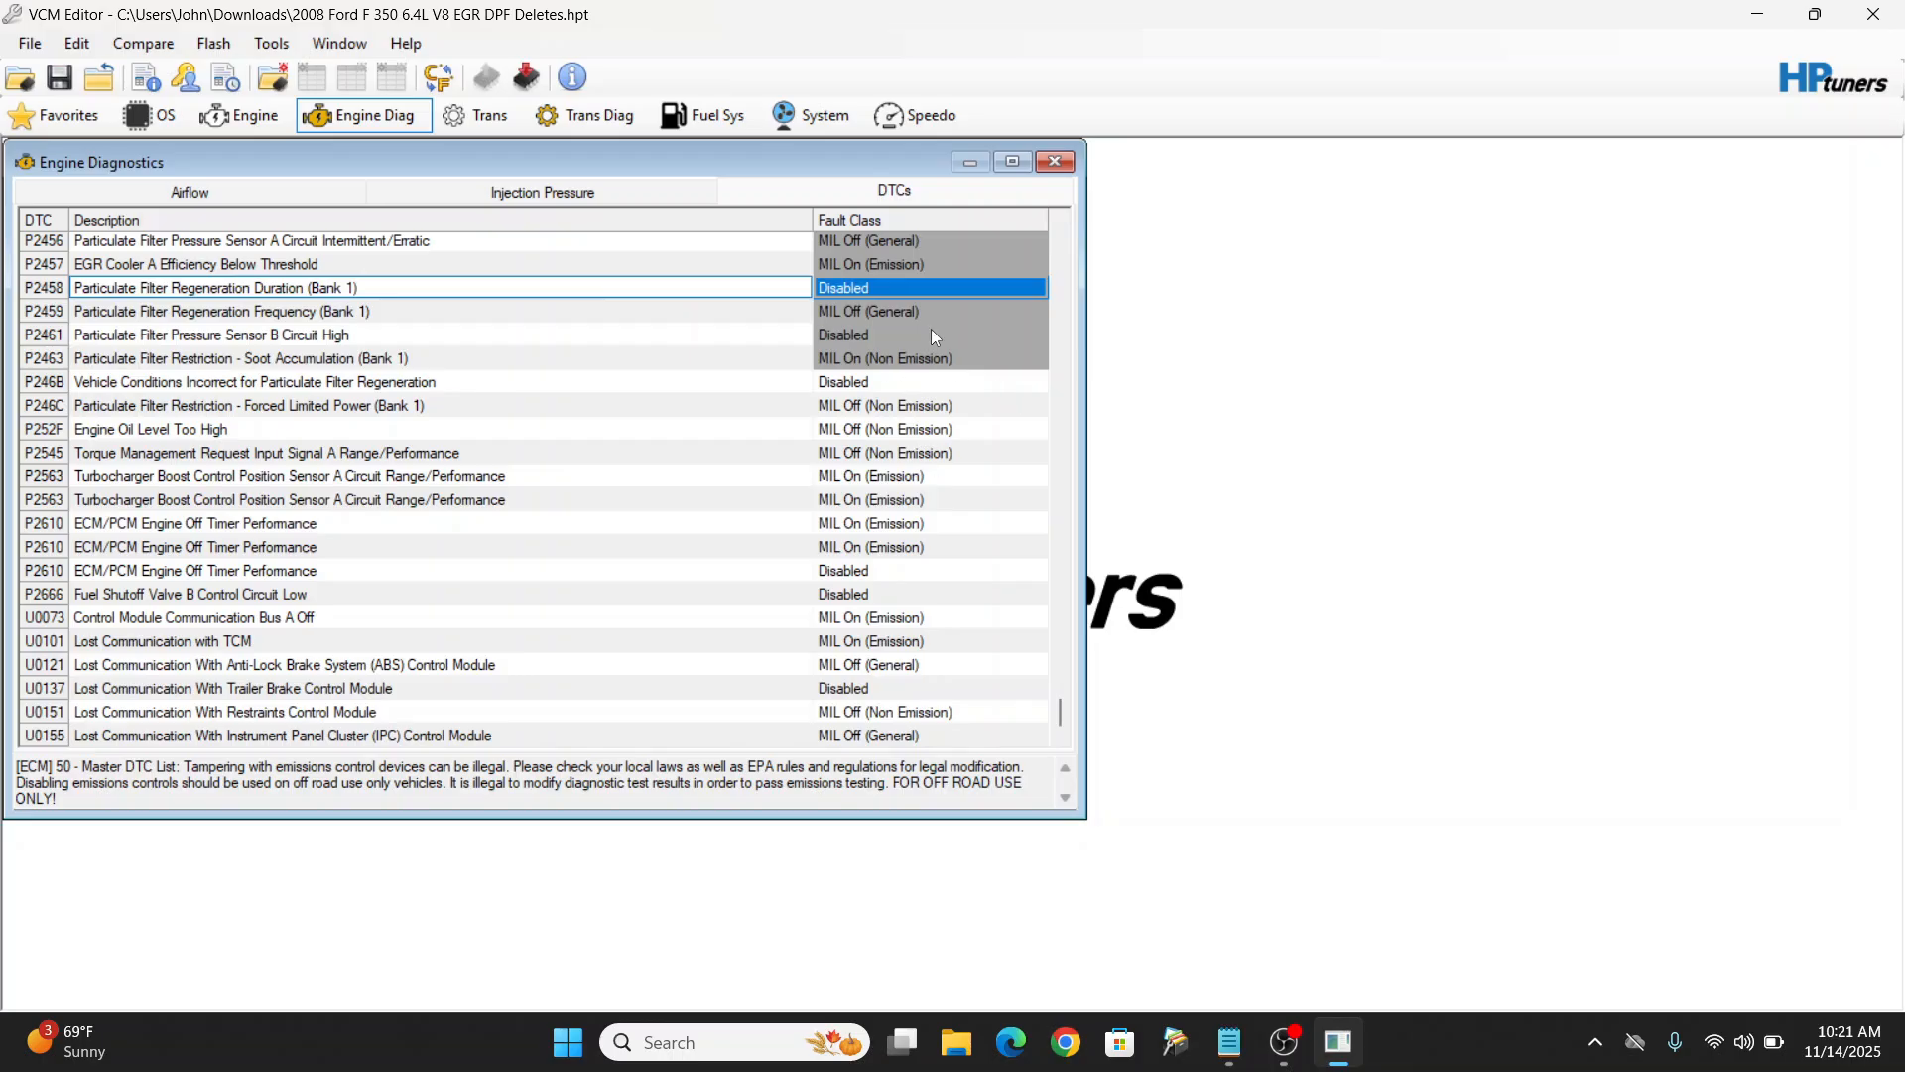
{"action": "scroll", "coordinate": [848, 512], "scroll_direction": "up", "scroll_amount": 6}
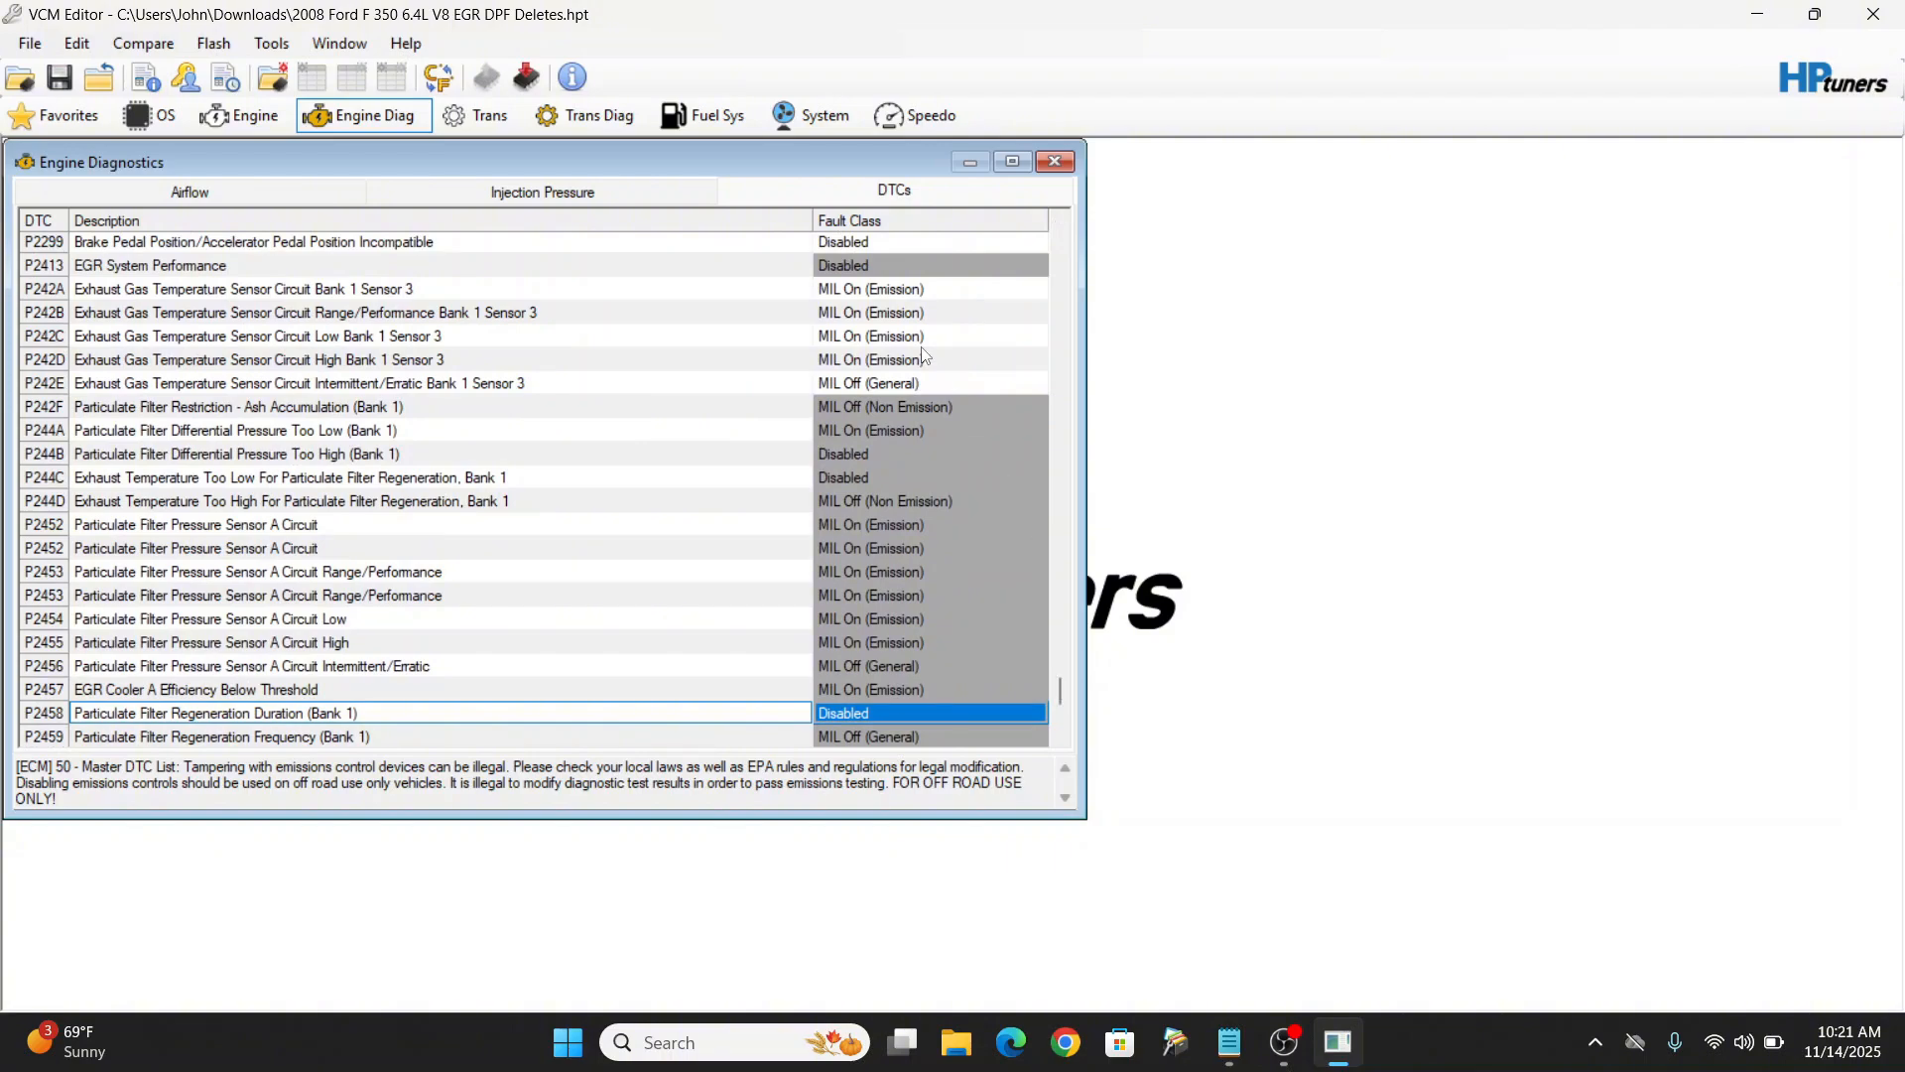
{"action": "left_click", "coordinate": [59, 90]}
{"action": "left_click", "coordinate": [1899, 17]}
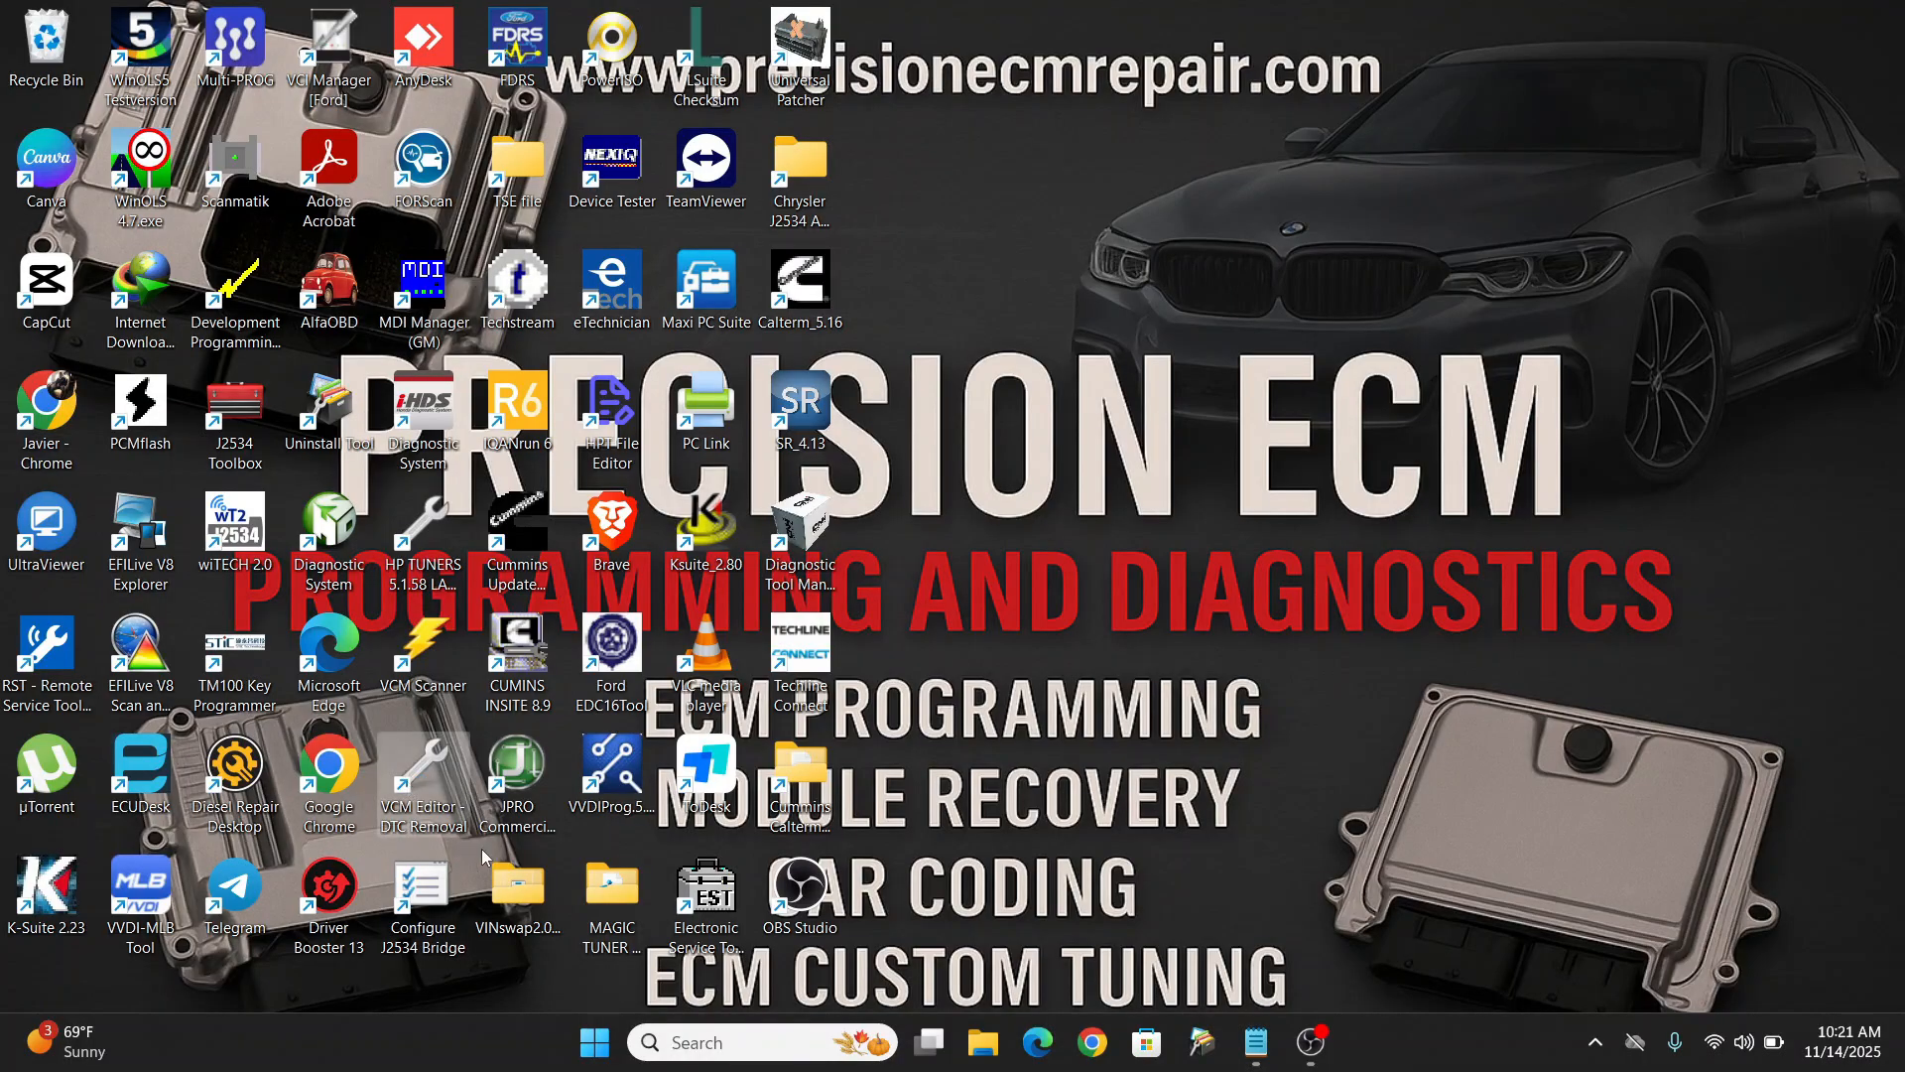
Step: Launch VCM Editor - DTC Removal and find the particulate filter codes around P2458 in the engine diagnostics DTC list
{"action": "double_click", "coordinate": [434, 828]}
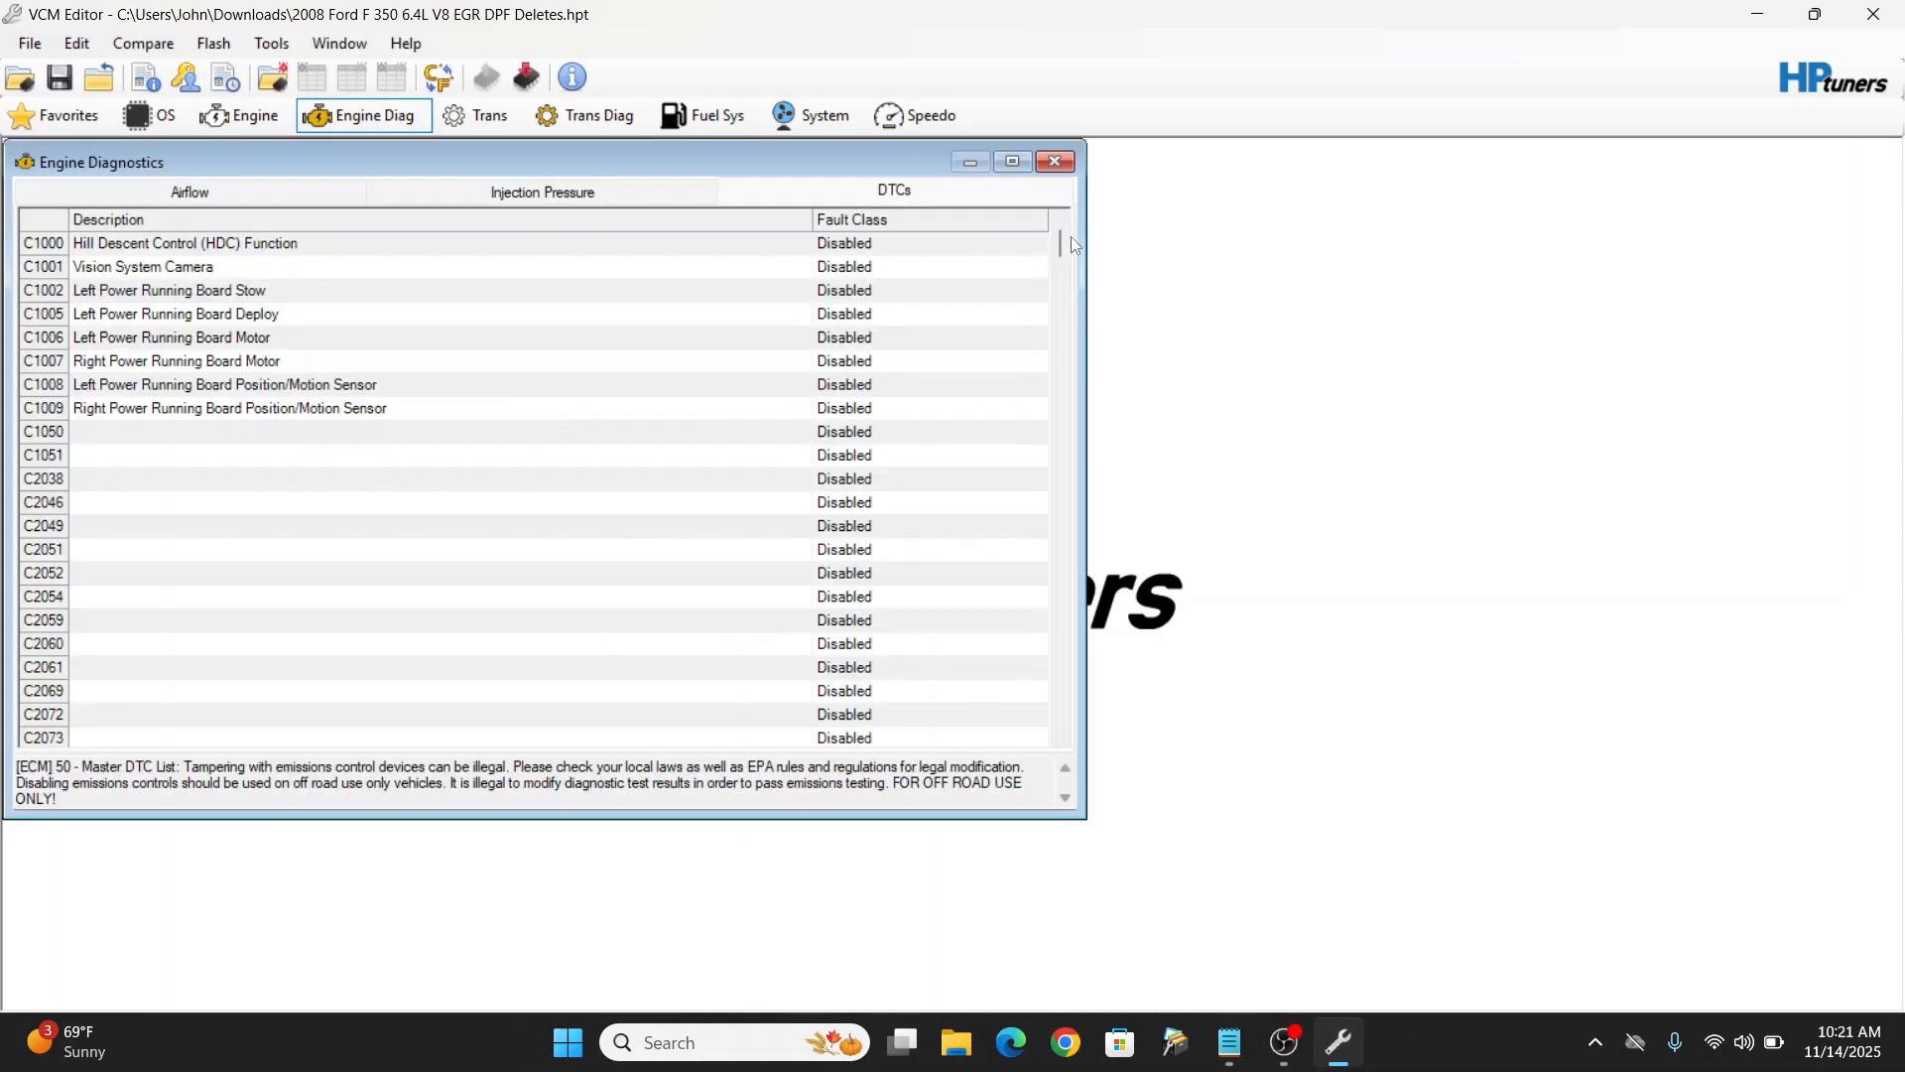
{"action": "left_click_drag", "start_coordinate": [1060, 247], "coordinate": [1061, 700]}
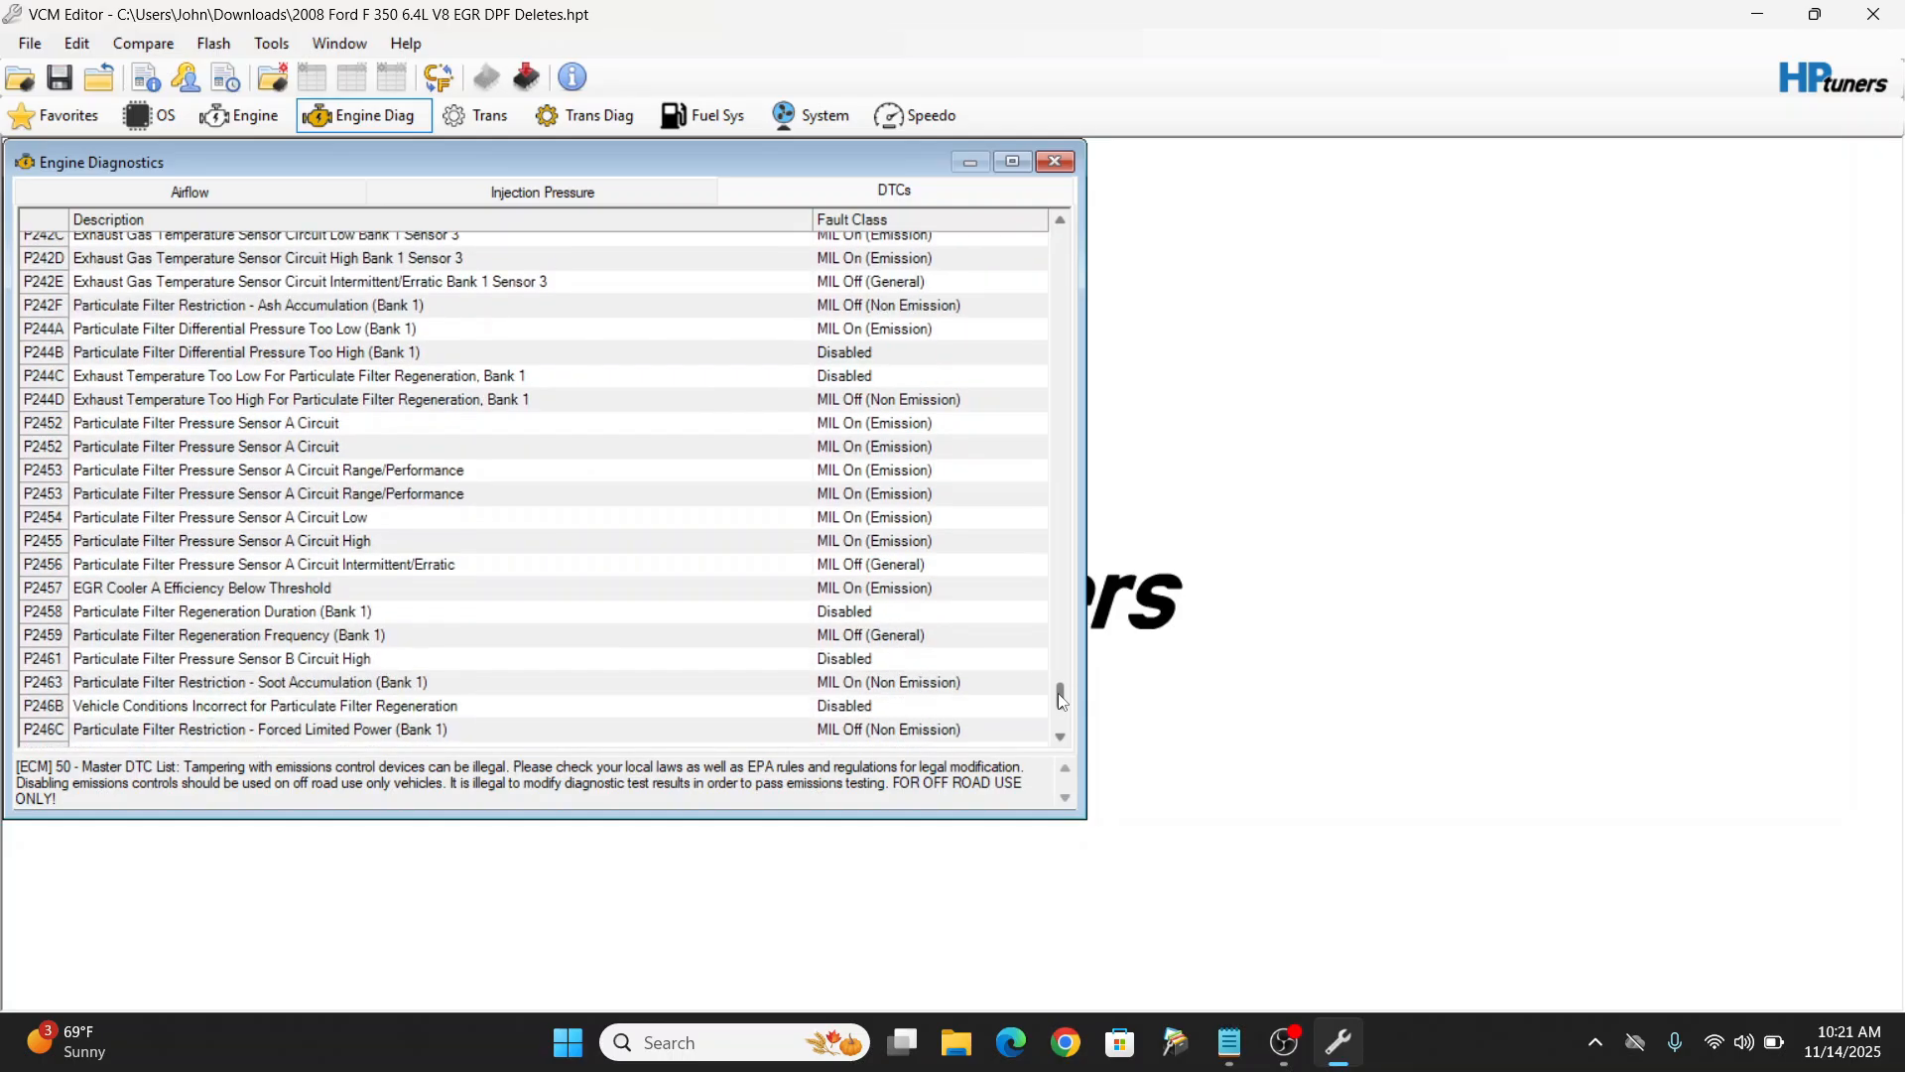
{"action": "left_click_drag", "start_coordinate": [1061, 701], "coordinate": [1061, 708]}
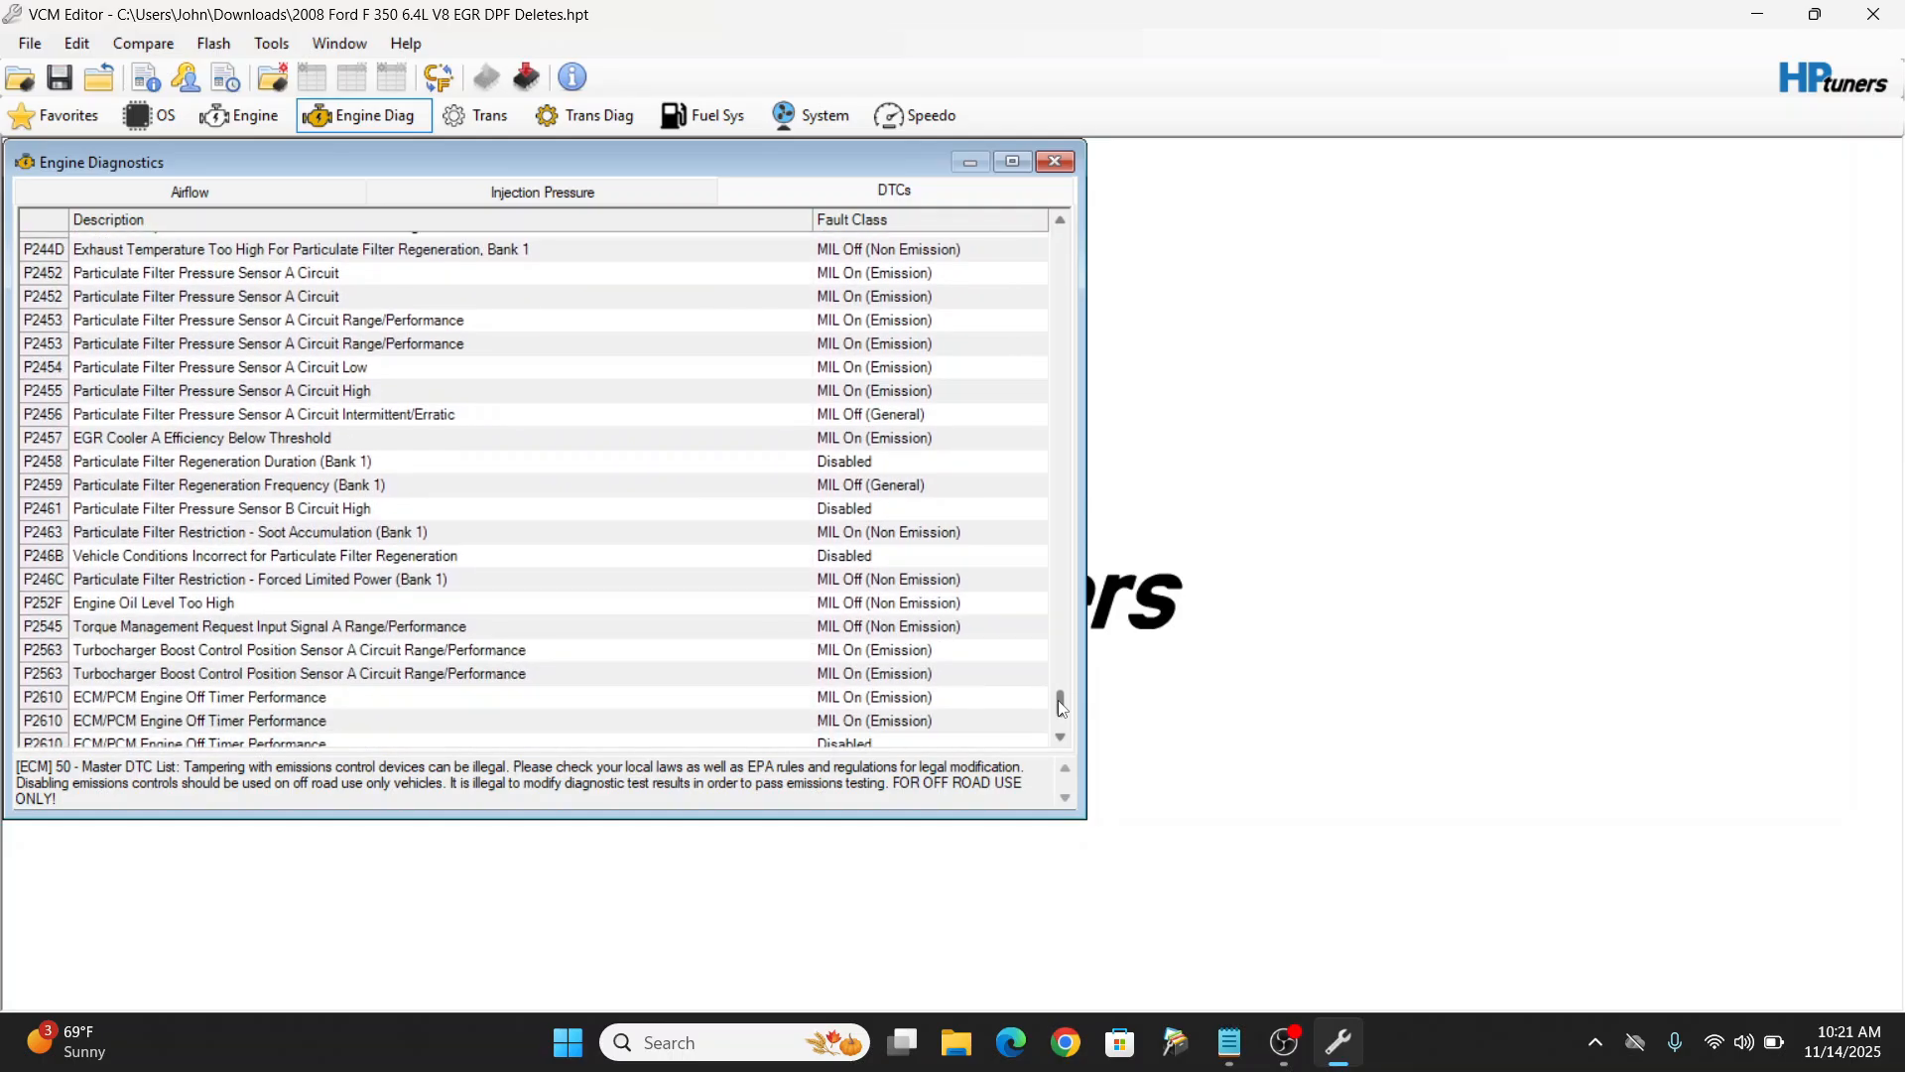
{"action": "left_click", "coordinate": [865, 463]}
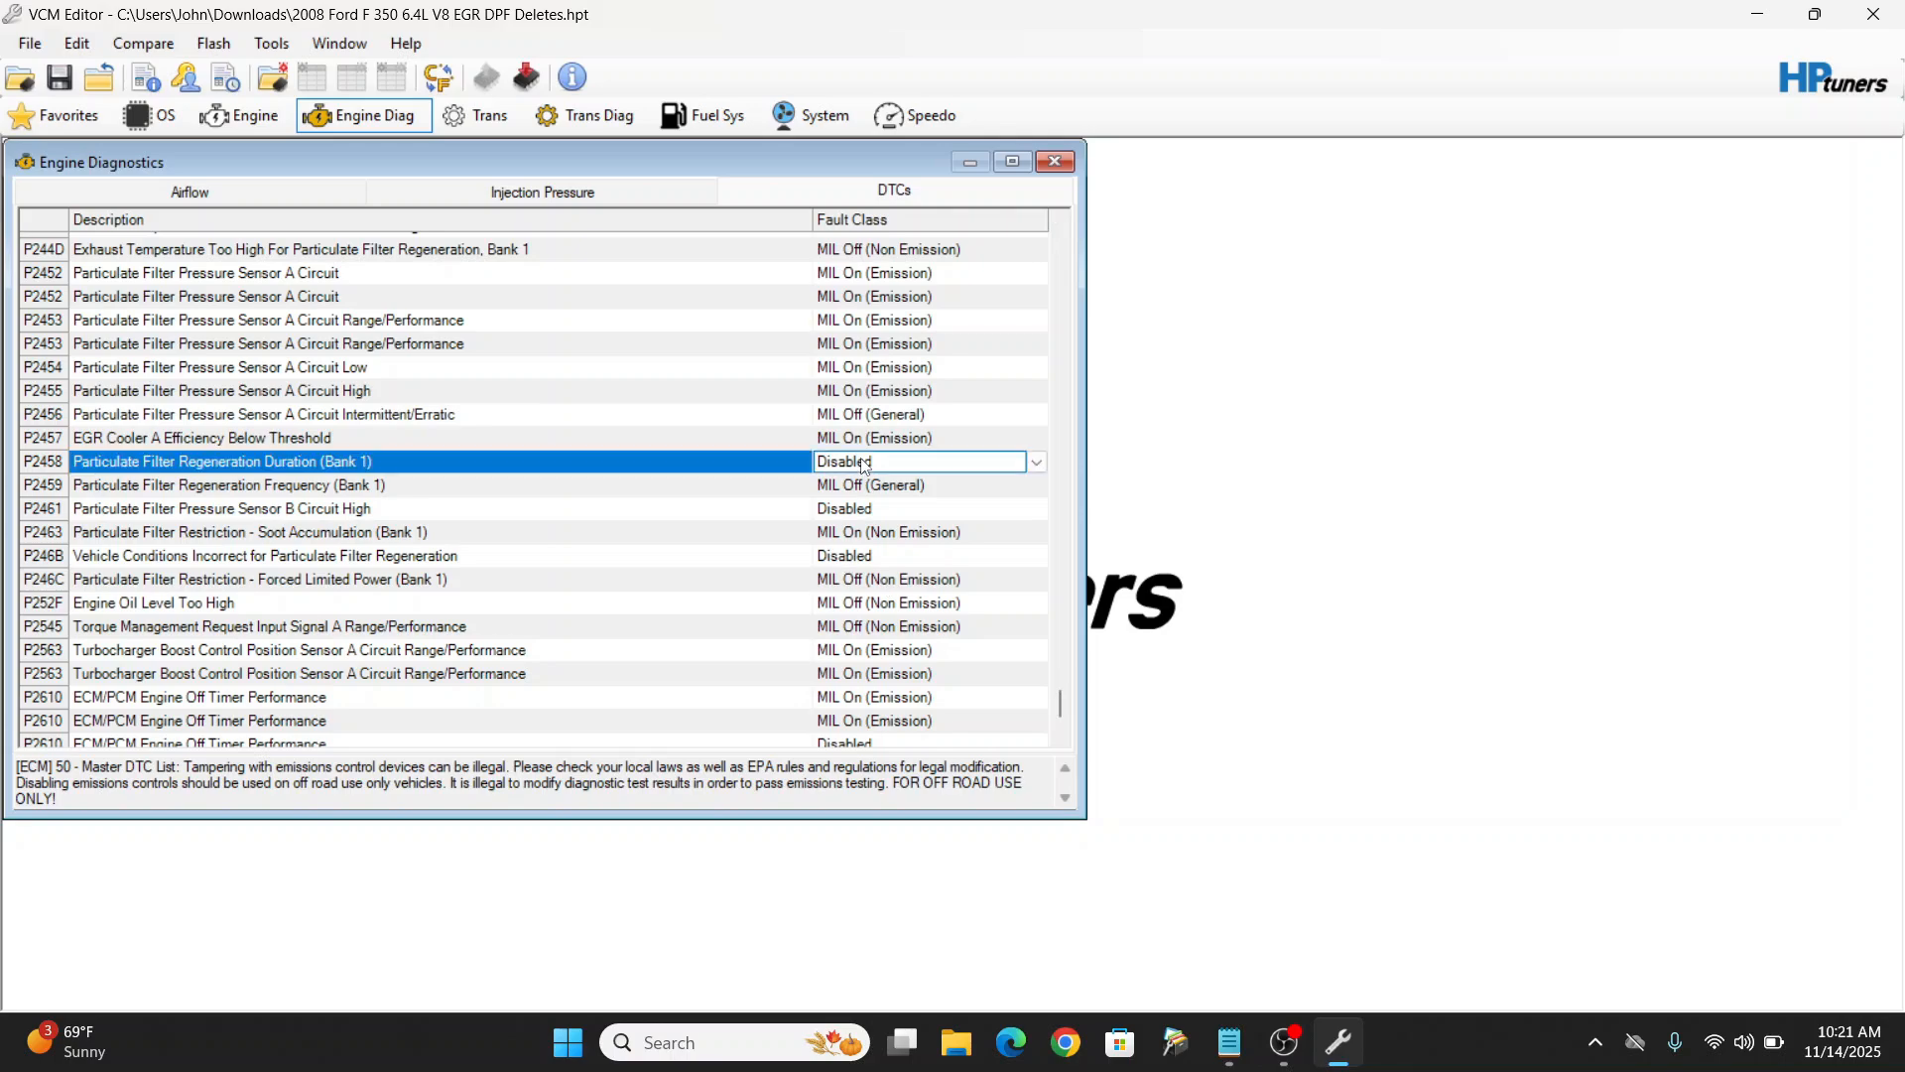
Step: Set the fault class of particulate filter codes P2461 and P2459 and EGR cooler code P2457 to Disabled
{"action": "left_click", "coordinate": [874, 508]}
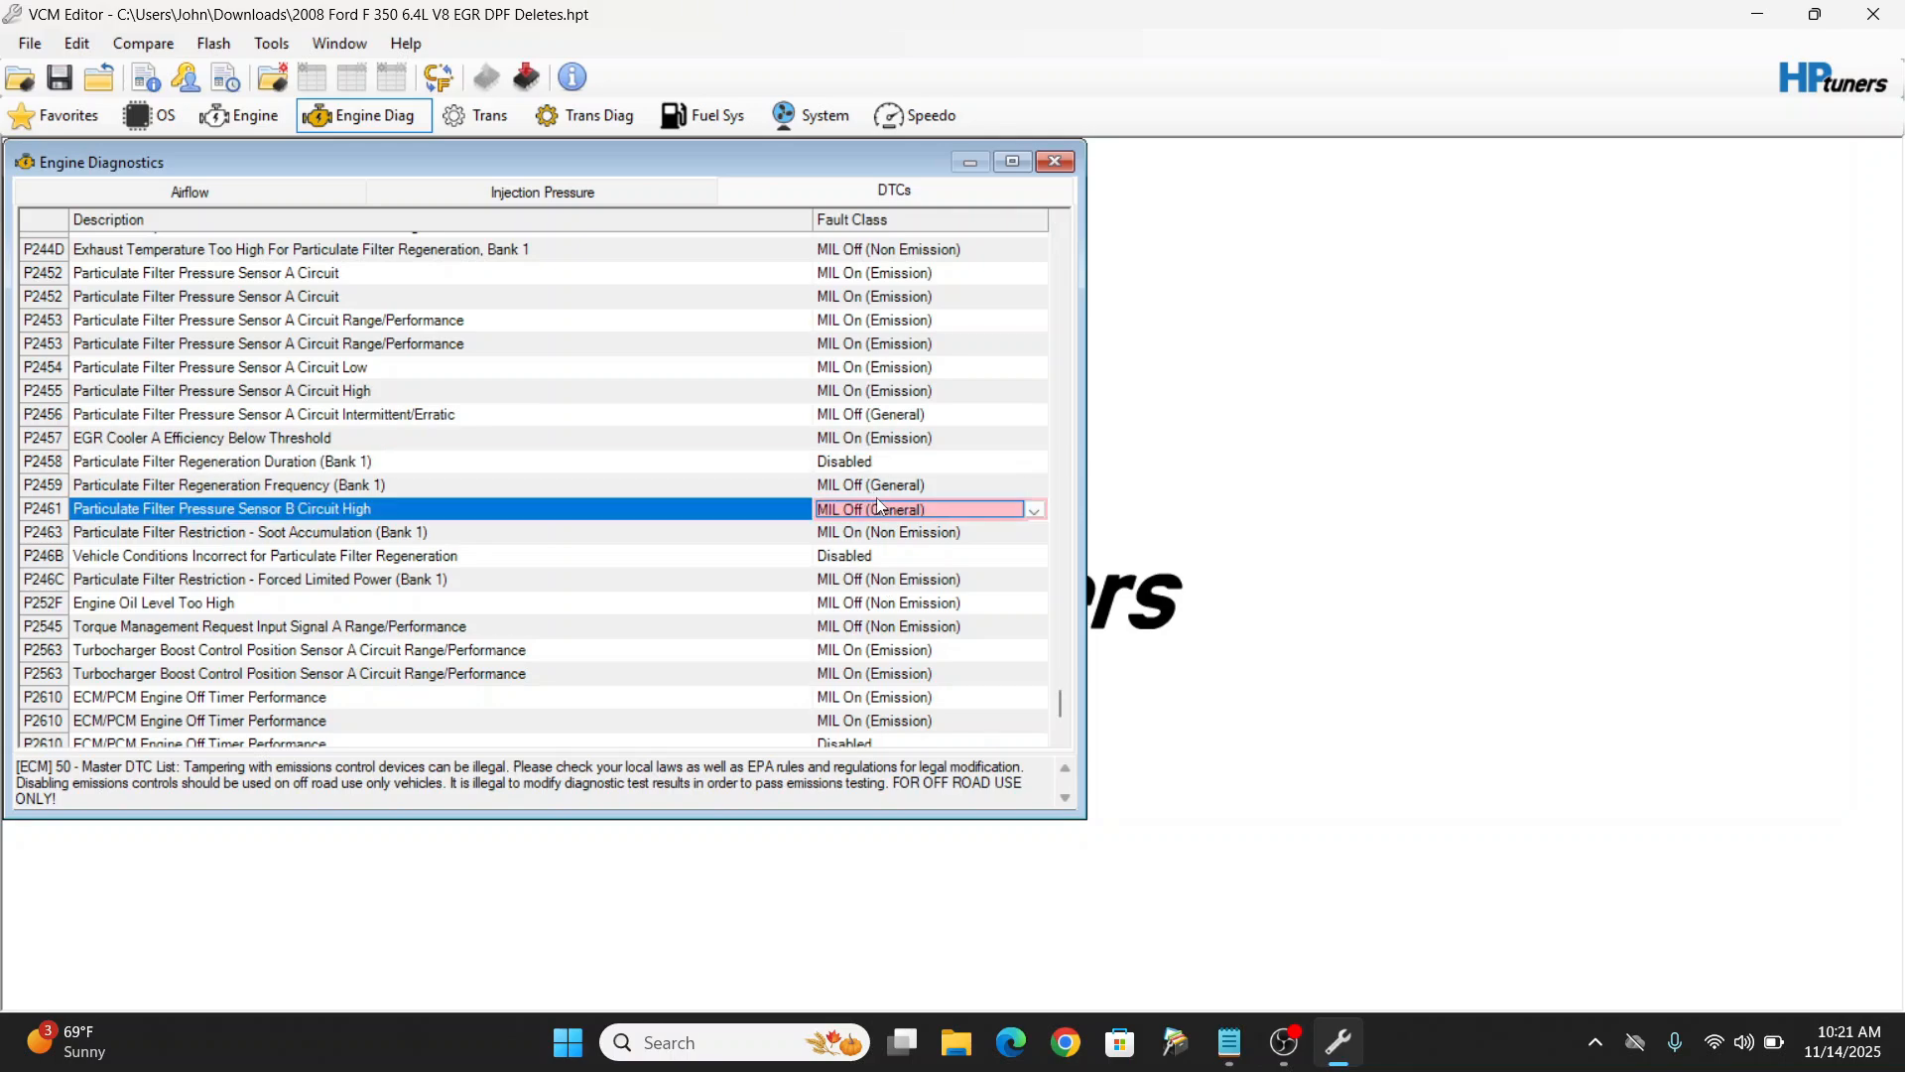
{"action": "left_click", "coordinate": [1035, 510]}
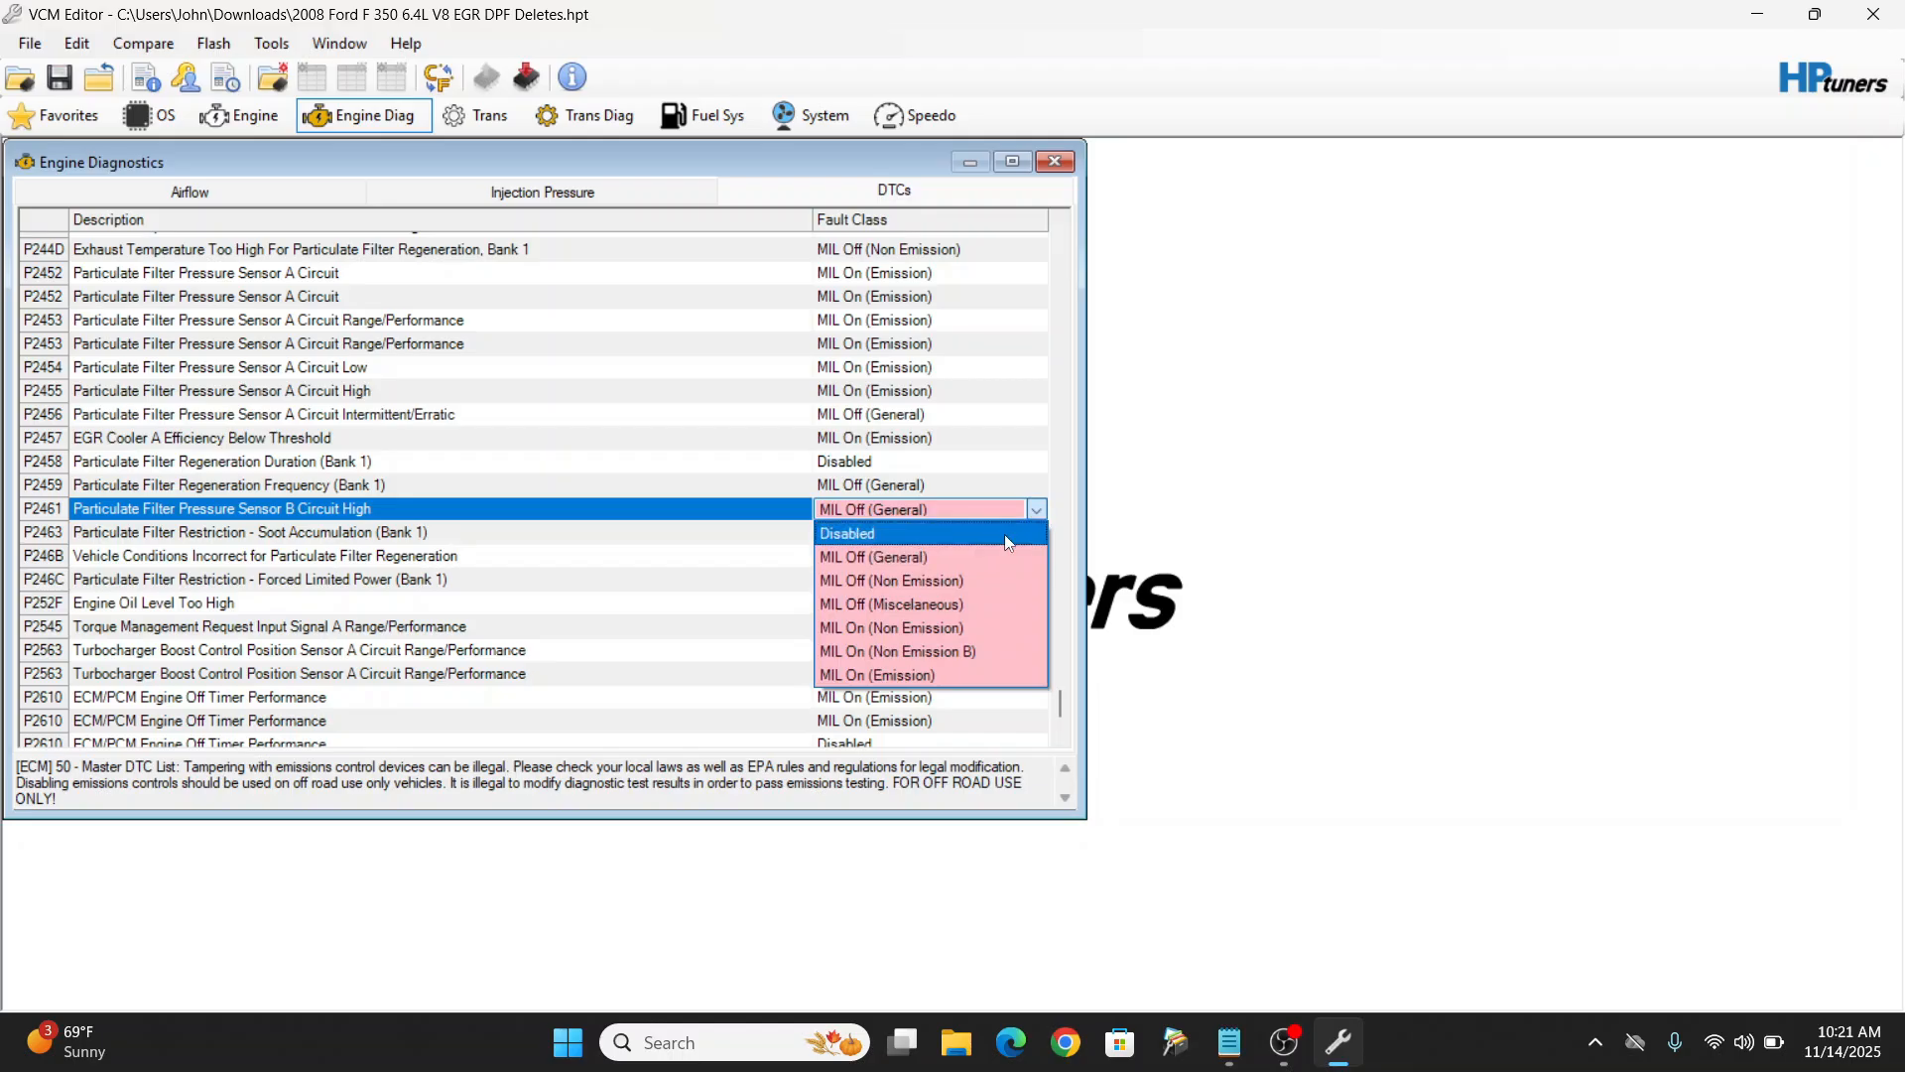
{"action": "left_click", "coordinate": [1004, 534]}
{"action": "left_click", "coordinate": [978, 487]}
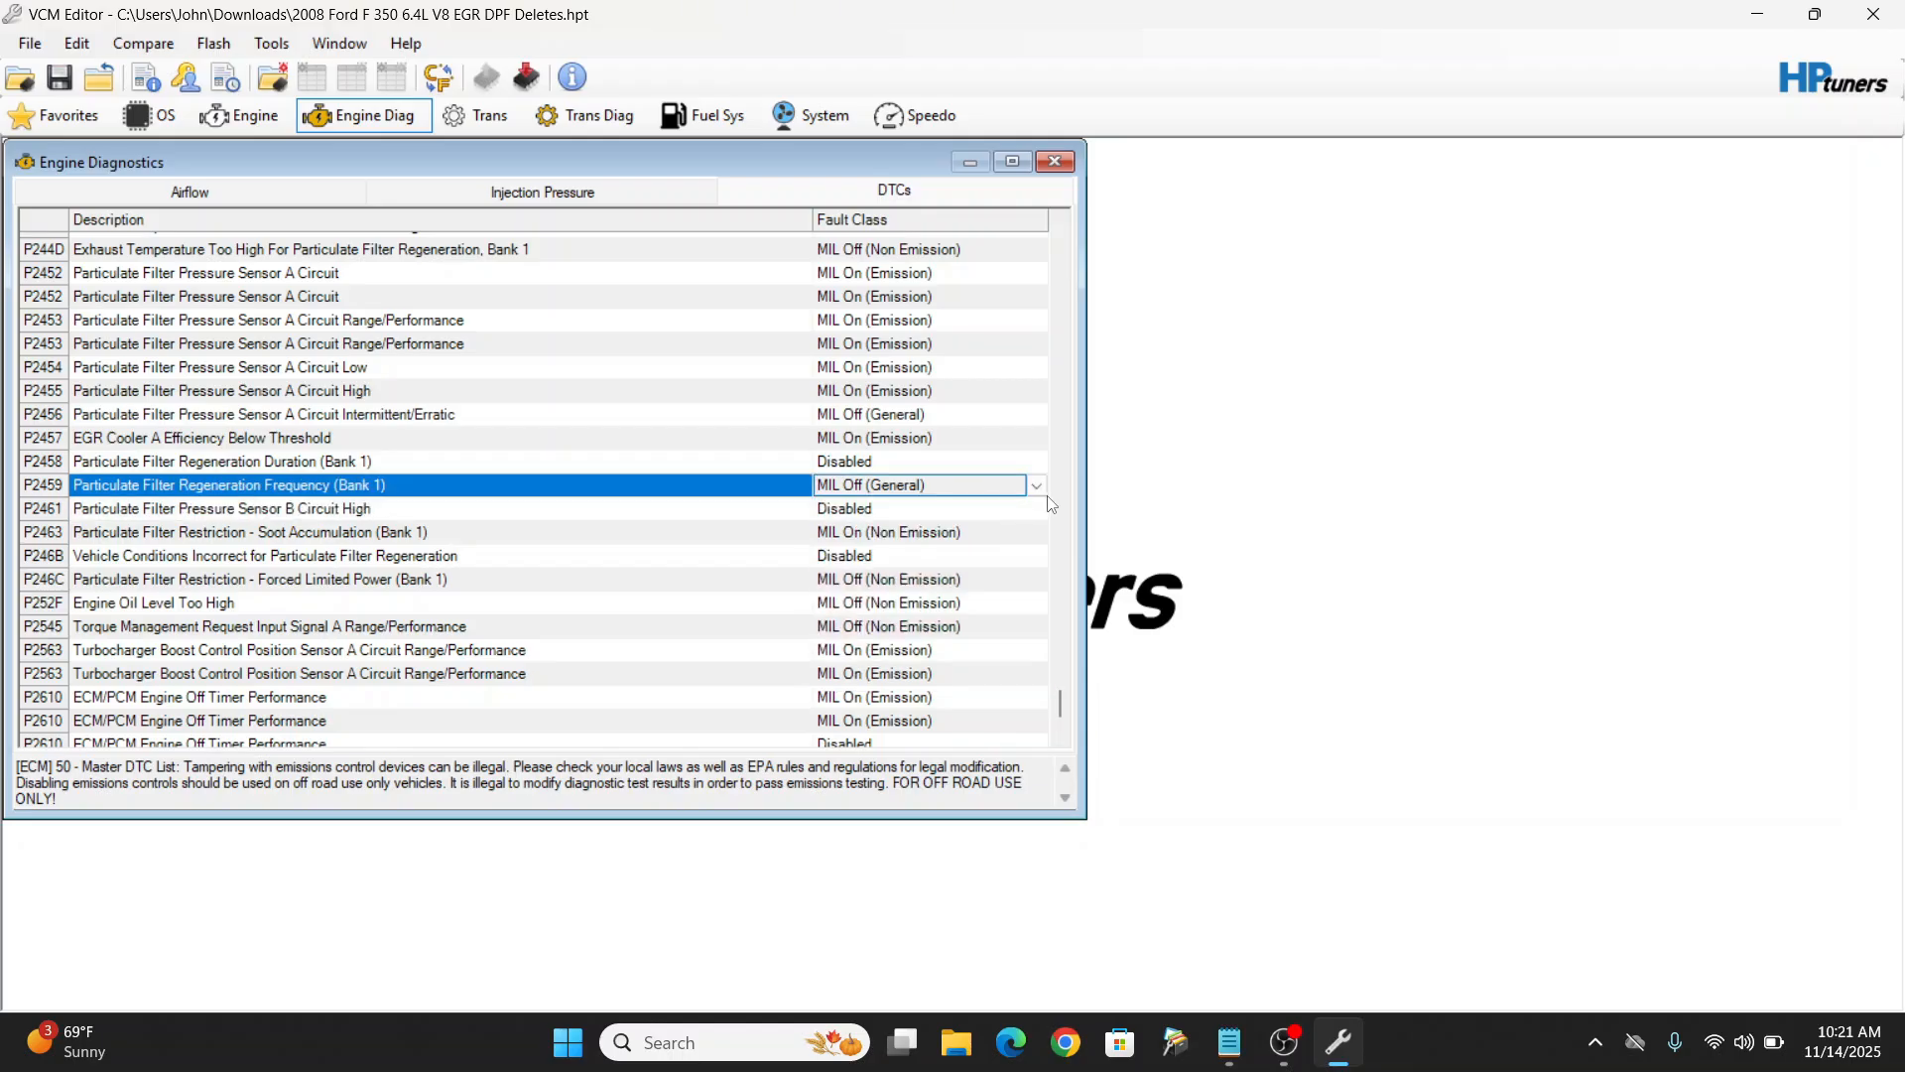
{"action": "left_click", "coordinate": [1038, 486]}
{"action": "left_click", "coordinate": [1022, 523]}
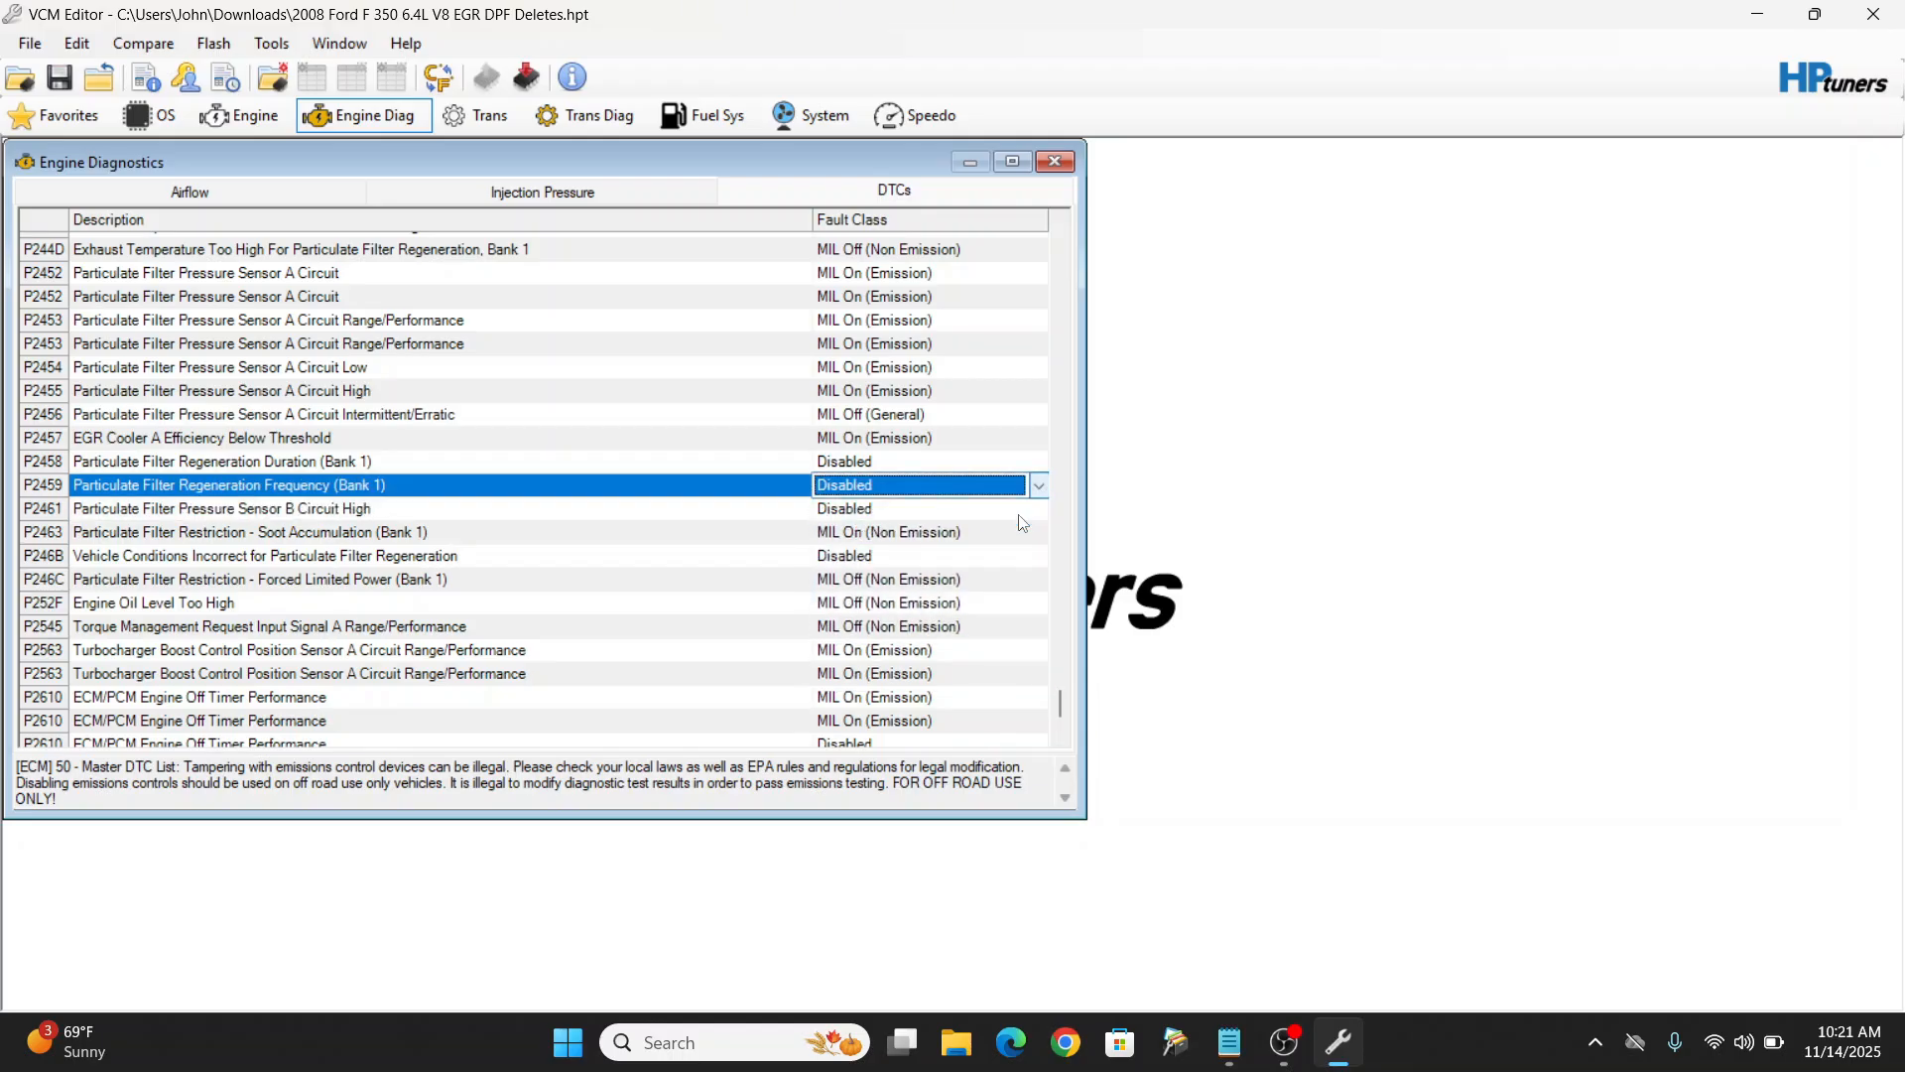
{"action": "left_click", "coordinate": [971, 443]}
{"action": "left_click", "coordinate": [1042, 440]}
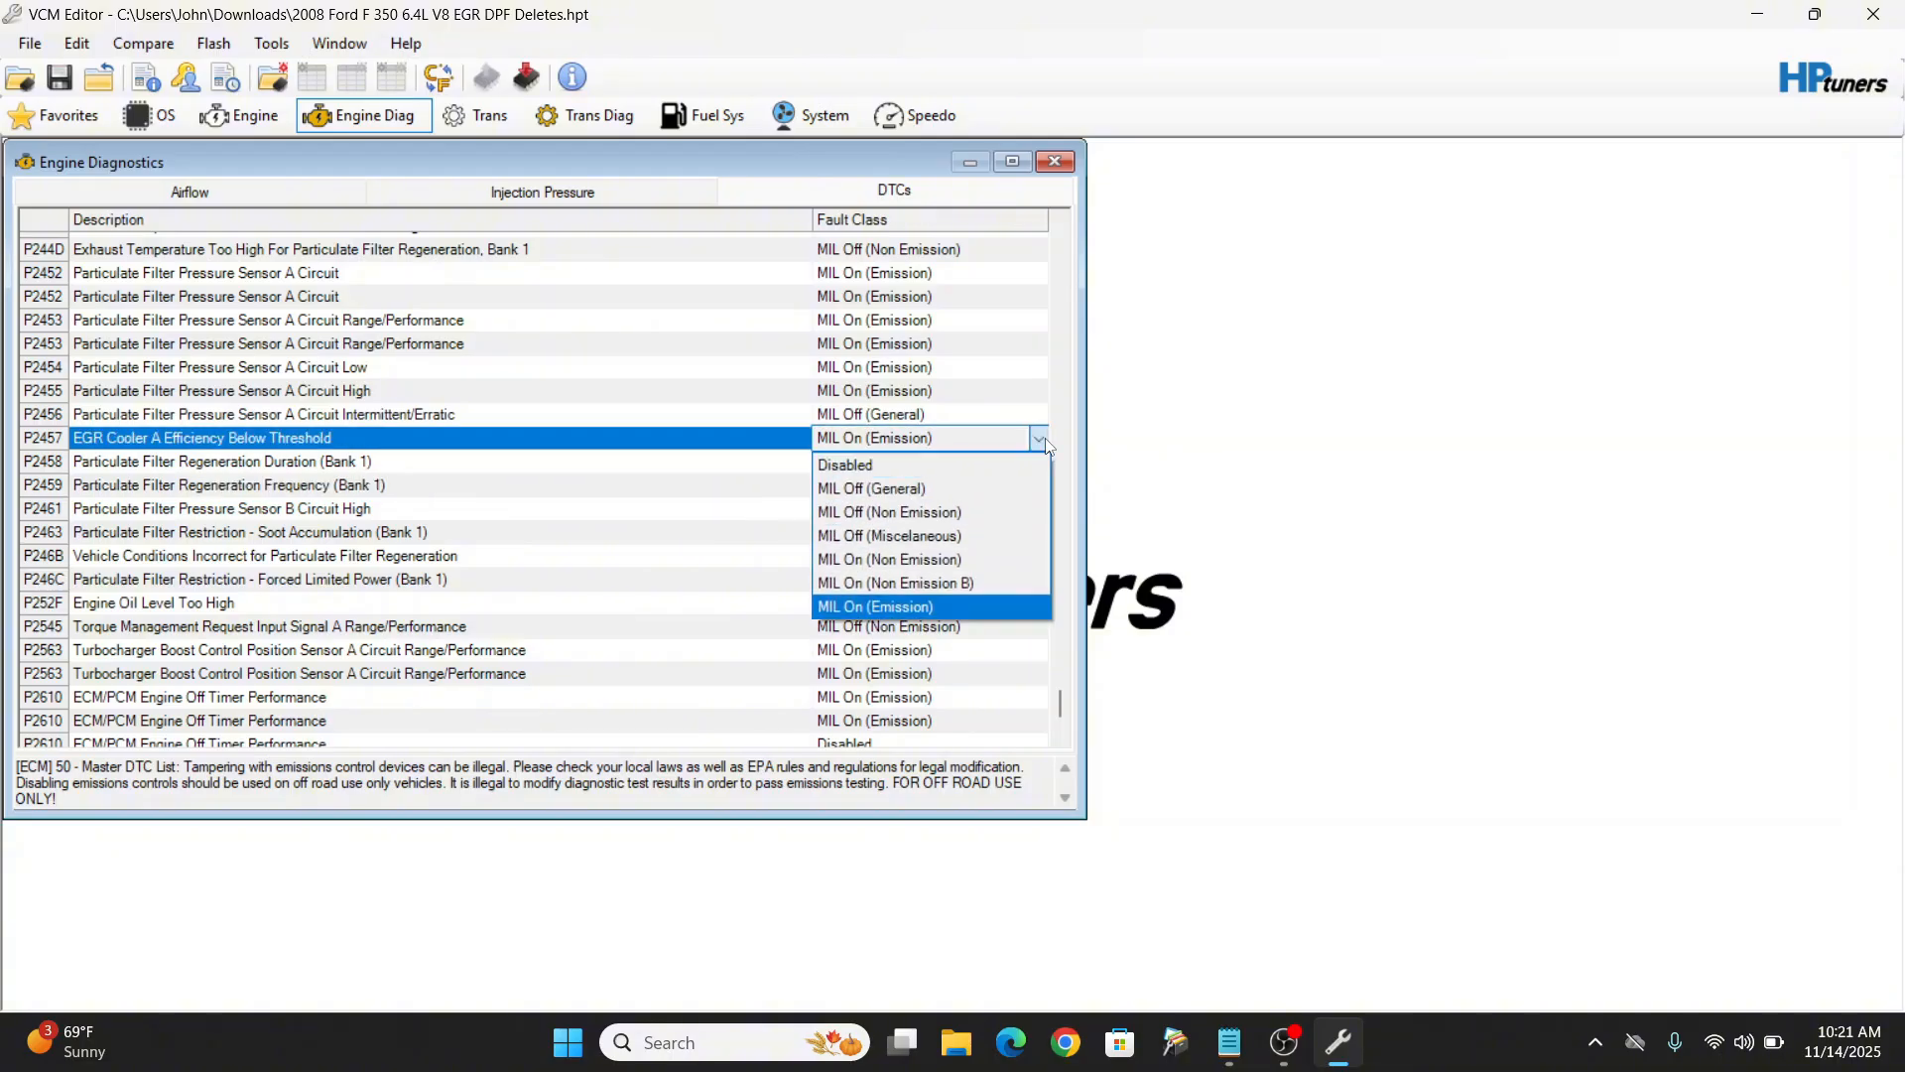
{"action": "left_click", "coordinate": [1002, 466]}
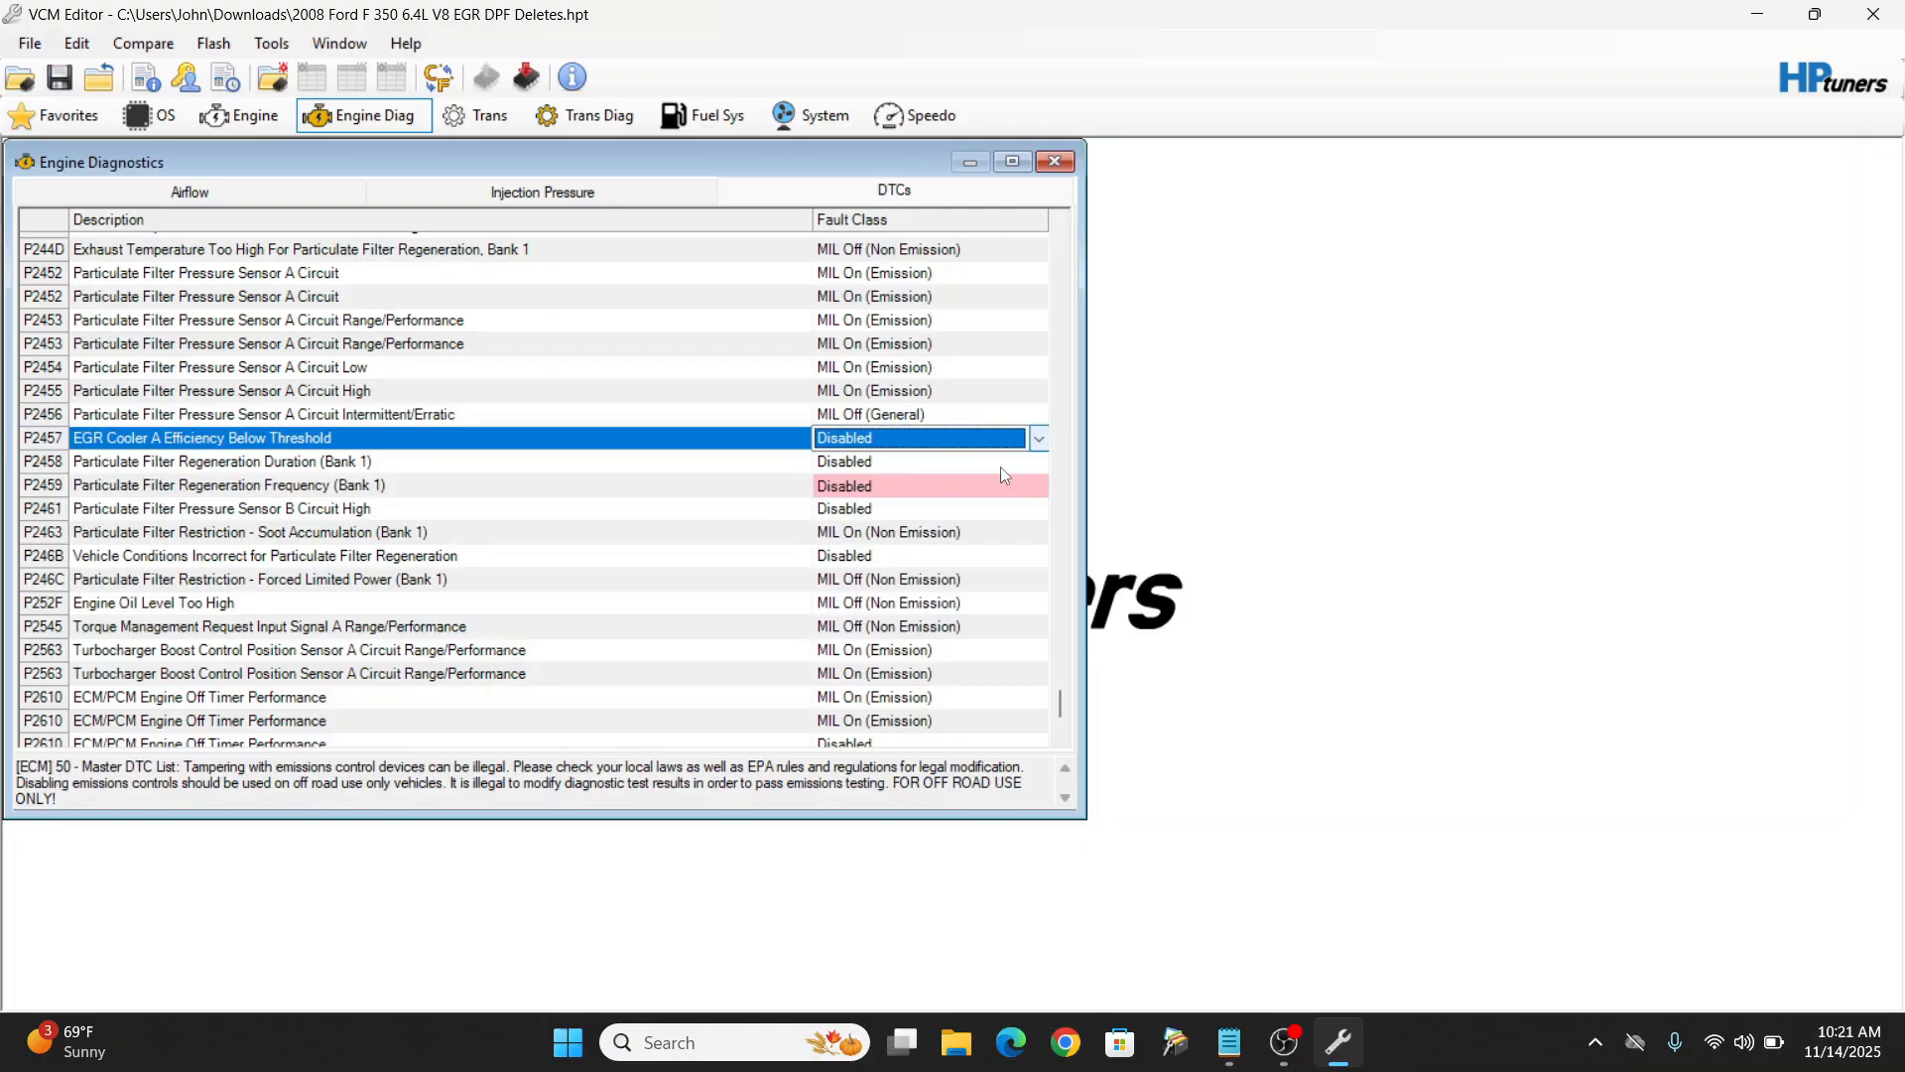
Step: Set the fault class of particulate filter restriction codes P246C and P2463 to Disabled, and save the tune and close VCM Editor
{"action": "left_click", "coordinate": [950, 582]}
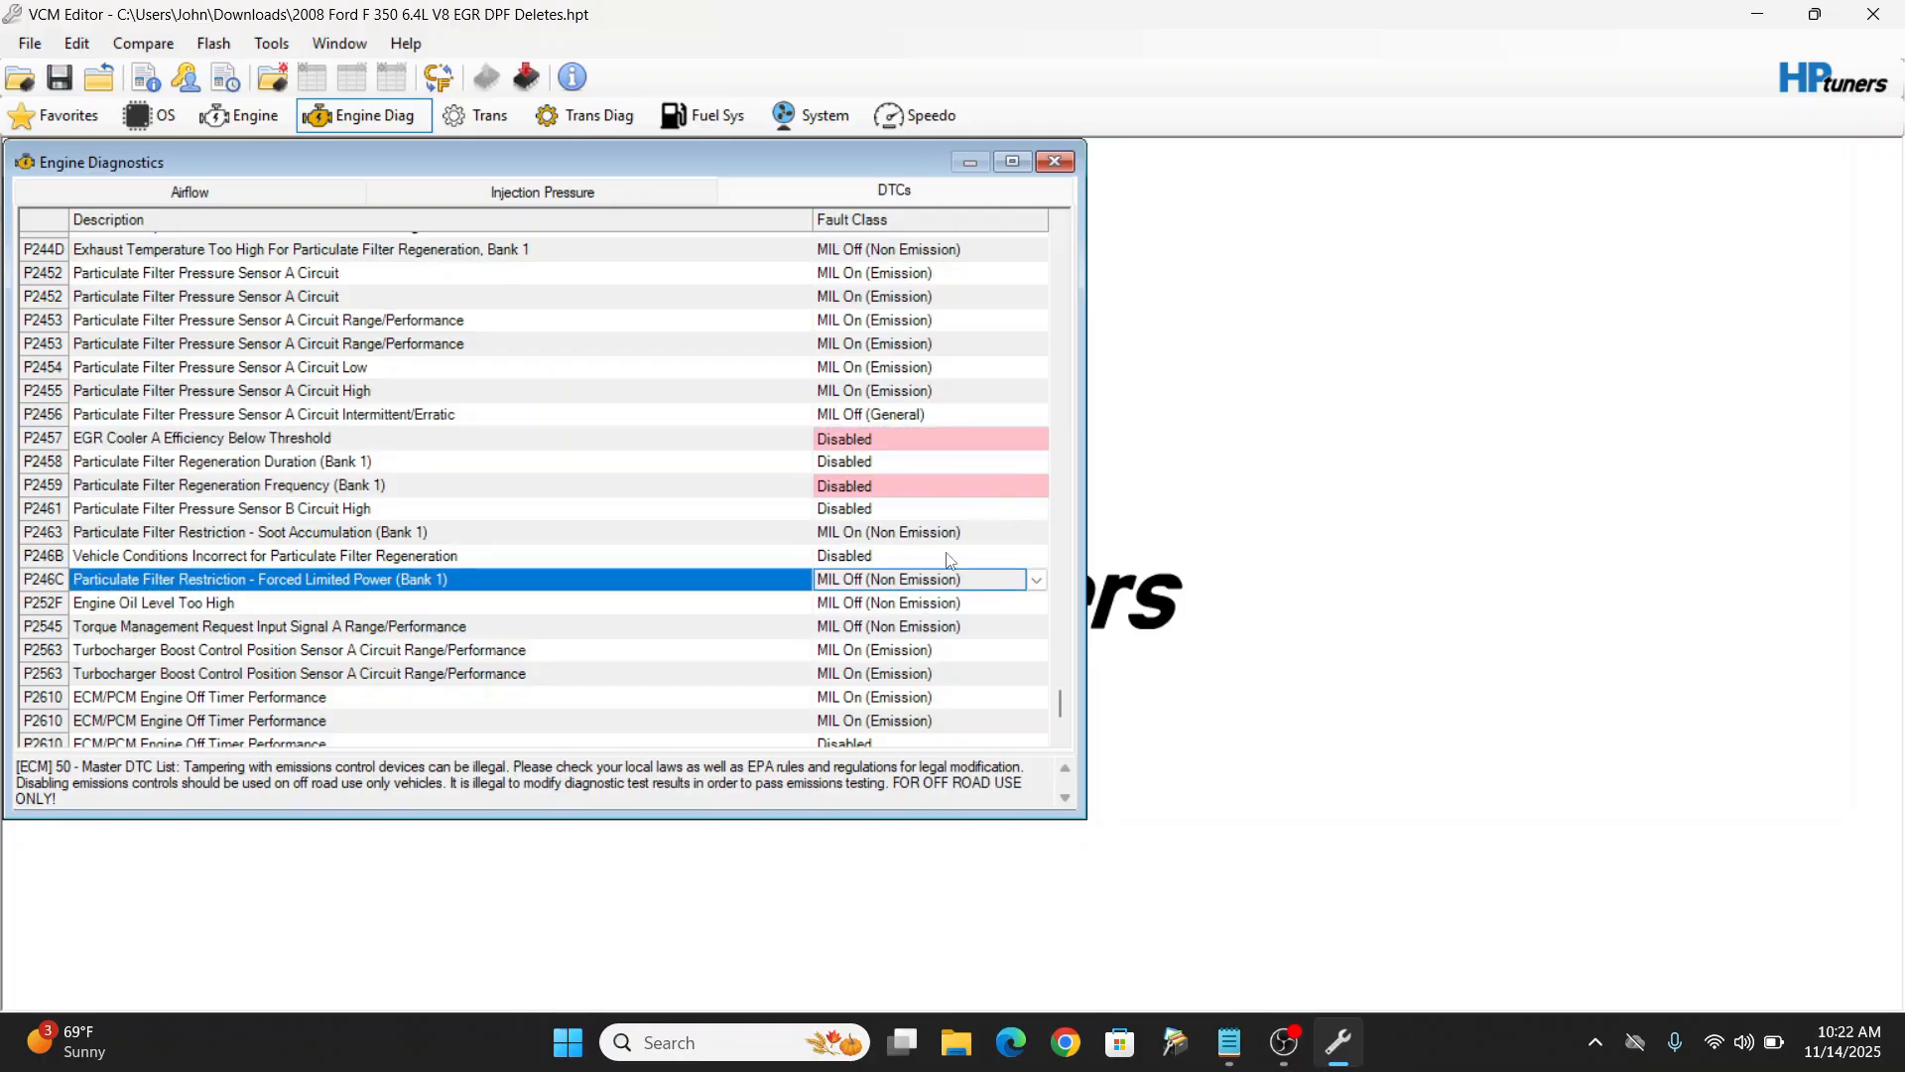
{"action": "left_click", "coordinate": [1038, 579]}
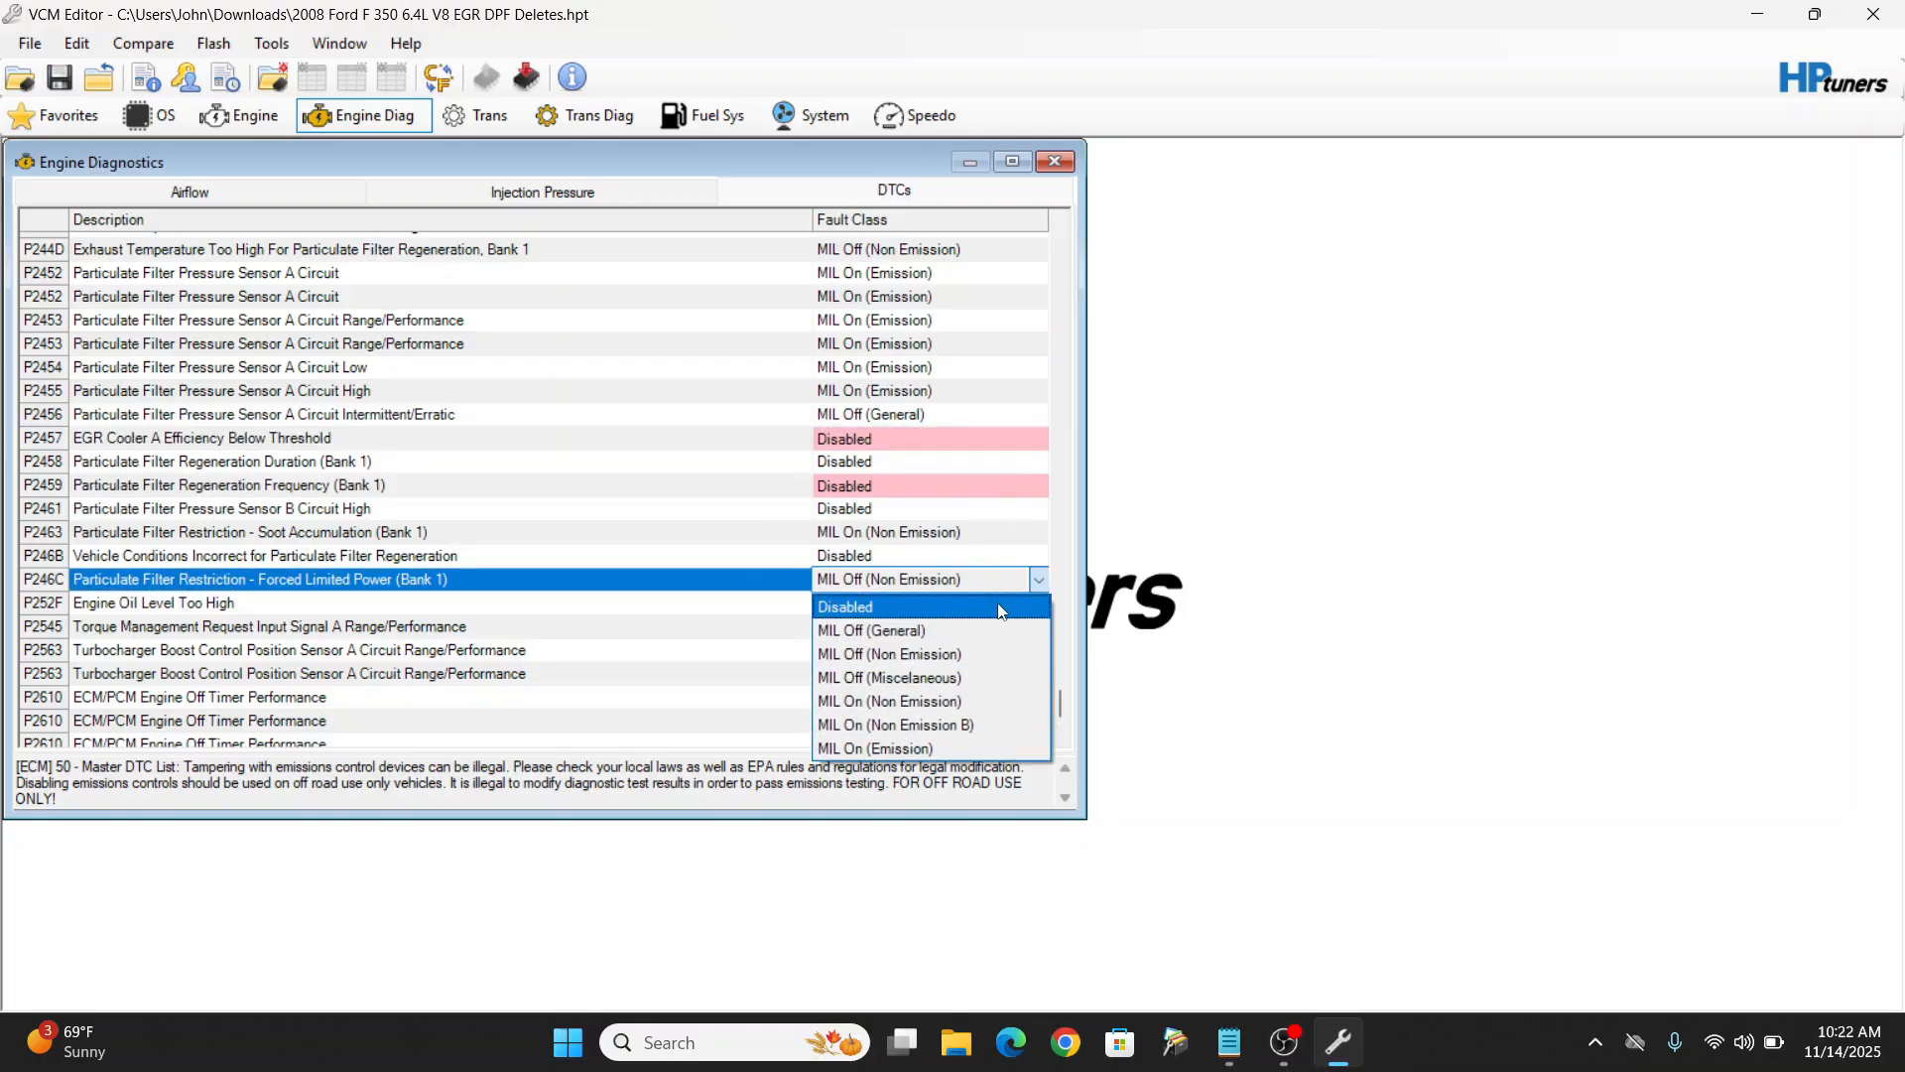
{"action": "left_click", "coordinate": [1001, 609]}
{"action": "left_click", "coordinate": [995, 536]}
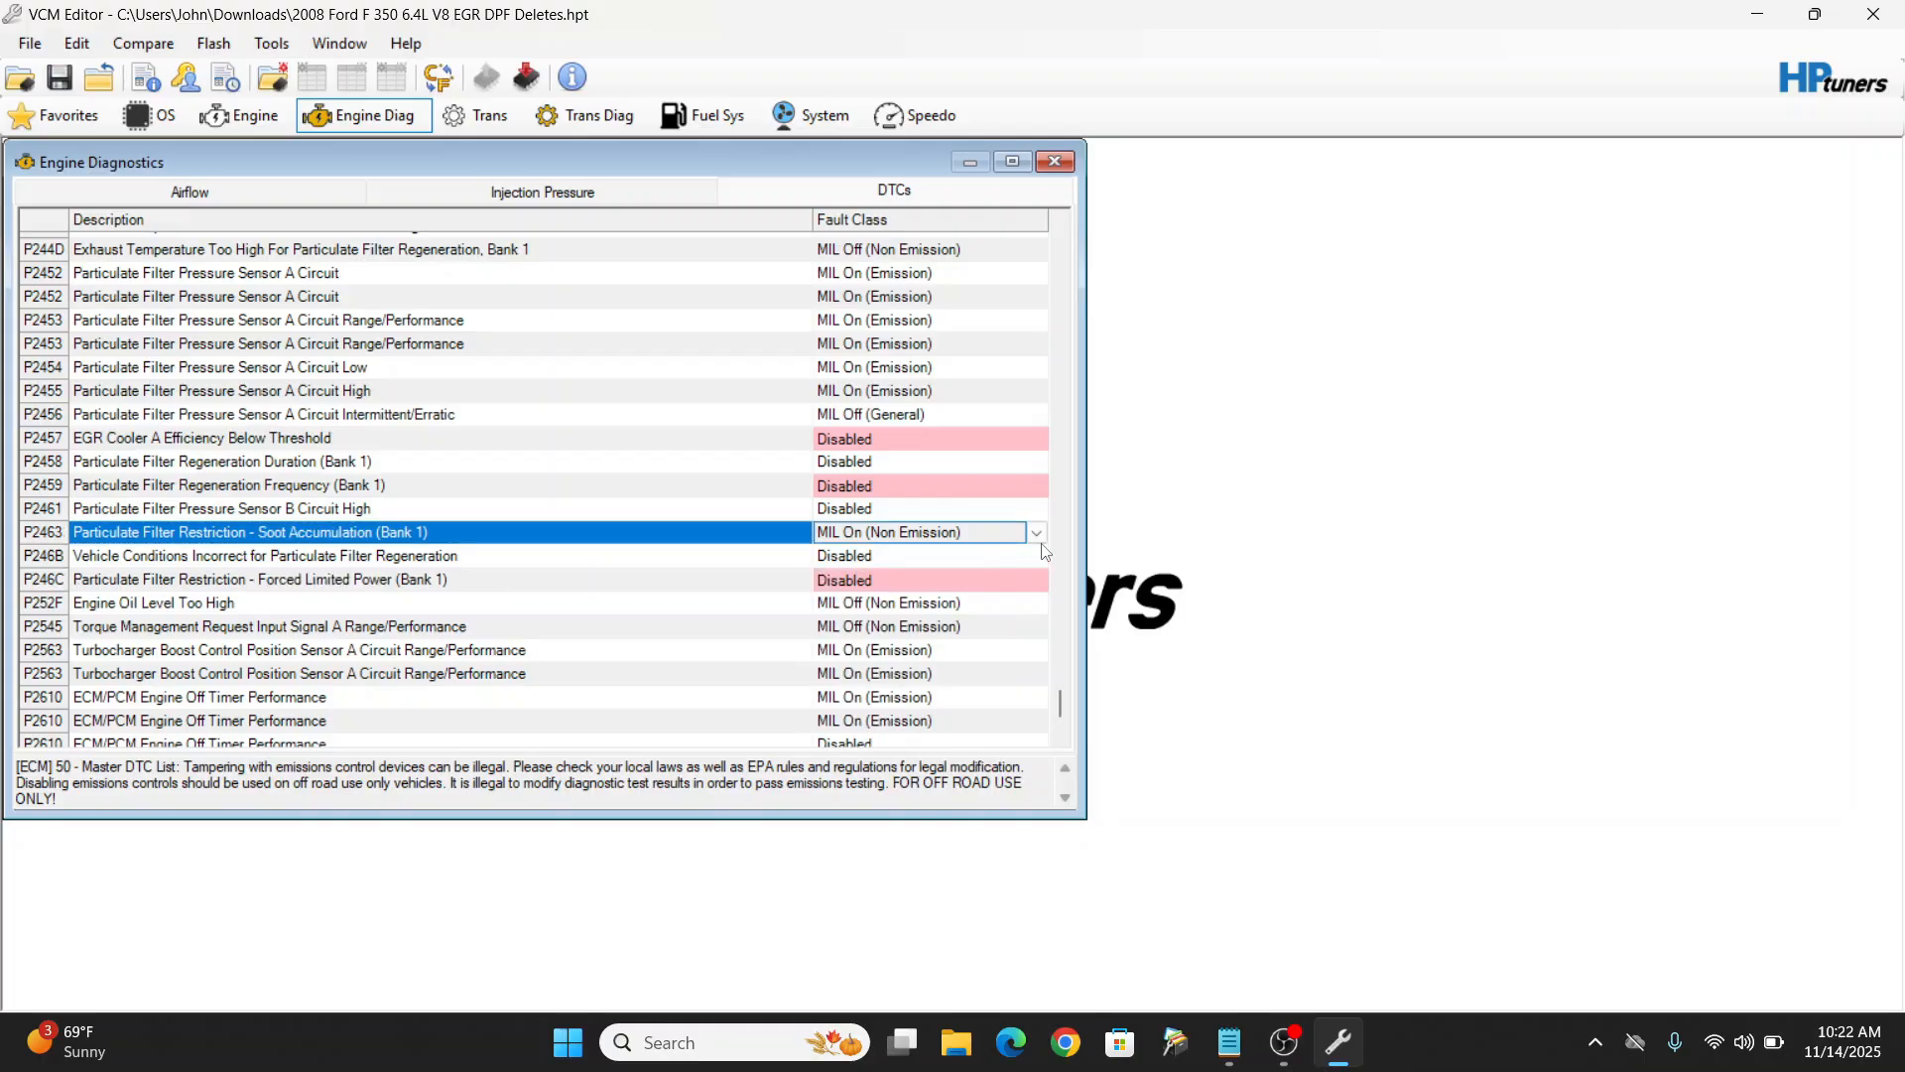
{"action": "left_click", "coordinate": [1037, 533]}
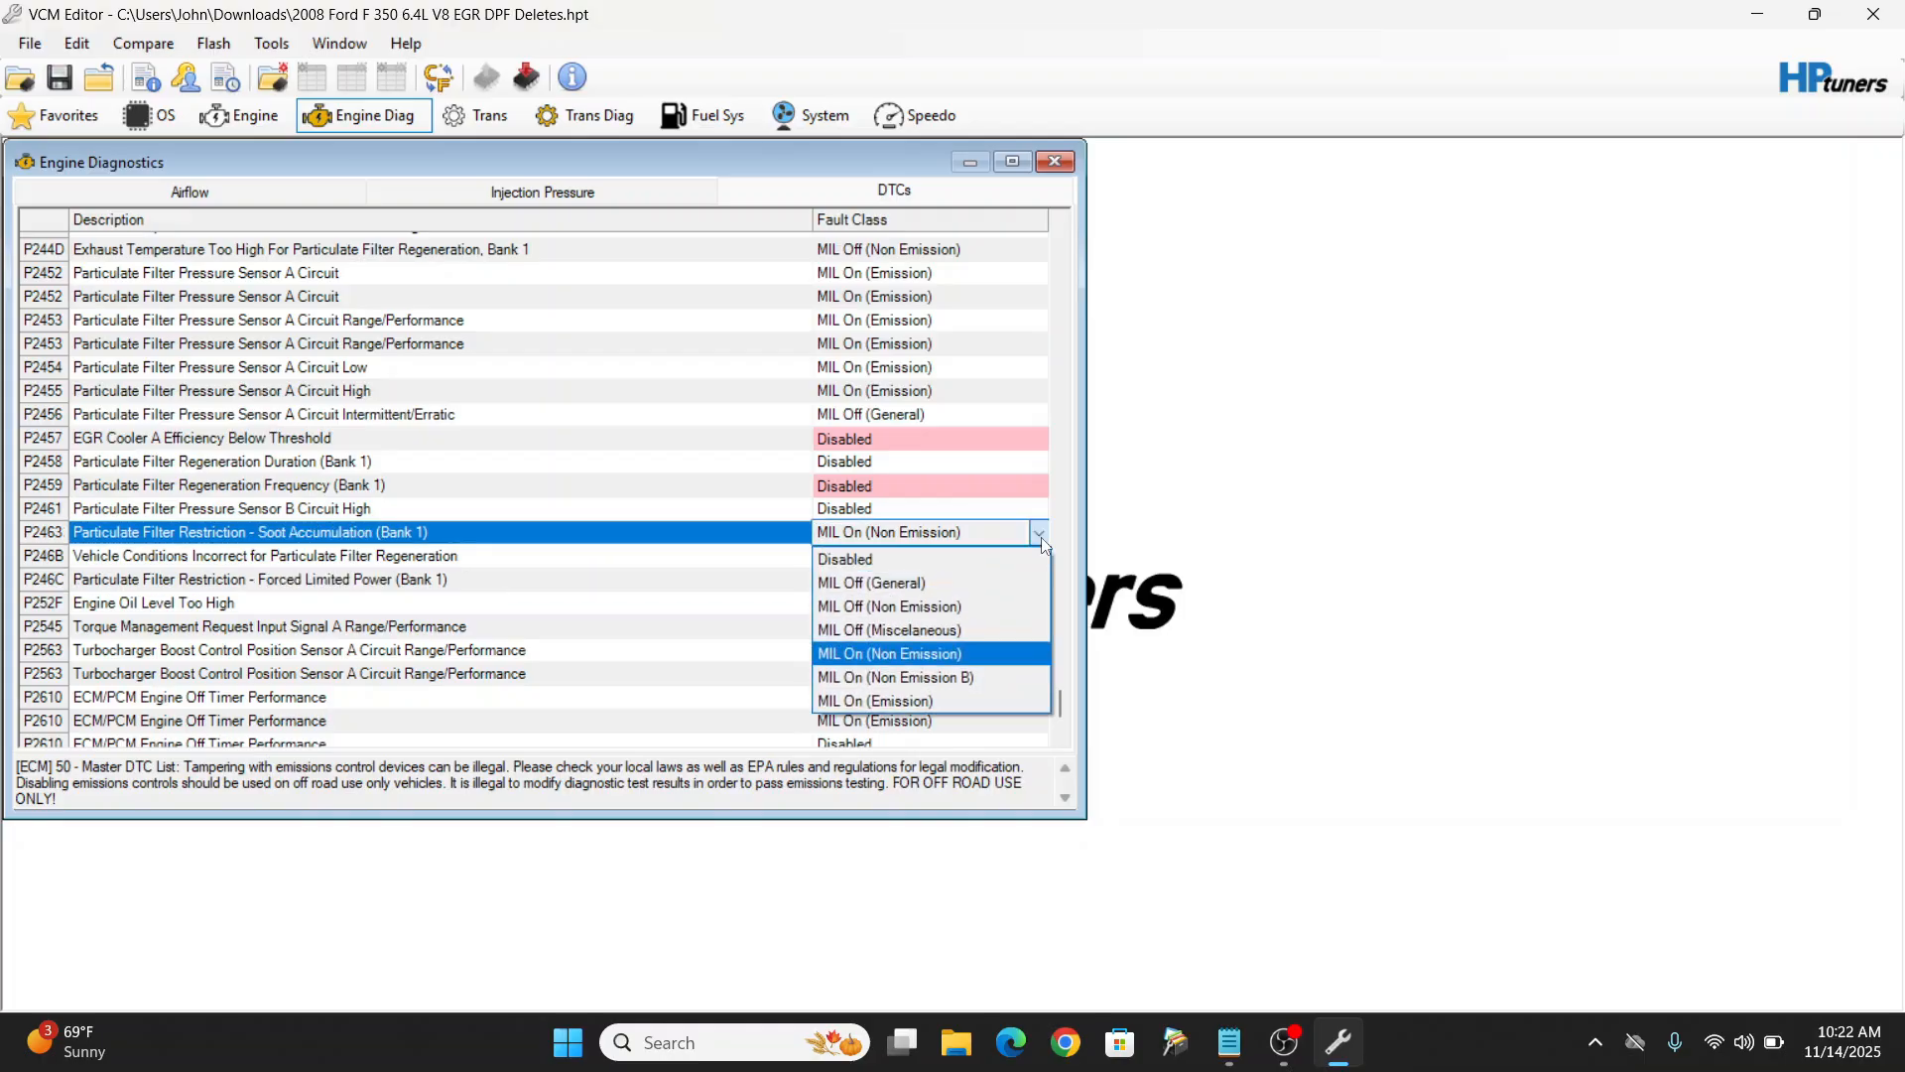
{"action": "left_click", "coordinate": [989, 560]}
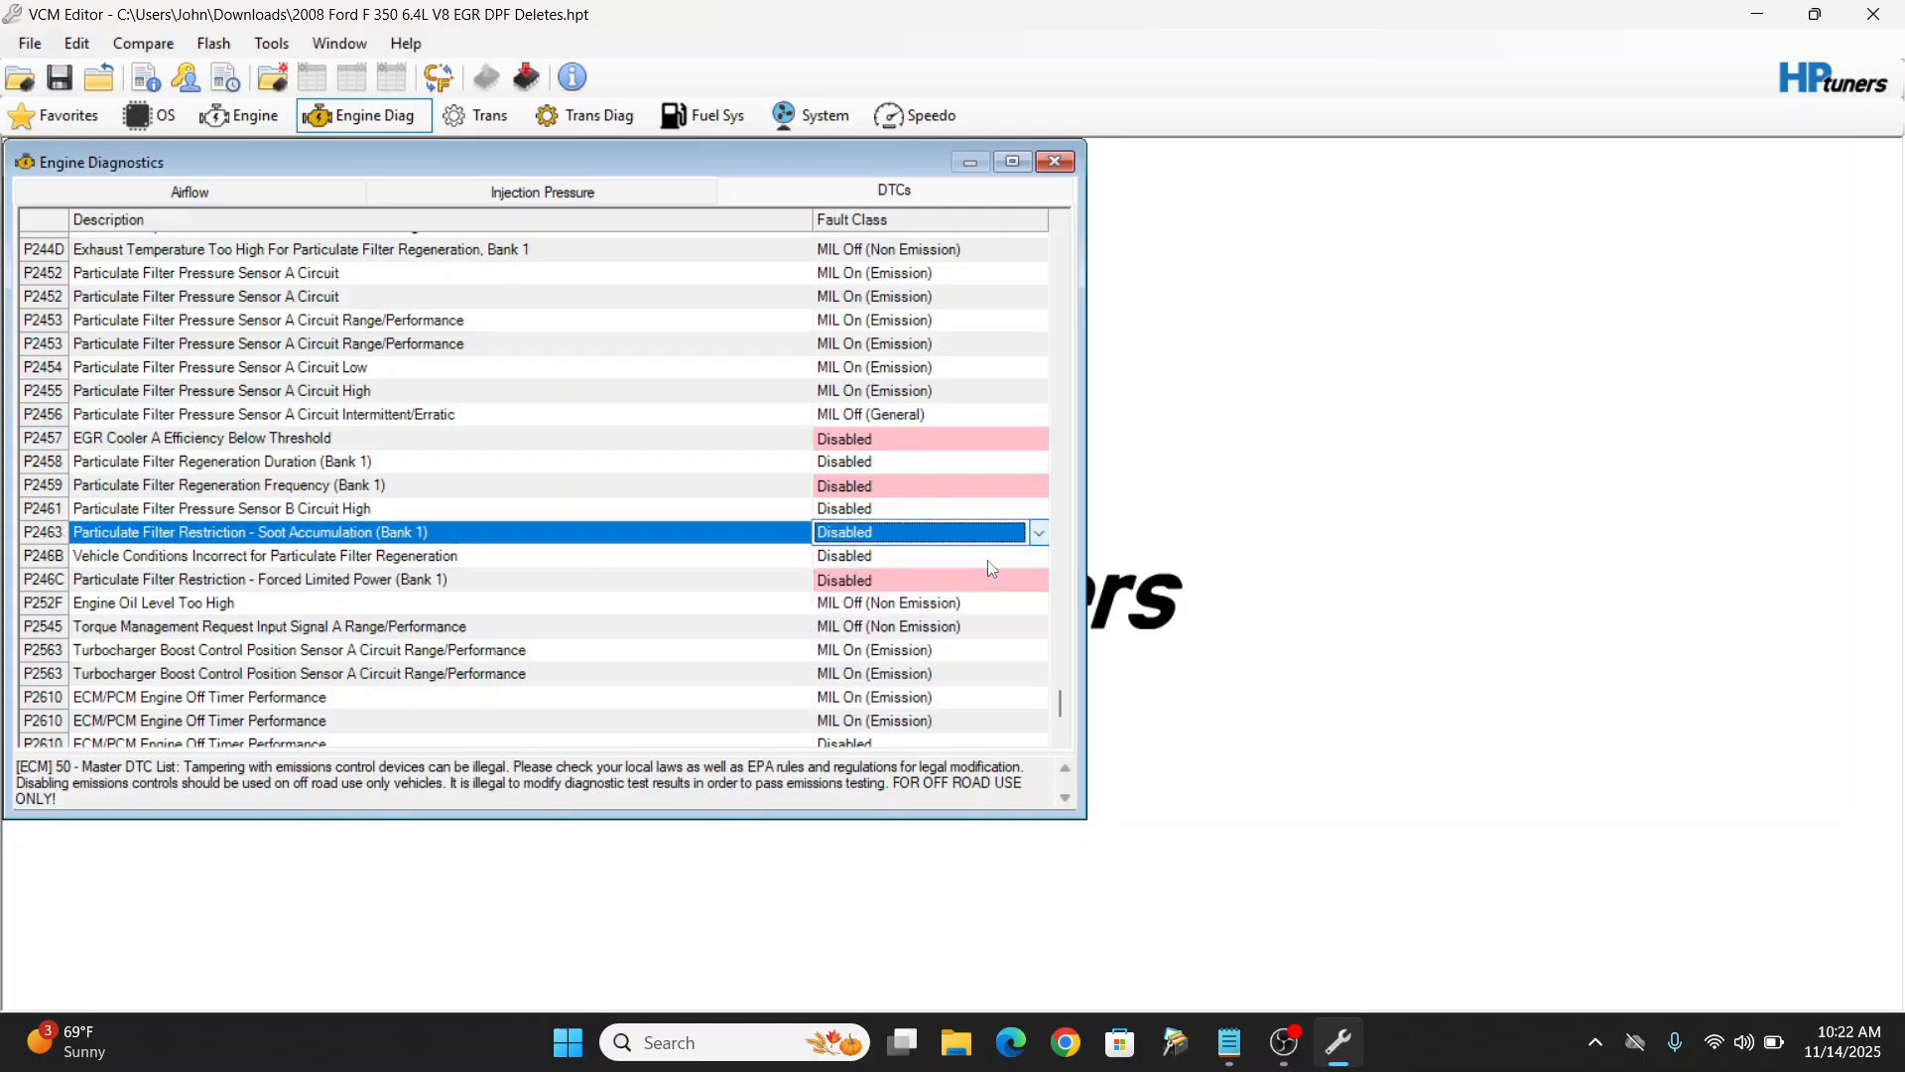
{"action": "left_click", "coordinate": [60, 77]}
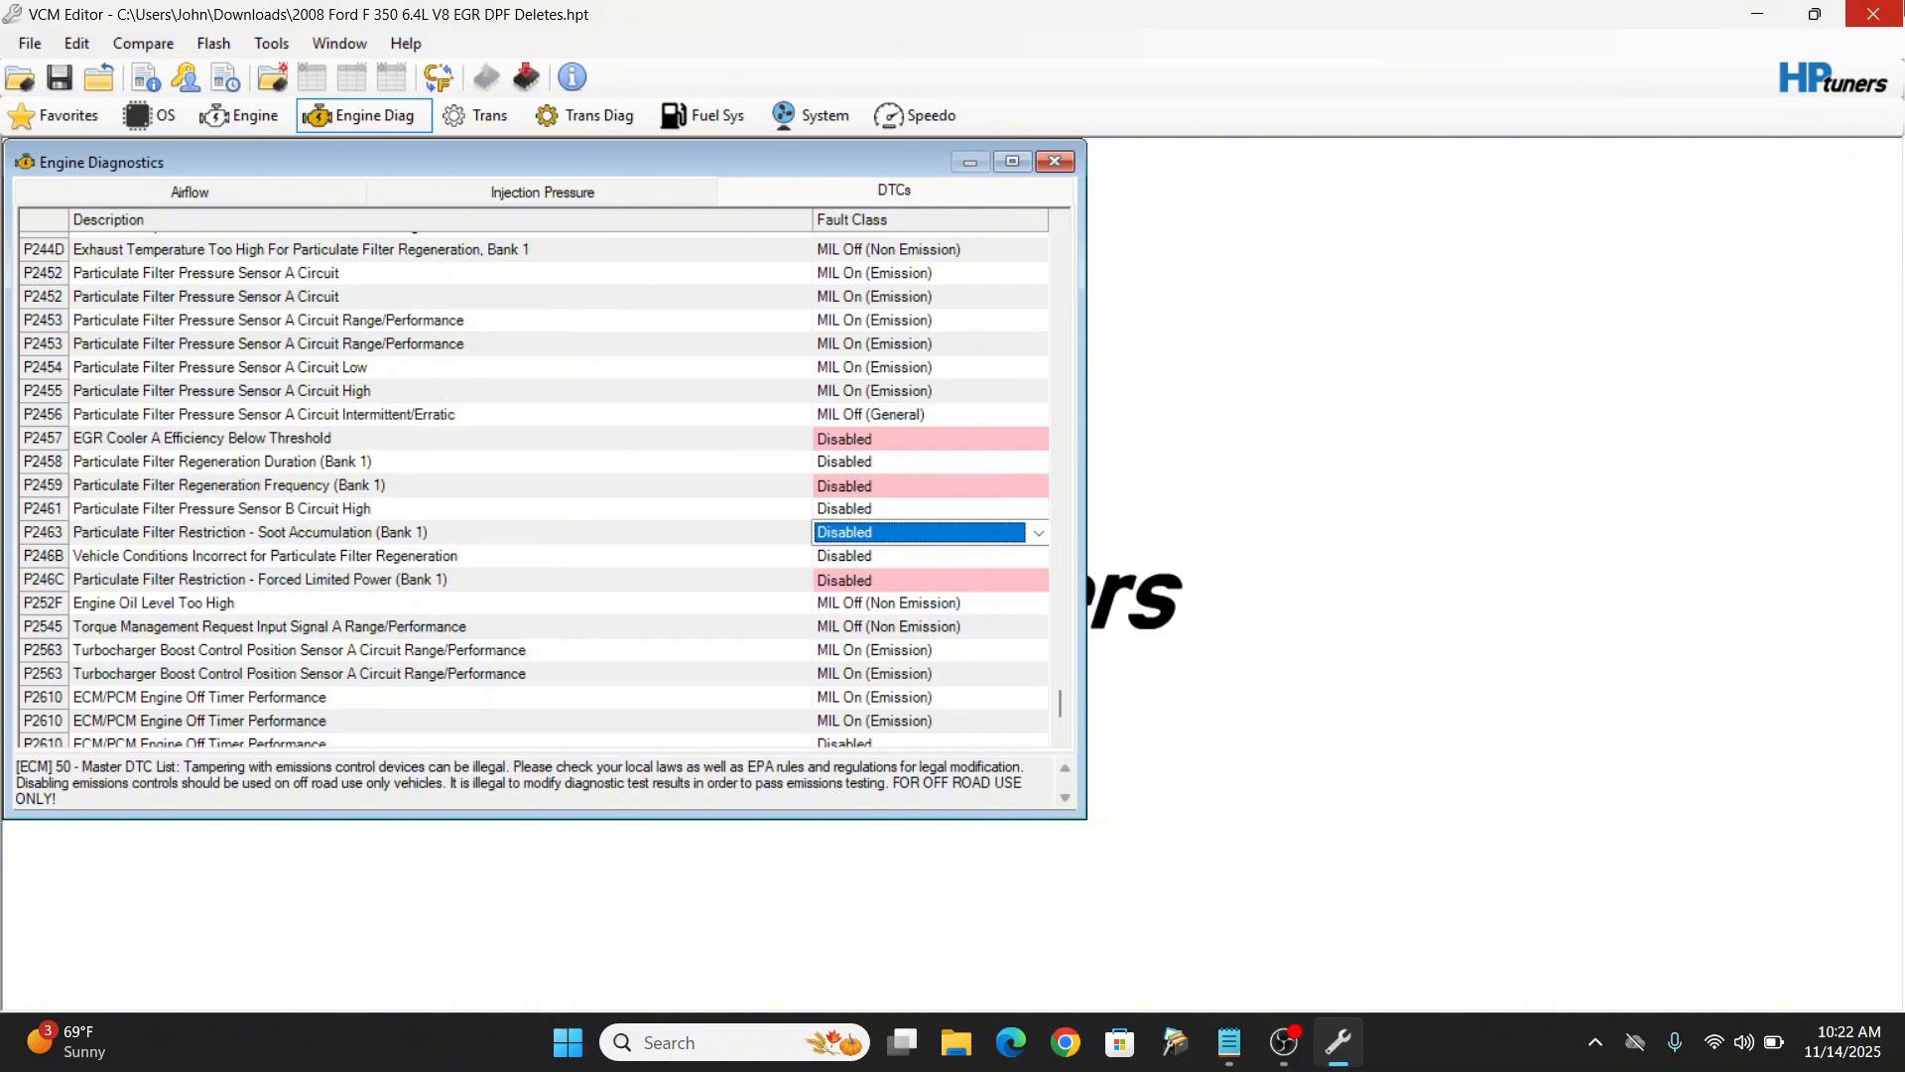
{"action": "left_click", "coordinate": [1873, 13]}
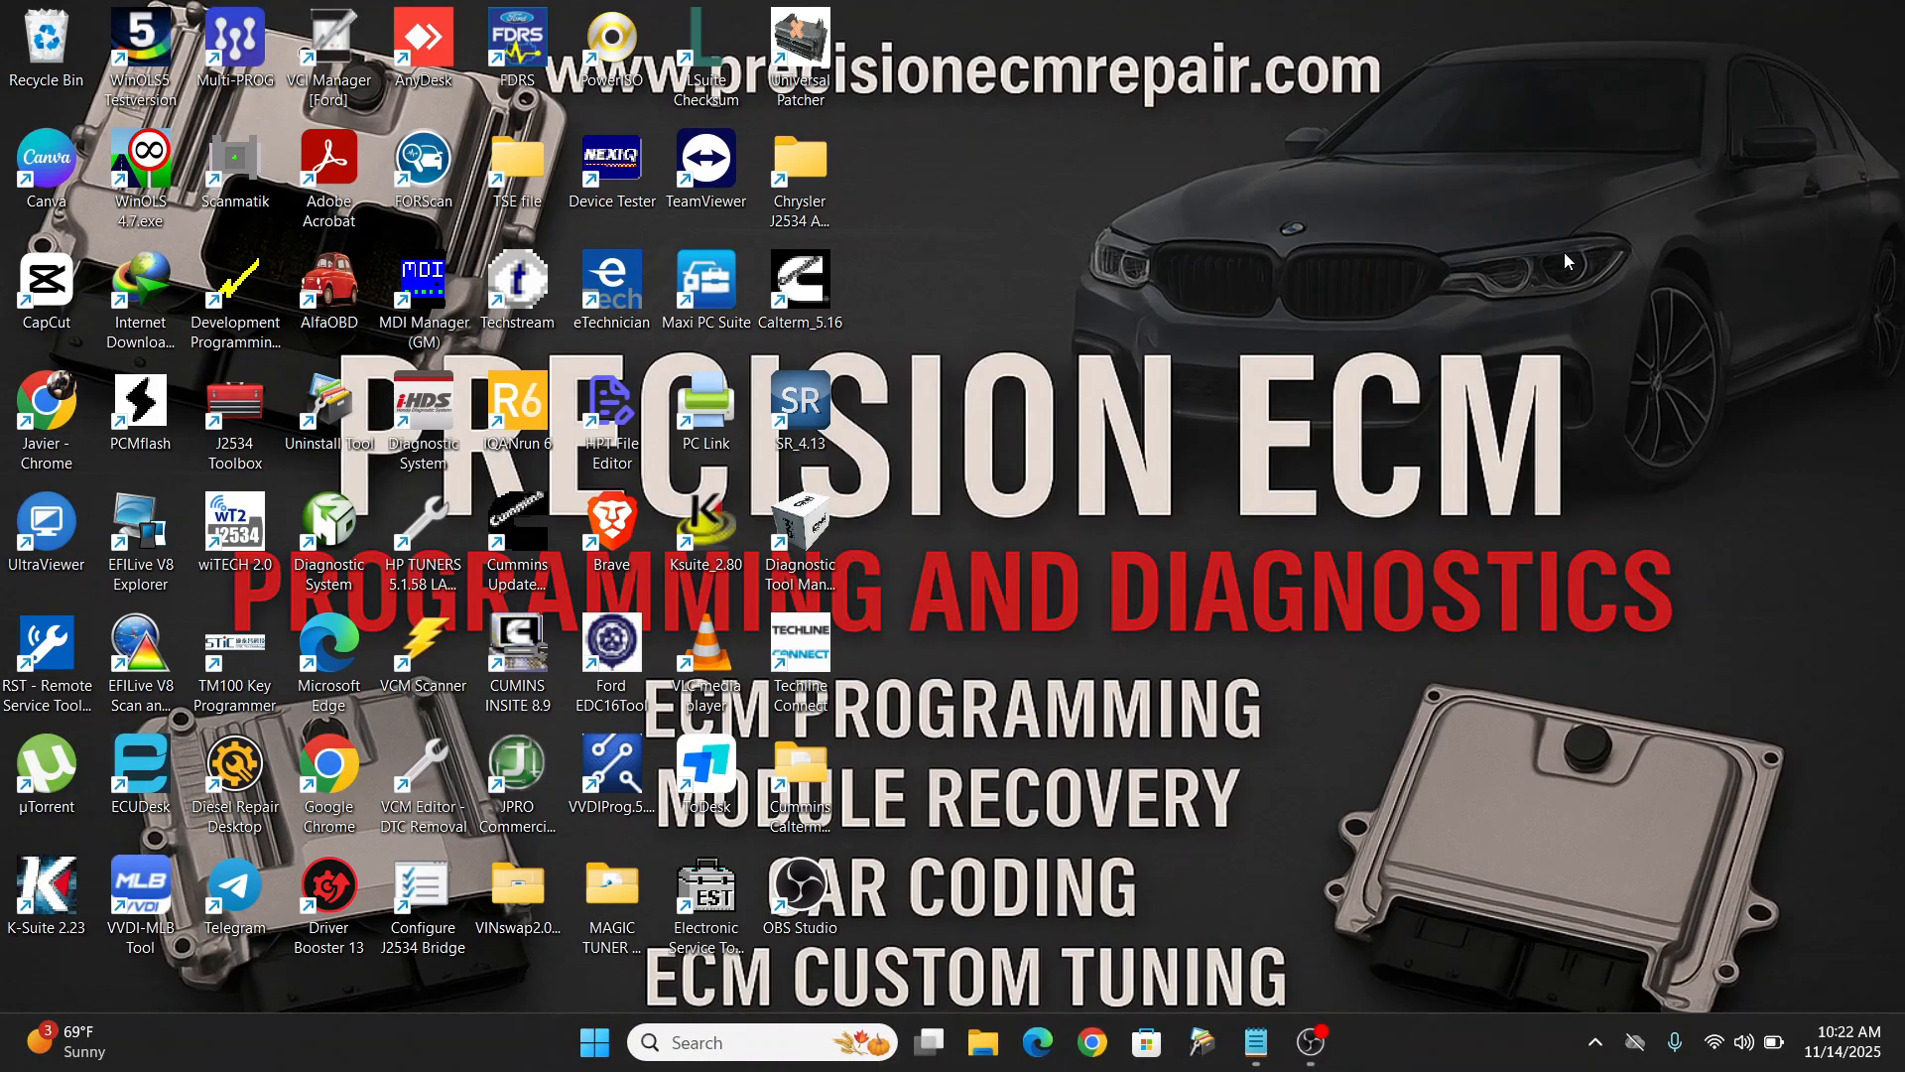